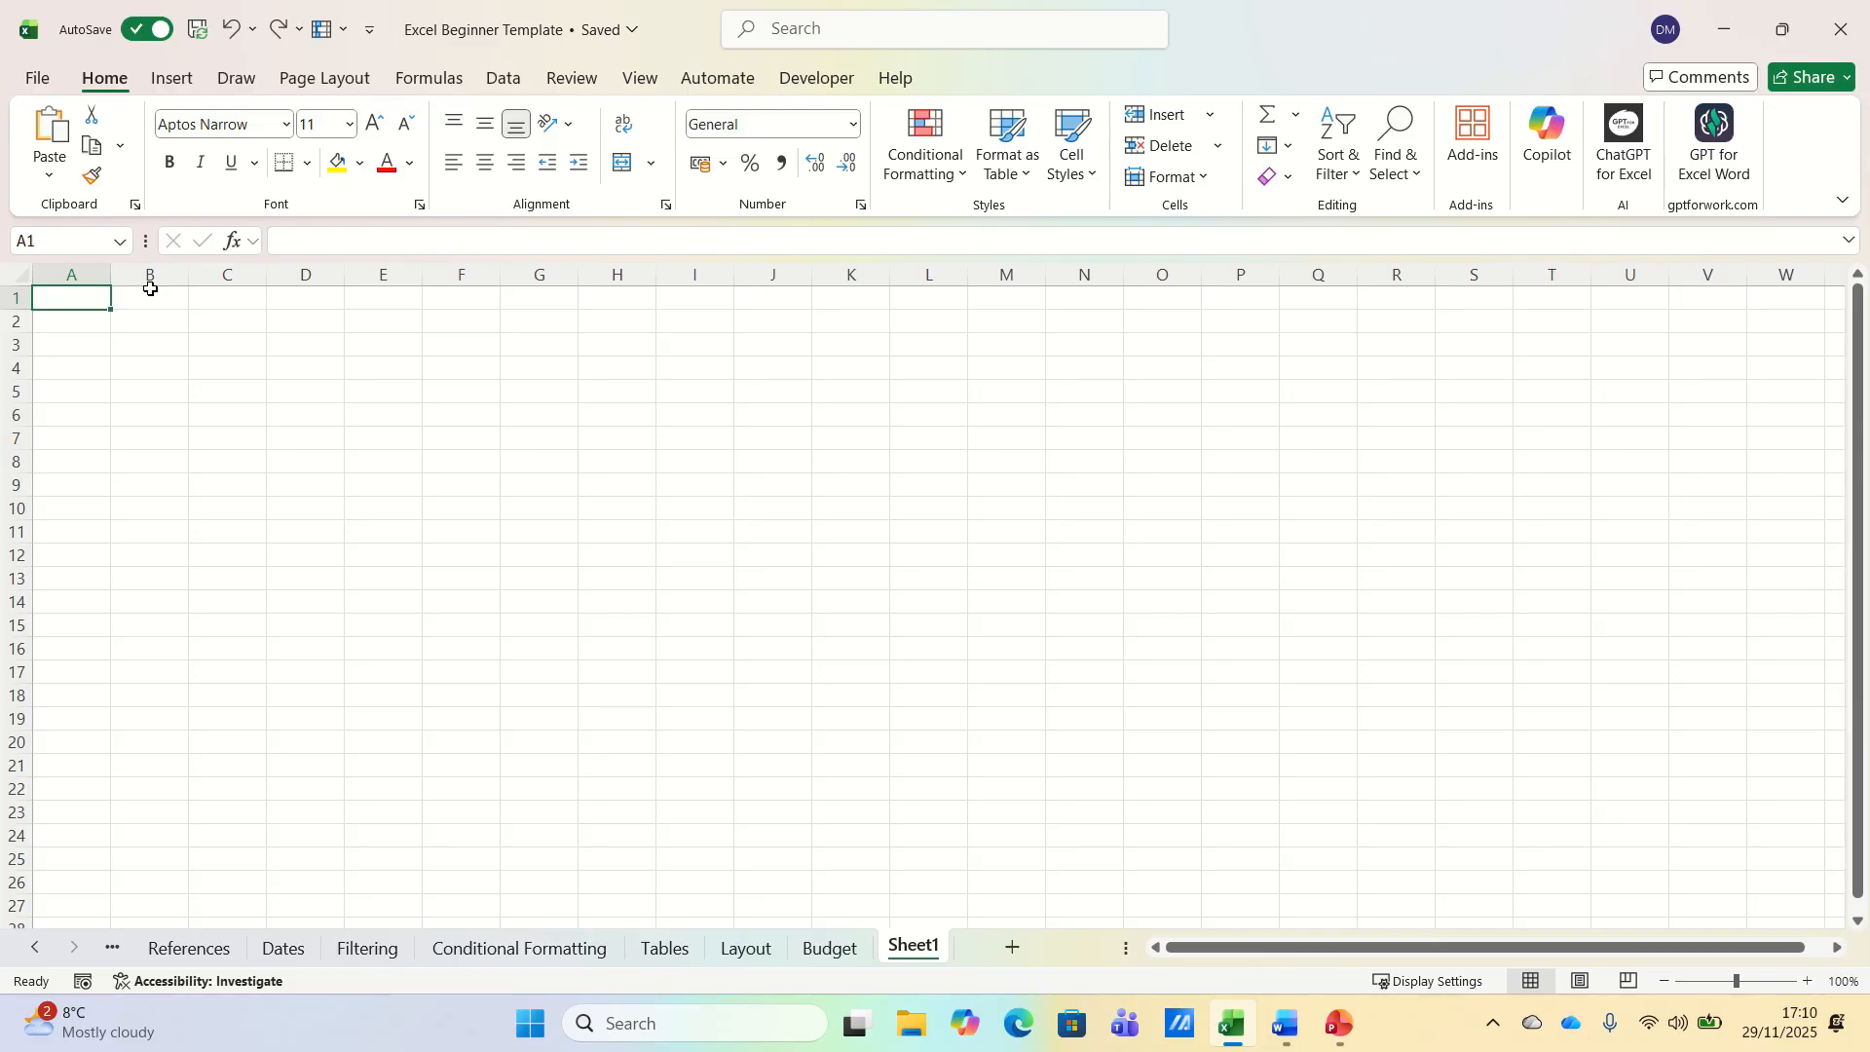
# - Enter the heading Income in B2, with the labels Pre-Tax Salary and Tax in the two cells below it
pyautogui.press('Down')
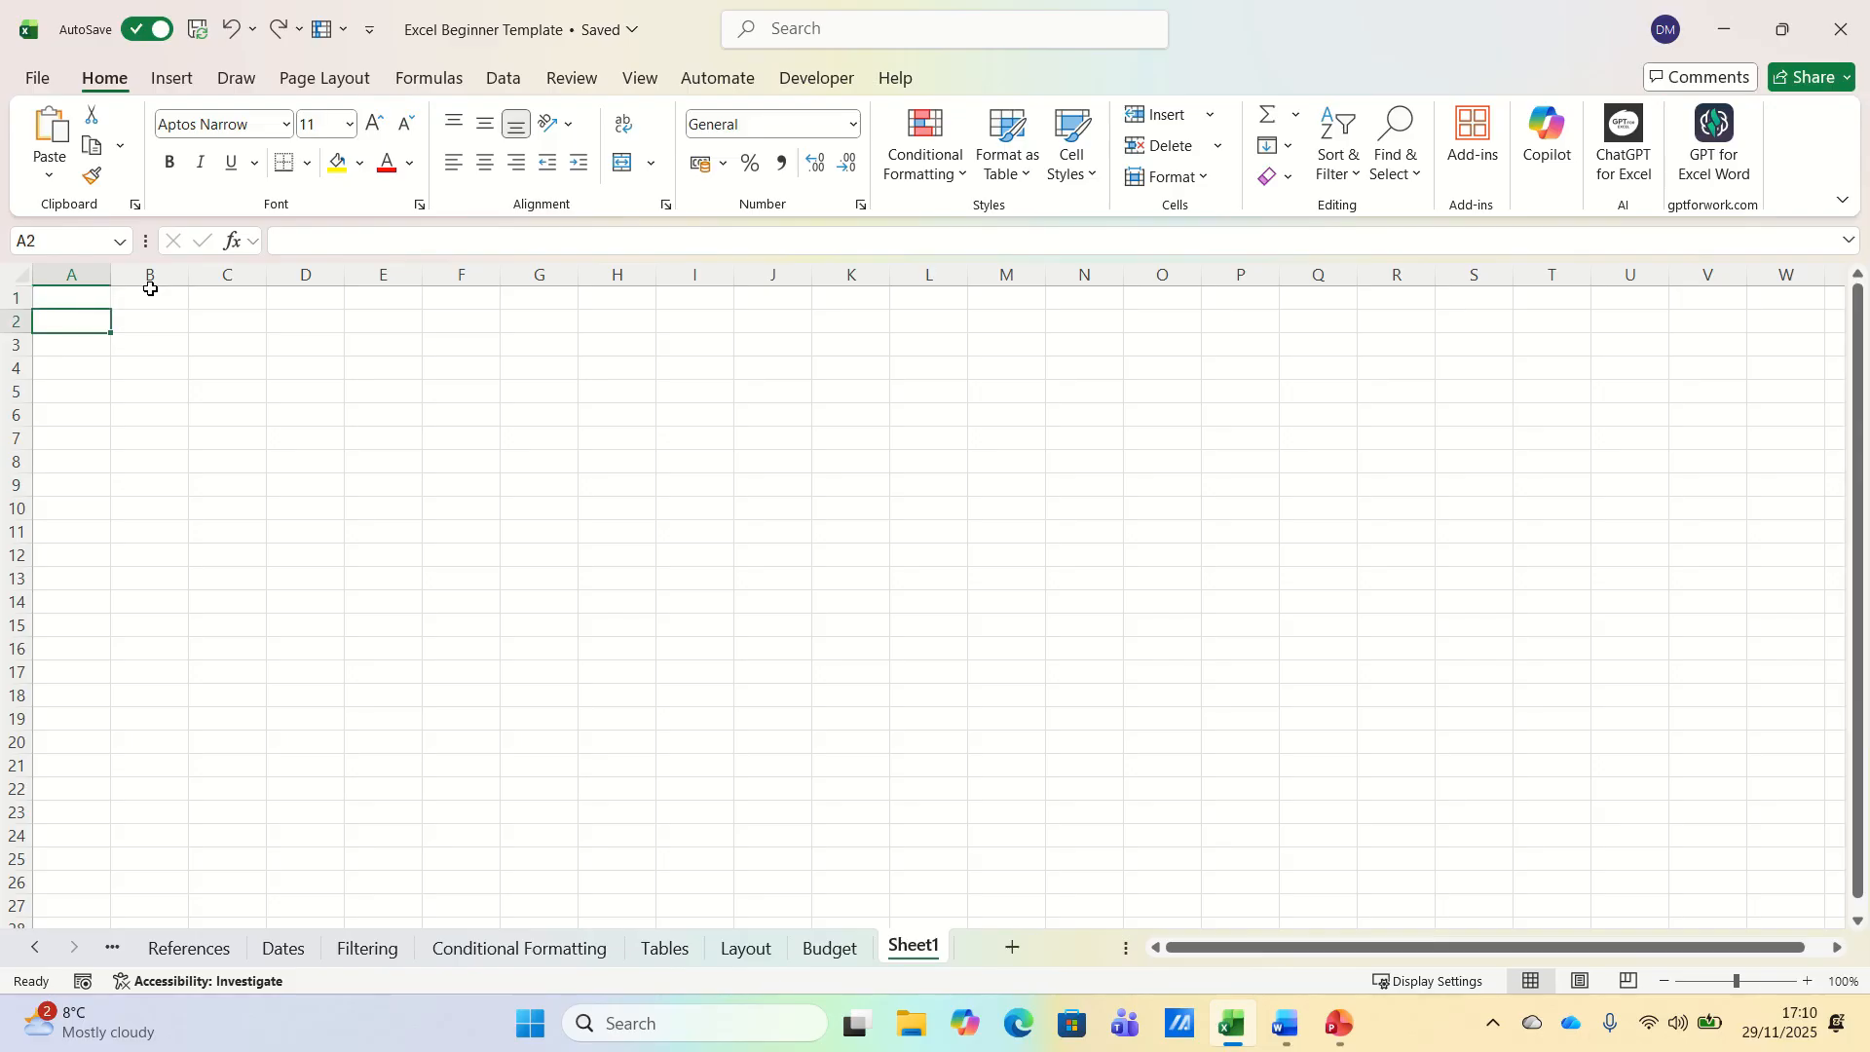
pyautogui.press('Right')
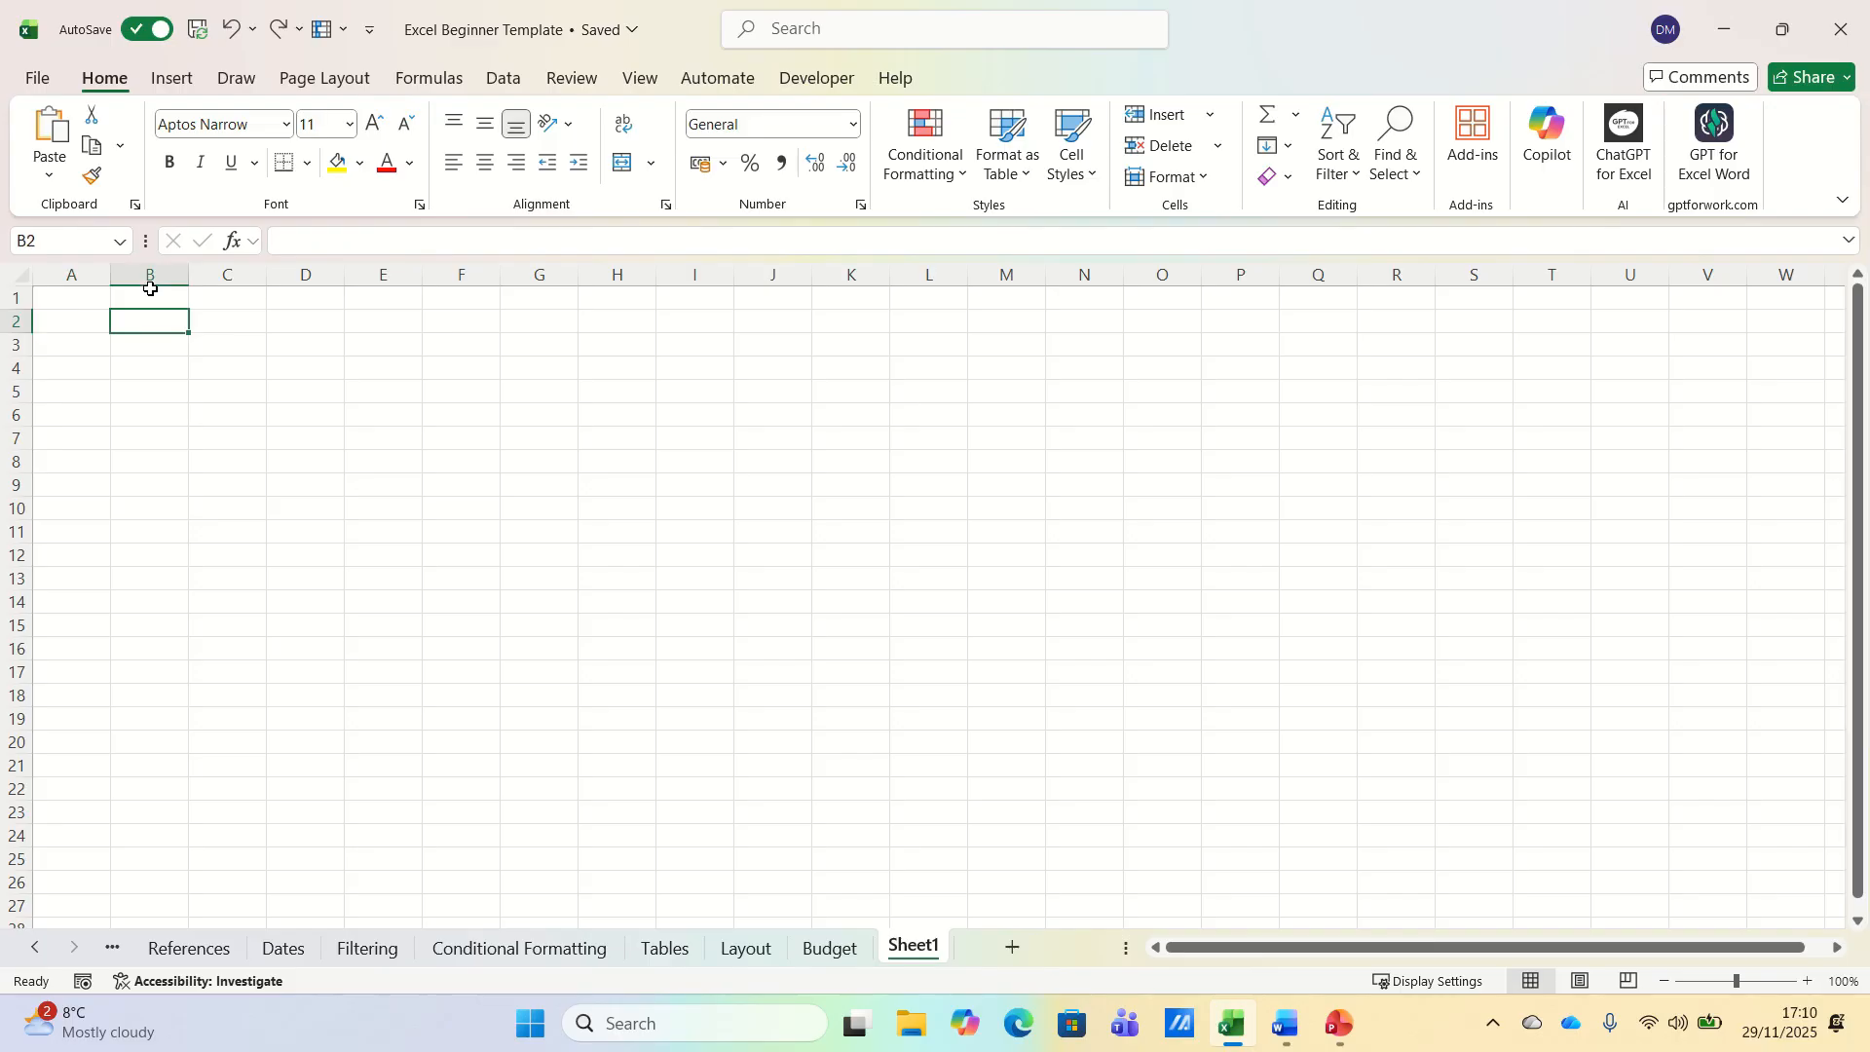
pyautogui.write('Inco')
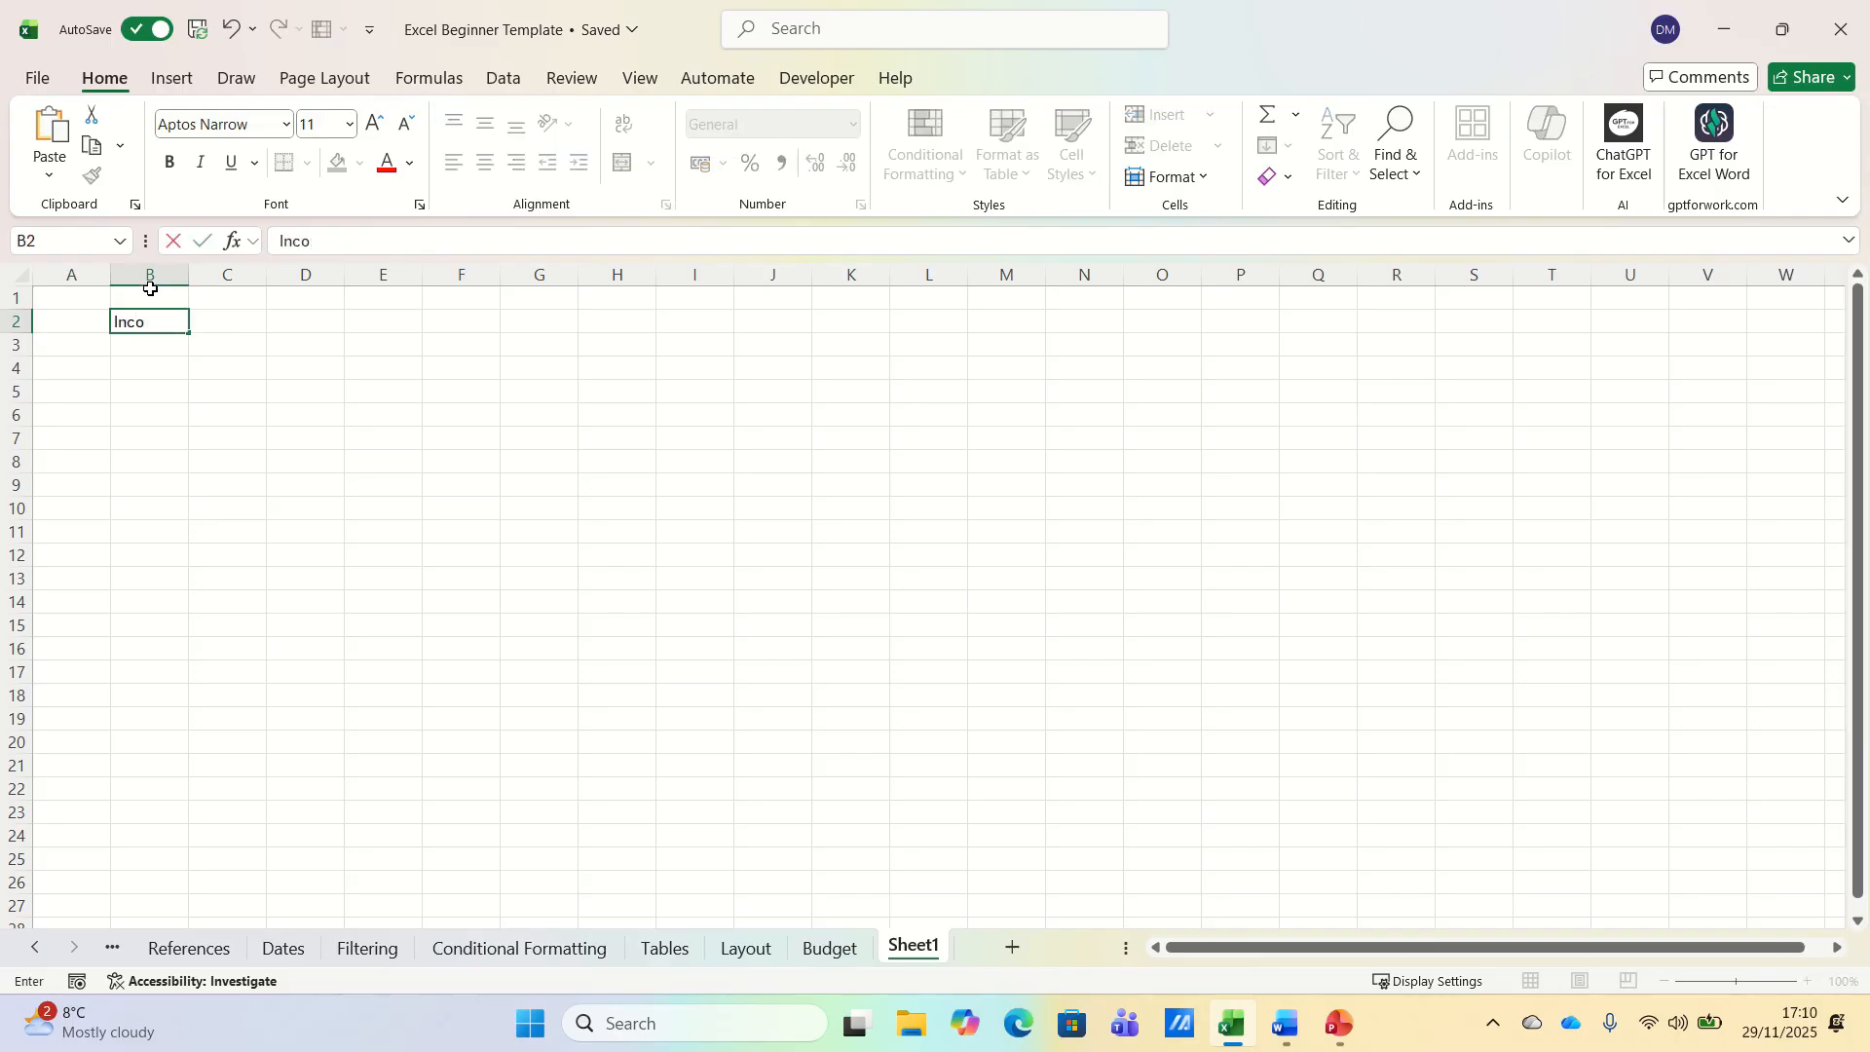
pyautogui.write('me')
pyautogui.press('Return')
pyautogui.write('Pre-')
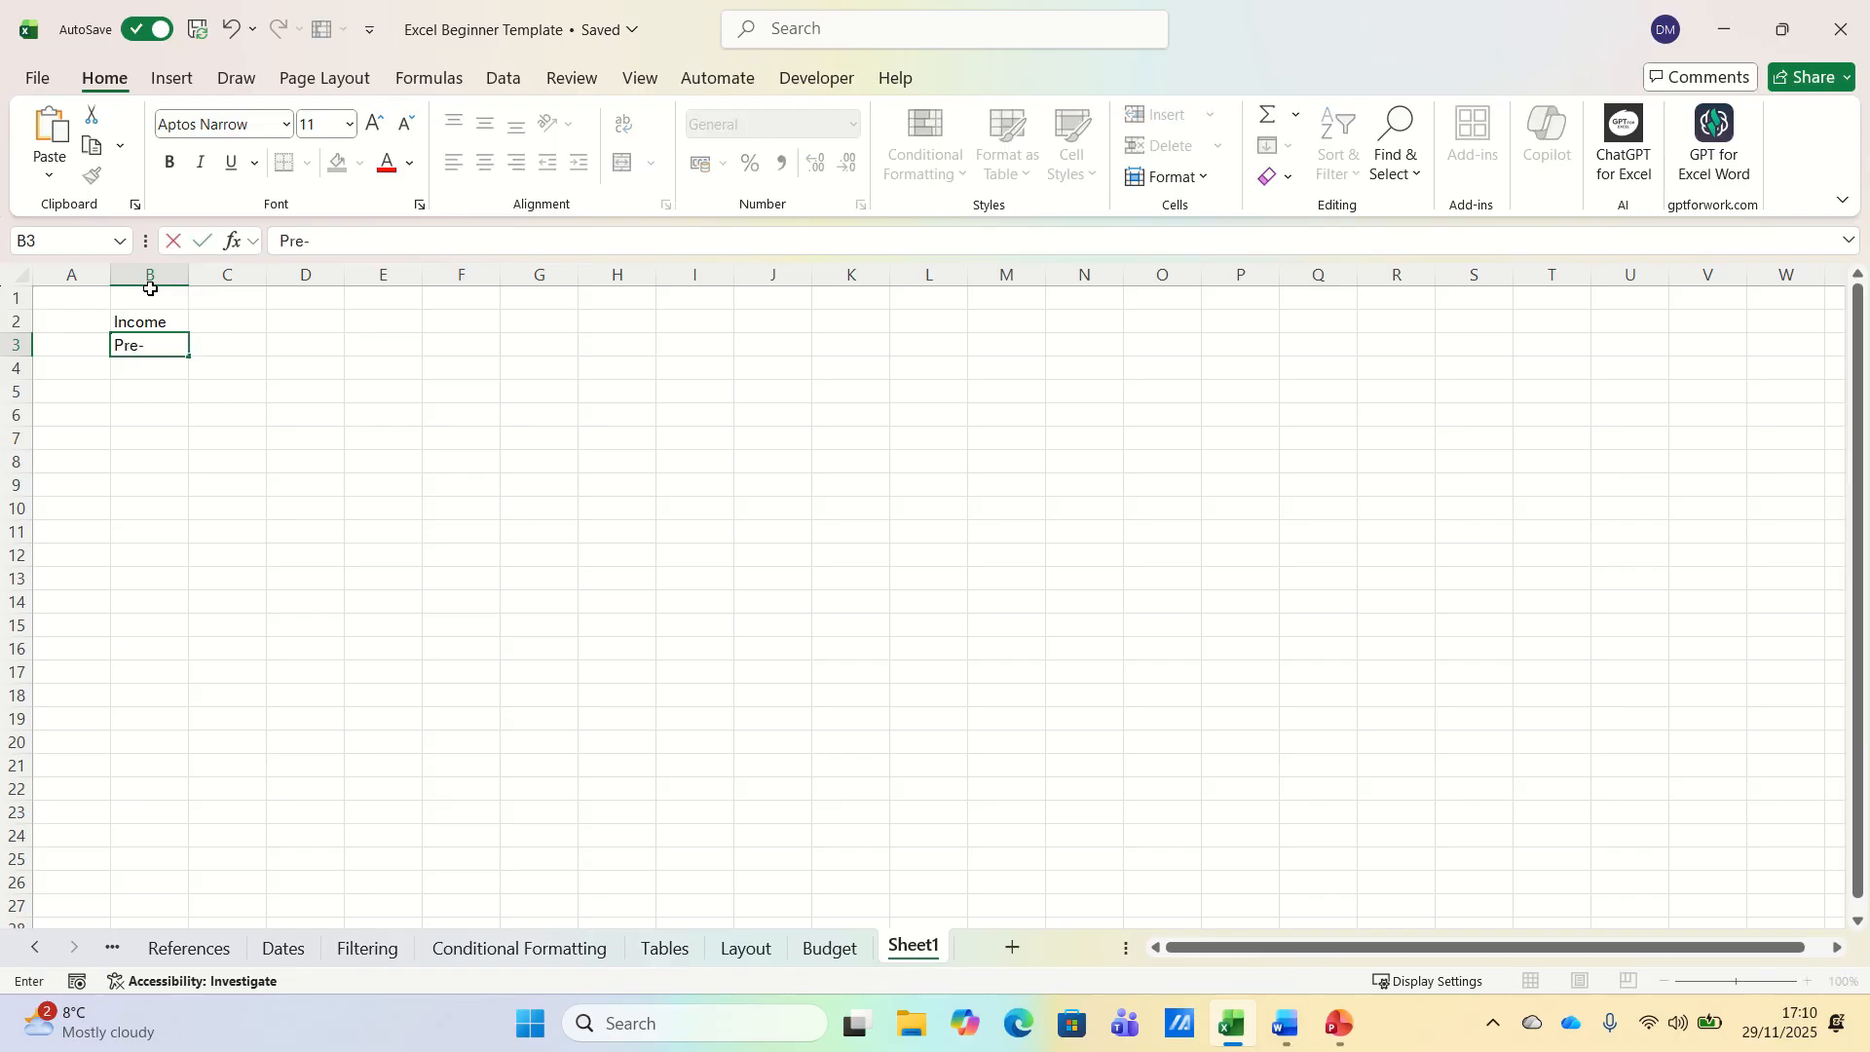
pyautogui.write('Tax Salary')
pyautogui.press('Return')
pyautogui.write('Tax')
pyautogui.press('Return')
# - Add the labels National Insurance, After-Tax Salary and Total Income (After Tax) in B5 to B7
pyautogui.write('N')
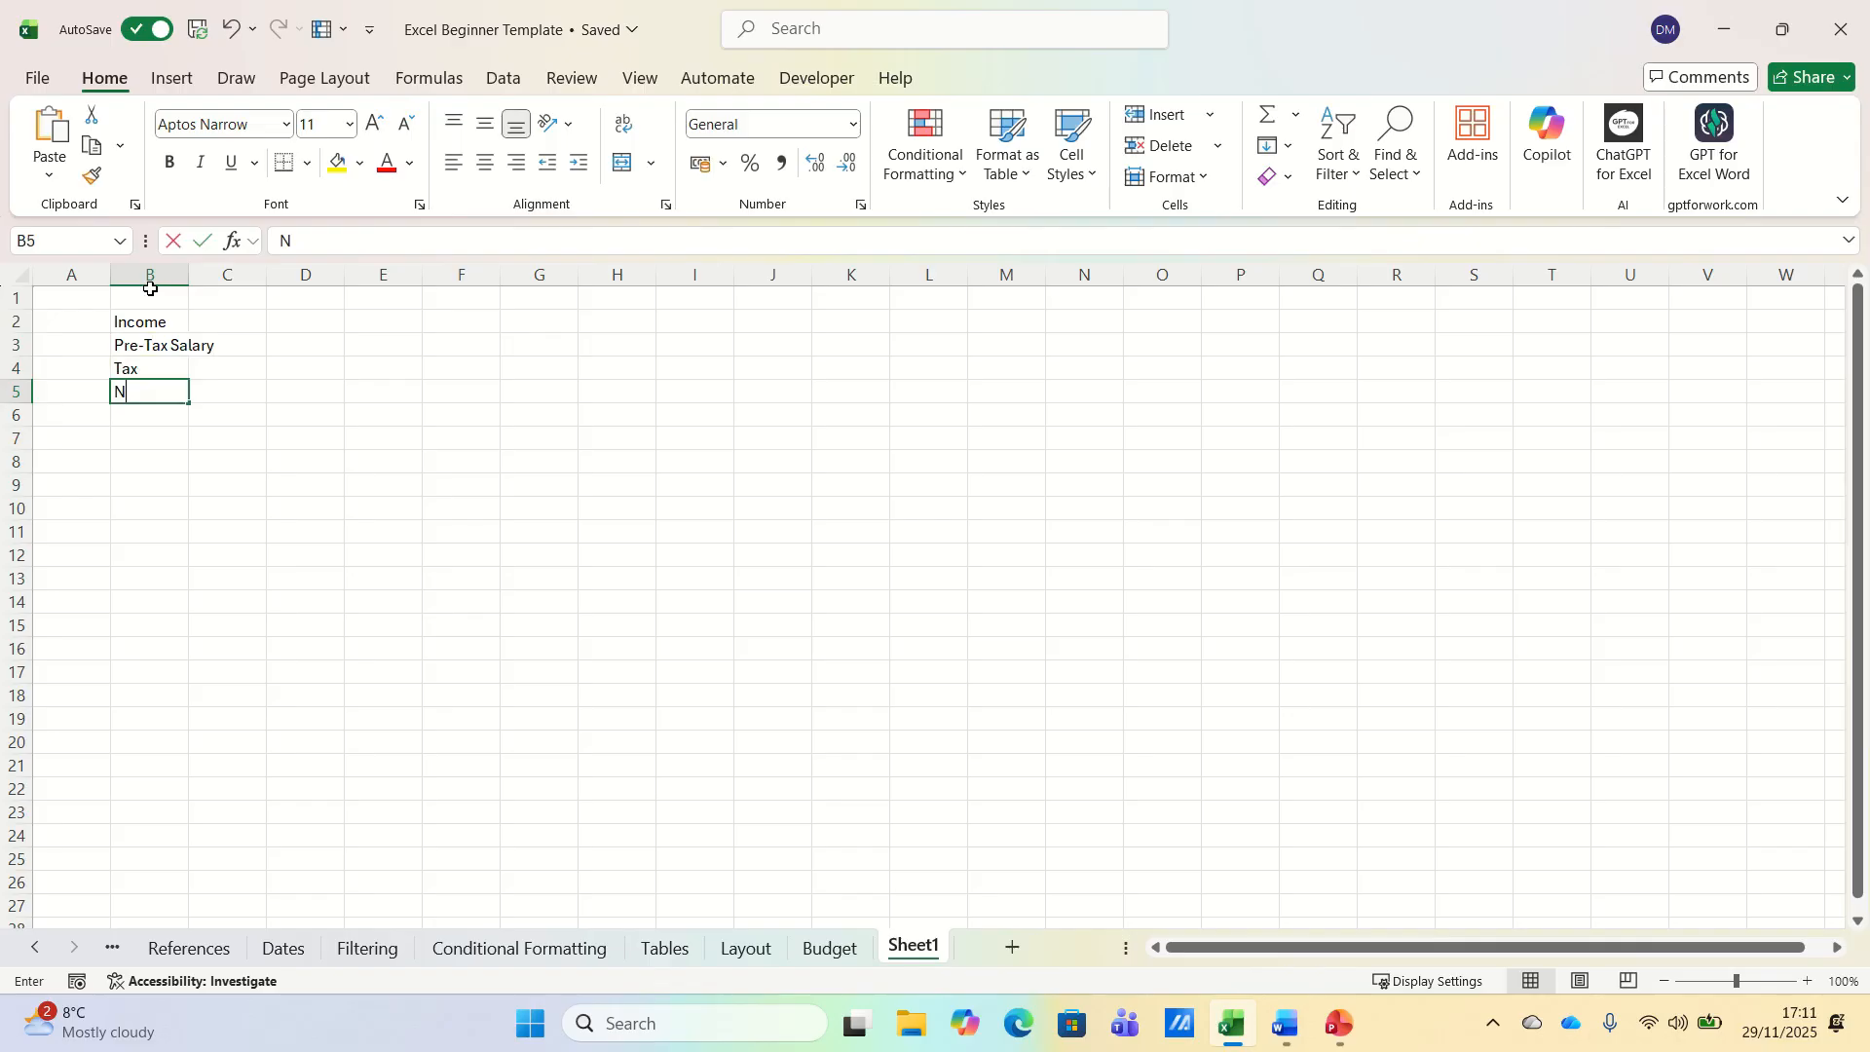
pyautogui.write('ational Insuran')
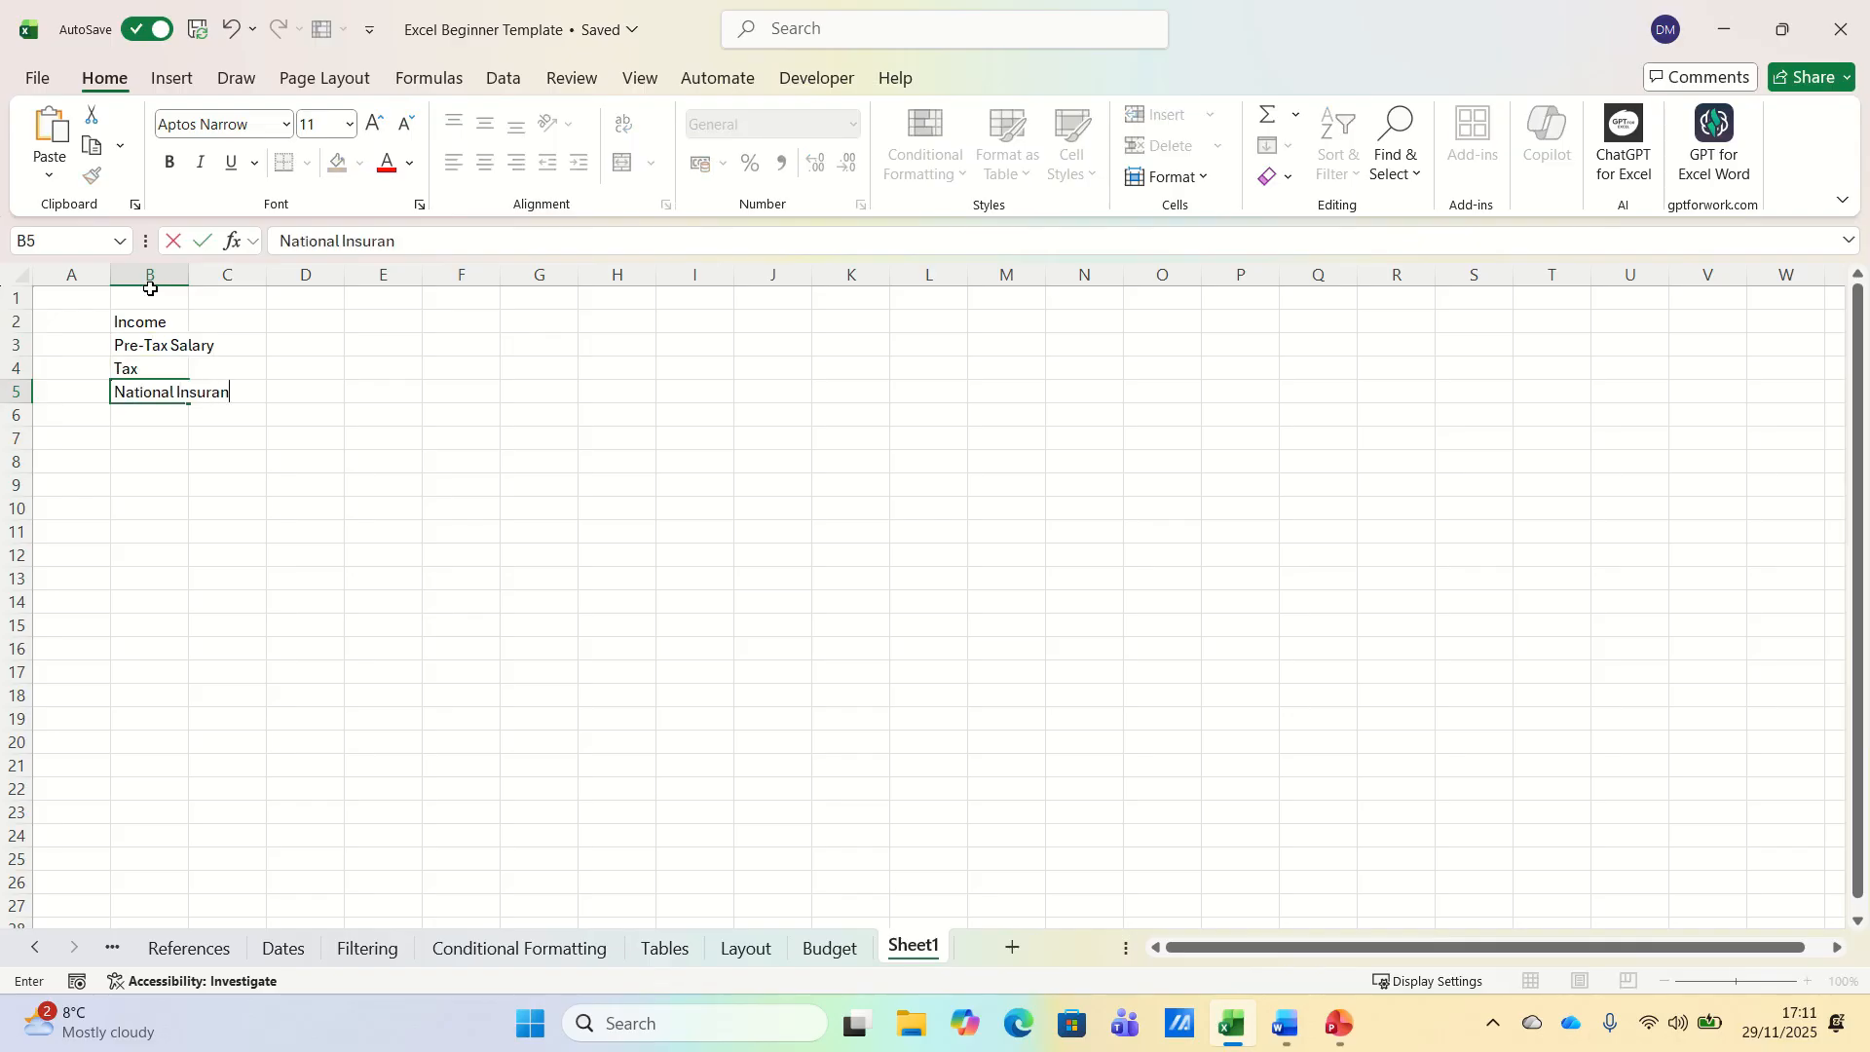
pyautogui.write('ce')
pyautogui.press('Return')
pyautogui.write('After-')
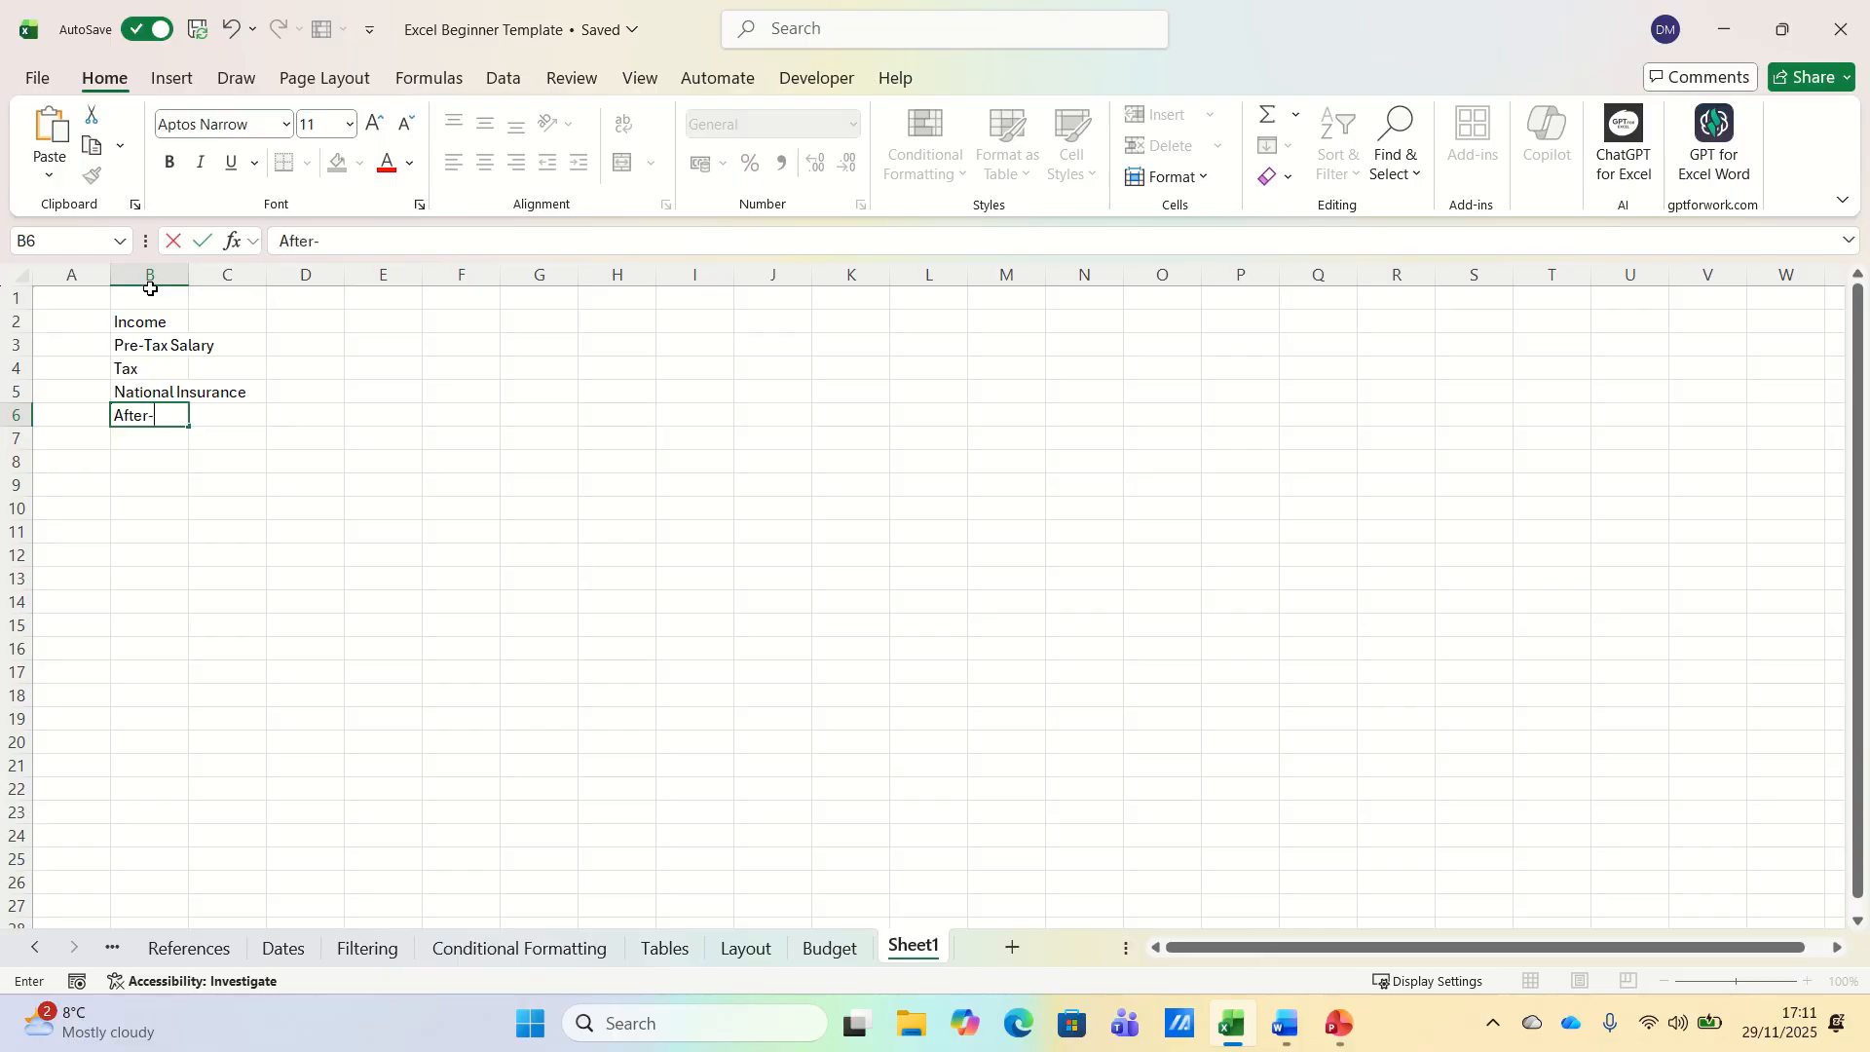
pyautogui.write('Tax Salary')
pyautogui.press('Return')
pyautogui.write('Total')
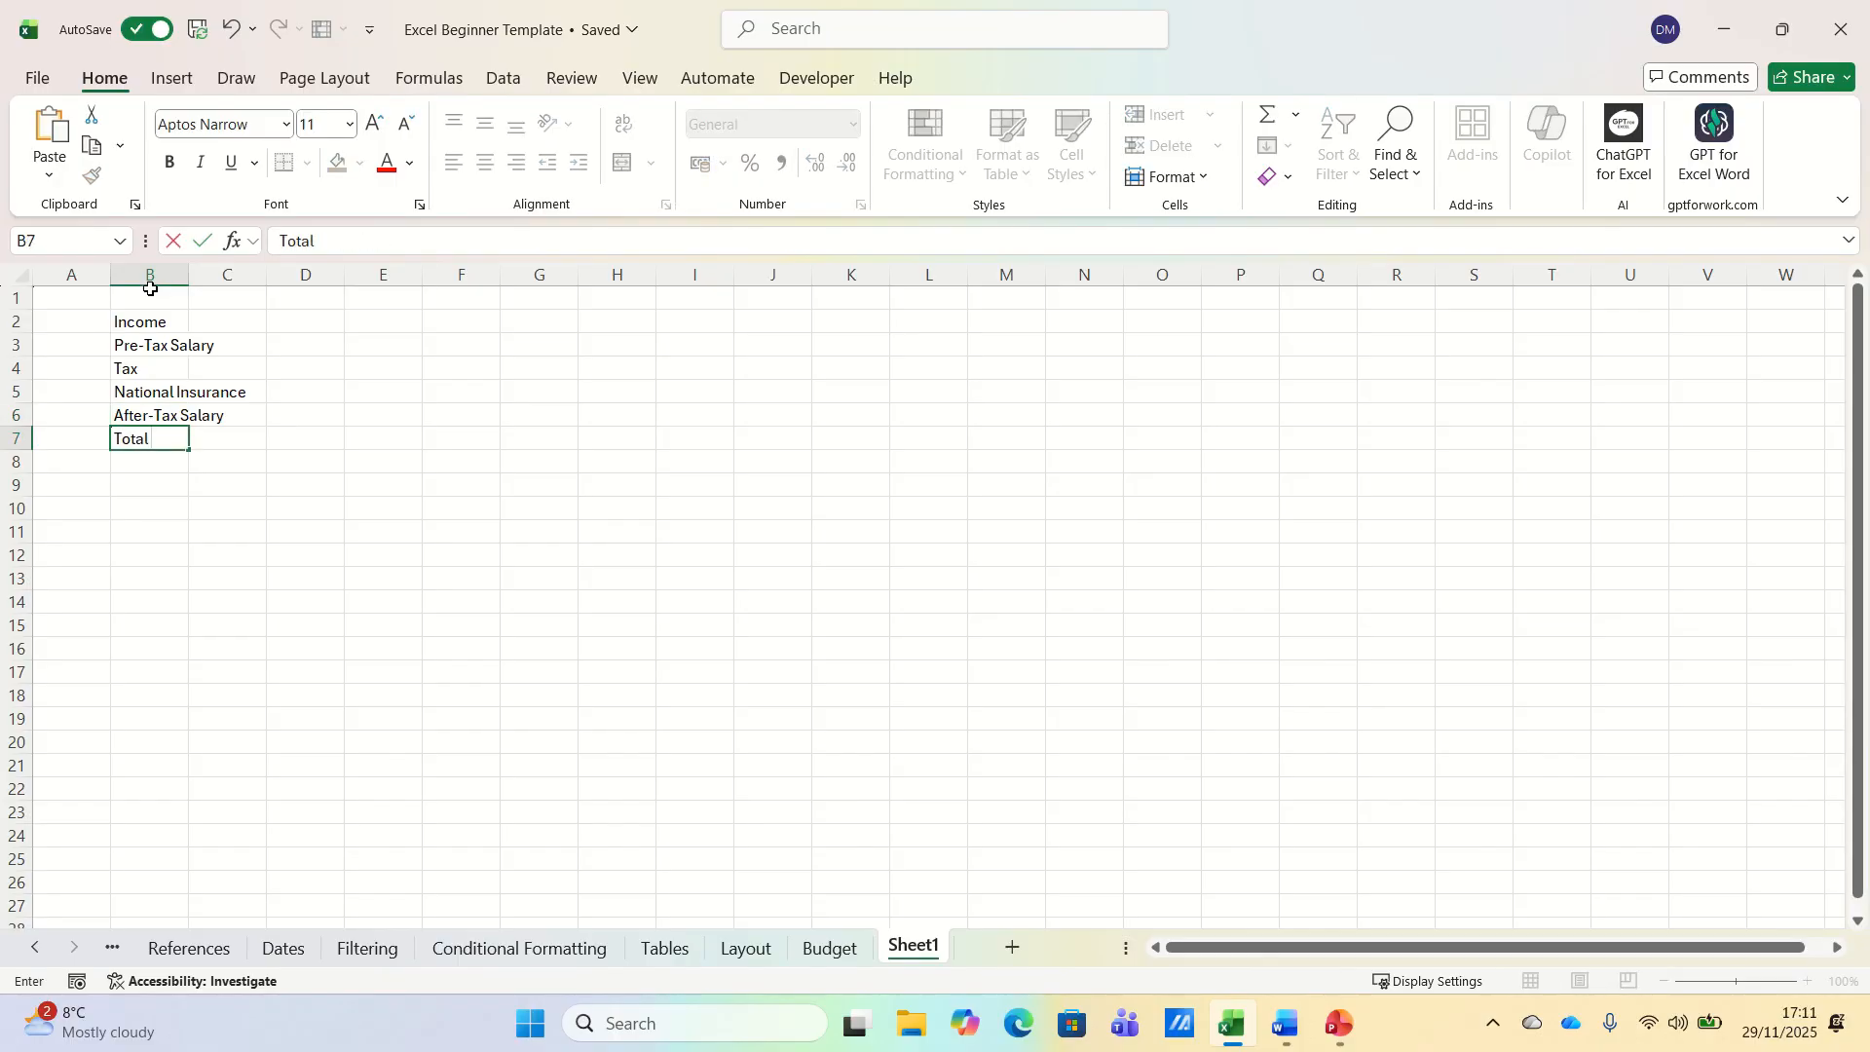
pyautogui.write(' Income (After Tax)')
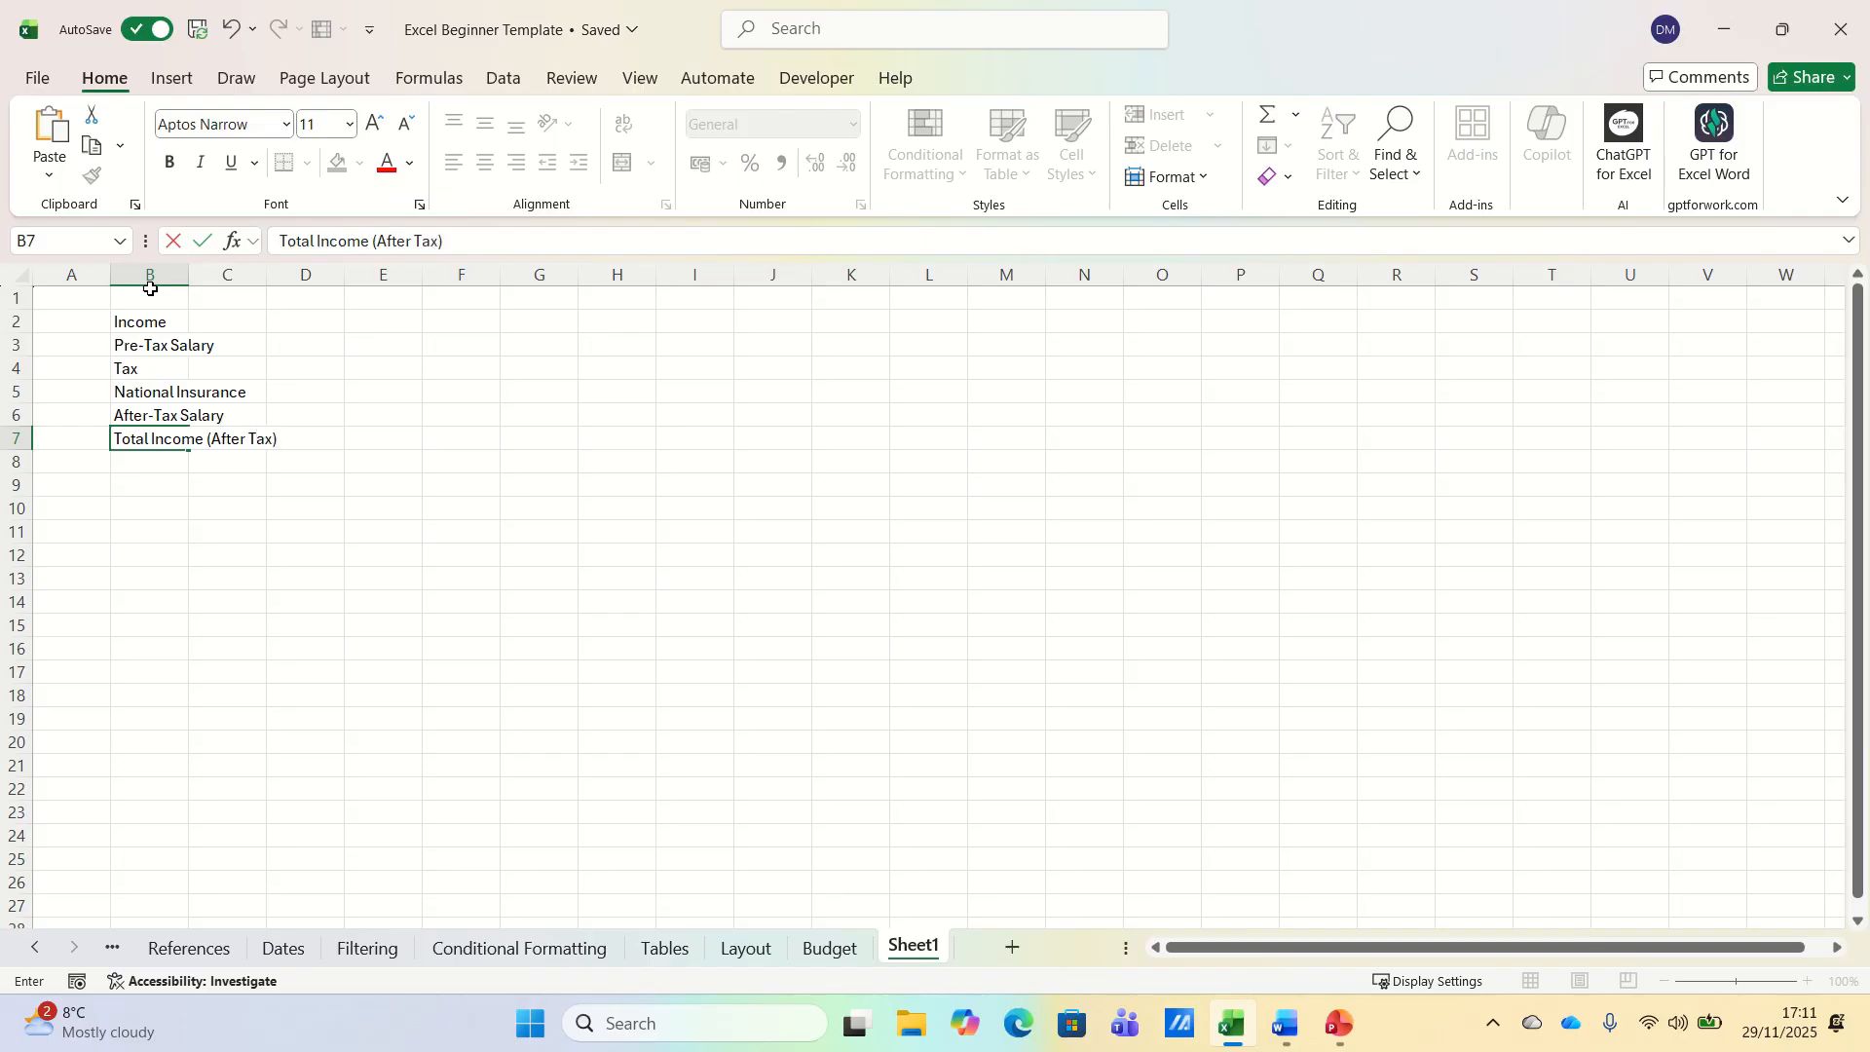
pyautogui.press('Return')
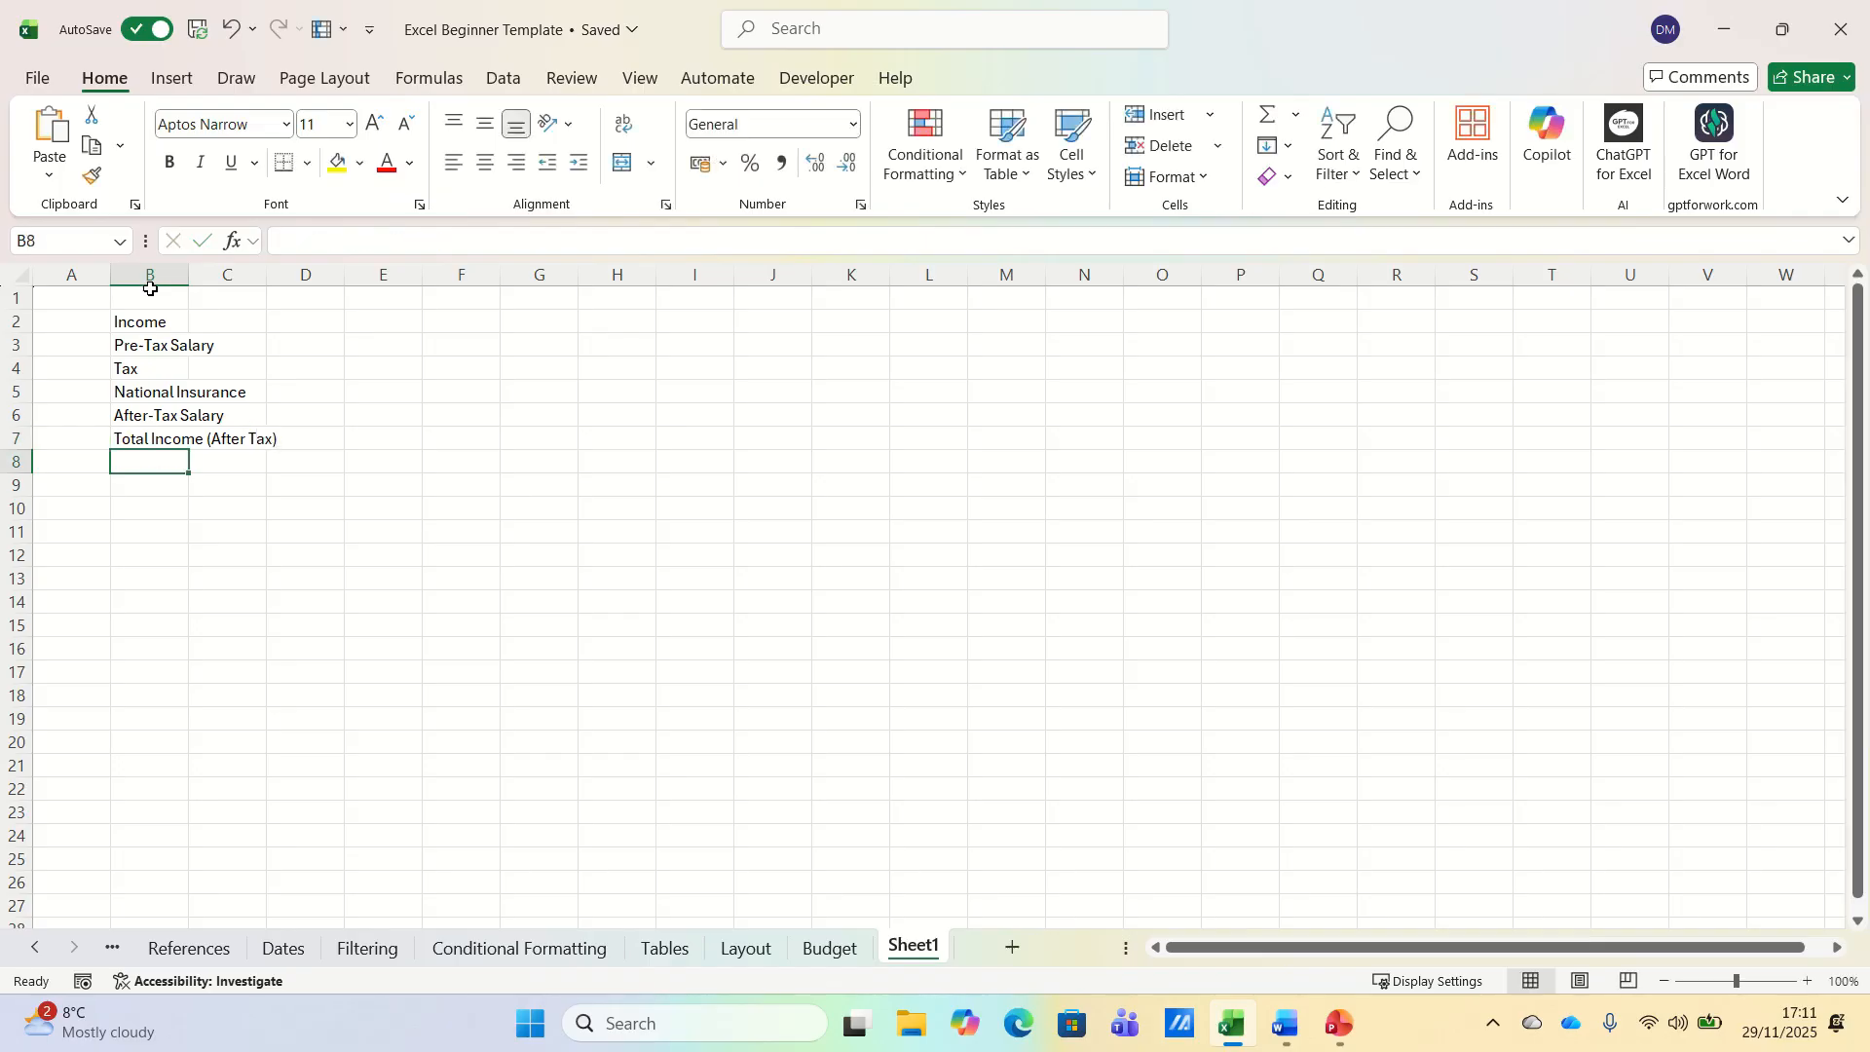
# - Leave row 8 blank and enter the heading Expenses in B9, followed by Rent & Utilities and Food in B10 and B11
pyautogui.press('Return')
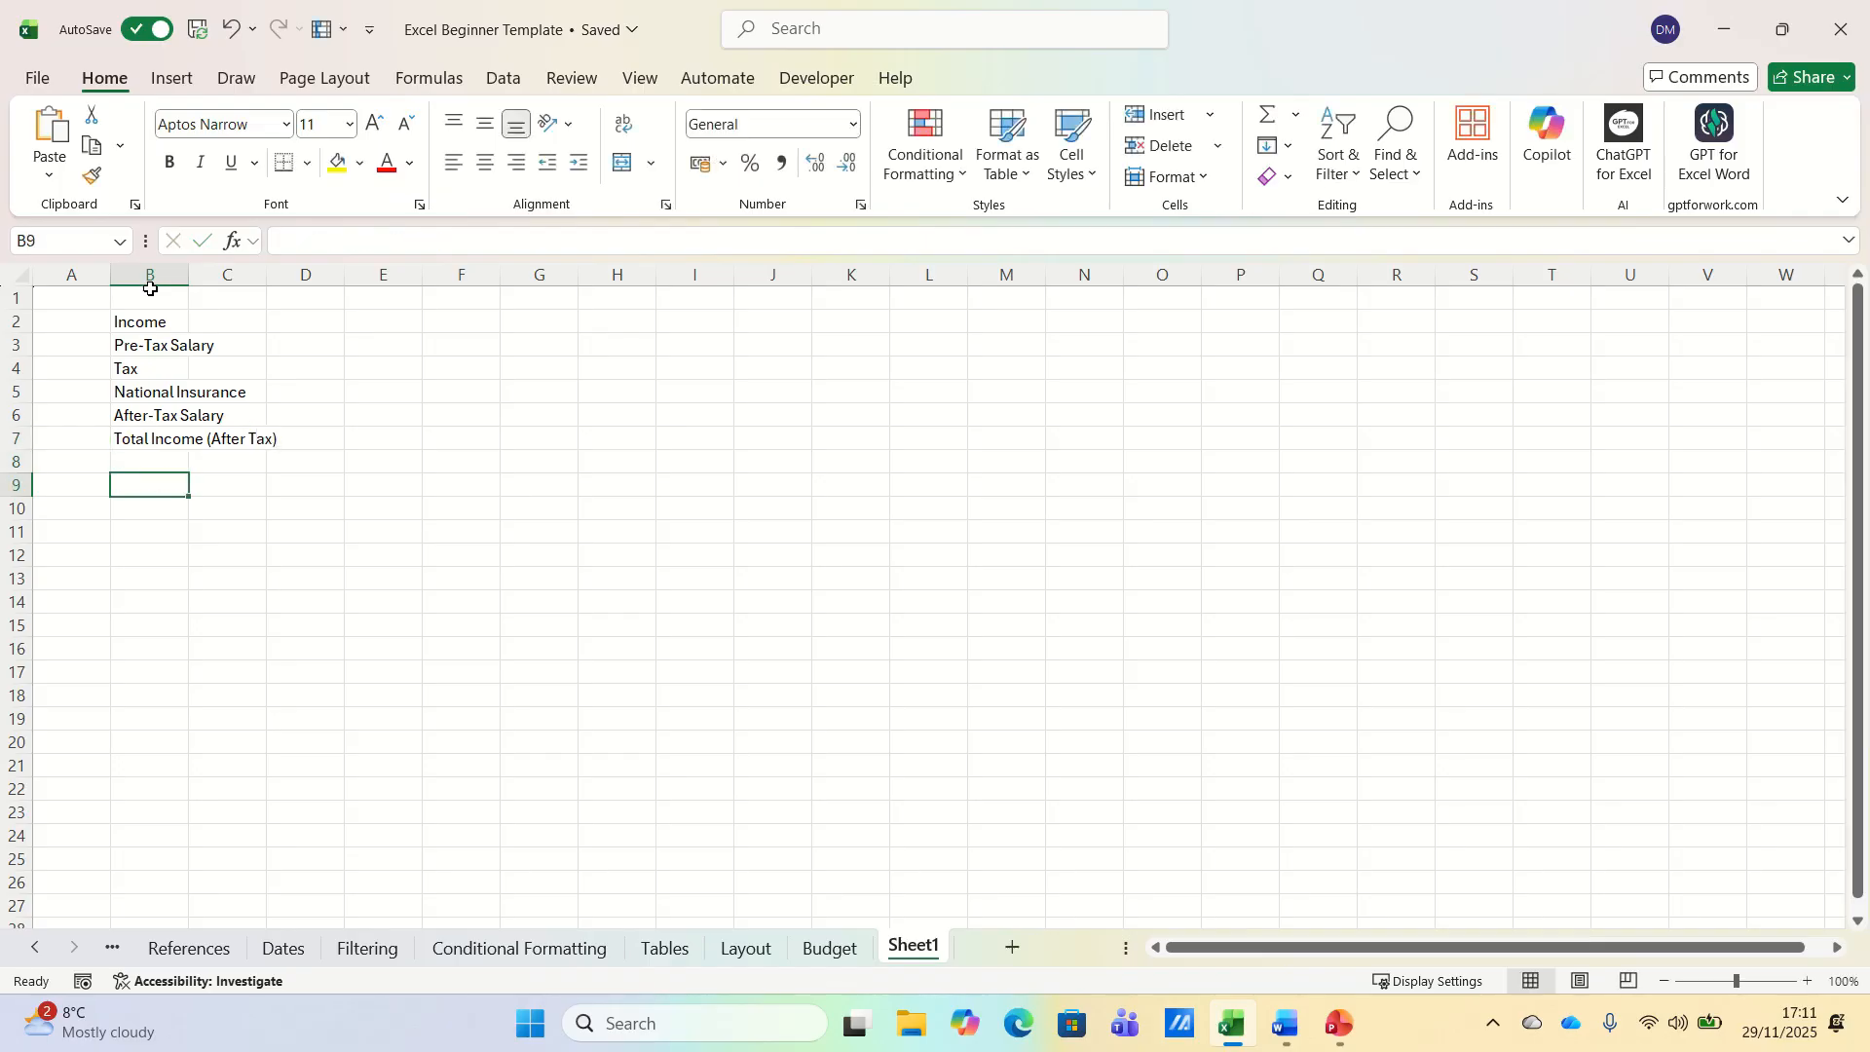
pyautogui.write('Expenses')
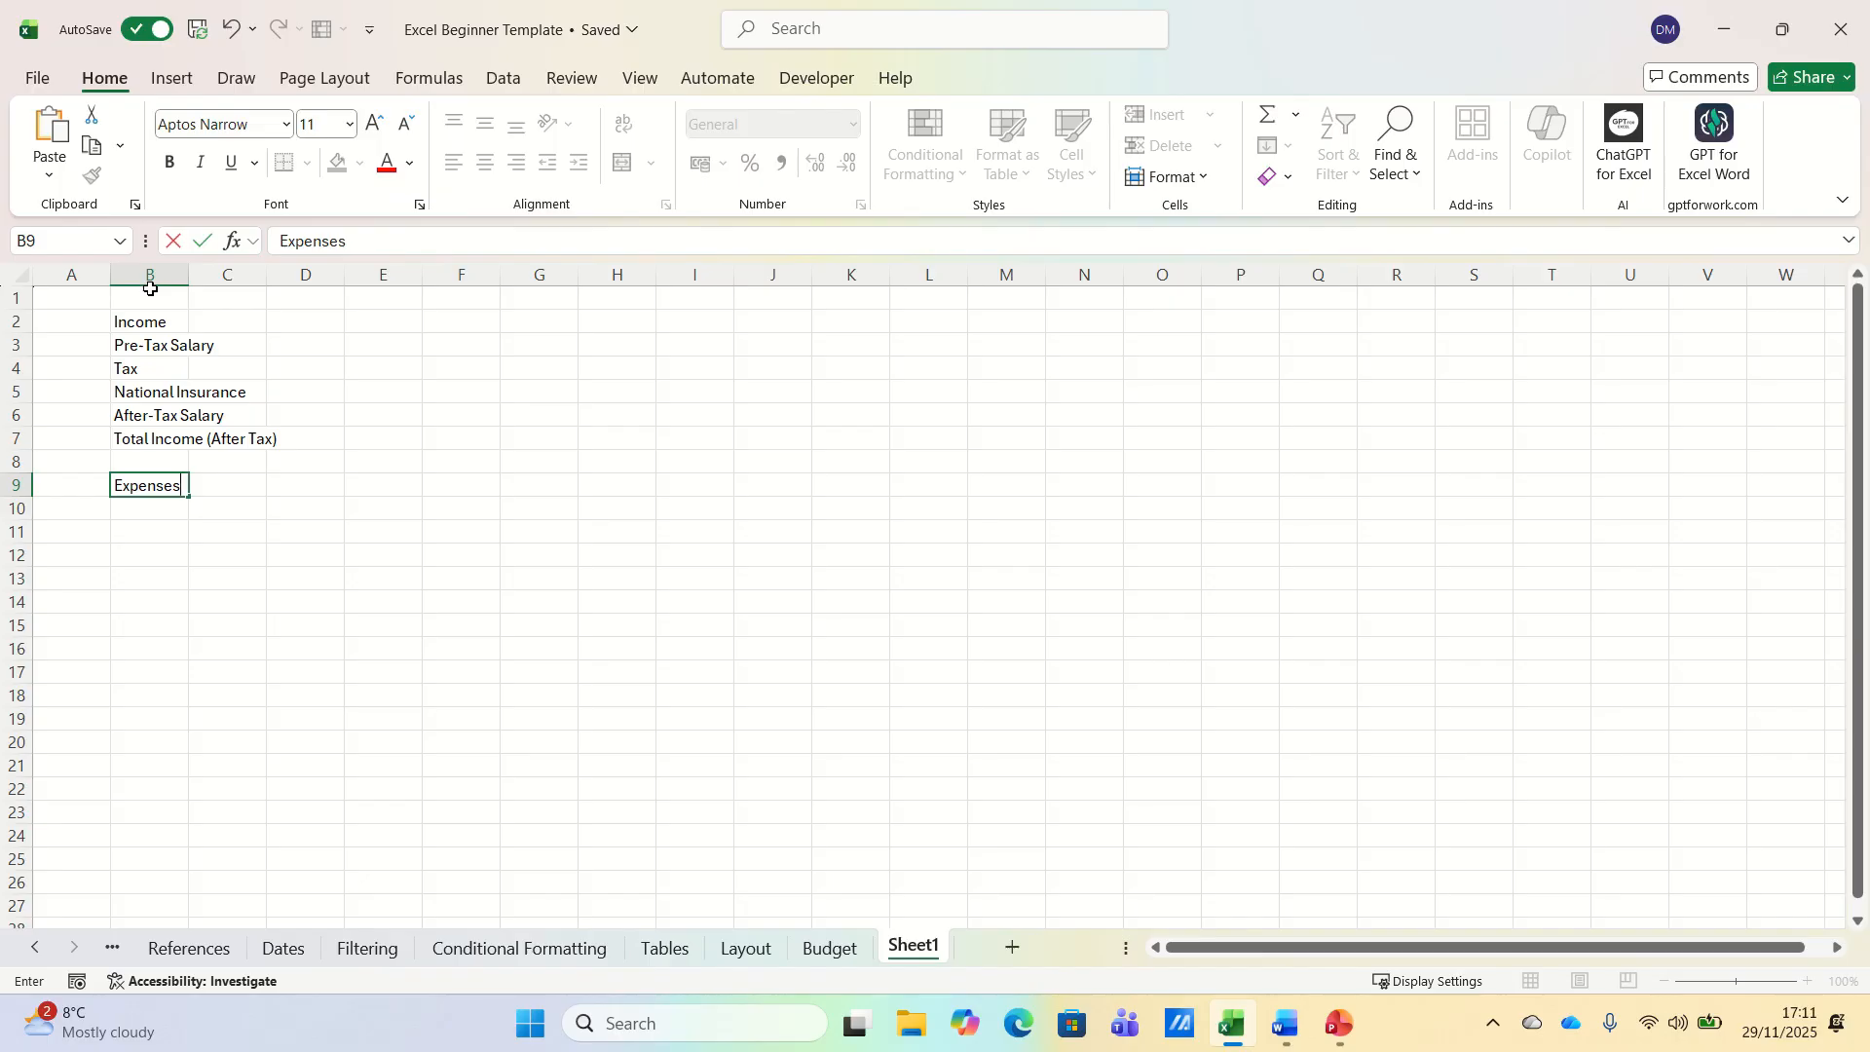
pyautogui.press('Return')
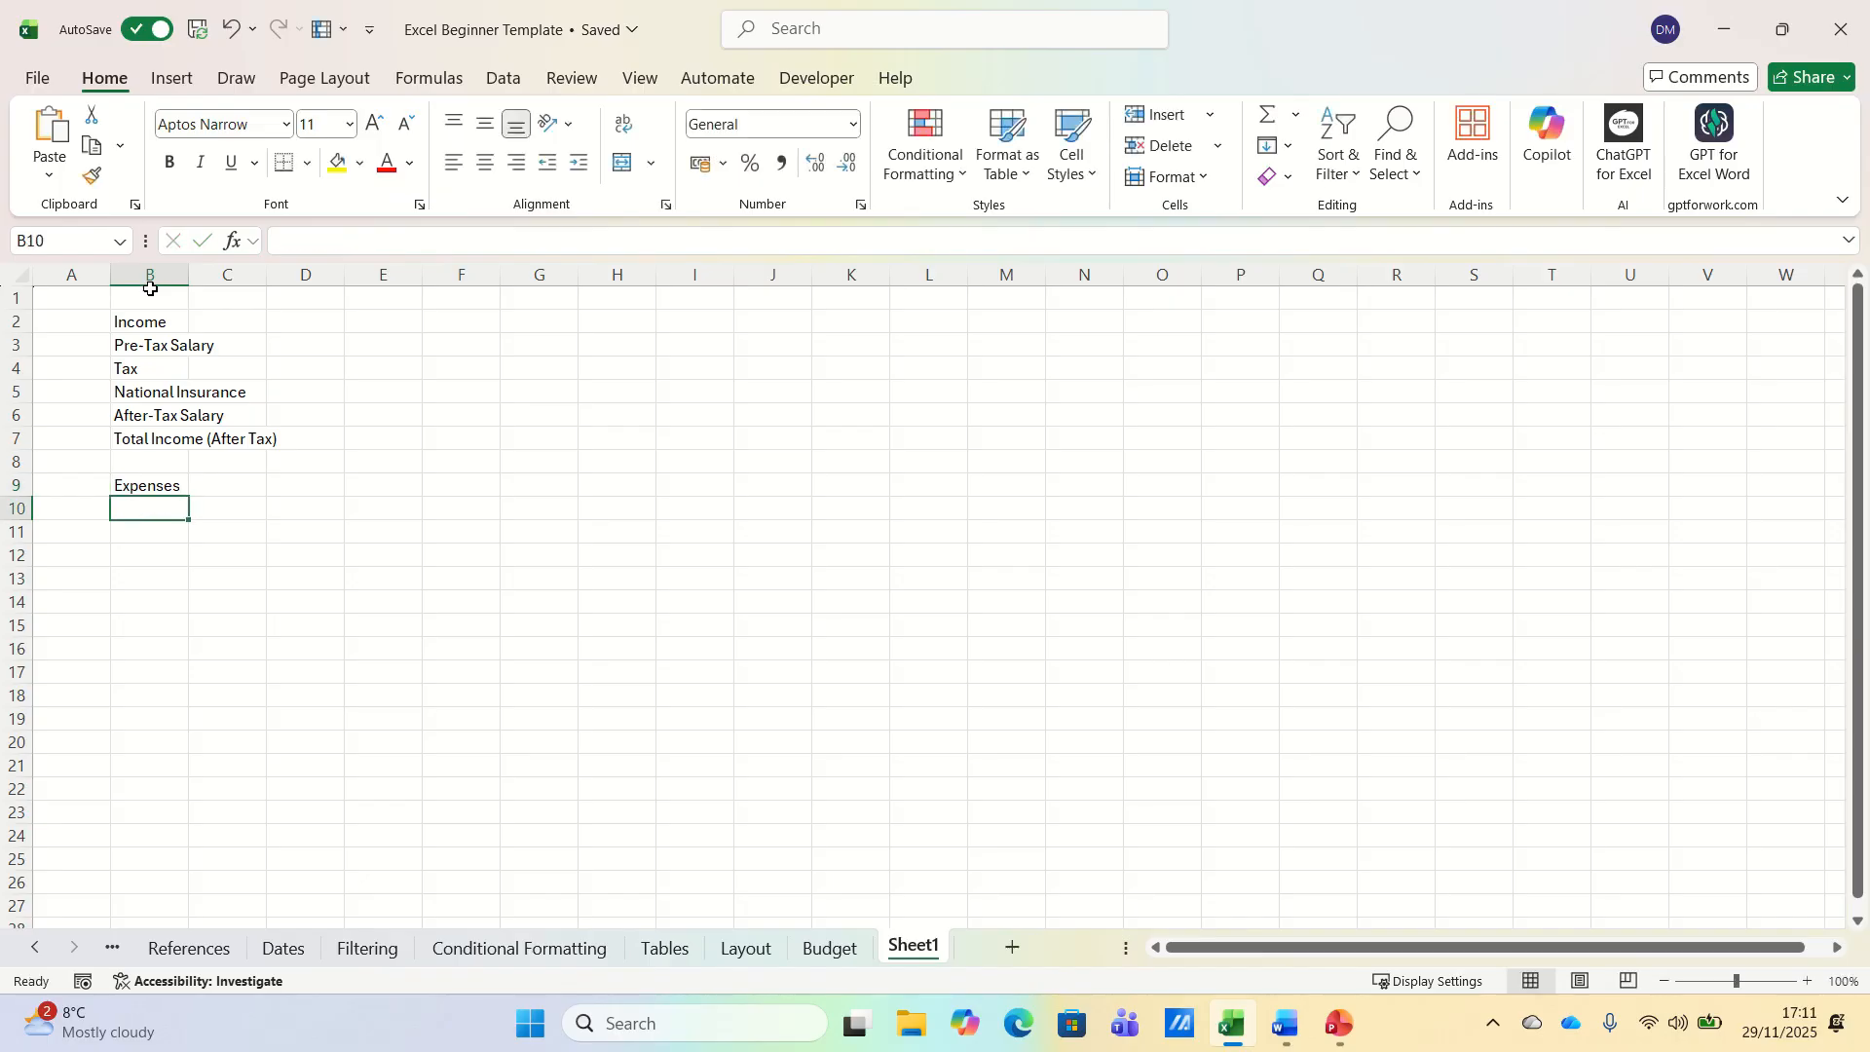
pyautogui.write('Rent &')
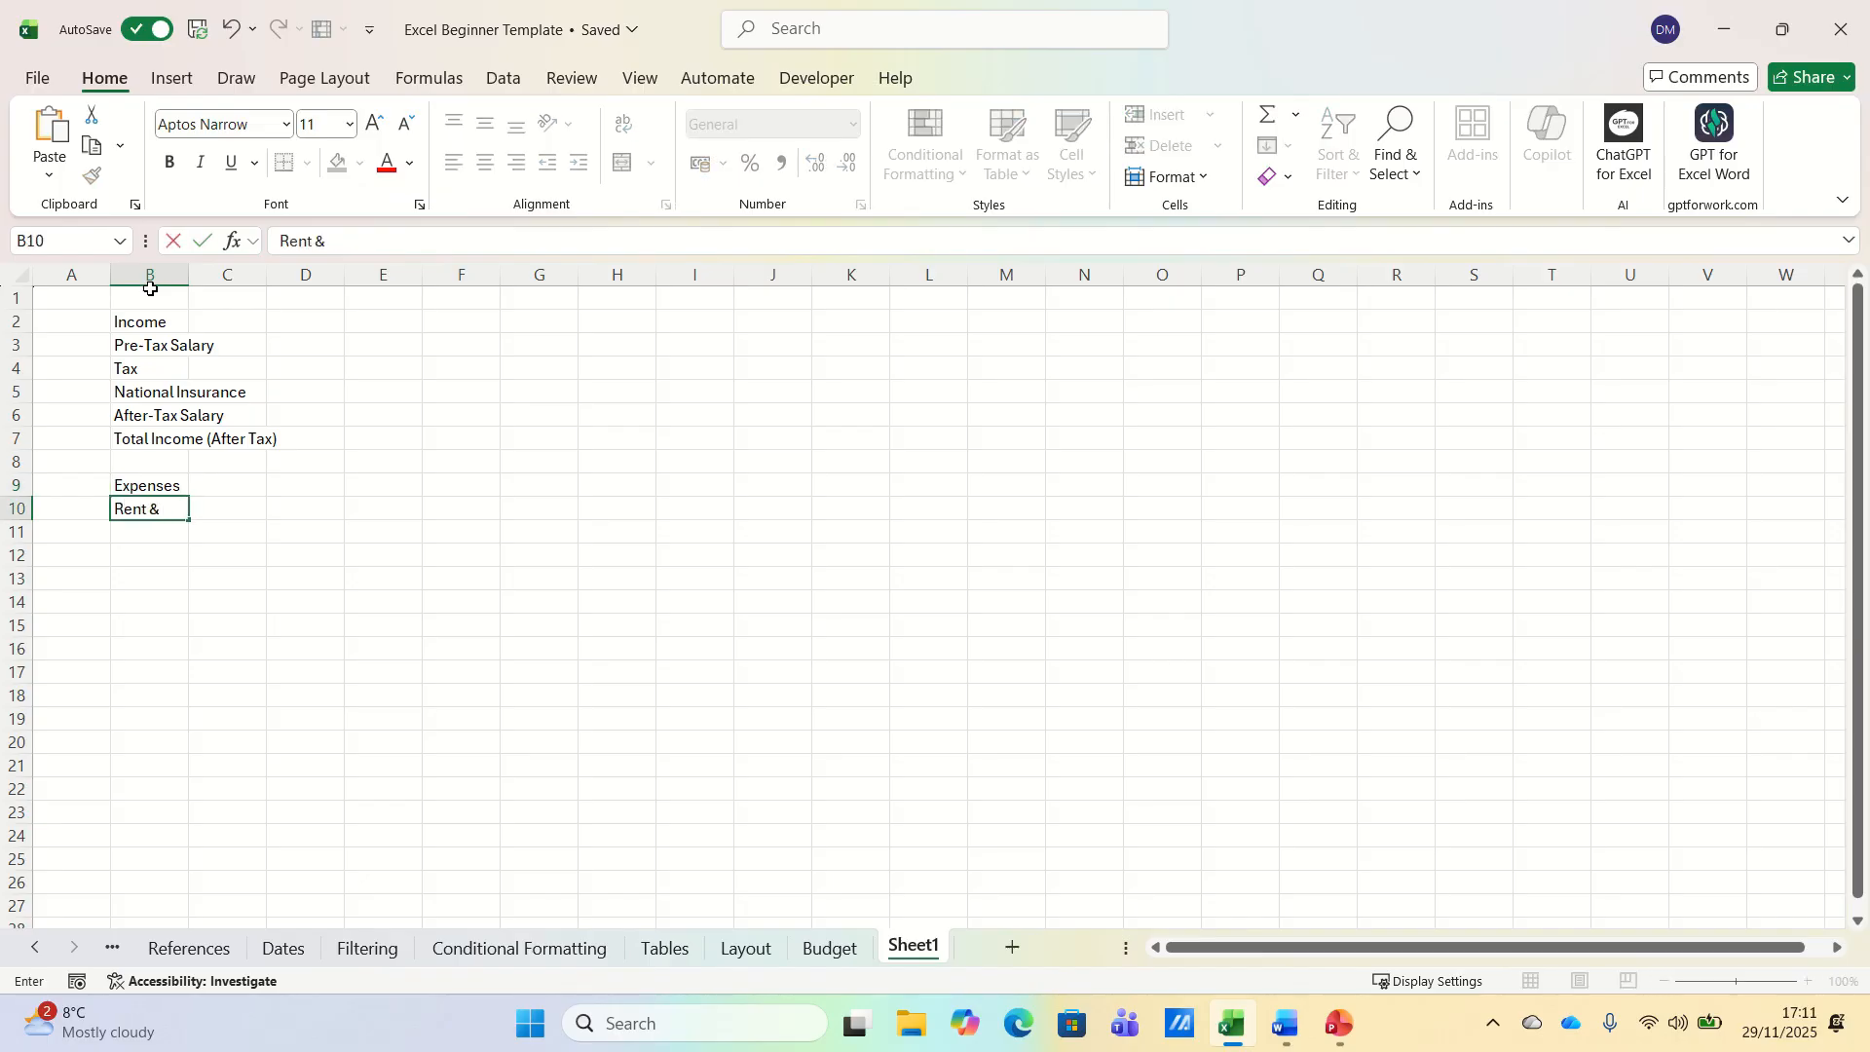
pyautogui.write(' Utilities')
pyautogui.press('Return')
pyautogui.write('F')
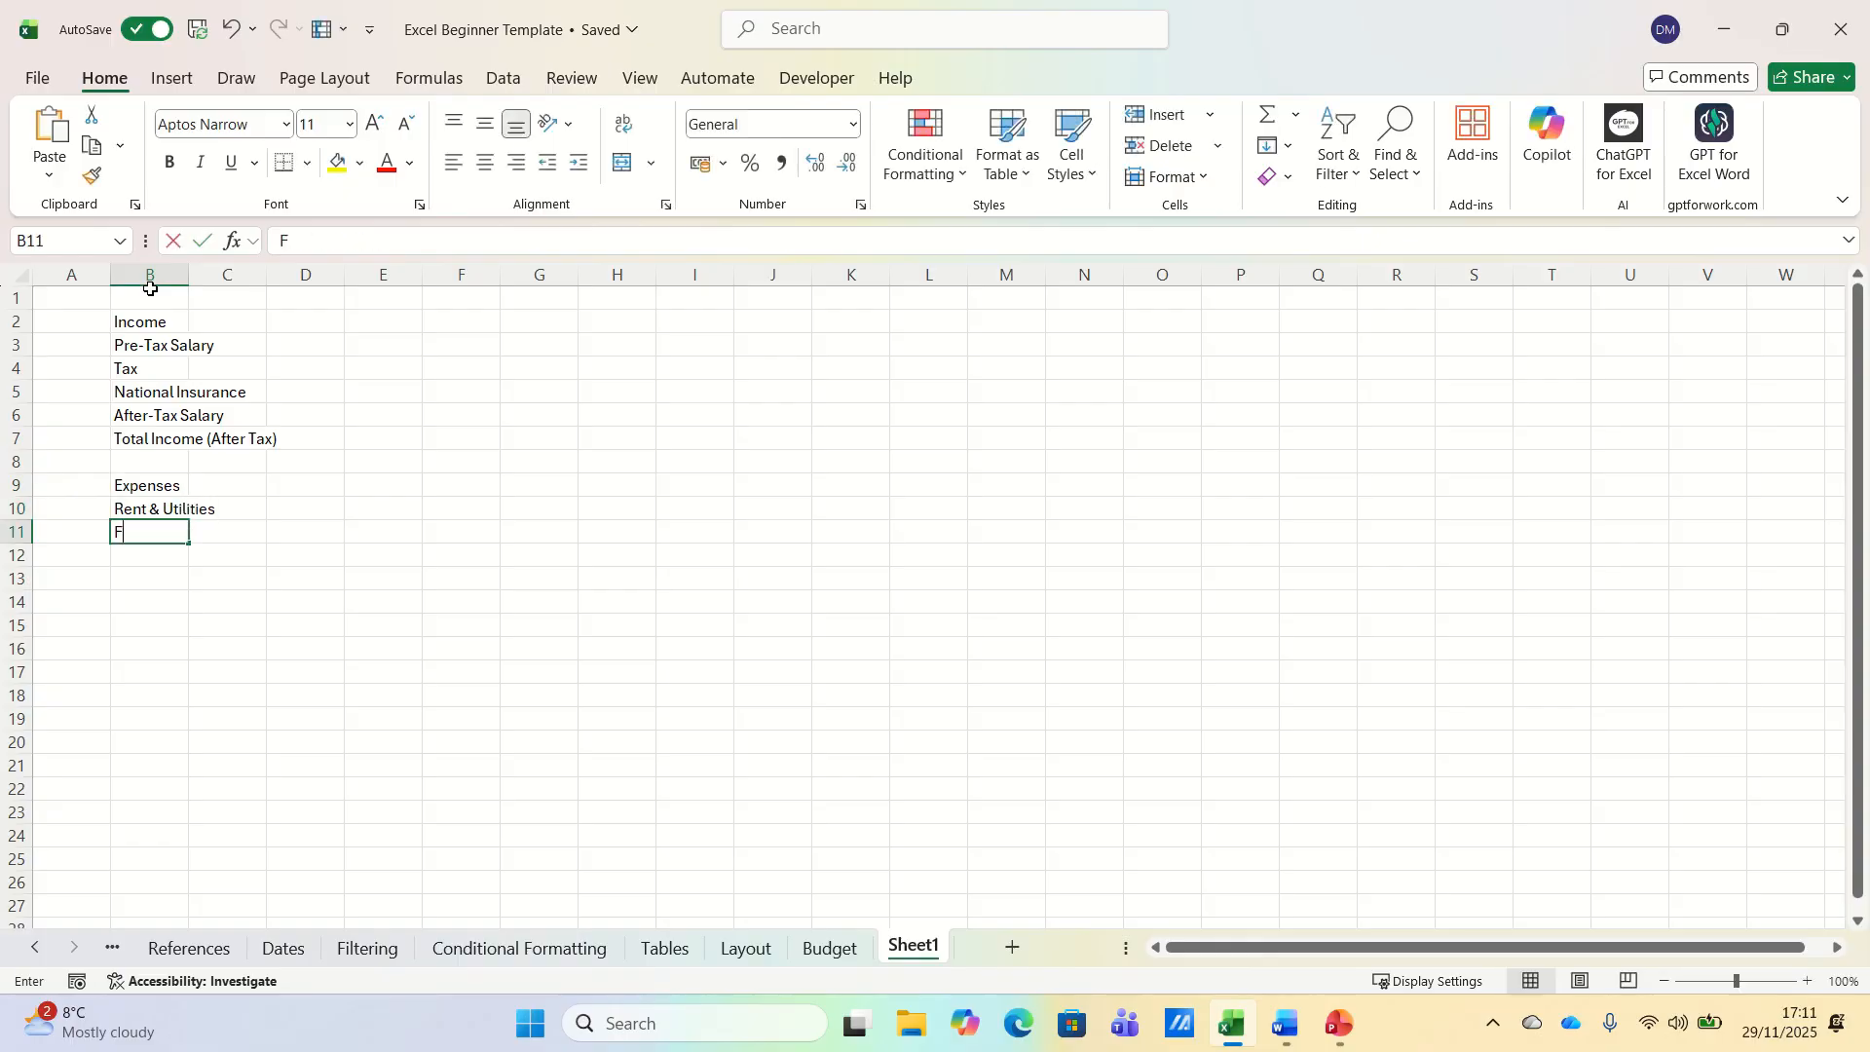
pyautogui.write('ood')
pyautogui.press('Return')
# - Complete the expenses list with the labels Gym, Other Expenses and Total Expenses in B12 to B14
pyautogui.write('Gy')
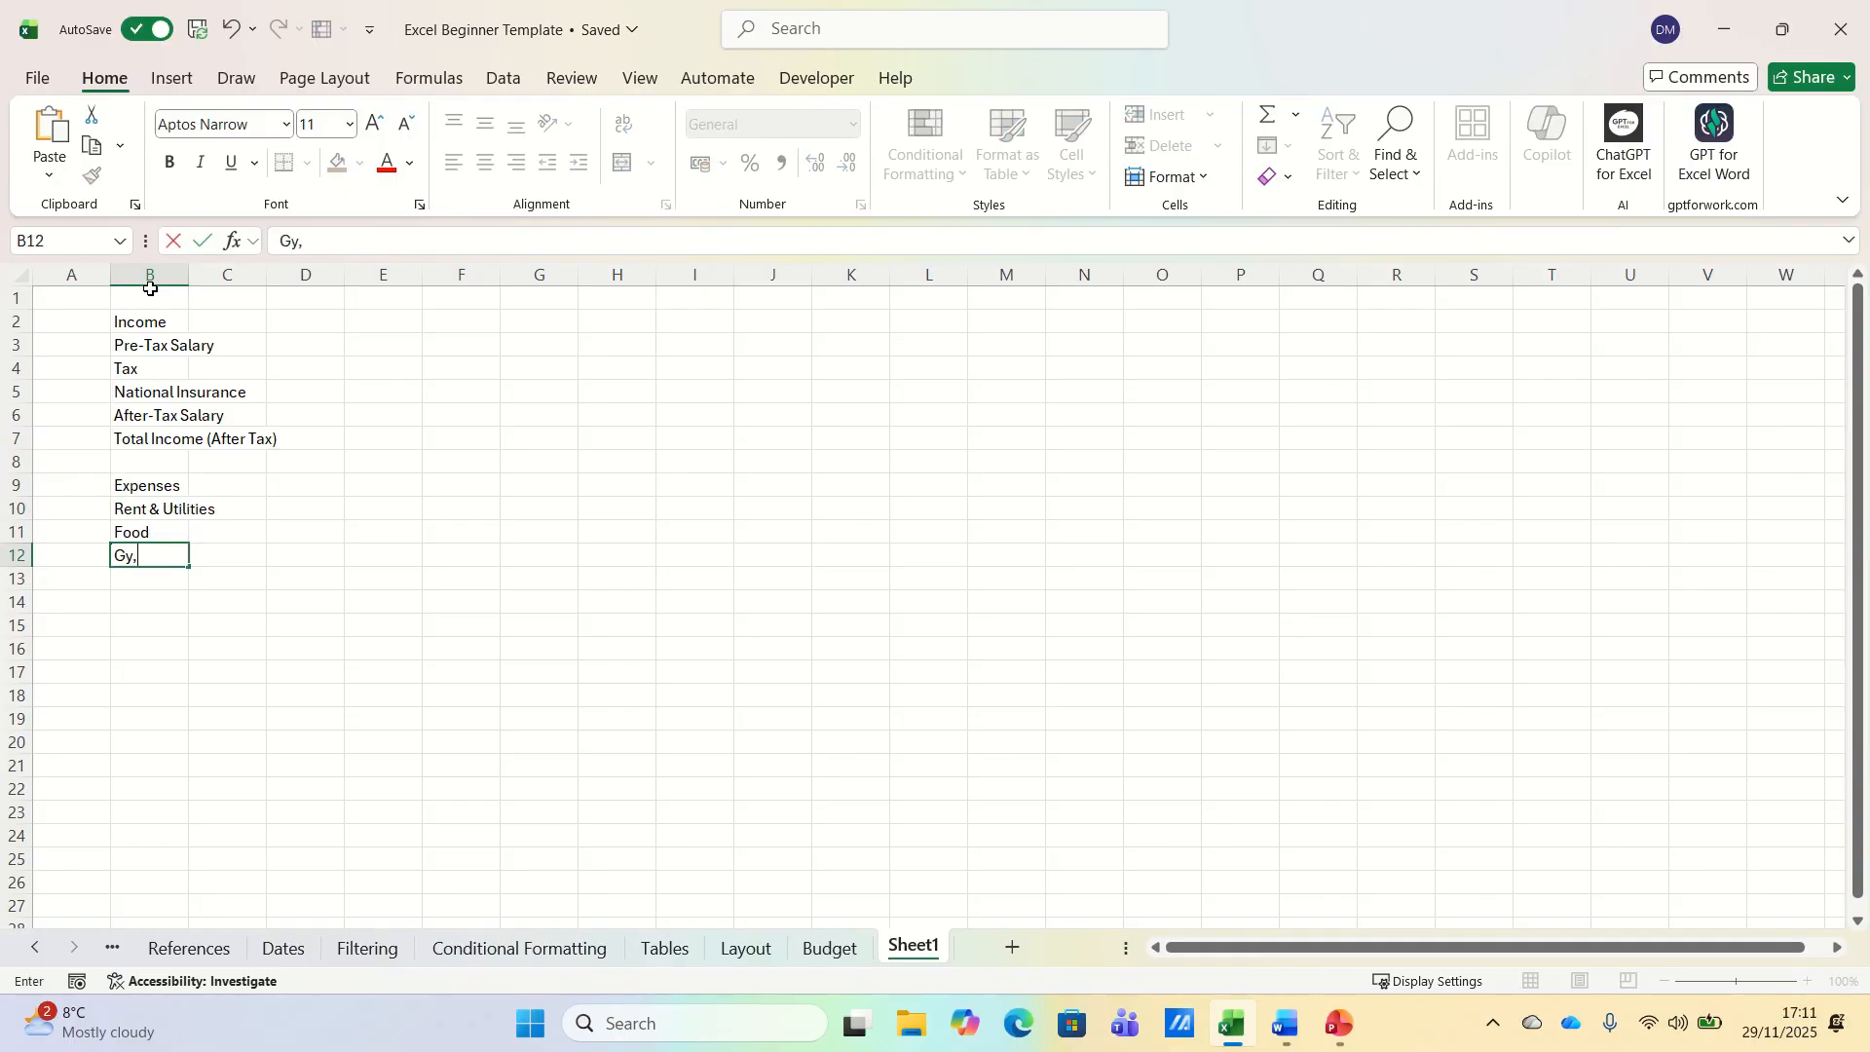
pyautogui.write(',')
pyautogui.press('BackSpace')
pyautogui.write('m')
pyautogui.press('Return')
pyautogui.write('O')
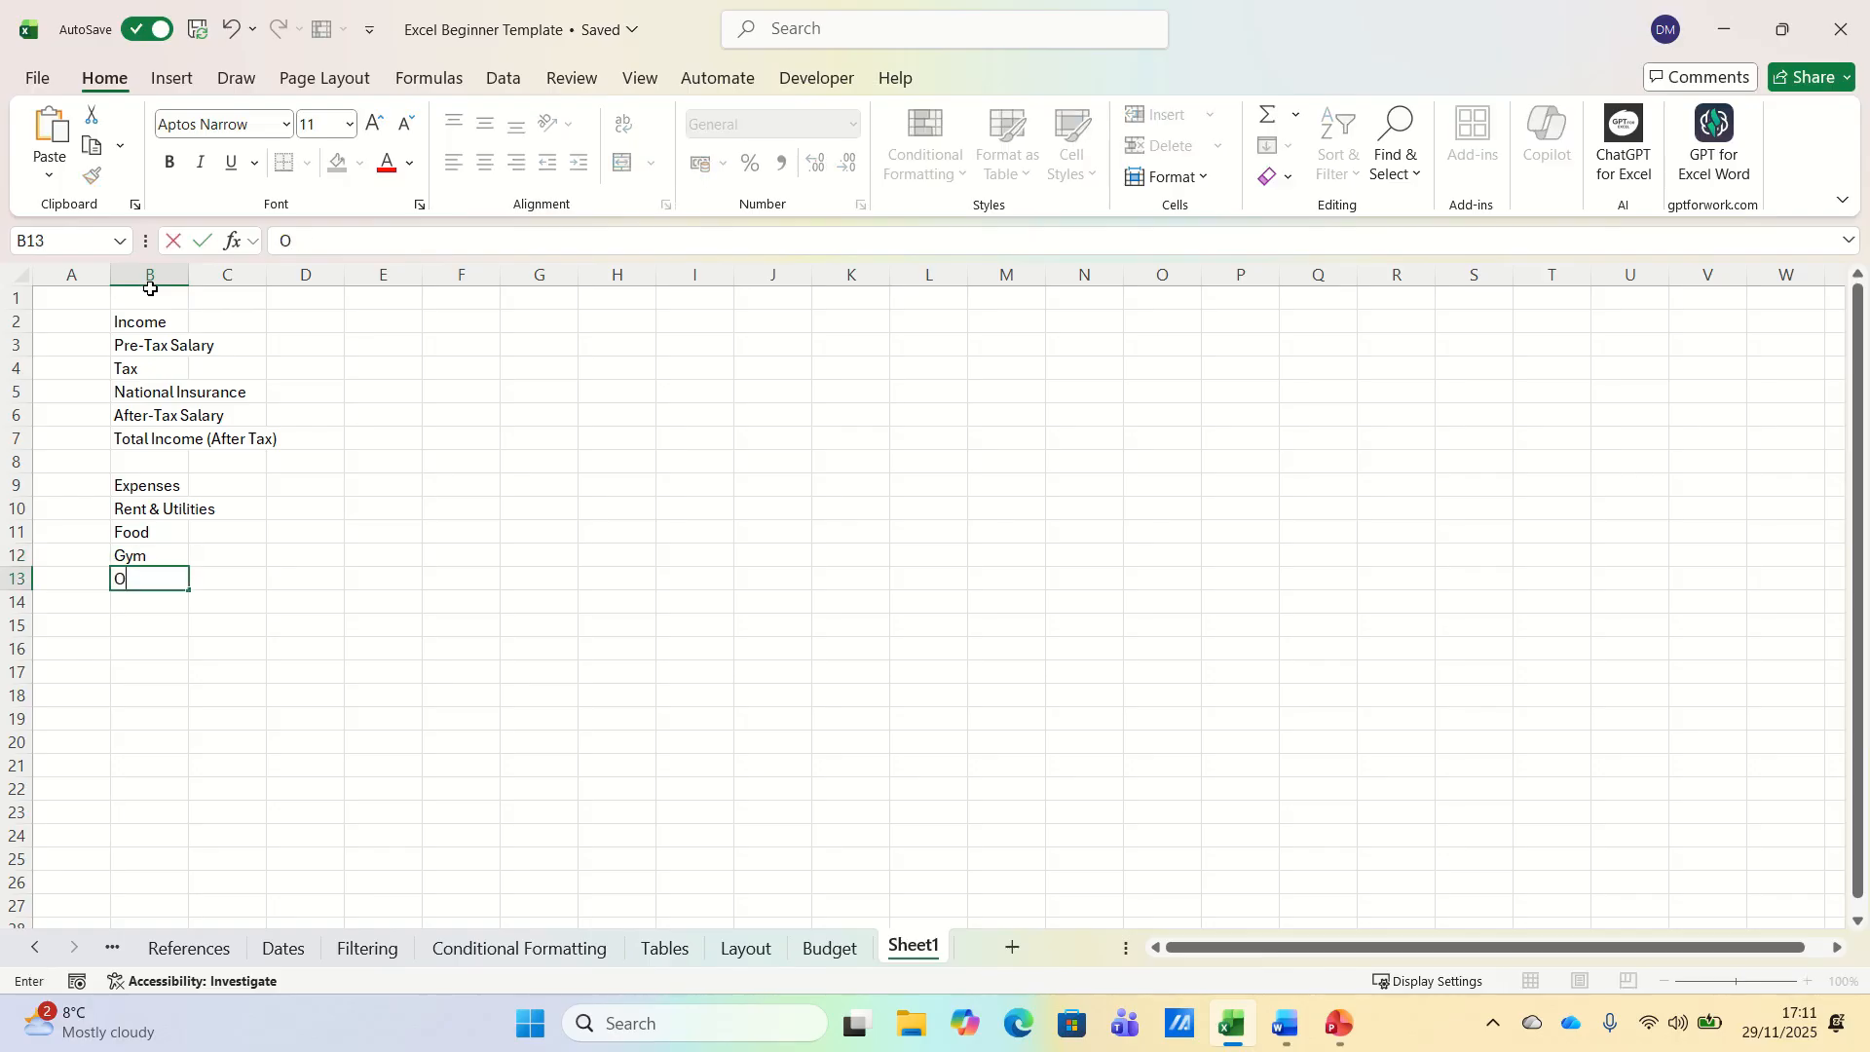
pyautogui.write('ther Expenses')
pyautogui.press('Return')
pyautogui.write('Tot')
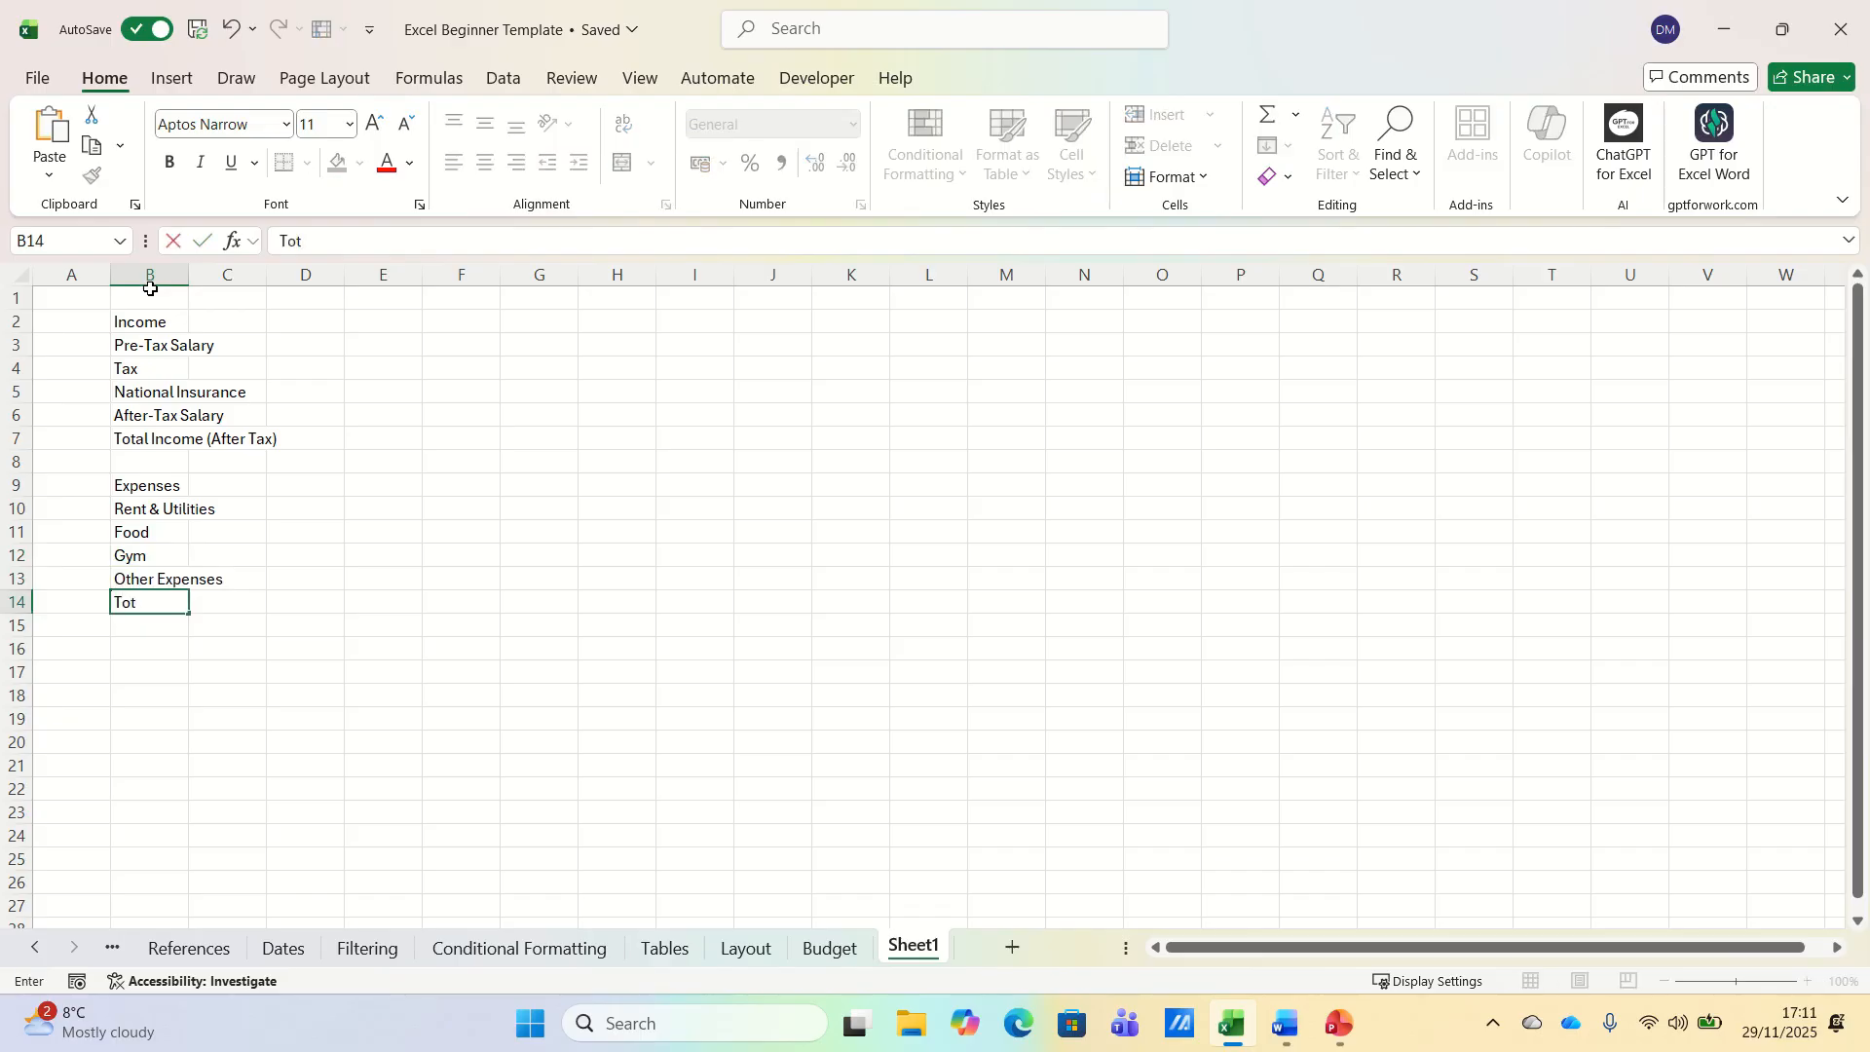
pyautogui.write('al Expenses')
pyautogui.press('Return')
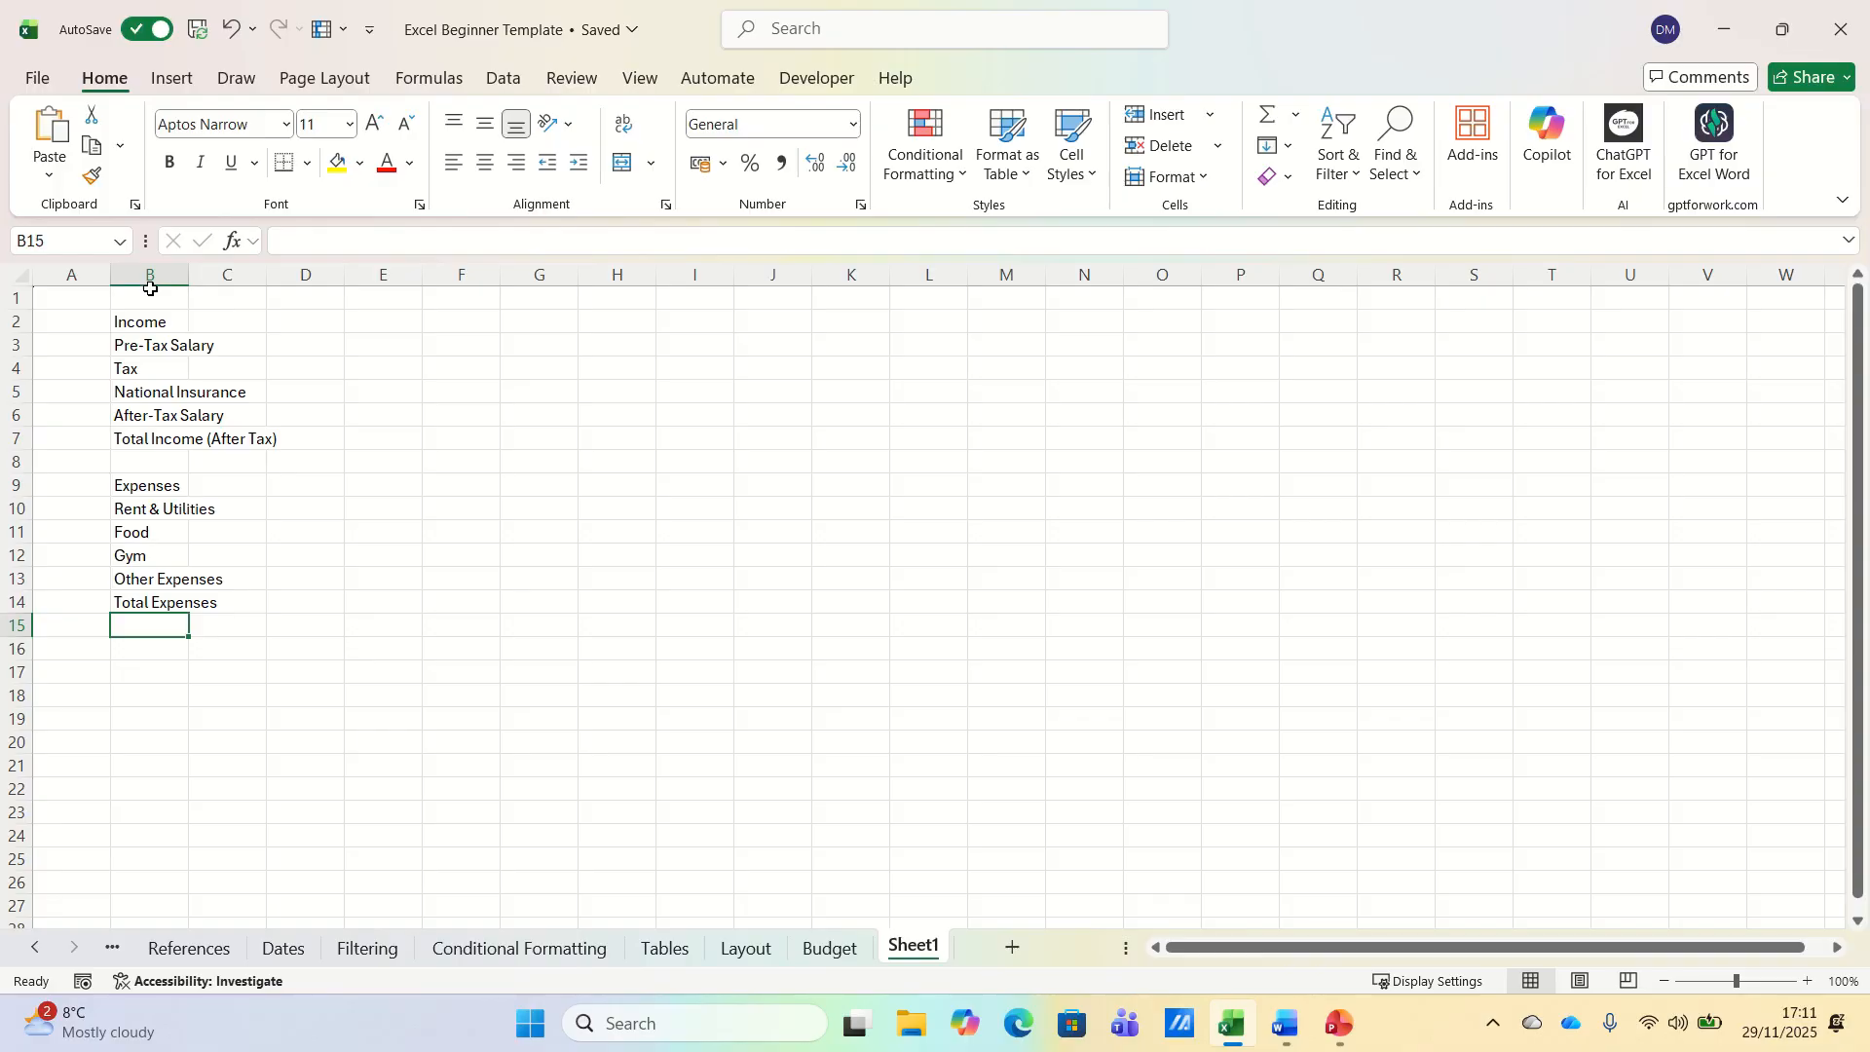
# - Leave row 15 blank and enter the labels Net Income, Opening Balance and Closing Balance in B16 to B18
pyautogui.press('Return')
pyautogui.write('Net')
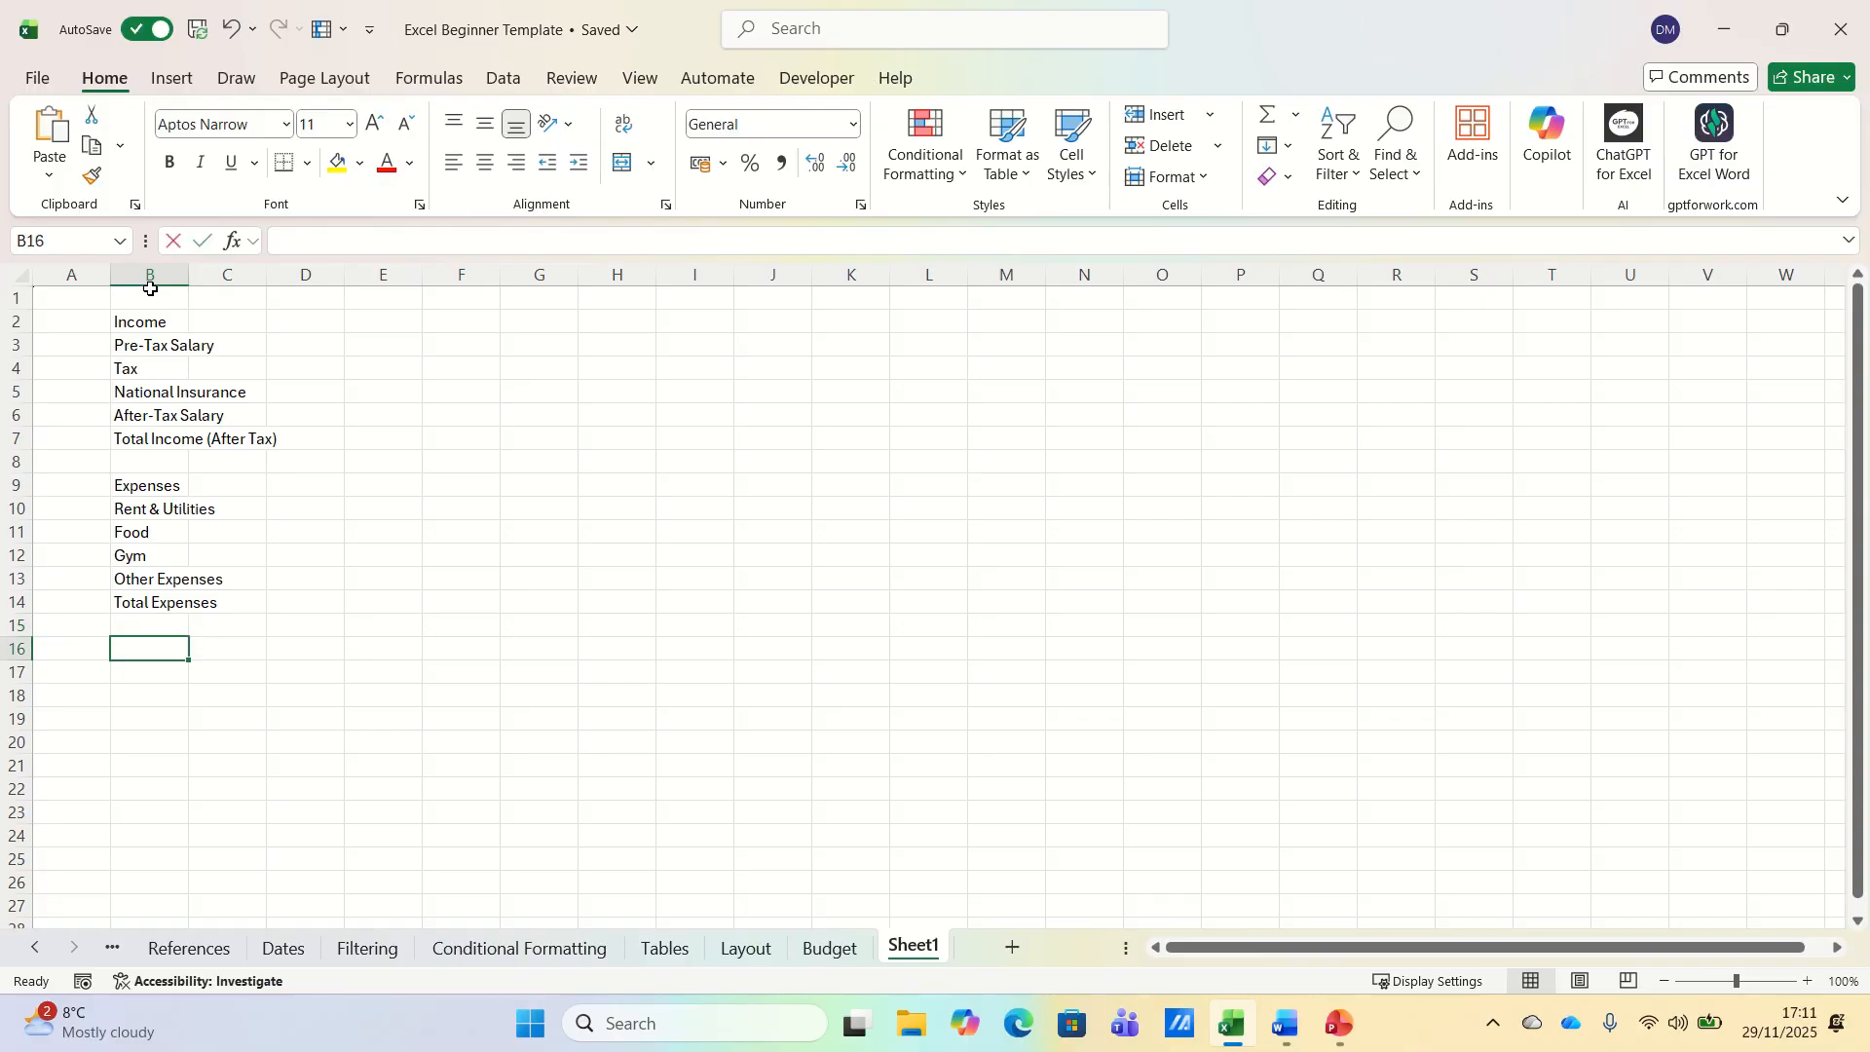
pyautogui.write(' Income')
pyautogui.press('Return')
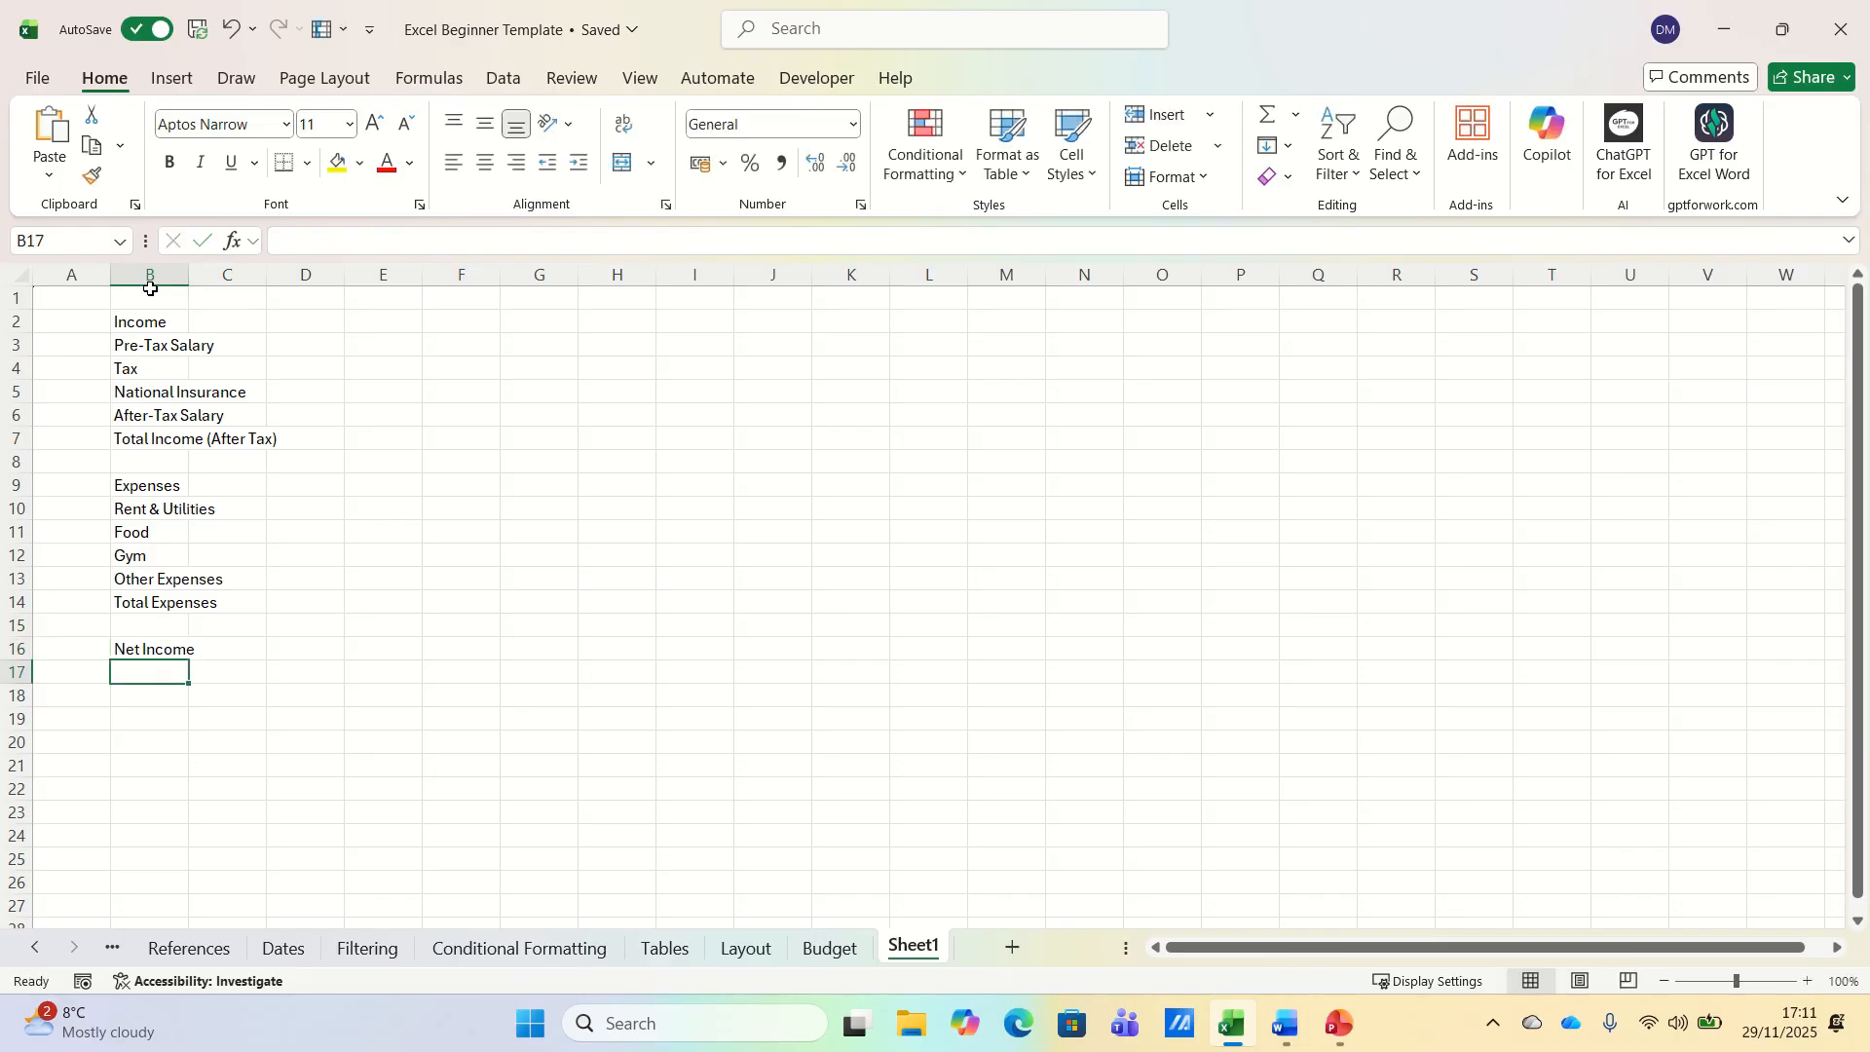
pyautogui.write('Opening Balance')
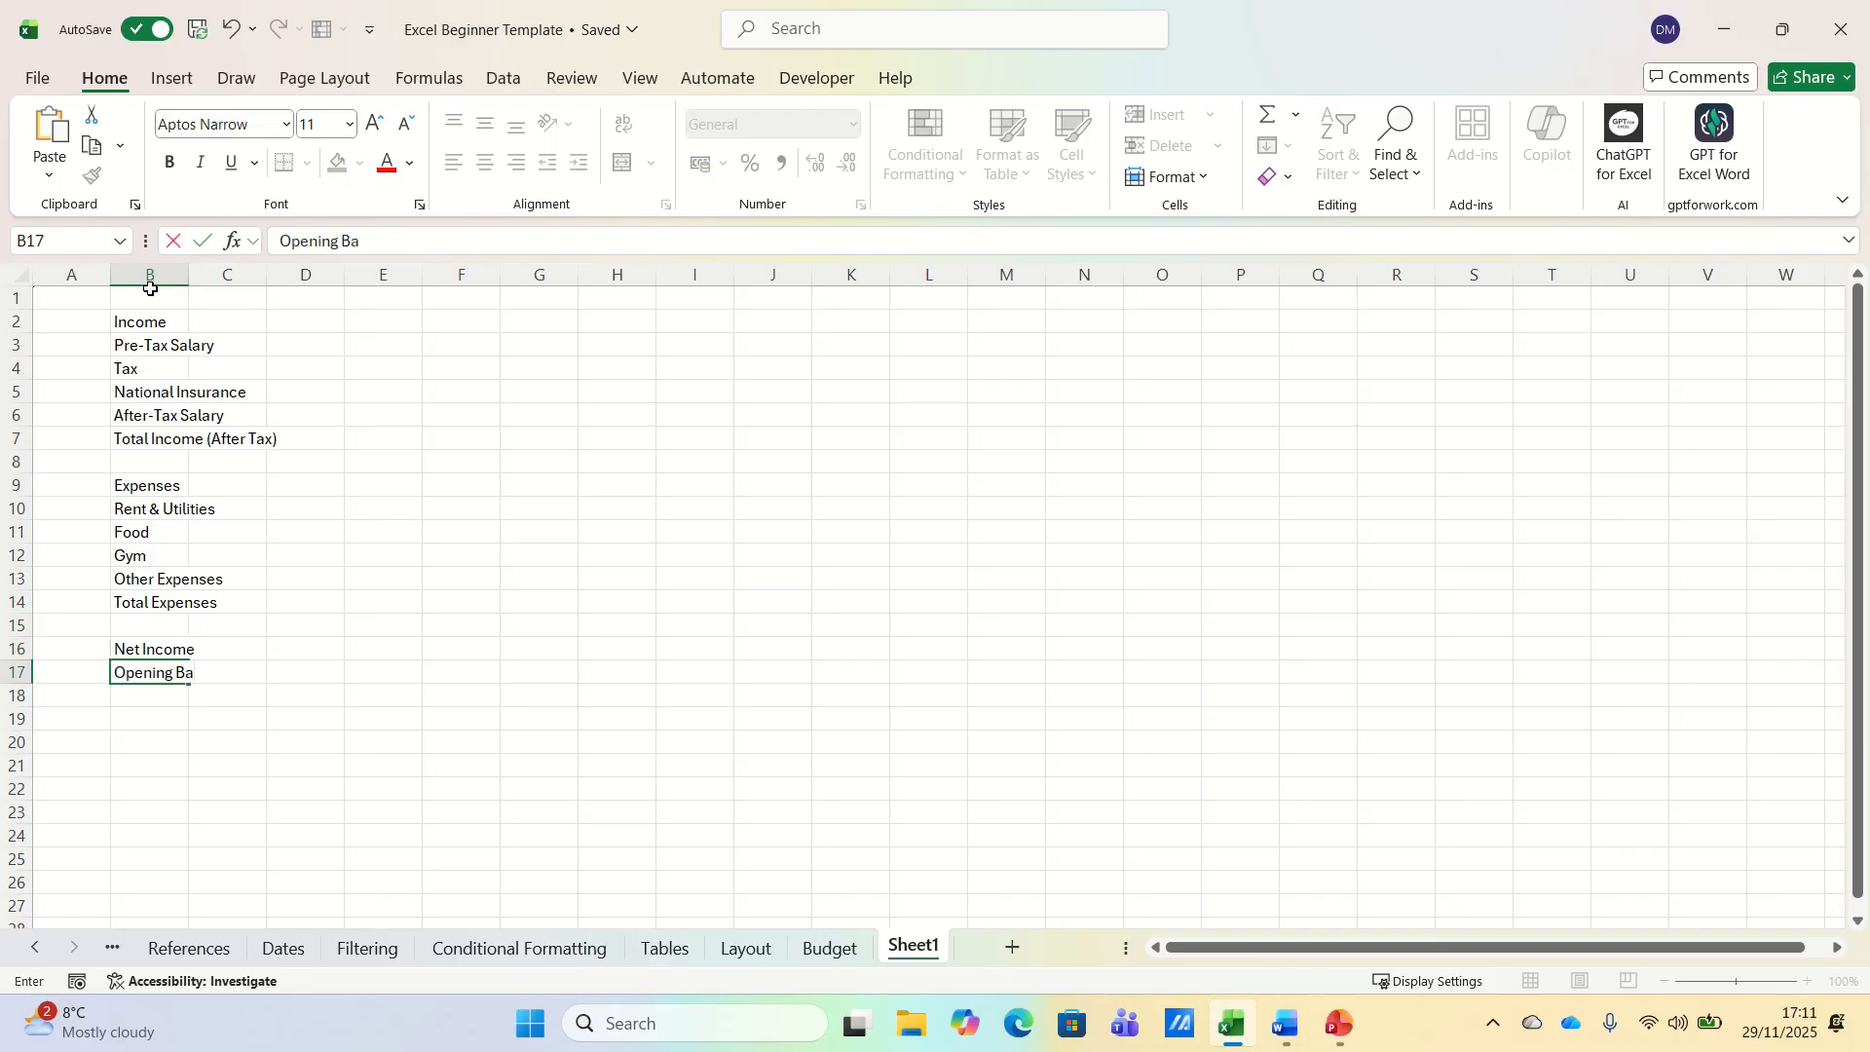
pyautogui.press('Return')
pyautogui.write('Closing')
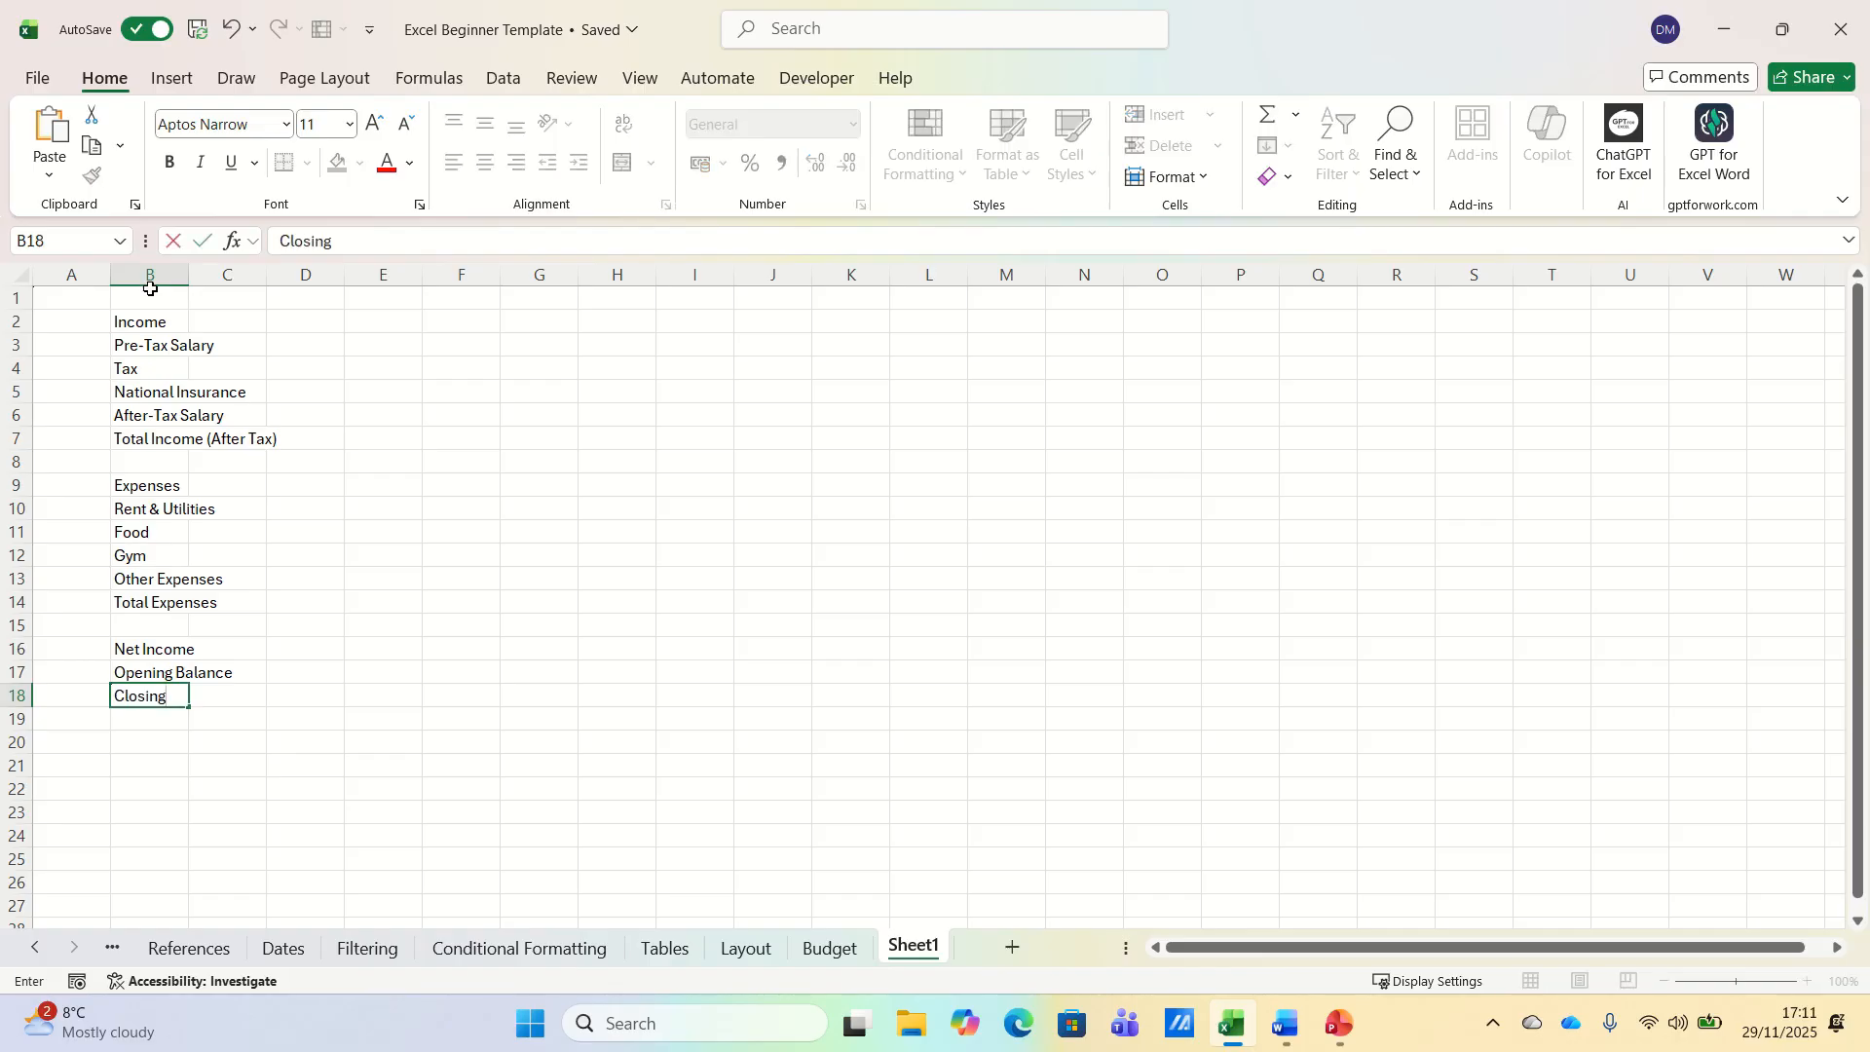
pyautogui.write(' Balance')
pyautogui.press('Return')
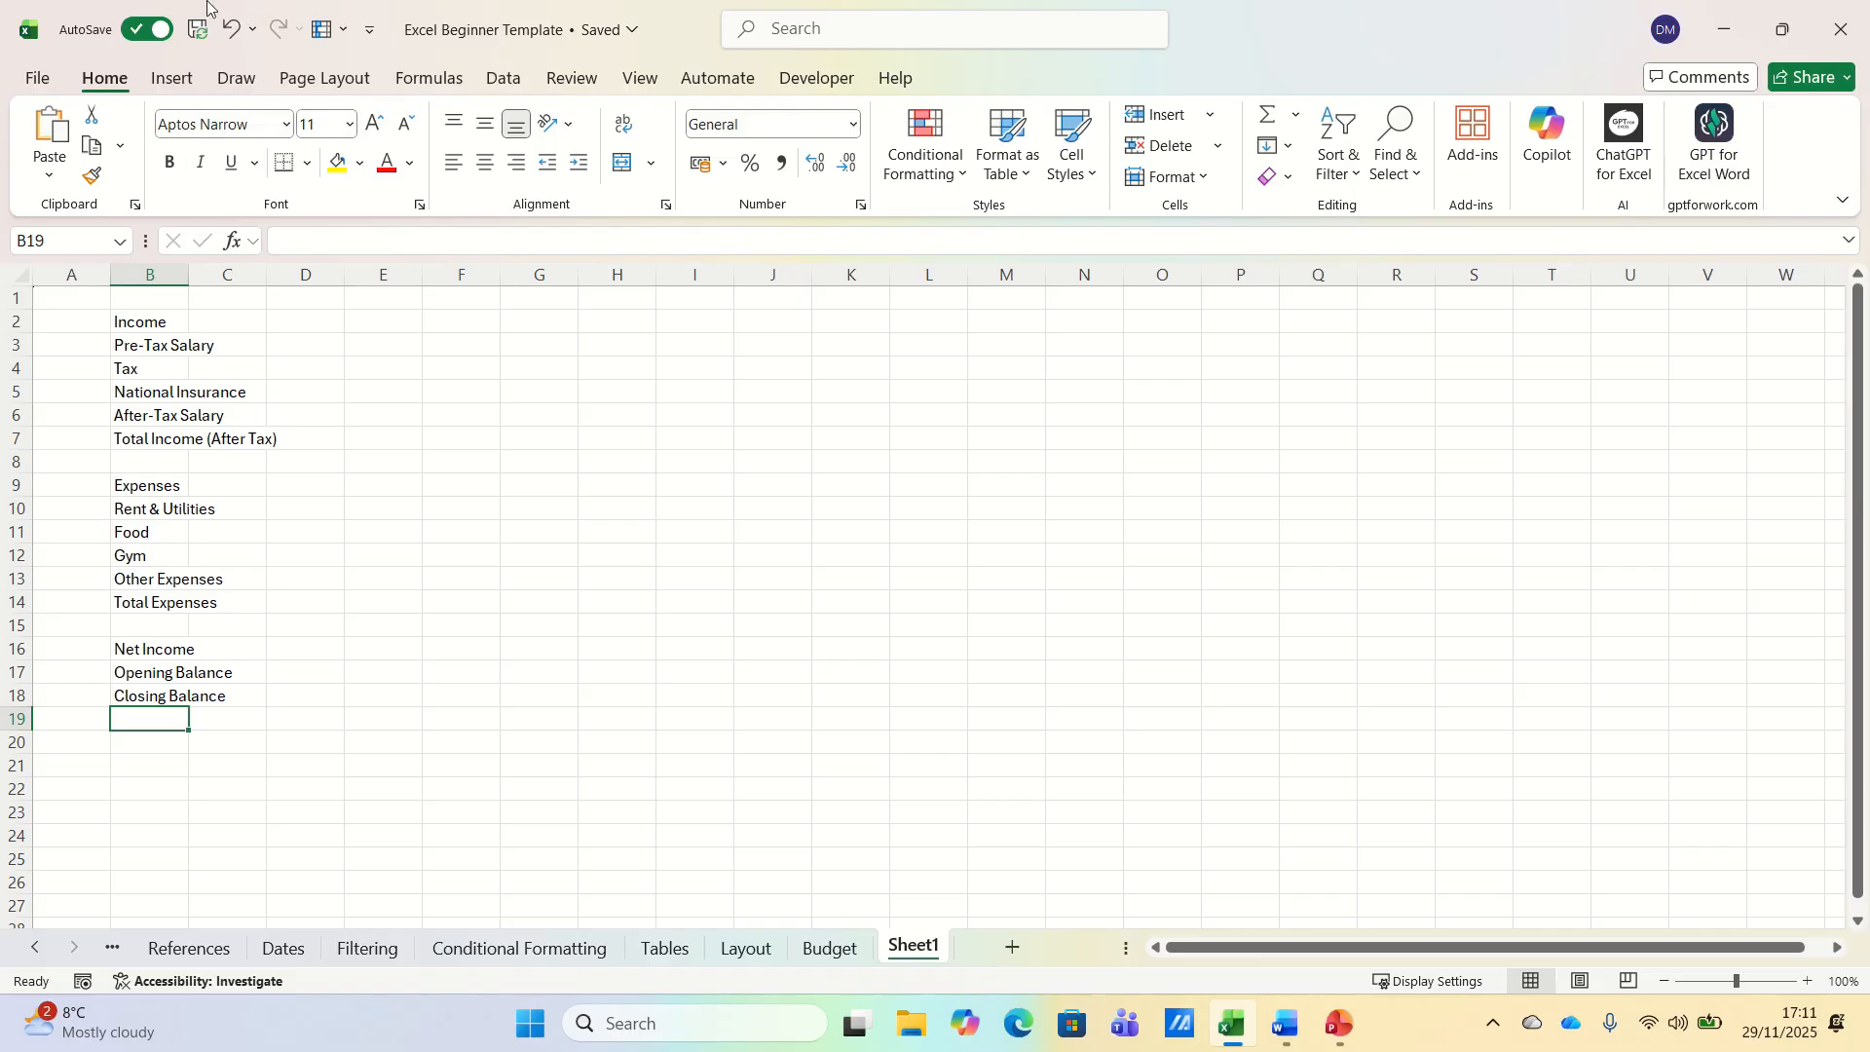
# - Insert two blank rows above the Income heading row
pyautogui.click(156, 323)
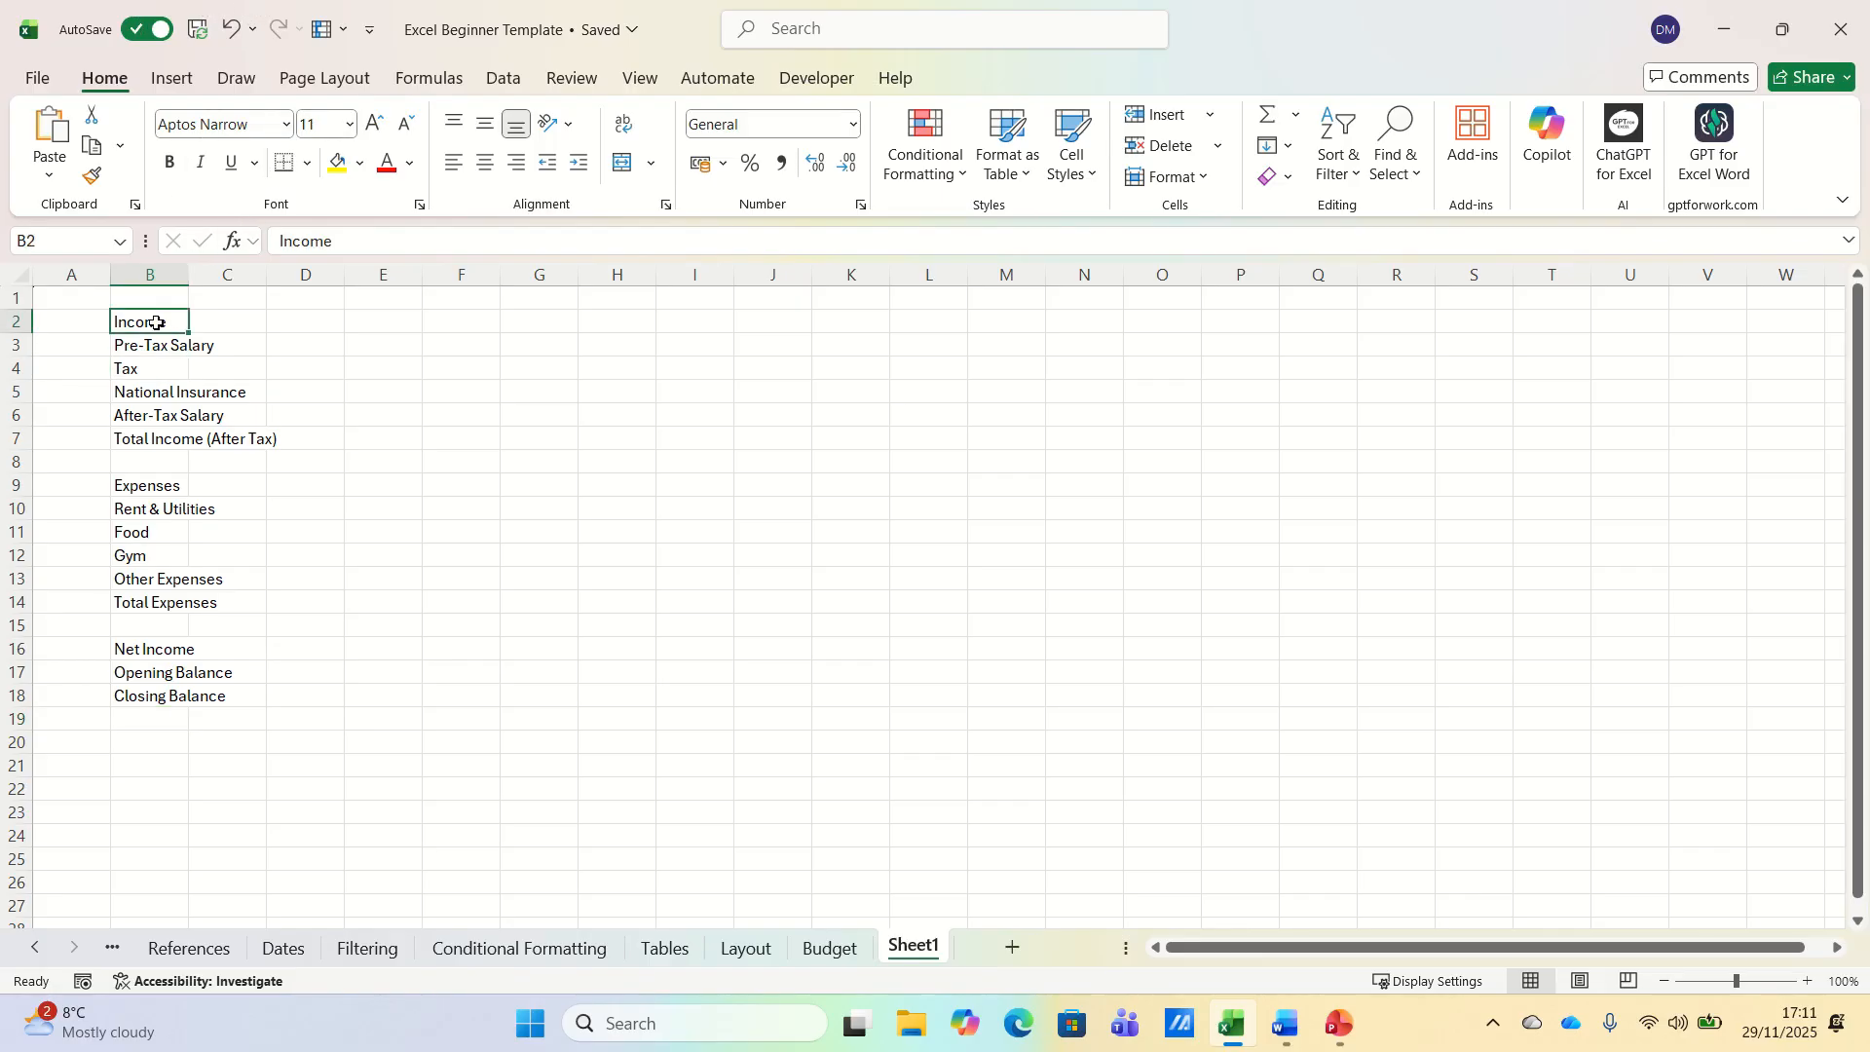
pyautogui.hotkey('shift', 'space')
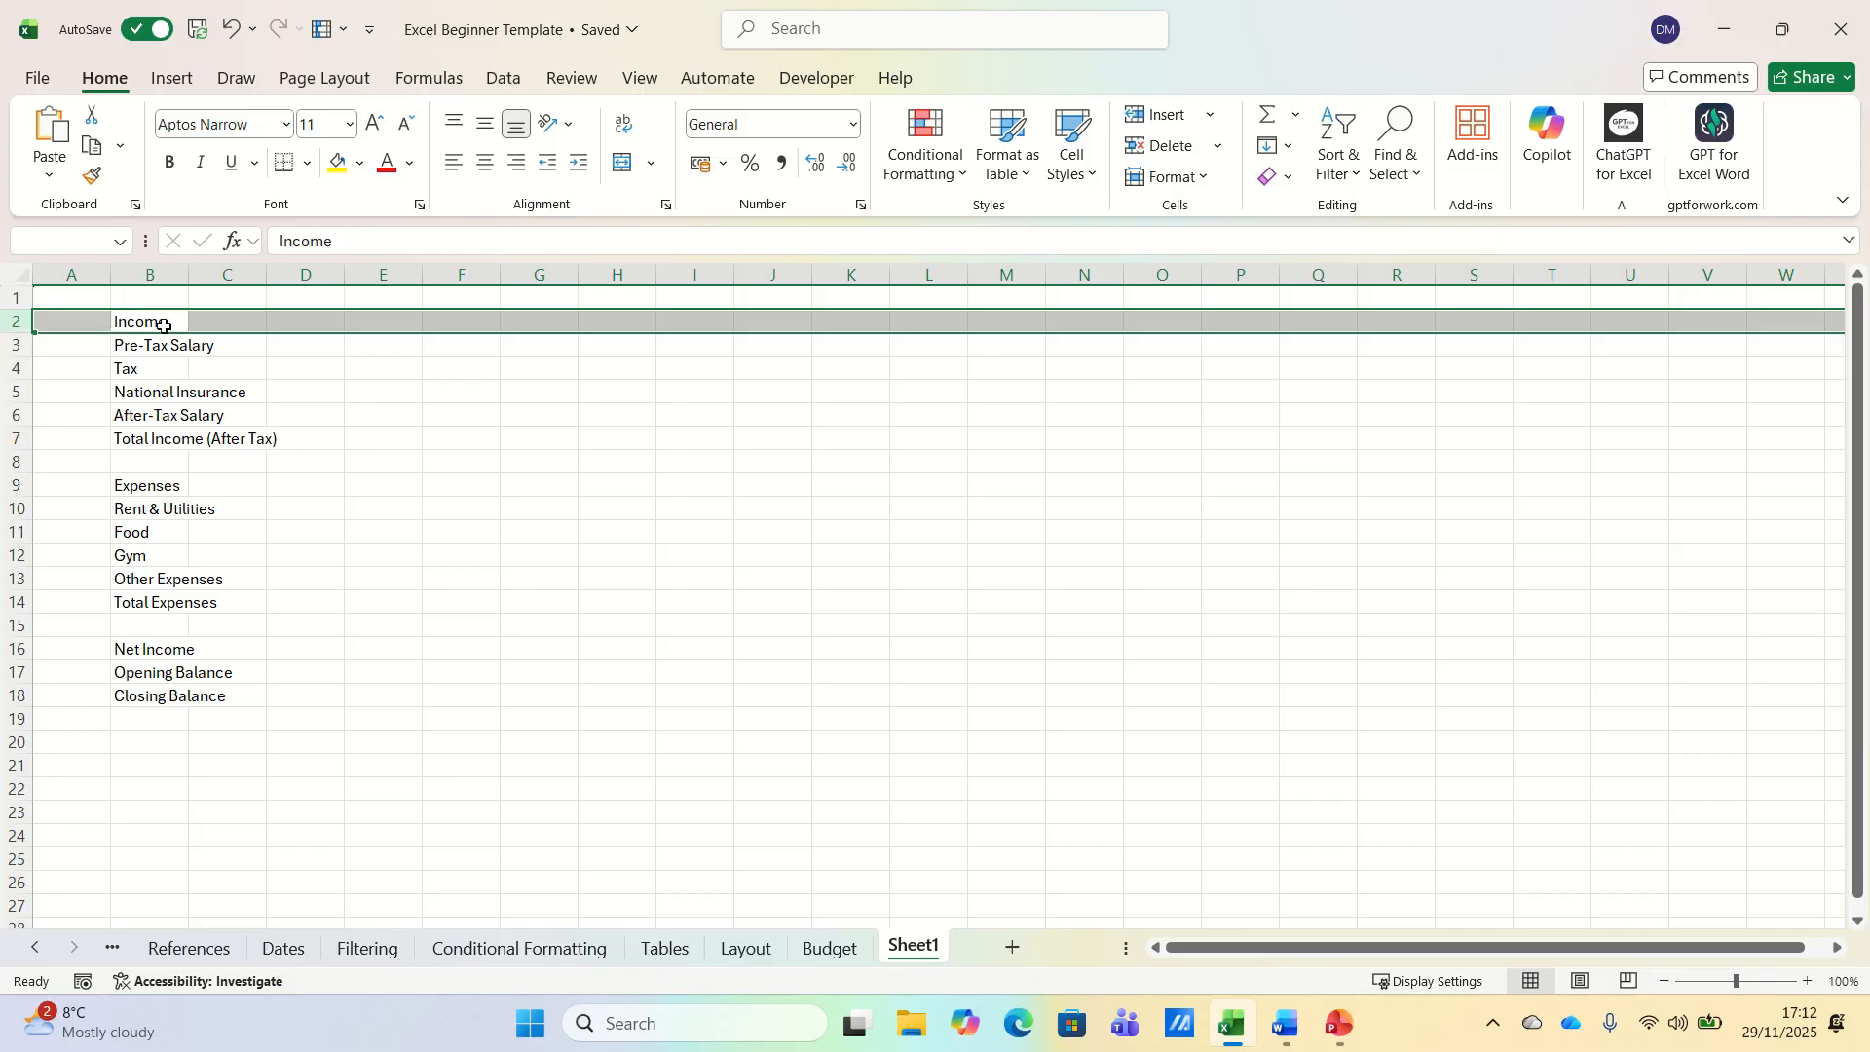
pyautogui.hotkey('ctrl', '+')
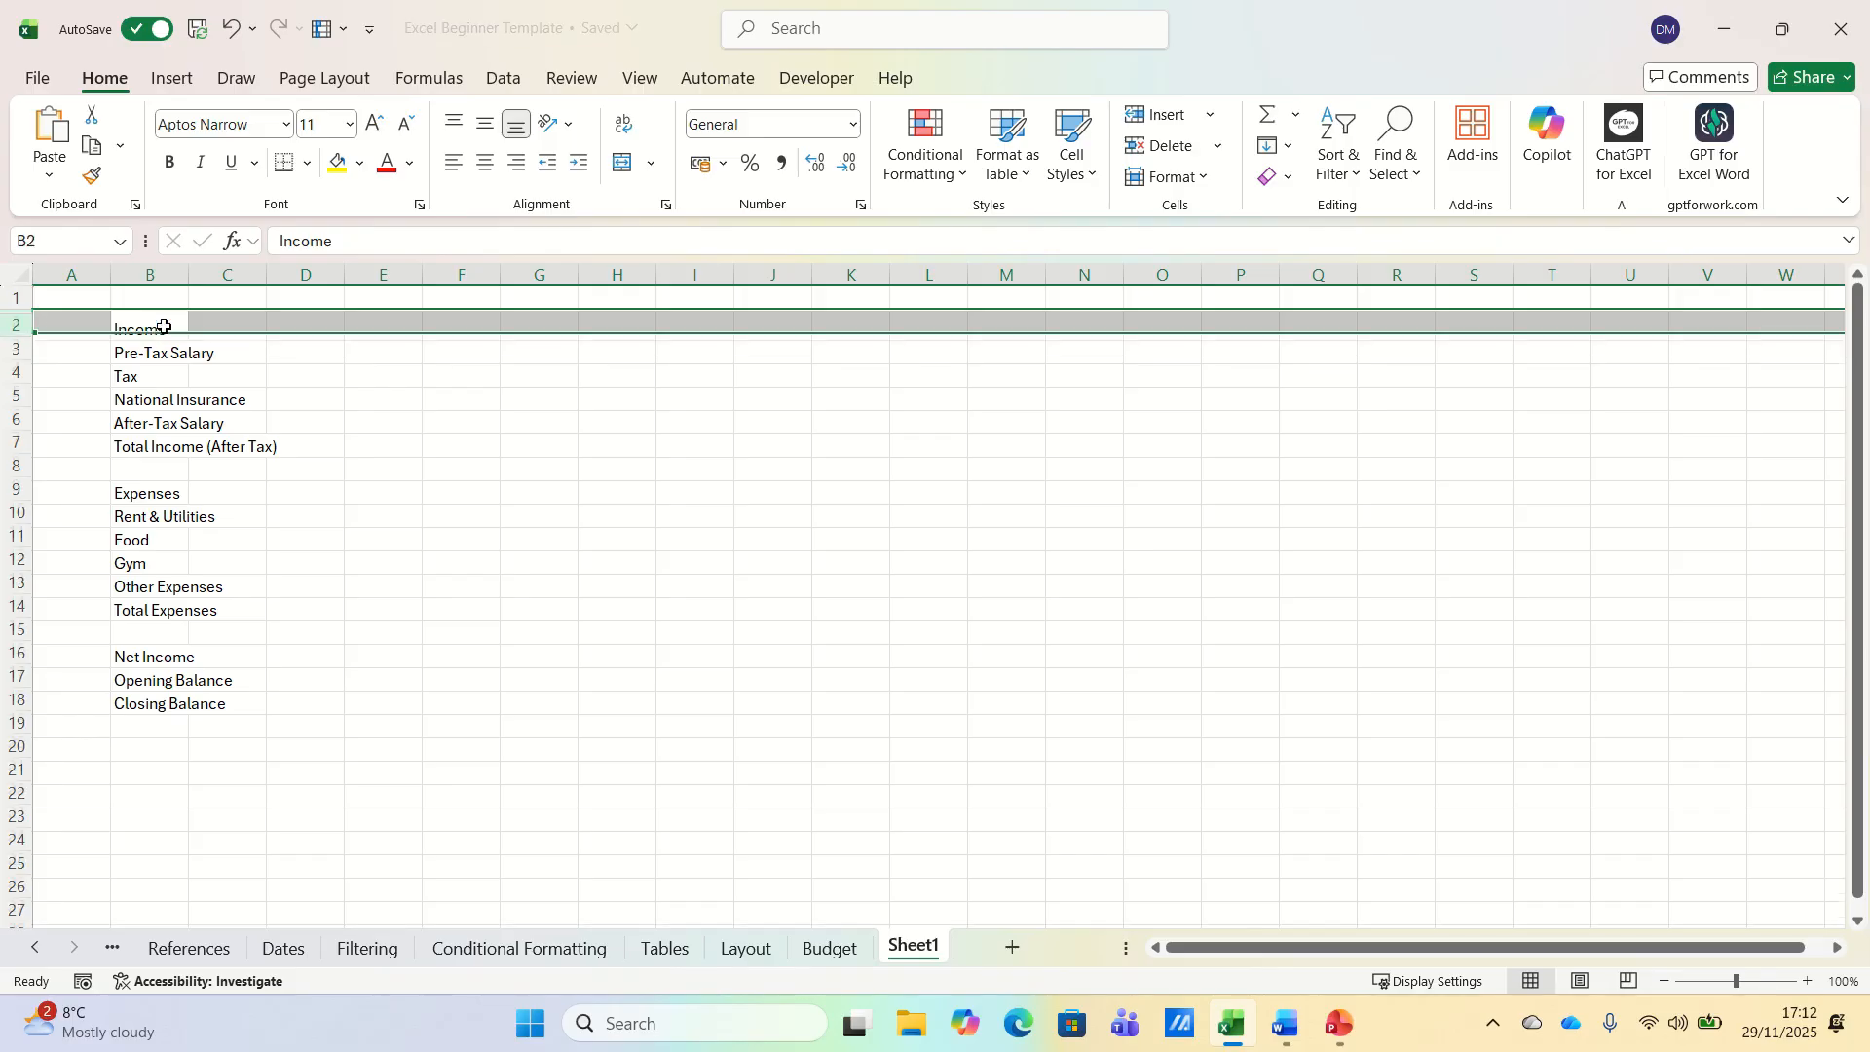
pyautogui.hotkey('ctrl', '+')
# - Enter the date 31/1/2025 in C2 as the first month-end column header
pyautogui.press('Down')
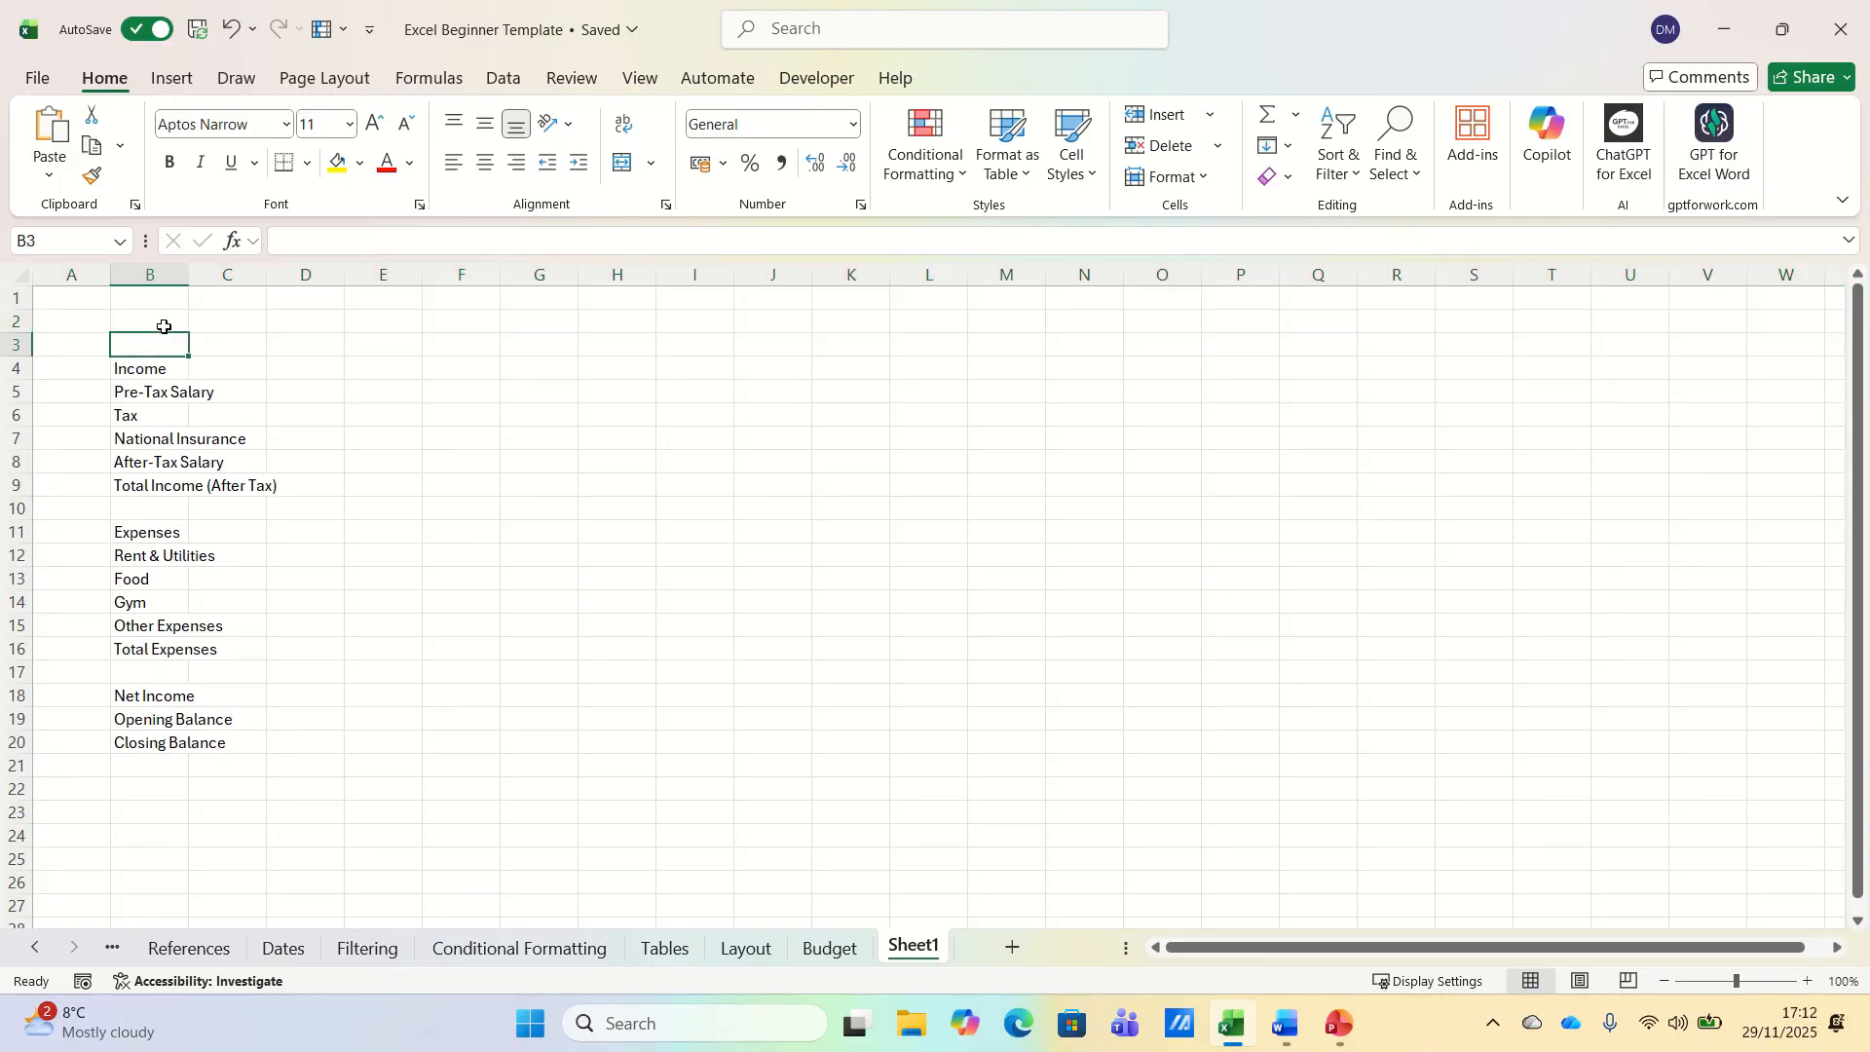
pyautogui.press('Up')
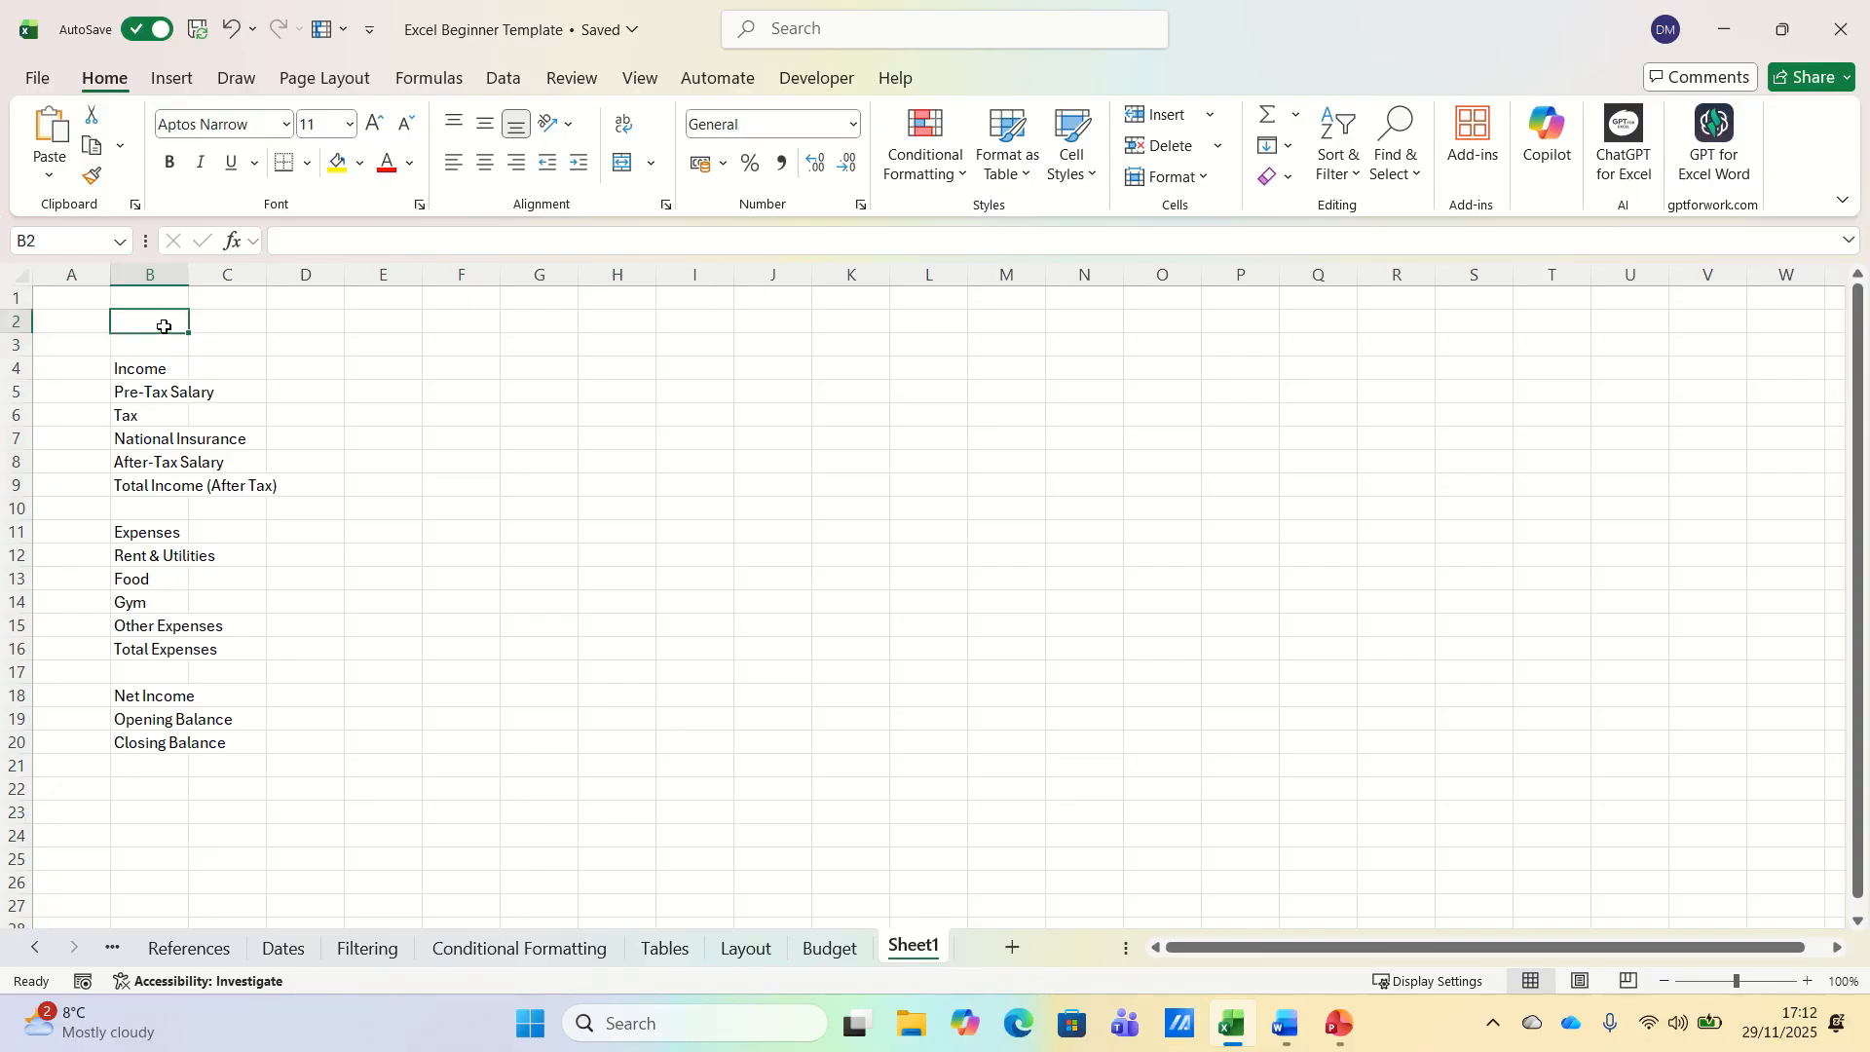
pyautogui.press('Right')
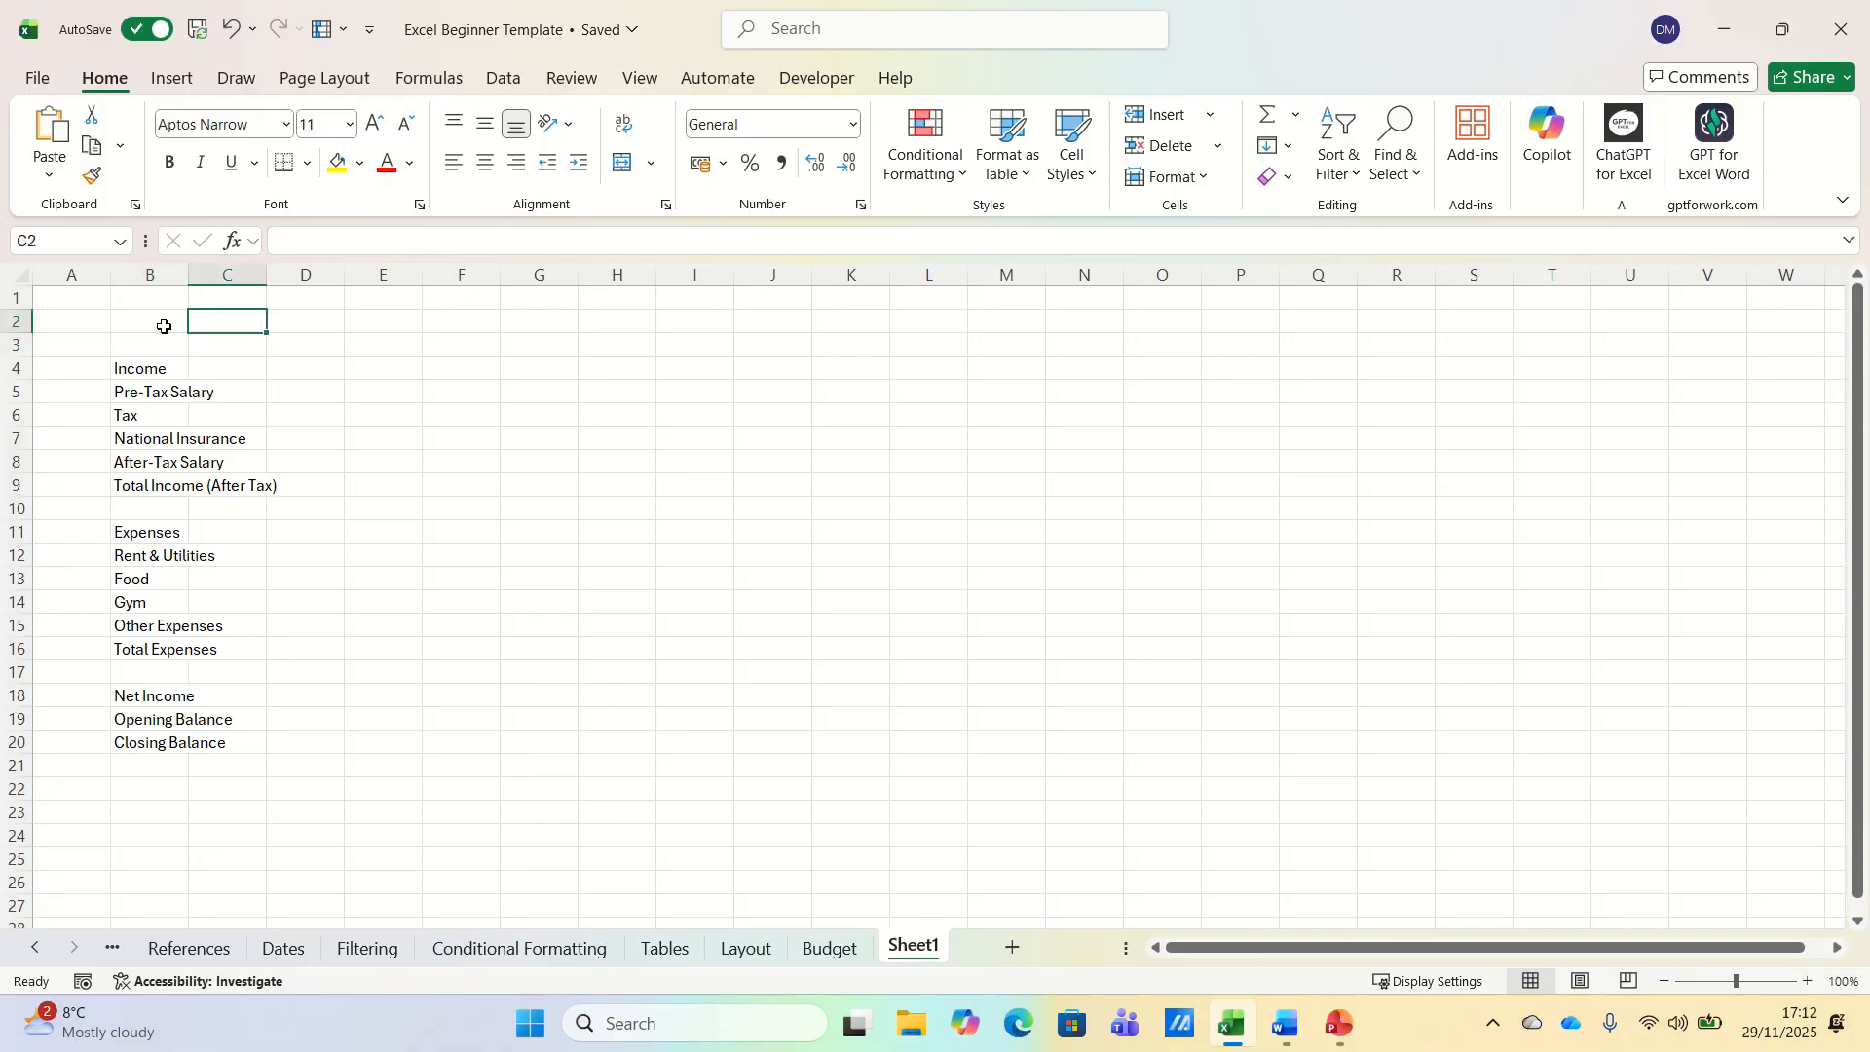
pyautogui.write('31')
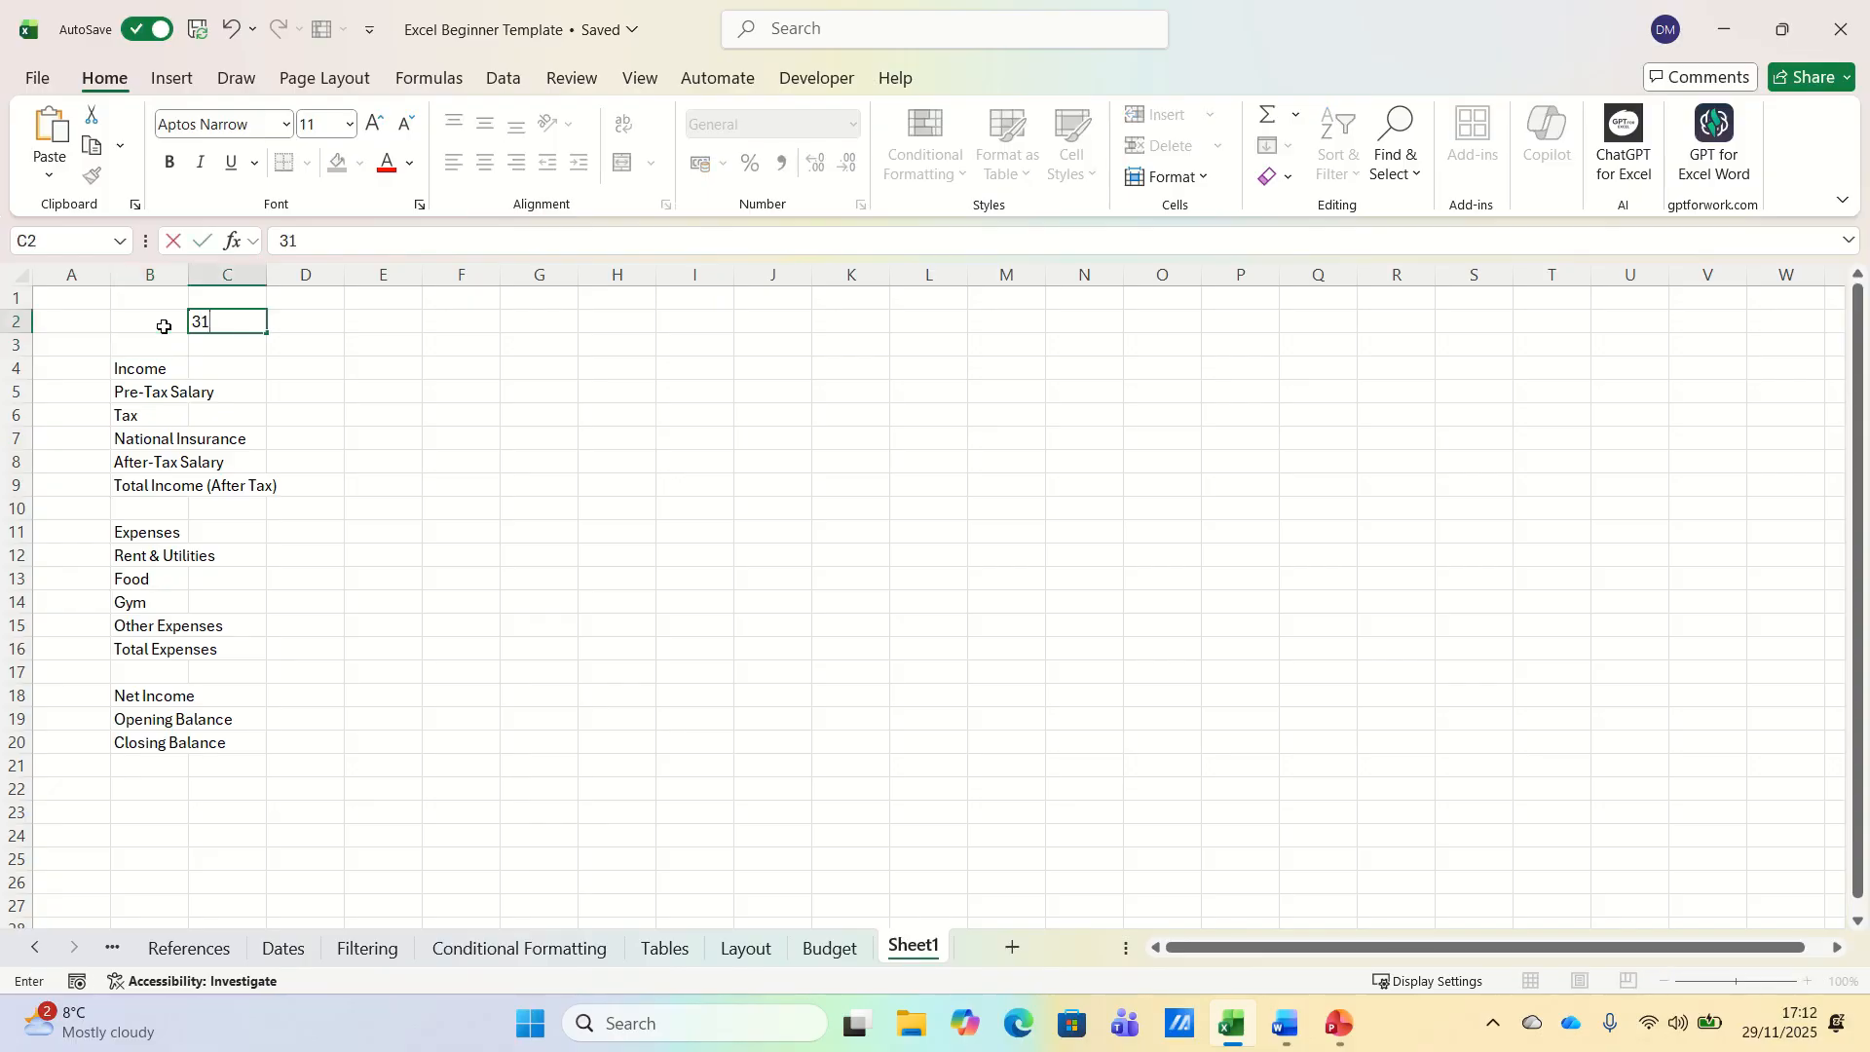
pyautogui.write('/1/2025')
pyautogui.press('Return')
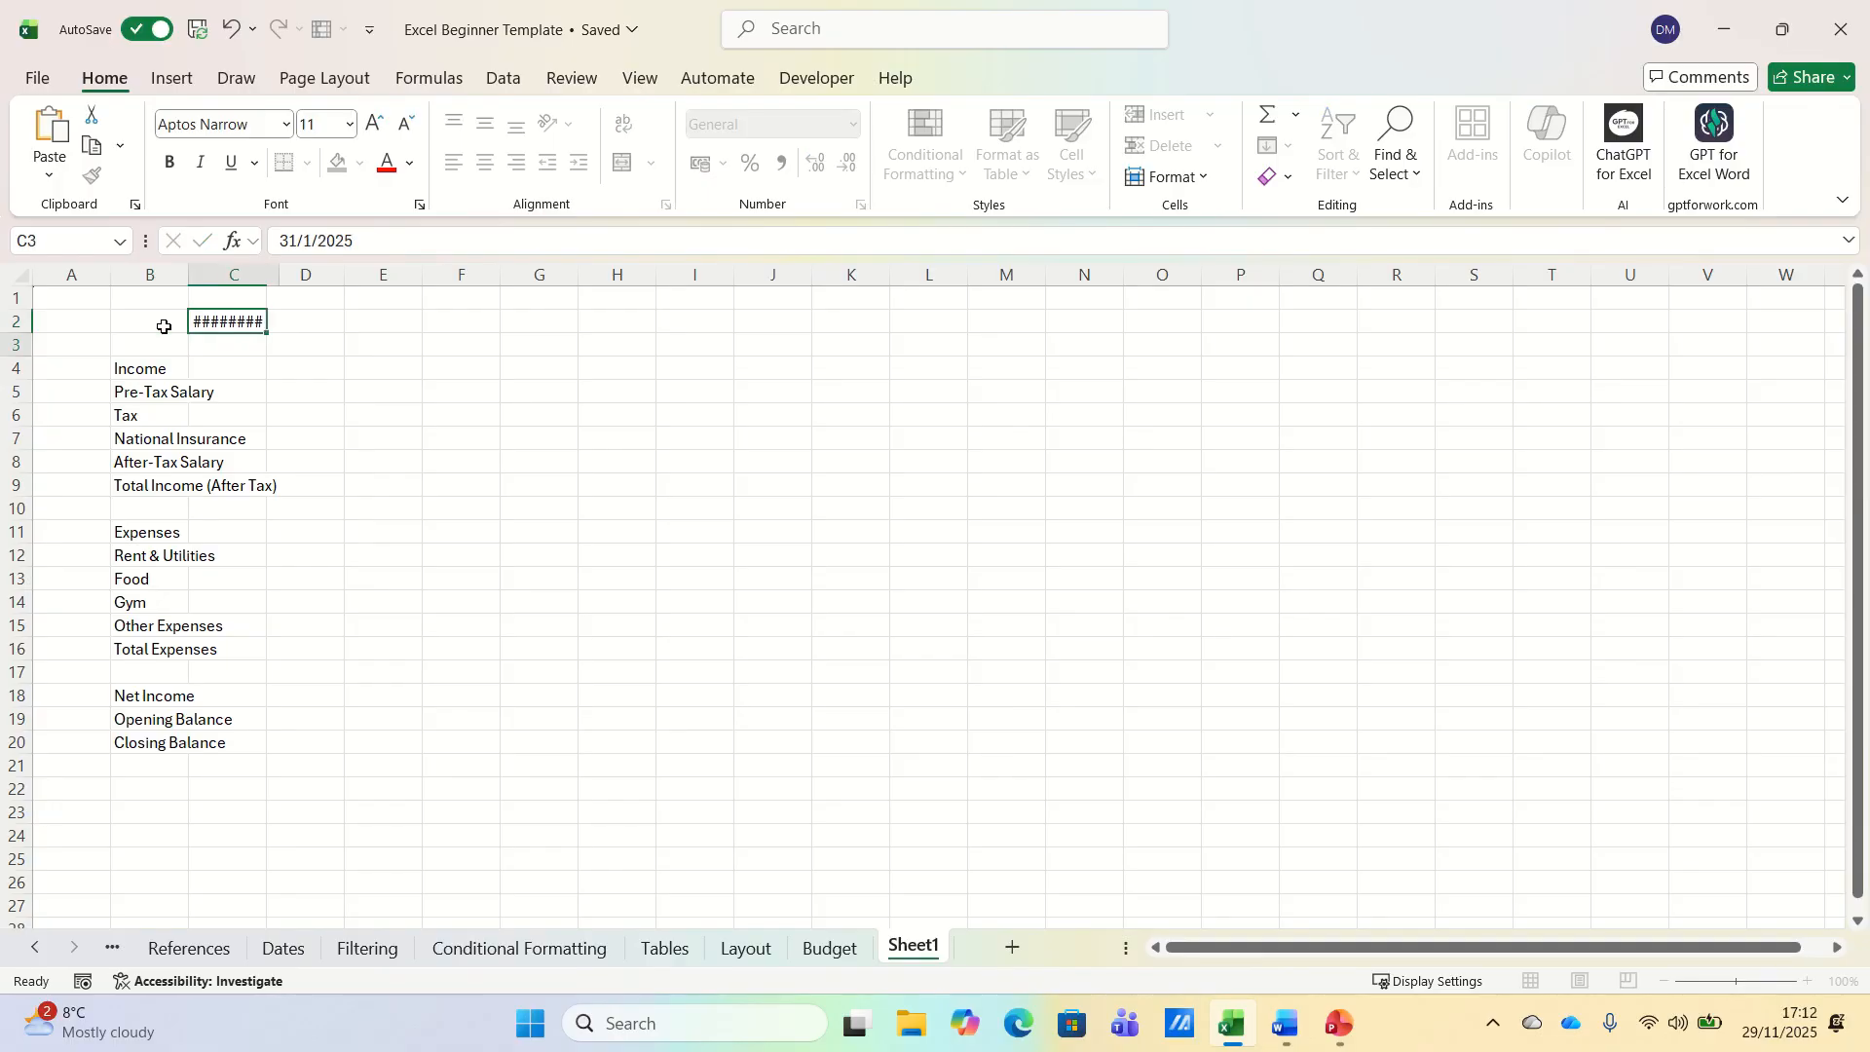
# - Enter the formula =EOMONTH(C2,1) in D2 to produce the next month-end date
pyautogui.press('Up')
pyautogui.press('Right')
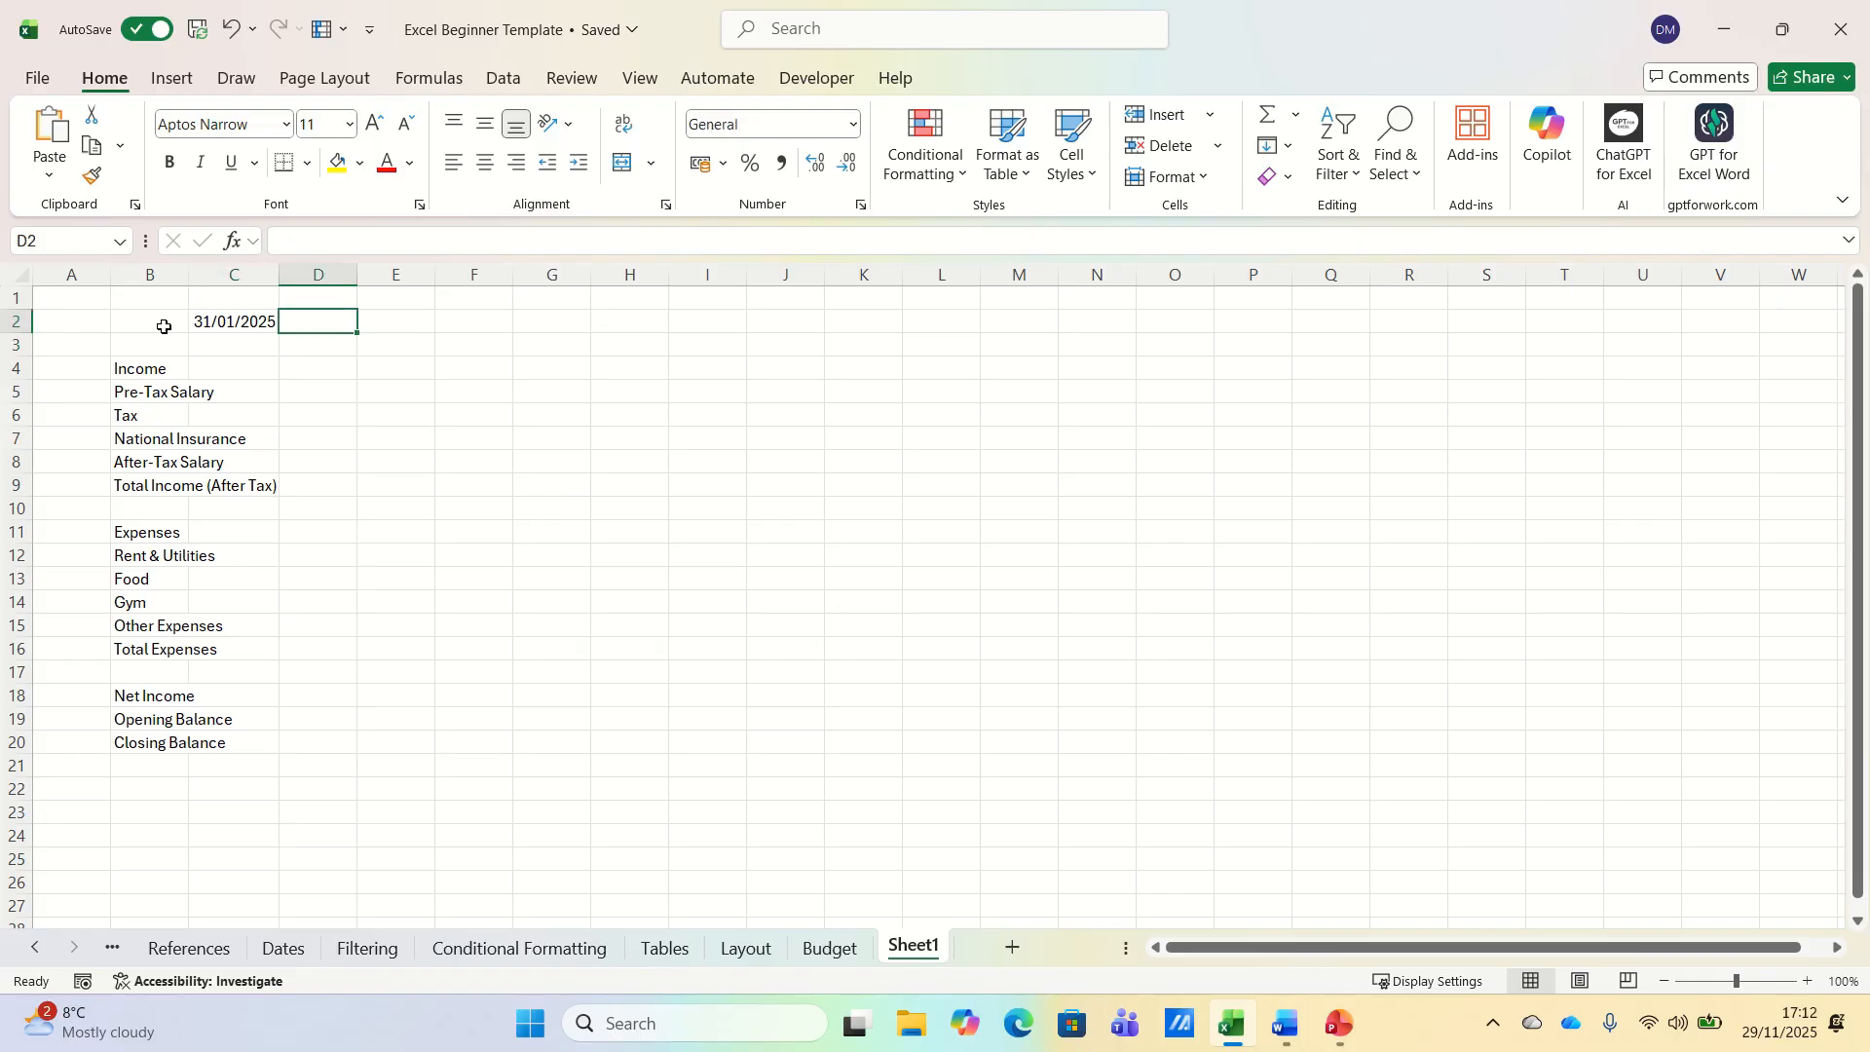
pyautogui.write('=')
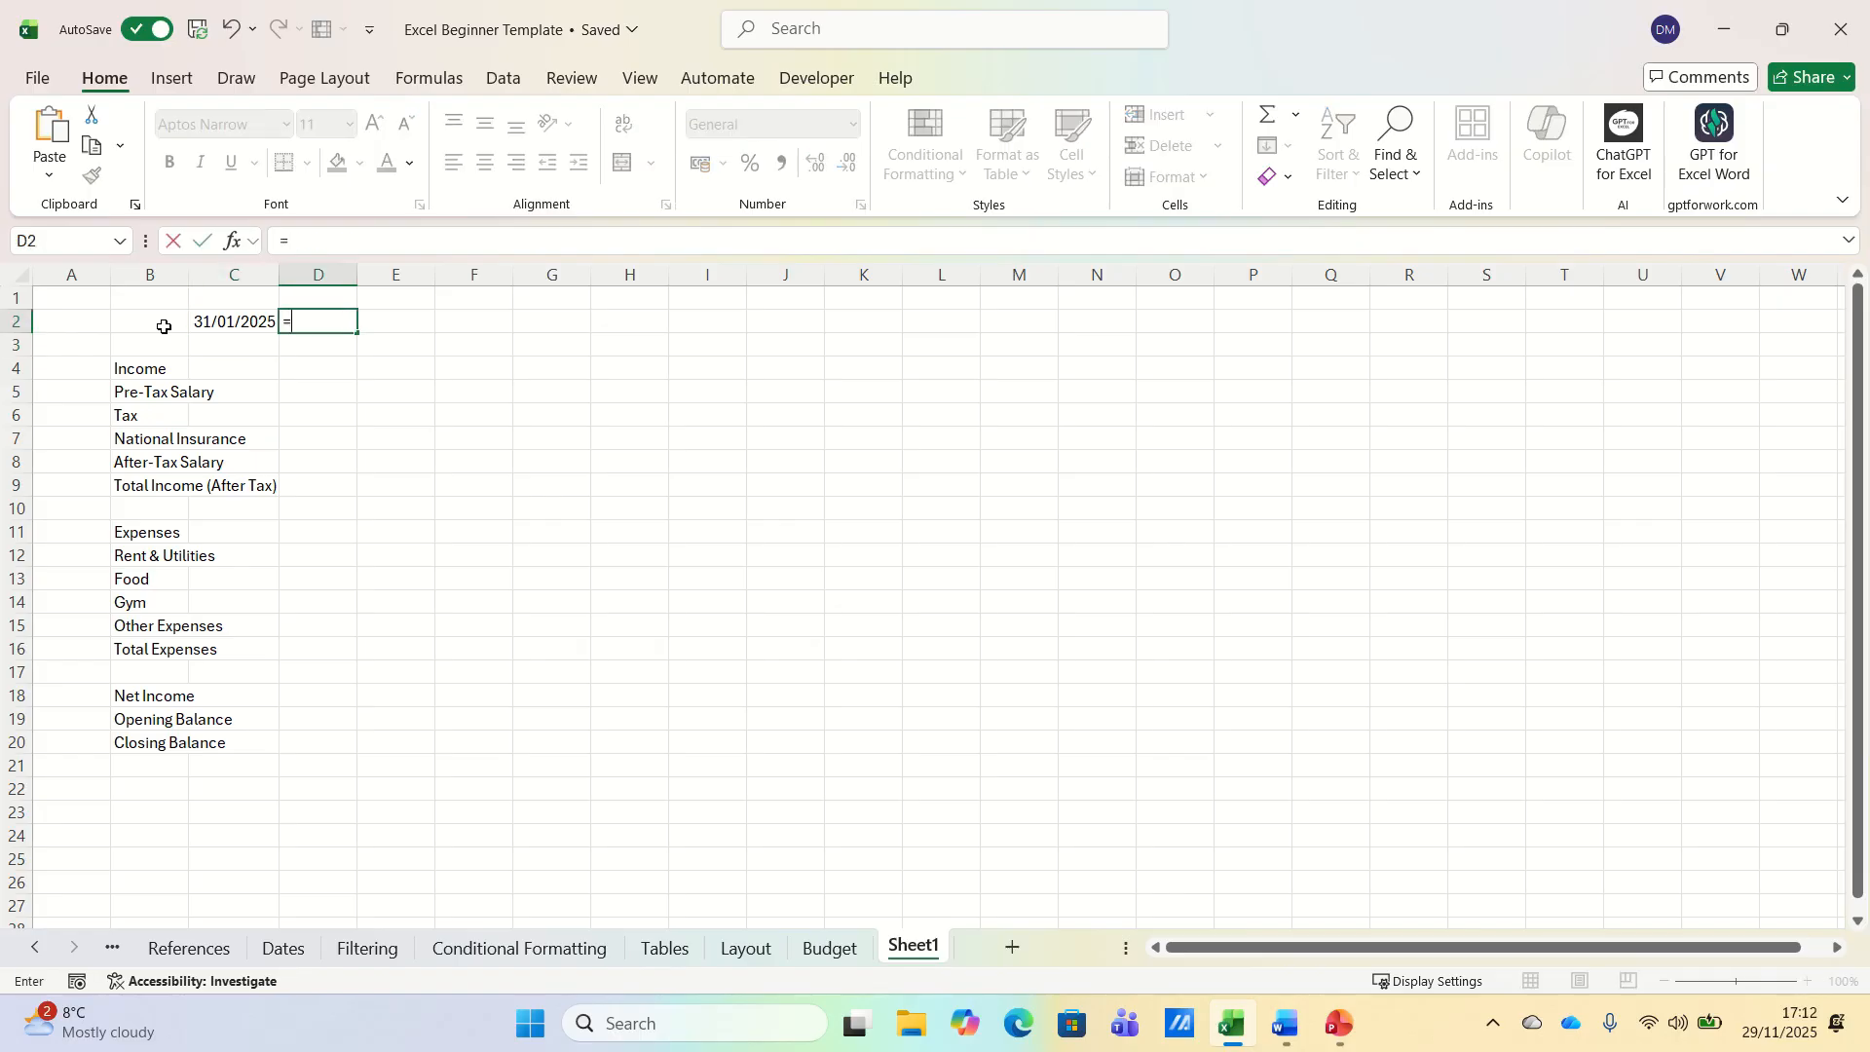
pyautogui.write('eomo')
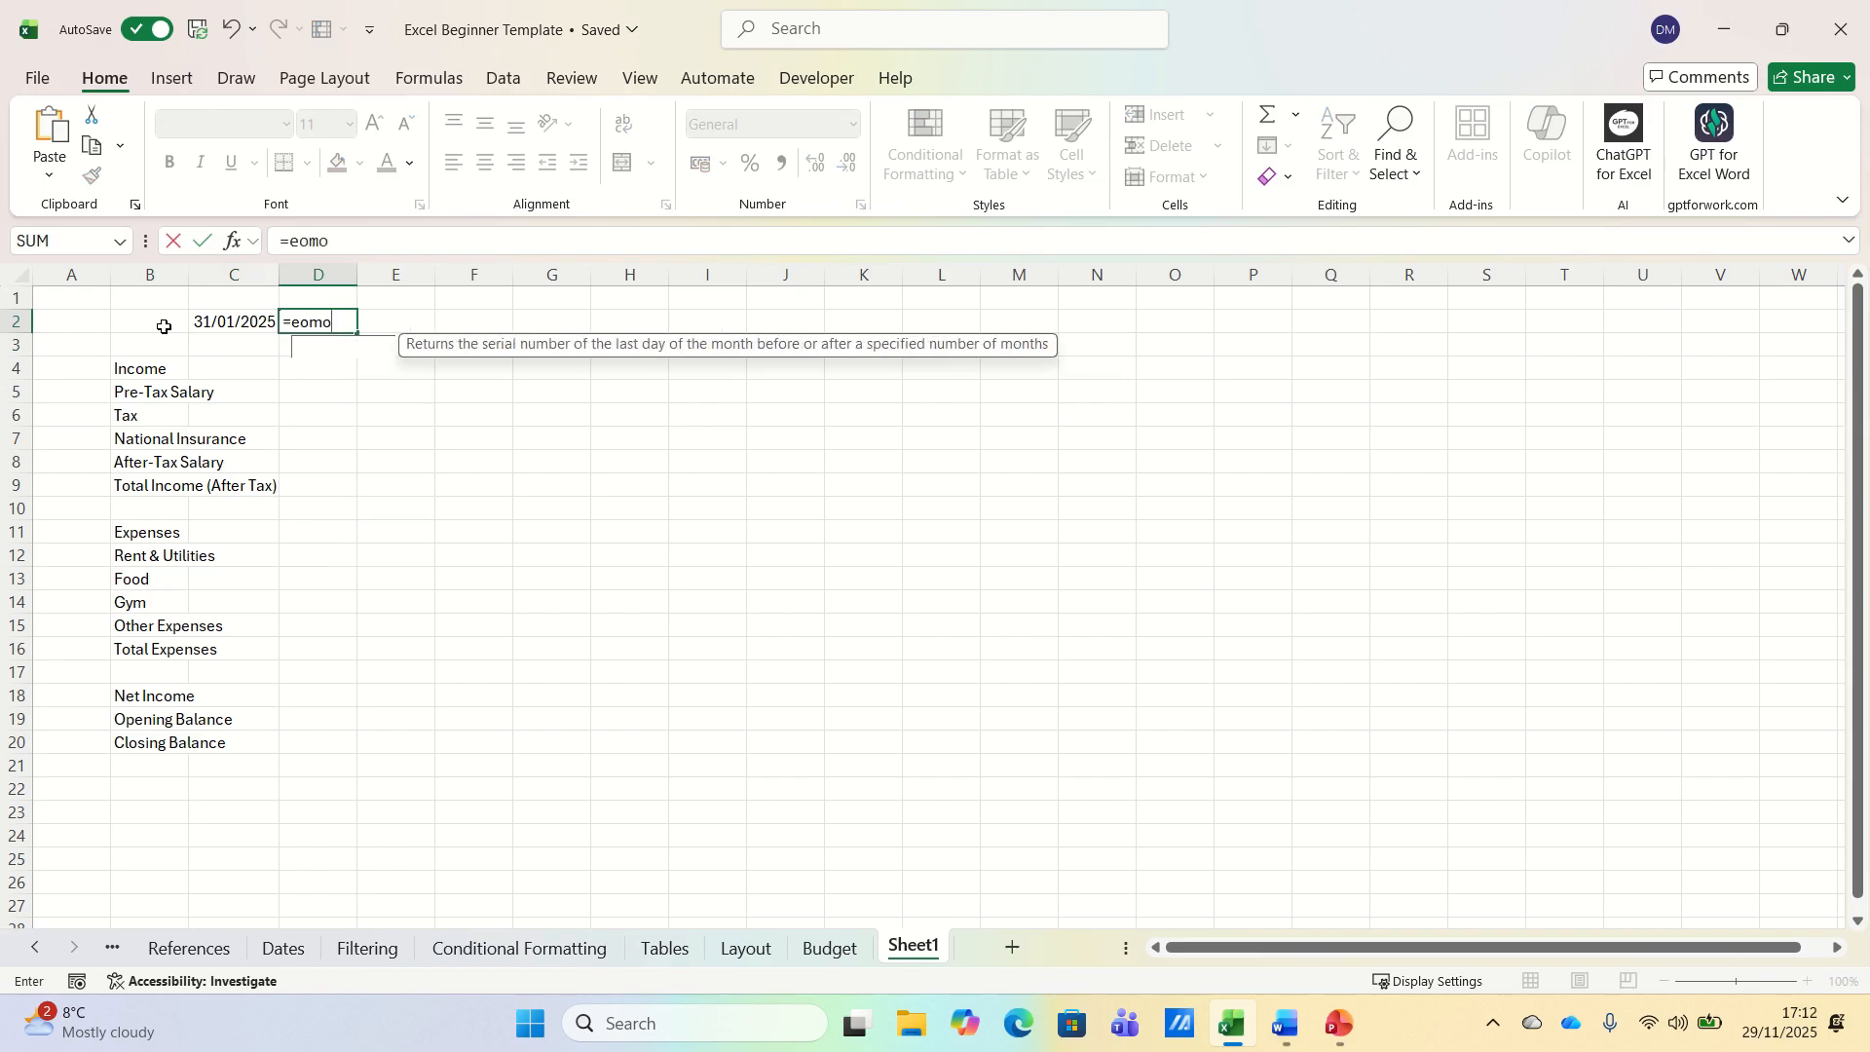
pyautogui.write('nth(')
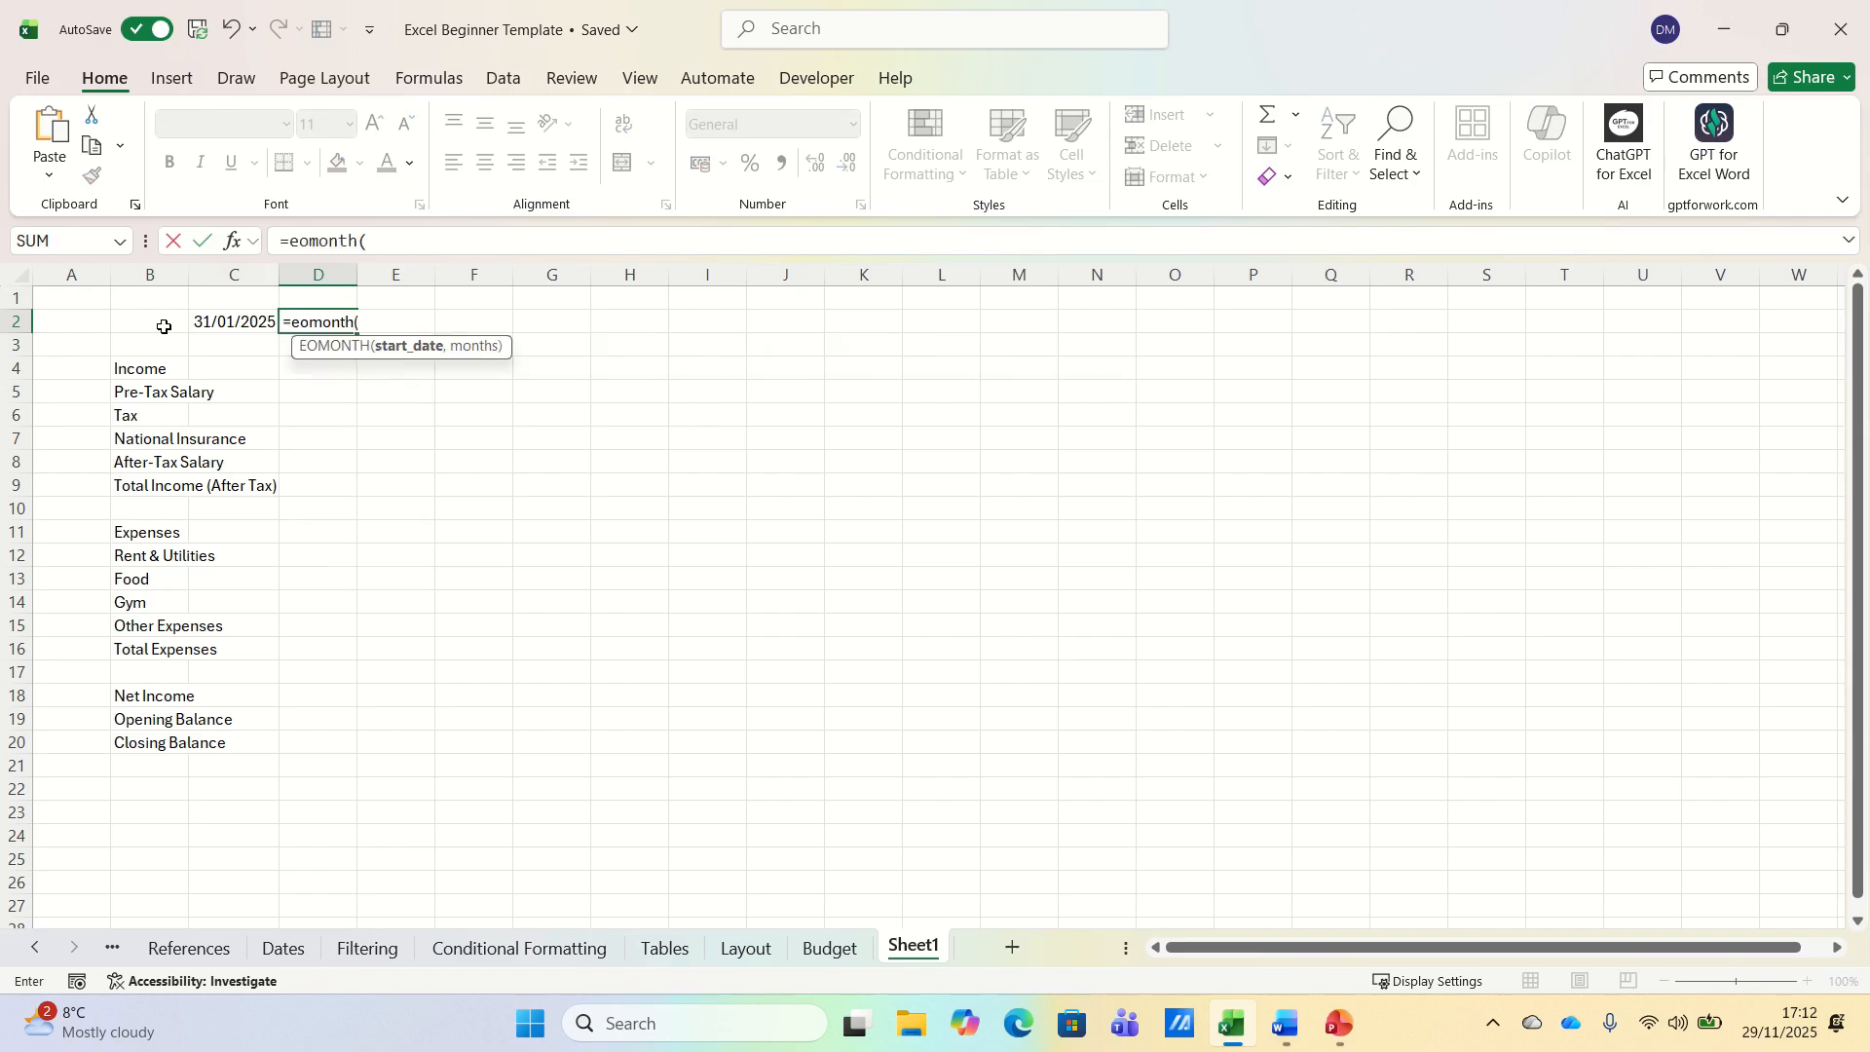
pyautogui.press('Left')
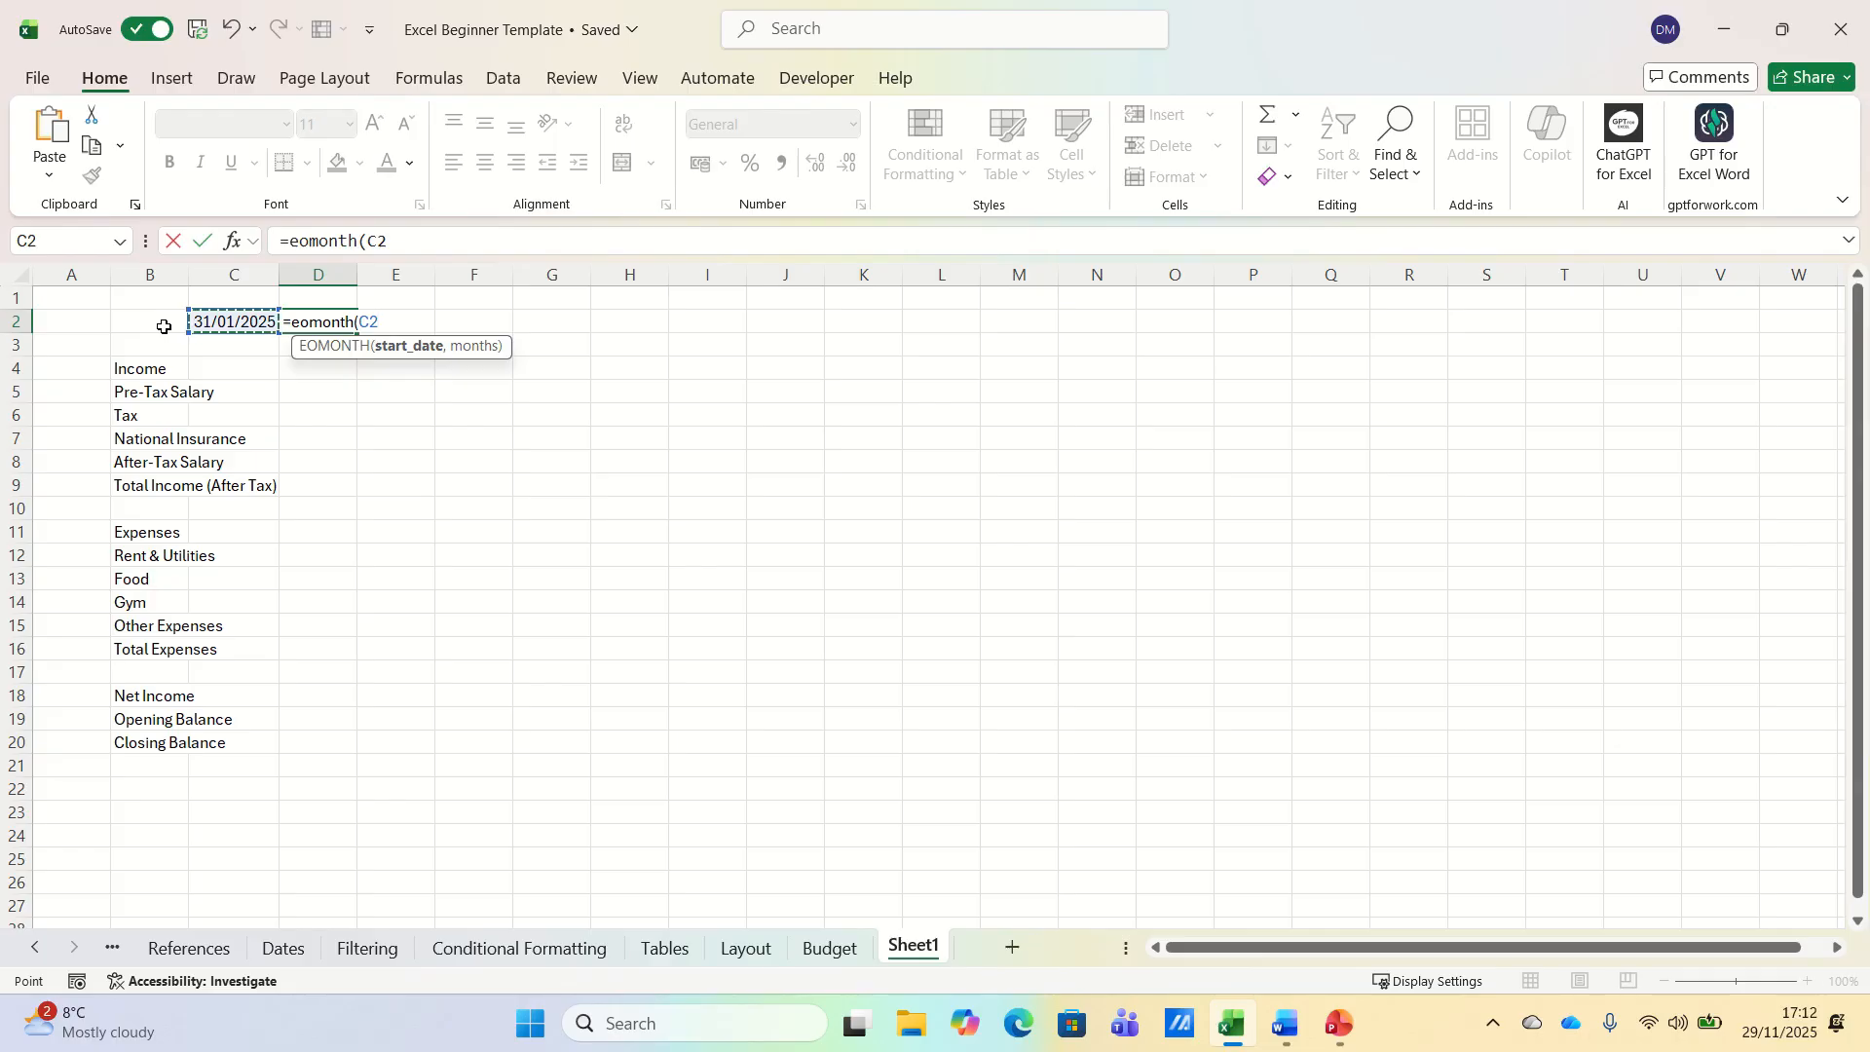
pyautogui.write(',1')
pyautogui.press('Return')
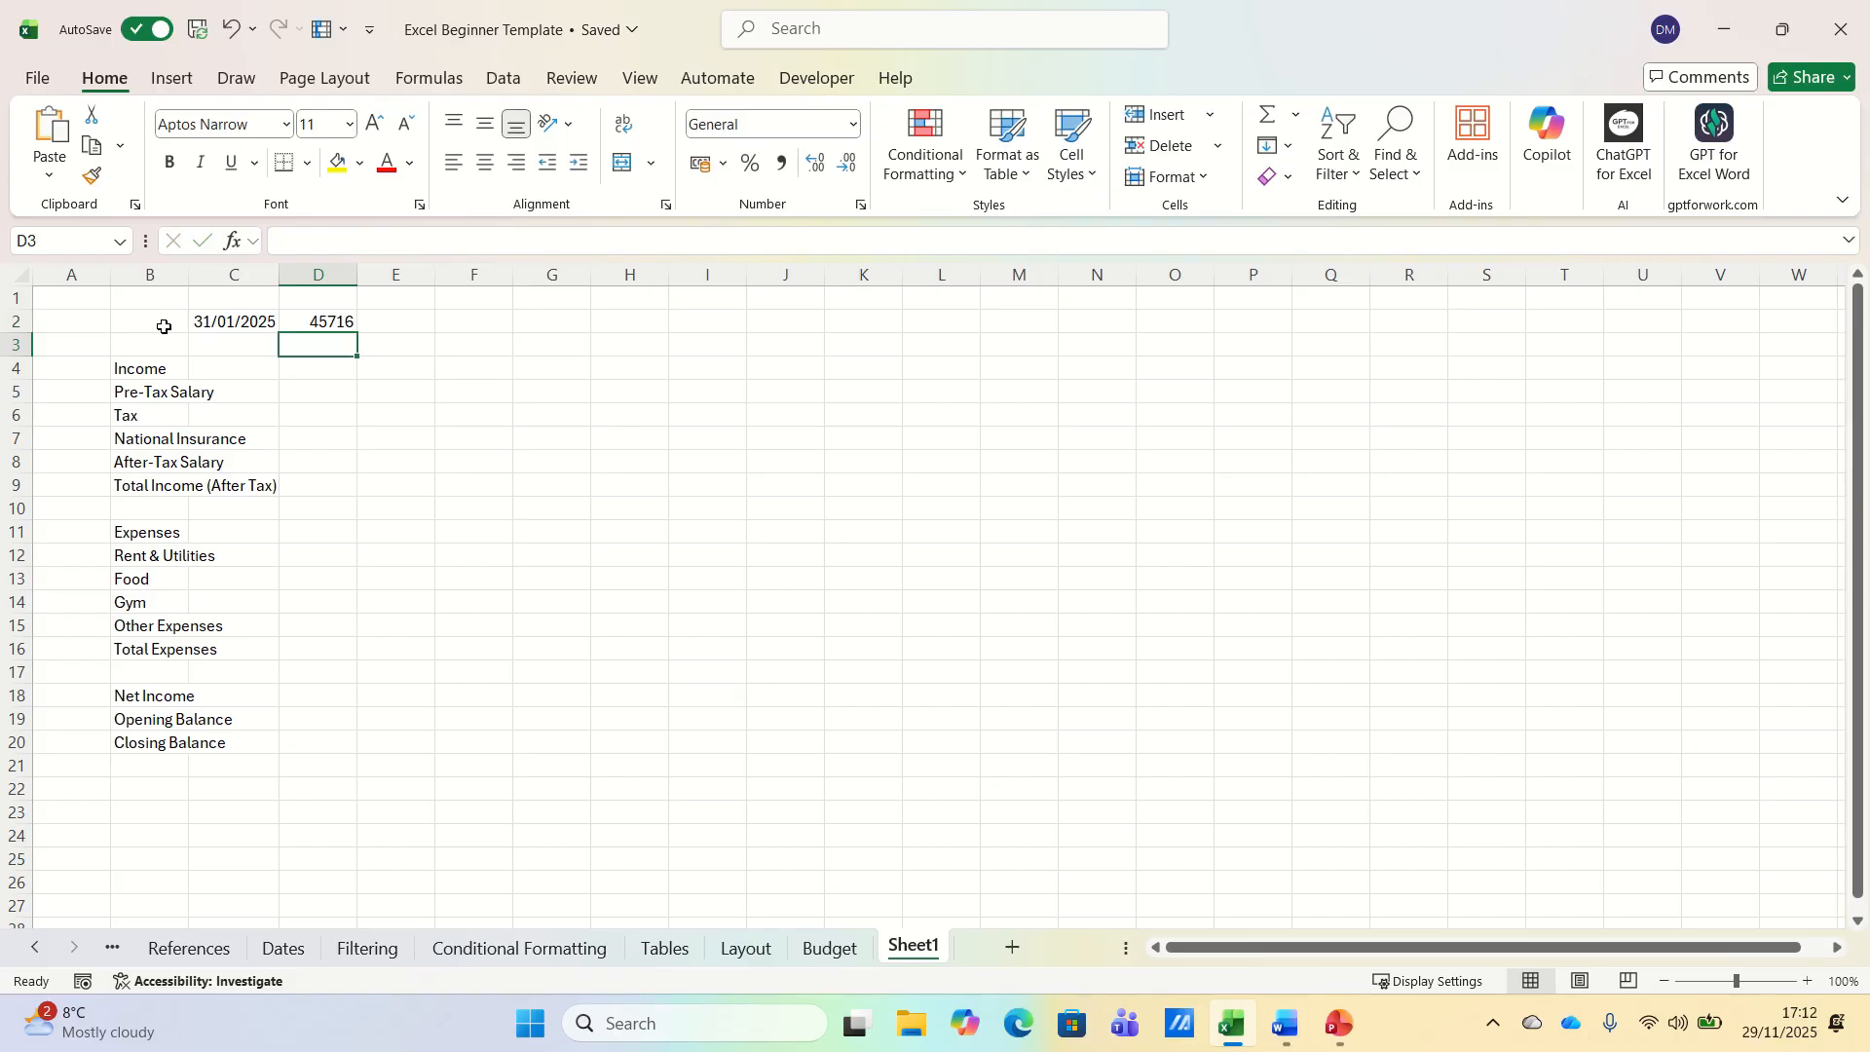
# - Format D2 as a date of the type *14/03/2012
pyautogui.press('Up')
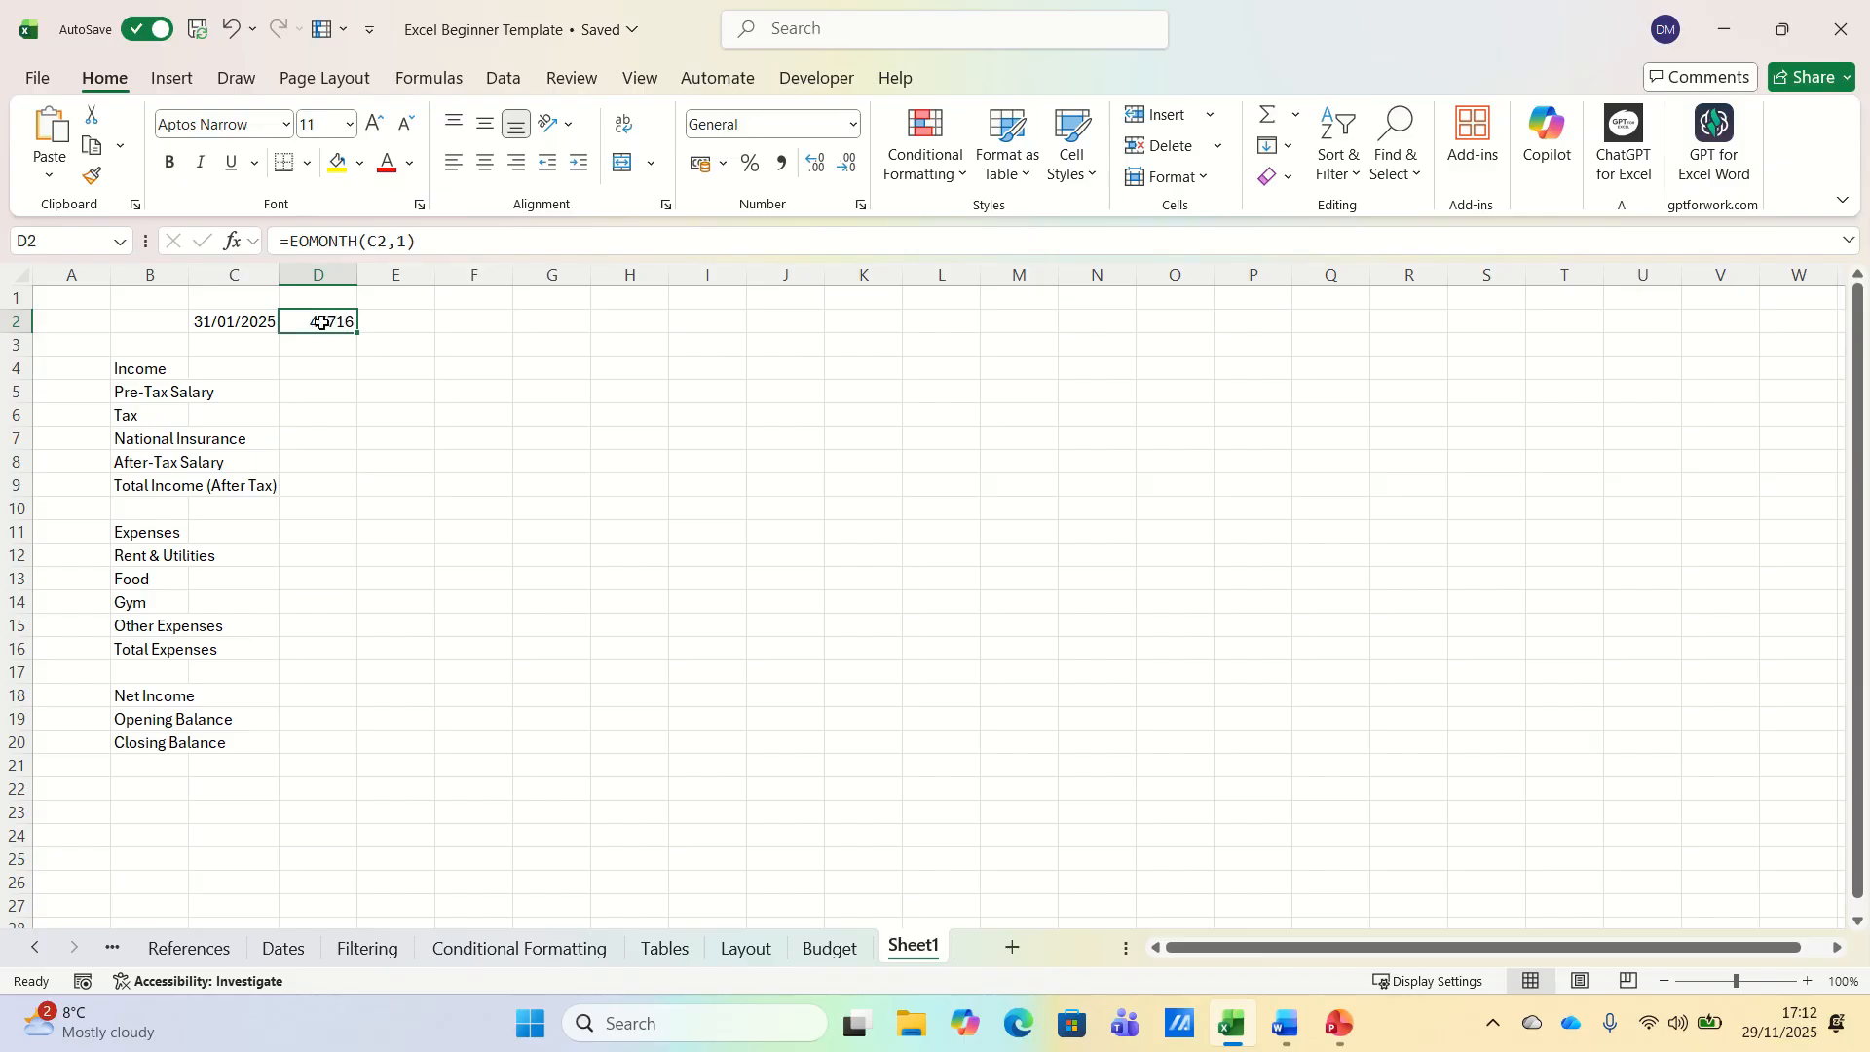
pyautogui.hotkey('ctrl', '1')
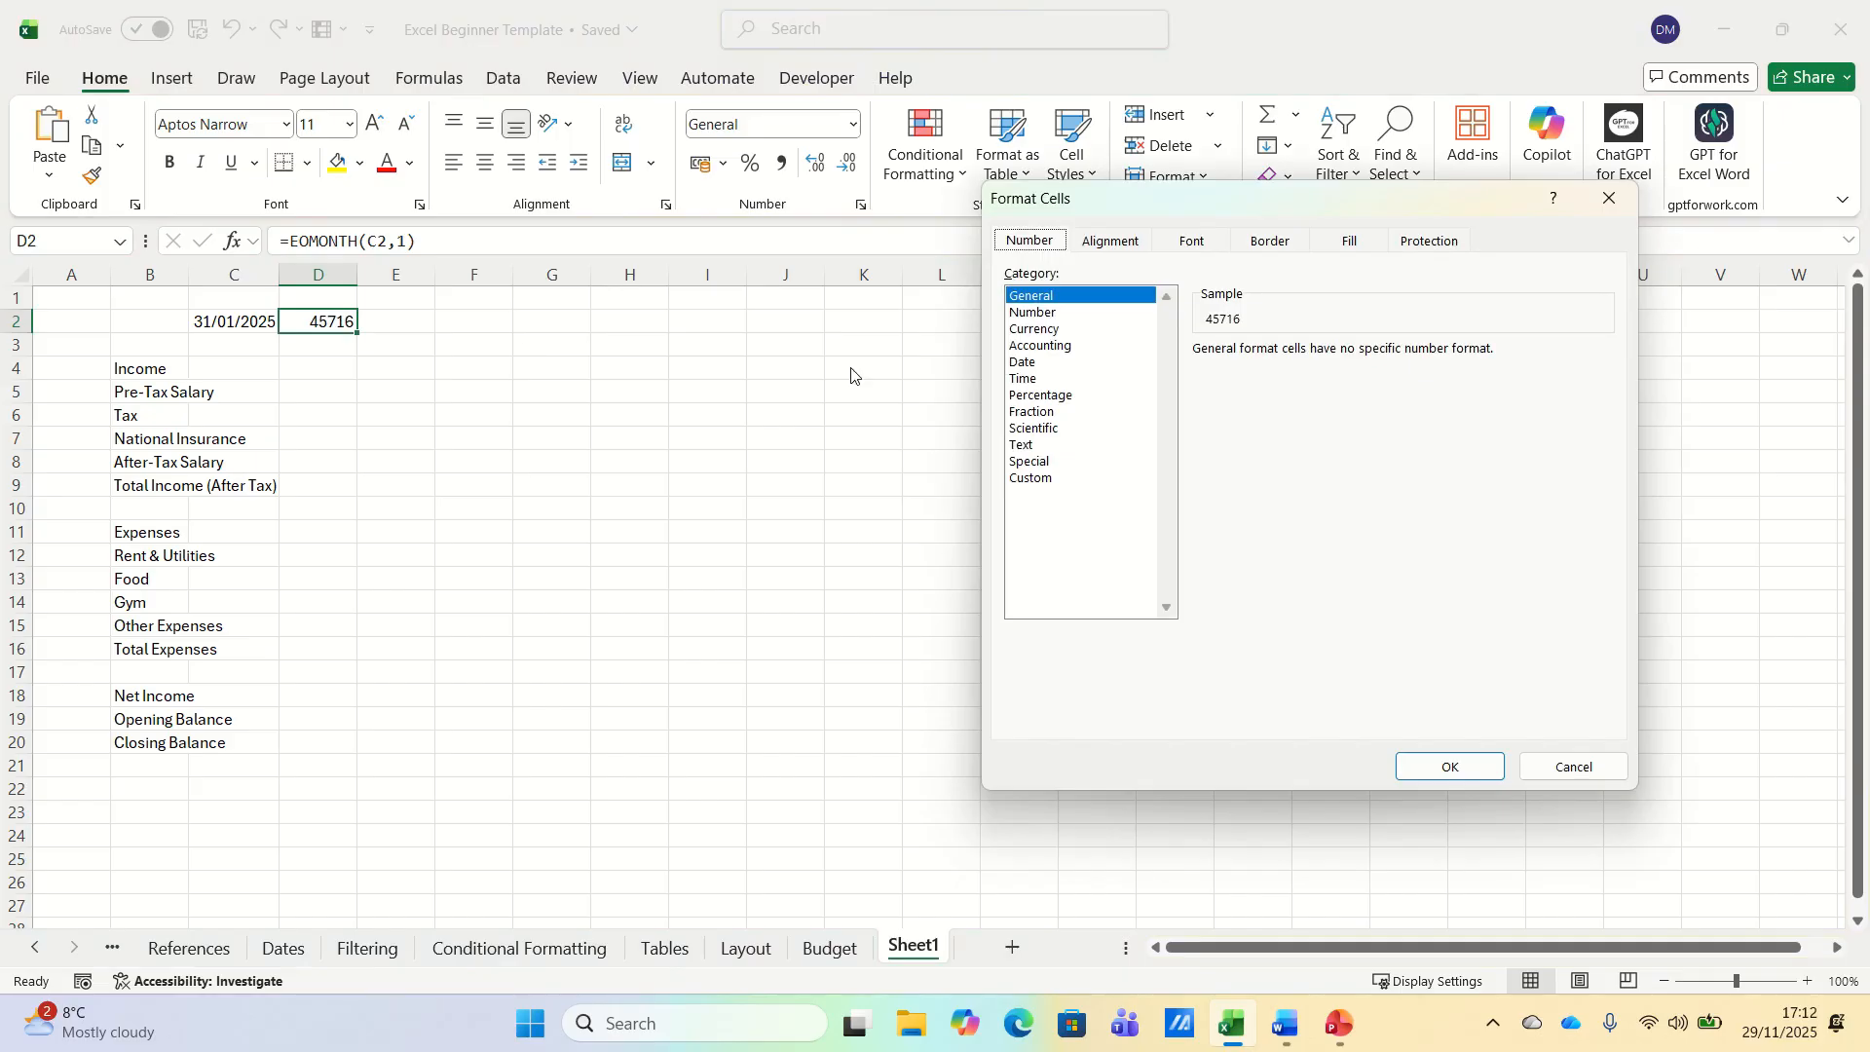
pyautogui.click(1039, 362)
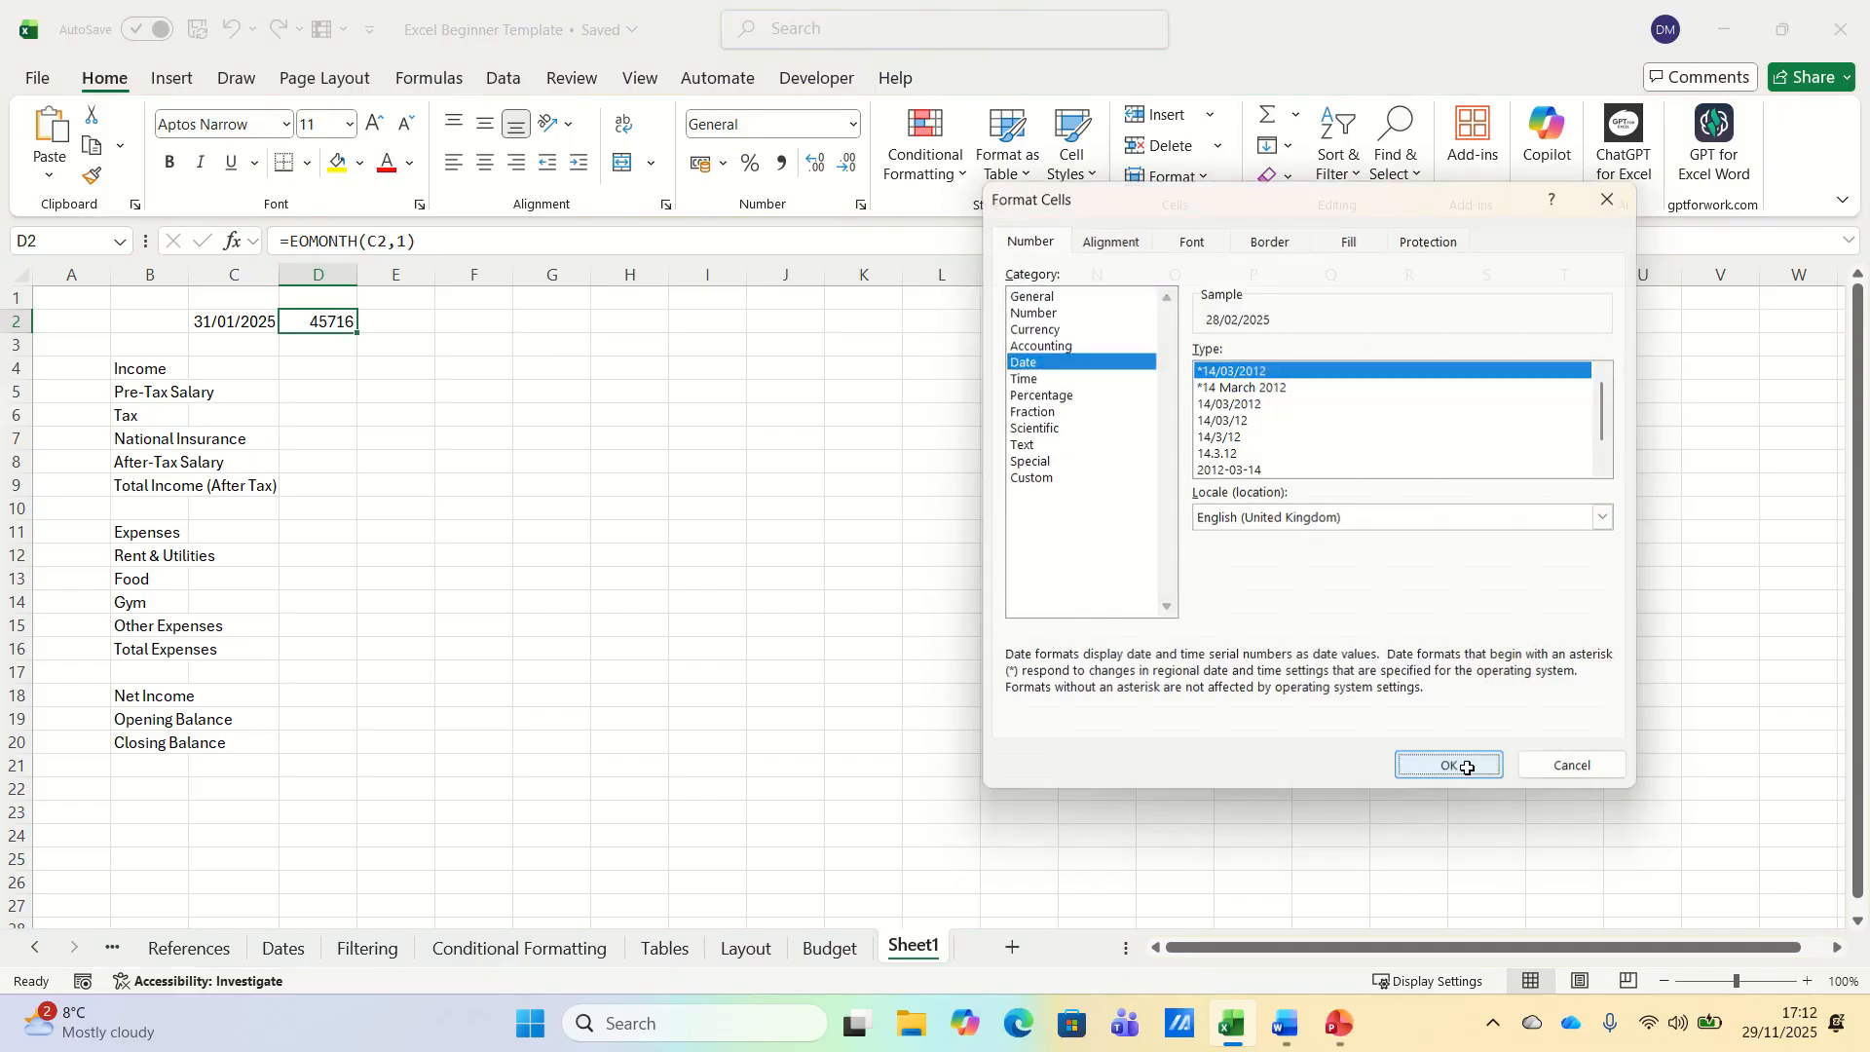
pyautogui.click(1453, 766)
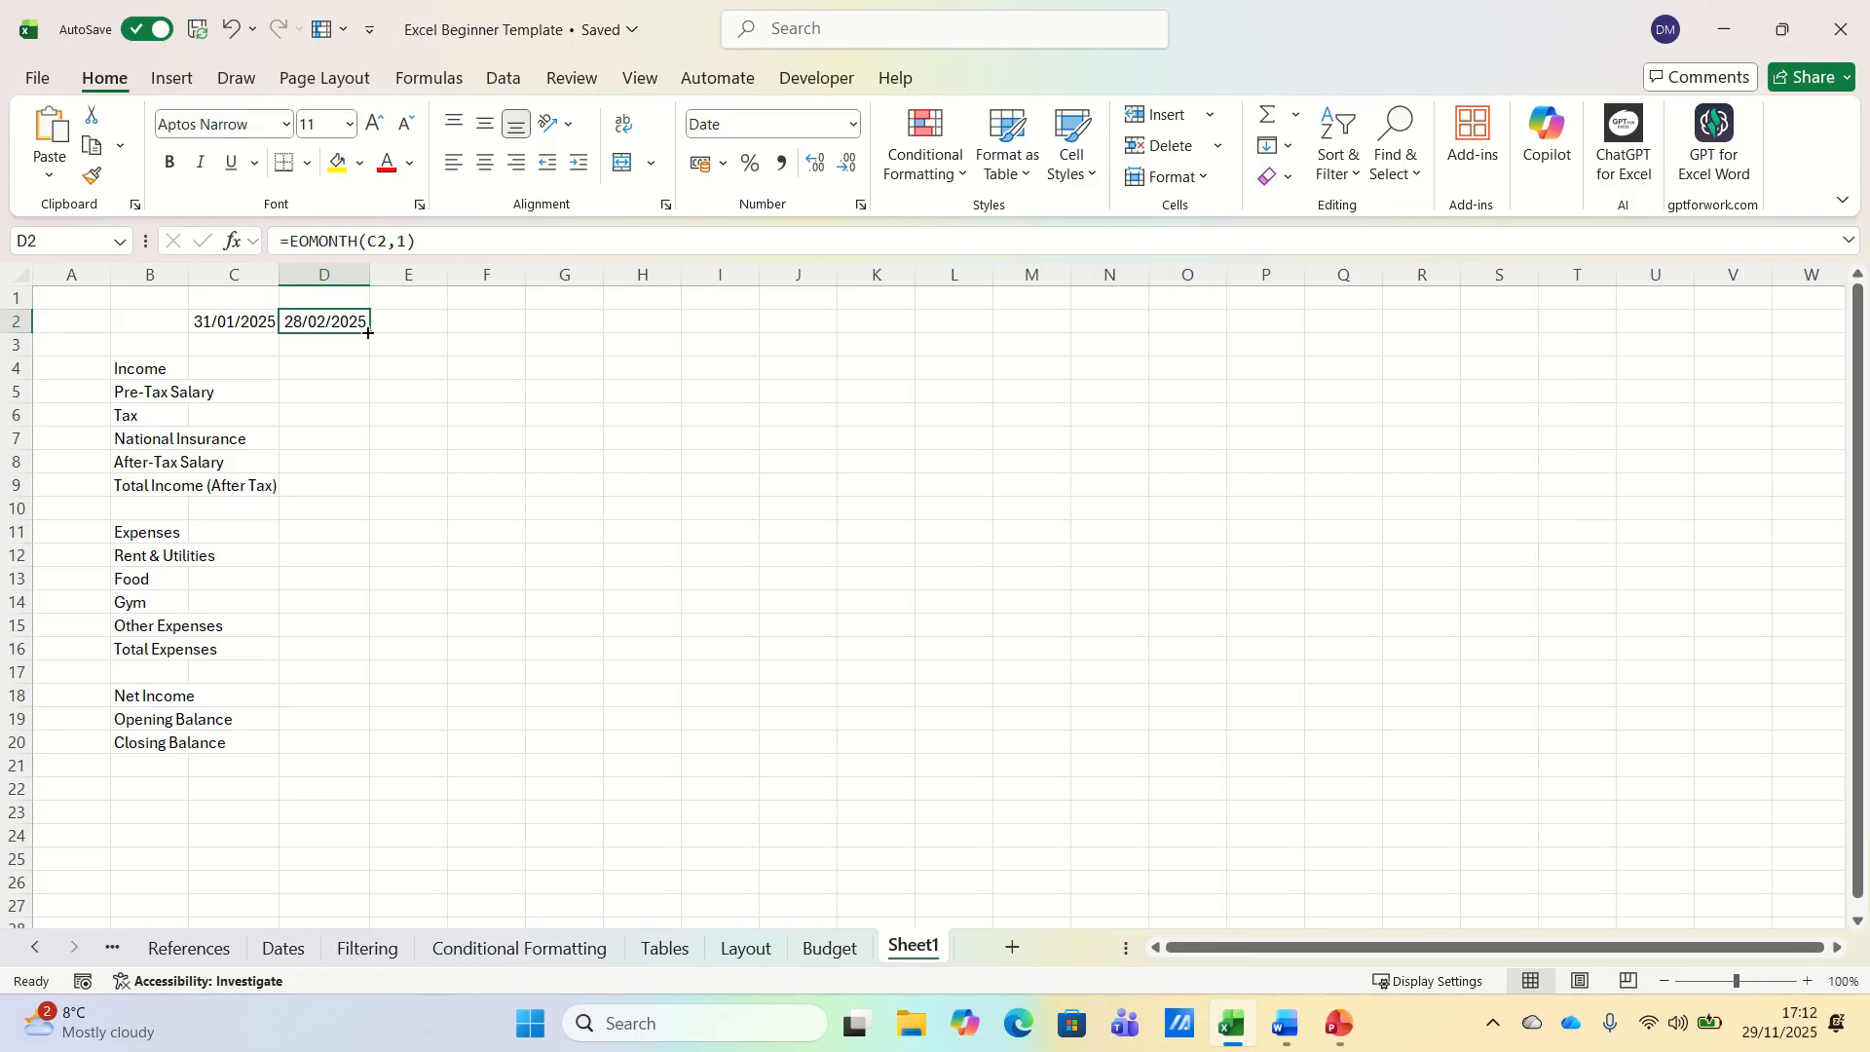
# - Fill the month-end formula from D2 across to N2 and fit column N to its contents
pyautogui.moveTo(367, 332); pyautogui.dragTo(1140, 325)
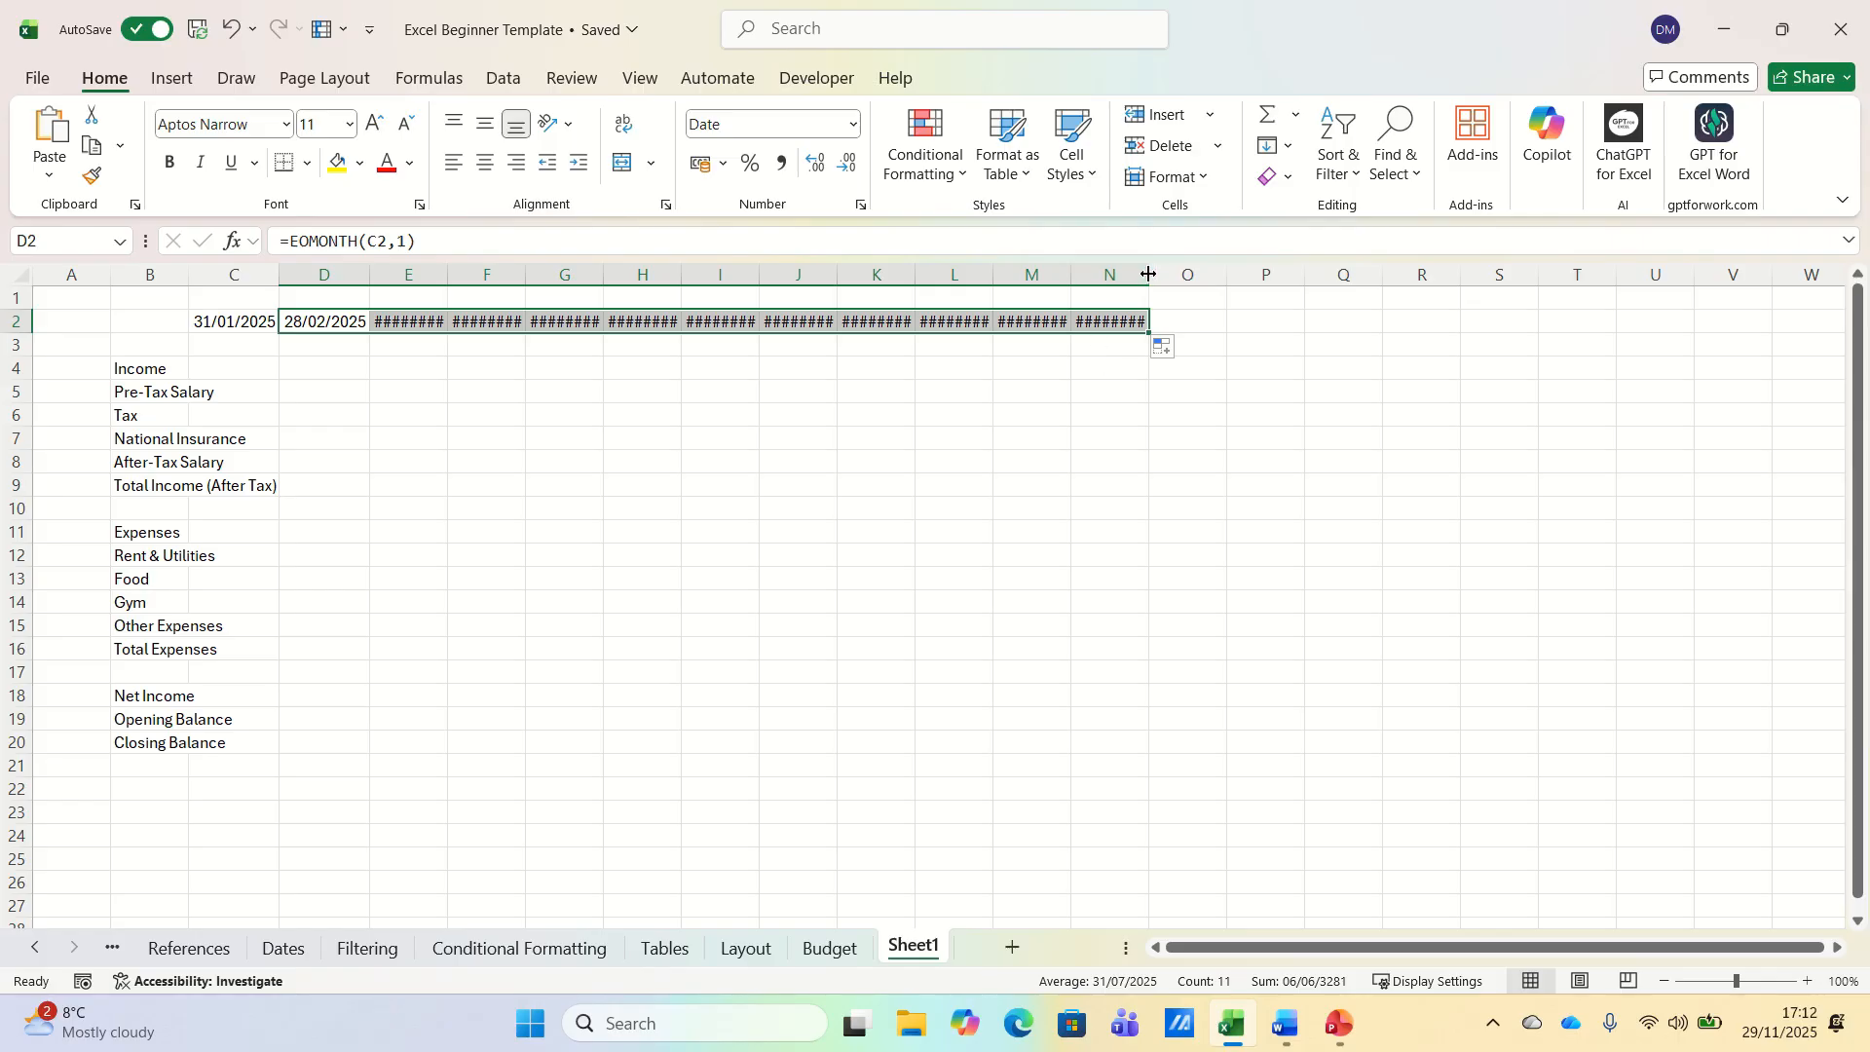
pyautogui.doubleClick(1149, 273)
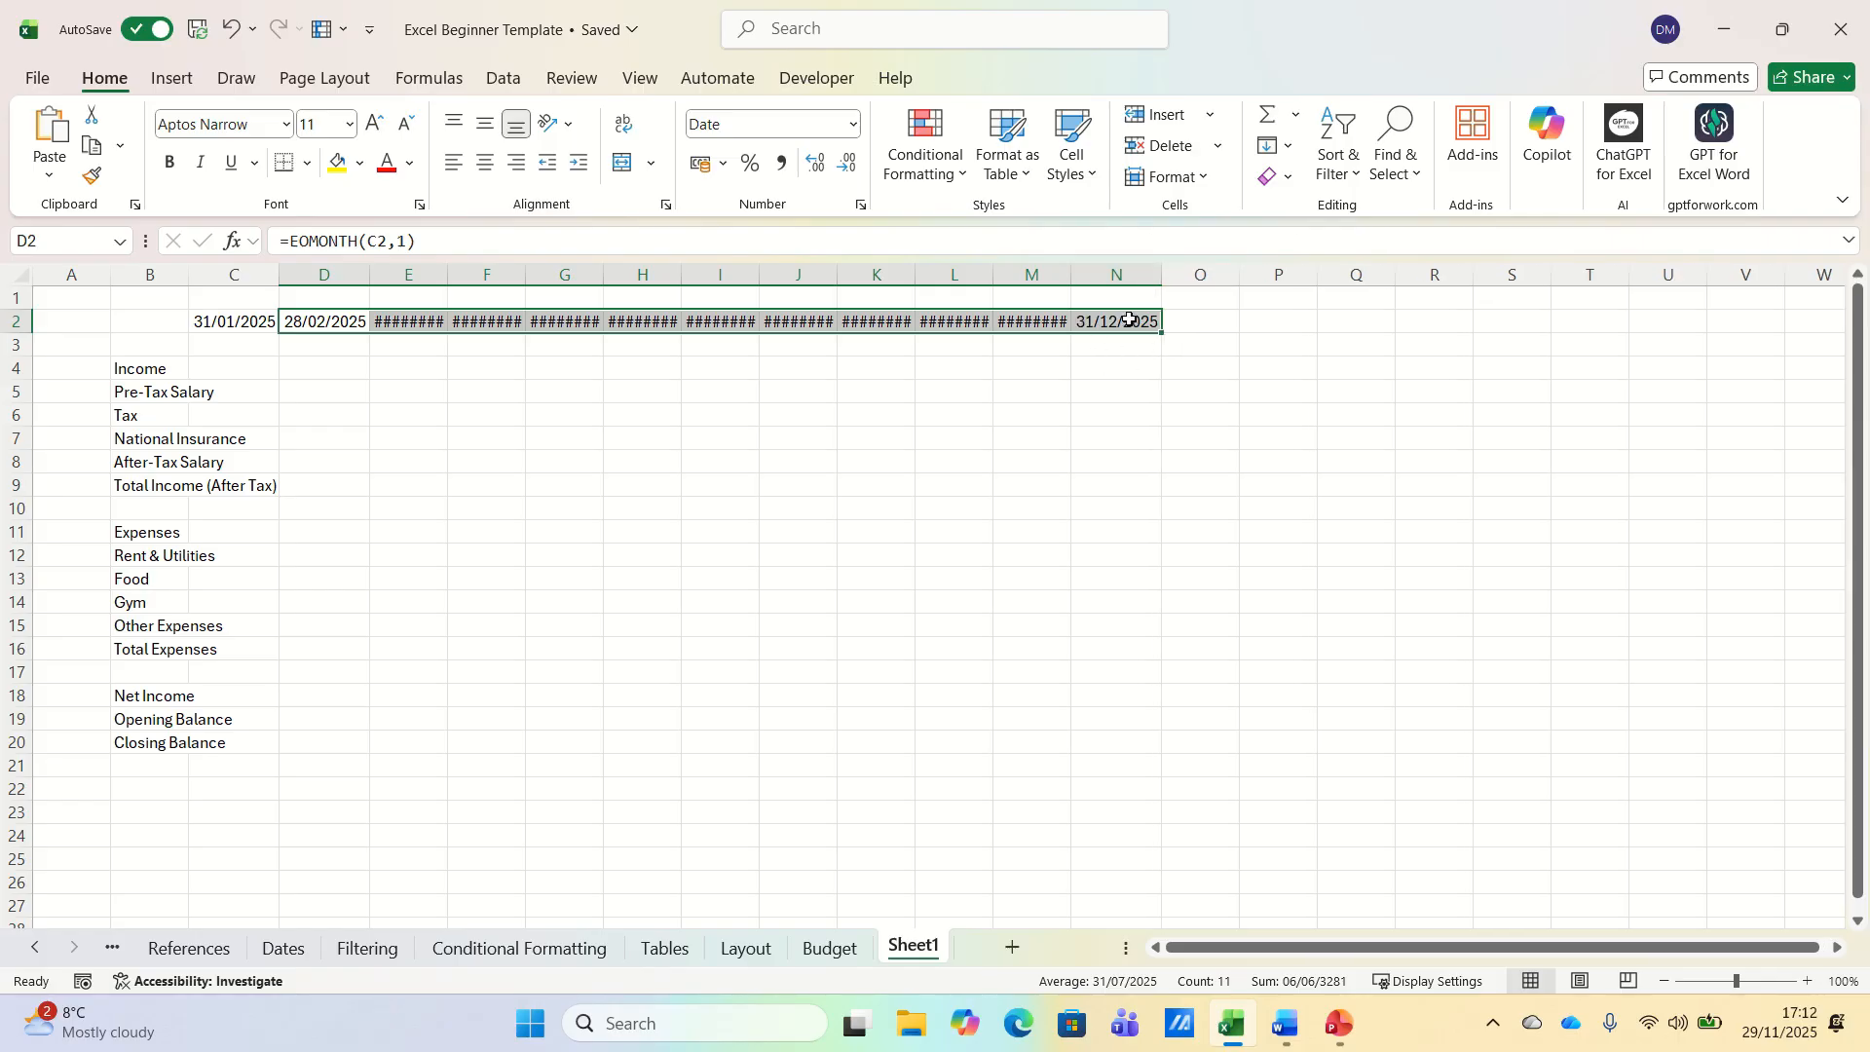
pyautogui.click(1125, 321)
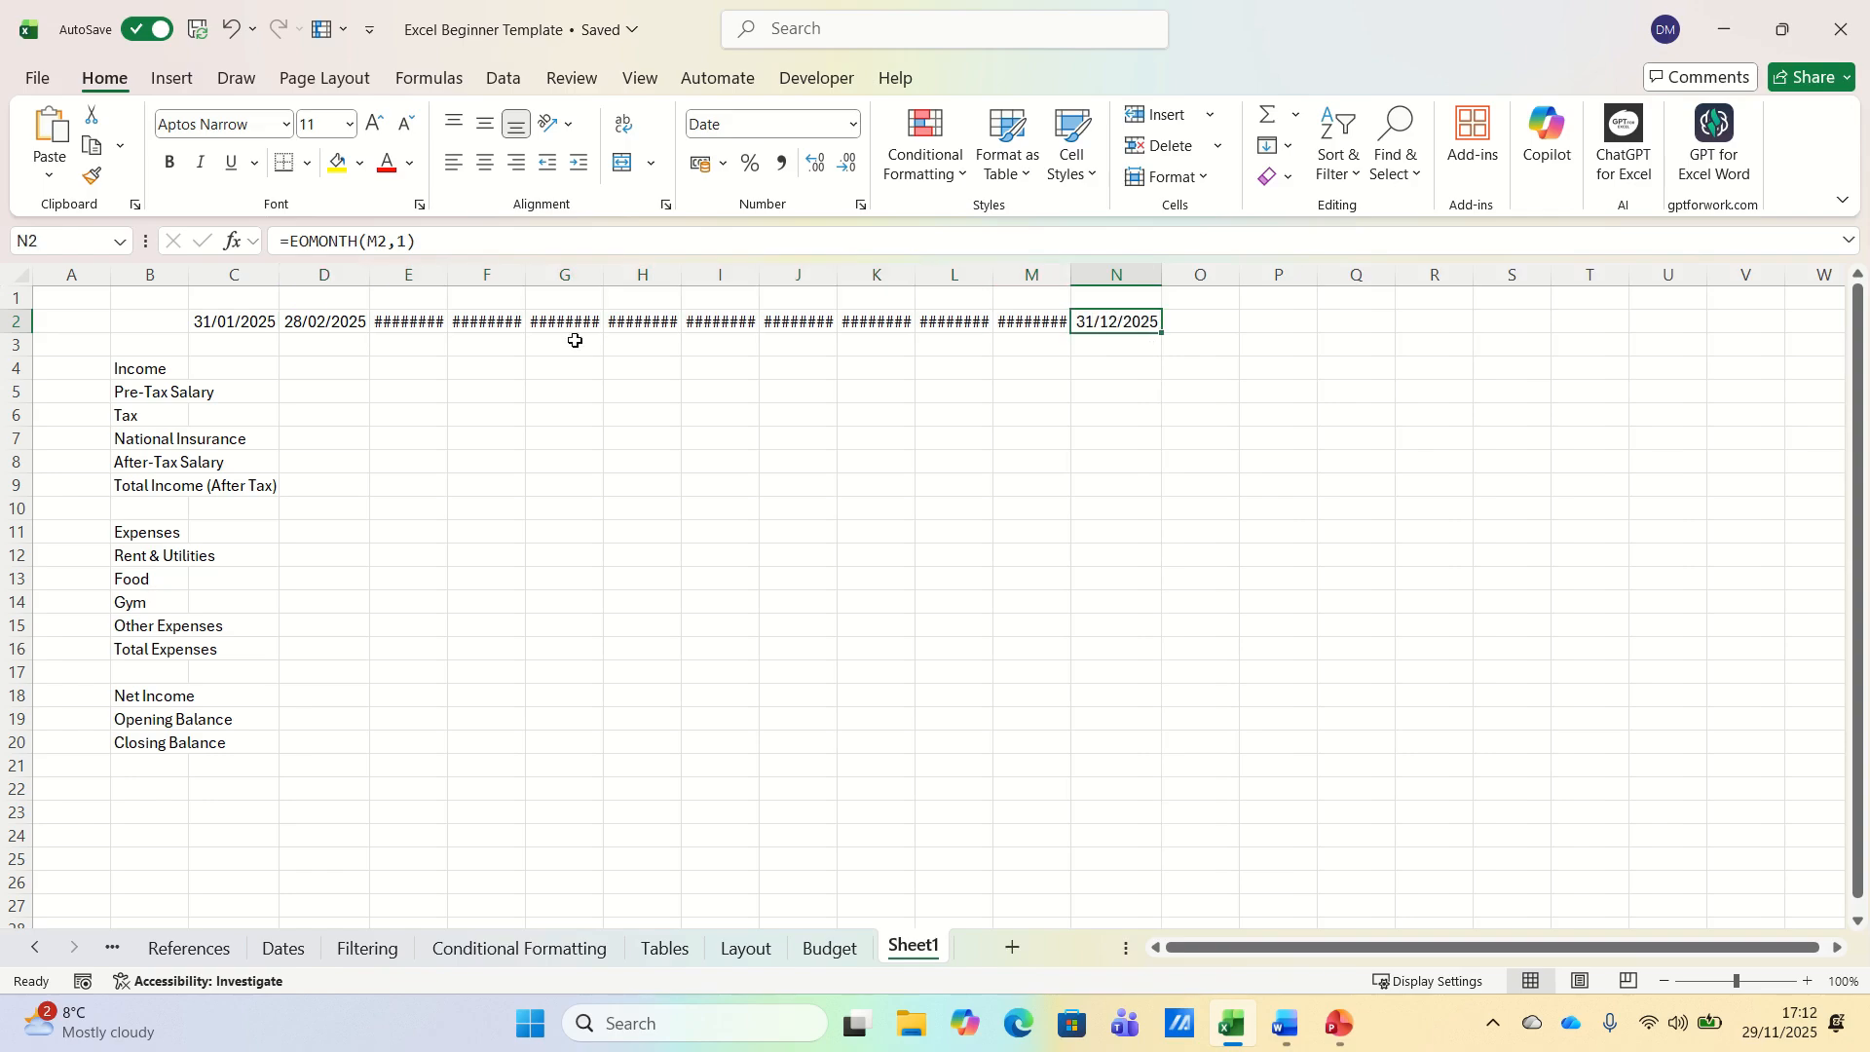
# - Set the width of columns B to N to 15
pyautogui.click(249, 317)
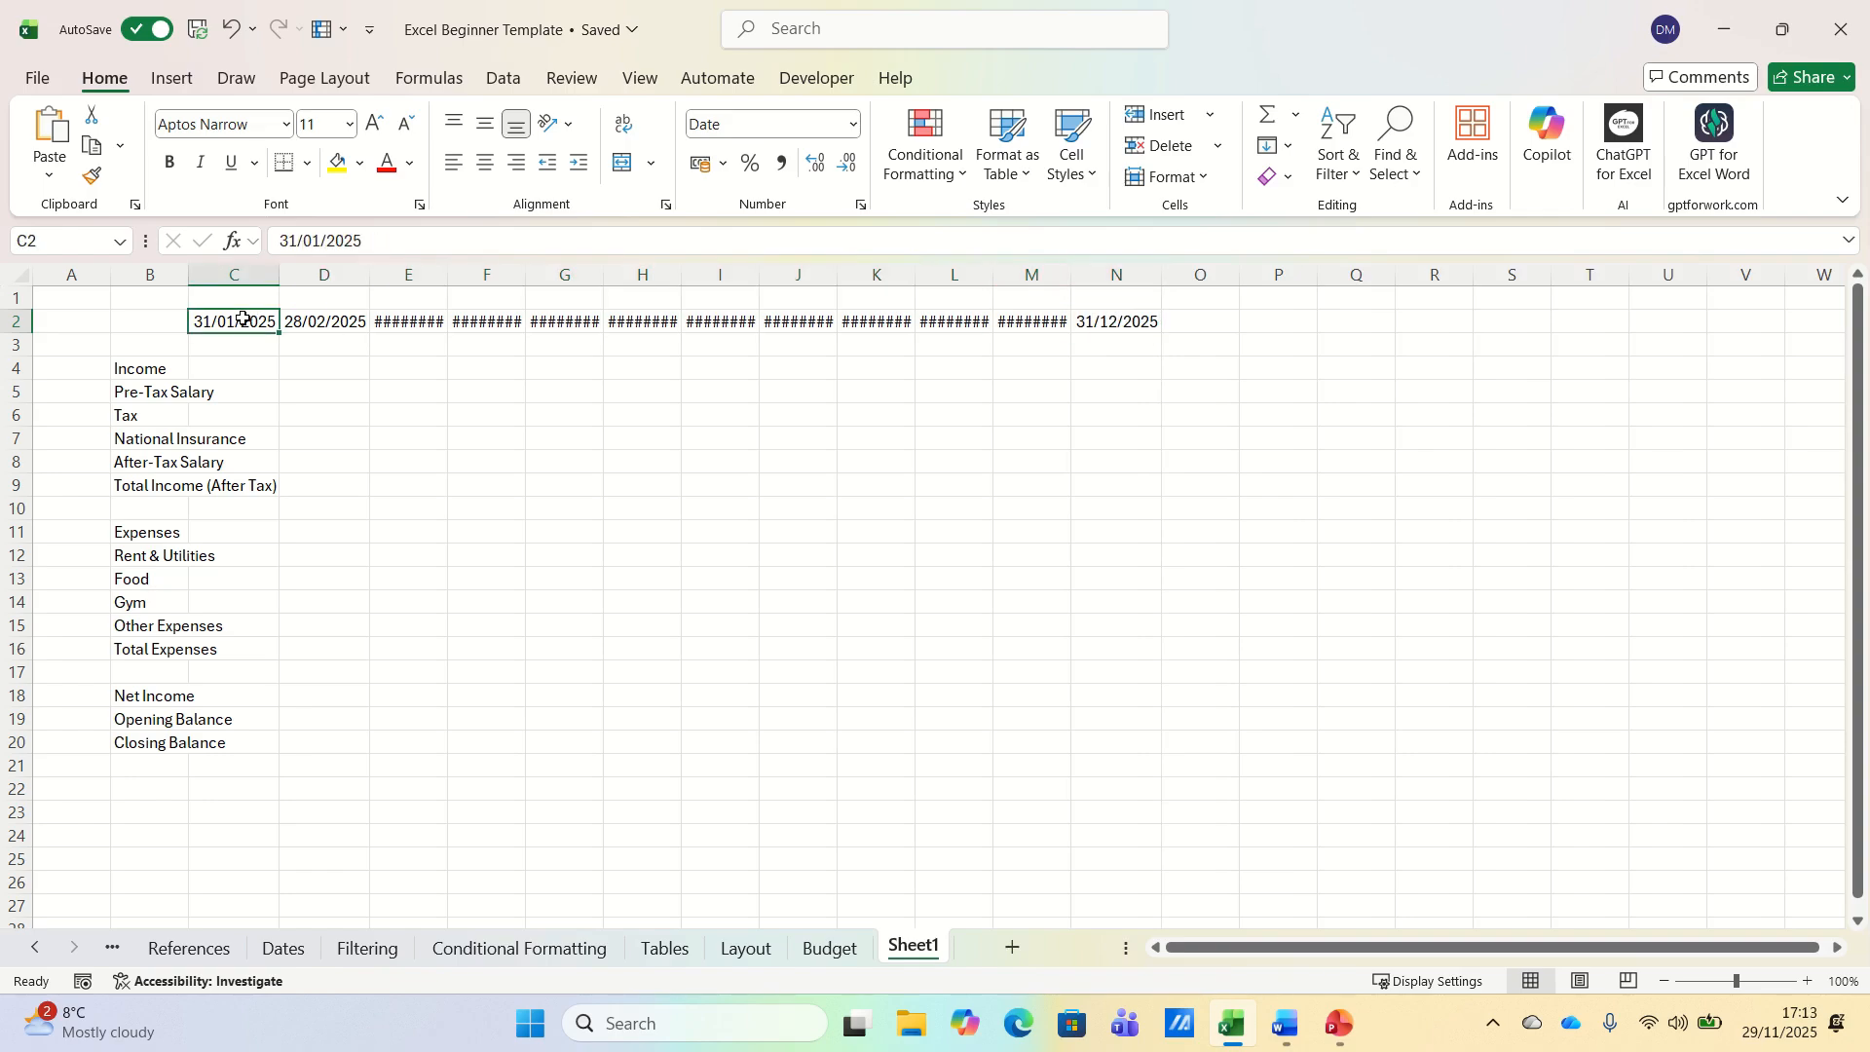
pyautogui.click(164, 312)
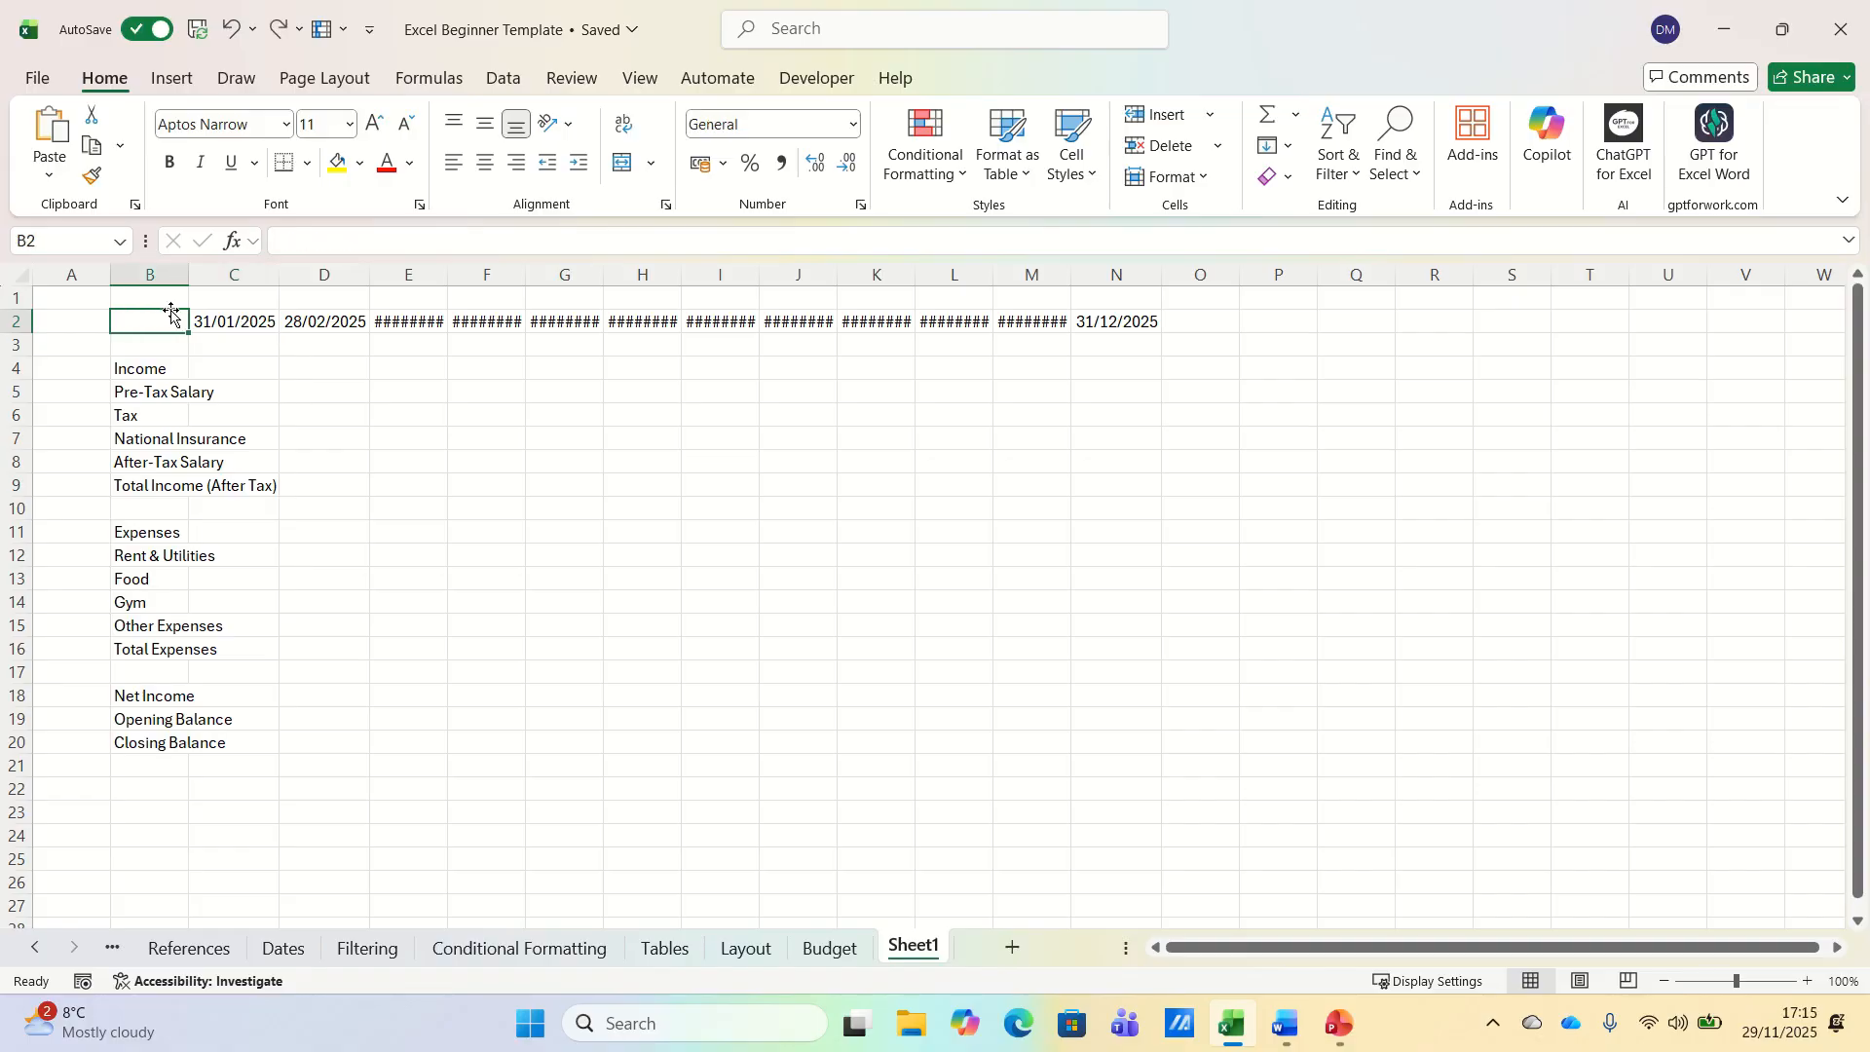
pyautogui.moveTo(154, 275); pyautogui.dragTo(1116, 280)
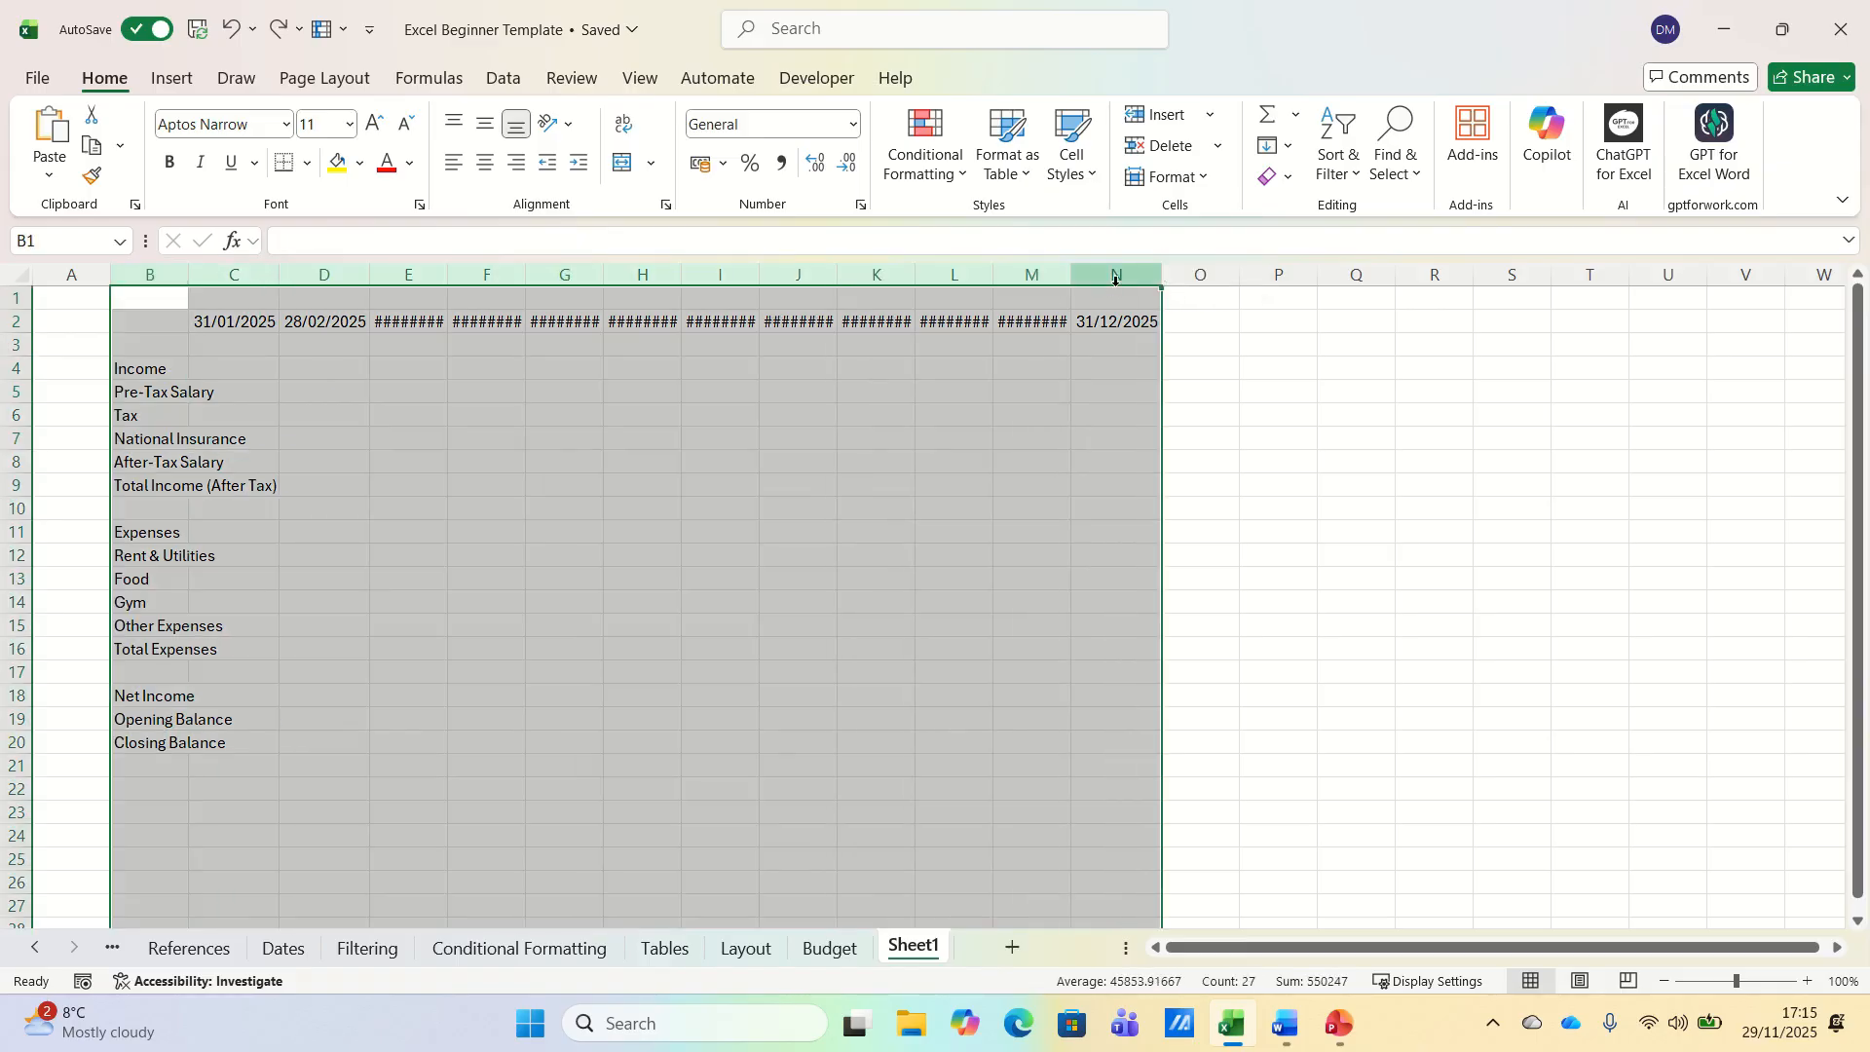
pyautogui.rightClick(1118, 267)
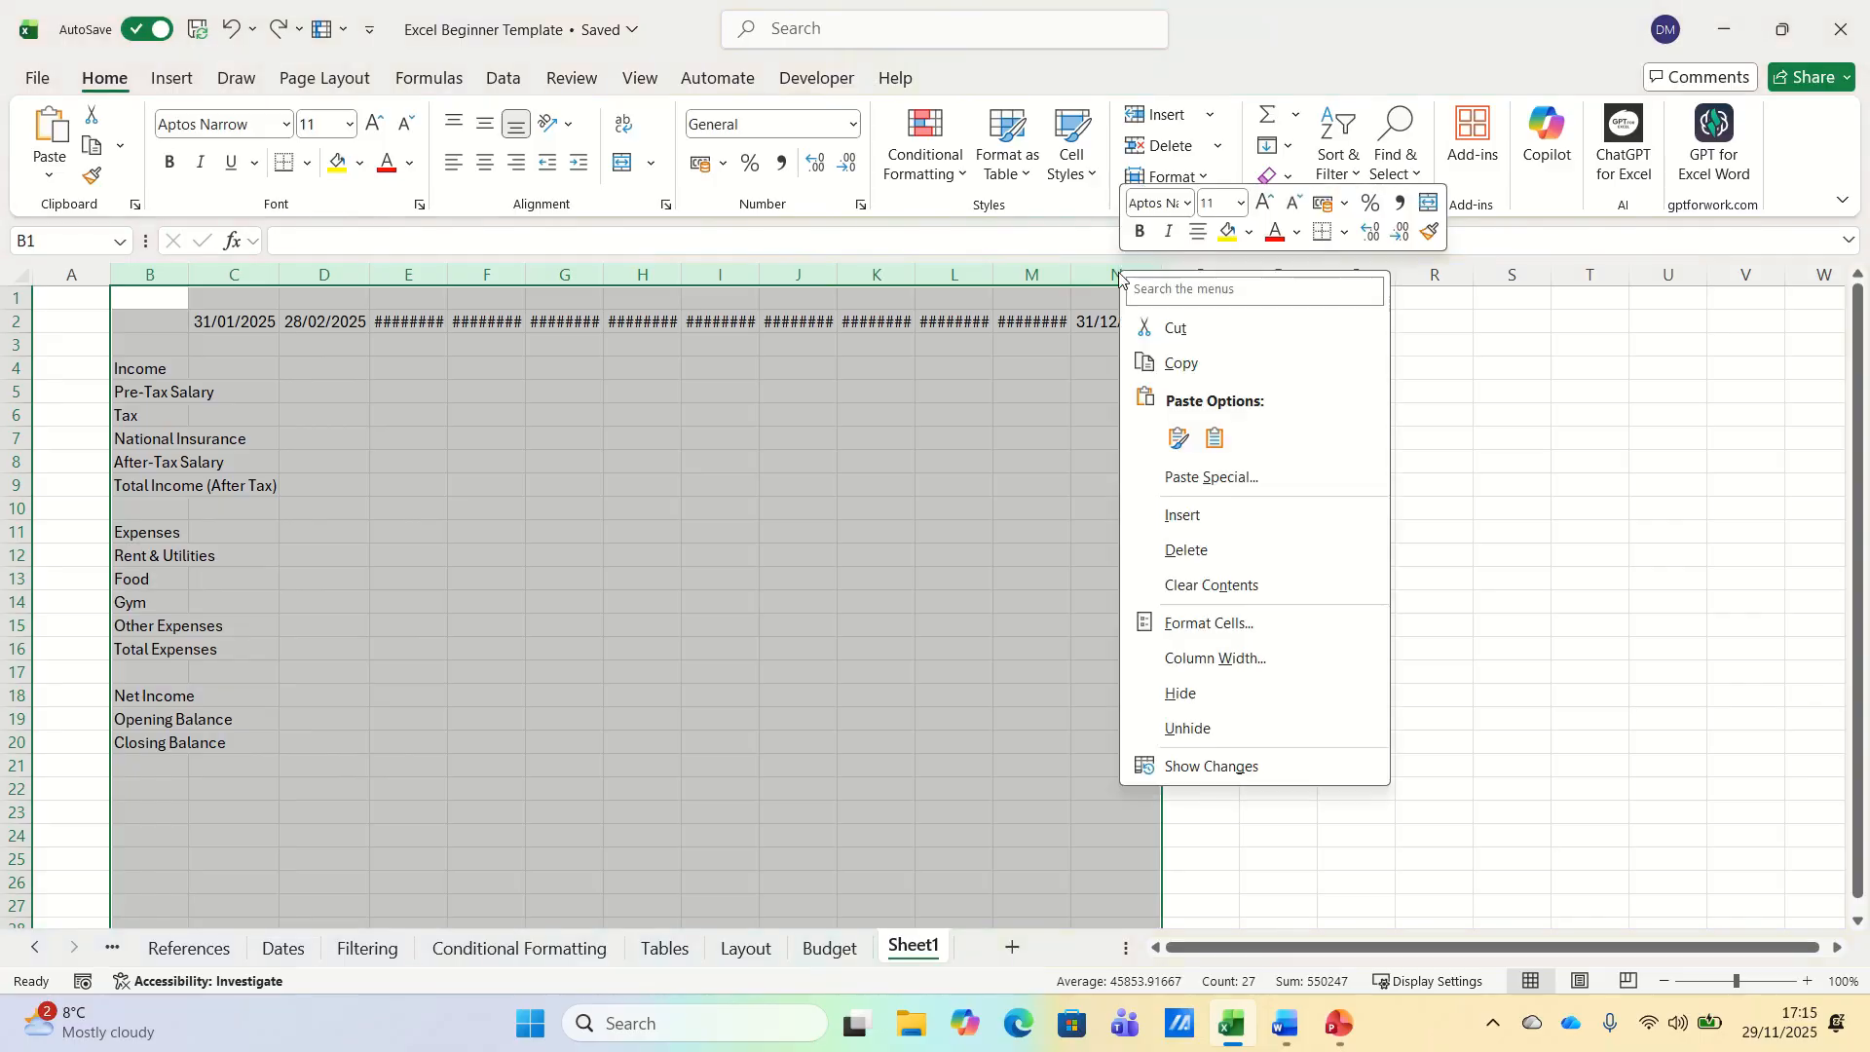
pyautogui.click(1225, 660)
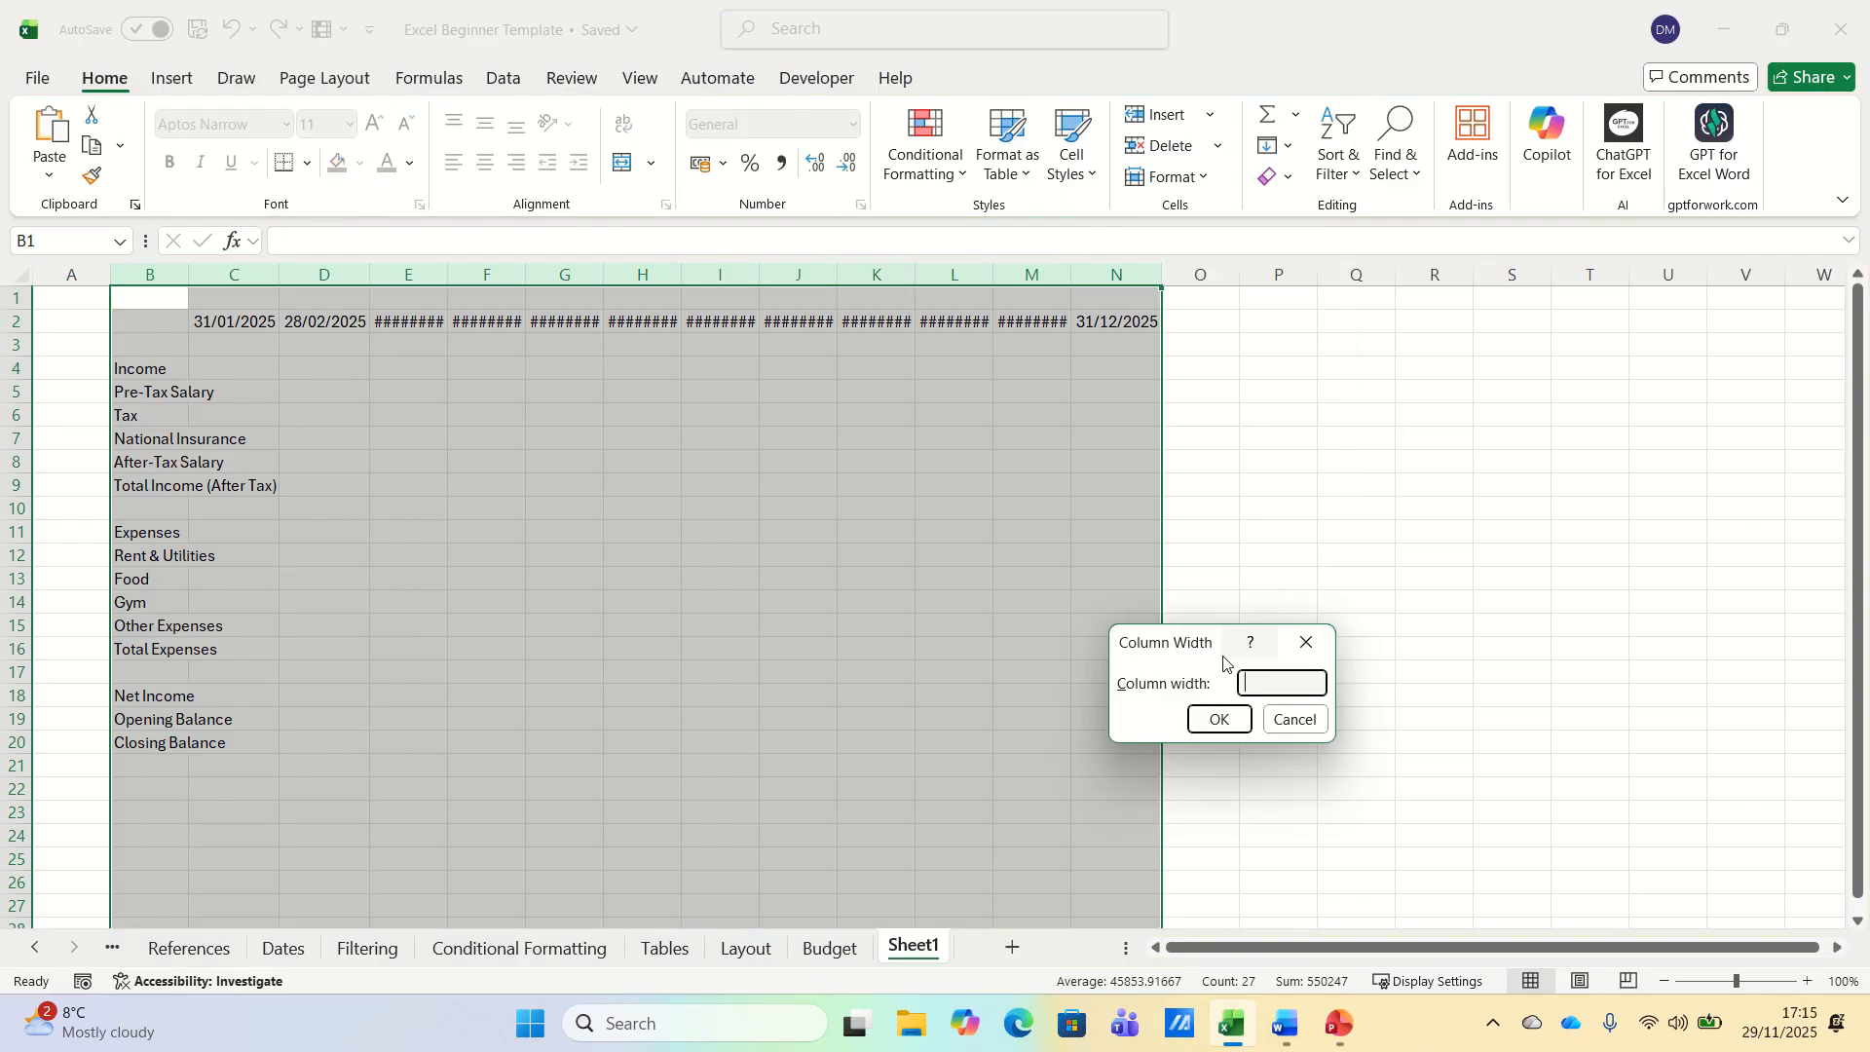
pyautogui.write('15')
pyautogui.press('Return')
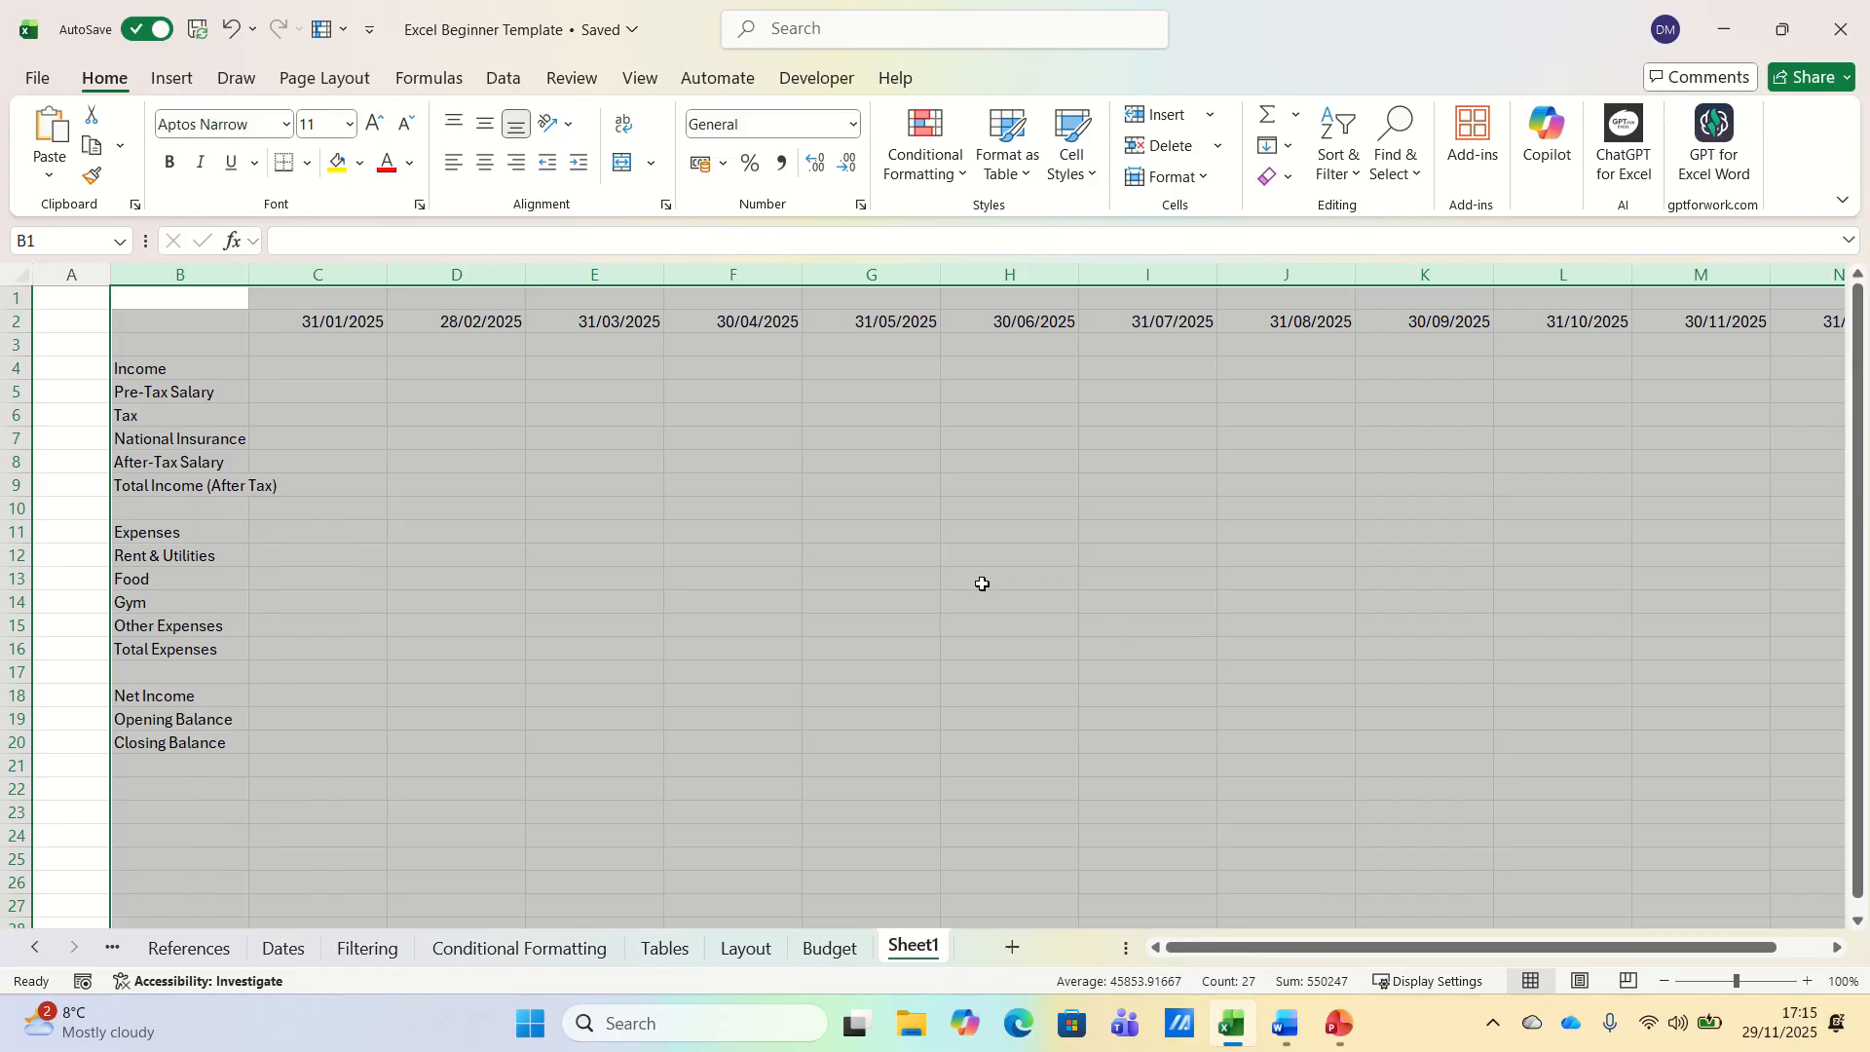
# - Apply the Accent1 cell style to the date header row, B2 to N2
pyautogui.click(212, 327)
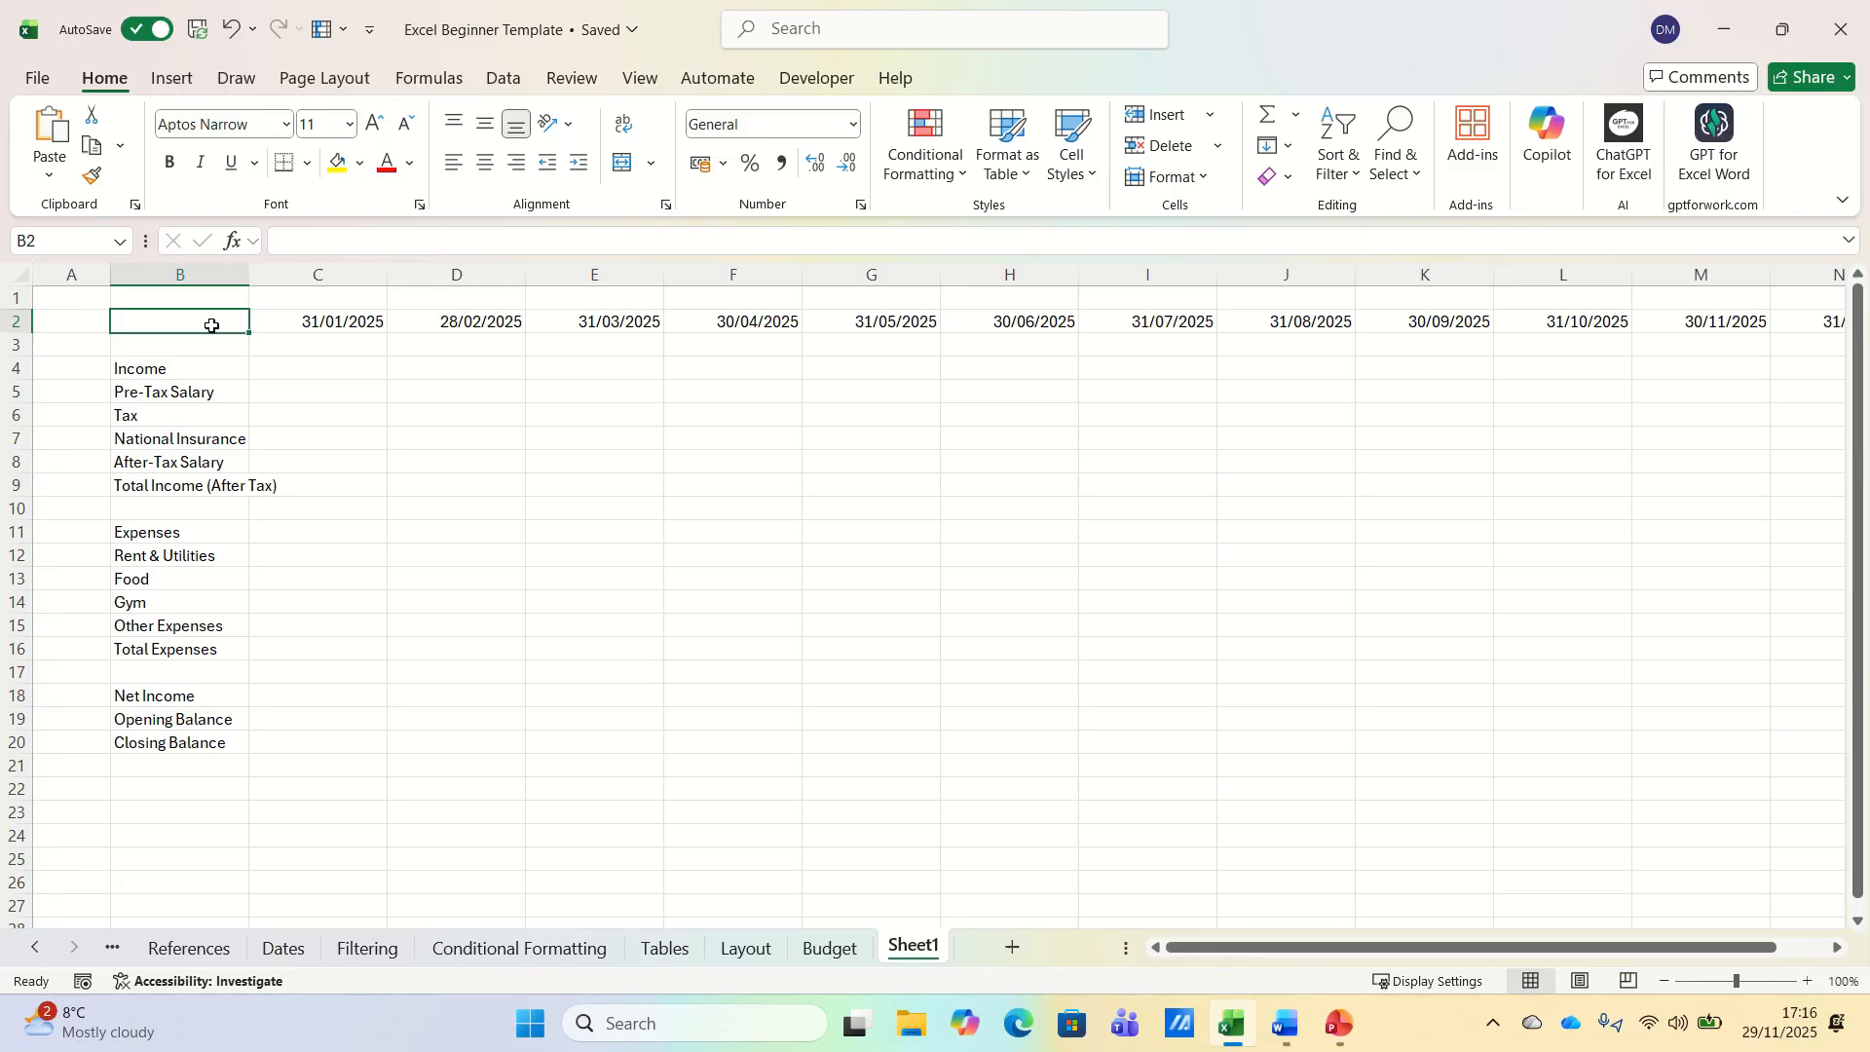
pyautogui.hotkey('shift', 'Right')
pyautogui.hotkey('ctrl', 'shift', 'Right')
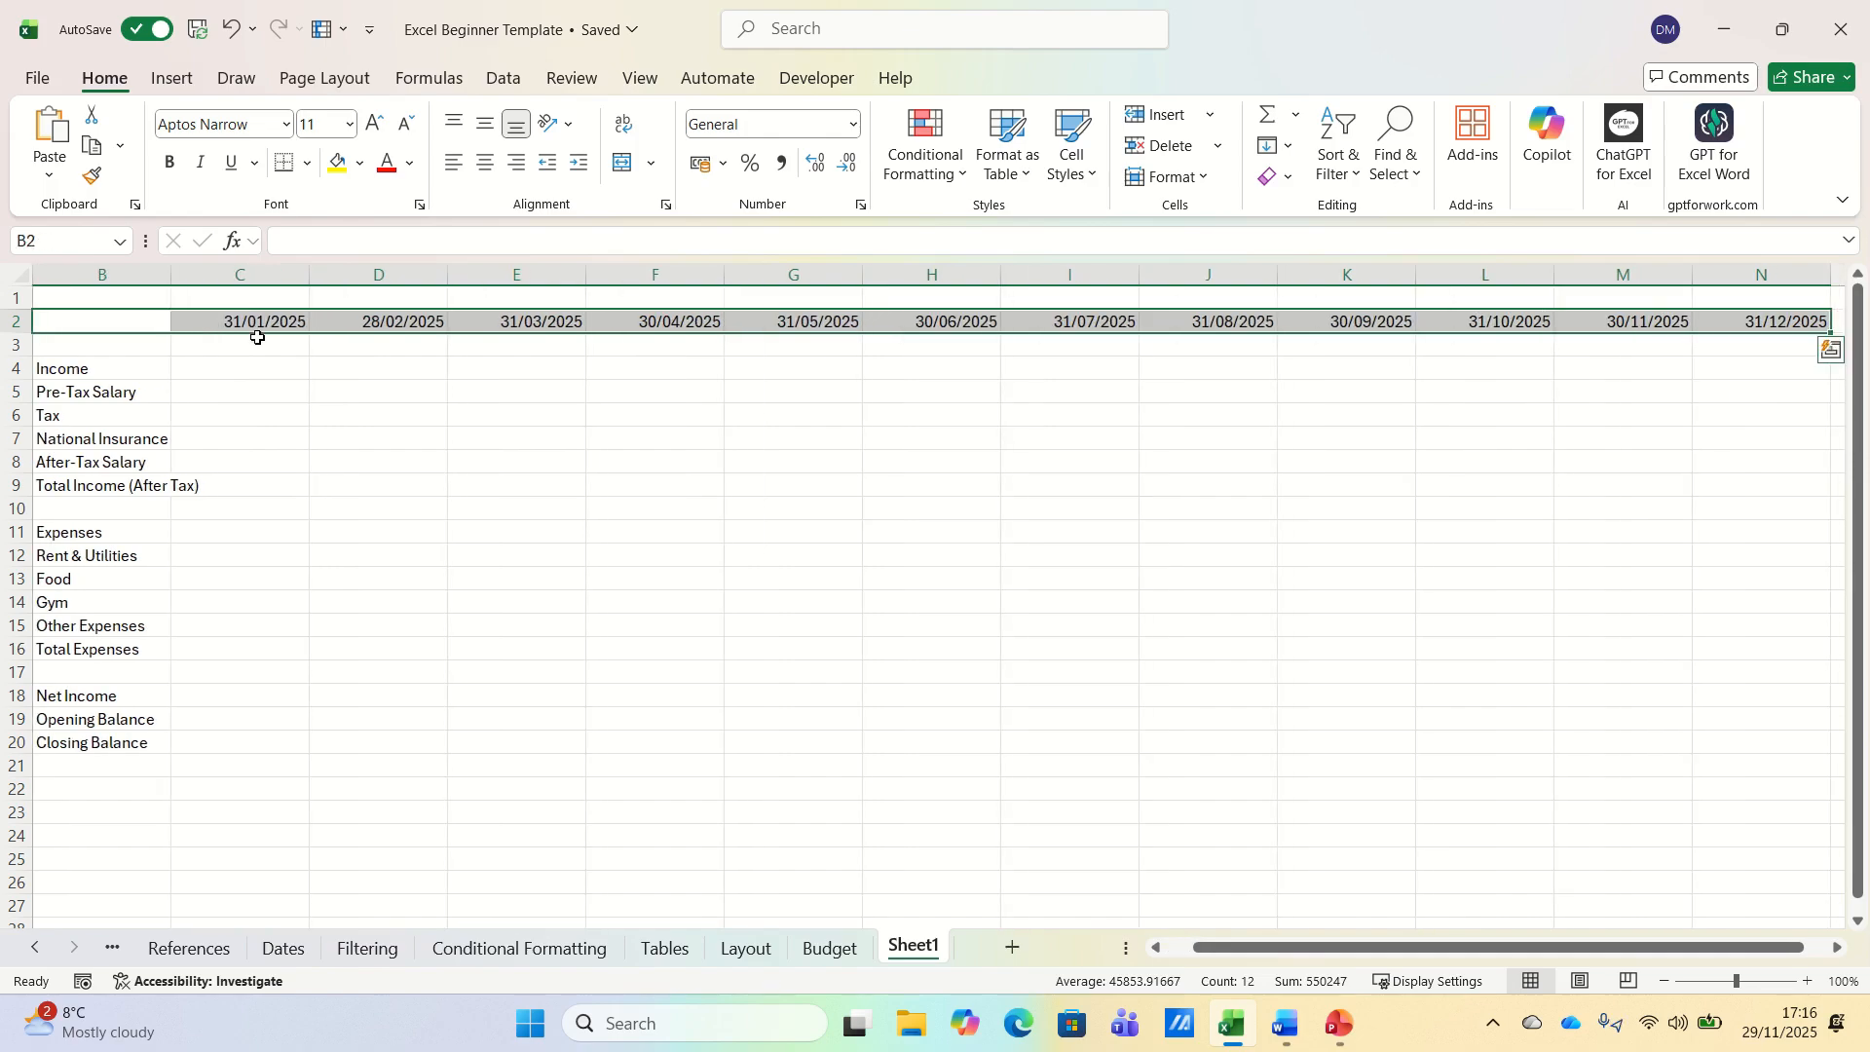
pyautogui.click(1082, 171)
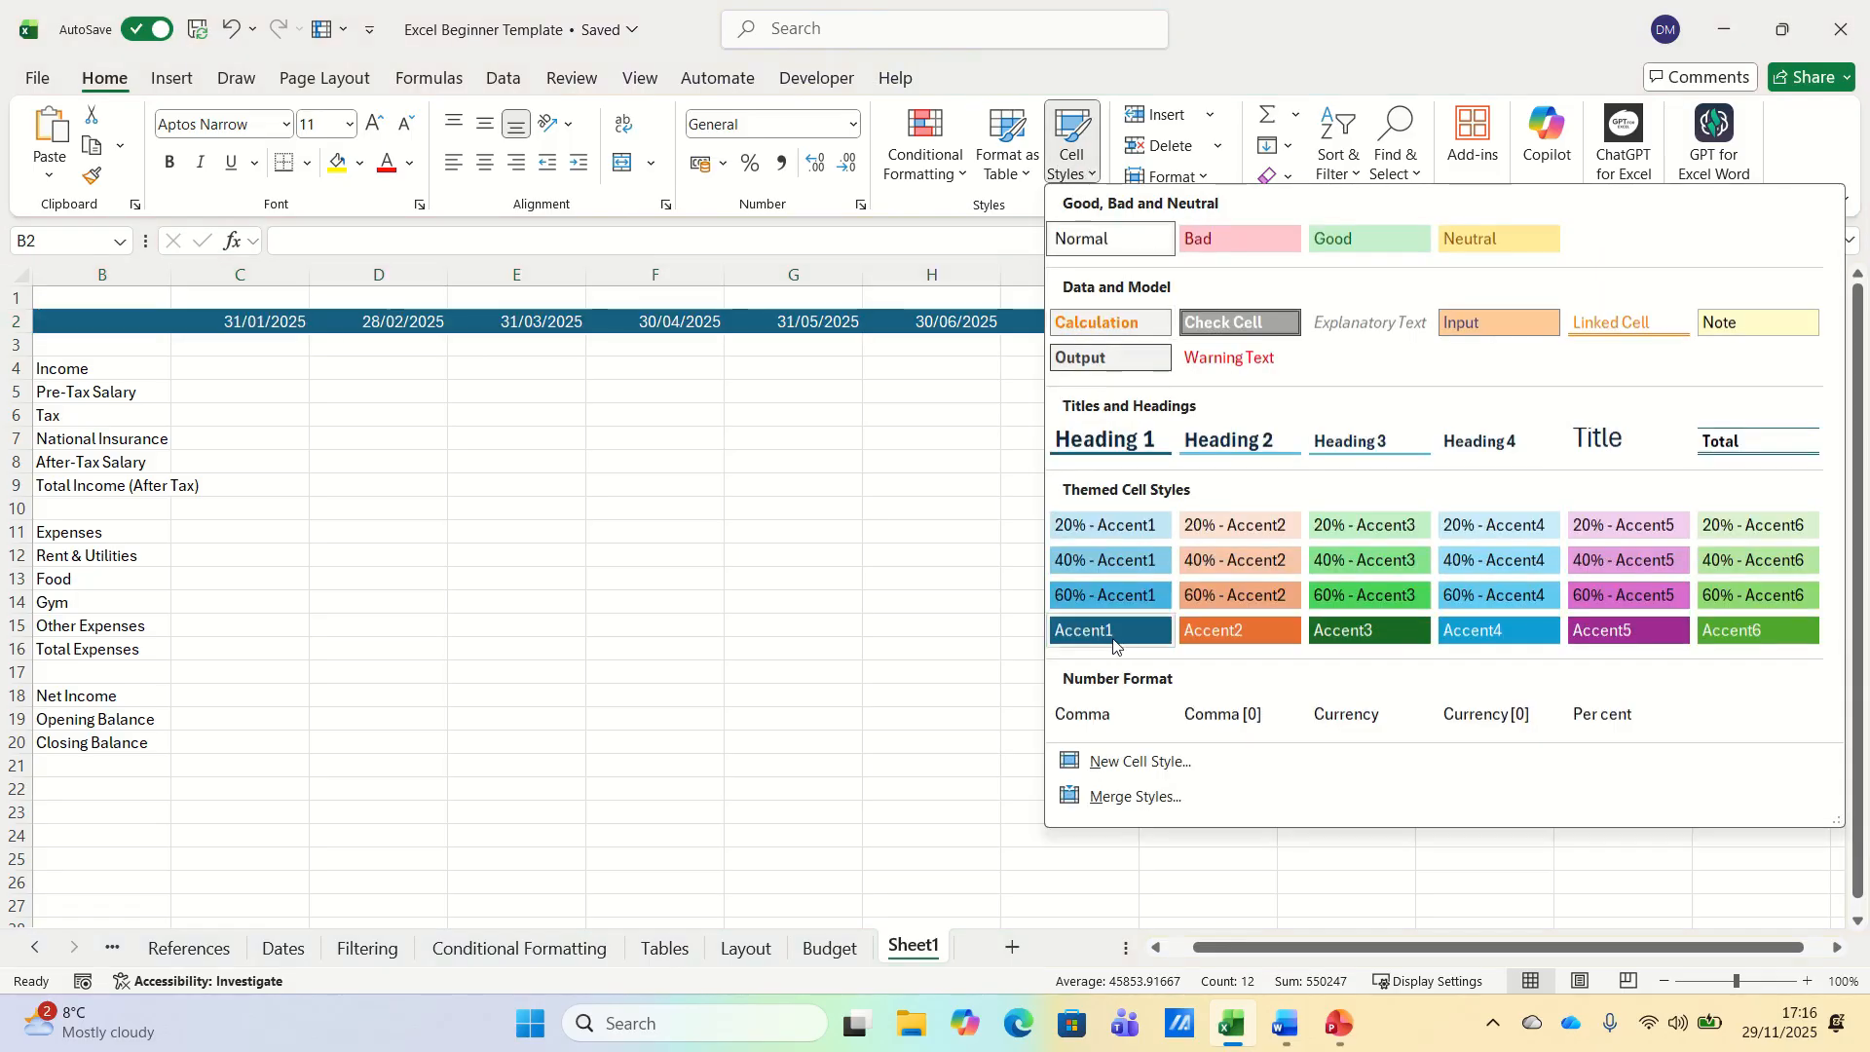
pyautogui.click(1119, 629)
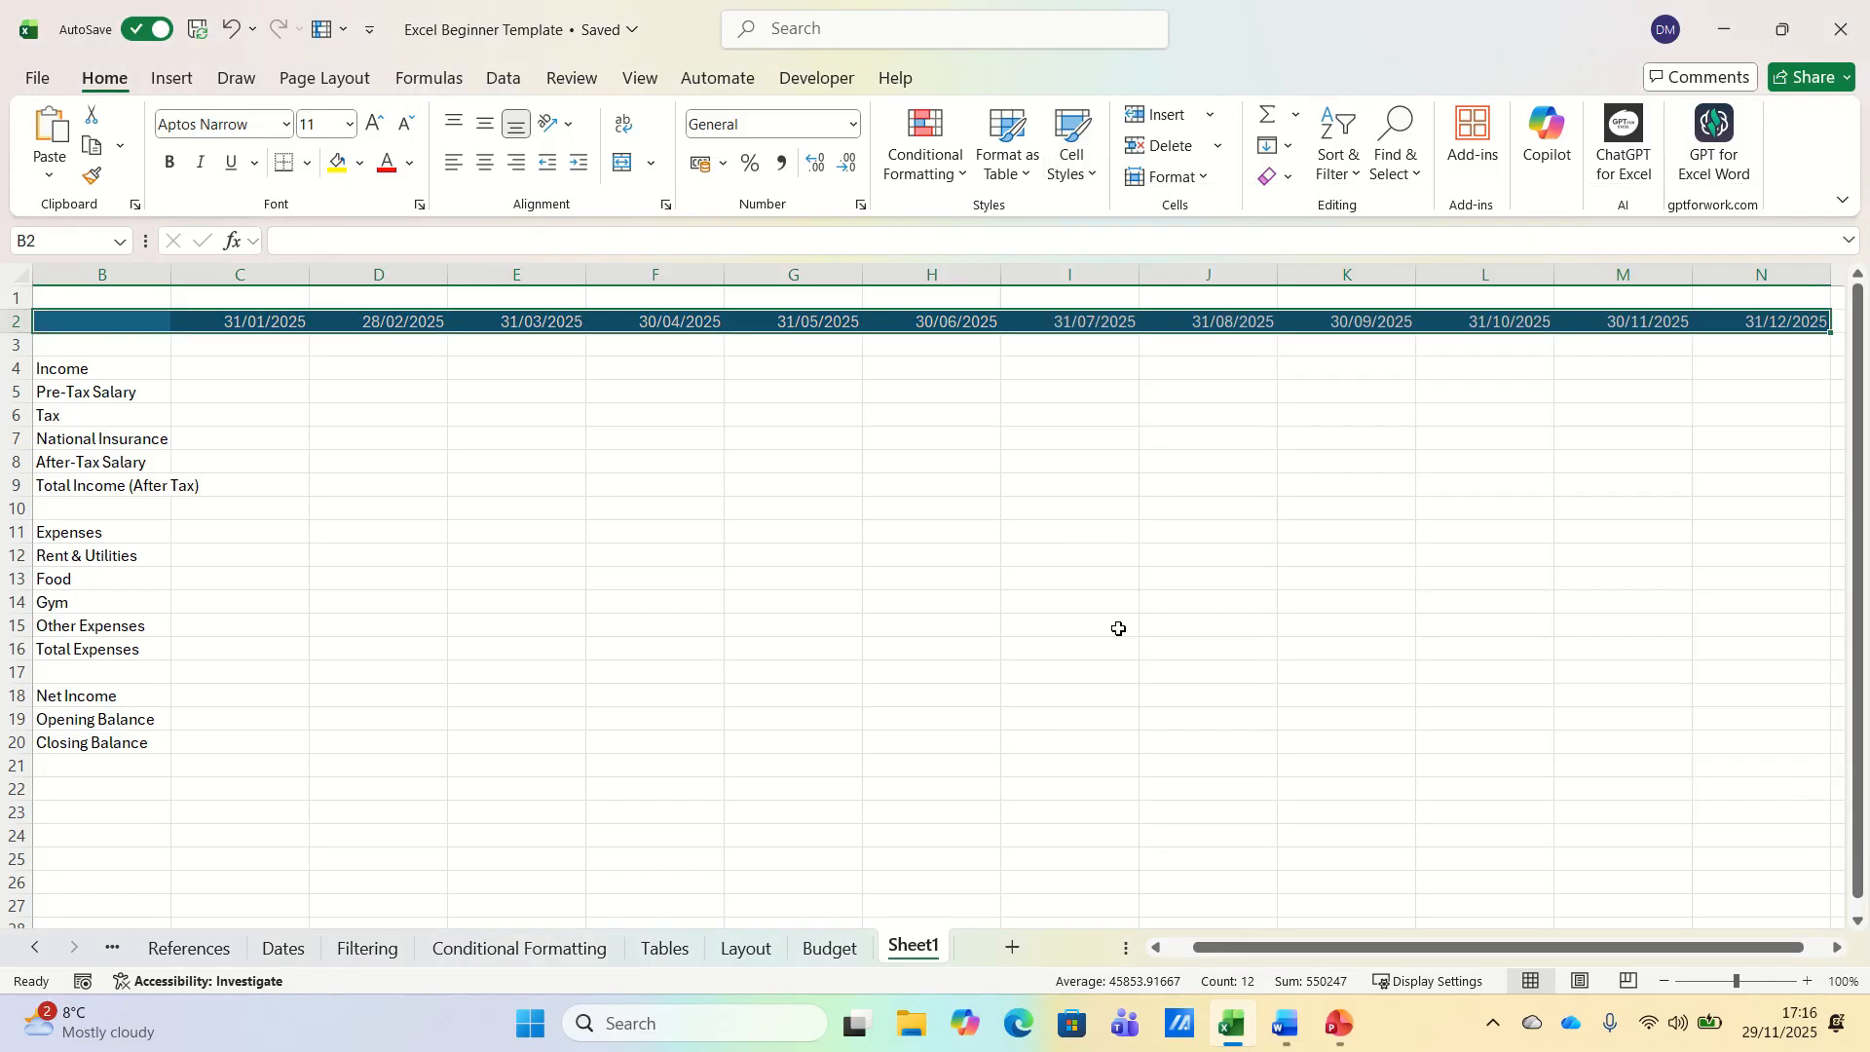
# - Insert two blank rows above row 1 at the top of the sheet
pyautogui.press('Left')
pyautogui.press('Right')
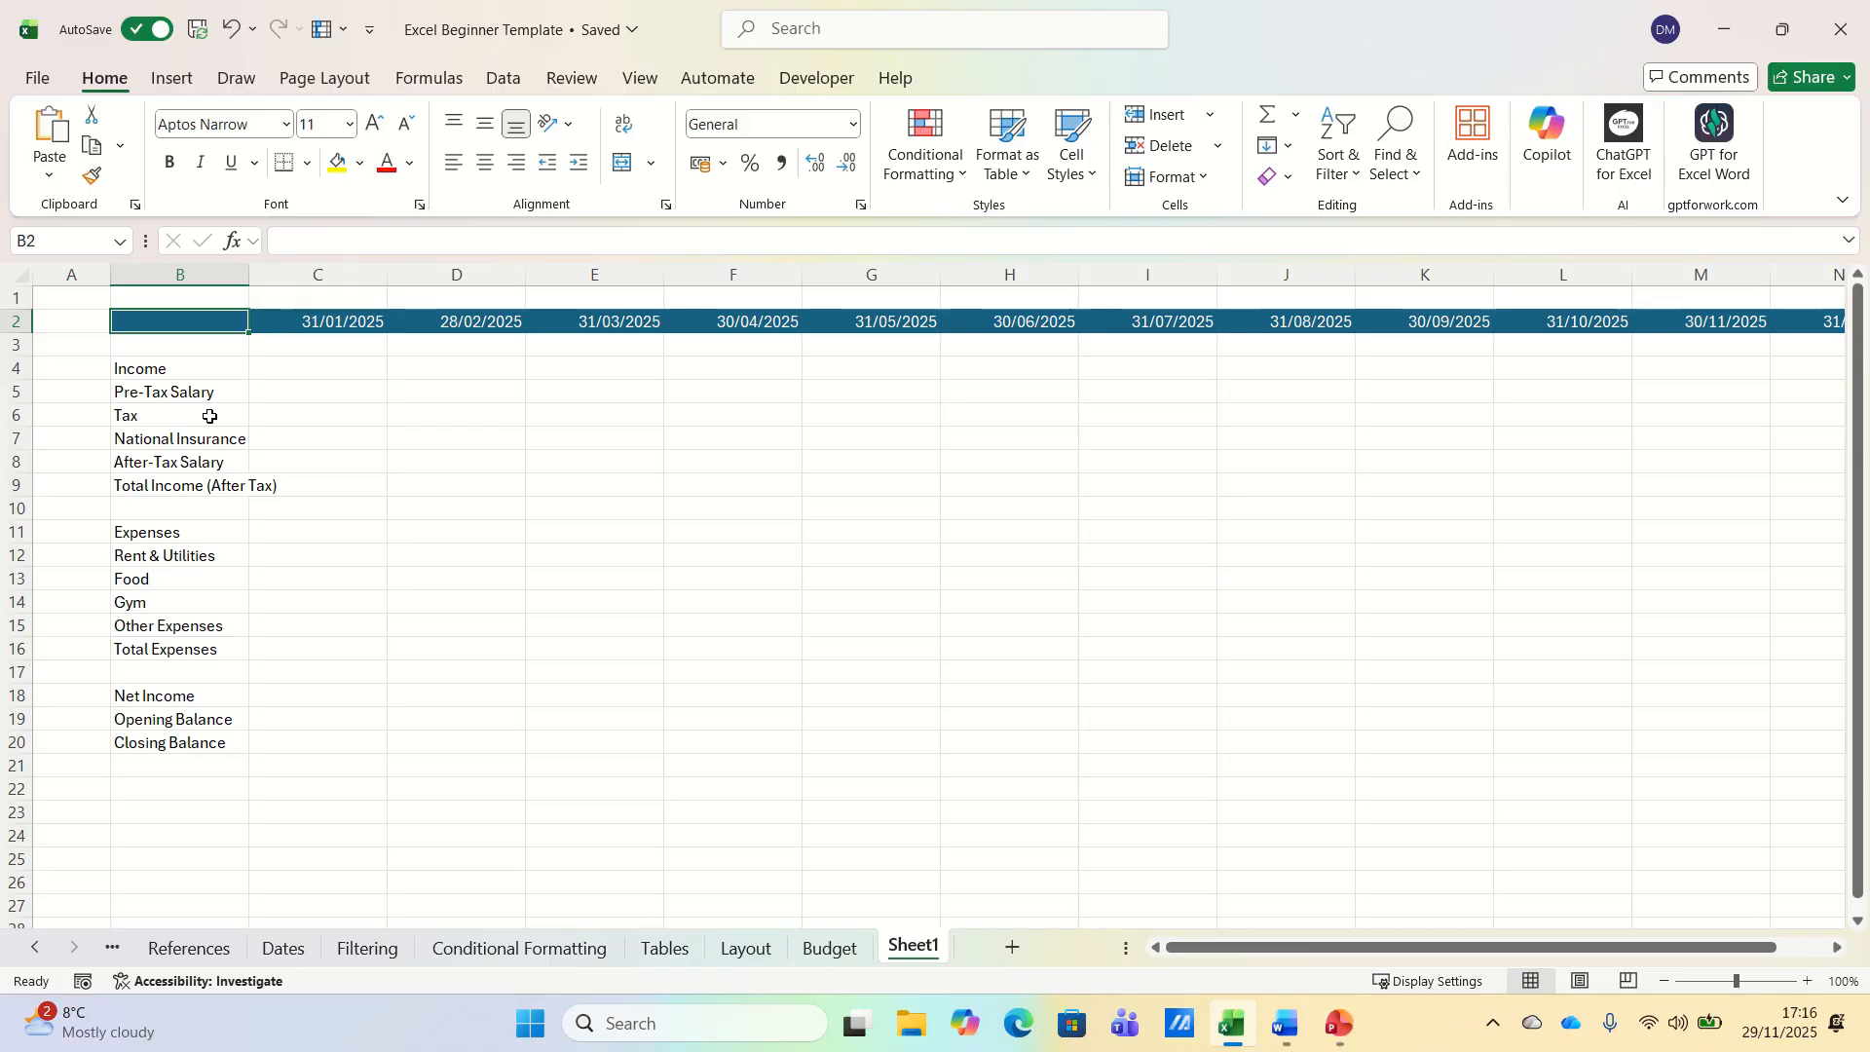
pyautogui.hotkey('shift', 'space')
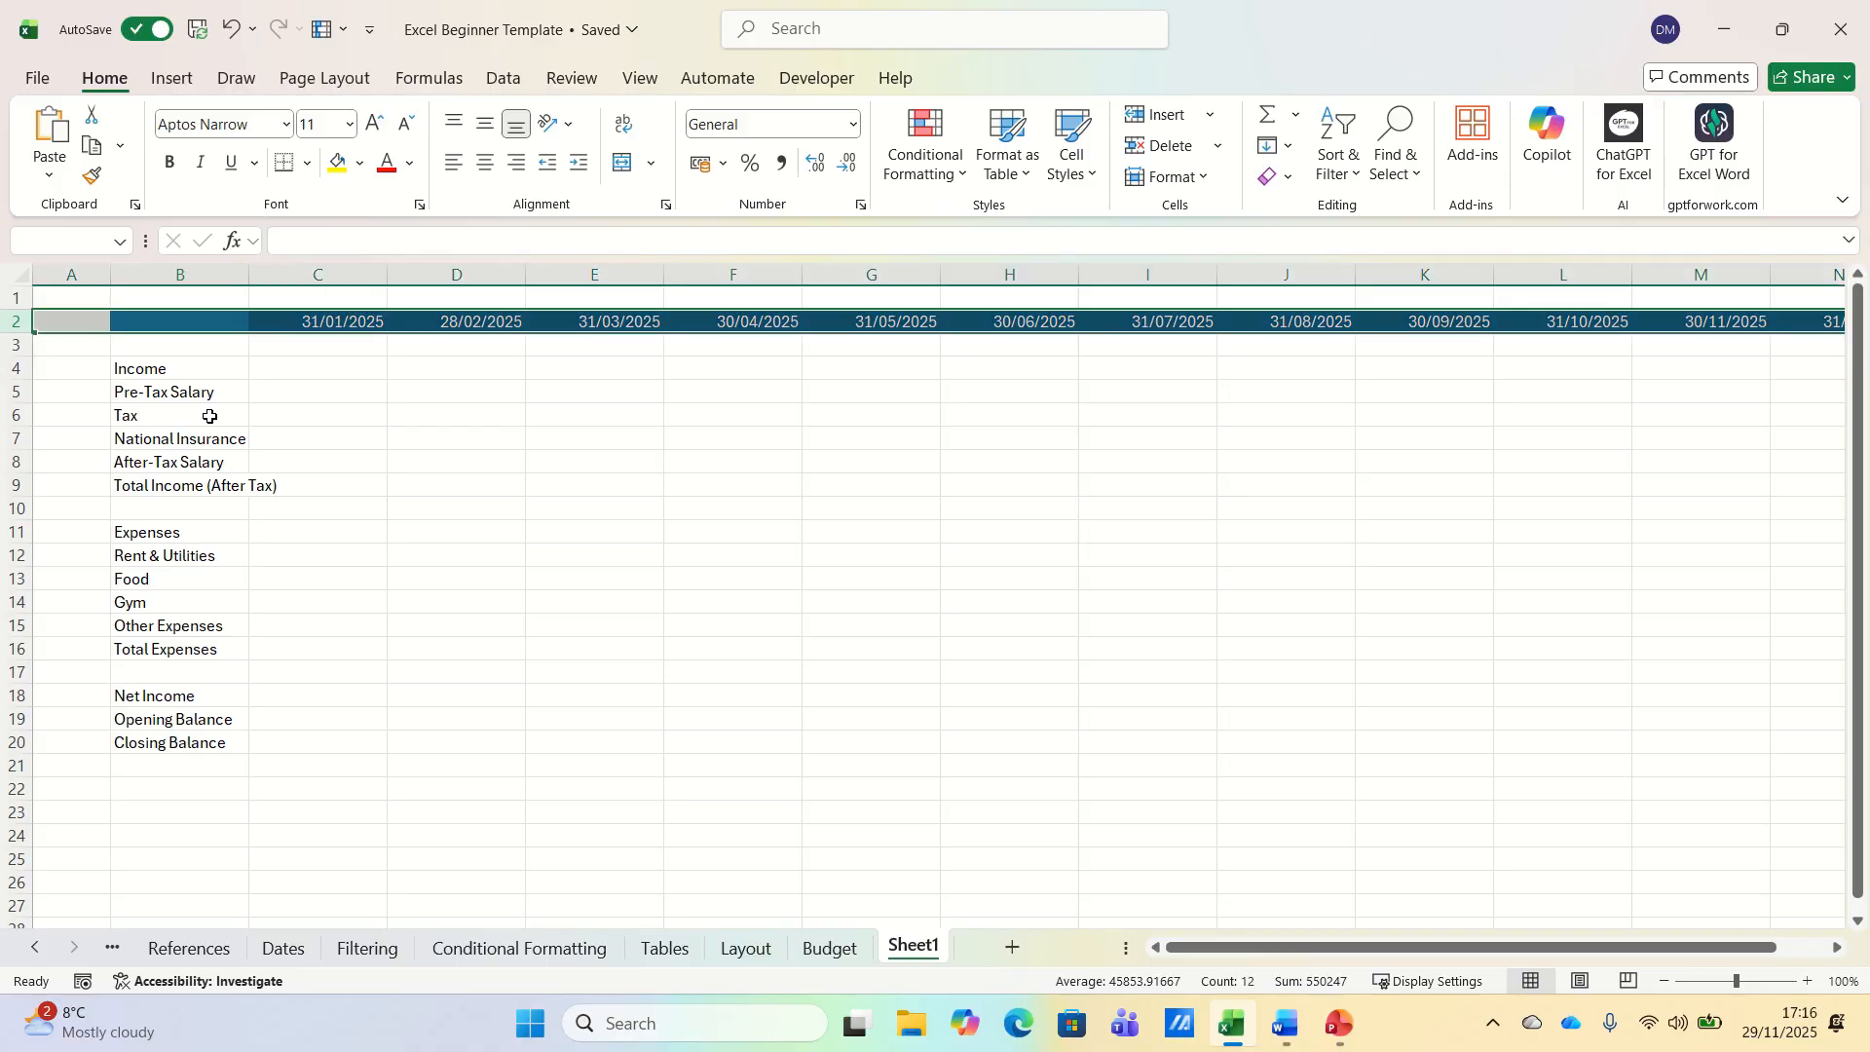
pyautogui.press('Up')
pyautogui.hotkey('shift', 'space')
pyautogui.hotkey('ctrl', 'shift', '+')
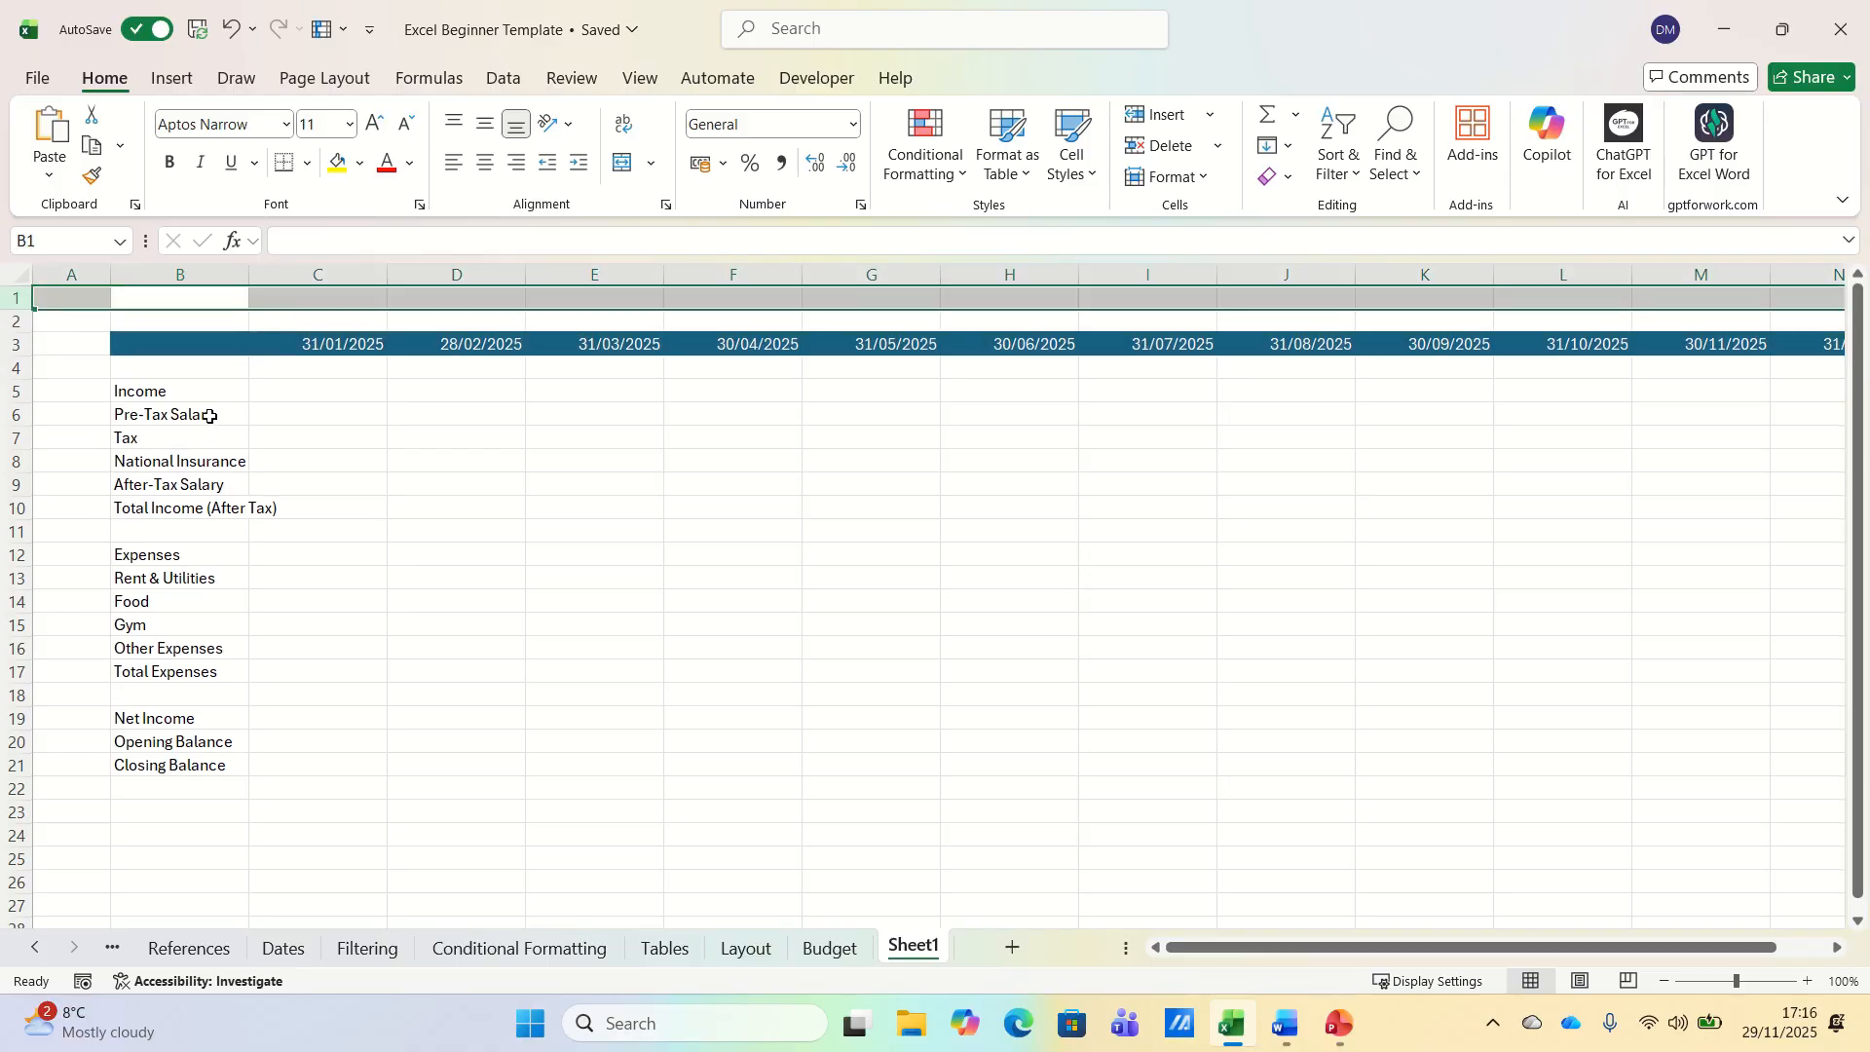
pyautogui.hotkey('ctrl', 'shift', '+')
# - Enter the label Current Month in B2
pyautogui.press('Down')
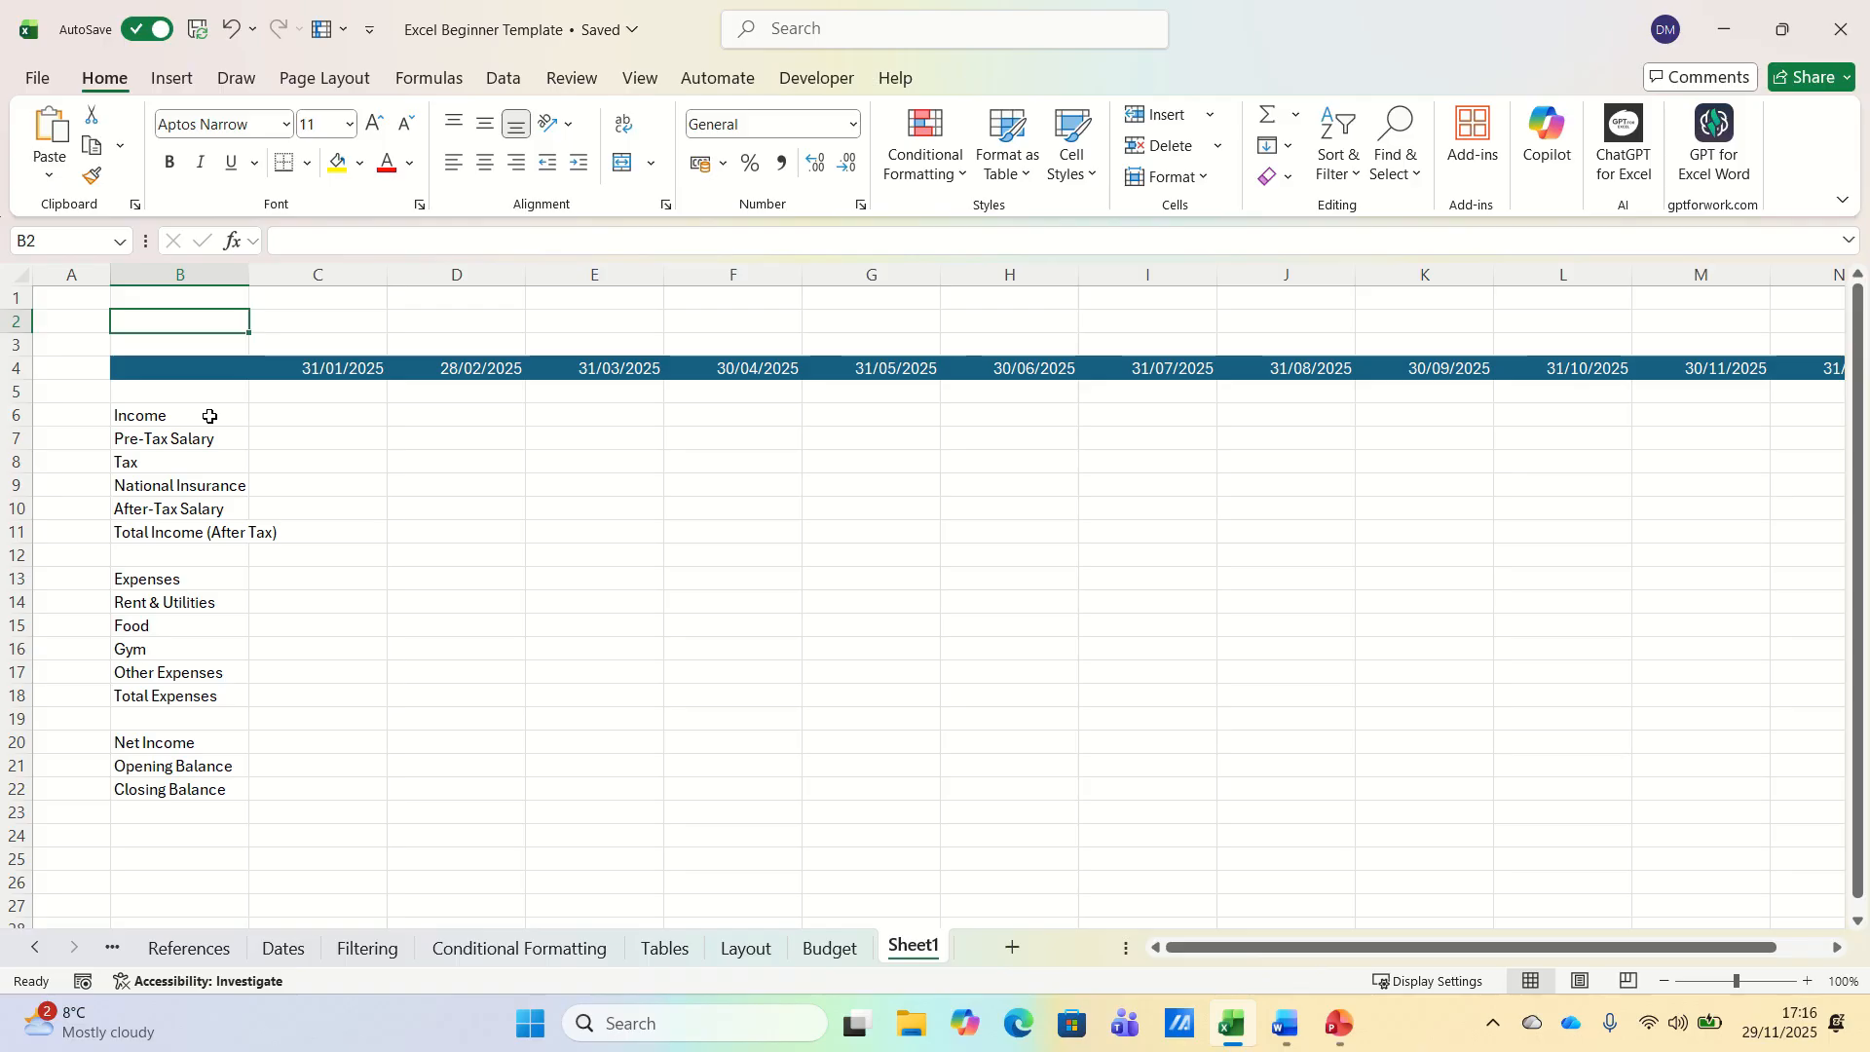
pyautogui.write('Current Month')
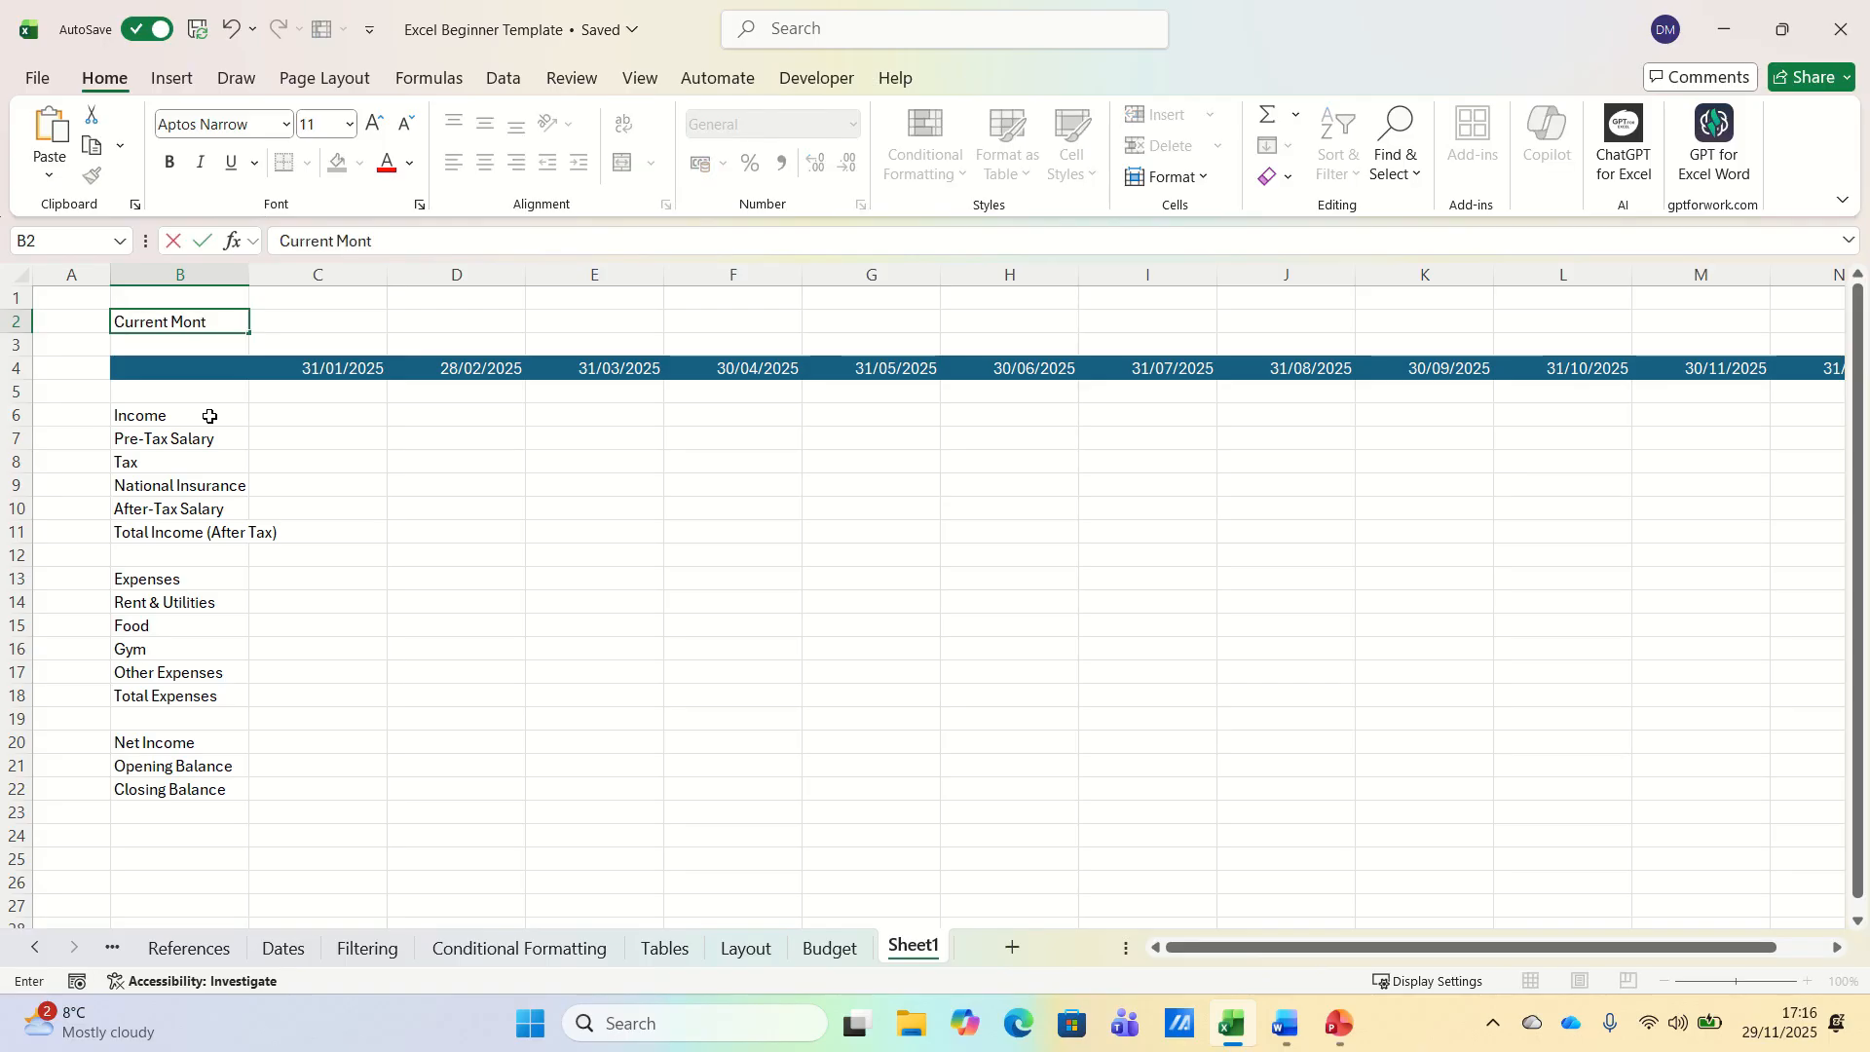
pyautogui.press('Return')
# - Enter the formula =EOMONTH(TODAY(),0) in C2, beside the Current Month label
pyautogui.press('Up')
pyautogui.press('Right')
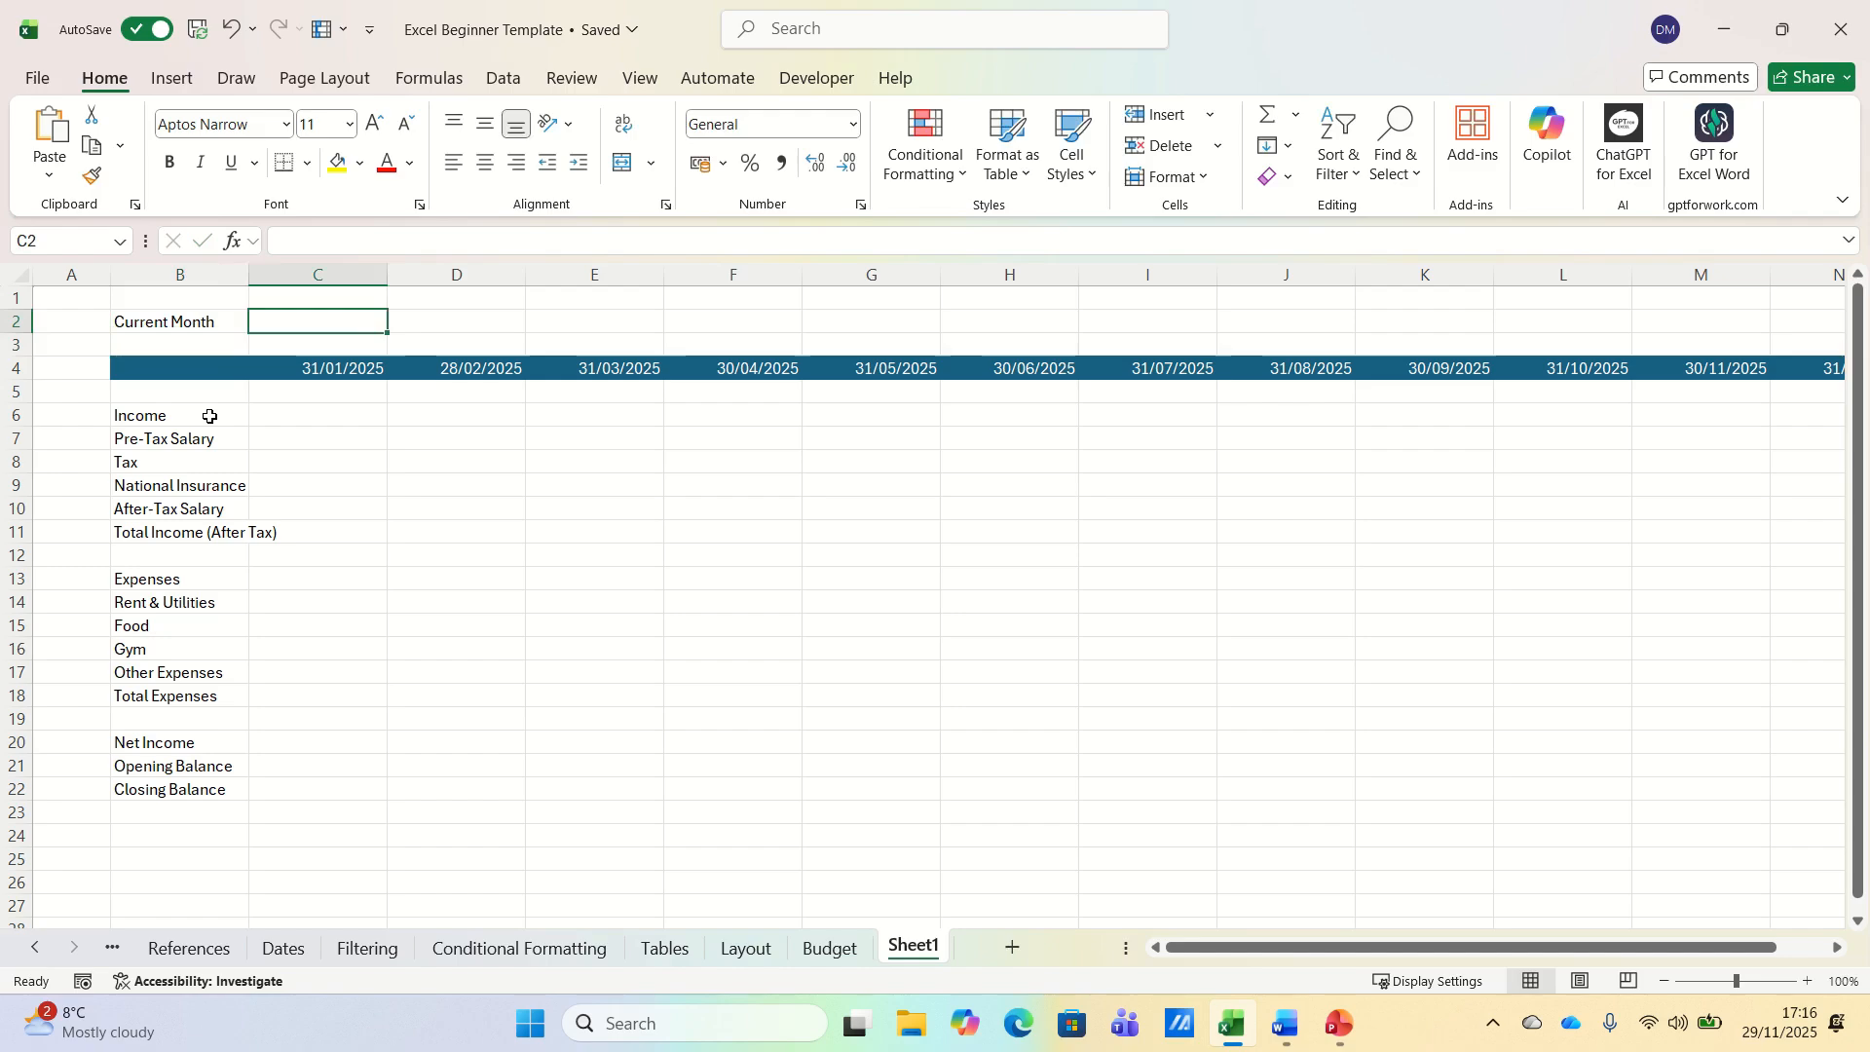
pyautogui.write('=')
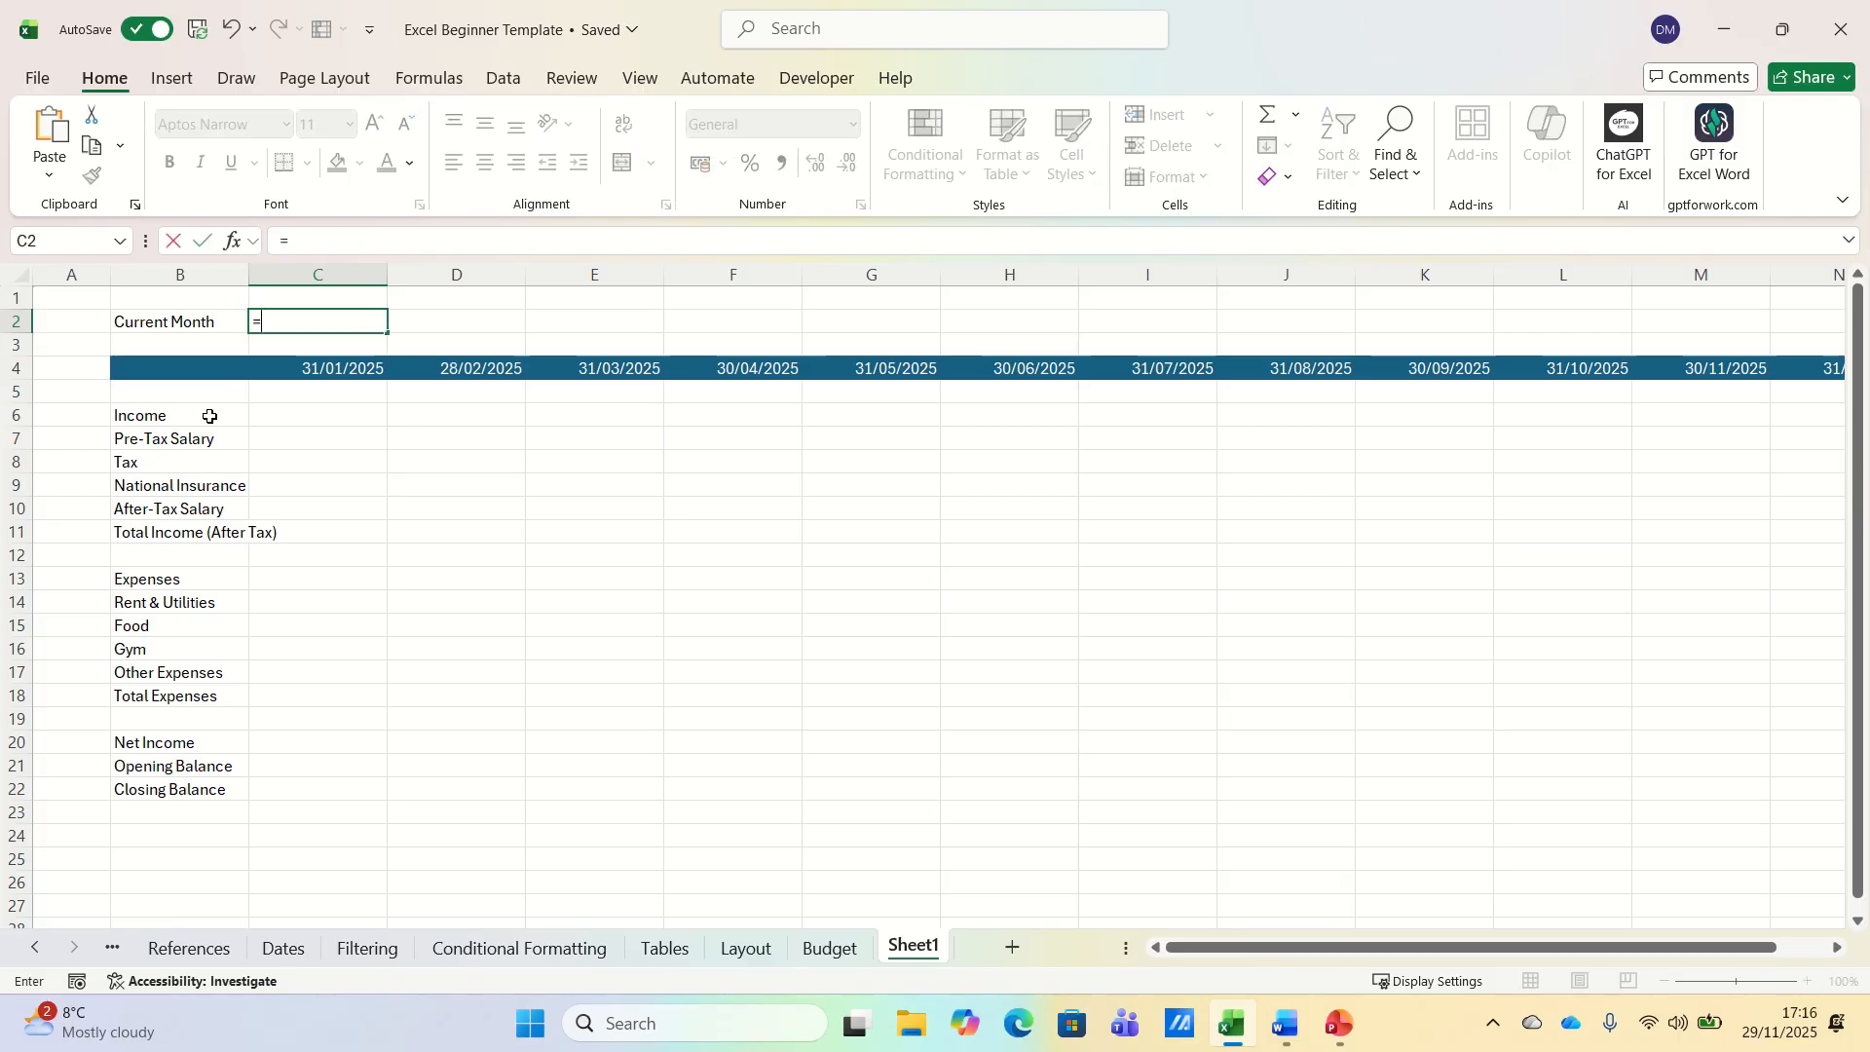
pyautogui.write('eomon')
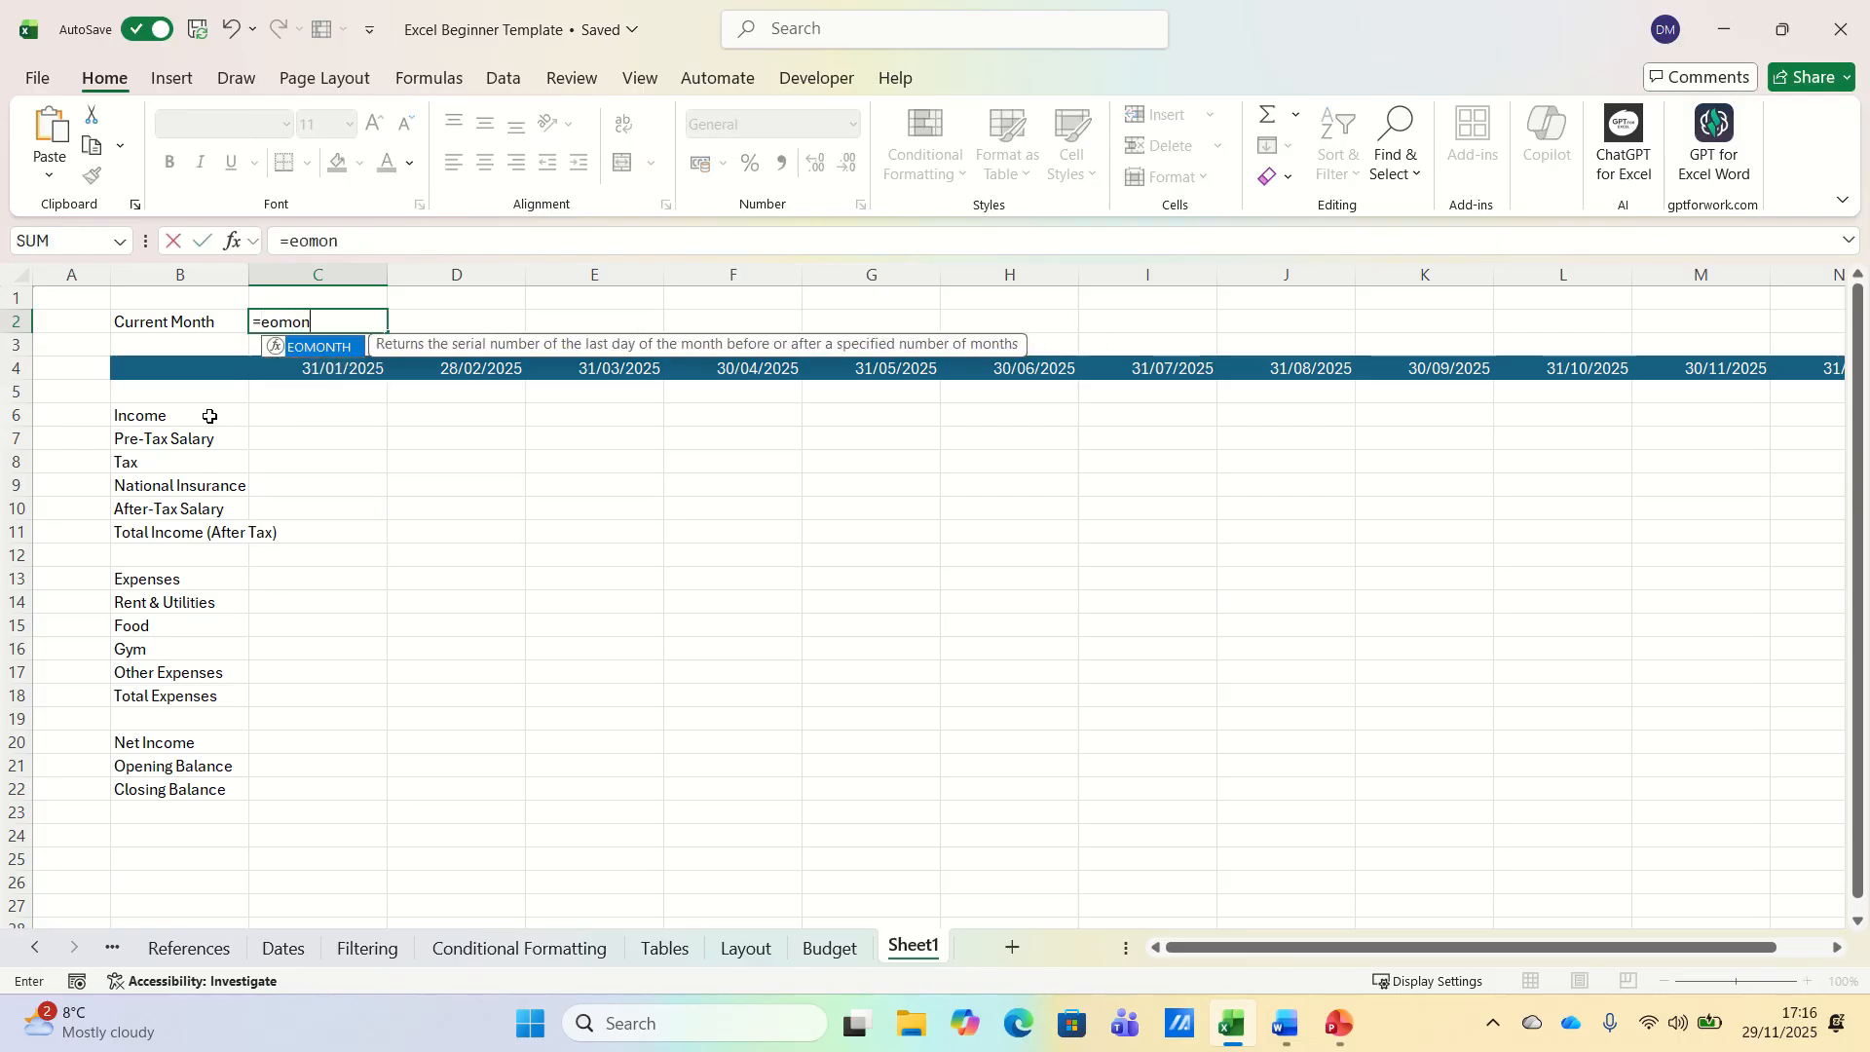
pyautogui.write('th(today')
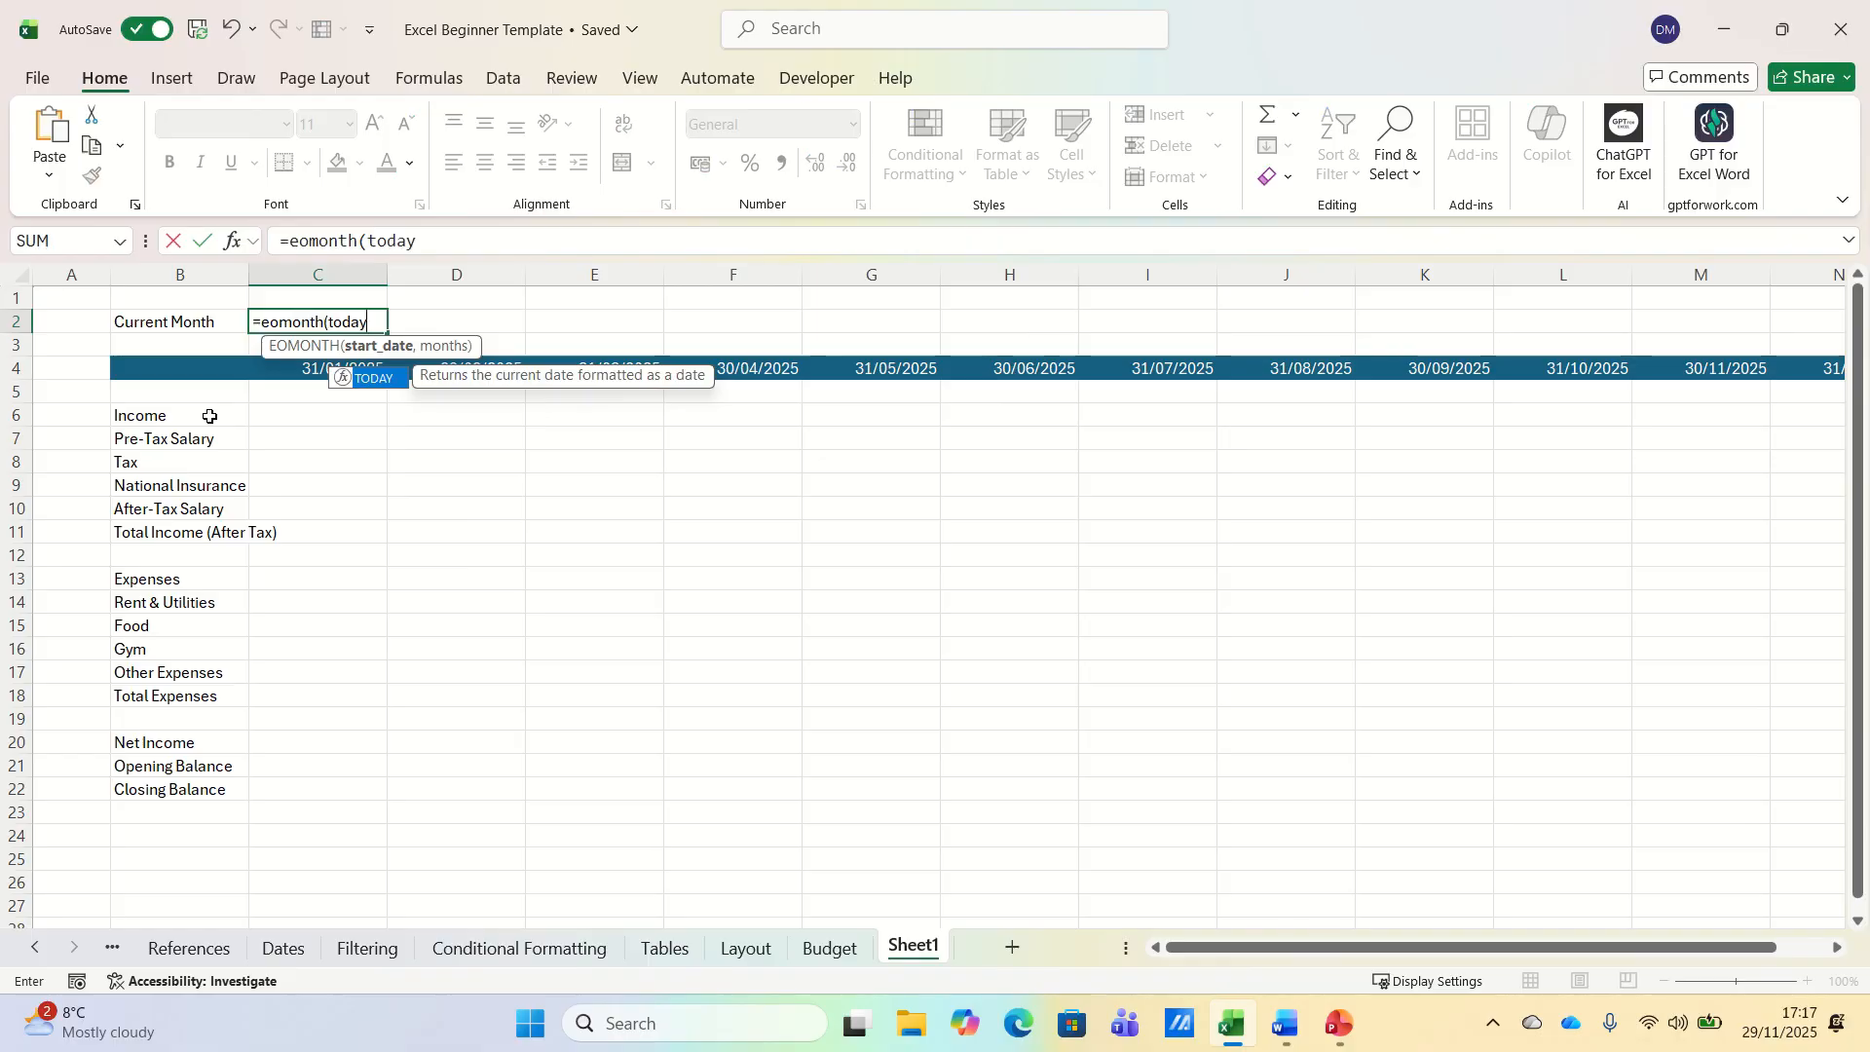
pyautogui.write('(),0')
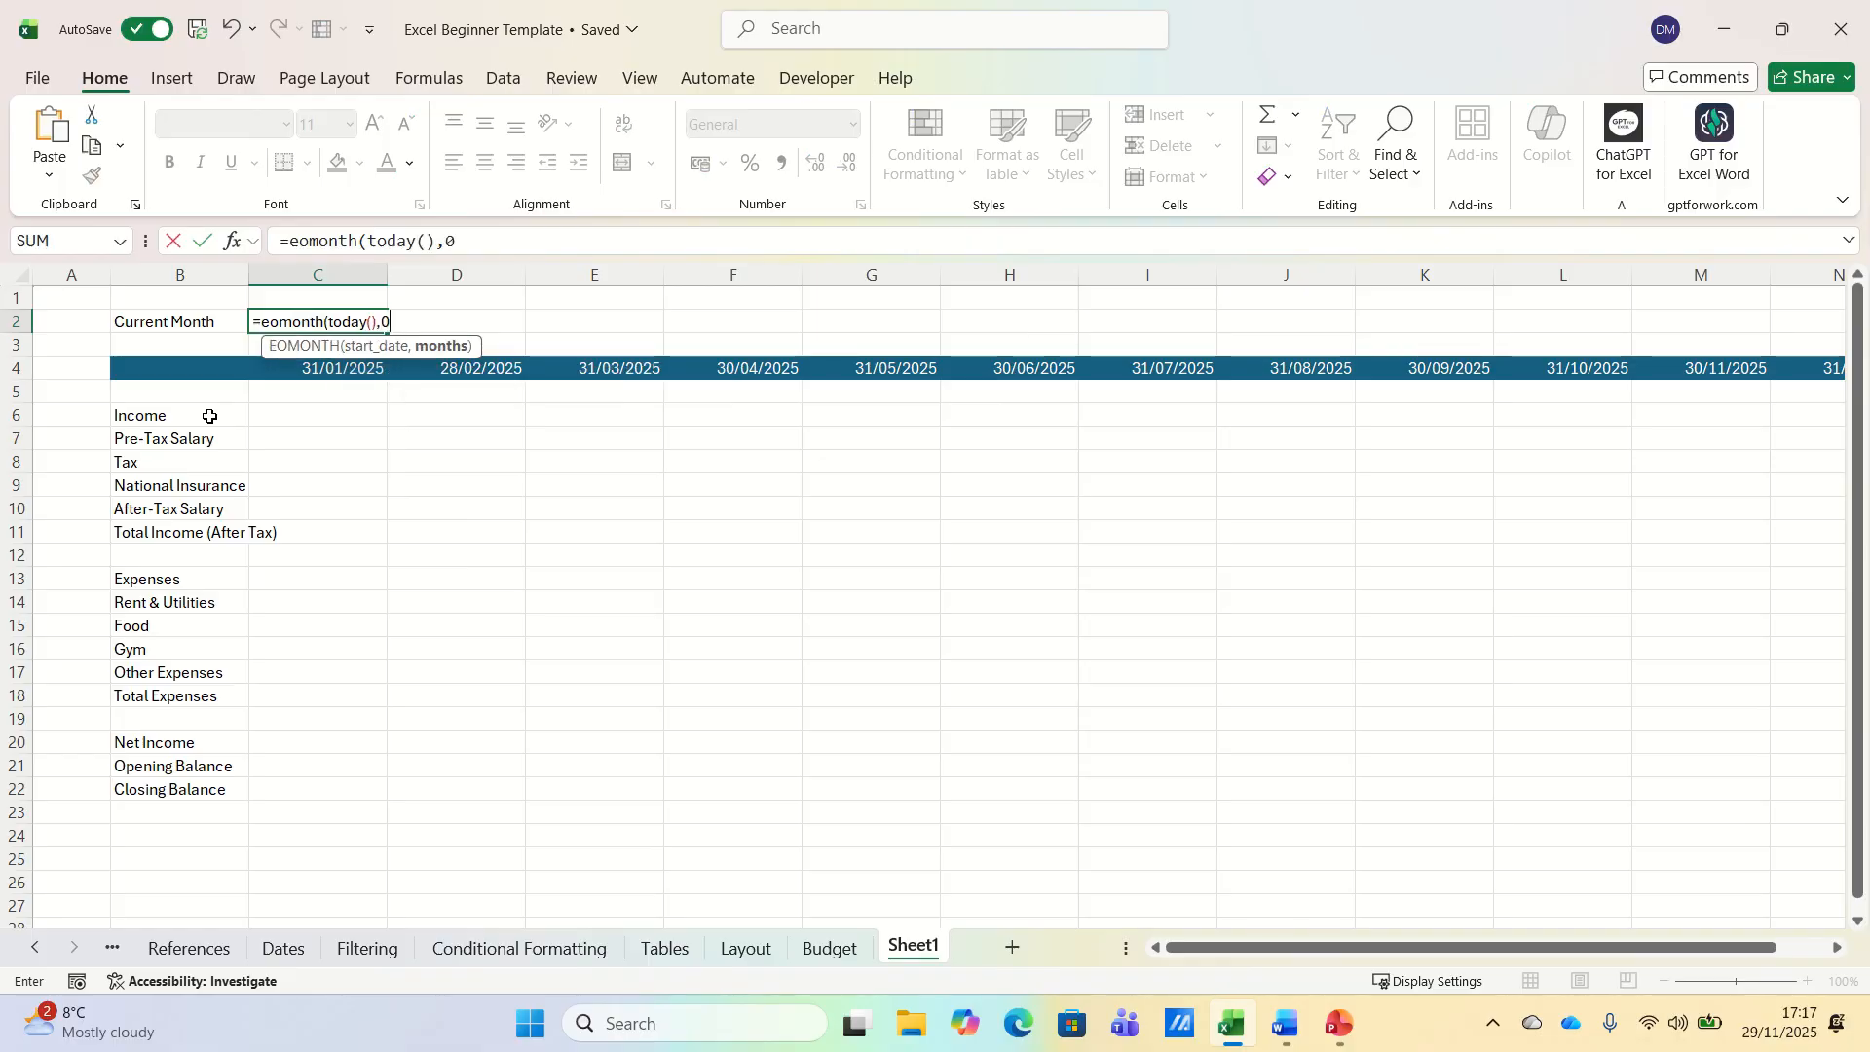
pyautogui.hotkey('ctrl', 'Return')
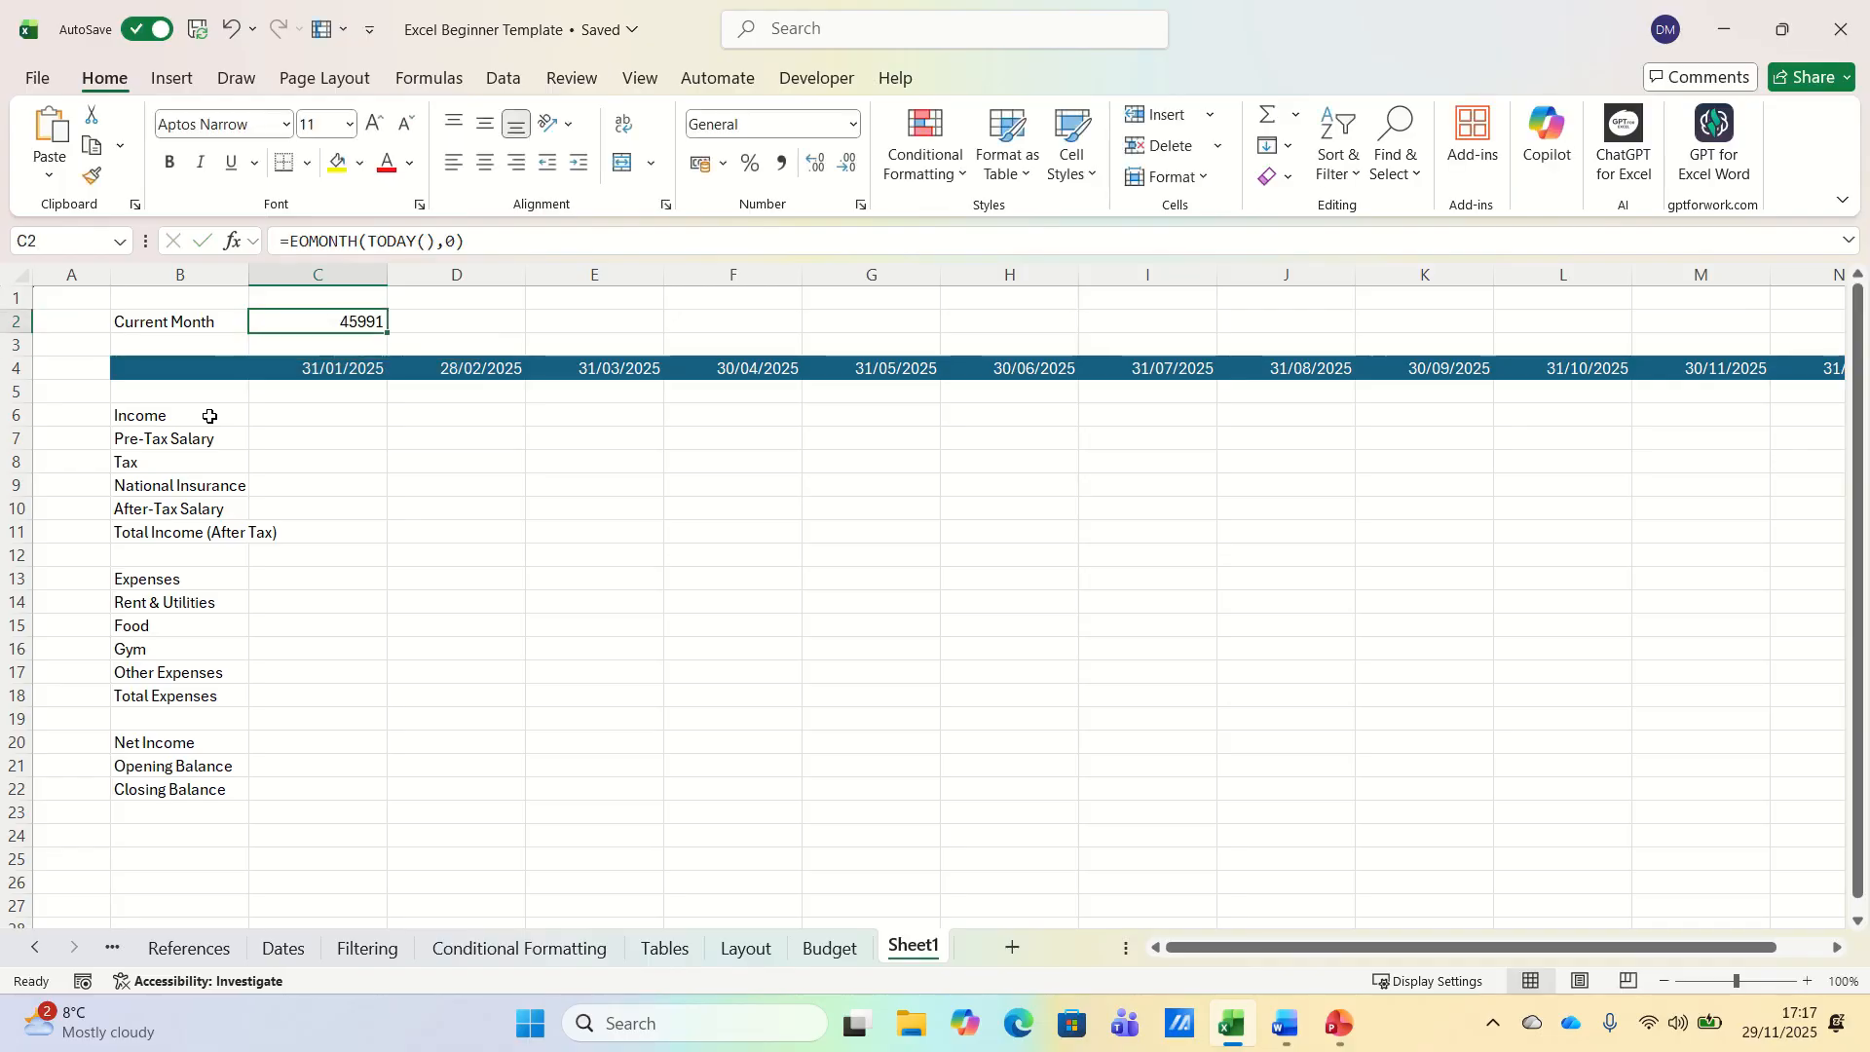
# - Format the current month value in C2 with the Date number format *14/03/2012
pyautogui.hotkey('ctrl', '1')
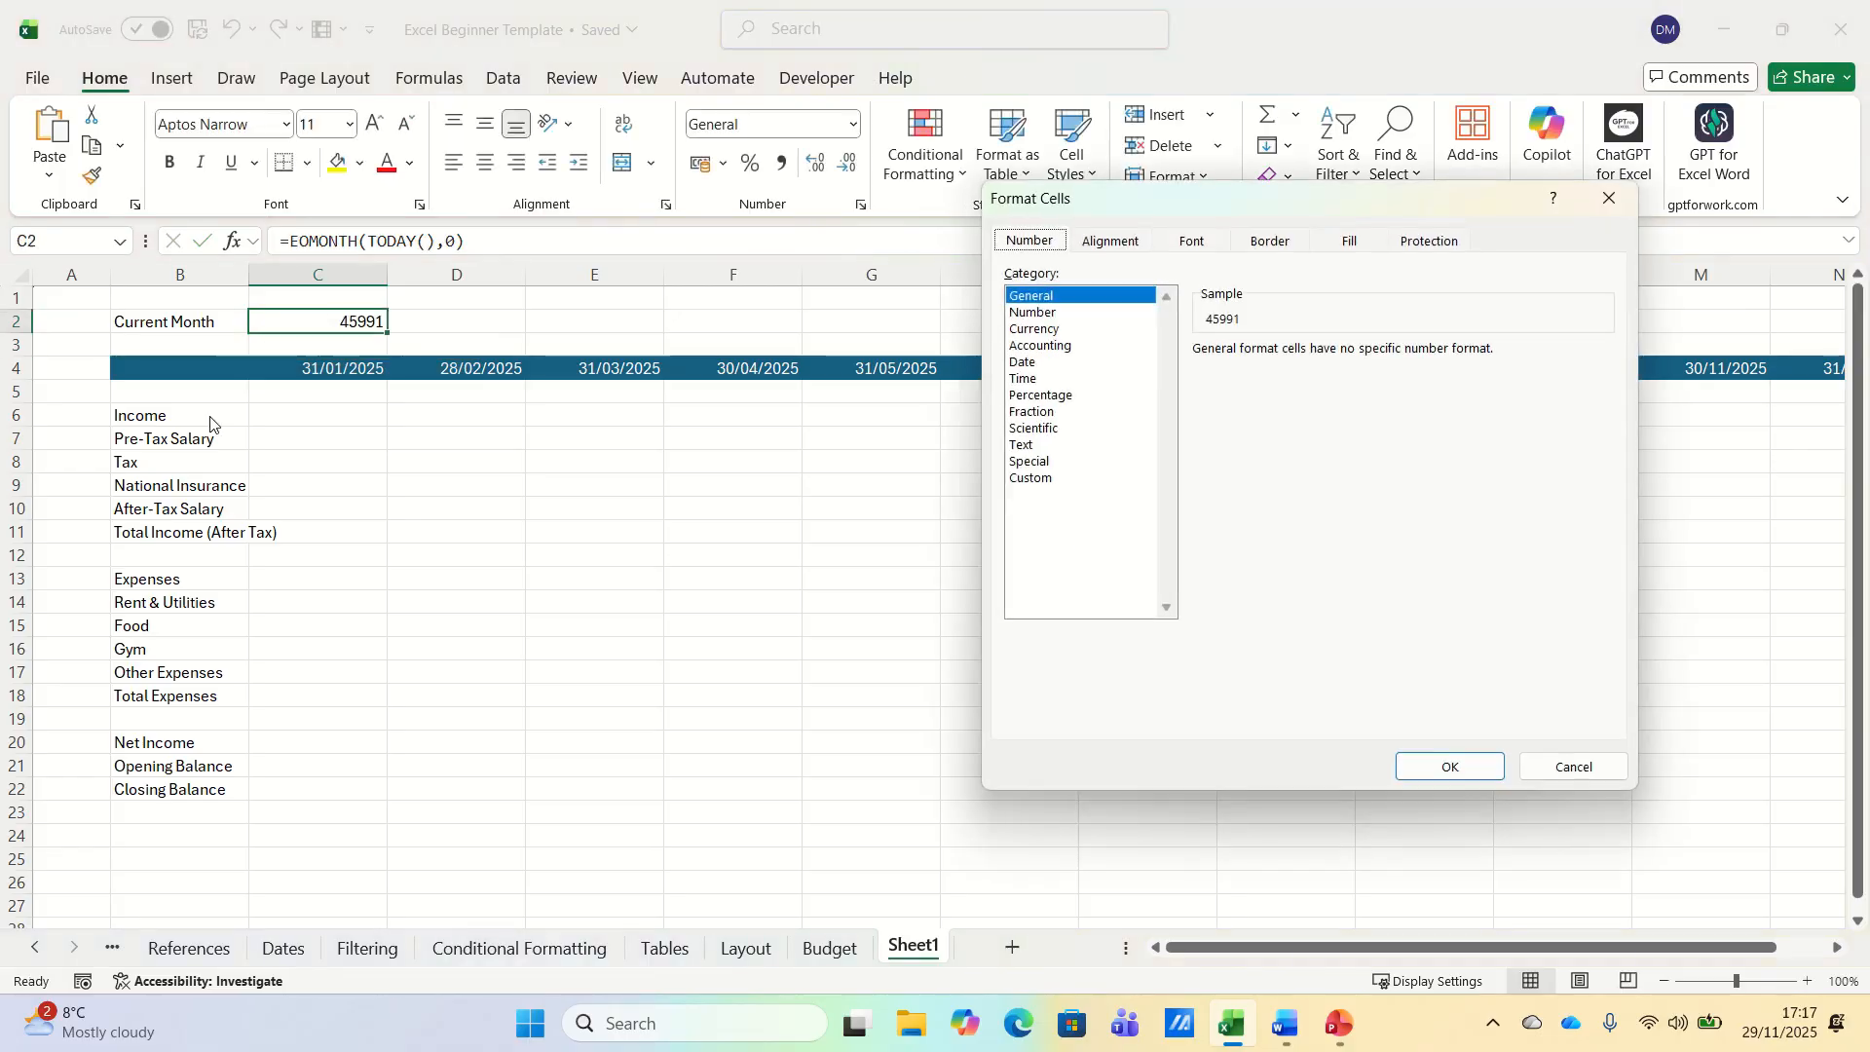
pyautogui.click(1027, 363)
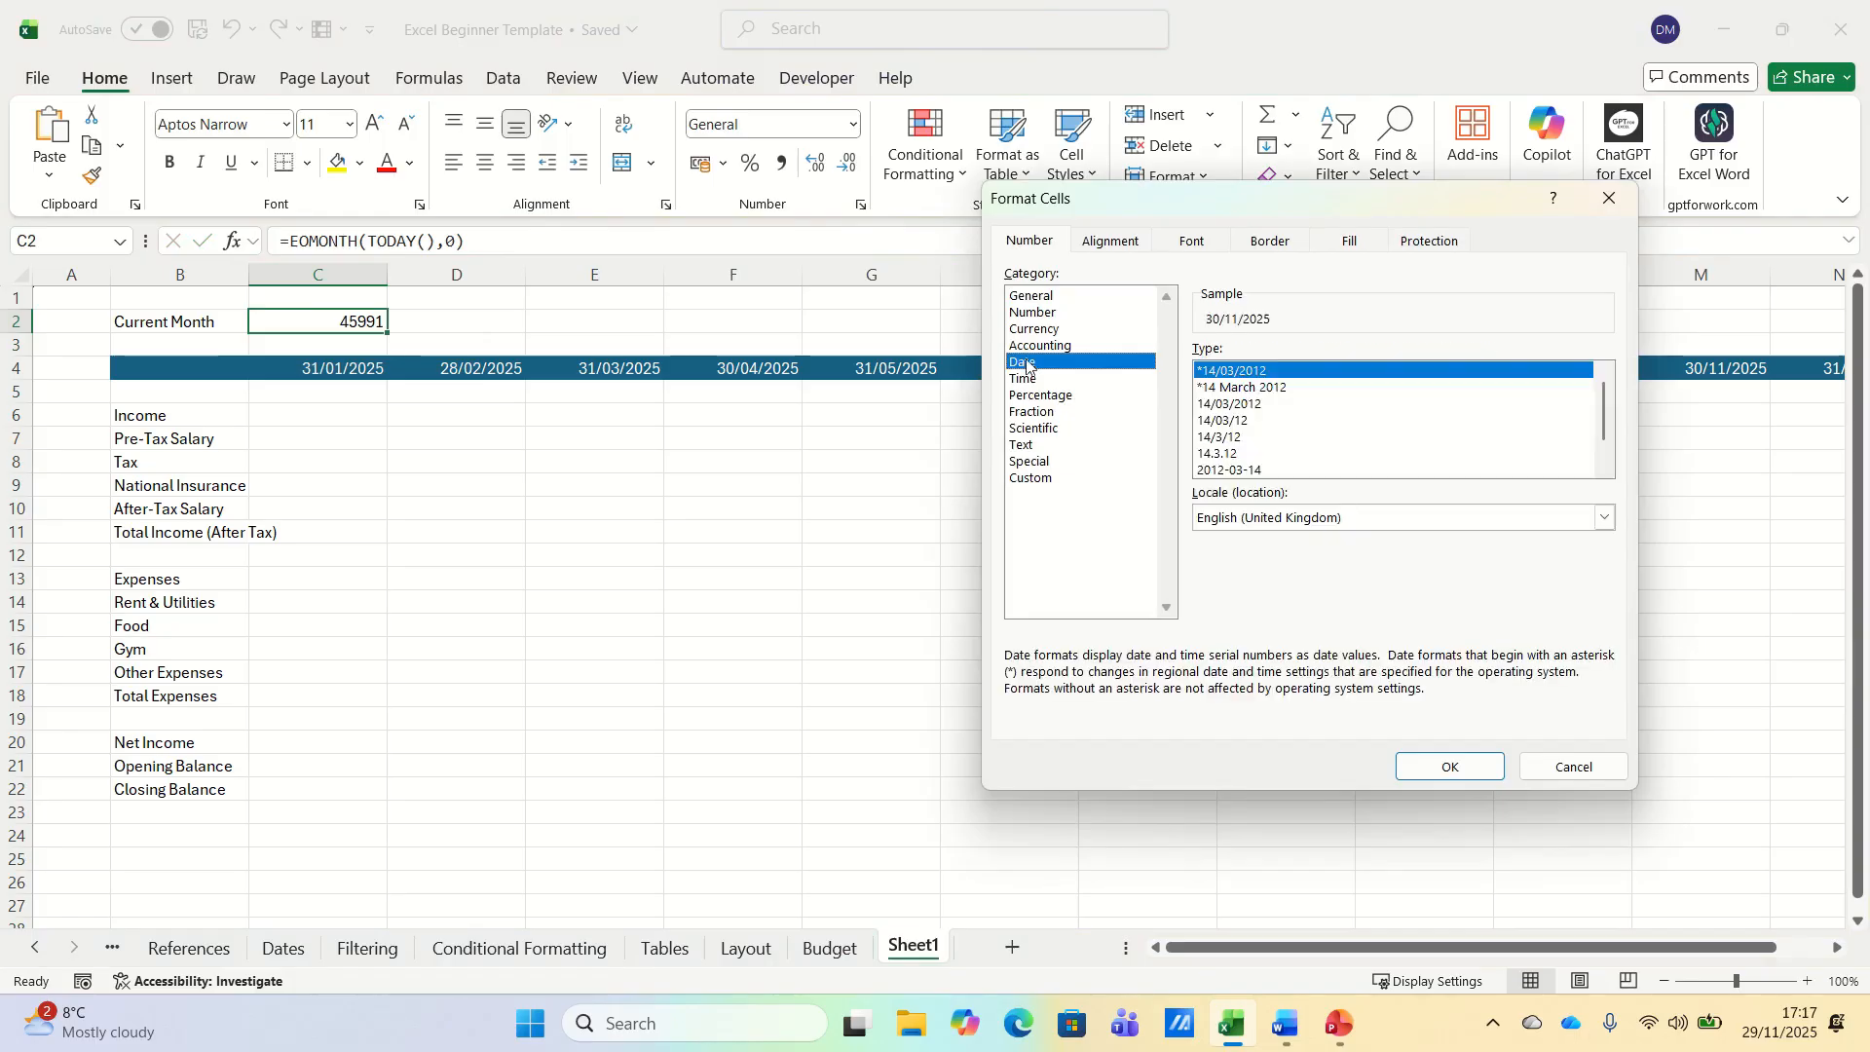
pyautogui.press('Return')
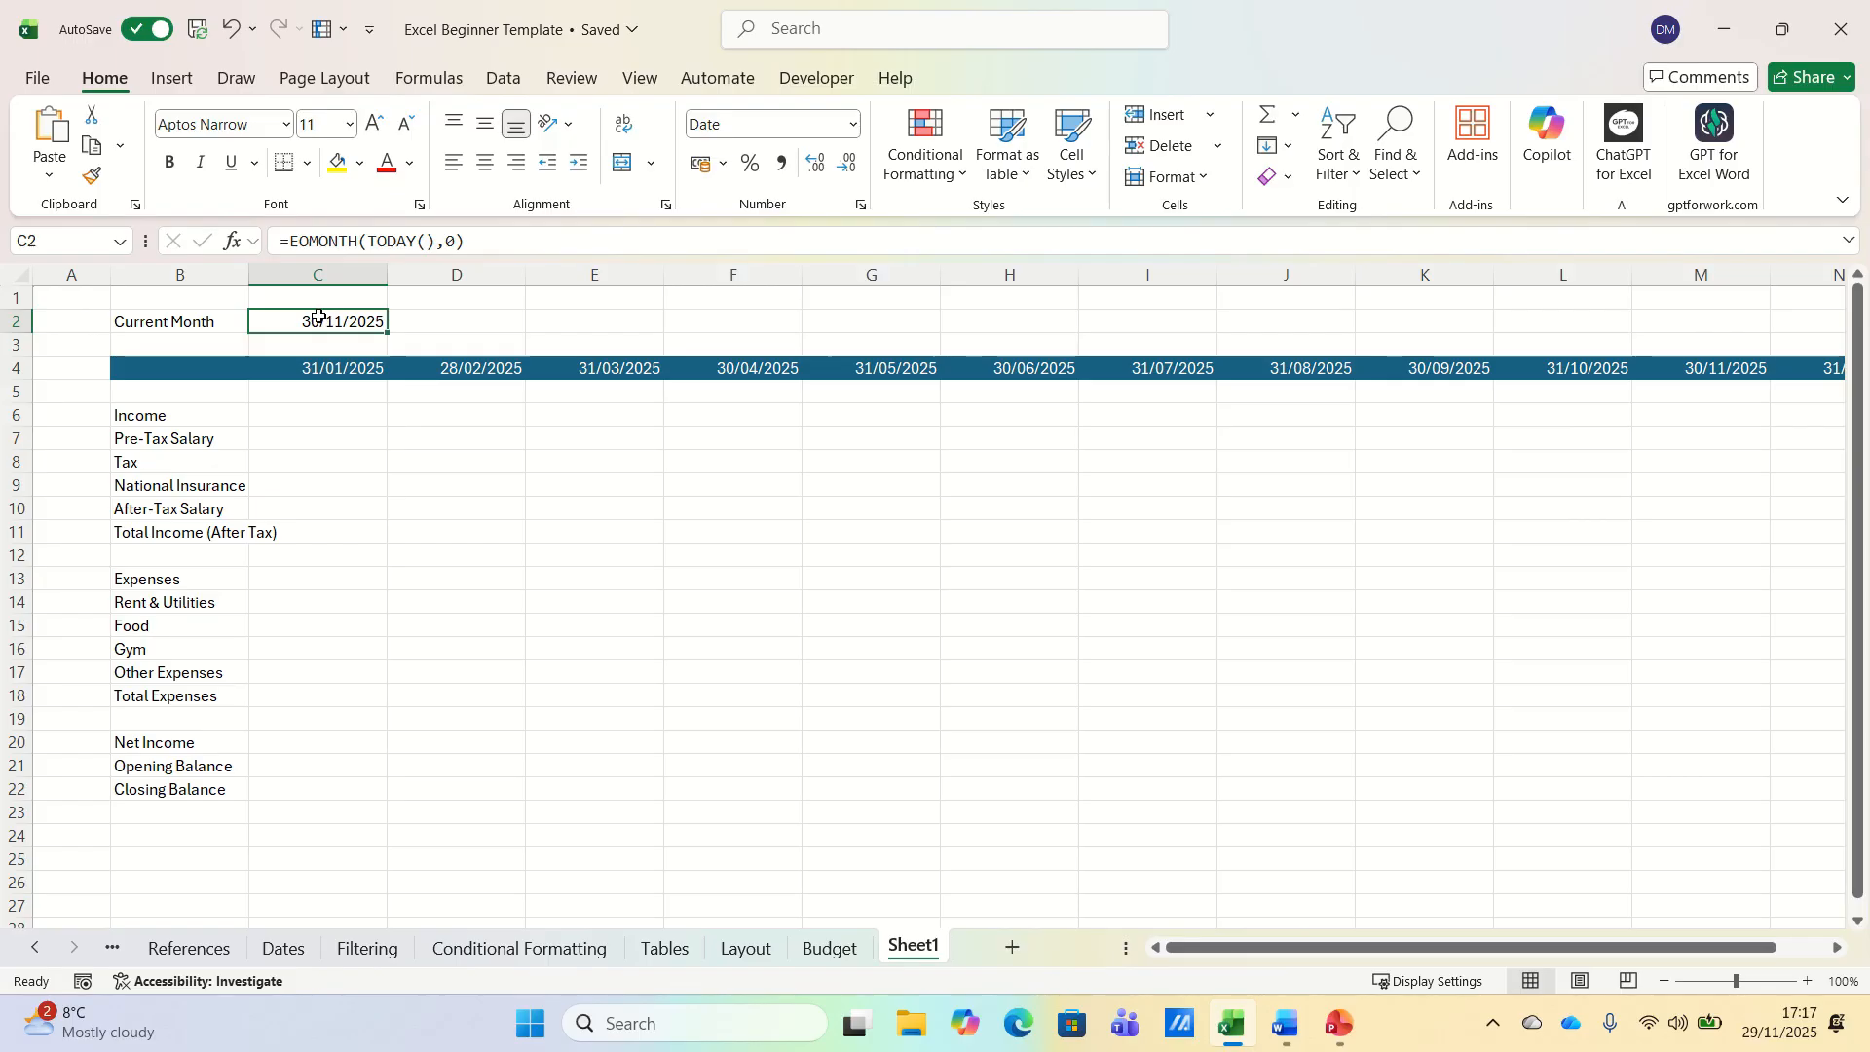
# - Add a formula-based conditional formatting rule =B4=$C$2 to the date header row, B4 to N4, without setting a format
pyautogui.click(166, 374)
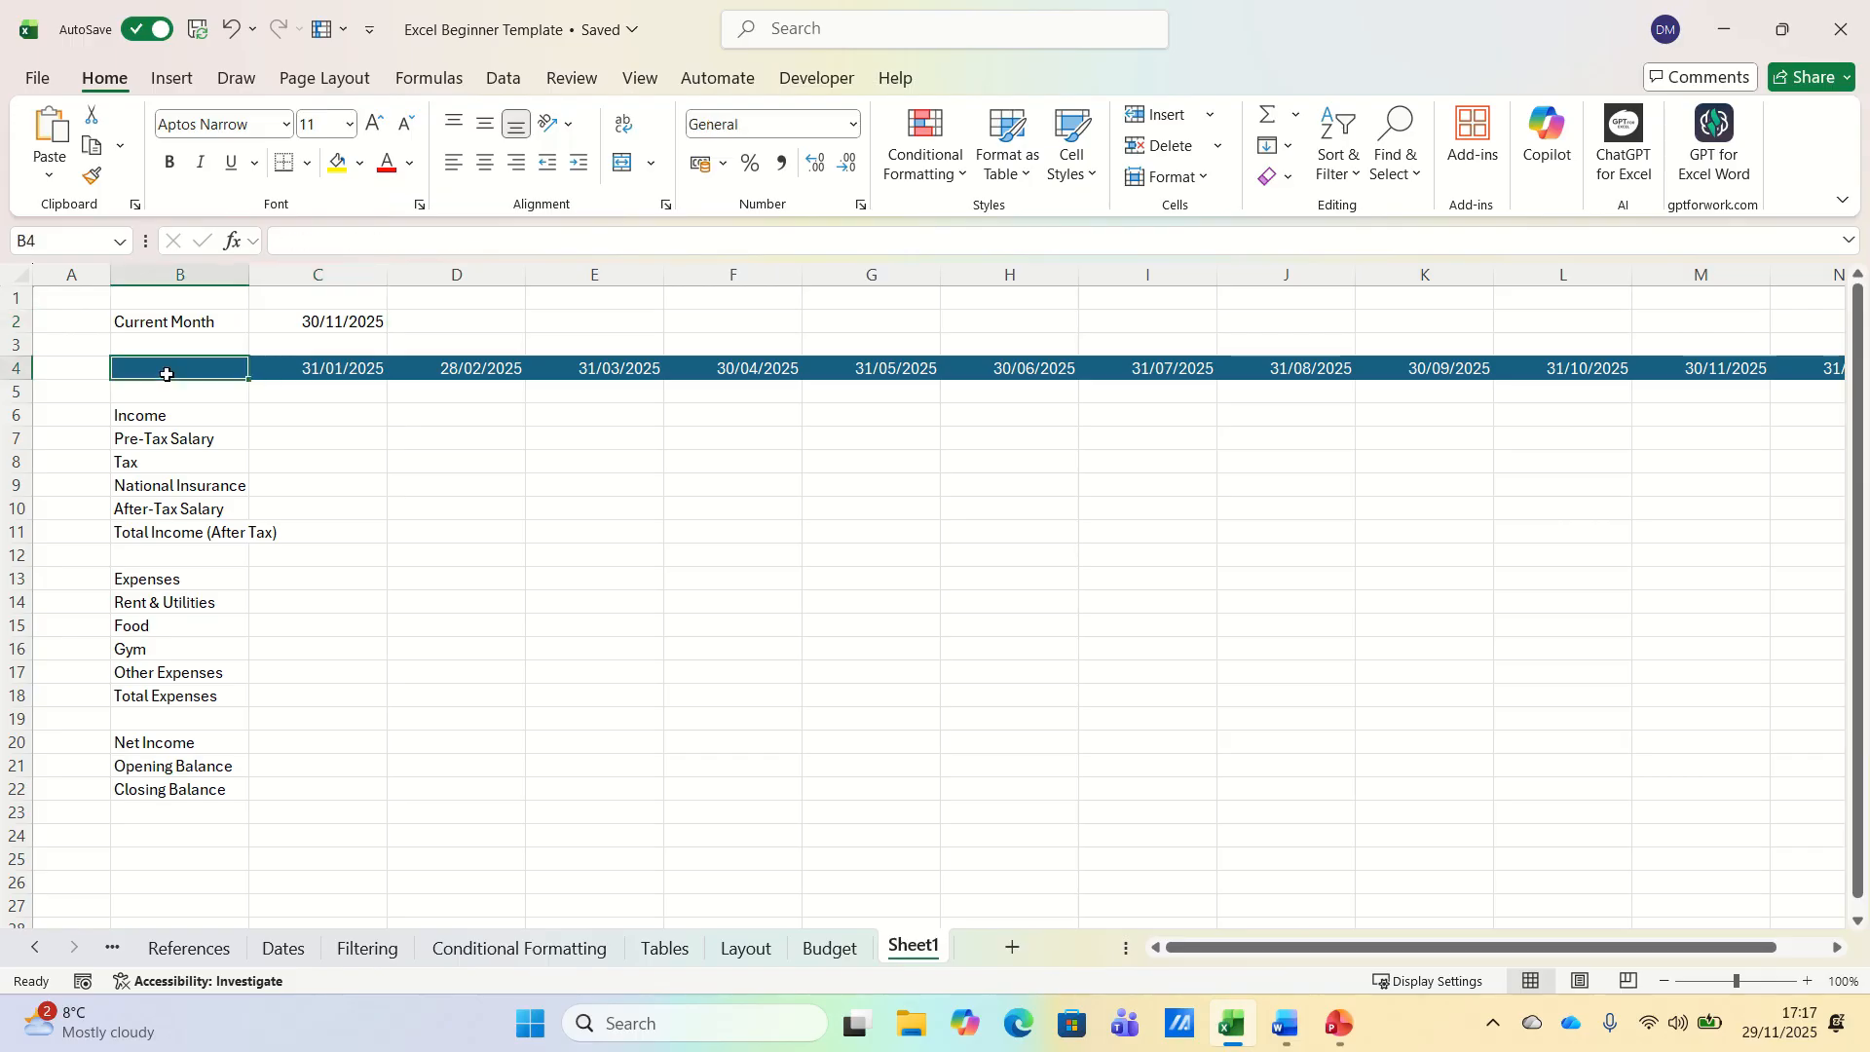
pyautogui.hotkey('ctrl', 'shift', 'Right')
pyautogui.hotkey('ctrl', 'shift', 'Right')
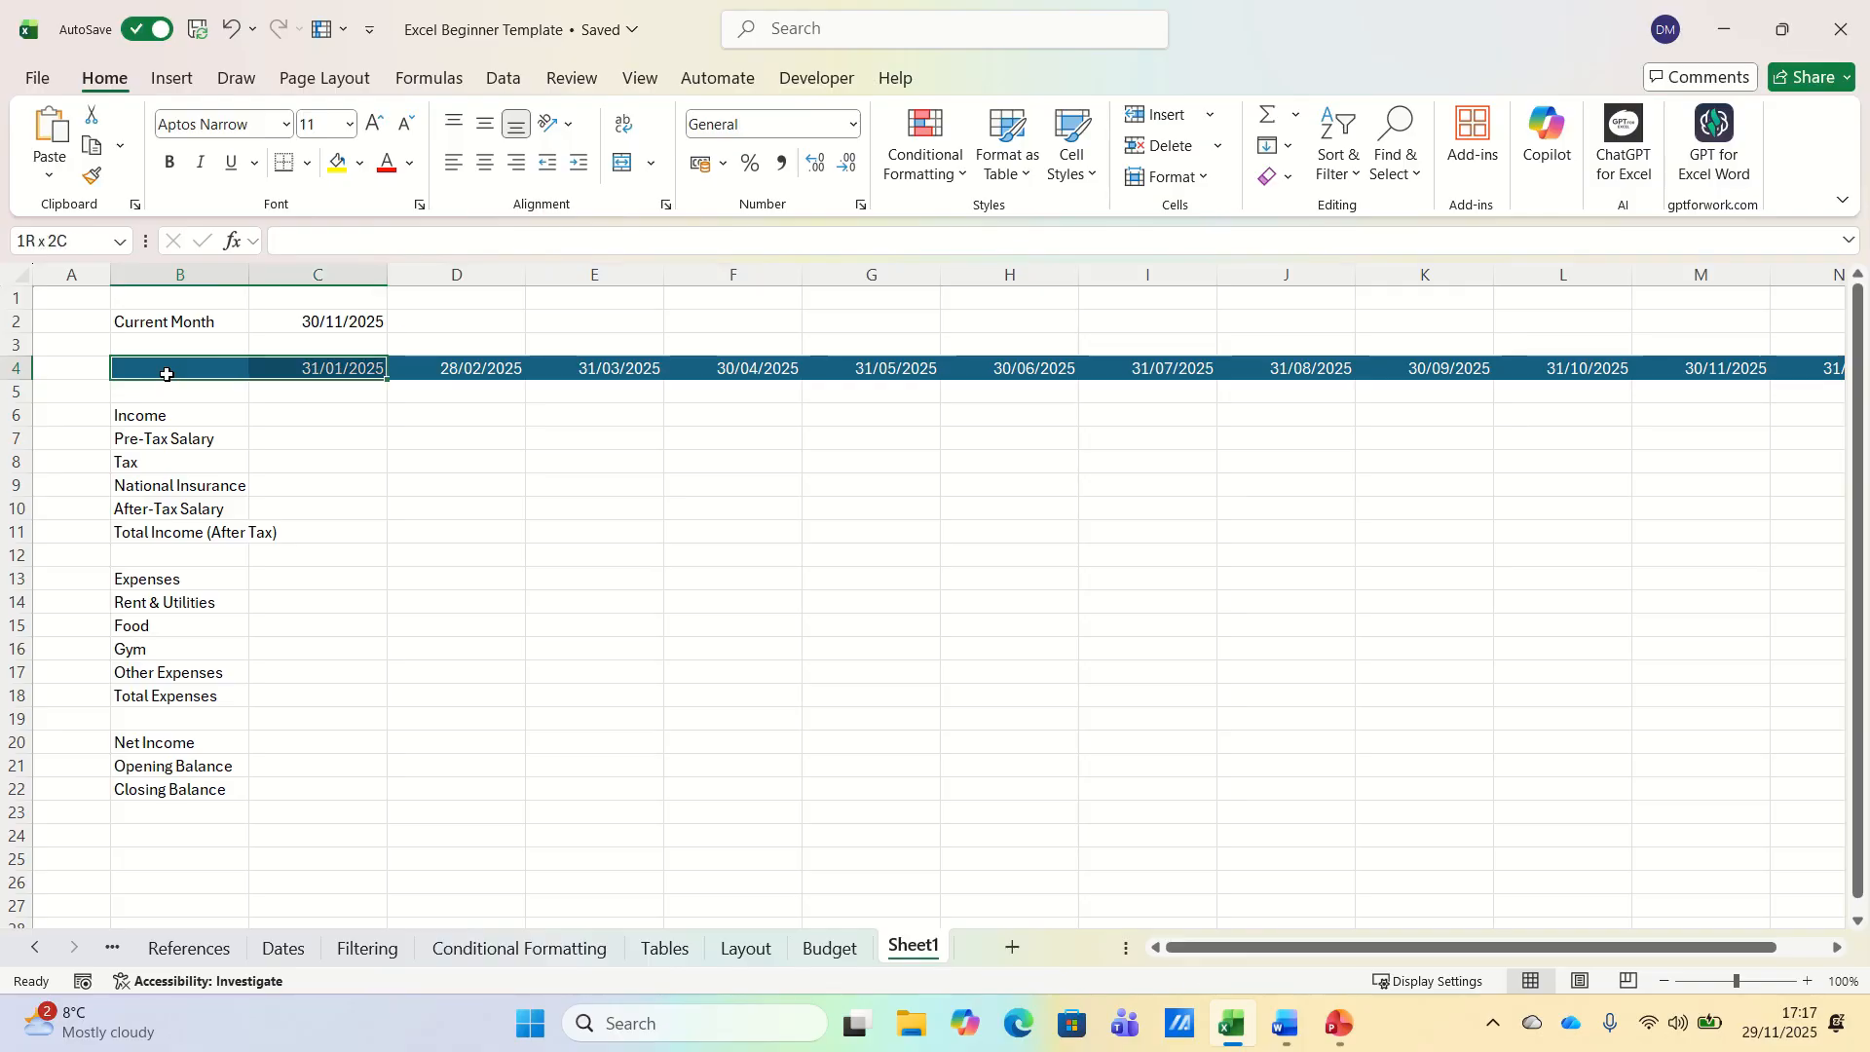
pyautogui.click(921, 161)
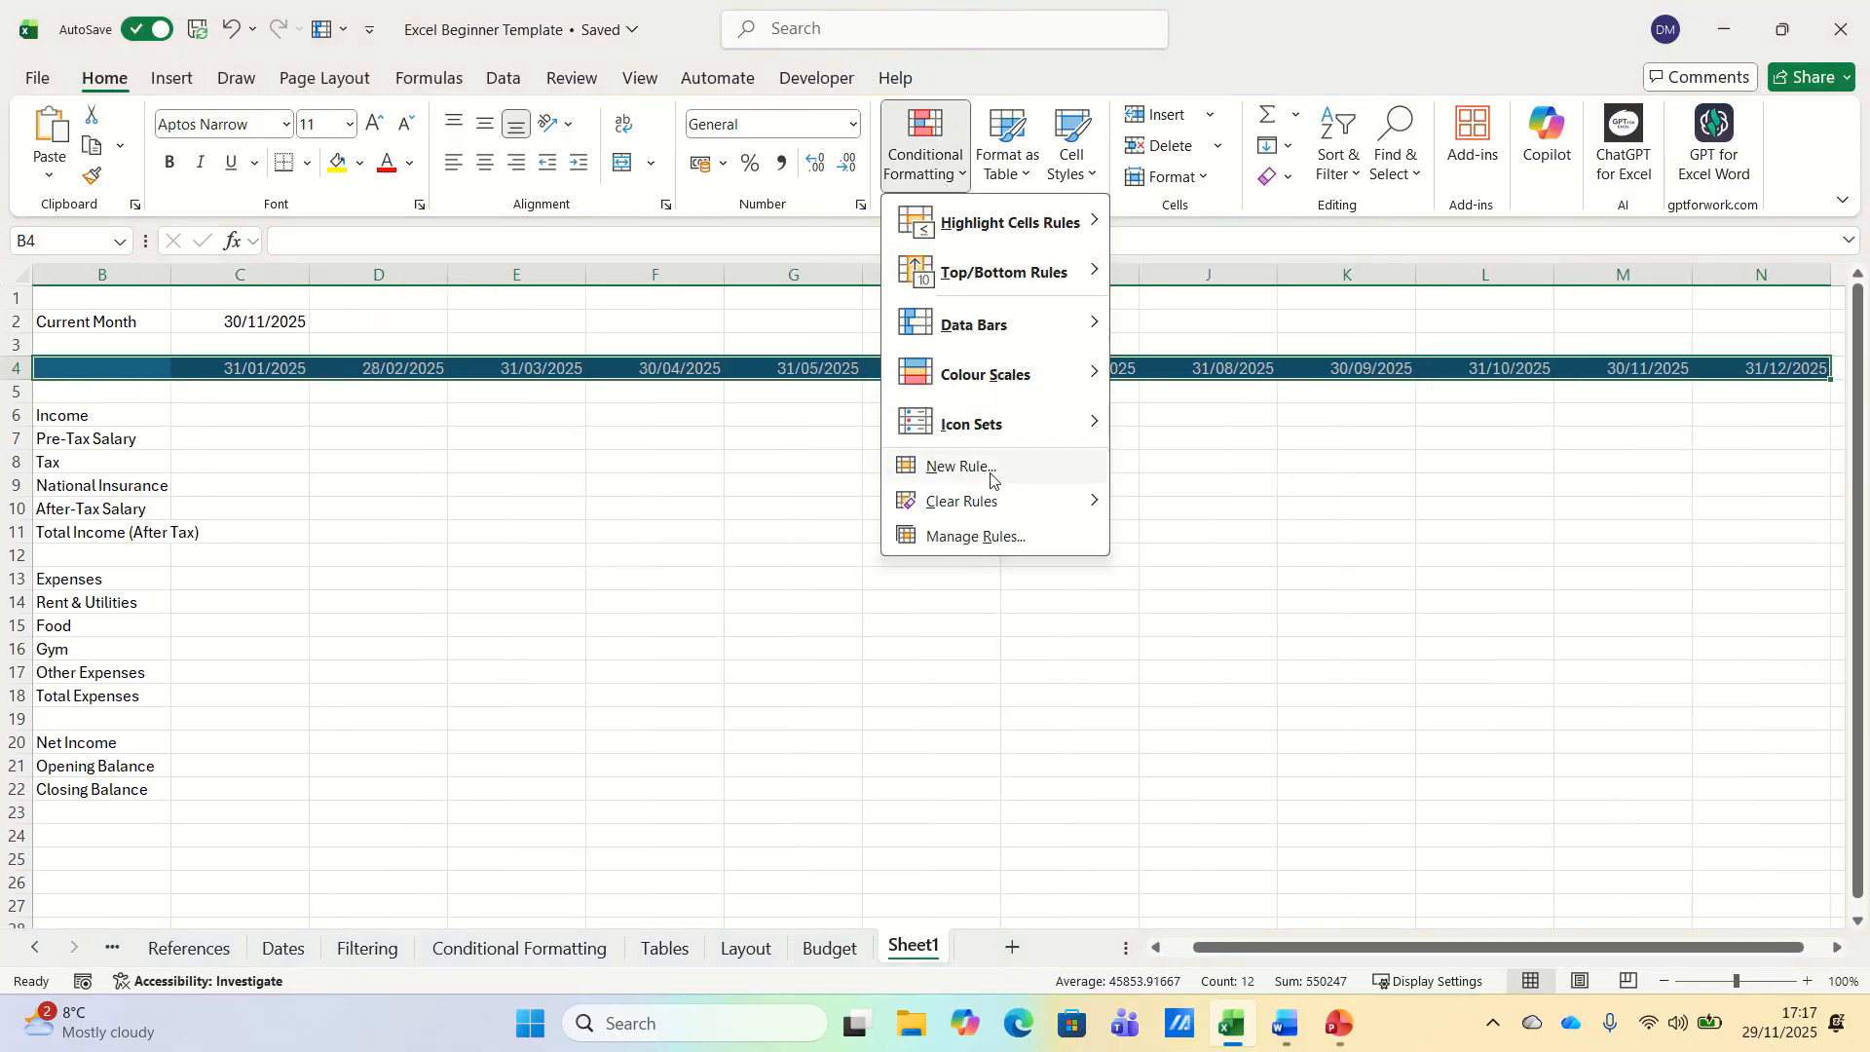
pyautogui.click(991, 469)
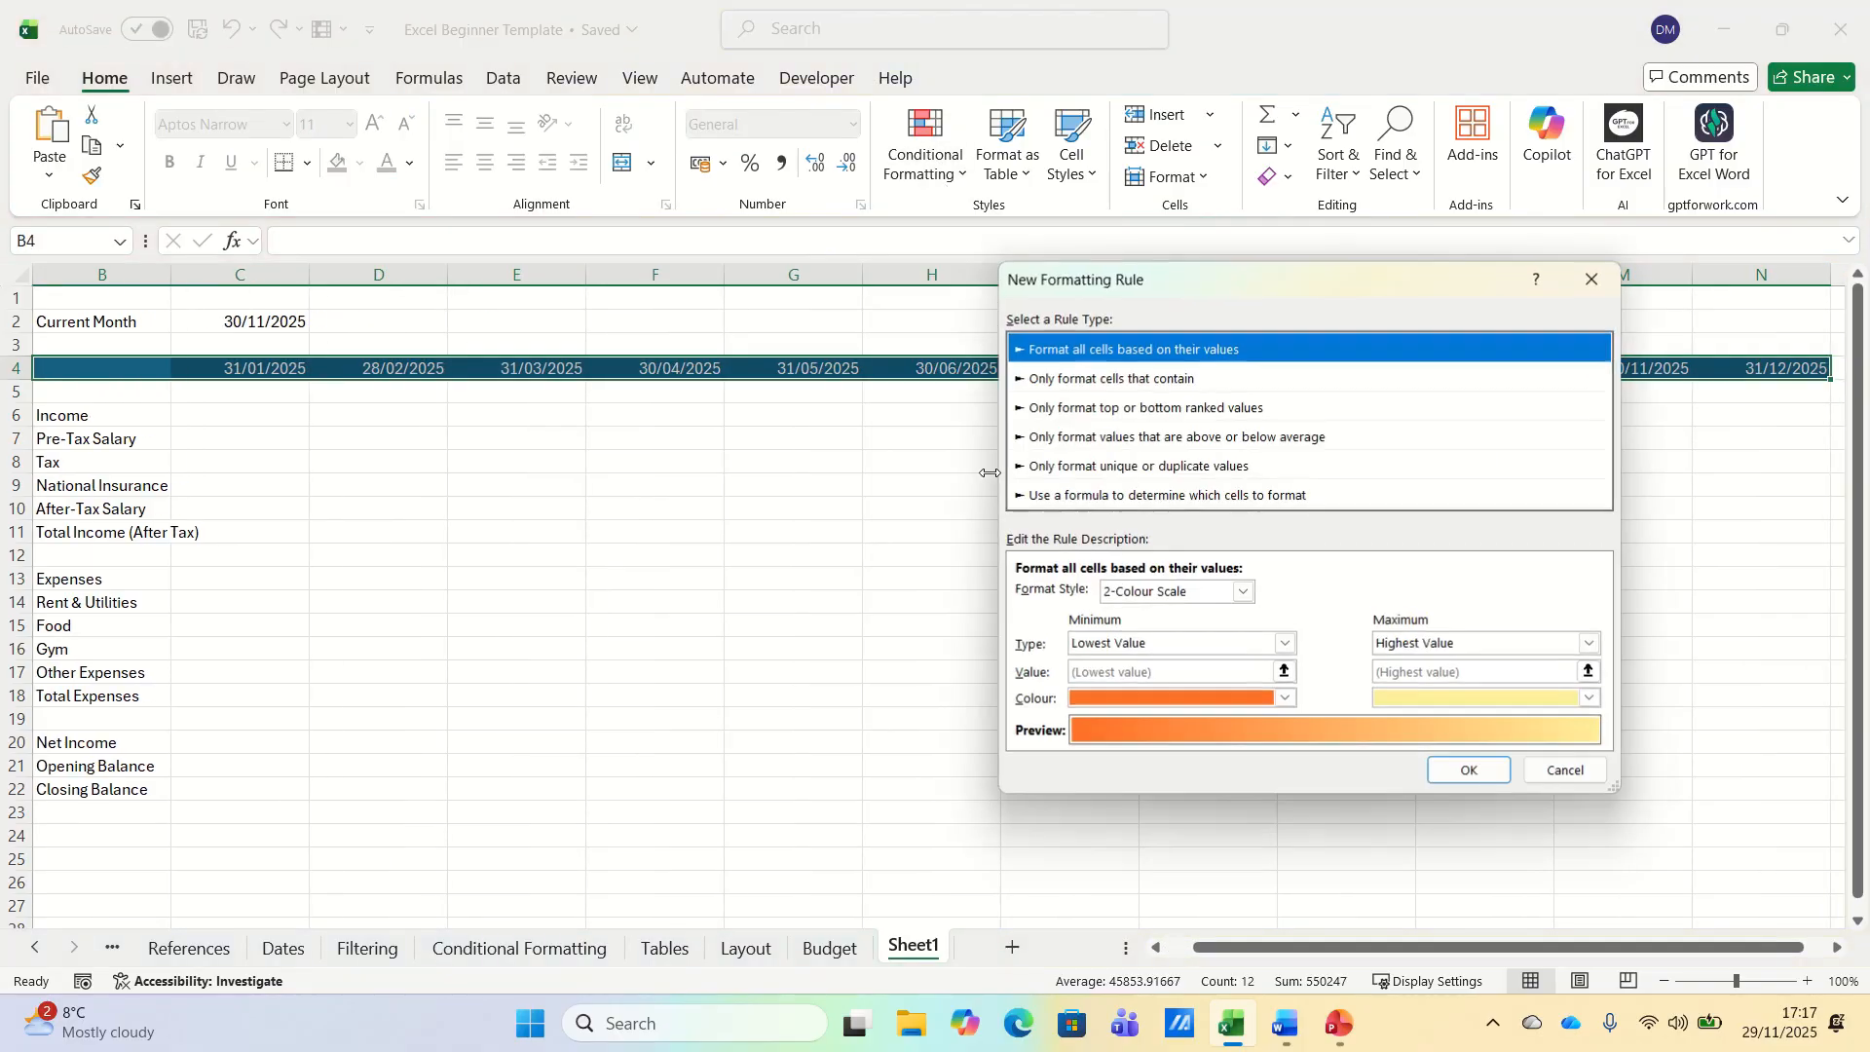
pyautogui.click(1116, 498)
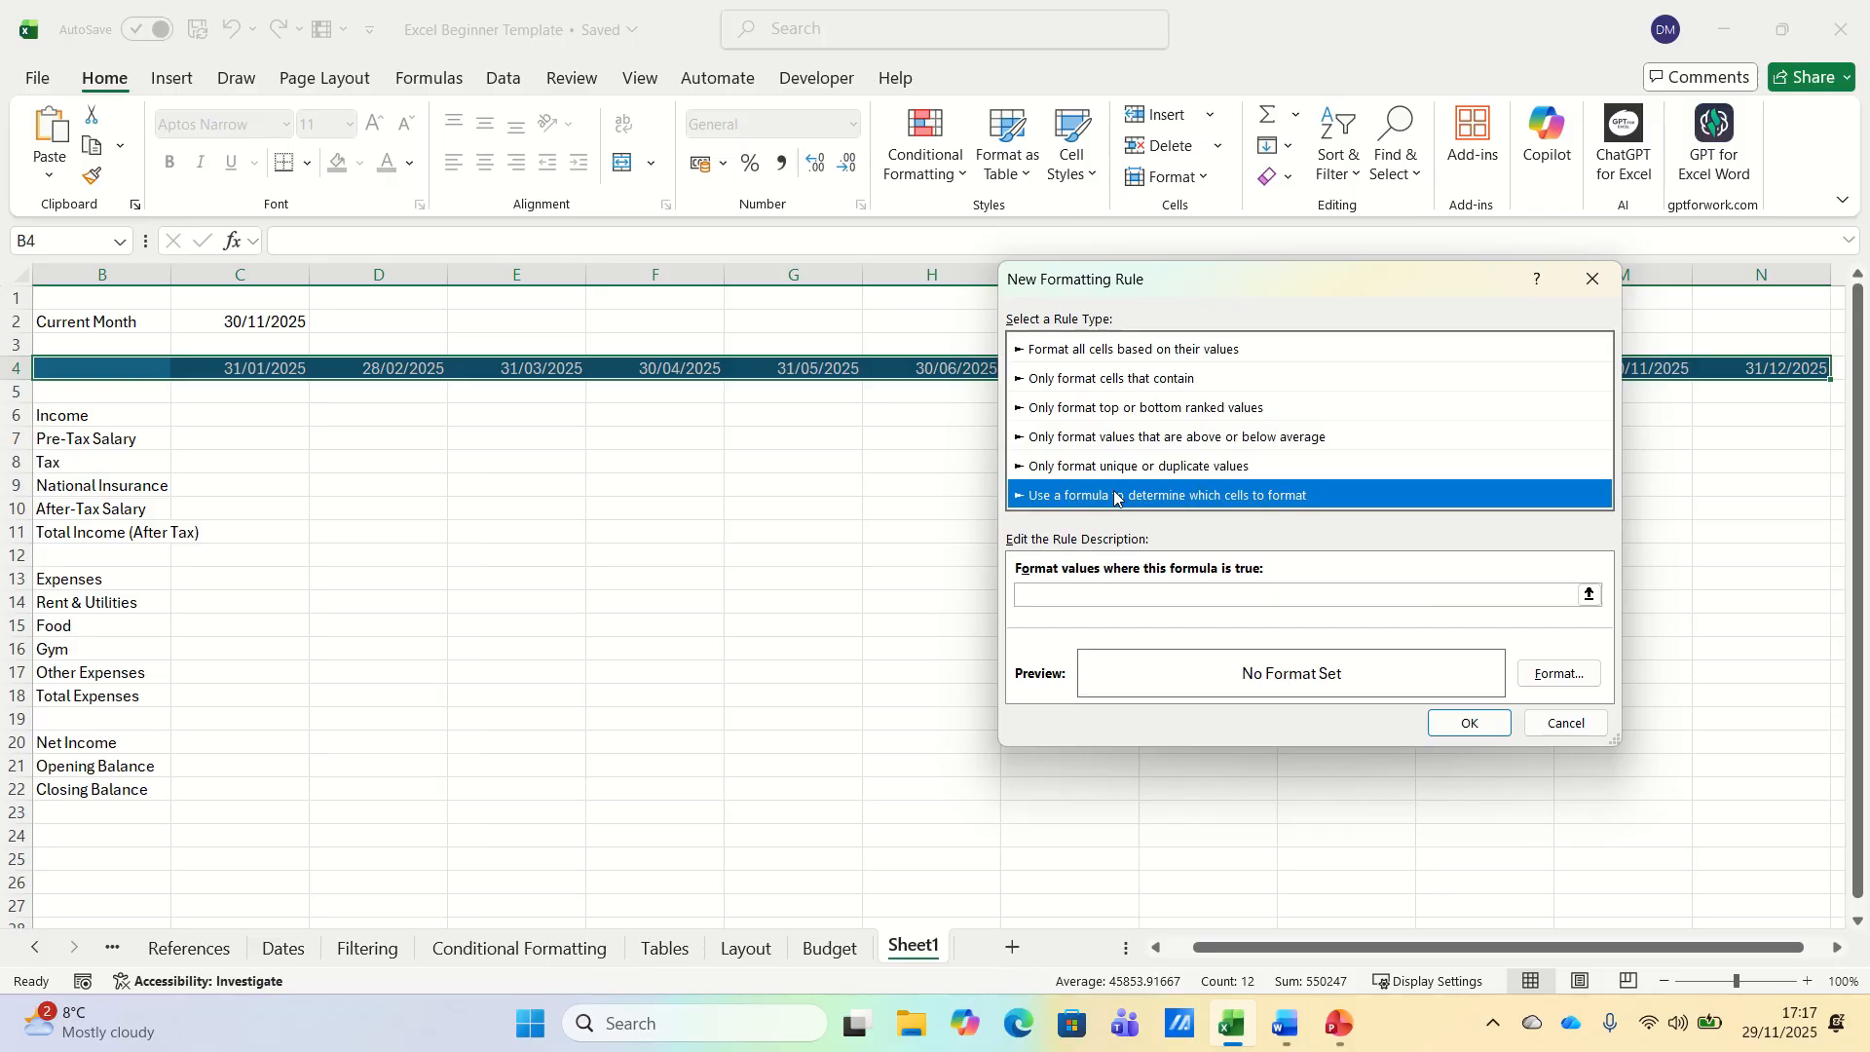
pyautogui.click(1144, 590)
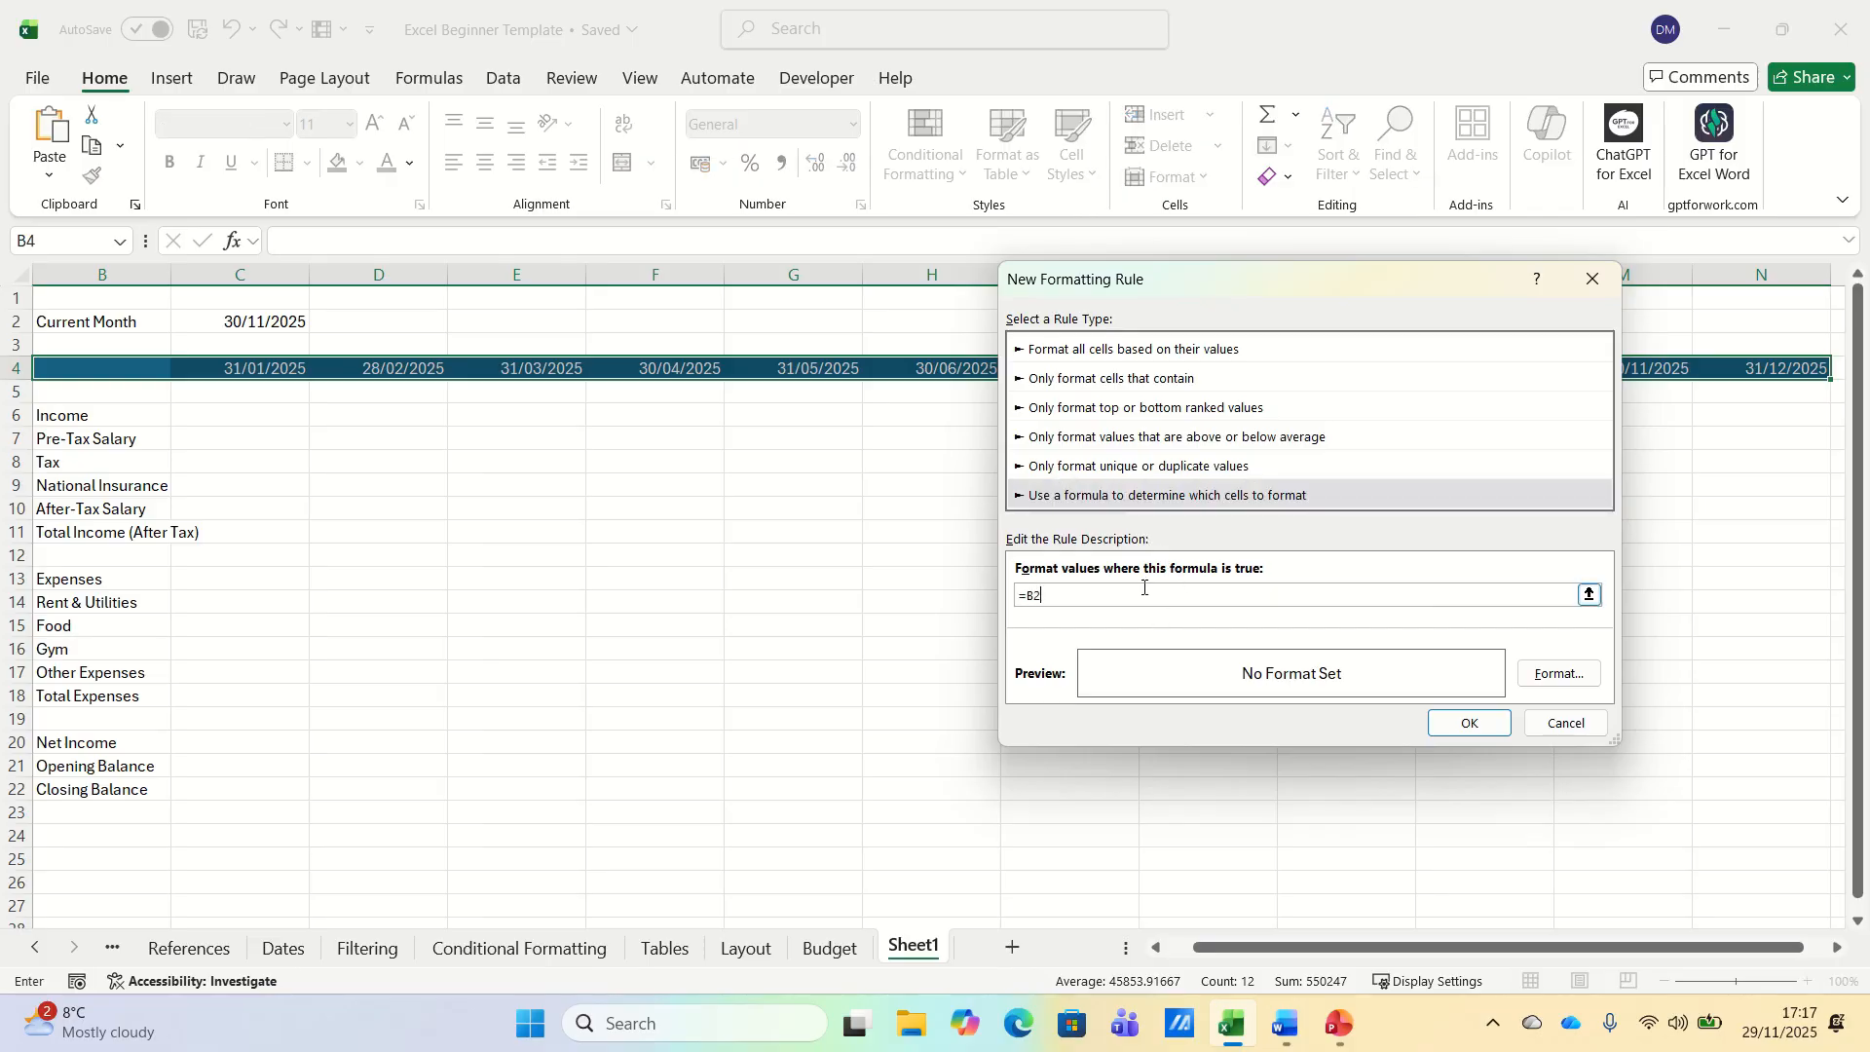
pyautogui.write('=B2=$C$2')
pyautogui.click(1041, 602)
pyautogui.press('BackSpace')
pyautogui.write('4=$C$')
pyautogui.click(1469, 723)
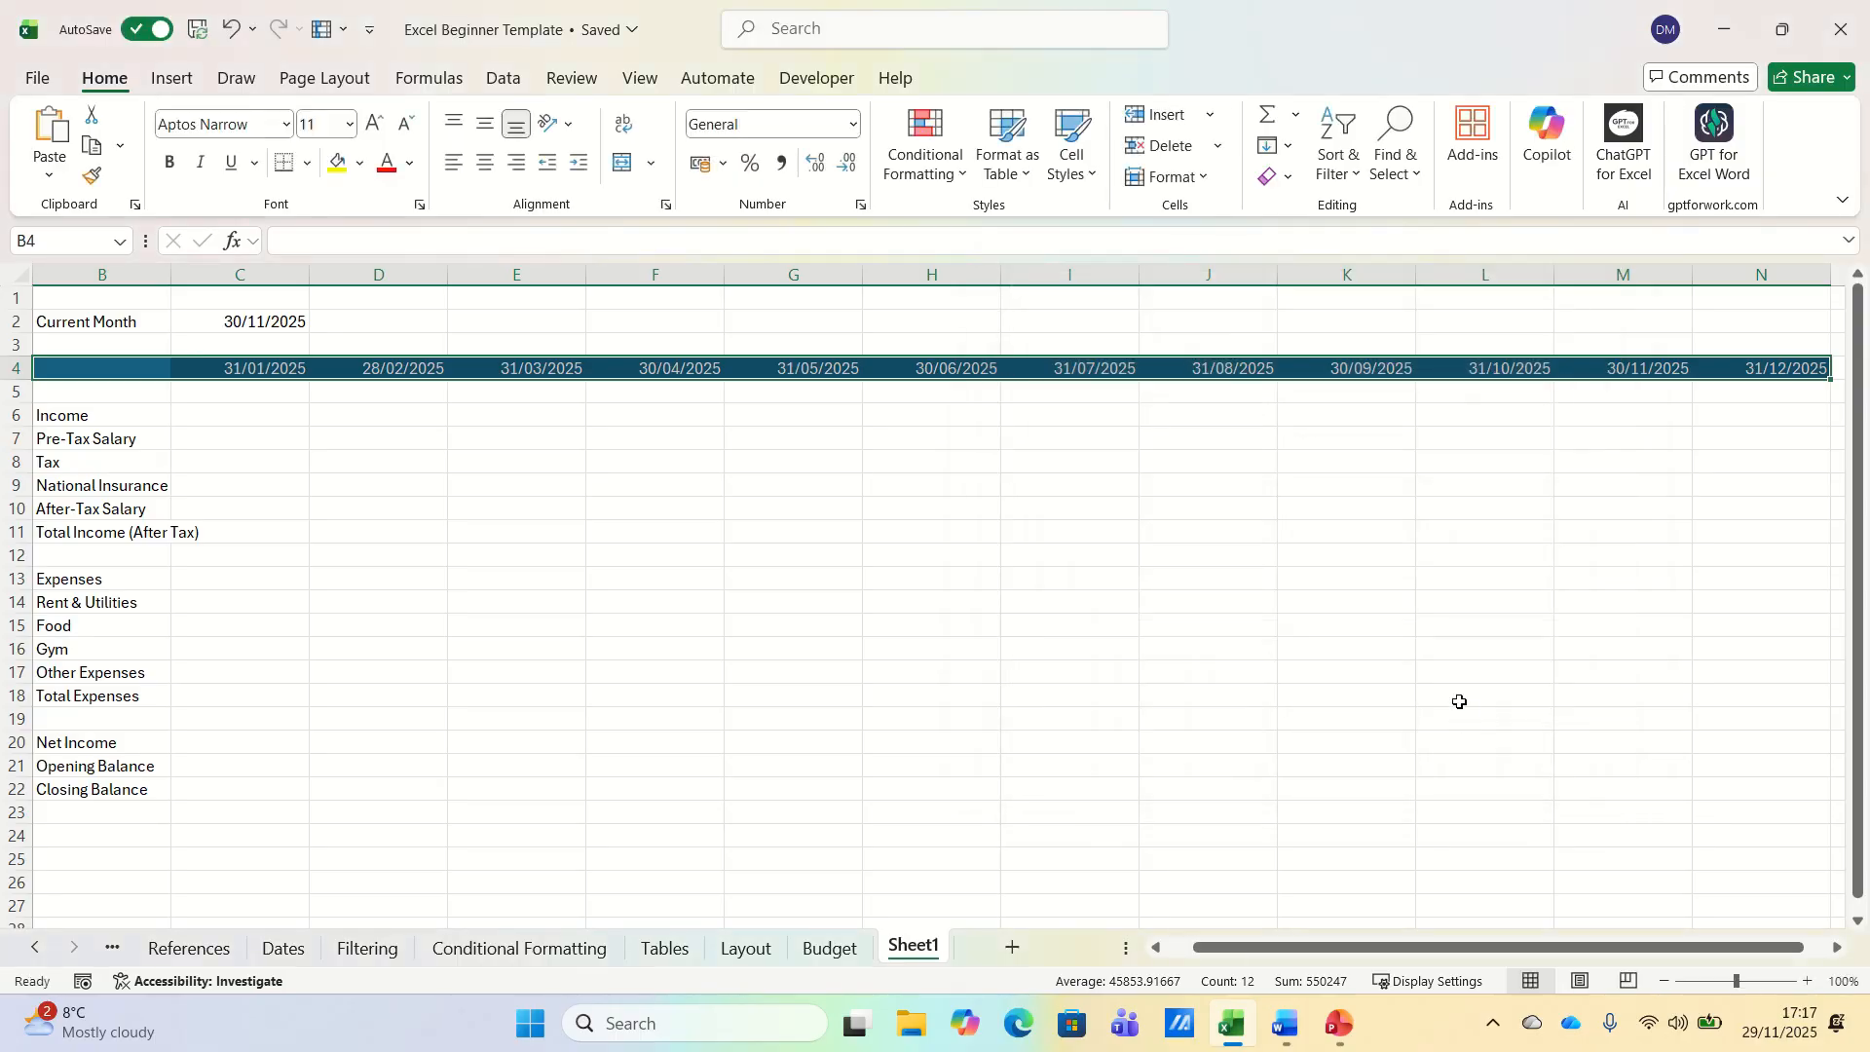
# - Edit the header row's =B4=$C$2 conditional formatting rule to use a light green fill
pyautogui.click(927, 166)
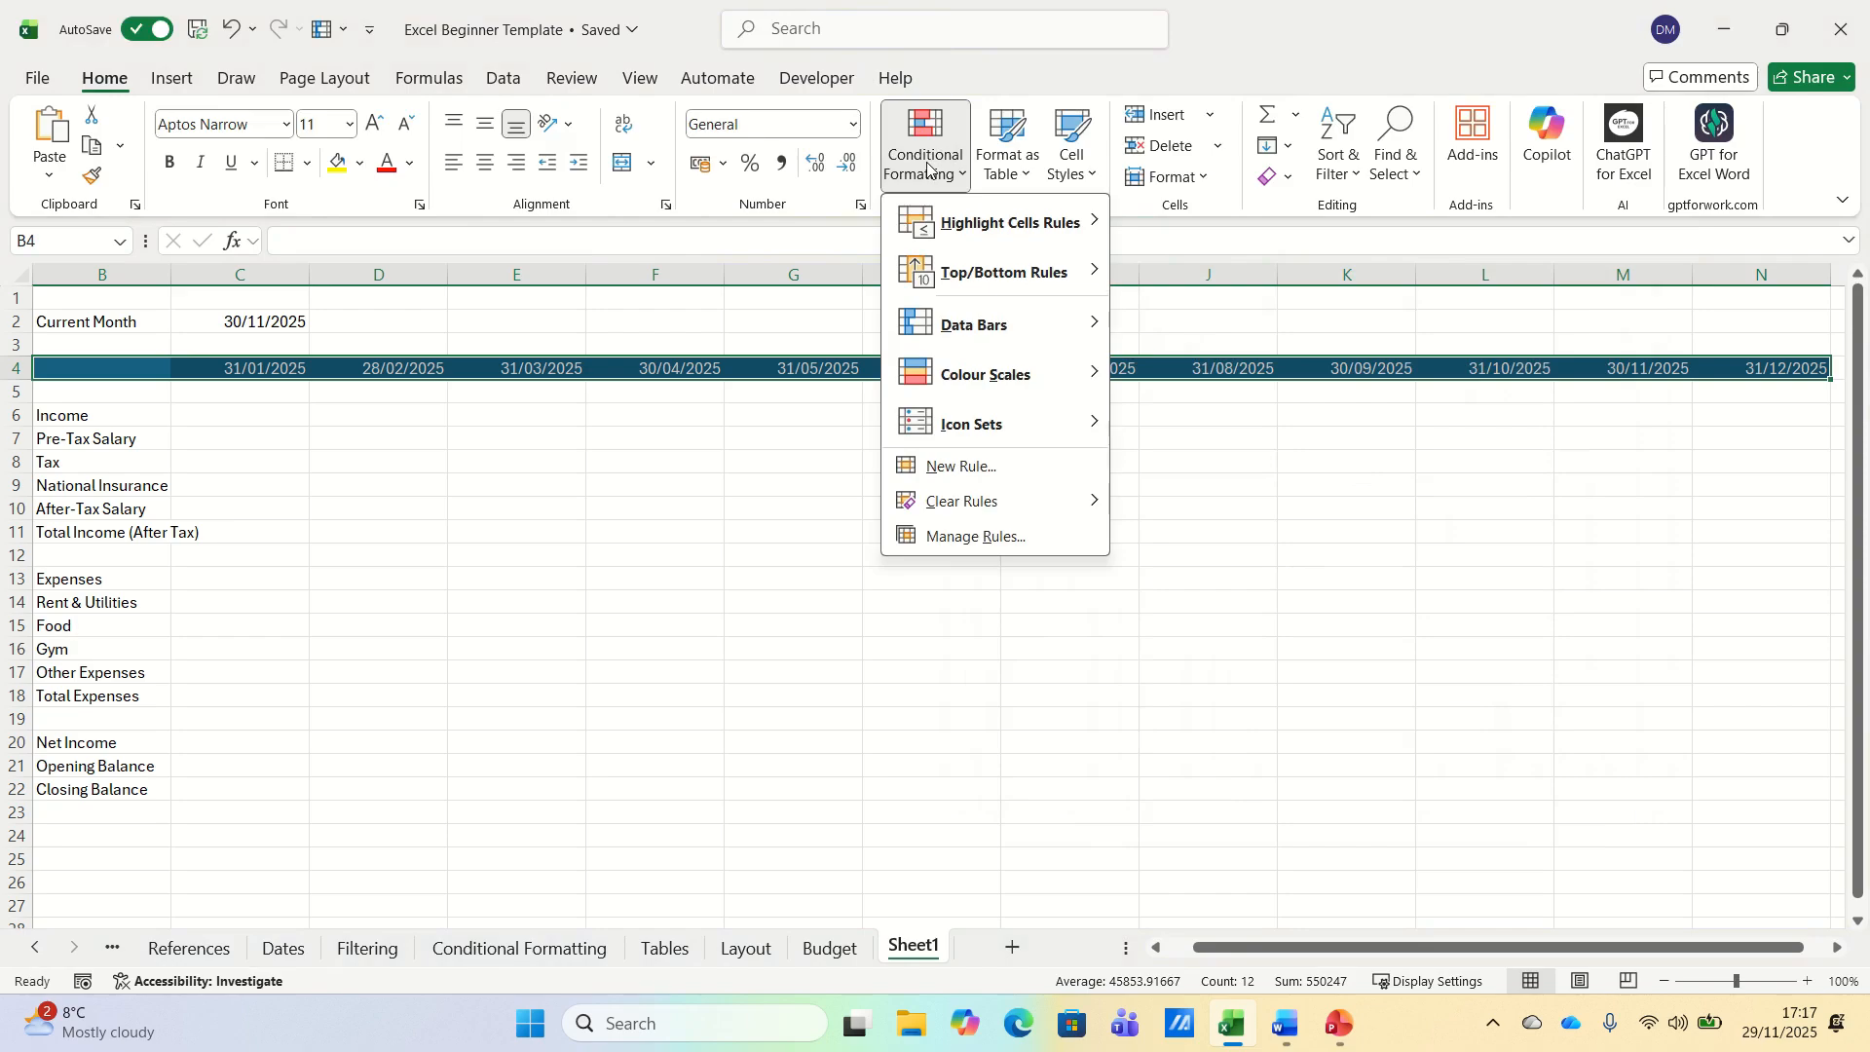
pyautogui.click(977, 538)
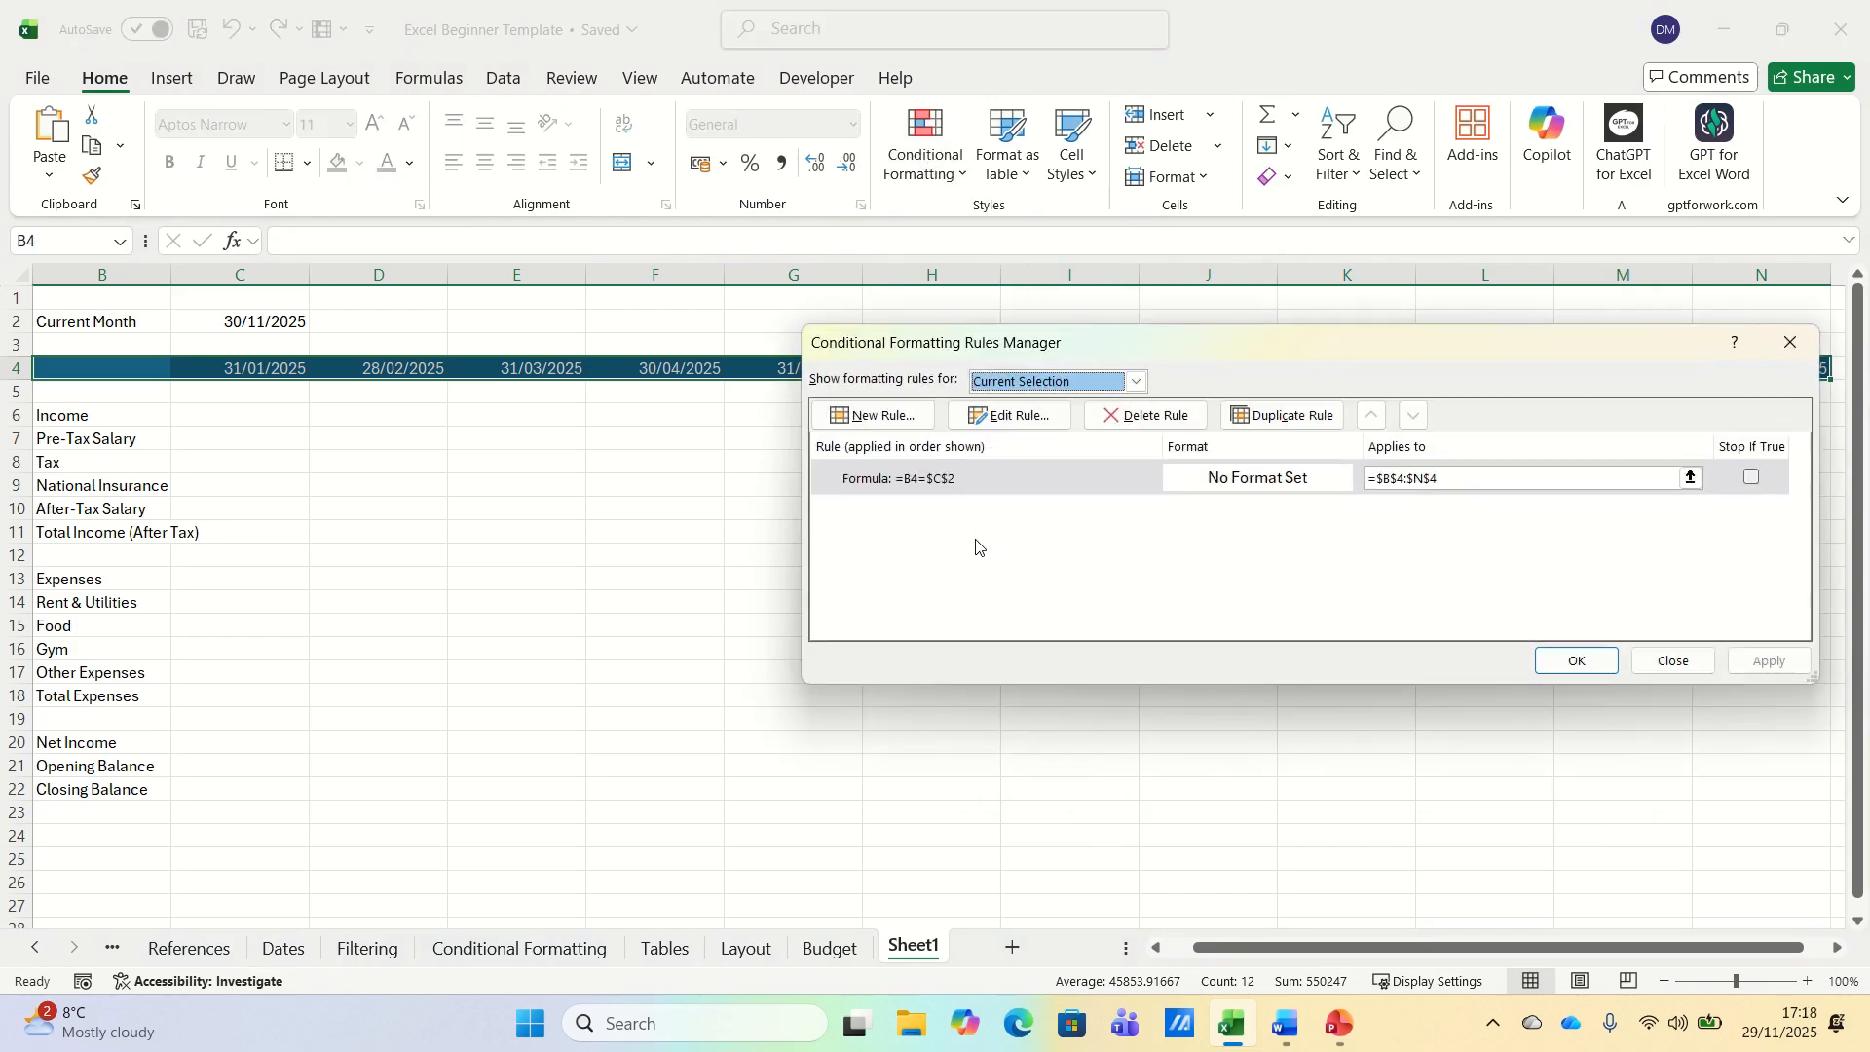
pyautogui.click(932, 482)
pyautogui.click(1008, 416)
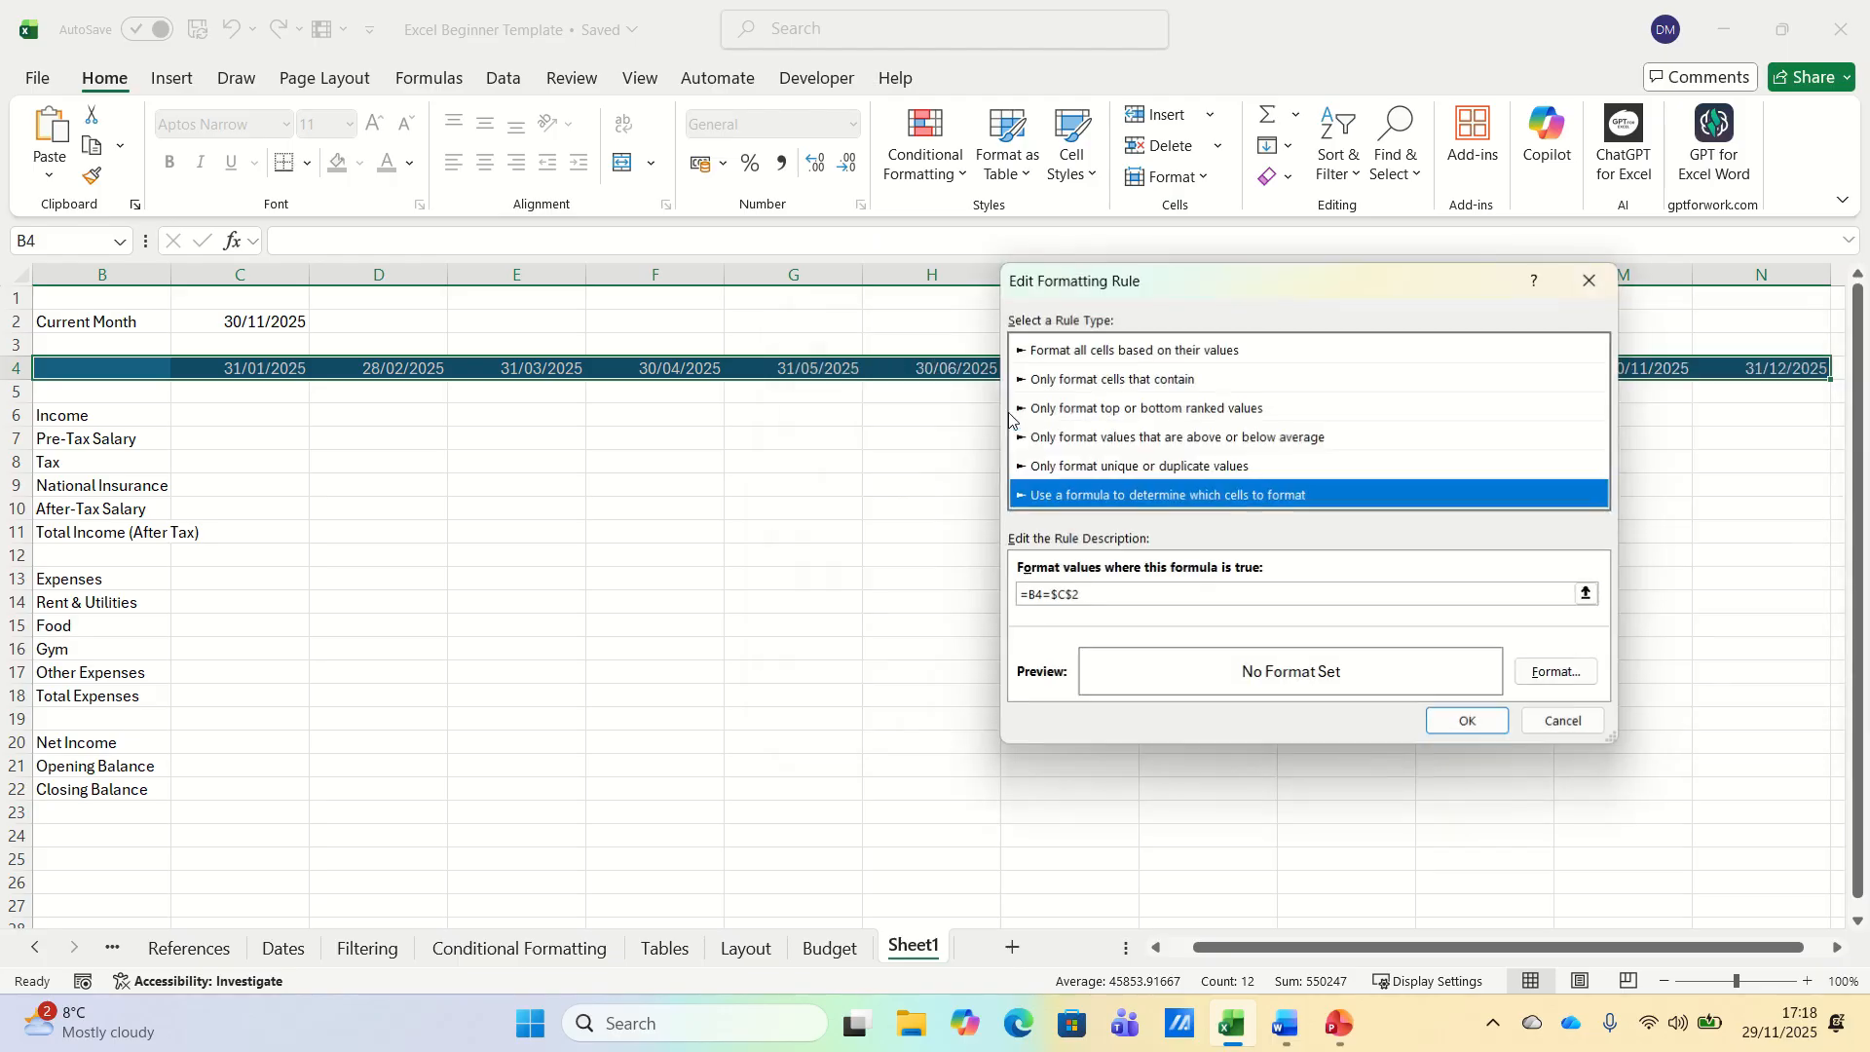
pyautogui.click(1559, 674)
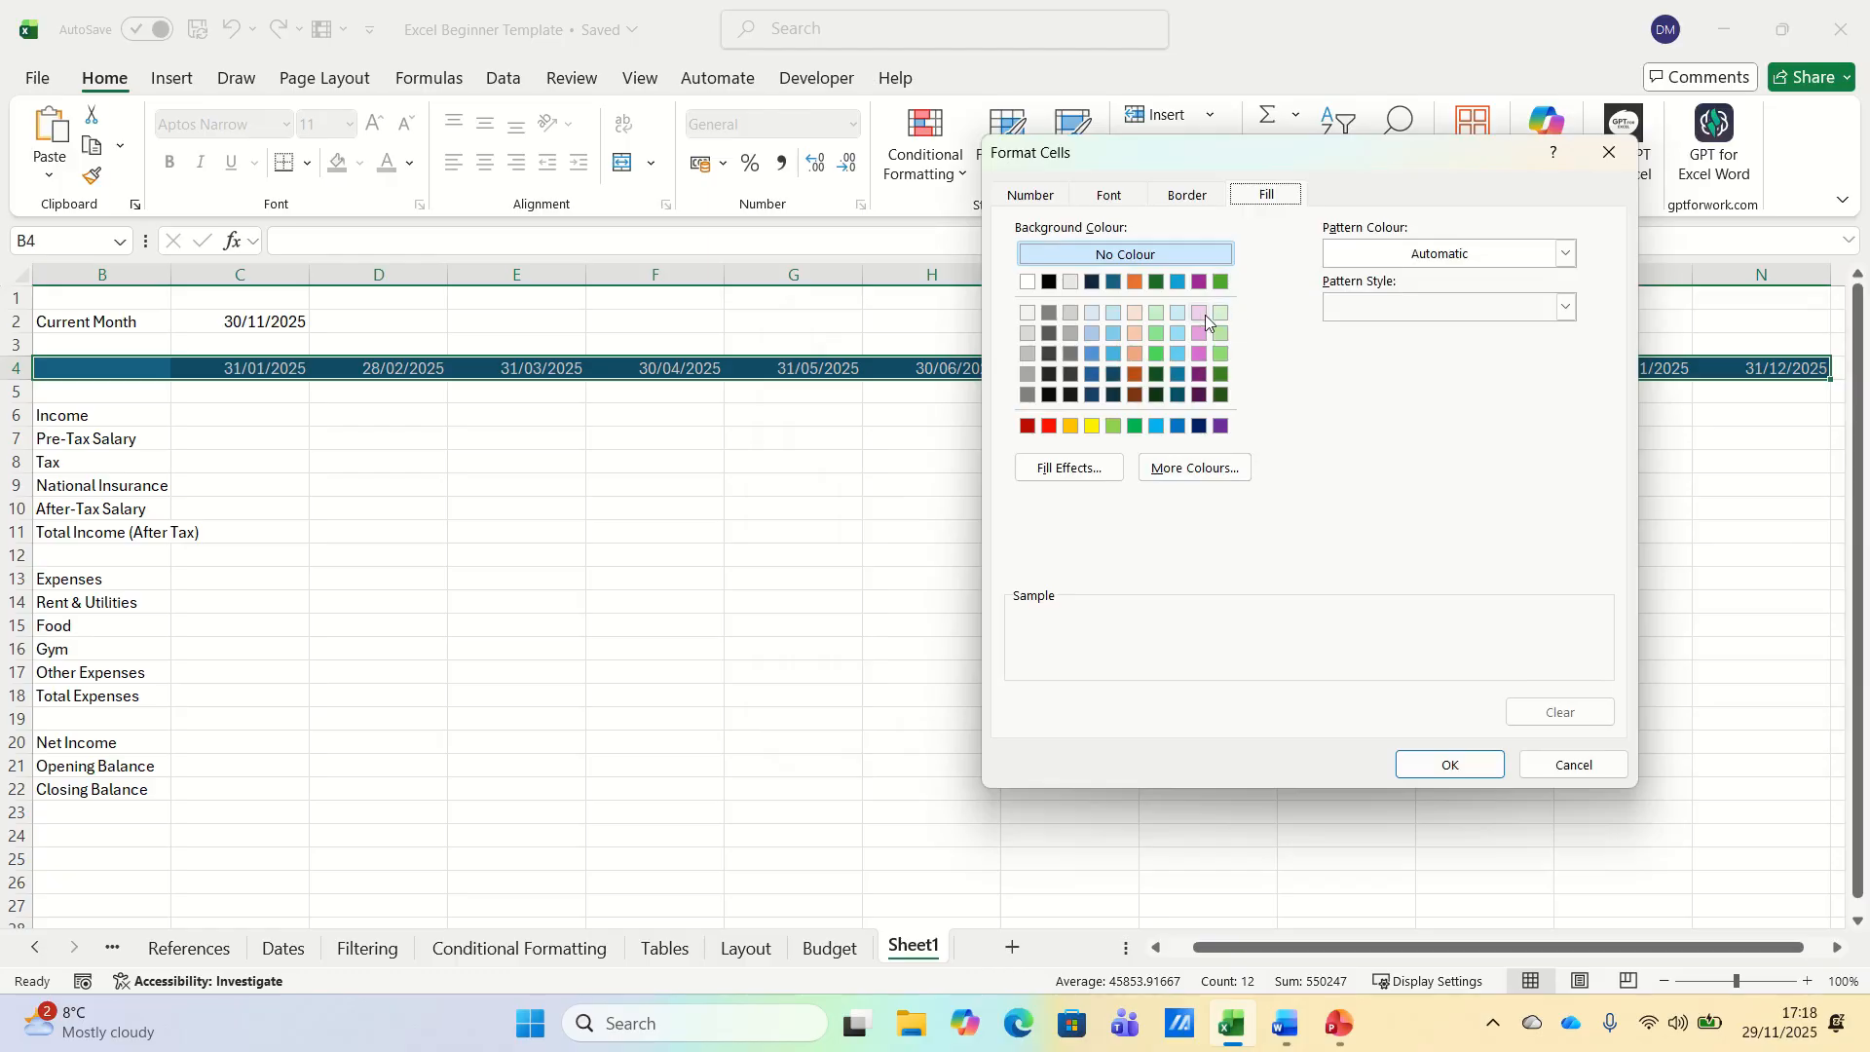
pyautogui.click(1220, 314)
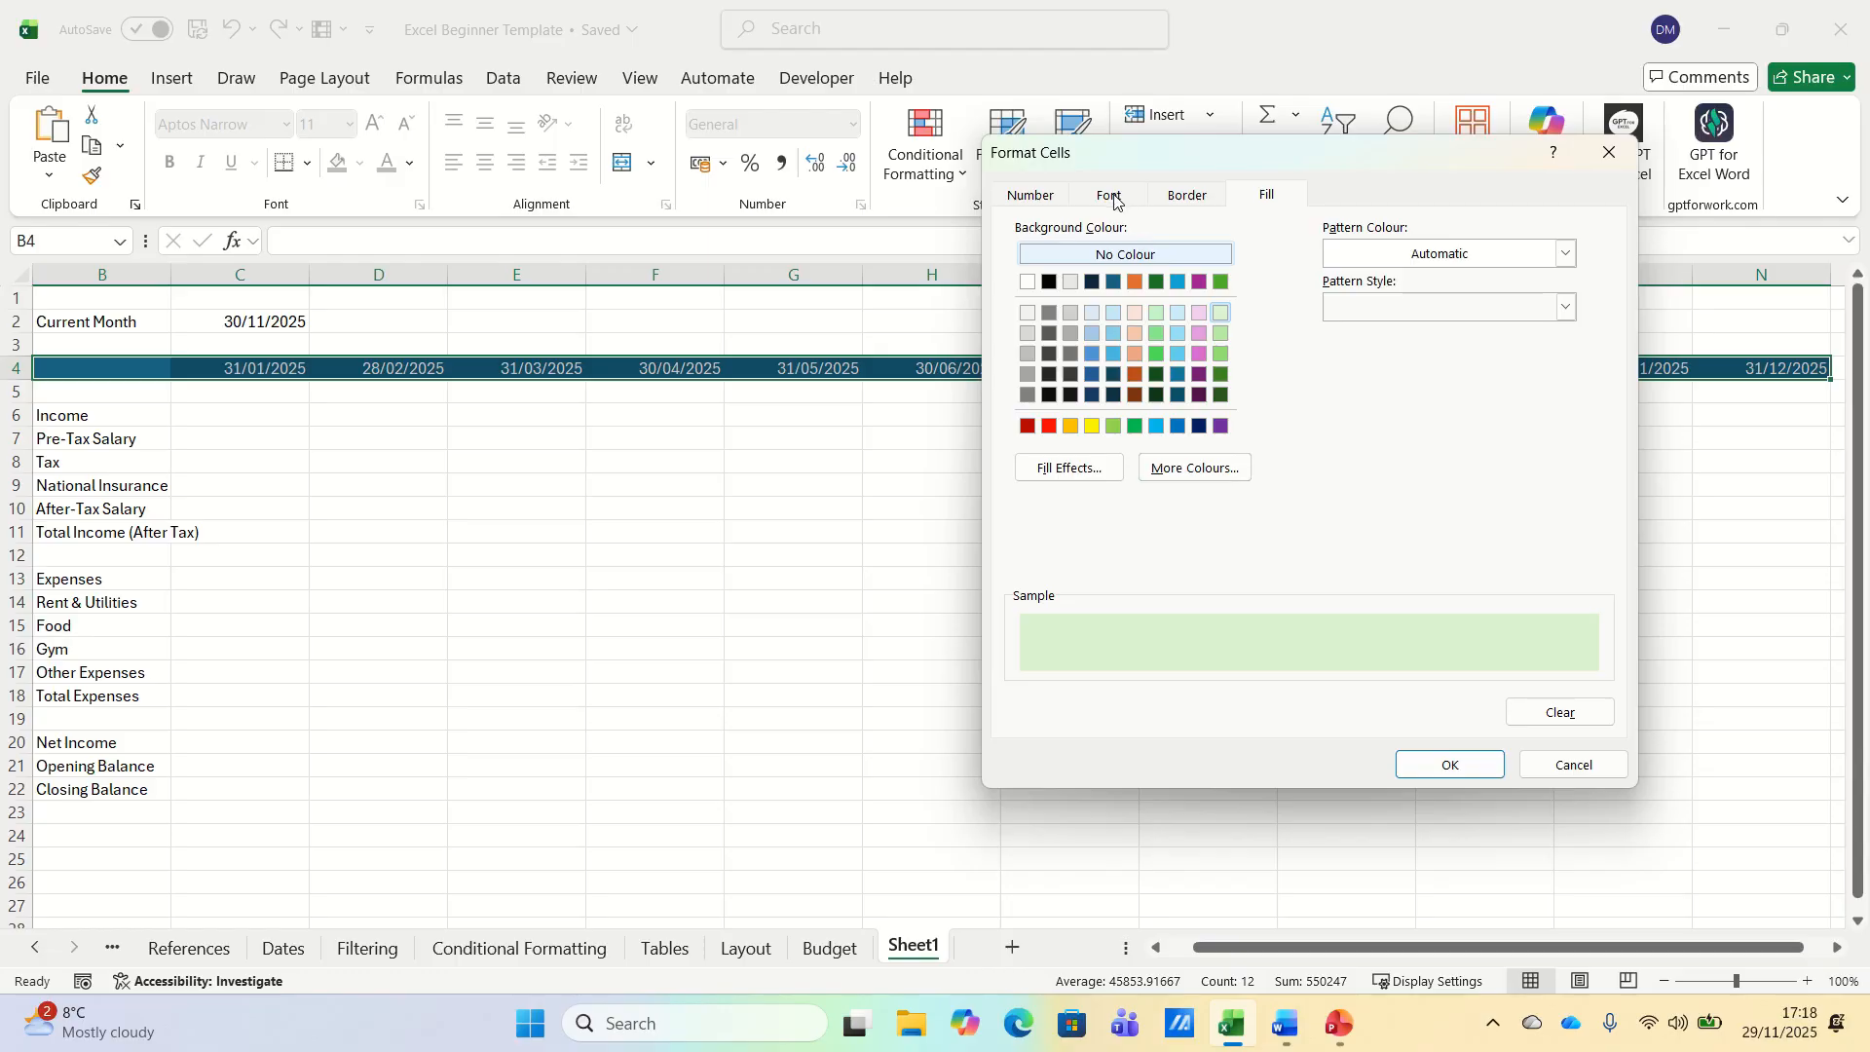
# - Set the rule's font colour to black and apply the edited rule to the date header row
pyautogui.click(1116, 198)
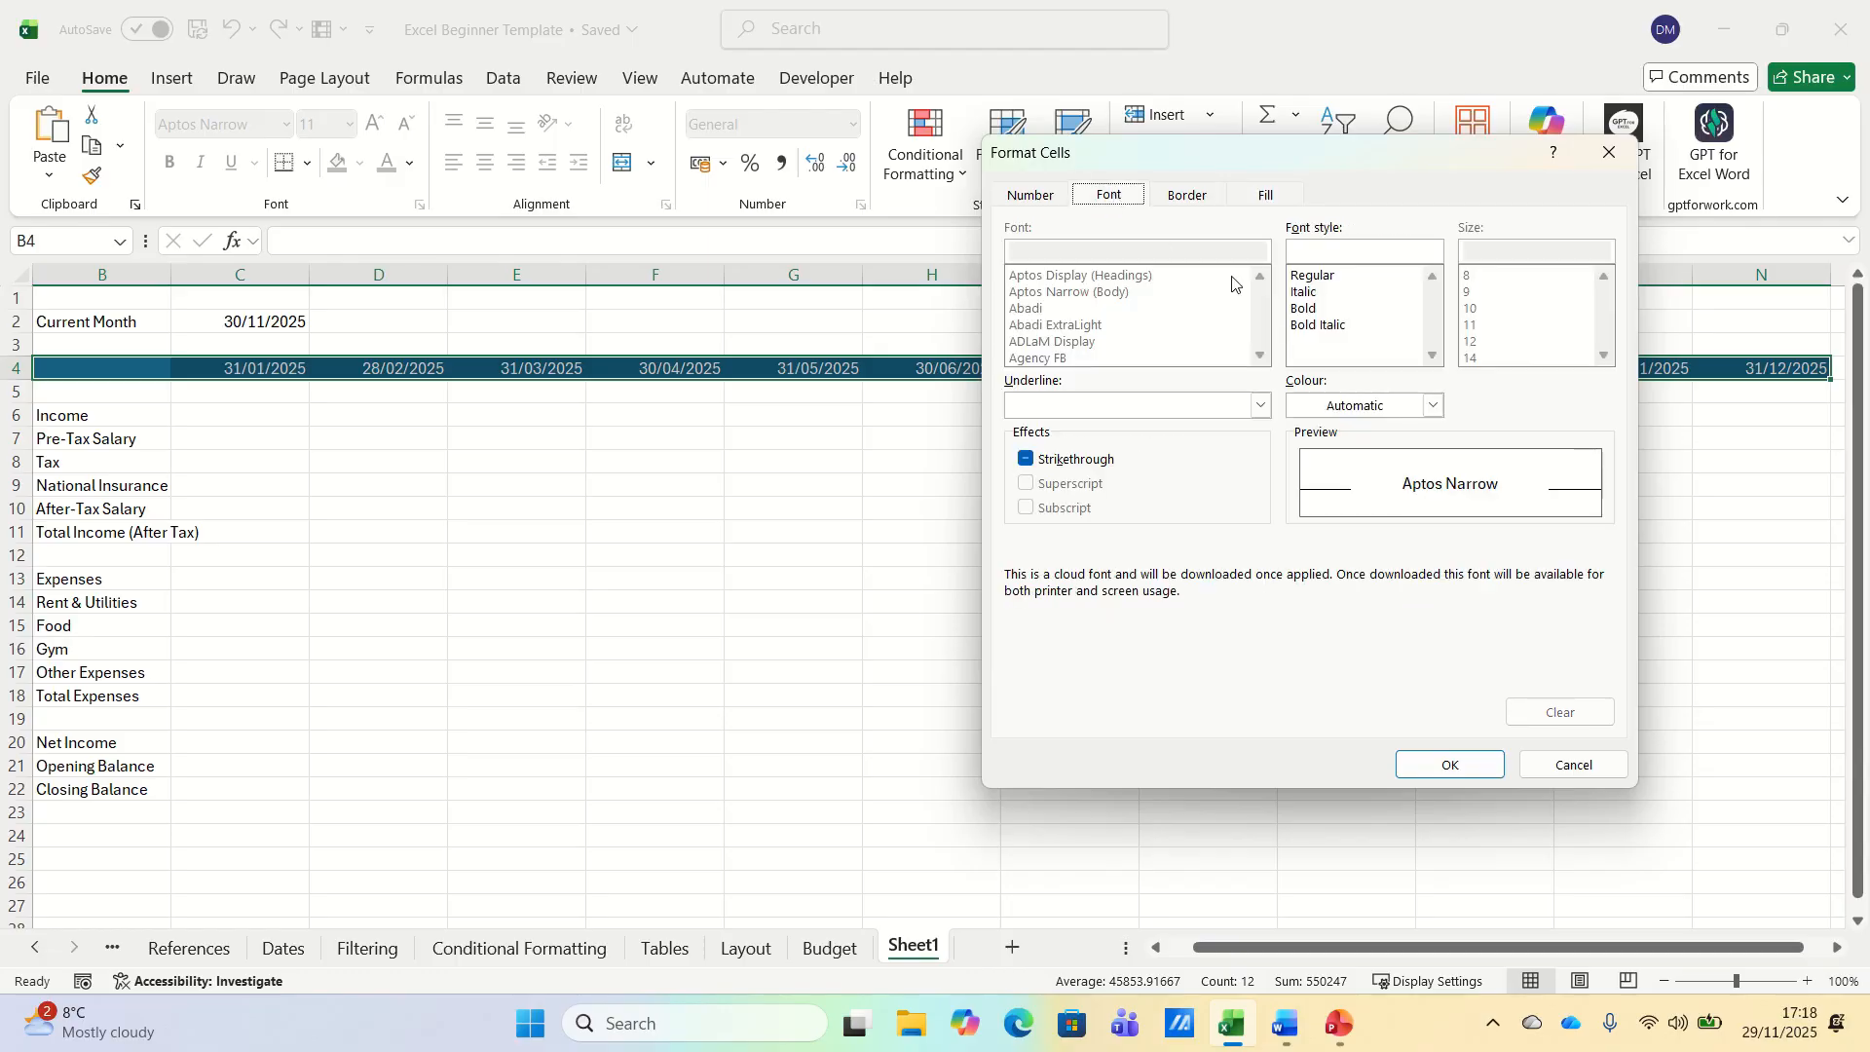
pyautogui.click(1376, 407)
pyautogui.click(1341, 509)
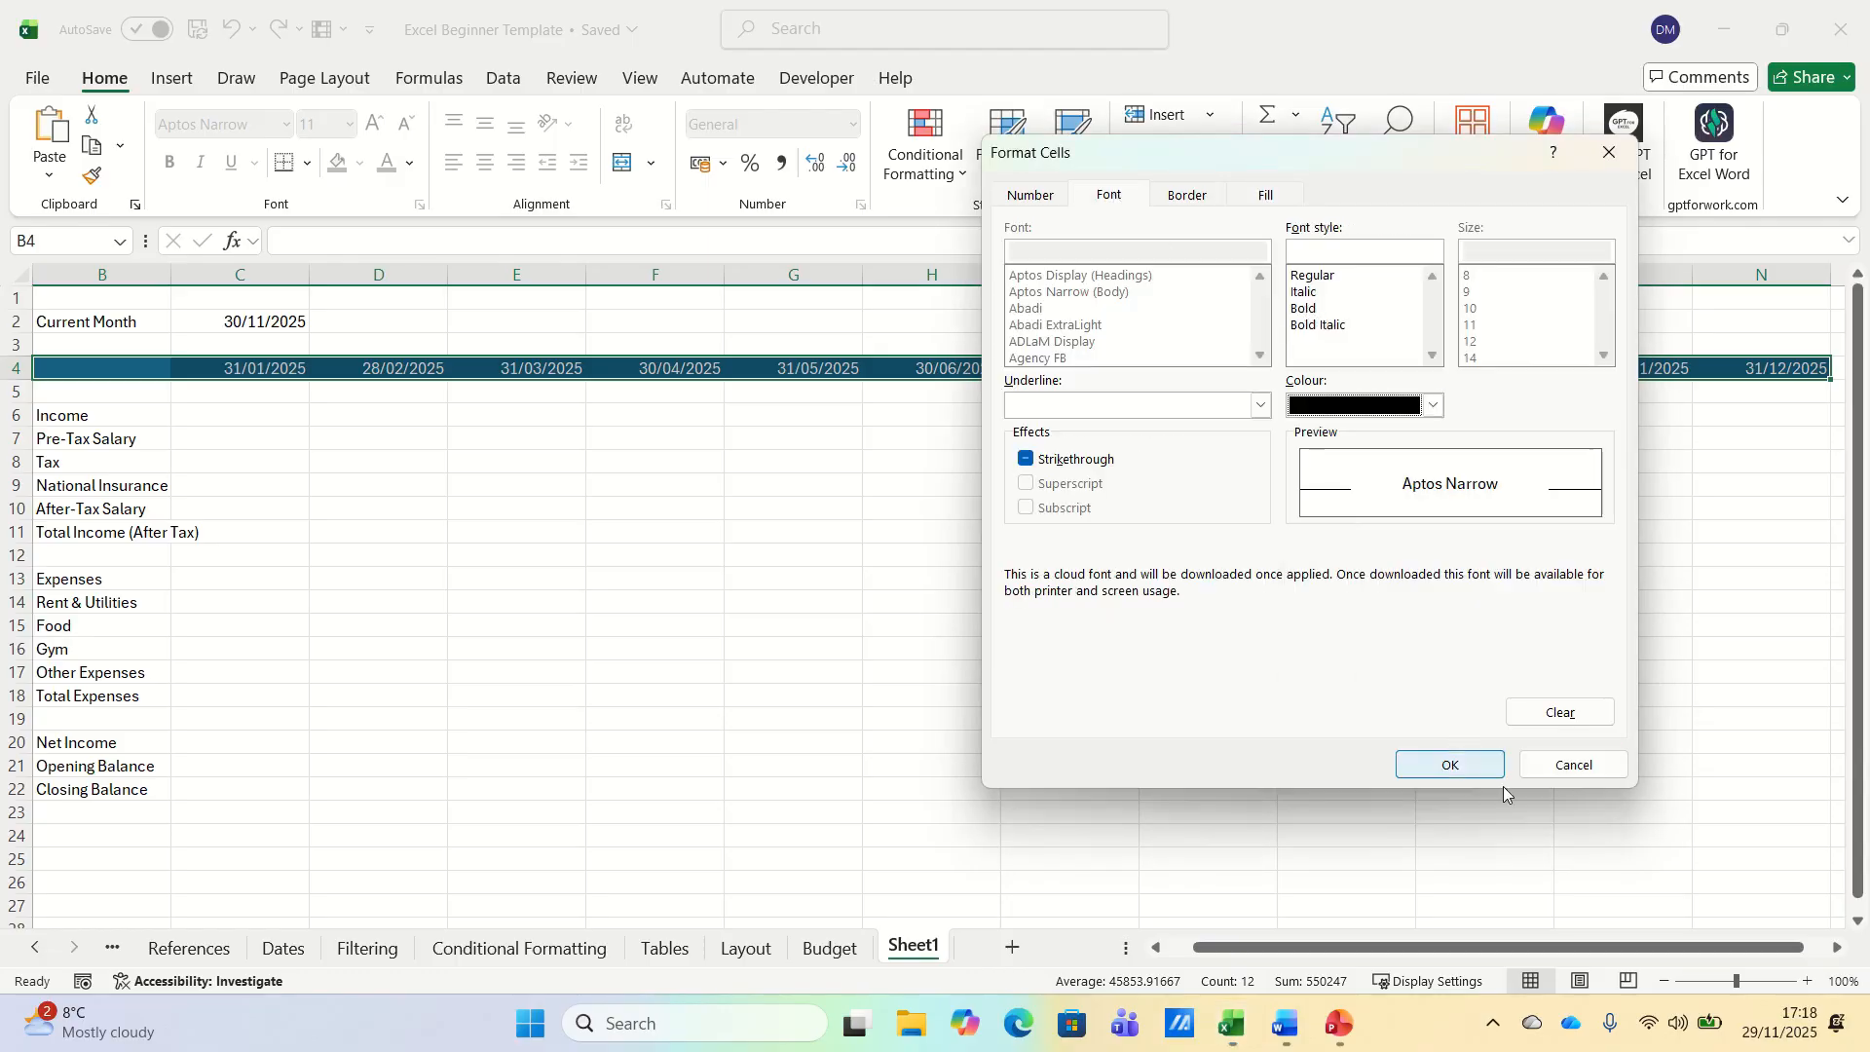
pyautogui.click(1451, 770)
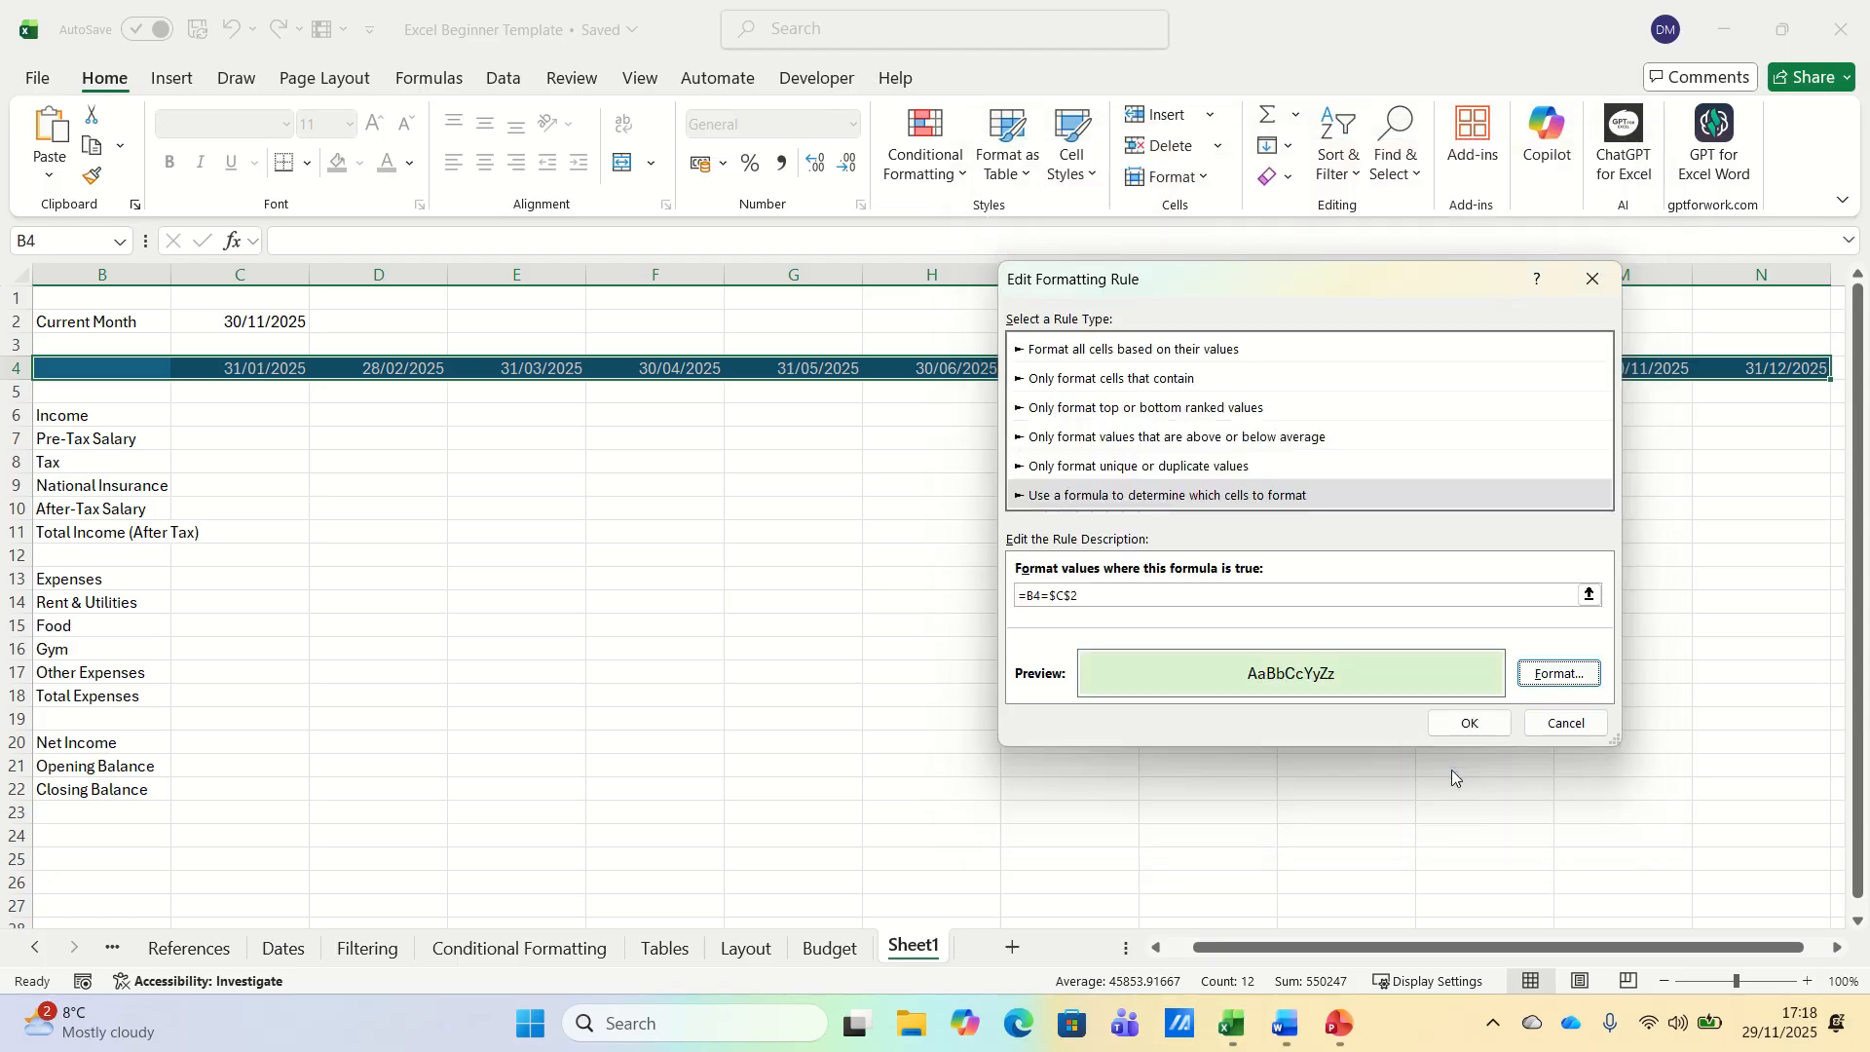
pyautogui.click(1483, 732)
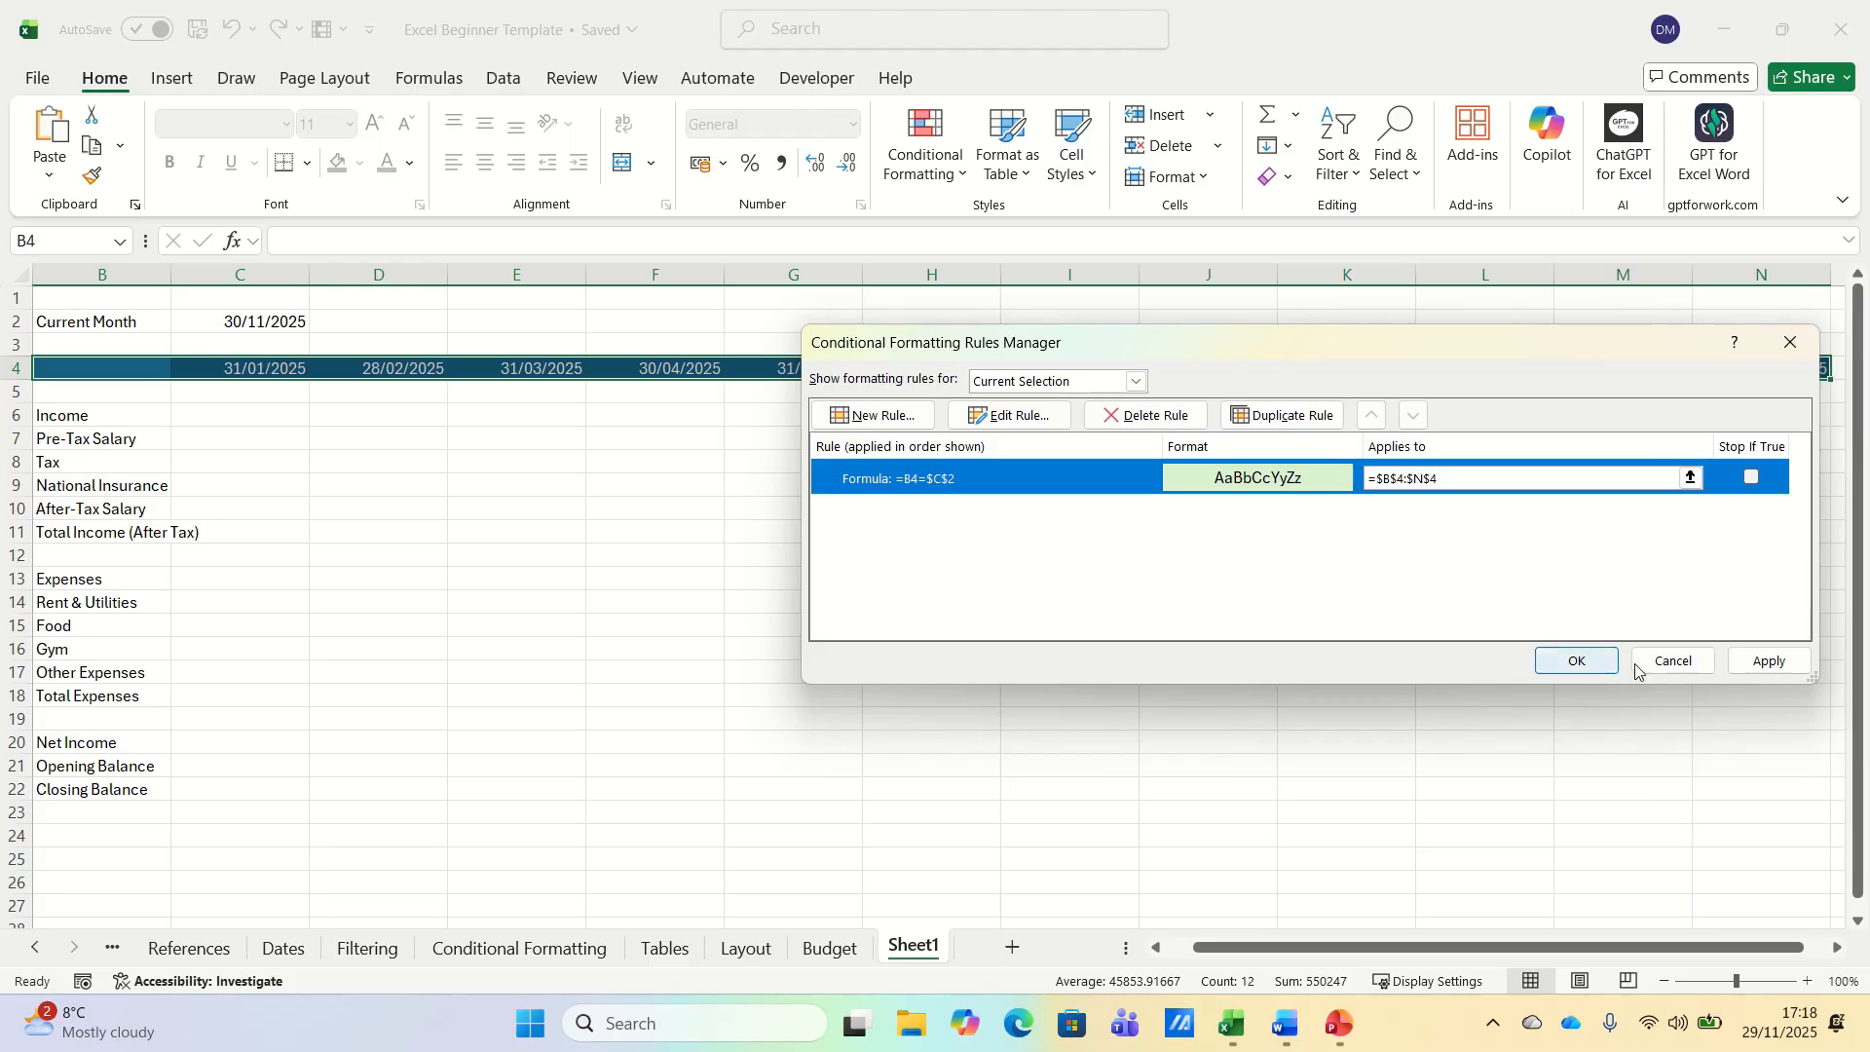
pyautogui.click(1748, 662)
pyautogui.click(1569, 661)
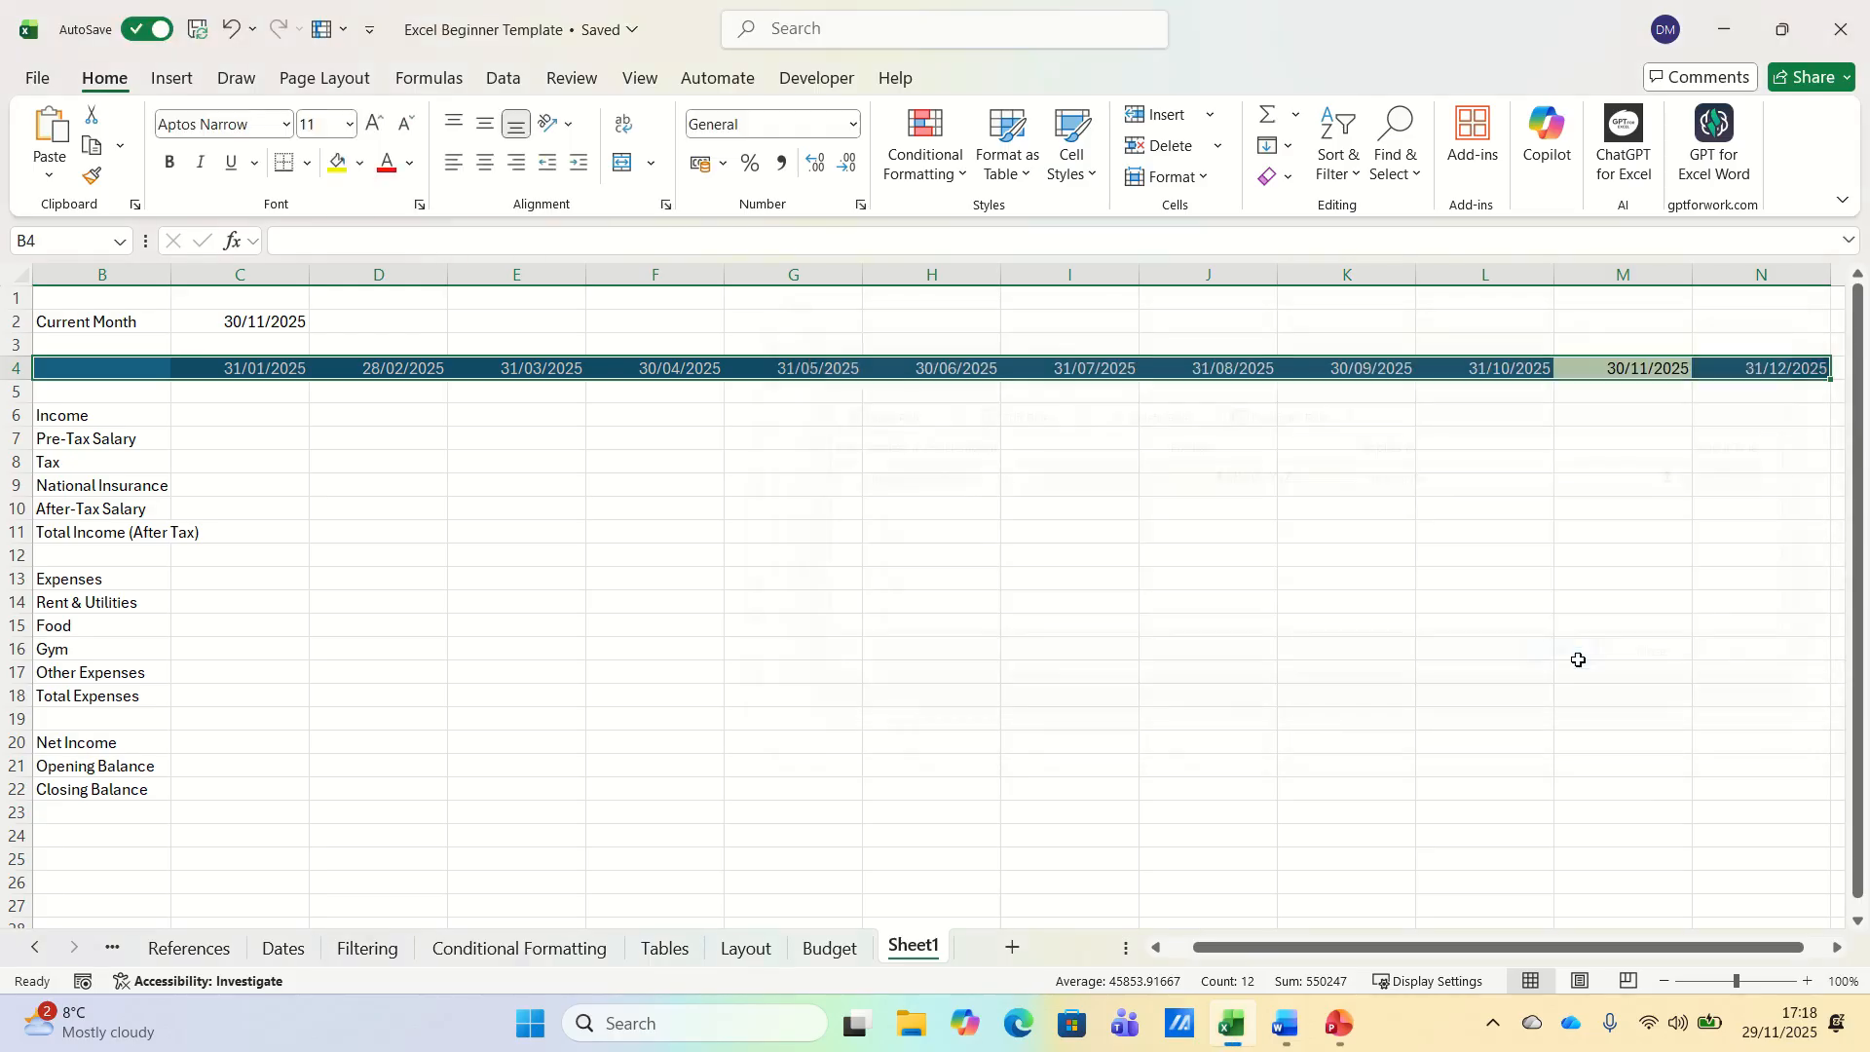
pyautogui.click(1610, 440)
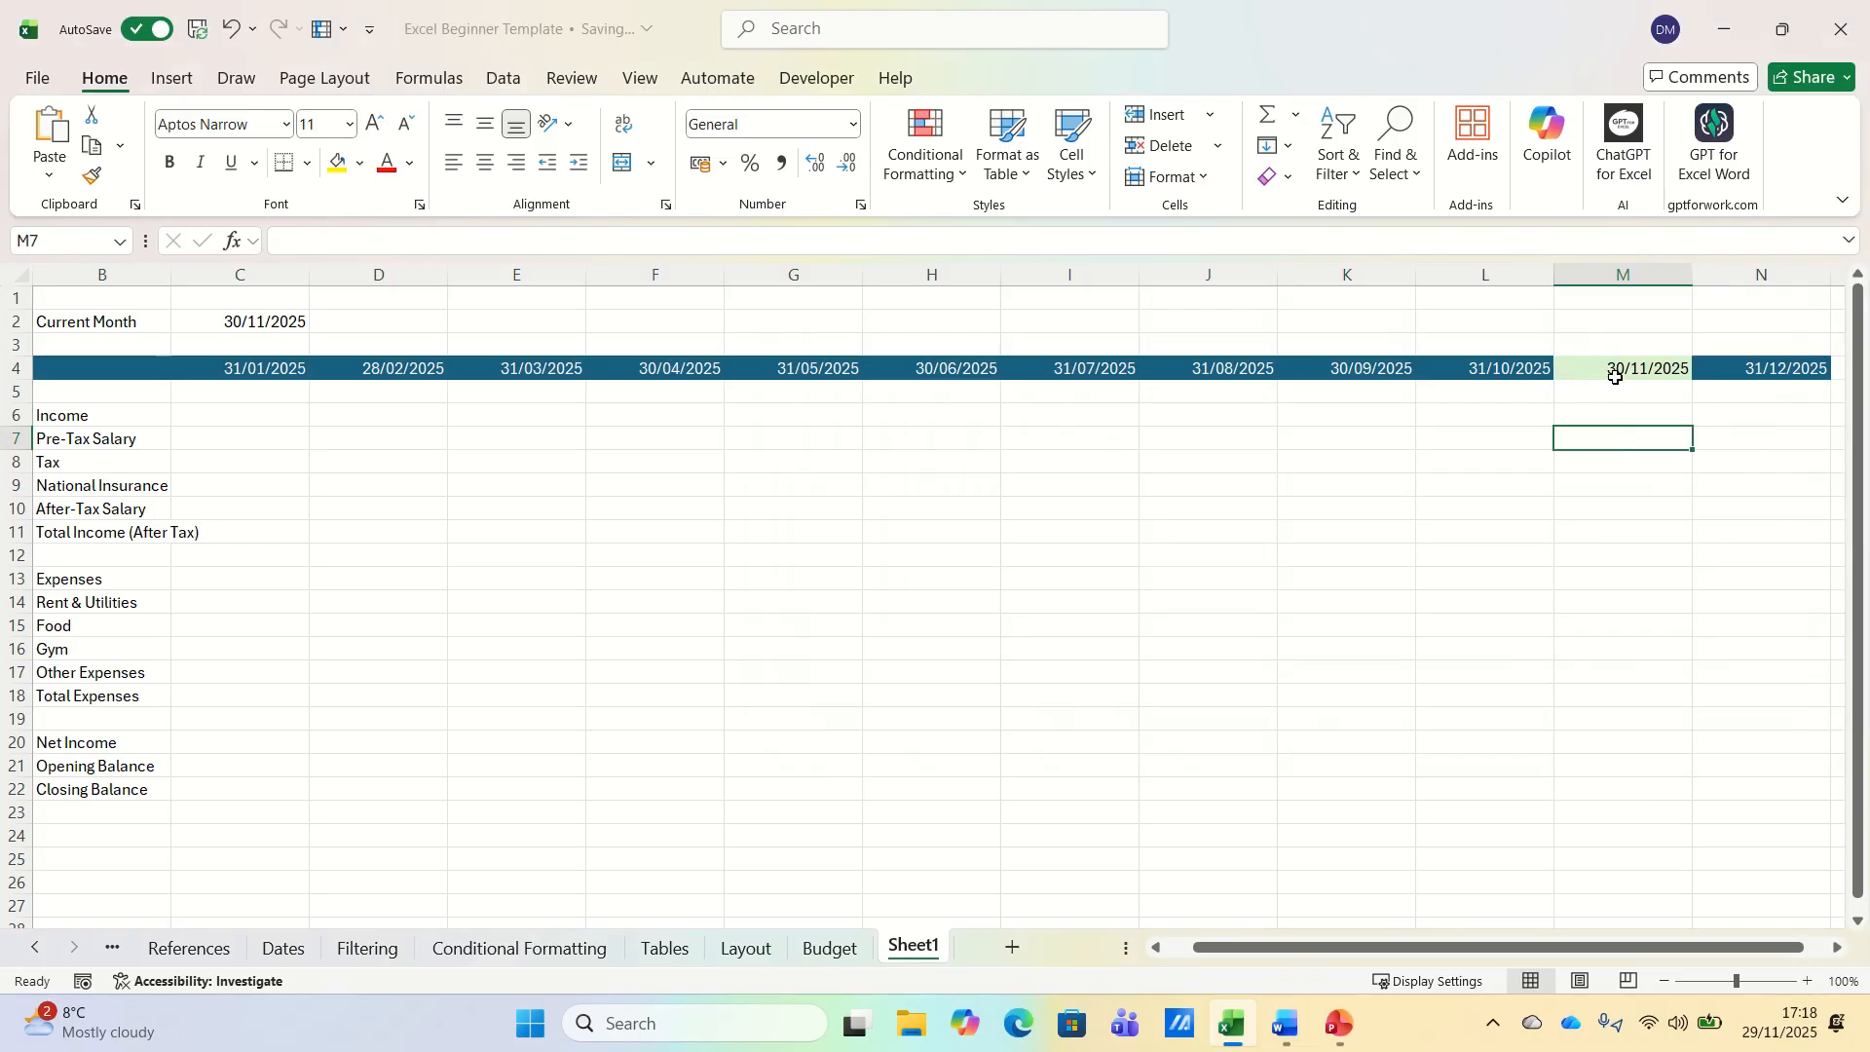
# - Enter the labels Tax % in E2 and National Insurance % in H2
pyautogui.moveTo(1268, 954); pyautogui.dragTo(1242, 955)
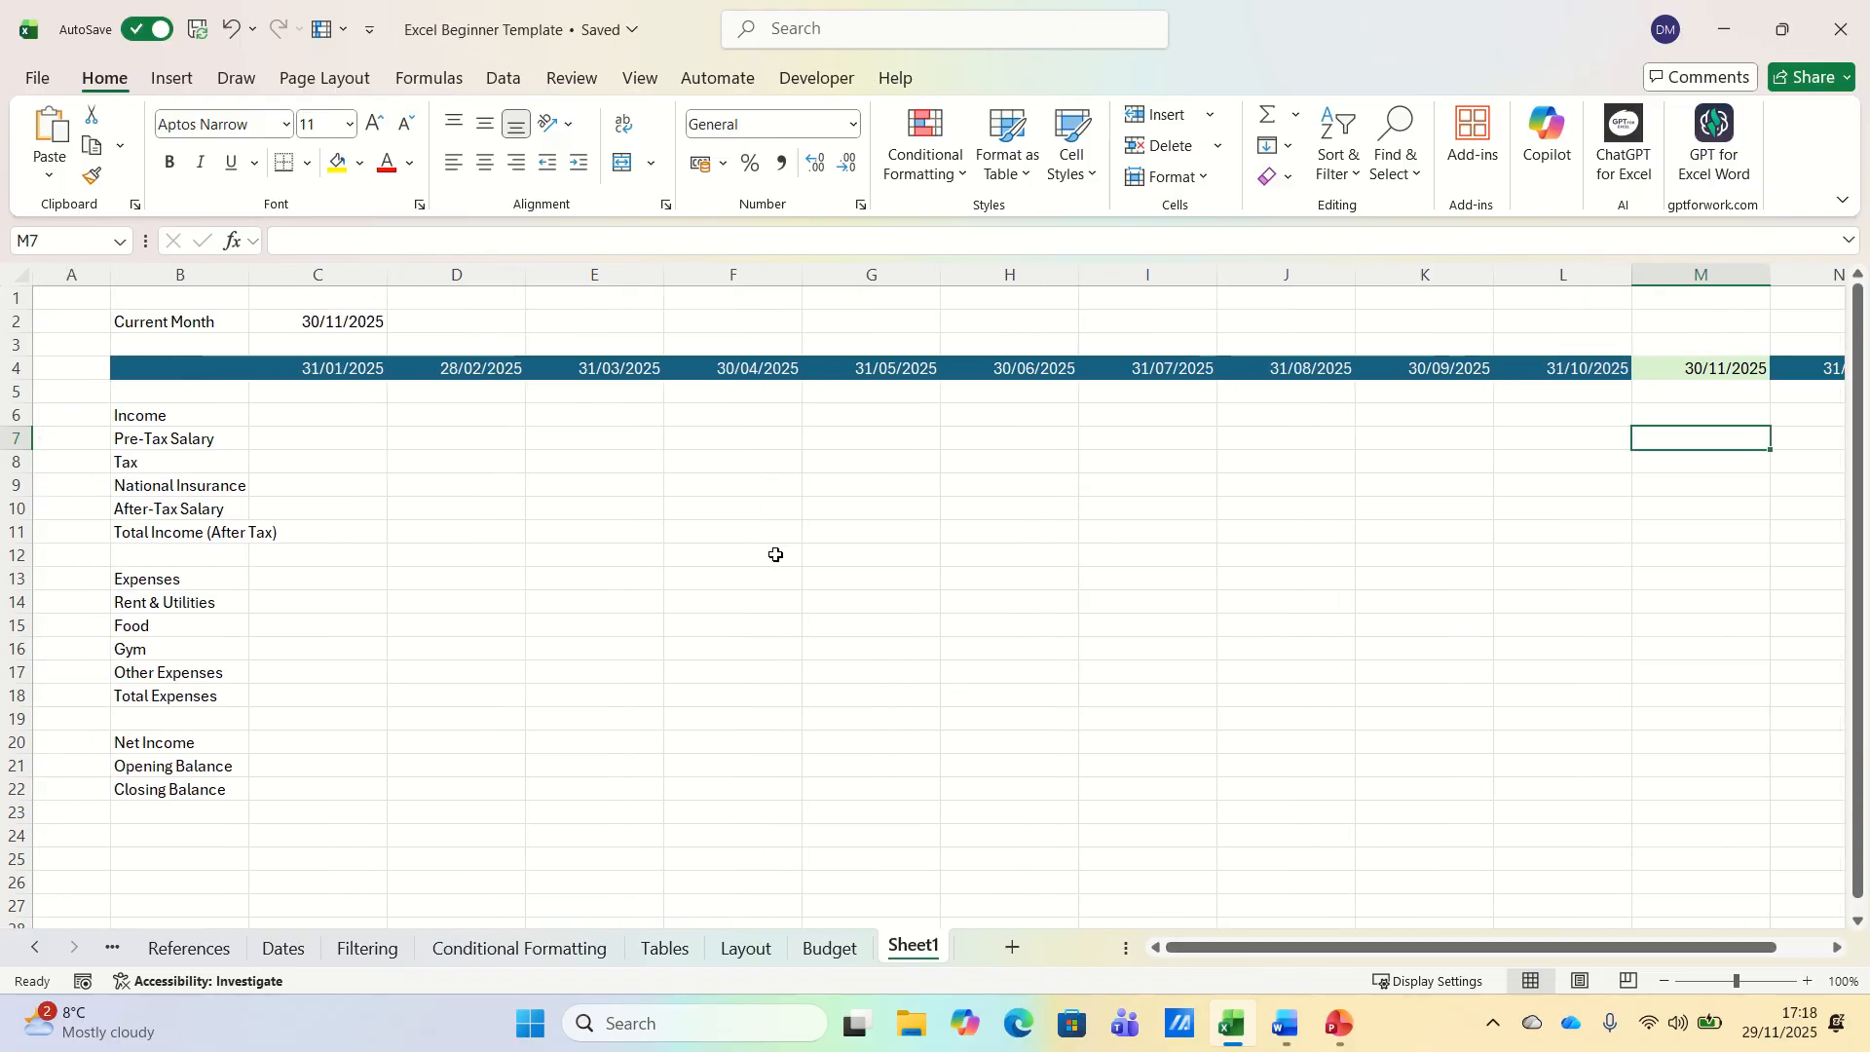
pyautogui.click(618, 322)
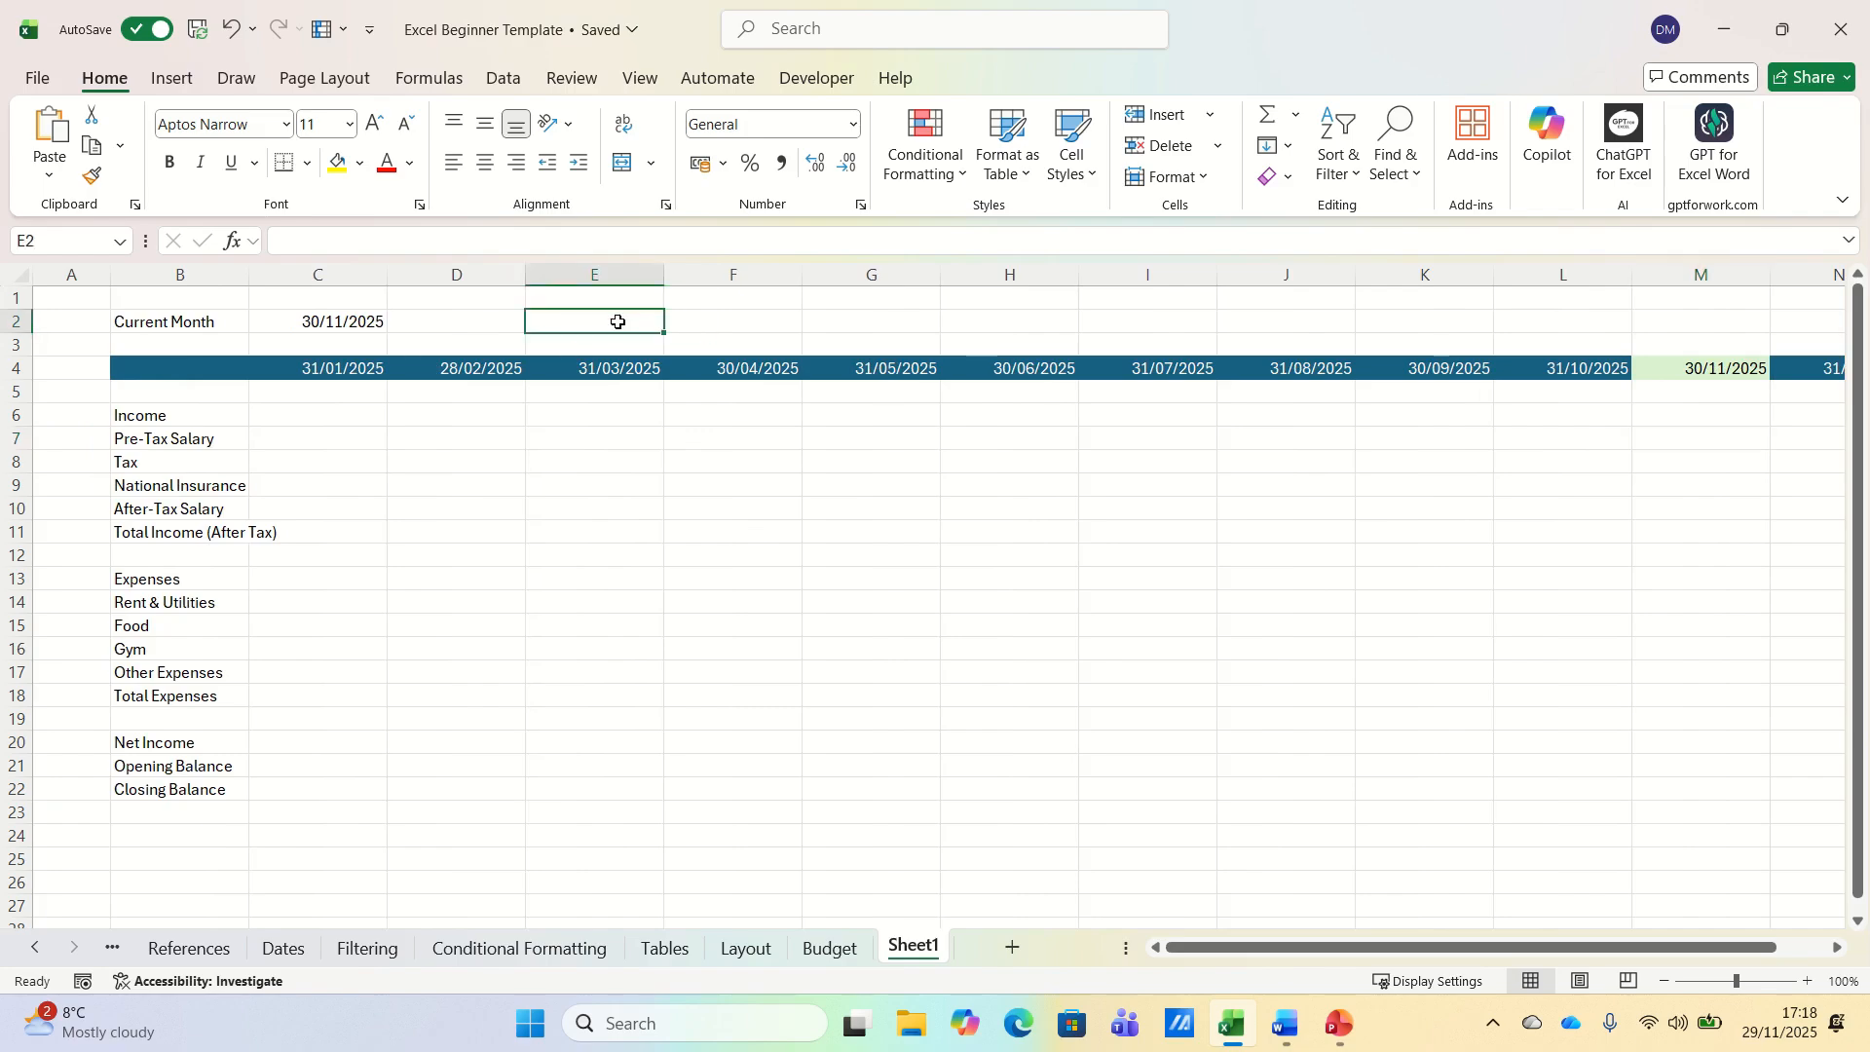
pyautogui.write('Tax %')
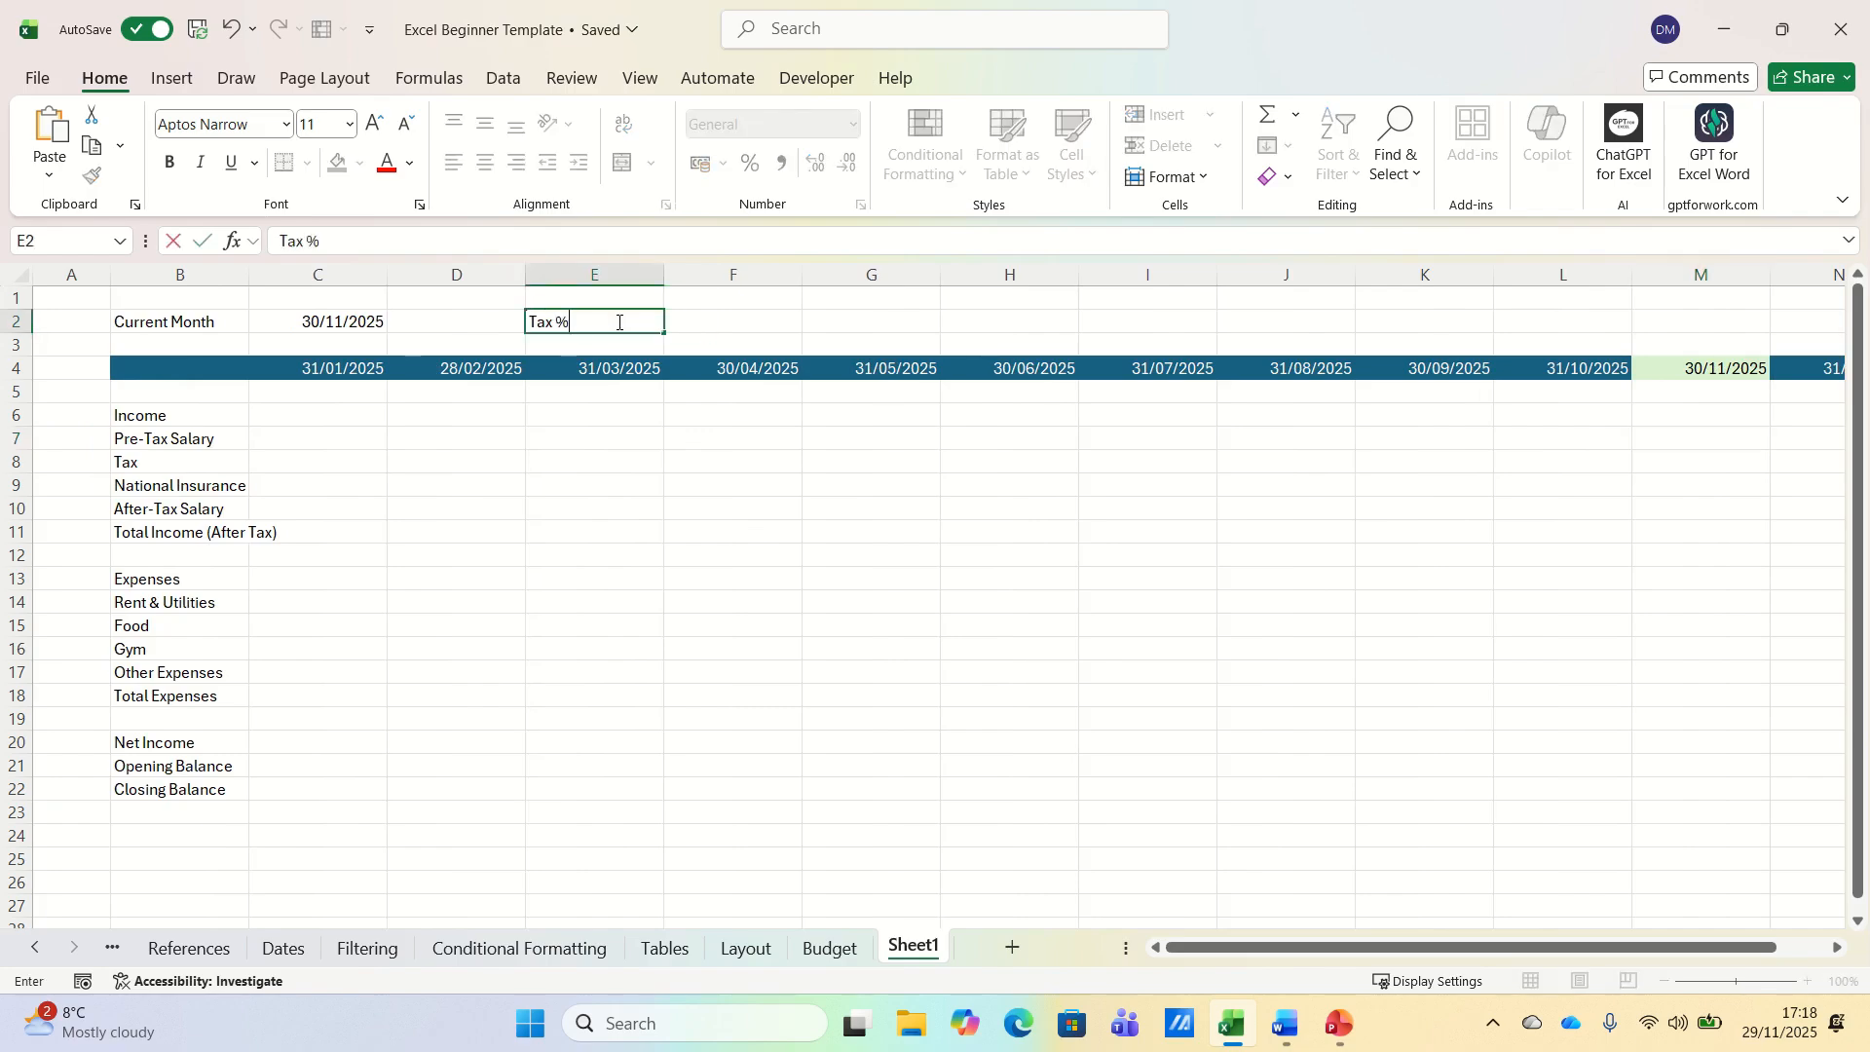
pyautogui.press('Tab')
pyautogui.press('Tab')
pyautogui.press('Tab')
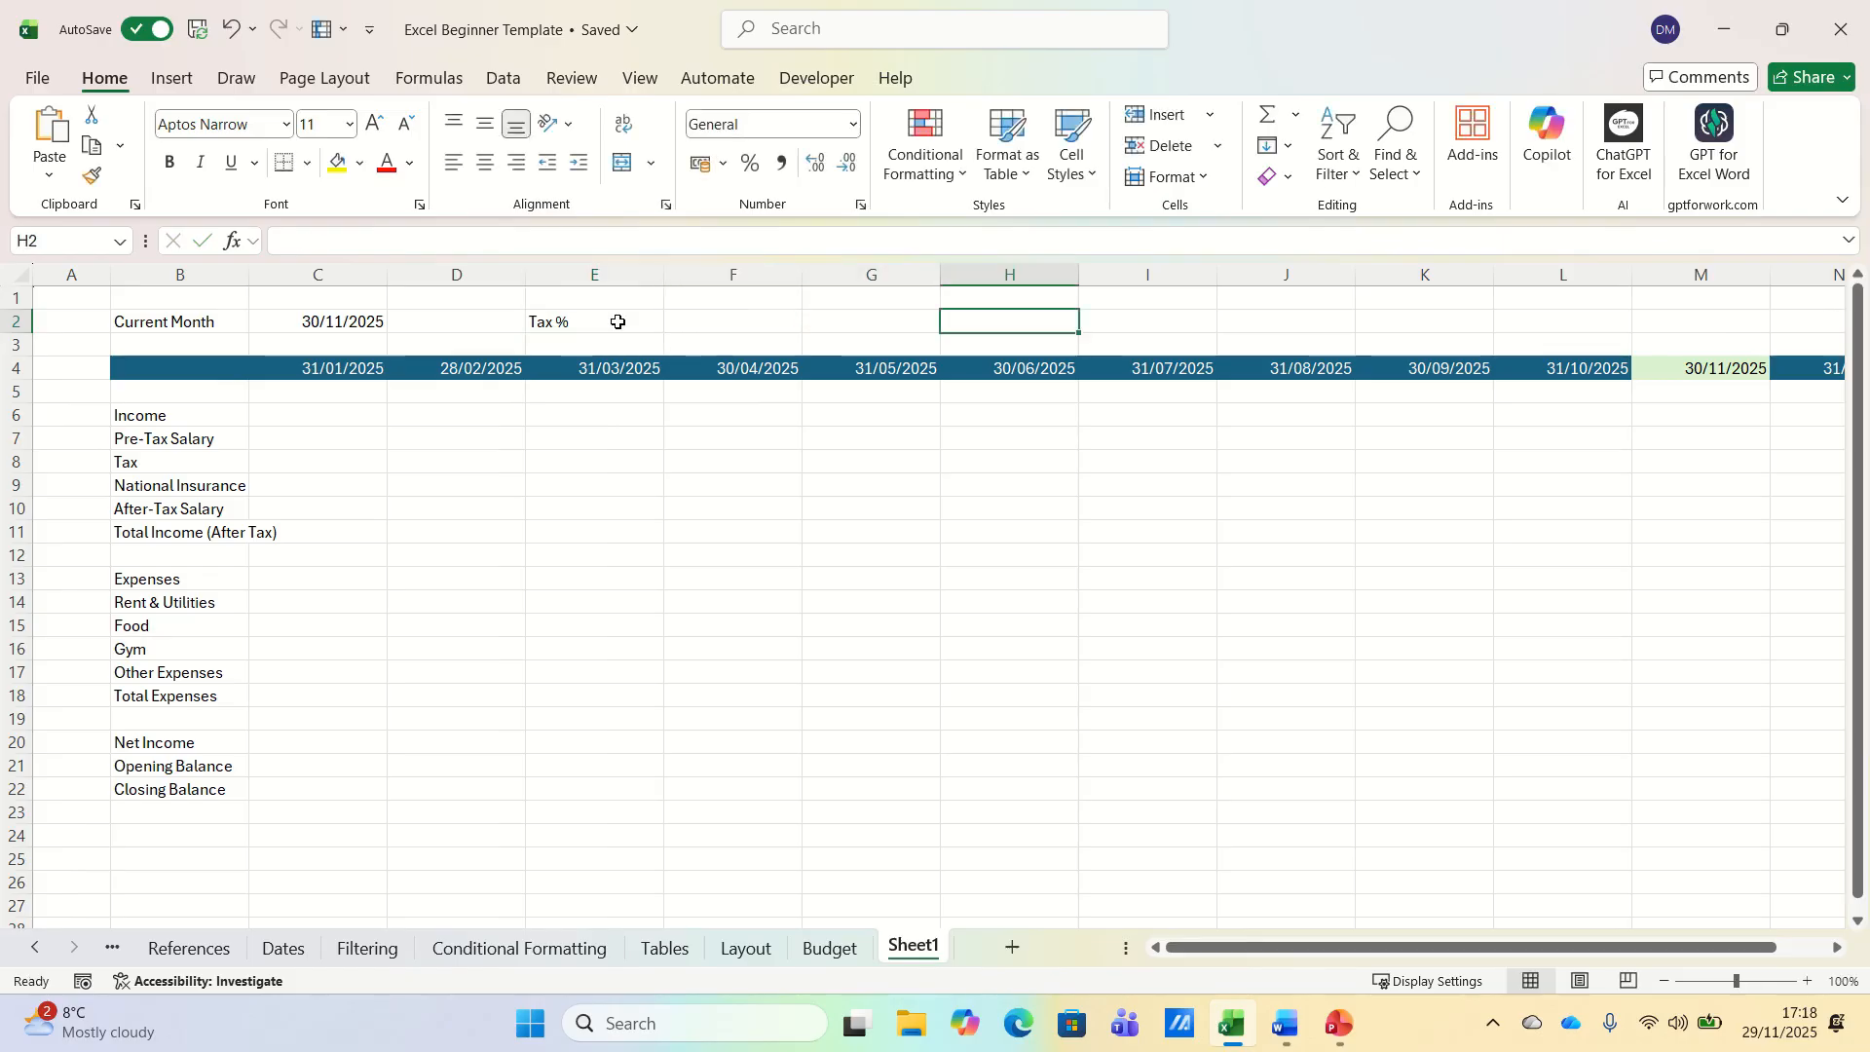
pyautogui.write('Nation')
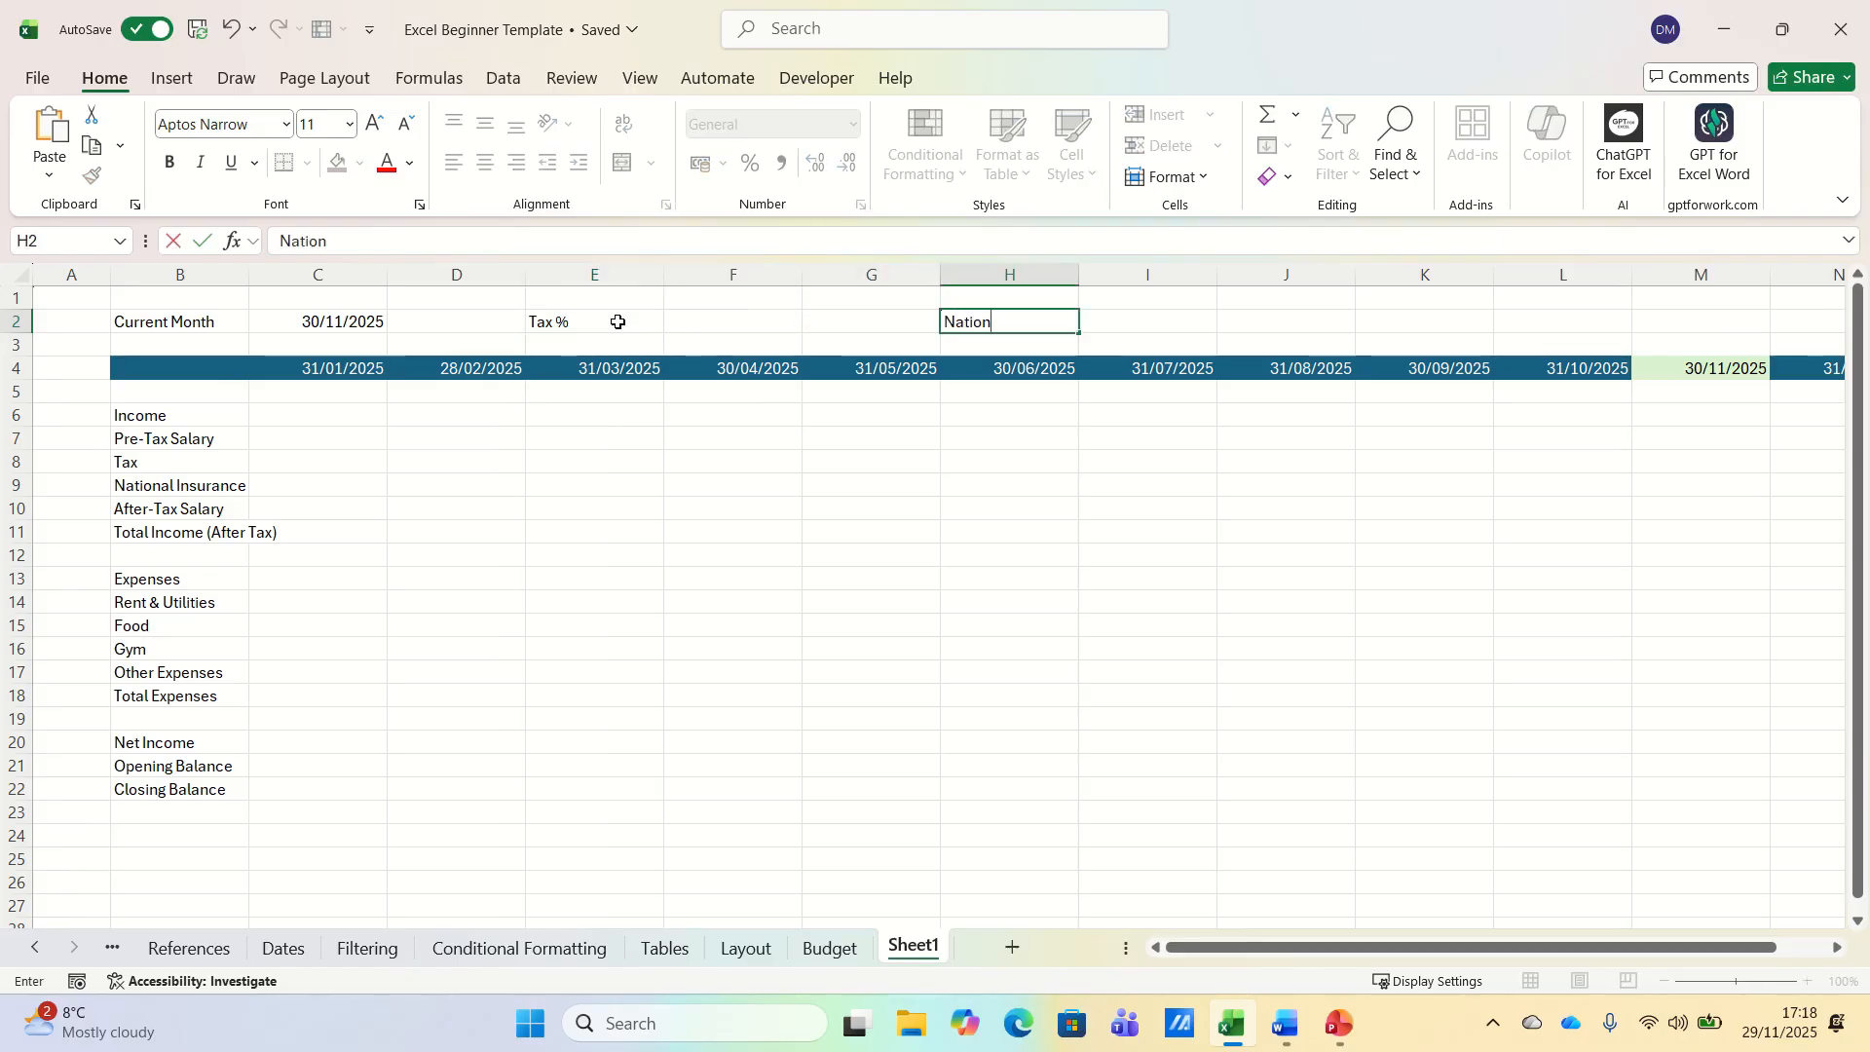
pyautogui.write('al Insurance')
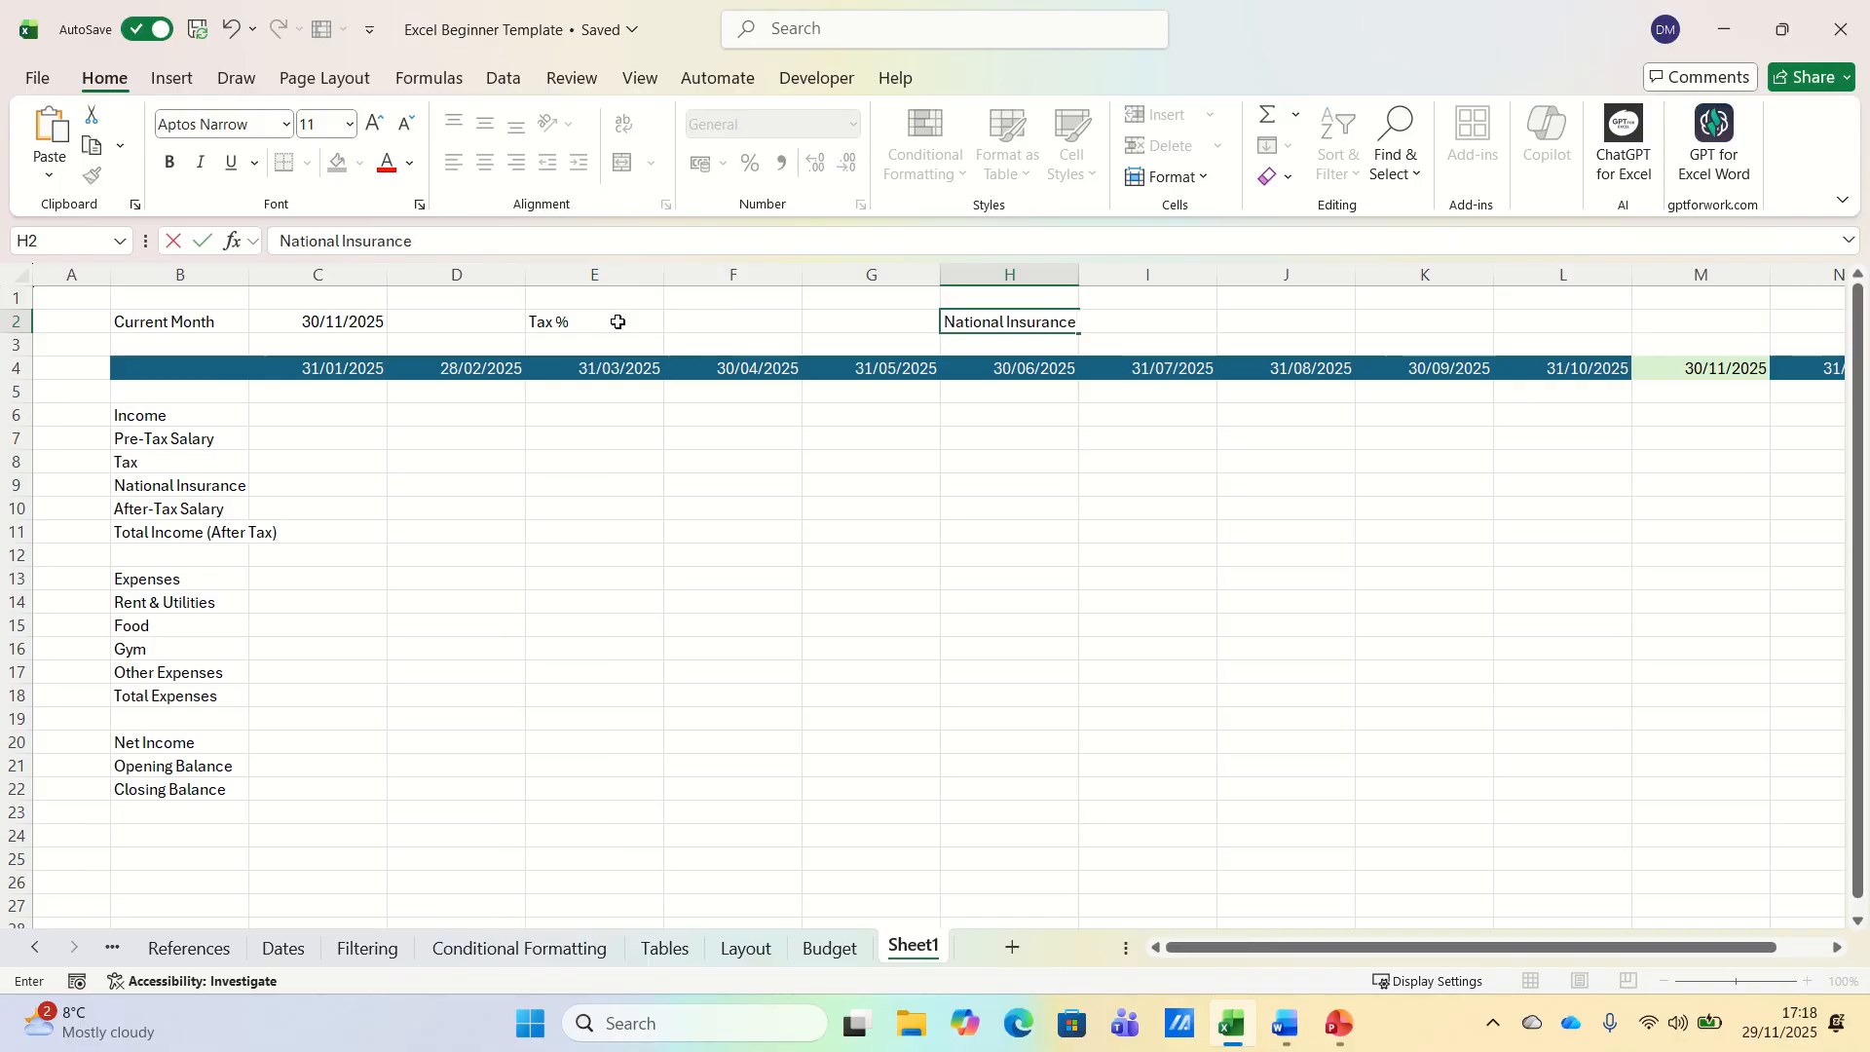
pyautogui.write(' %')
pyautogui.hotkey('ctrl', 'Return')
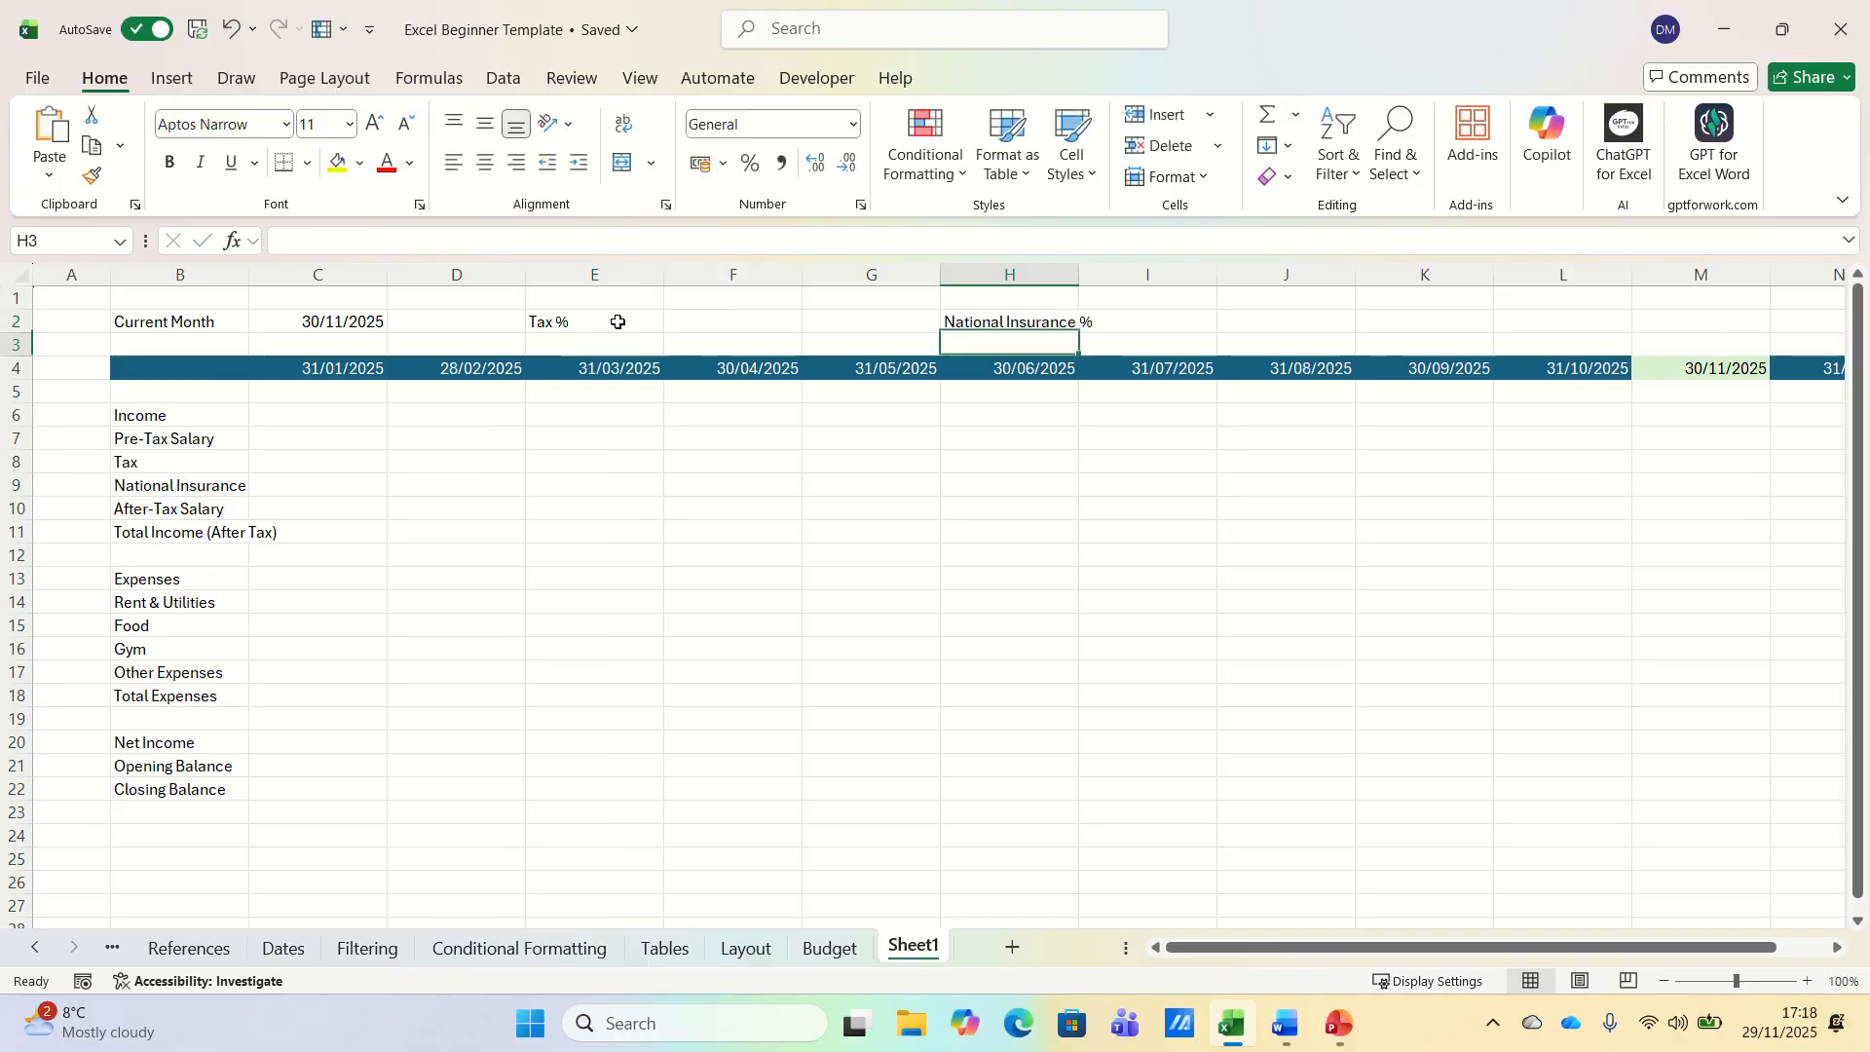
# - Enter the label Rent & Utilities % in K2
pyautogui.press('Right')
pyautogui.press('Right')
pyautogui.press('Right')
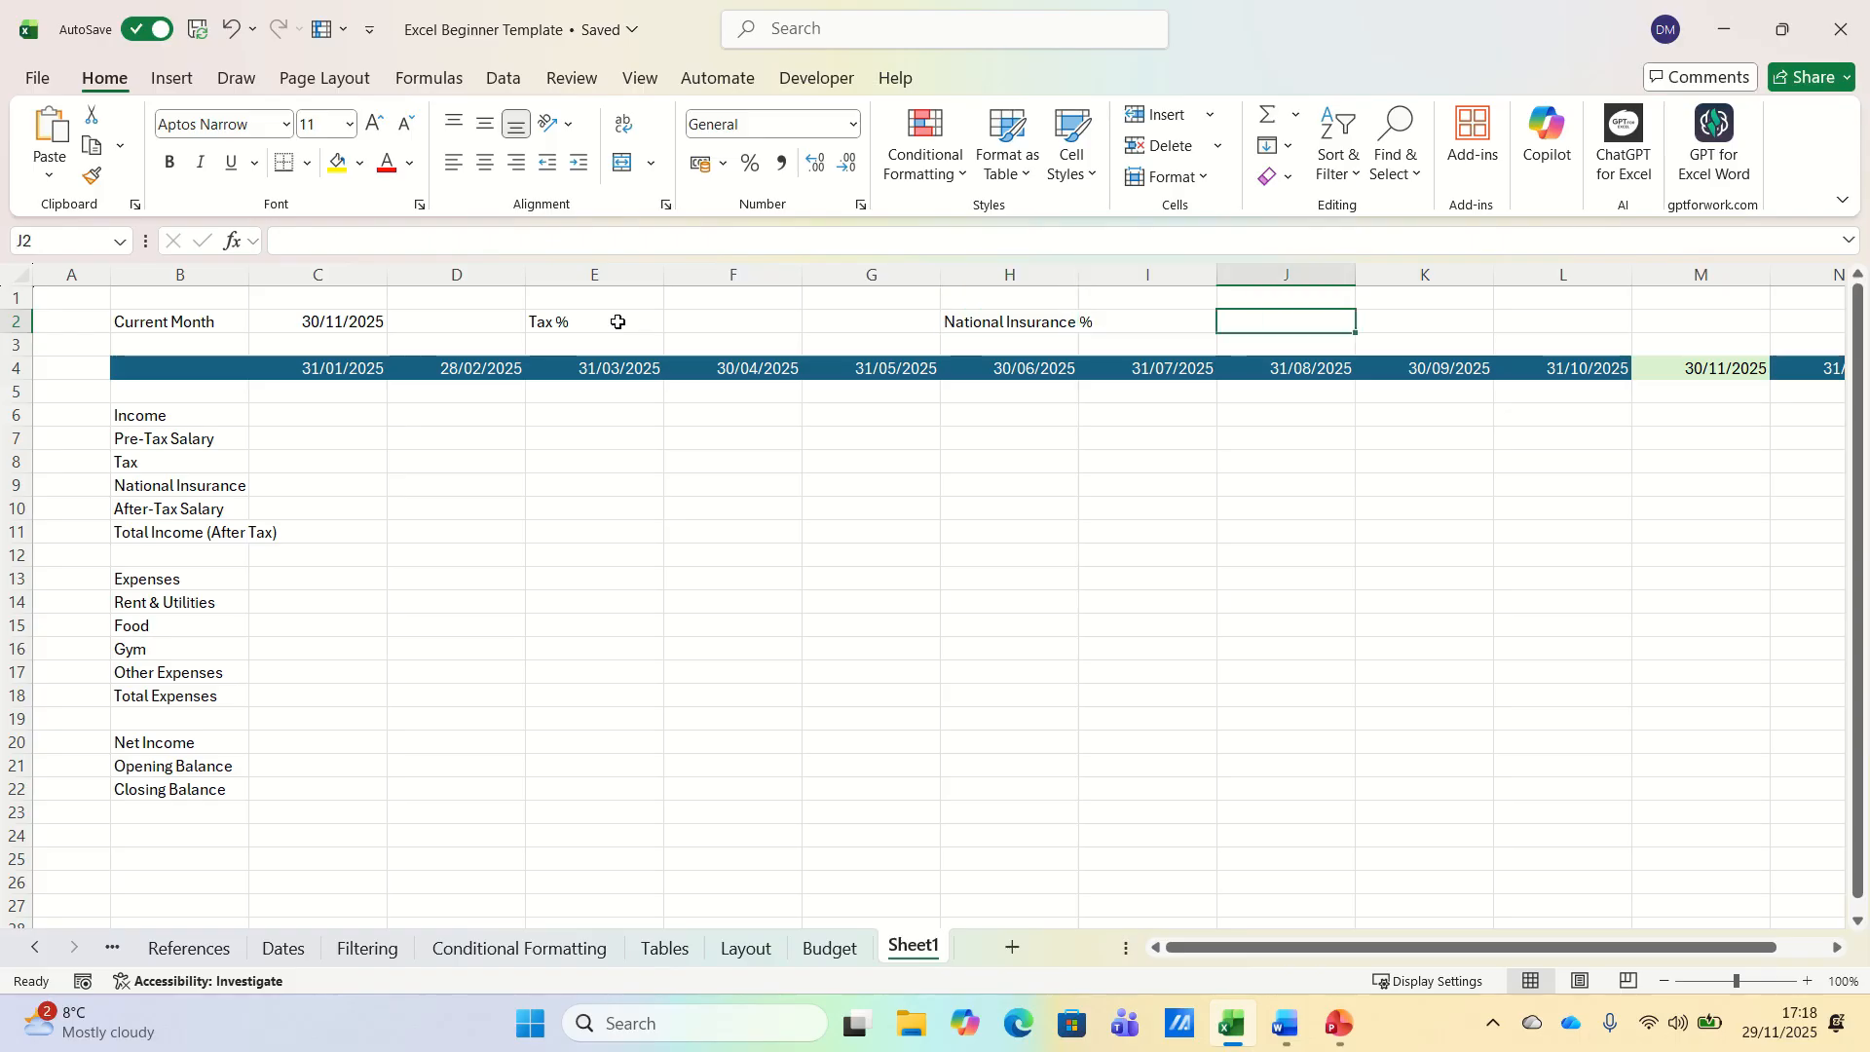
pyautogui.write('Rent')
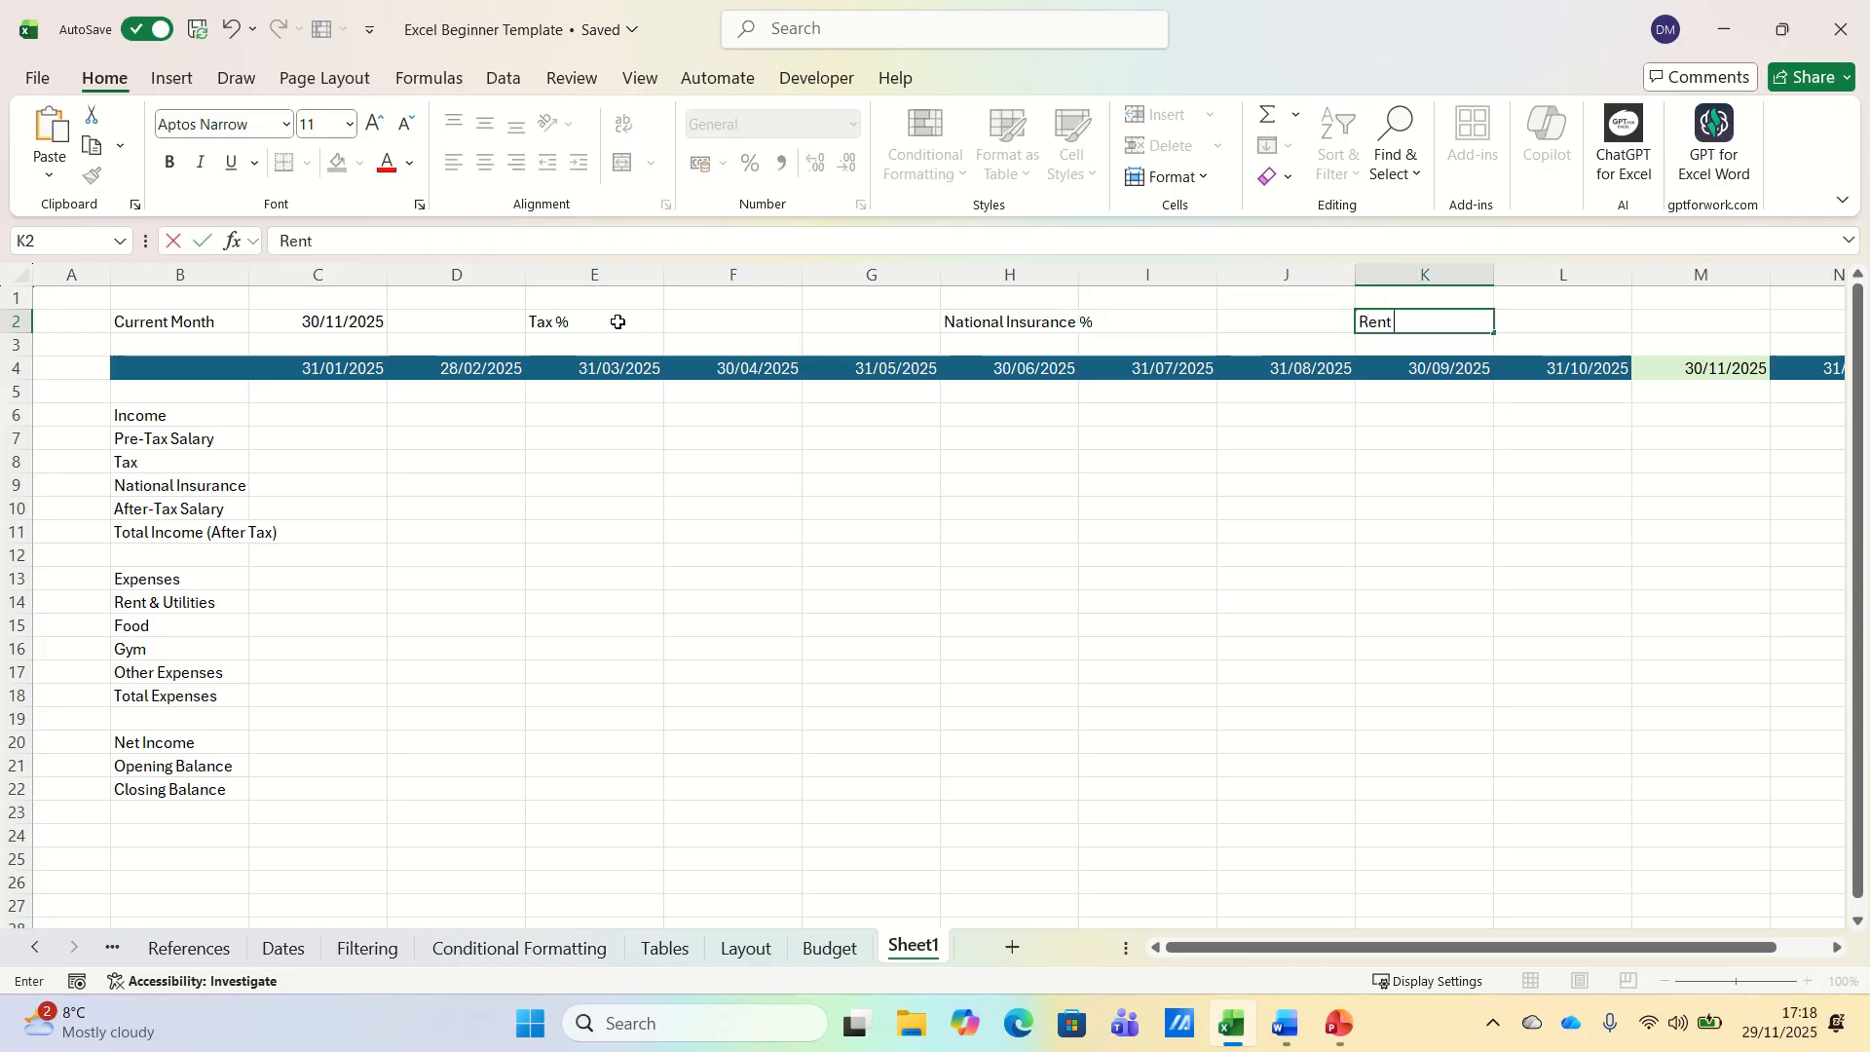
pyautogui.write(' & Utilities %')
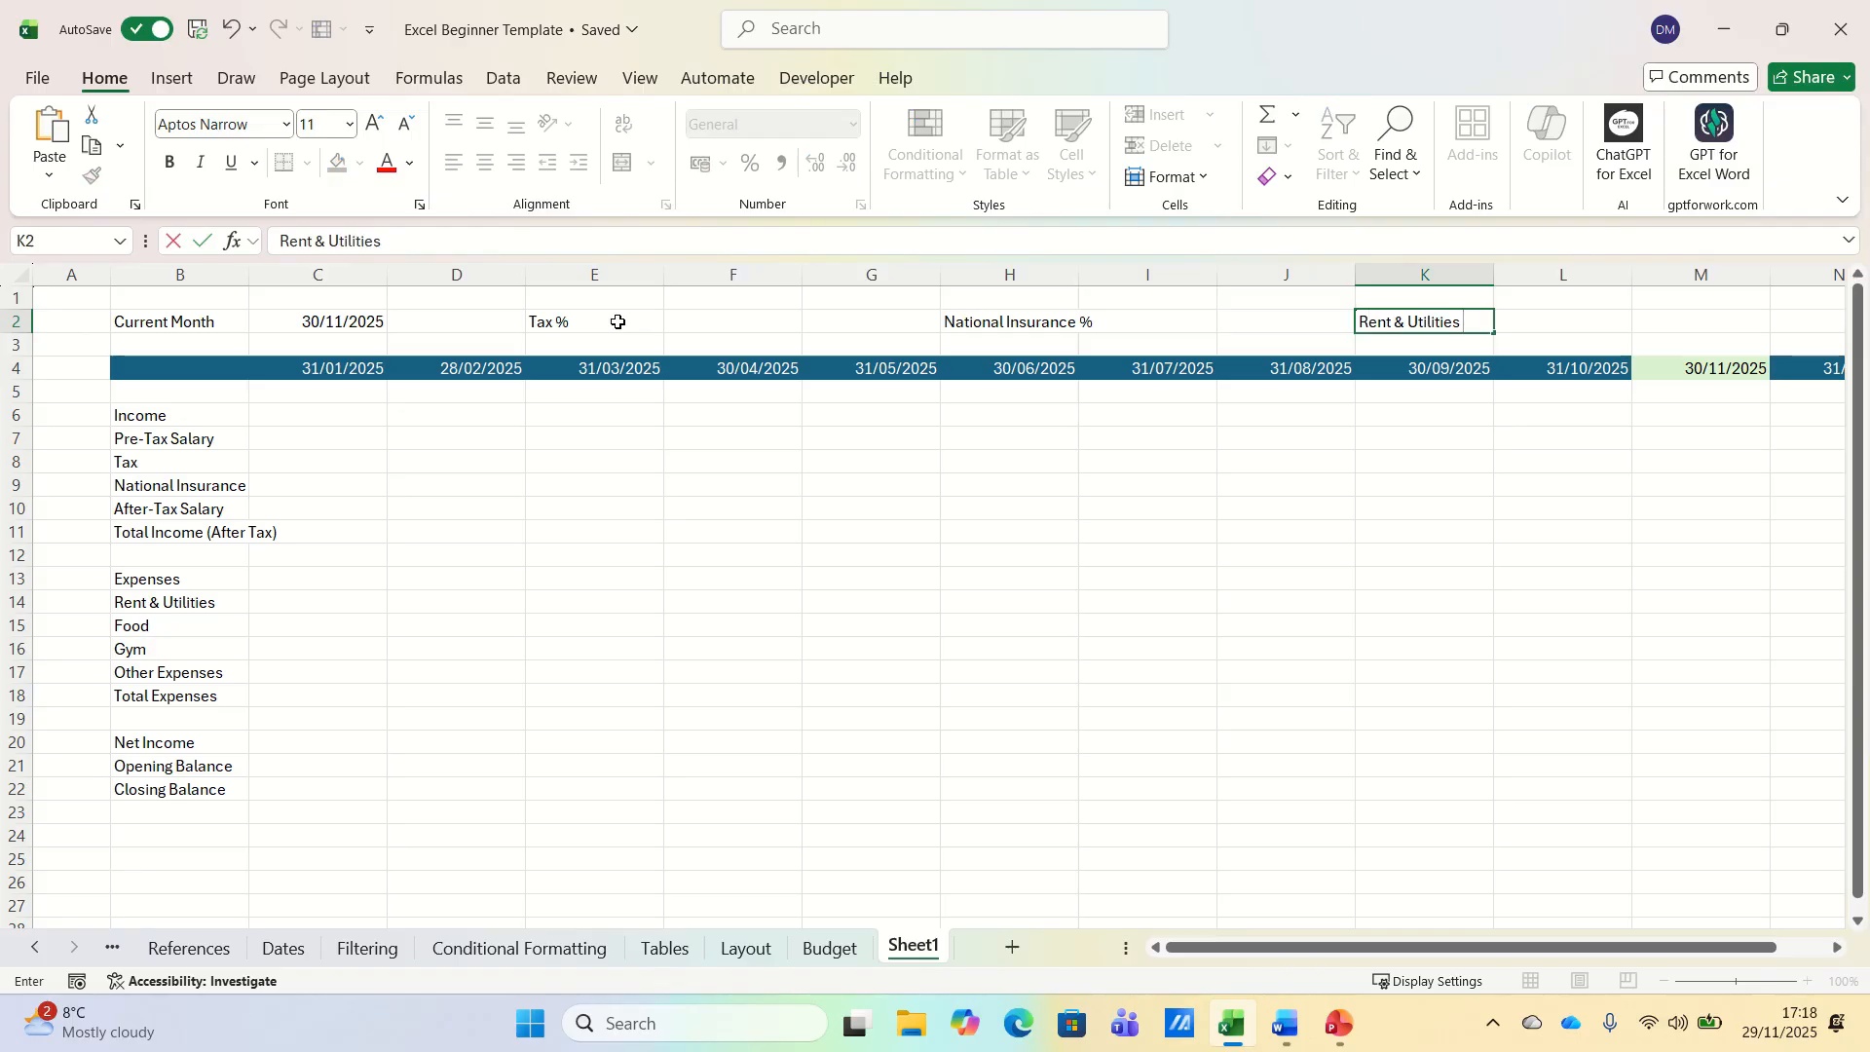
pyautogui.hotkey('ctrl', 'Return')
# - Shorten the label in H2 to NI %
pyautogui.press('Left')
pyautogui.press('Left')
pyautogui.press('Left')
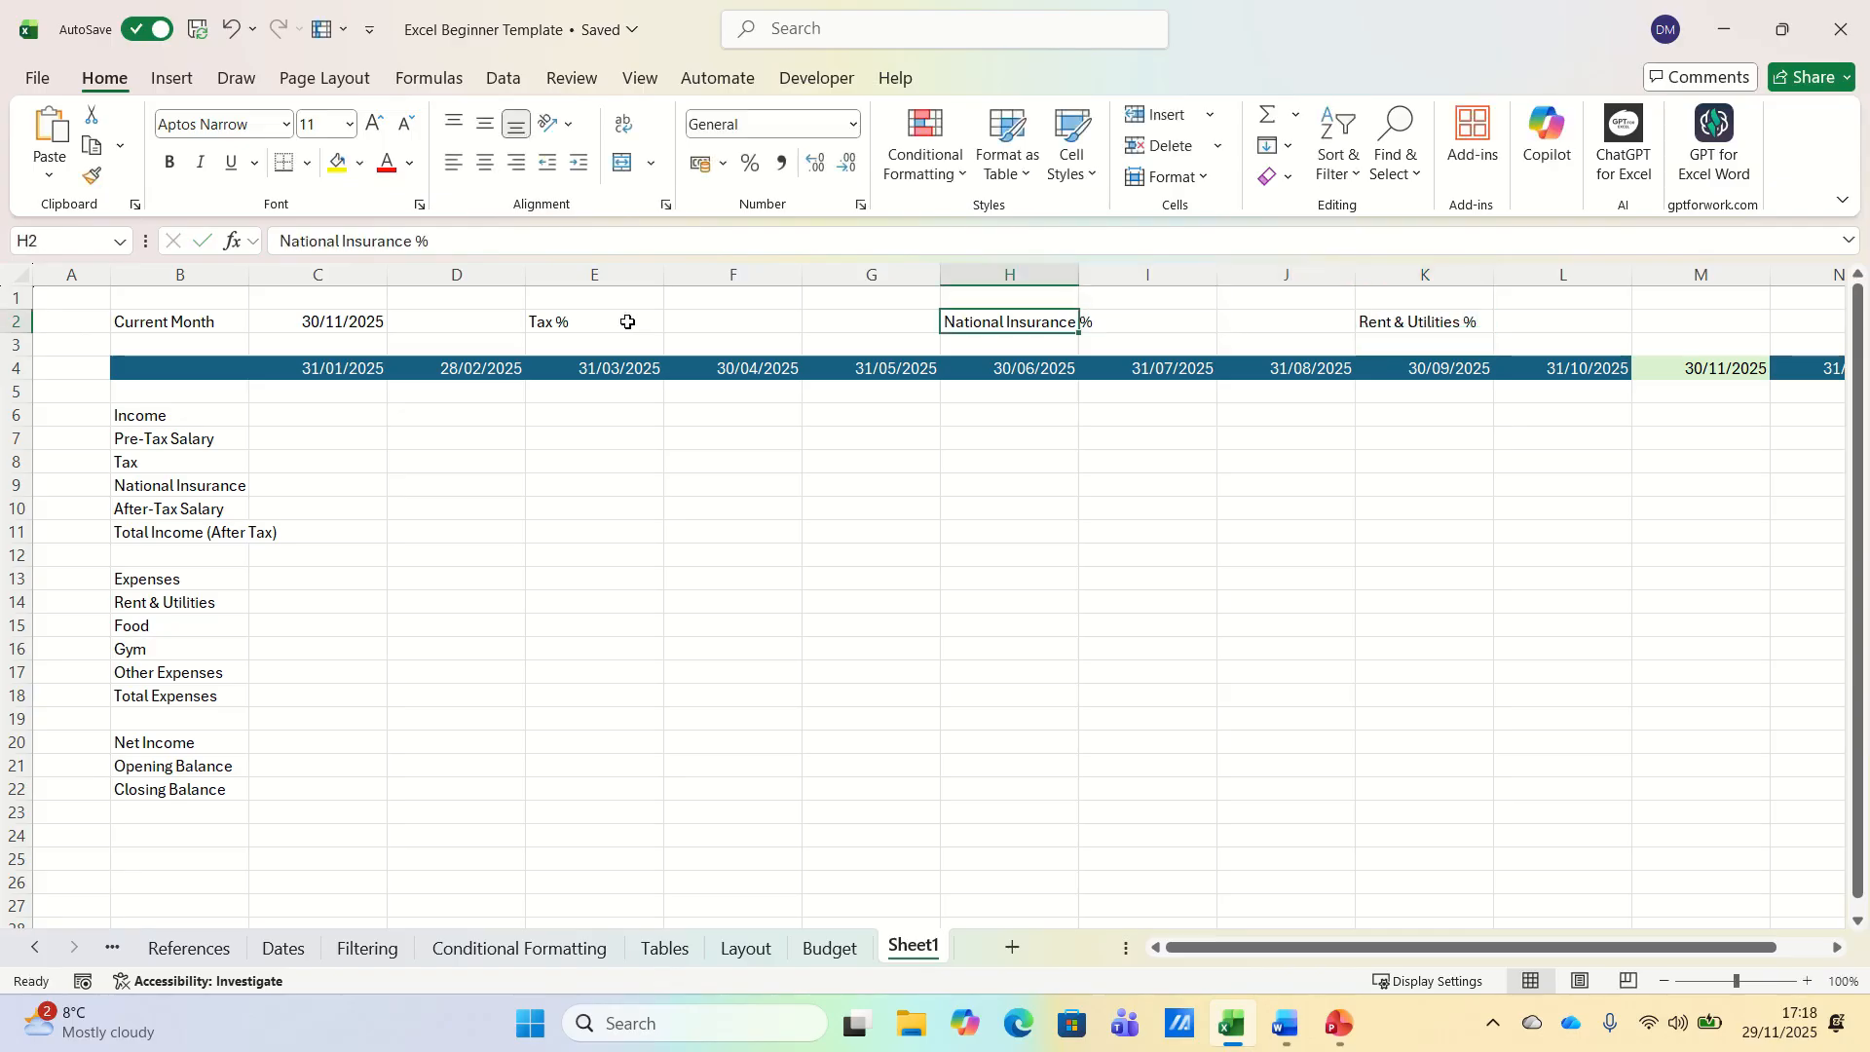
pyautogui.moveTo(410, 240); pyautogui.dragTo(278, 241)
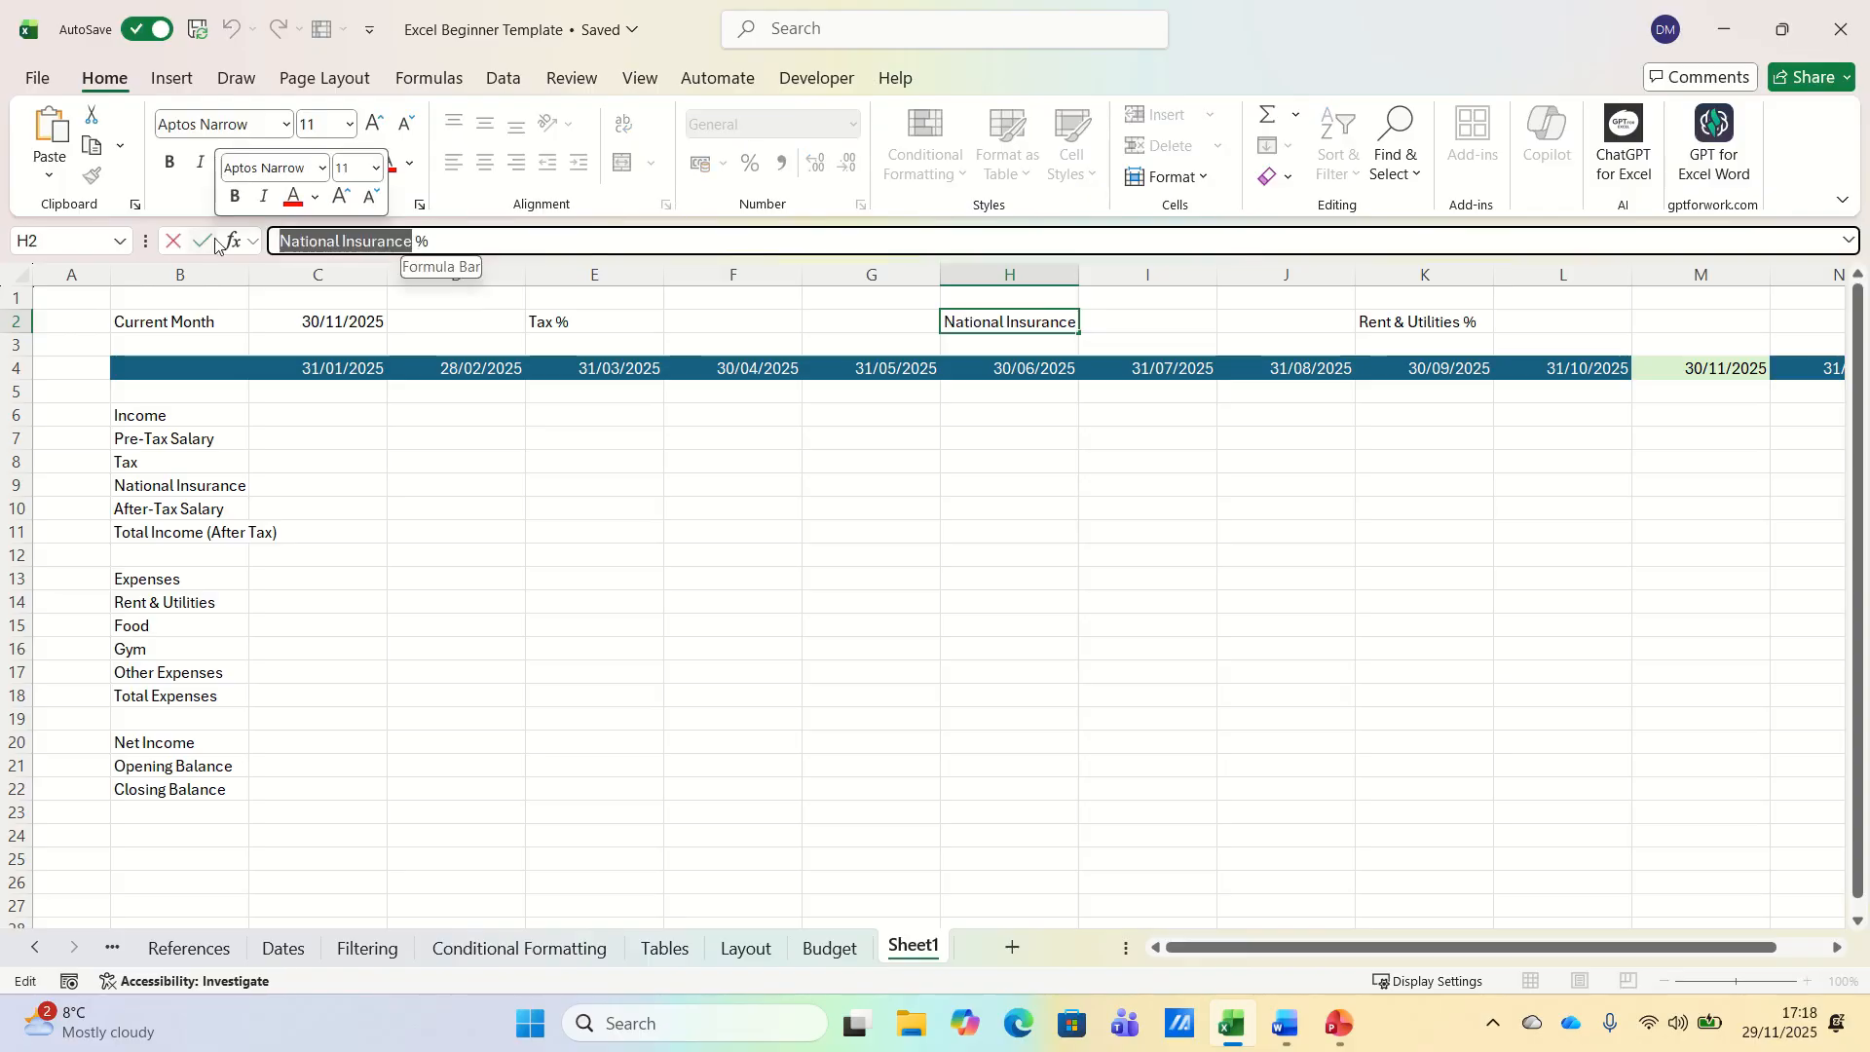
pyautogui.write('NI')
pyautogui.hotkey('ctrl', 'Return')
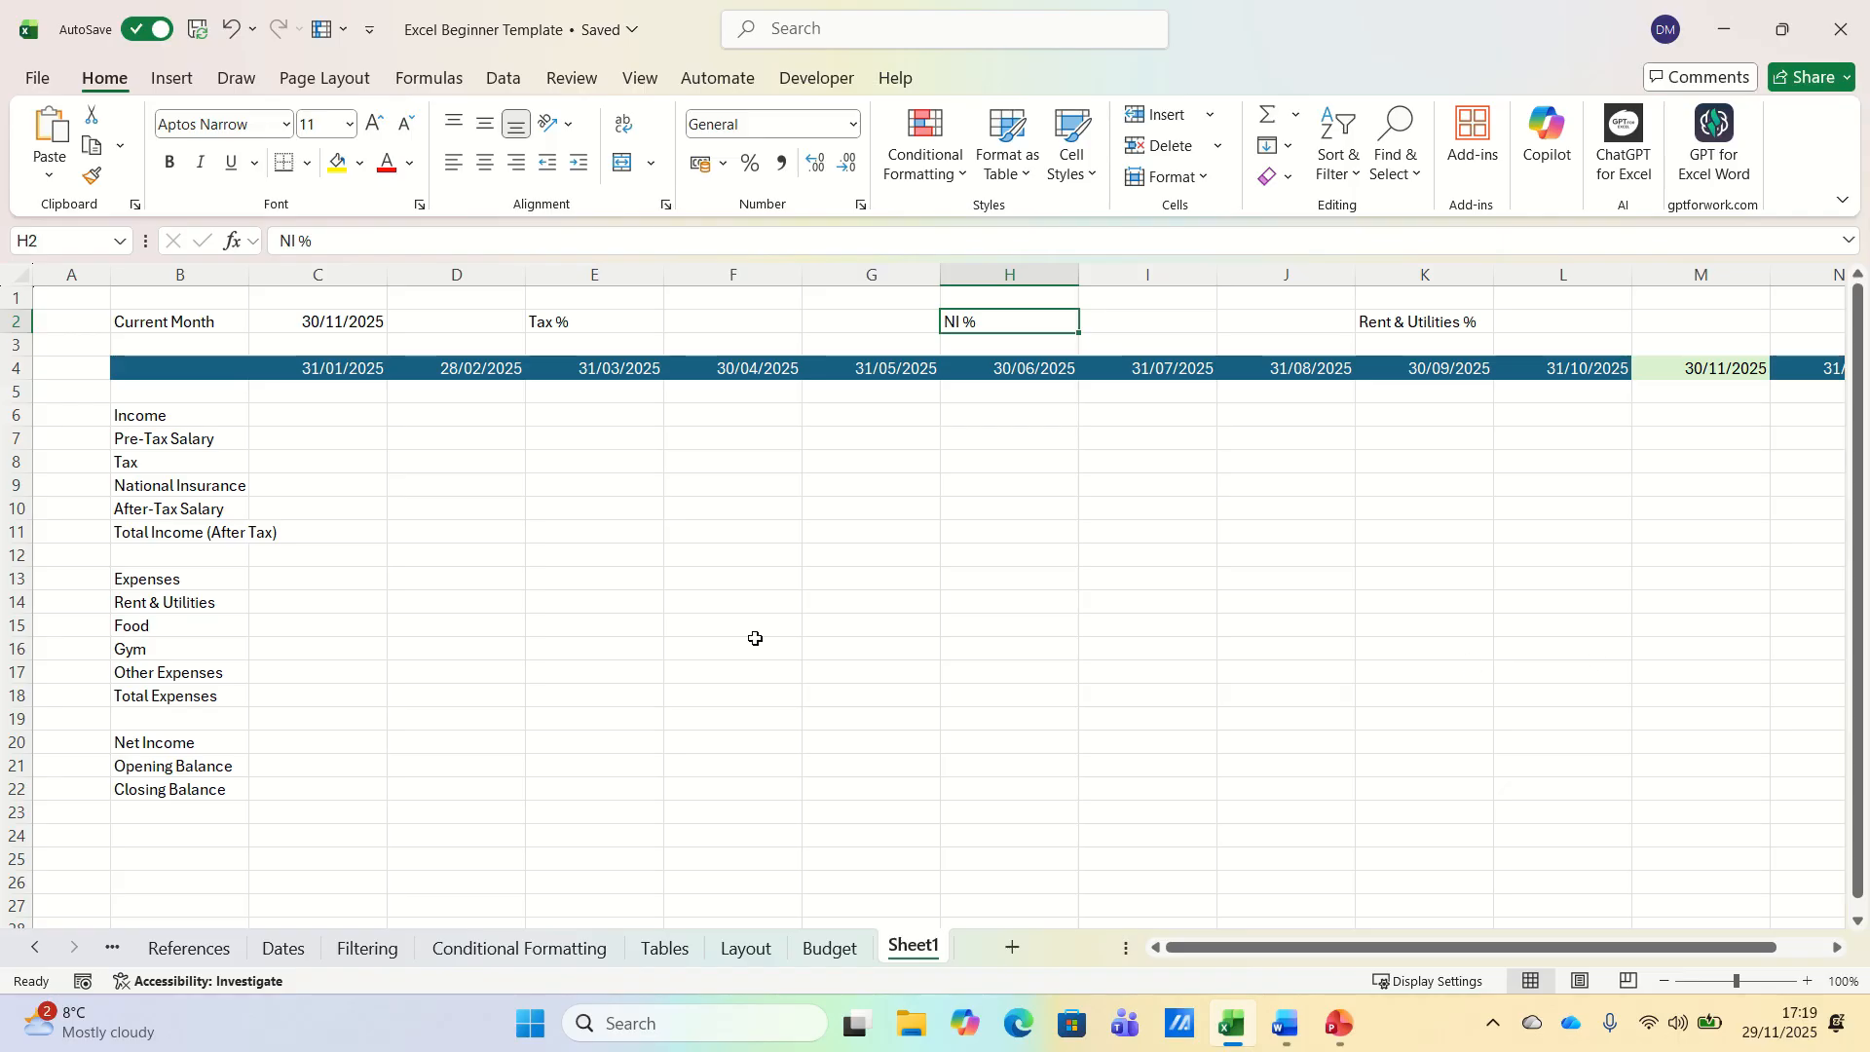
# - Enter 30% as the tax rate in F2 and 5% as the NI rate in I2
pyautogui.click(716, 319)
pyautogui.write('30%')
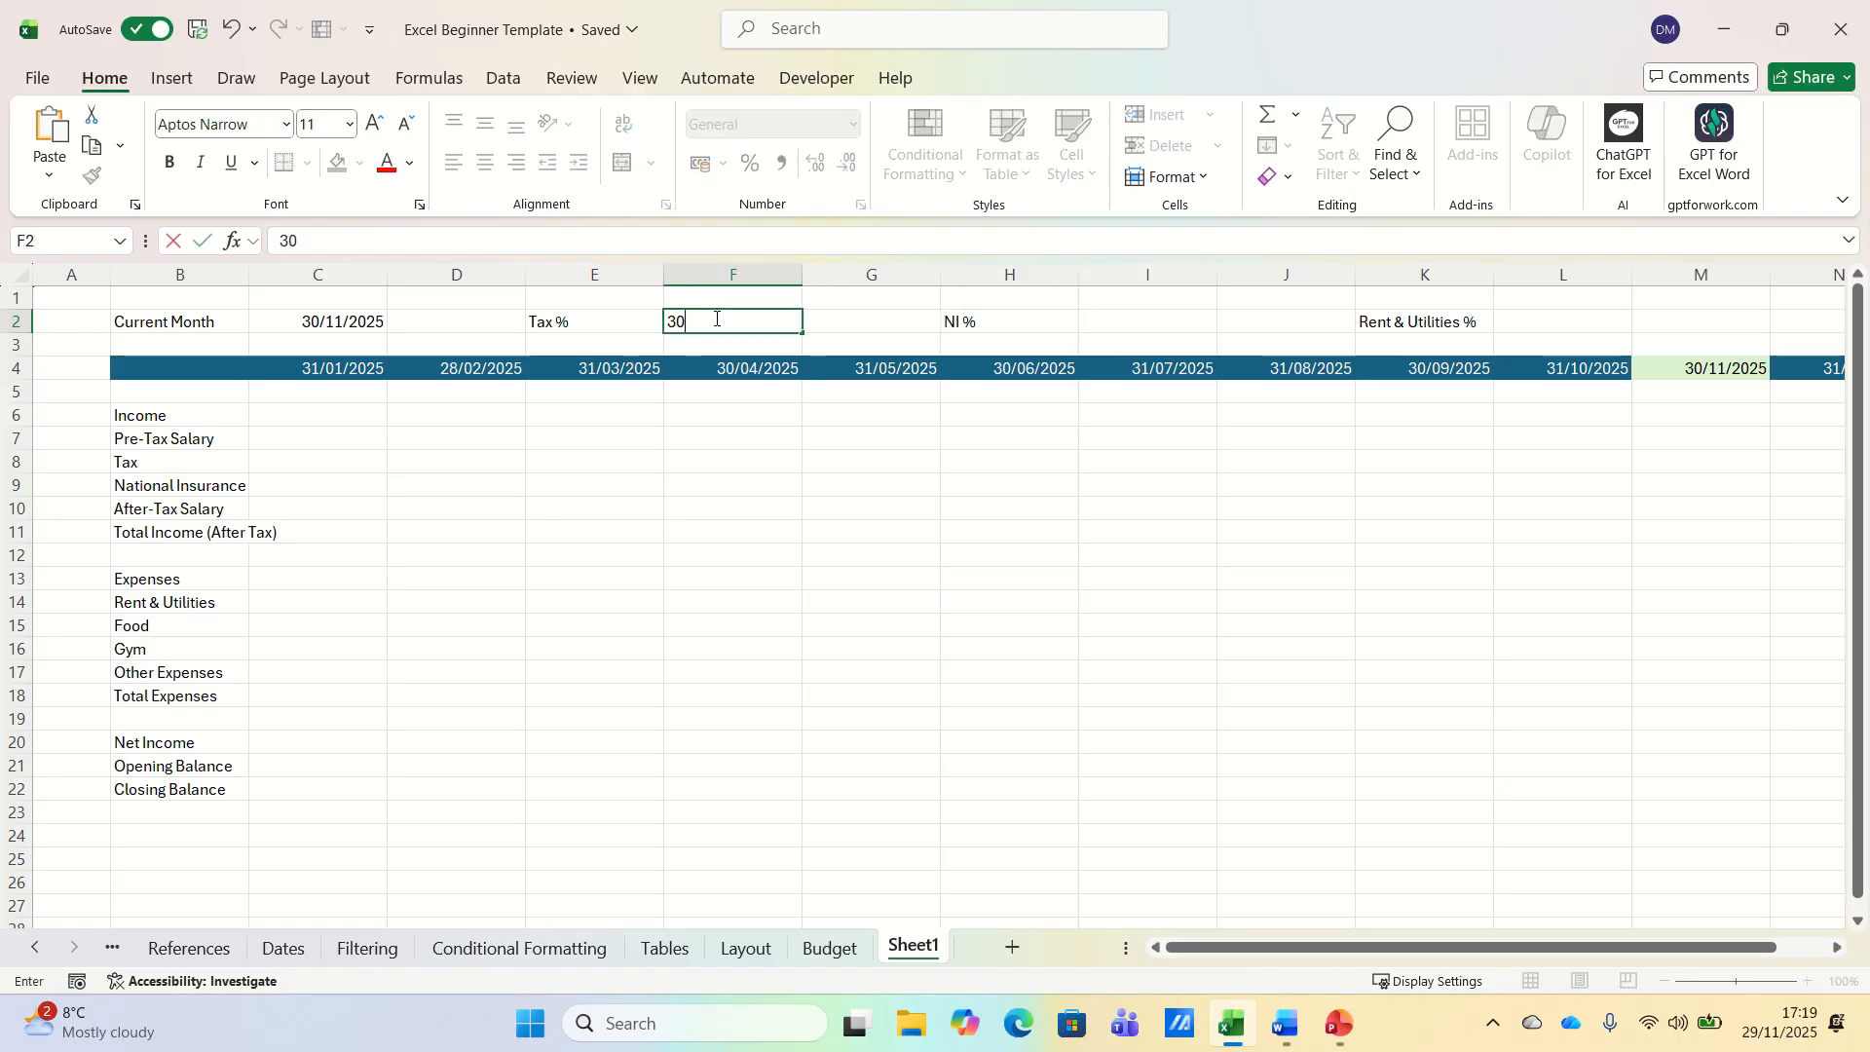
pyautogui.press('Return')
pyautogui.press('Up')
pyautogui.press('Right')
pyautogui.press('Right')
pyautogui.press('Right')
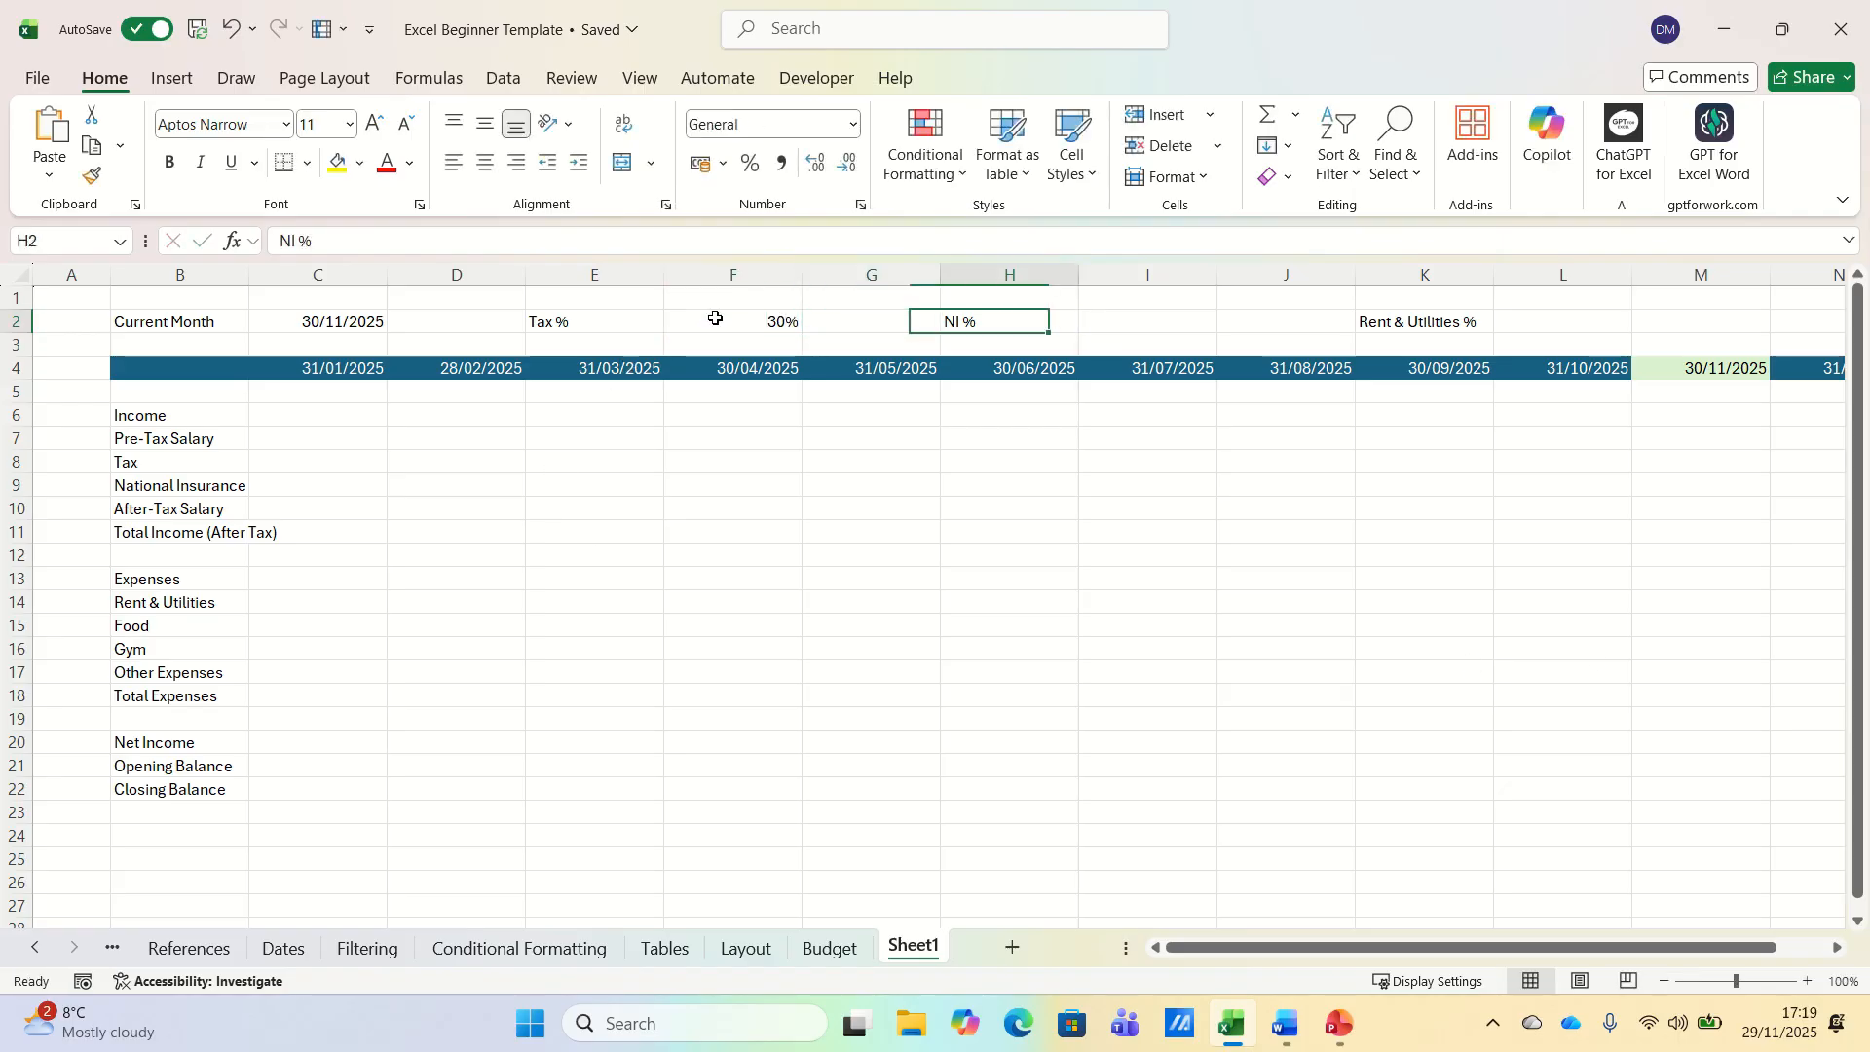
pyautogui.write('5%')
pyautogui.press('Return')
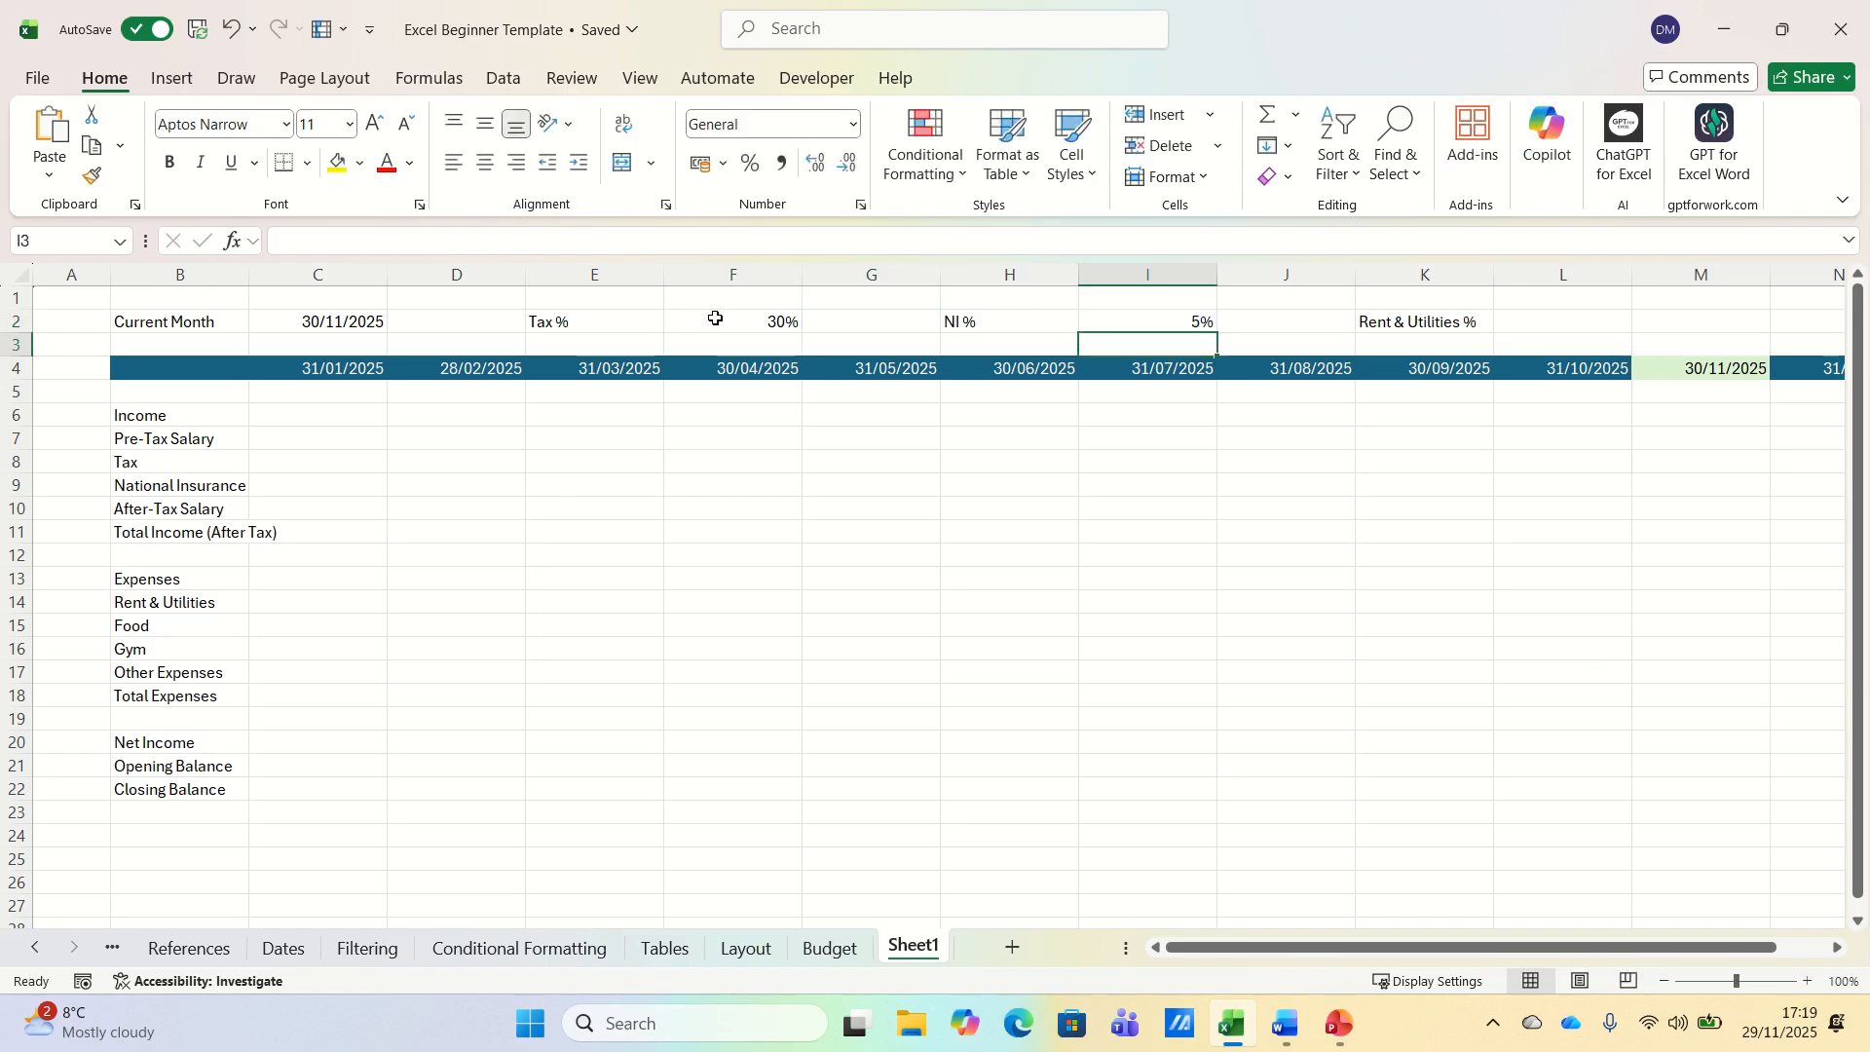
# - Enter 30% as the Rent & Utilities rate in L2
pyautogui.press('Up')
pyautogui.press('Right')
pyautogui.press('Right')
pyautogui.press('Right')
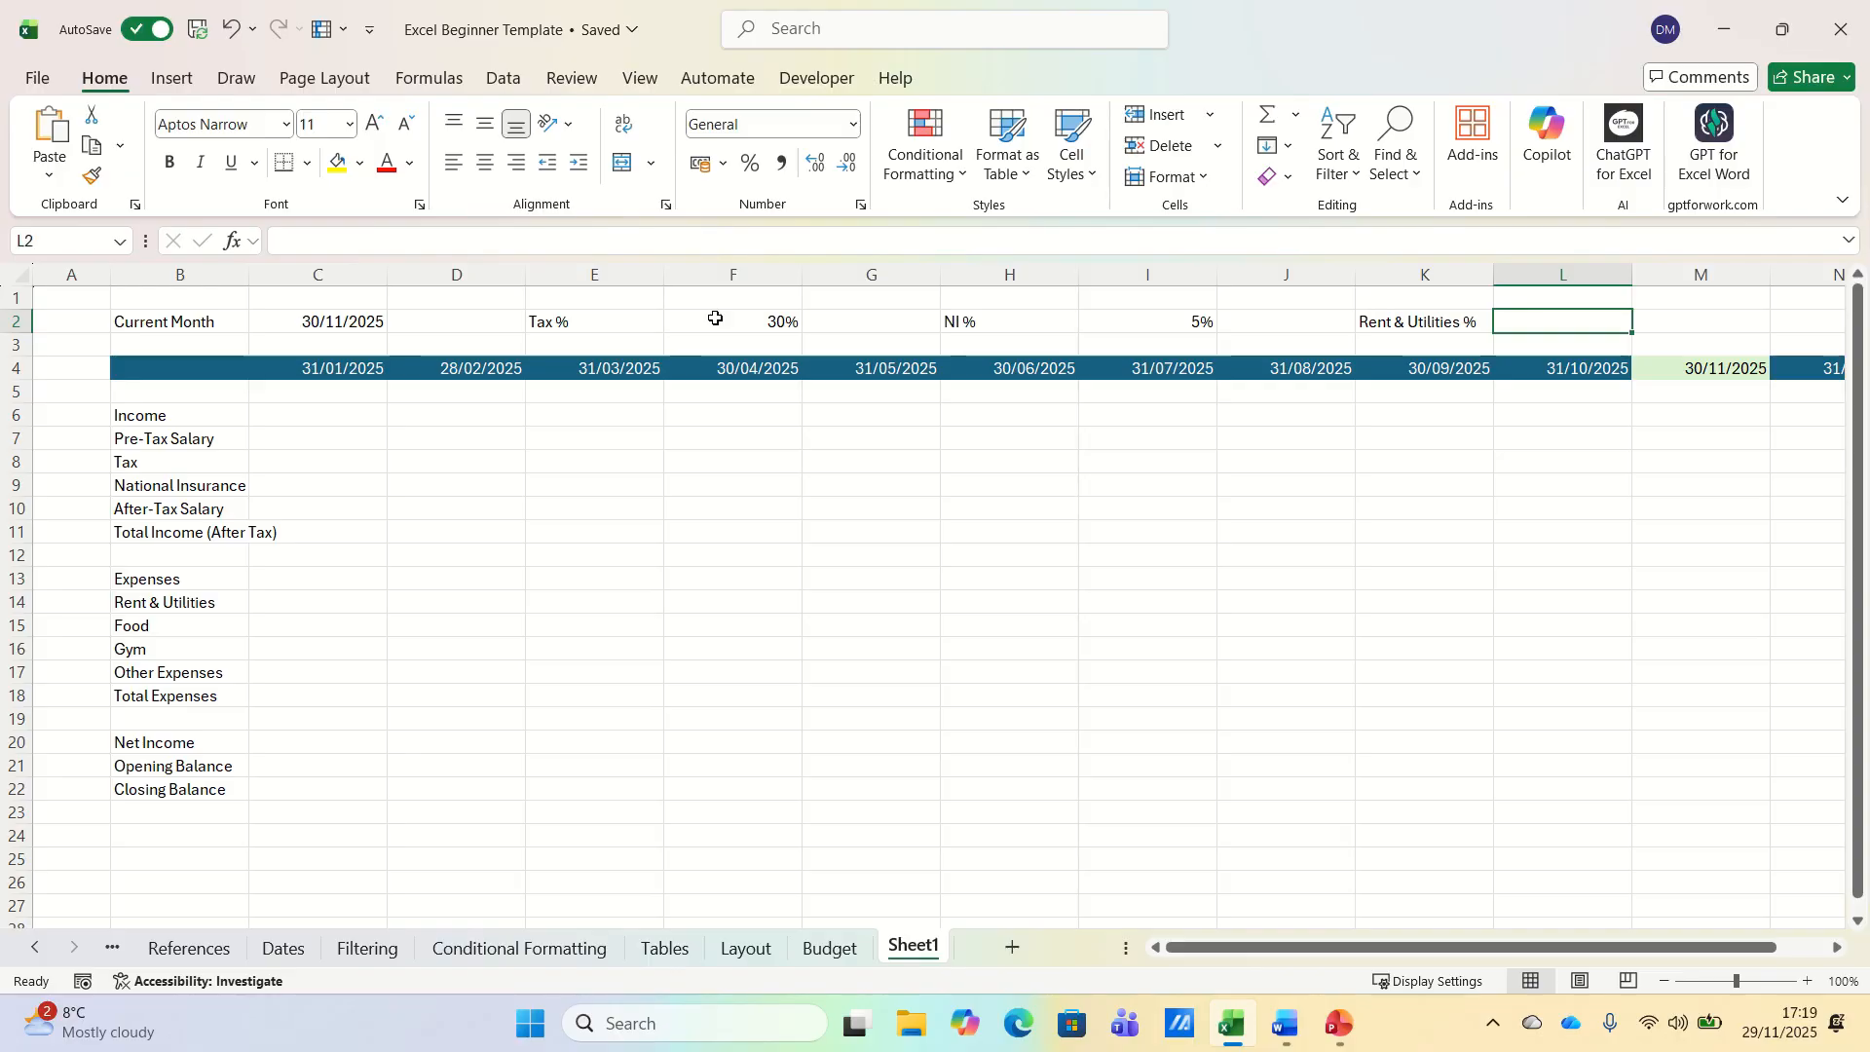
pyautogui.write('30%')
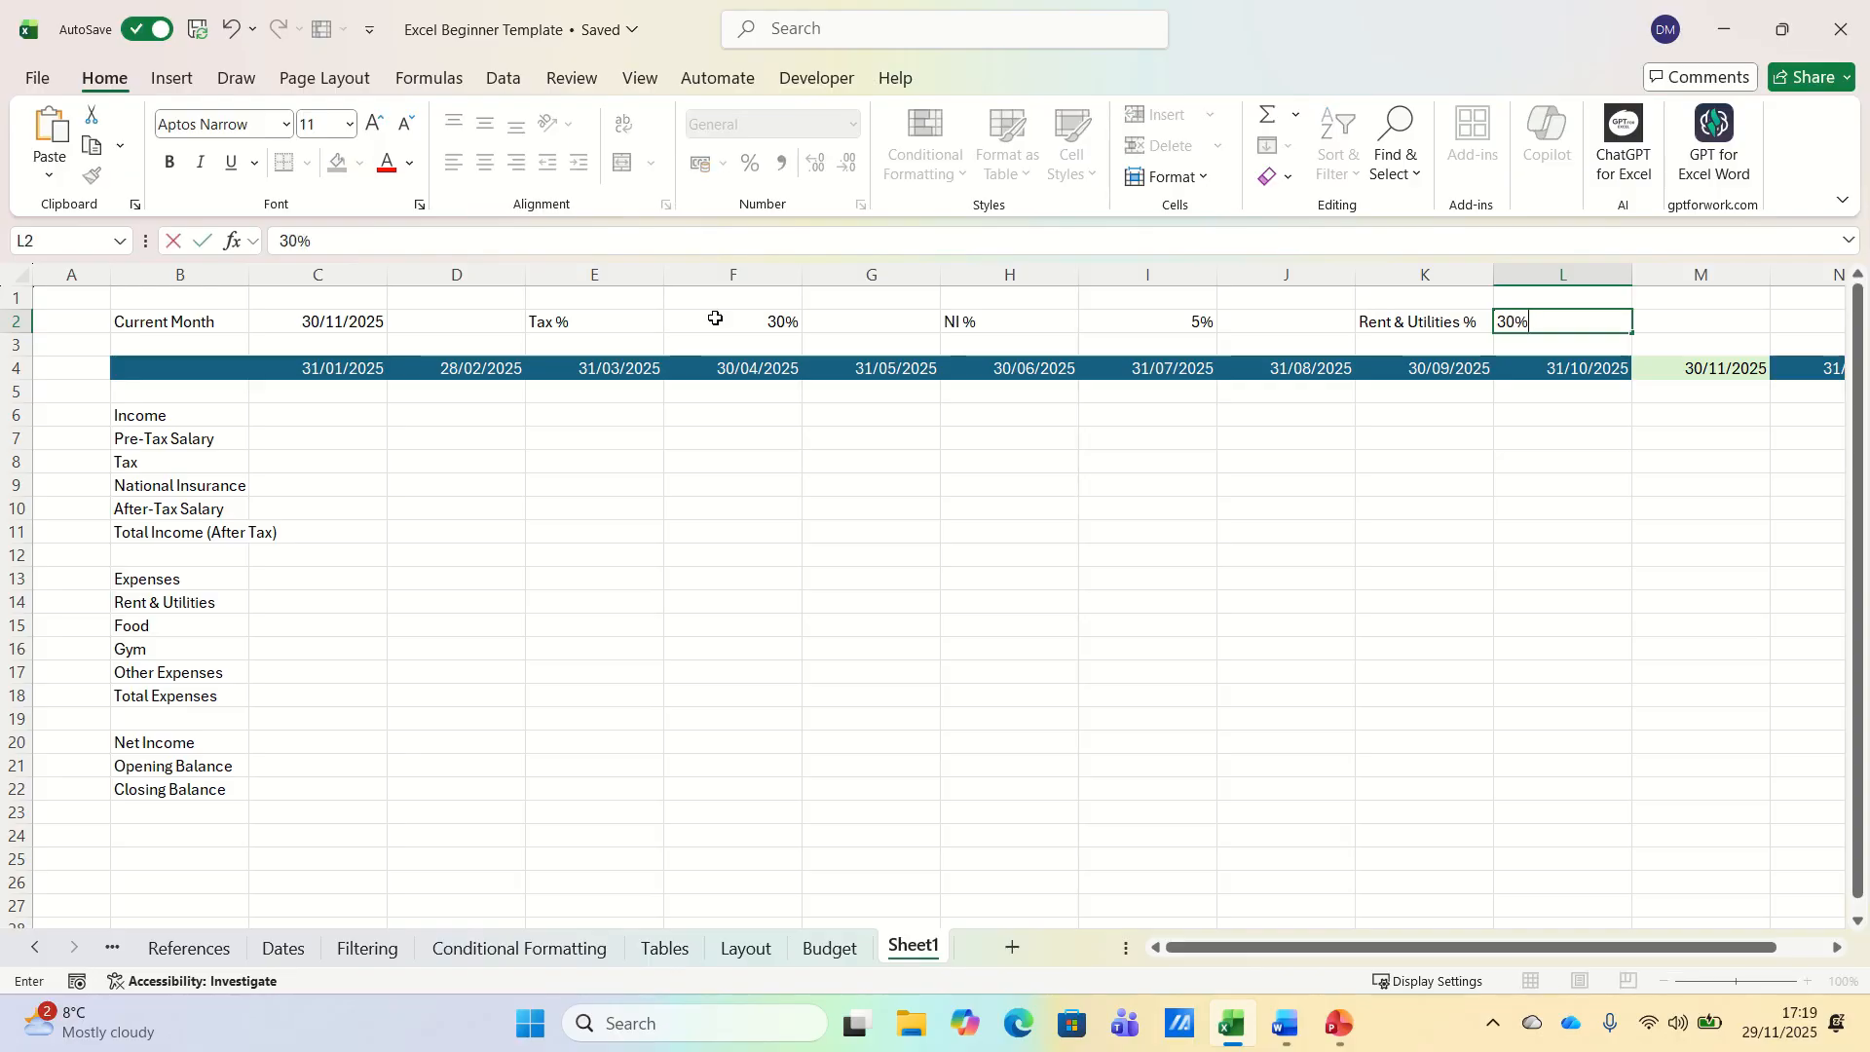
pyautogui.hotkey('ctrl', 'Return')
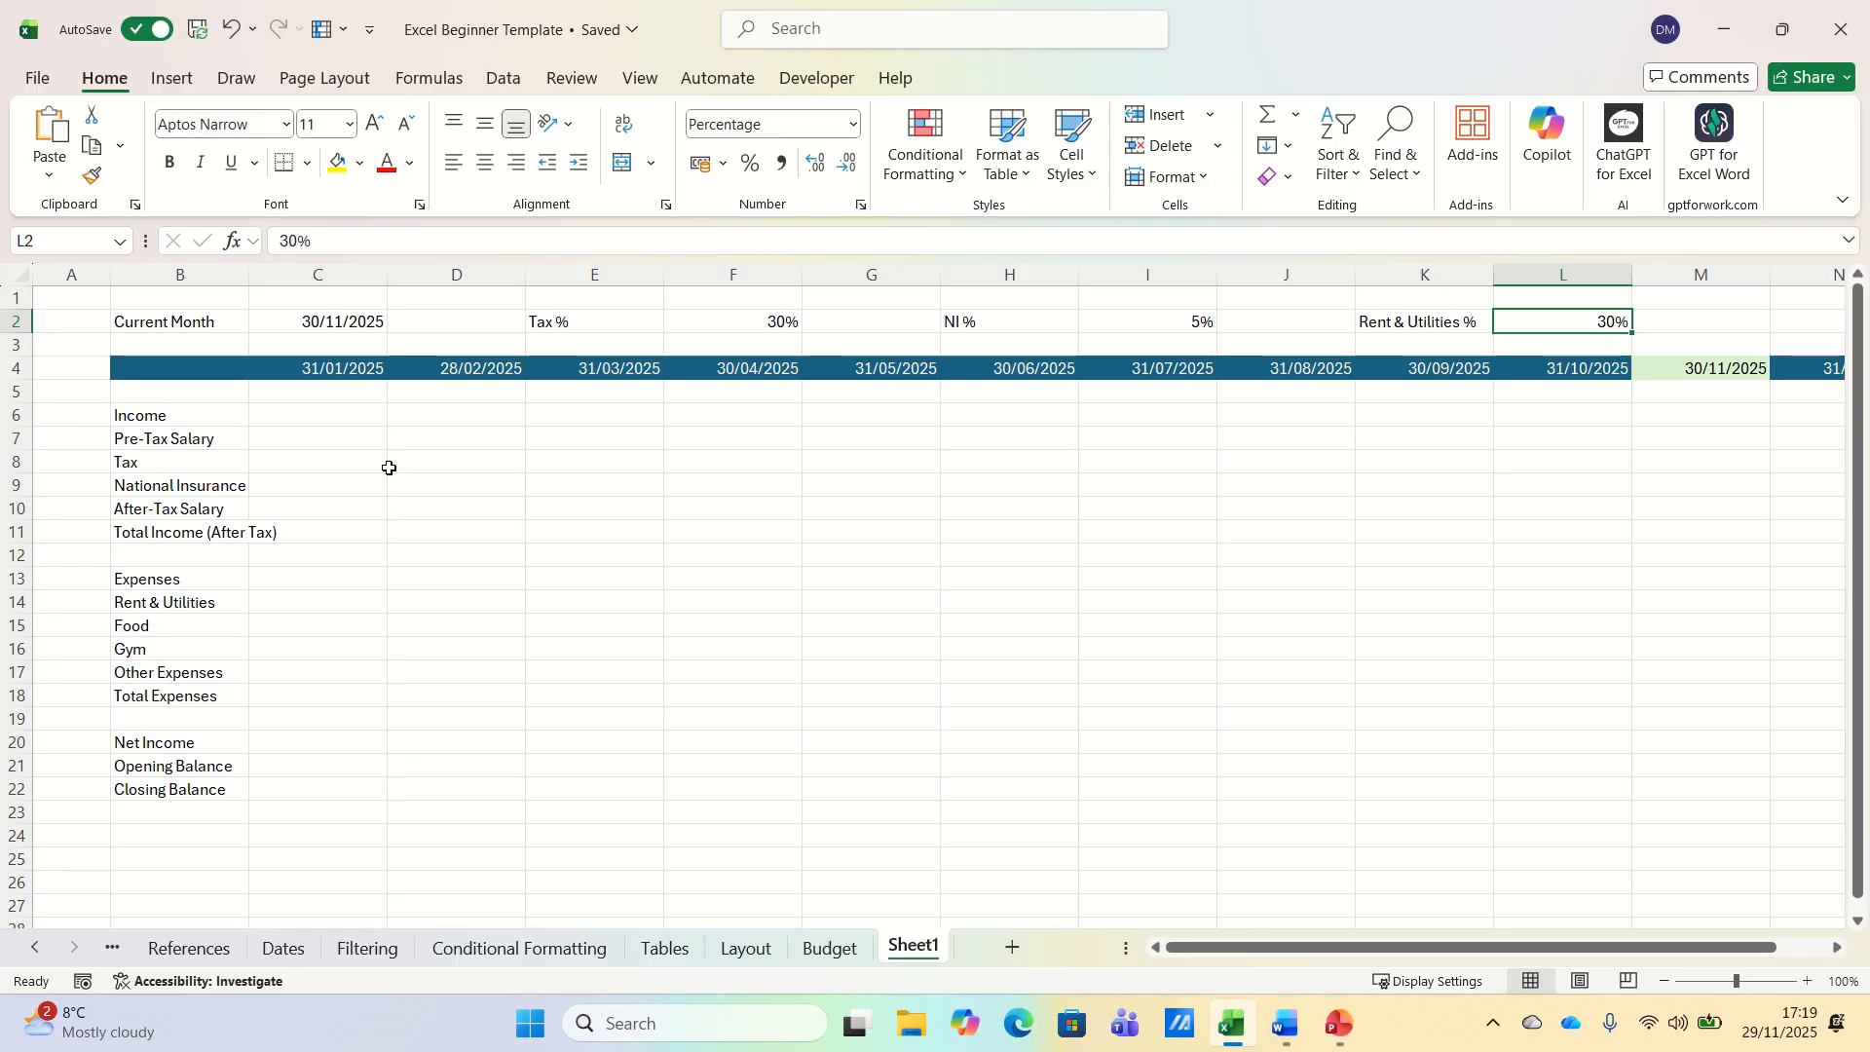
# - Enter 4000 as the January pre-tax salary in C7
pyautogui.click(287, 440)
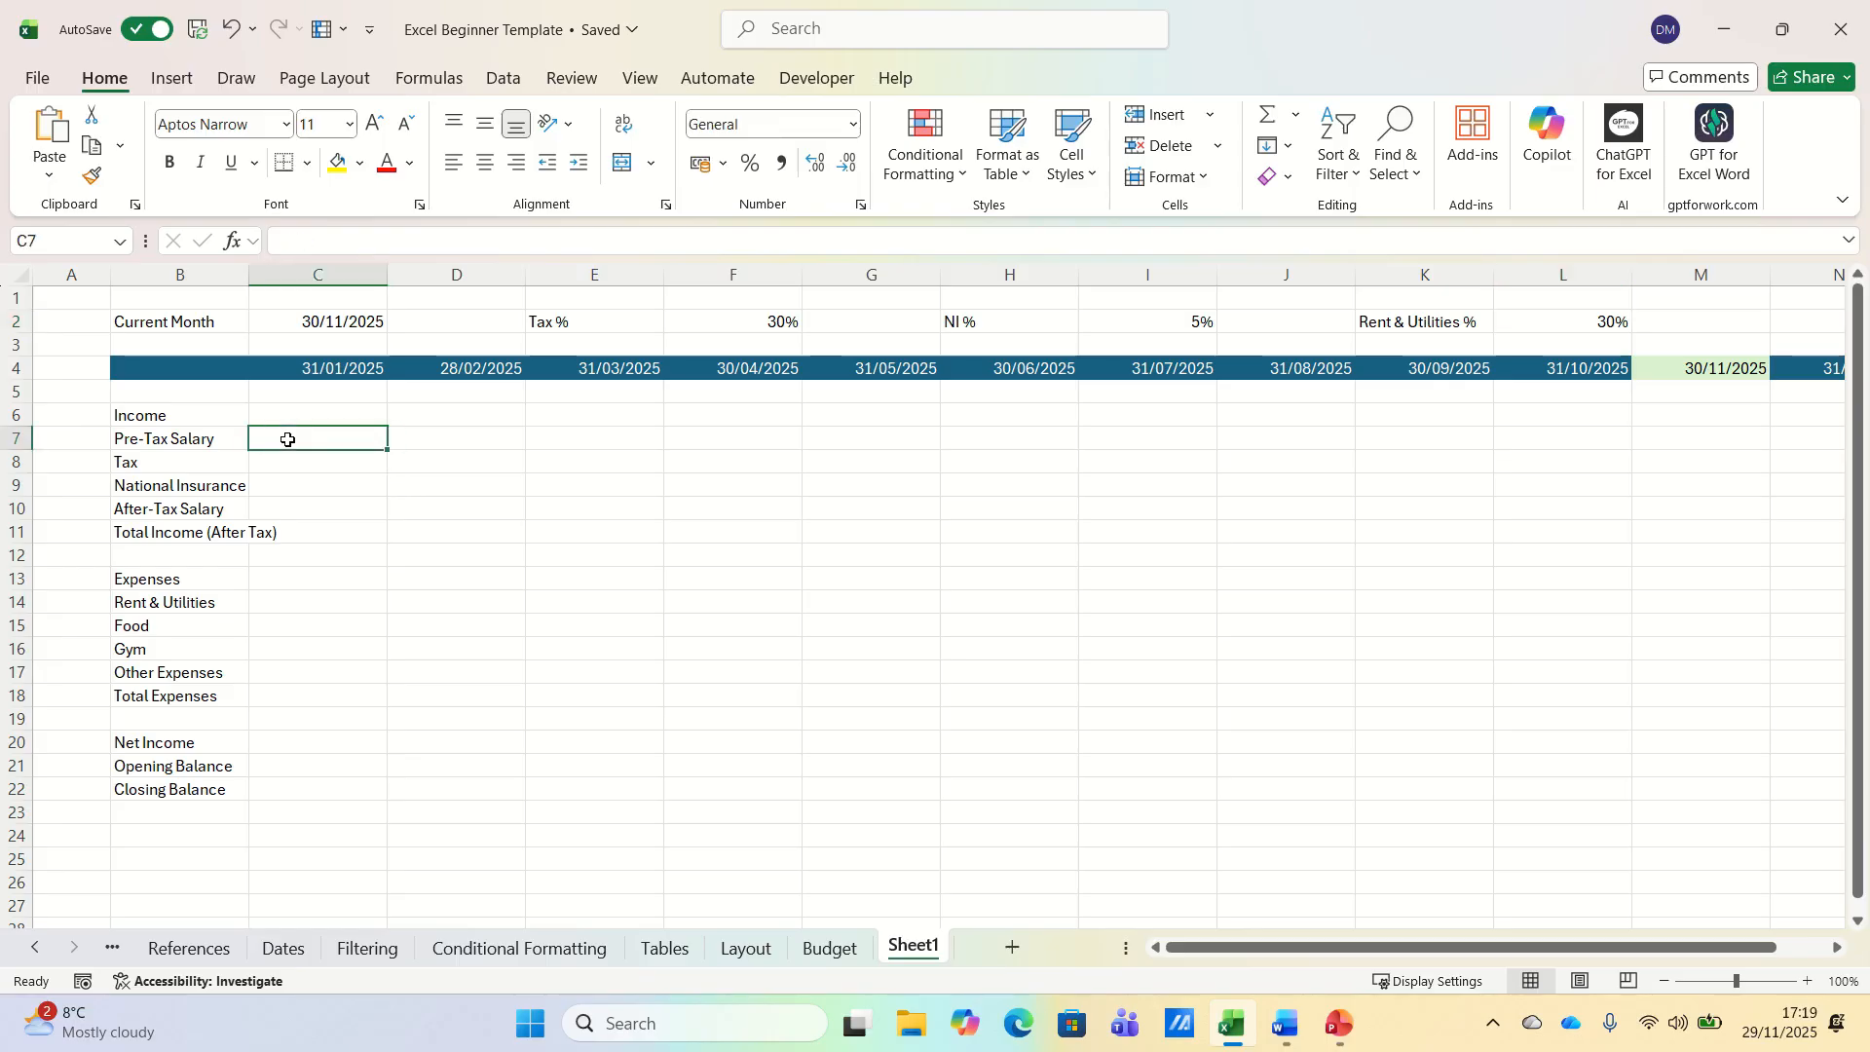
pyautogui.write('4000')
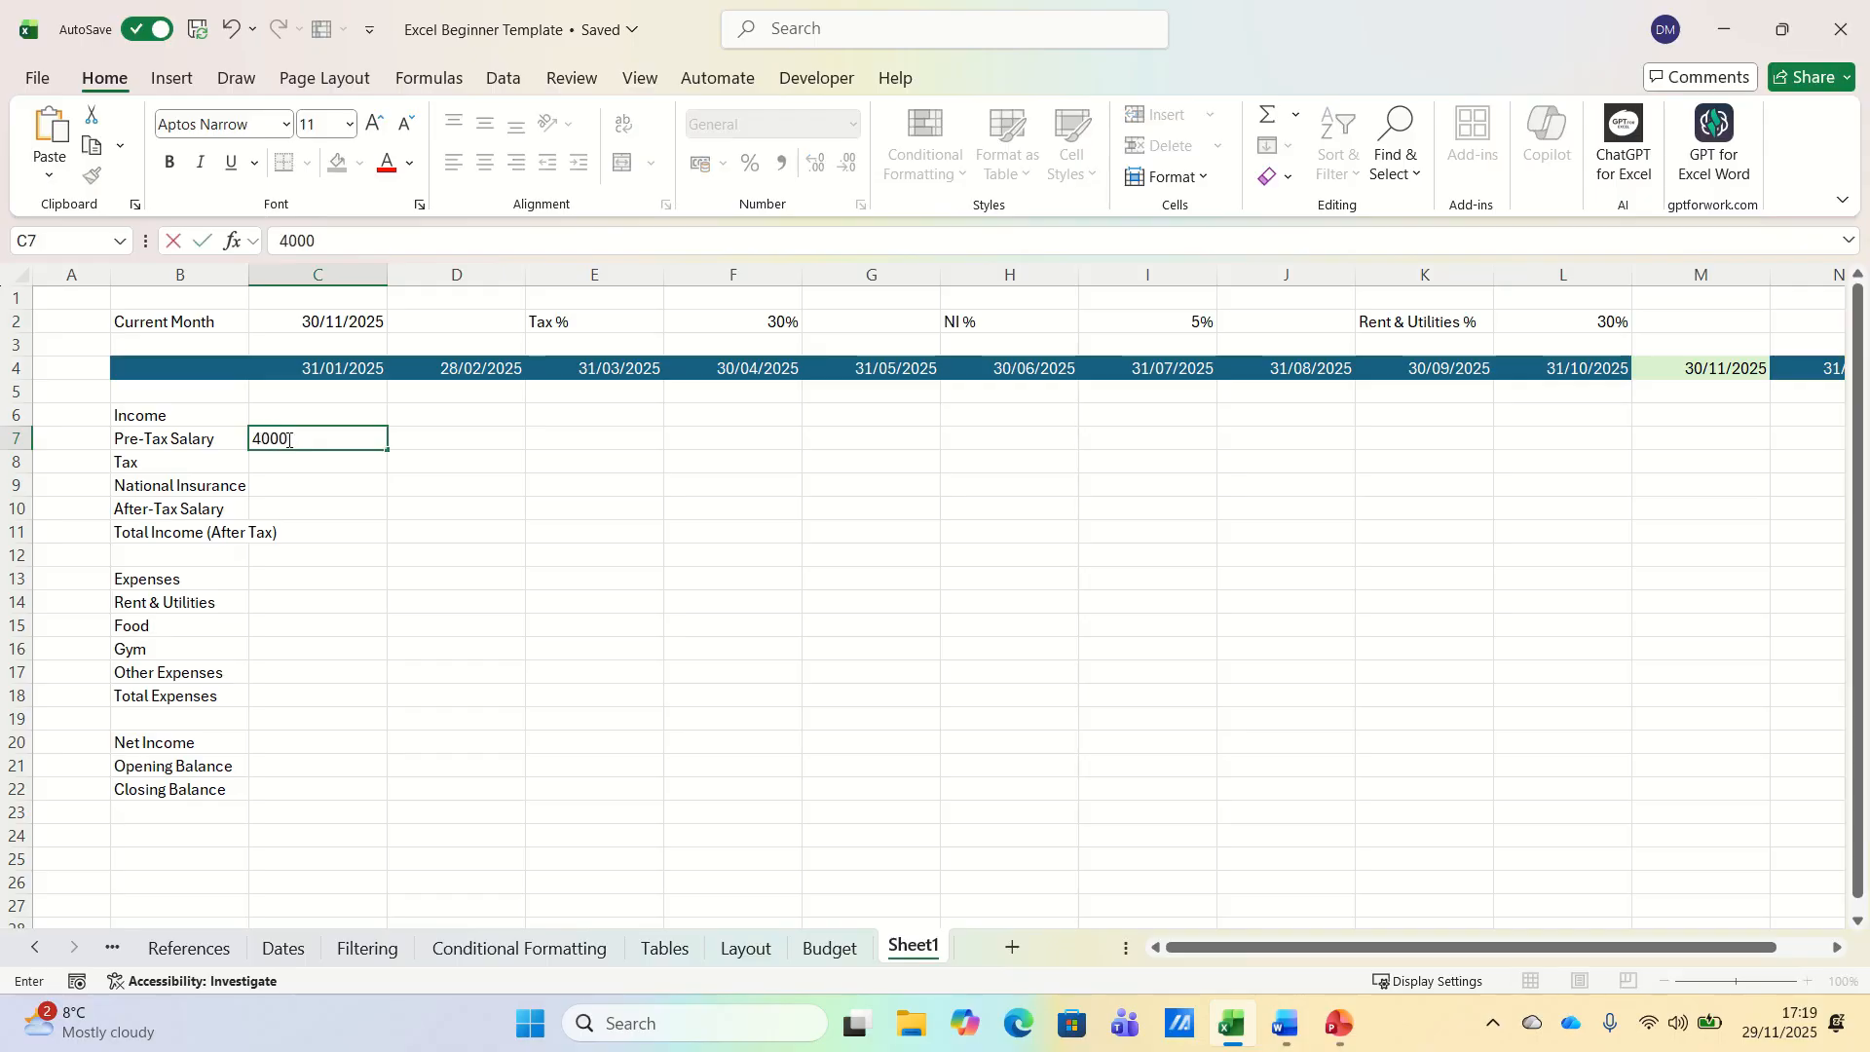
pyautogui.press('Return')
# - Format the January pre-tax salary as Currency and fill it across the row through December 2025 in column N
pyautogui.click(288, 439)
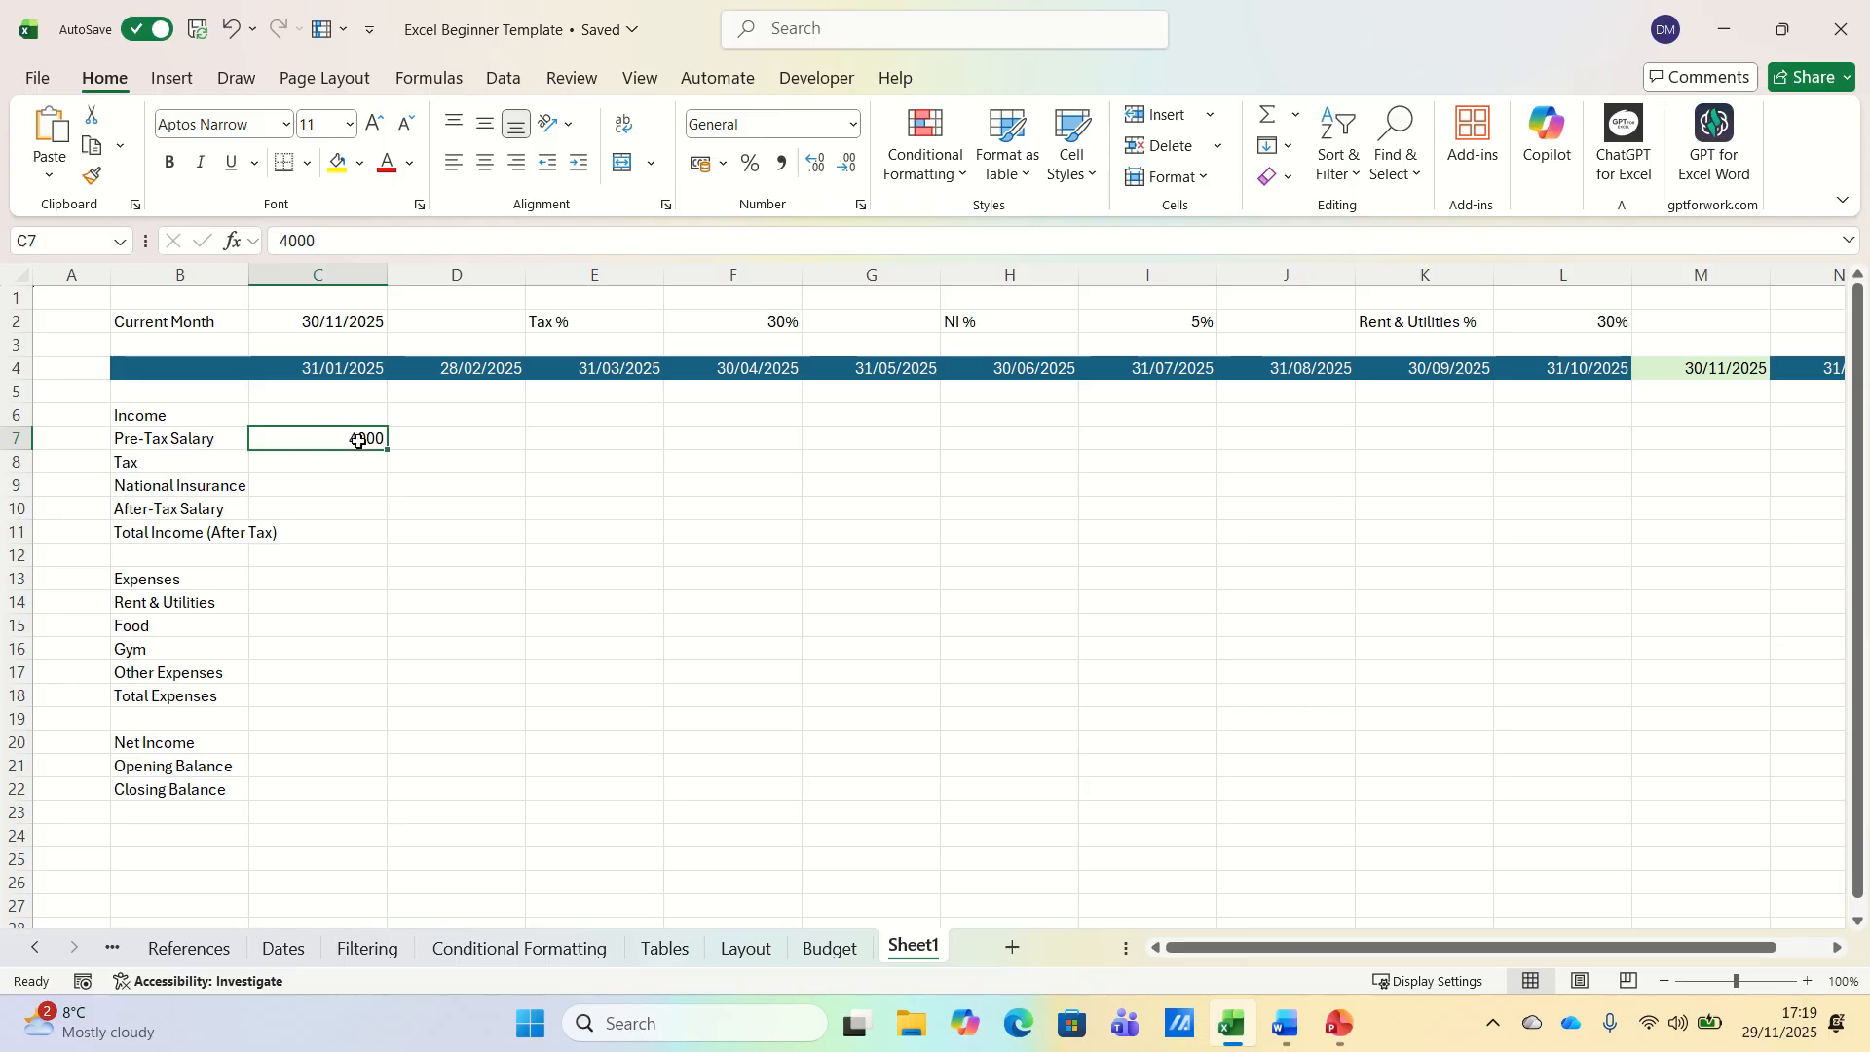
pyautogui.hotkey('ctrl', '1')
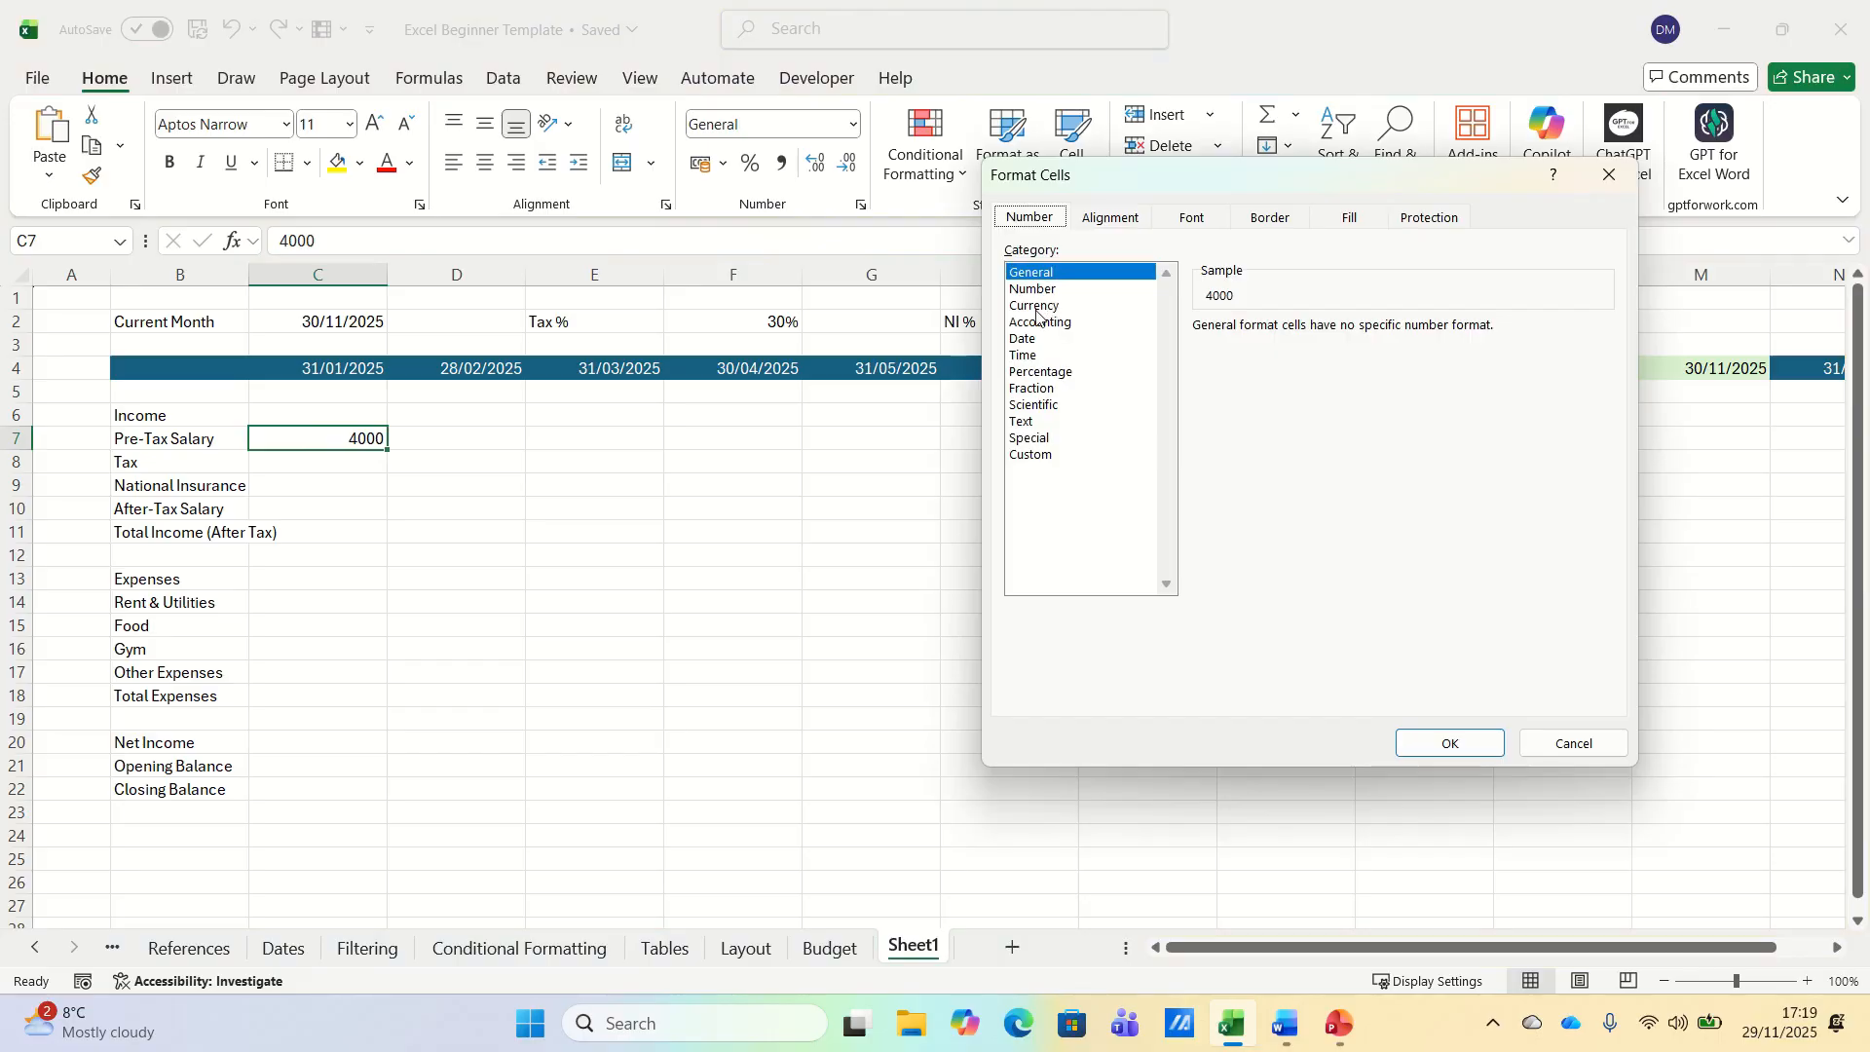
pyautogui.click(1035, 306)
pyautogui.click(1448, 743)
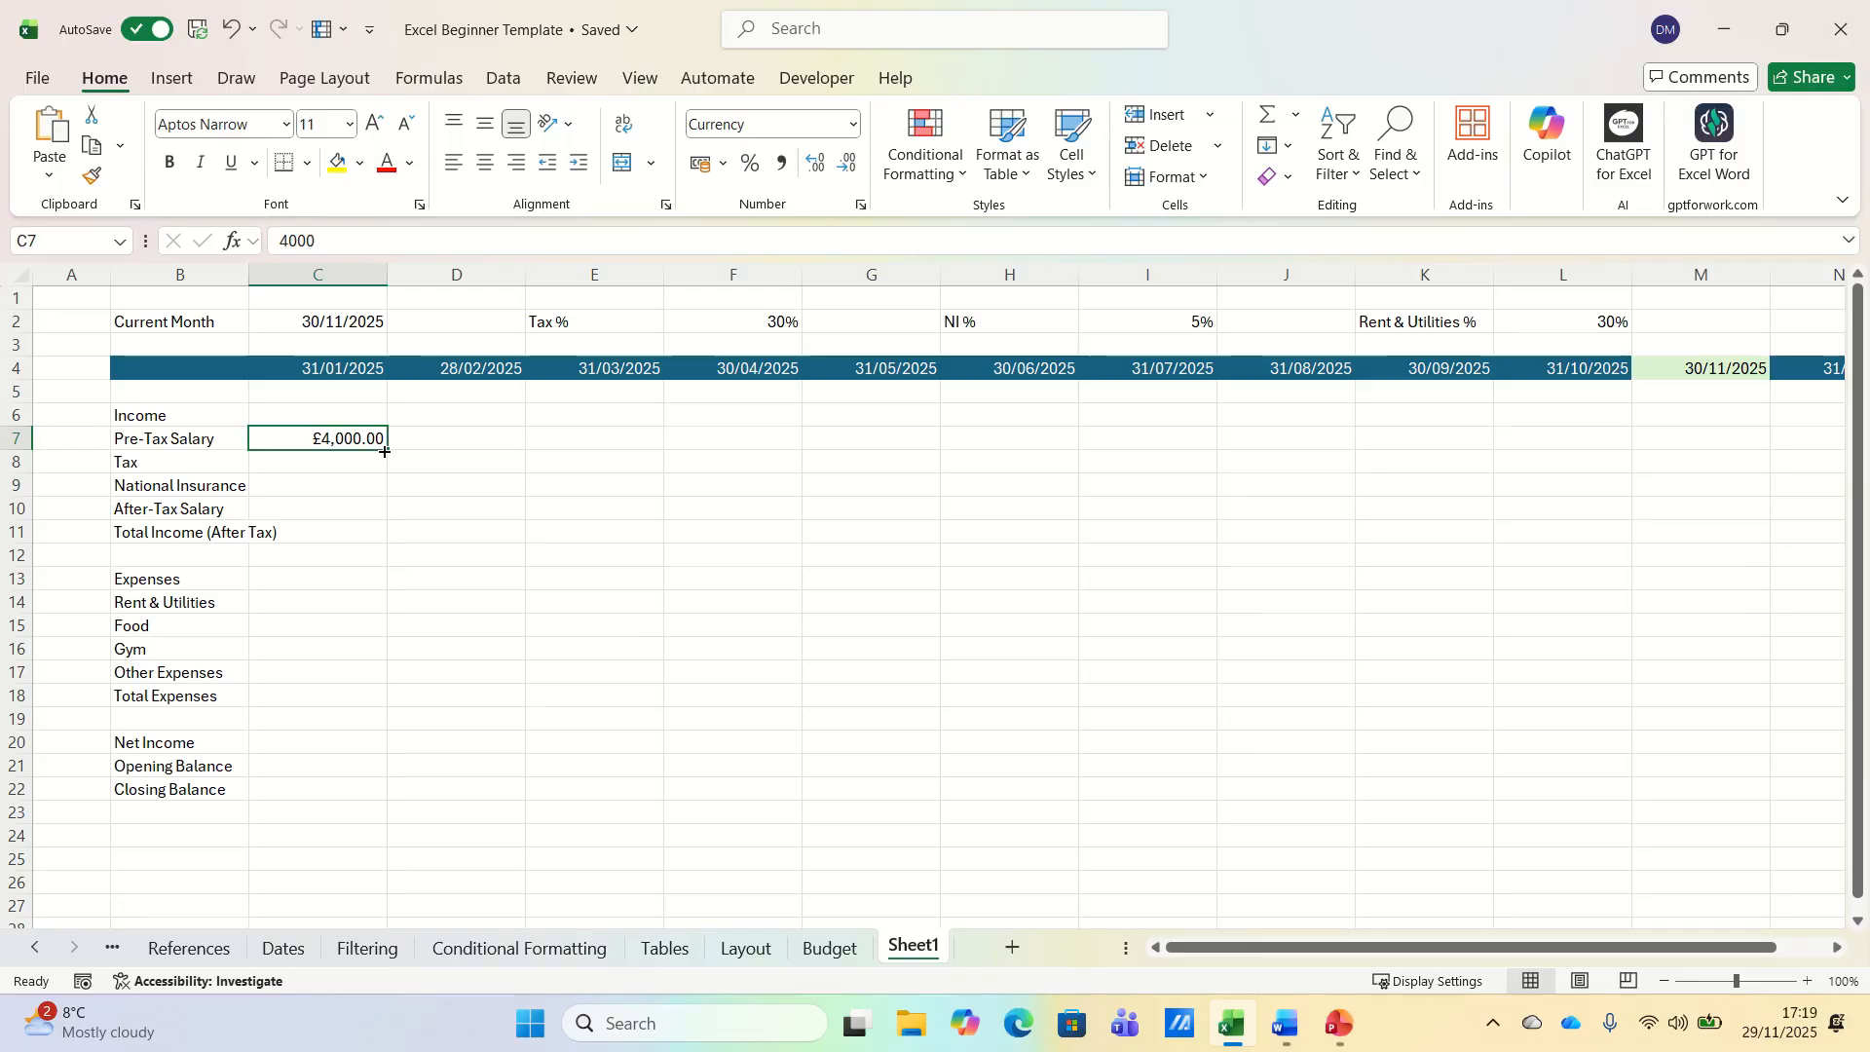
pyautogui.moveTo(384, 452); pyautogui.dragTo(1795, 434)
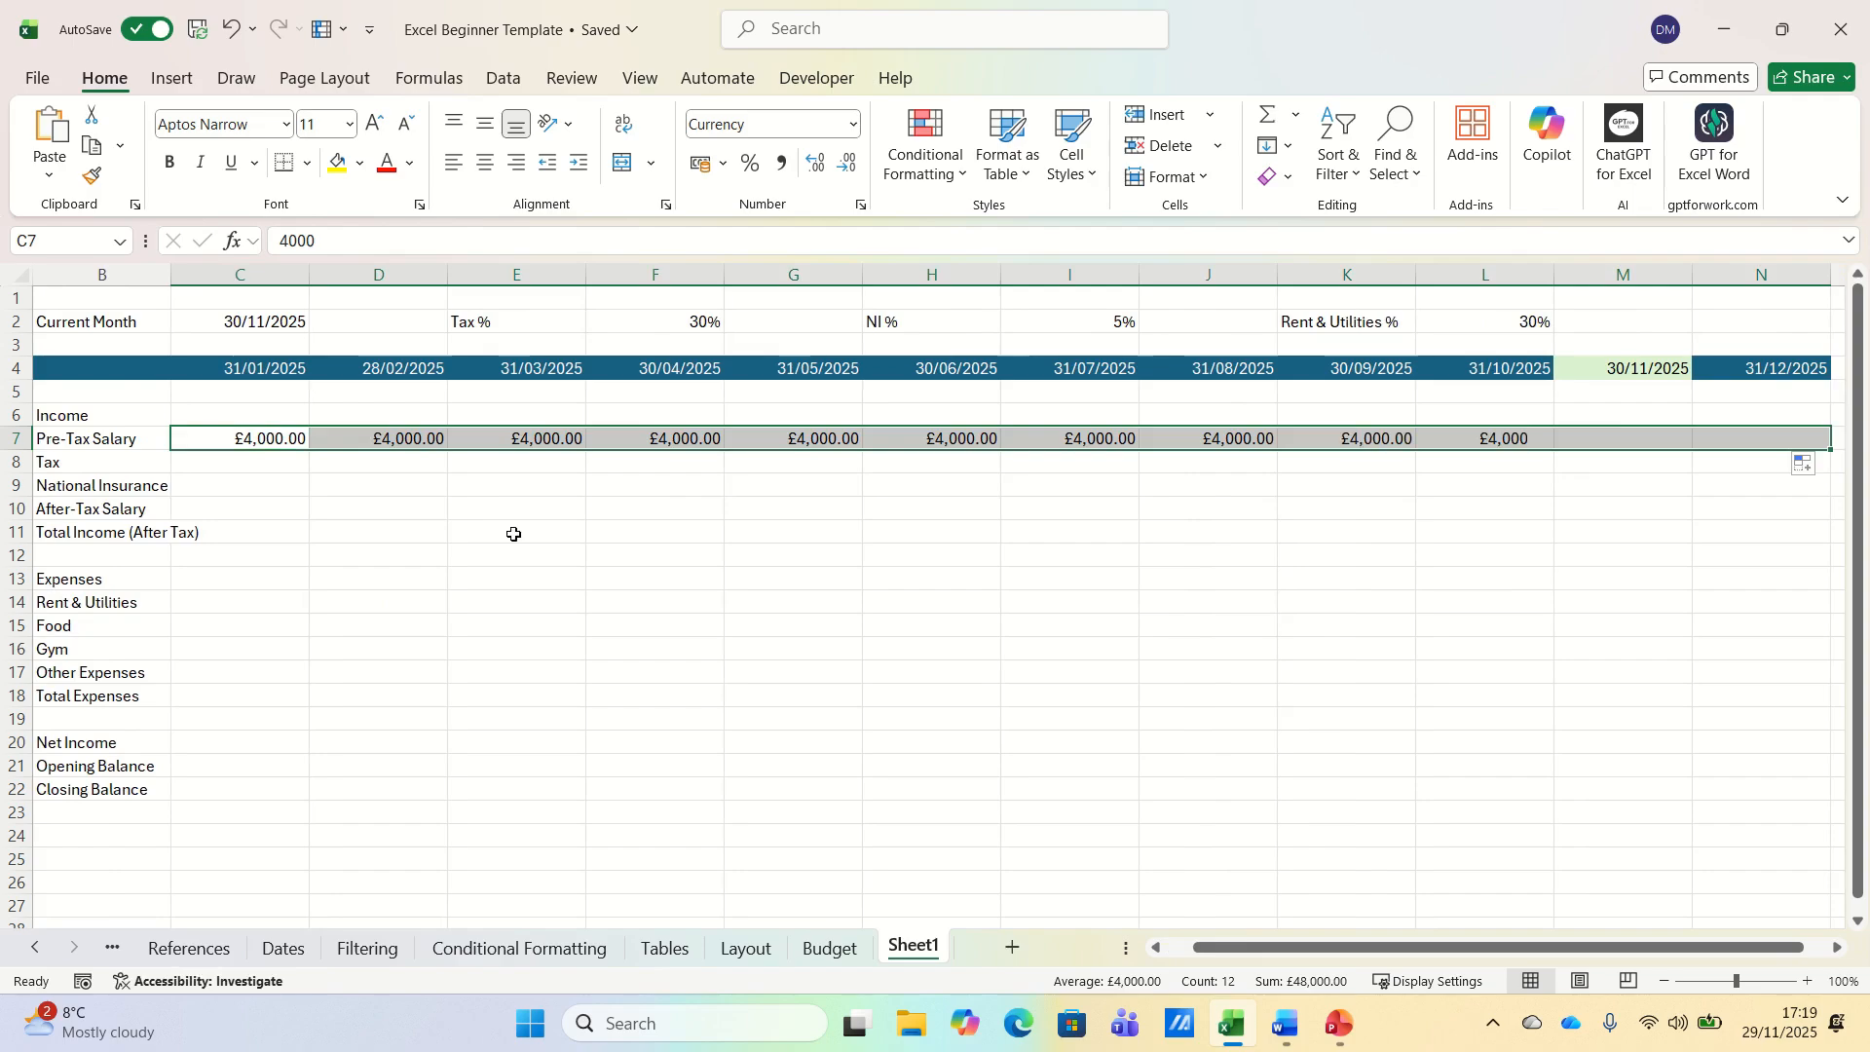
# - Calculate January tax in C8 with =C7*$F$2, keeping the tax rate reference absolute
pyautogui.click(241, 480)
pyautogui.press('Left')
pyautogui.press('Left')
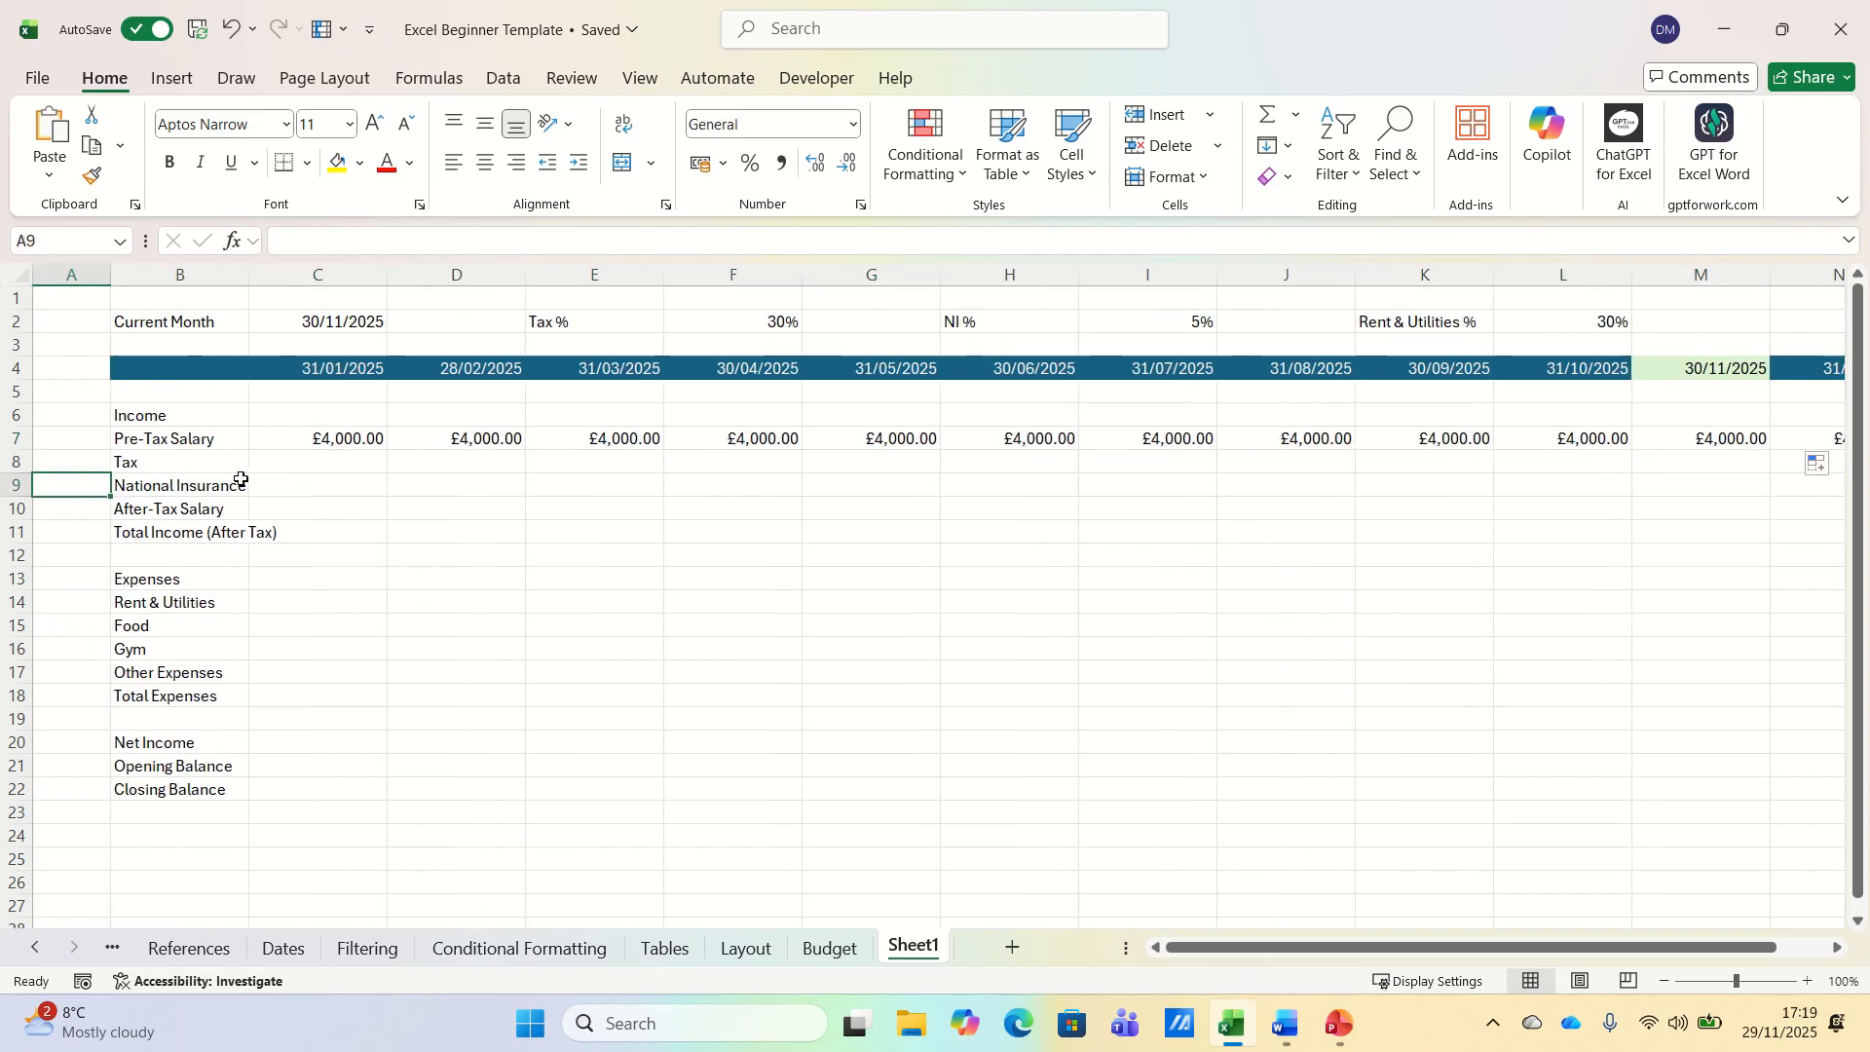
pyautogui.press('Right')
pyautogui.press('Right')
pyautogui.press('Up')
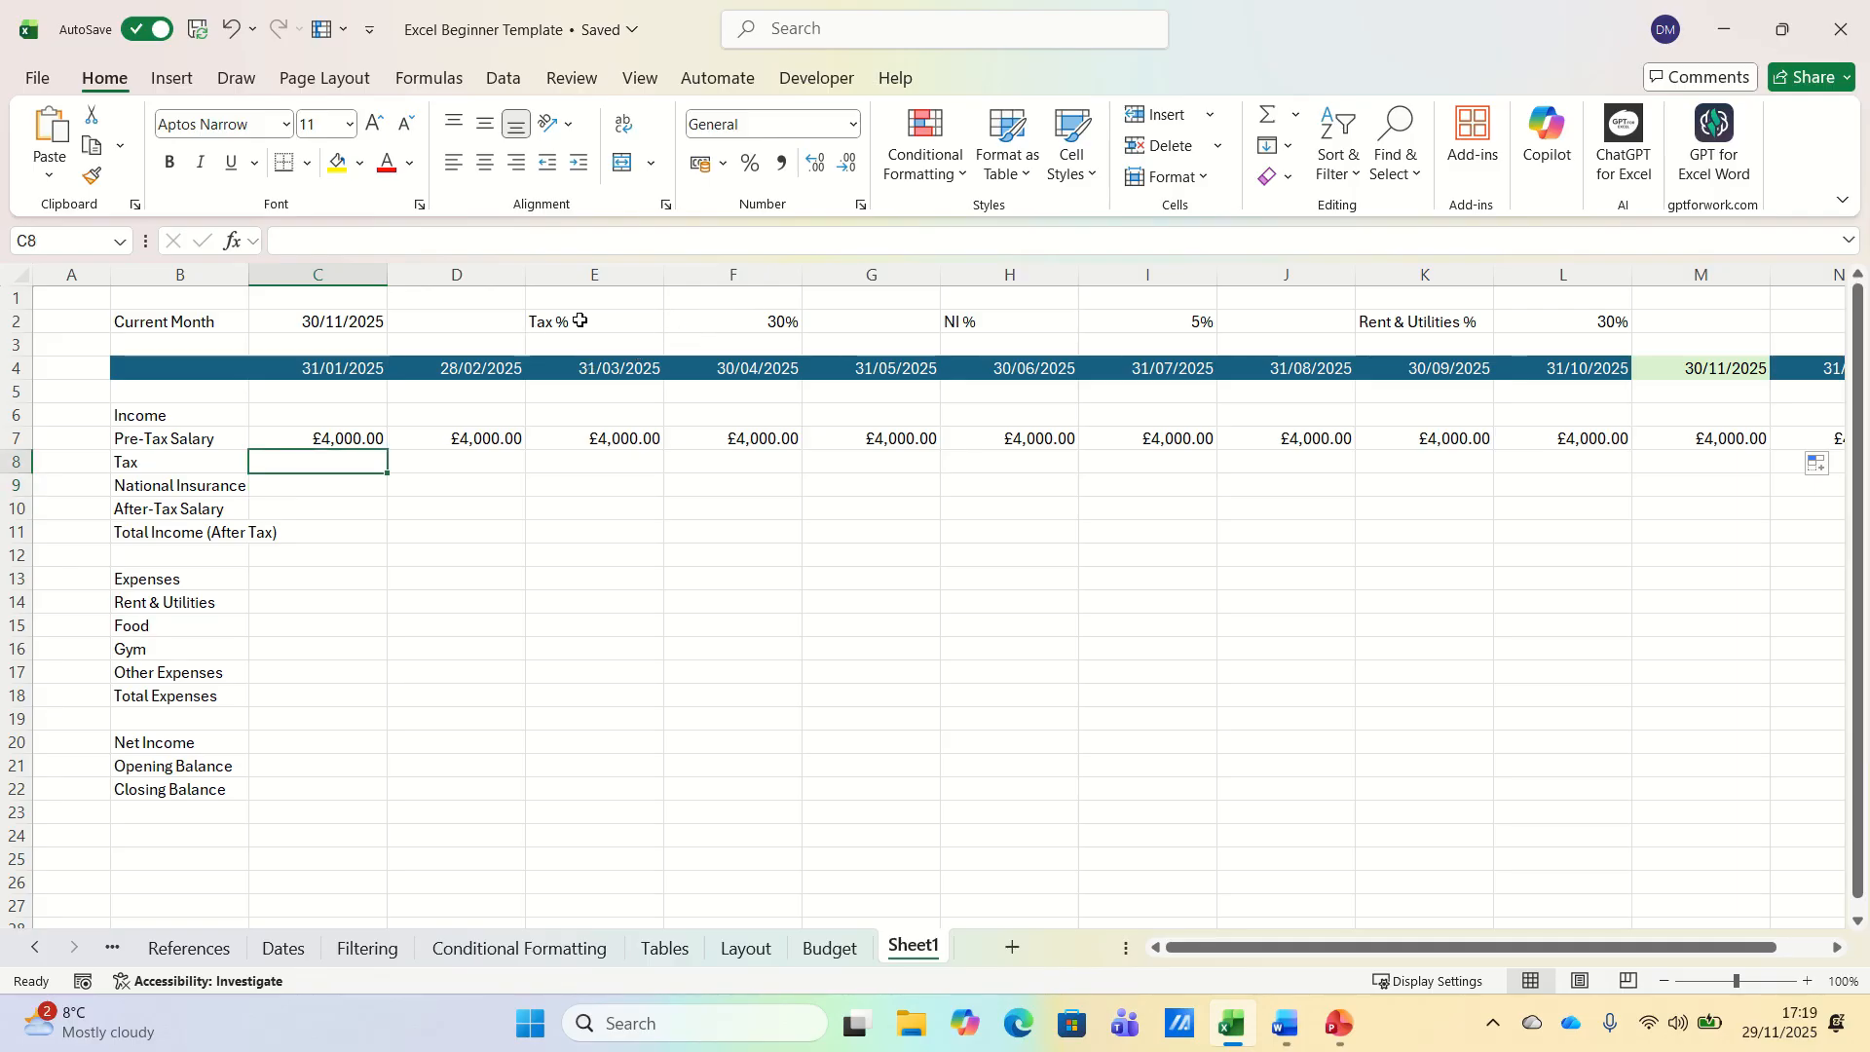
pyautogui.write('=')
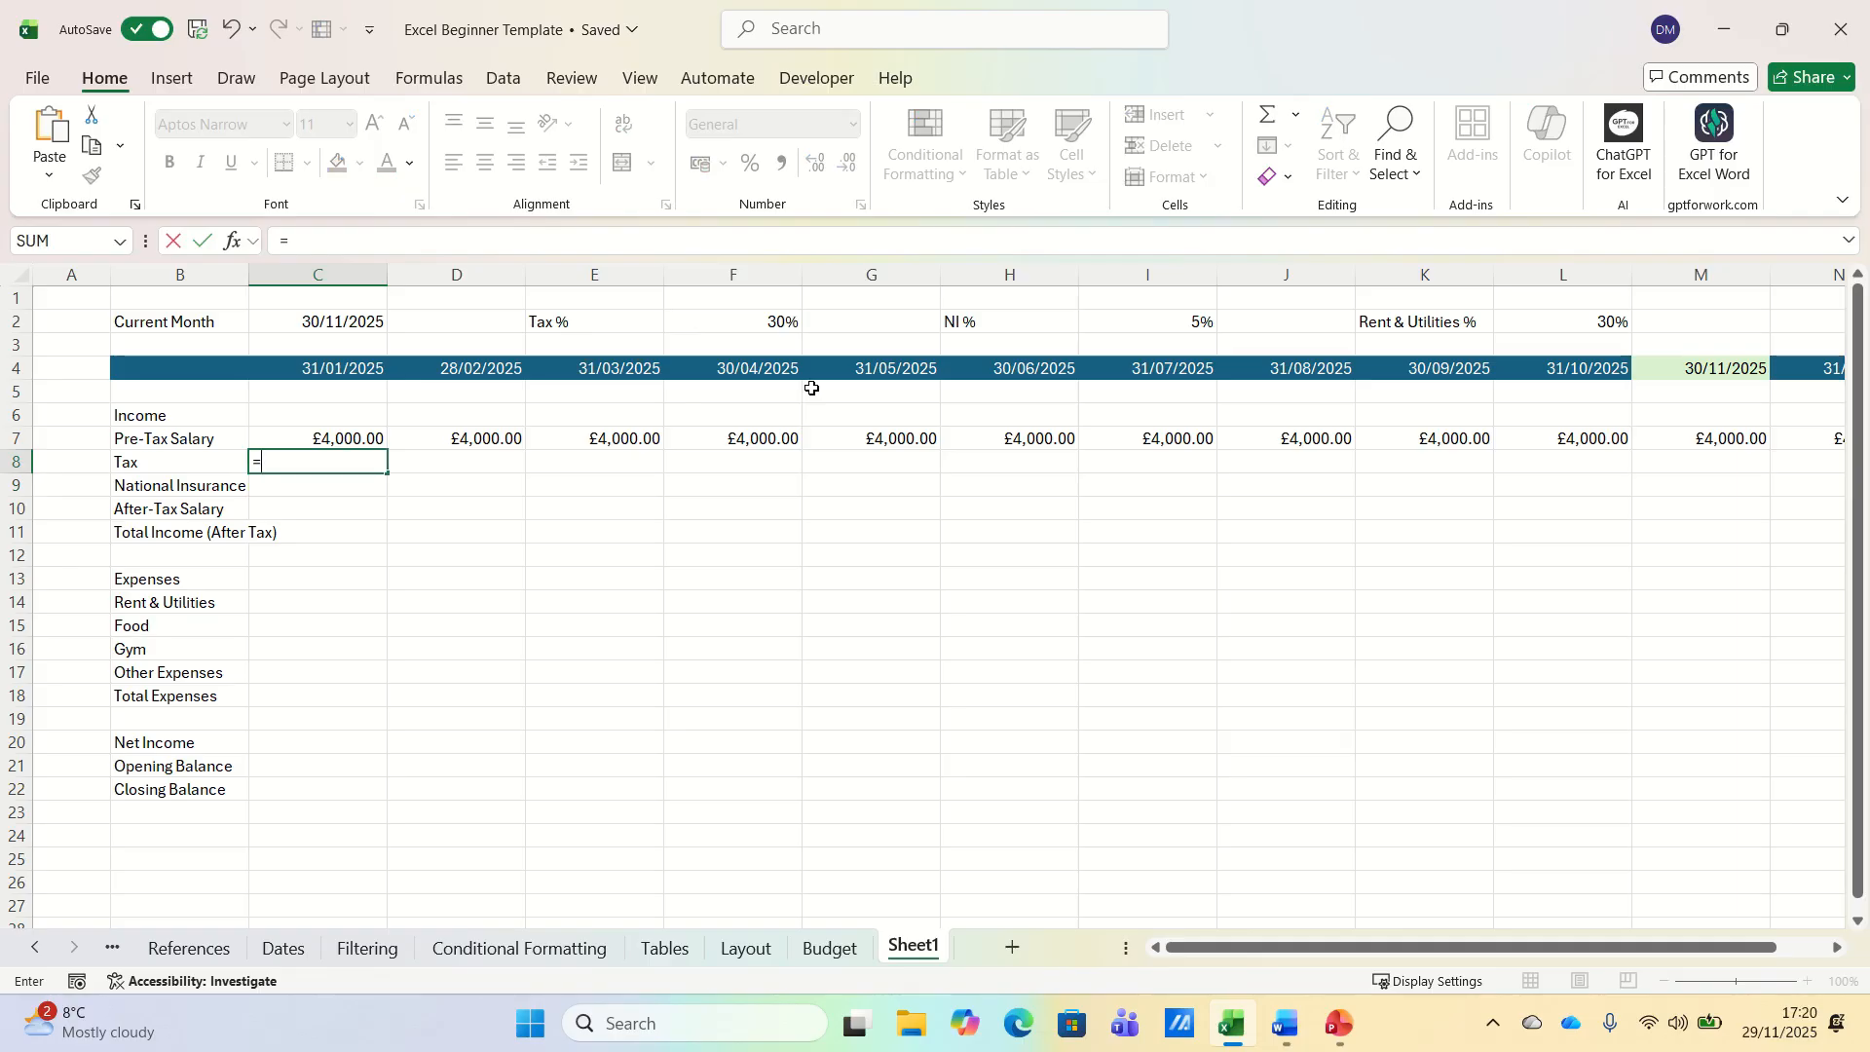
pyautogui.press('Up')
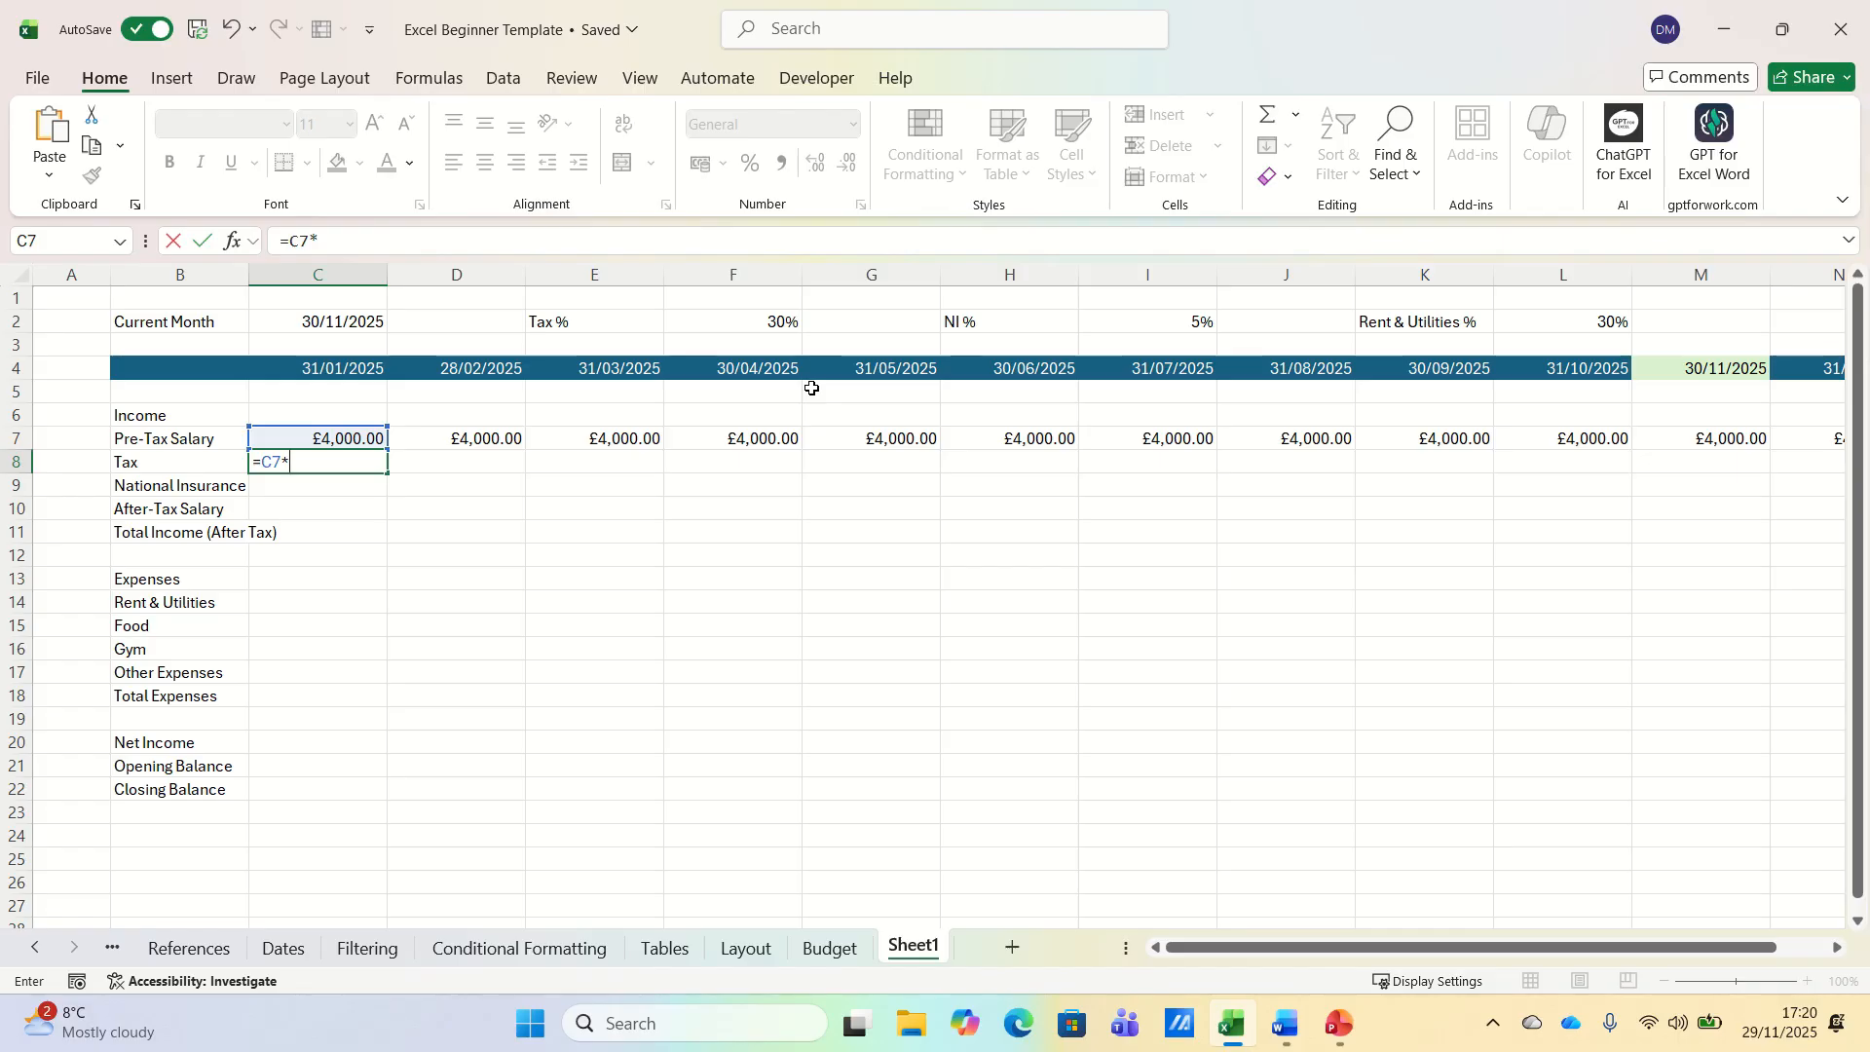
pyautogui.click(767, 318)
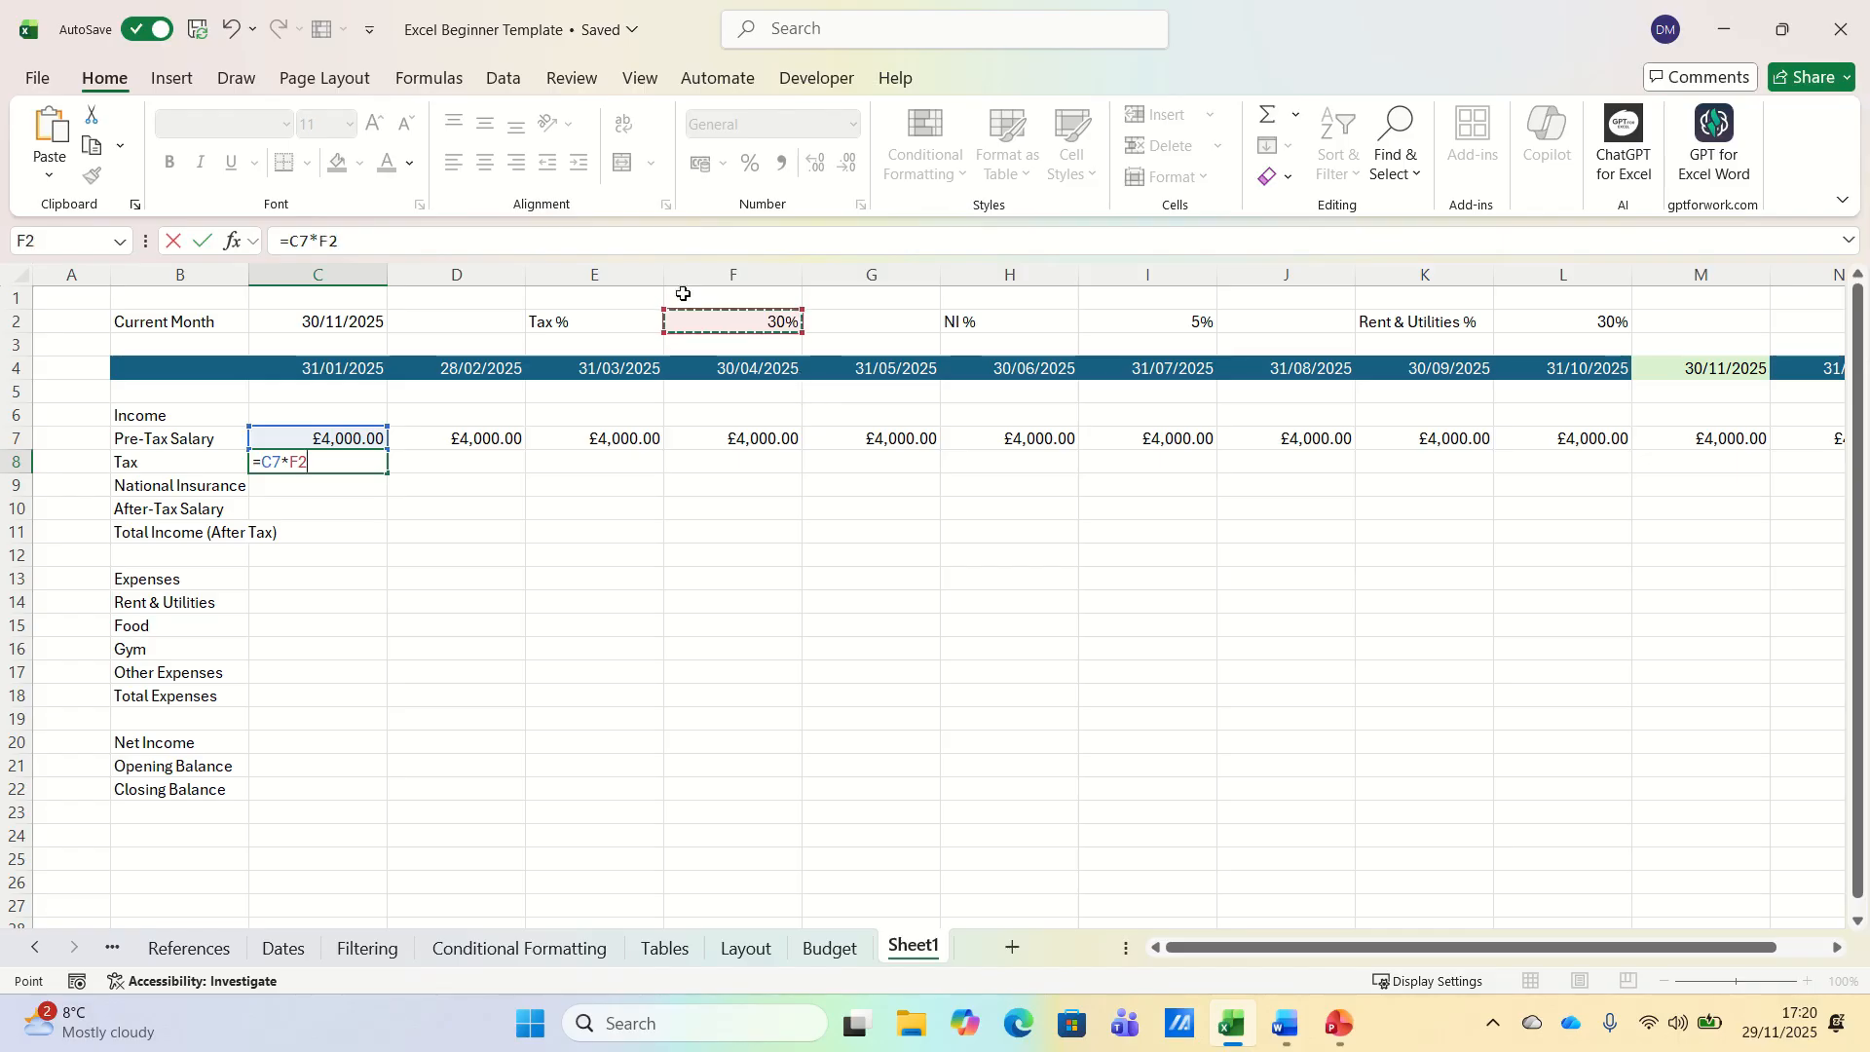
pyautogui.moveTo(363, 240); pyautogui.dragTo(317, 241)
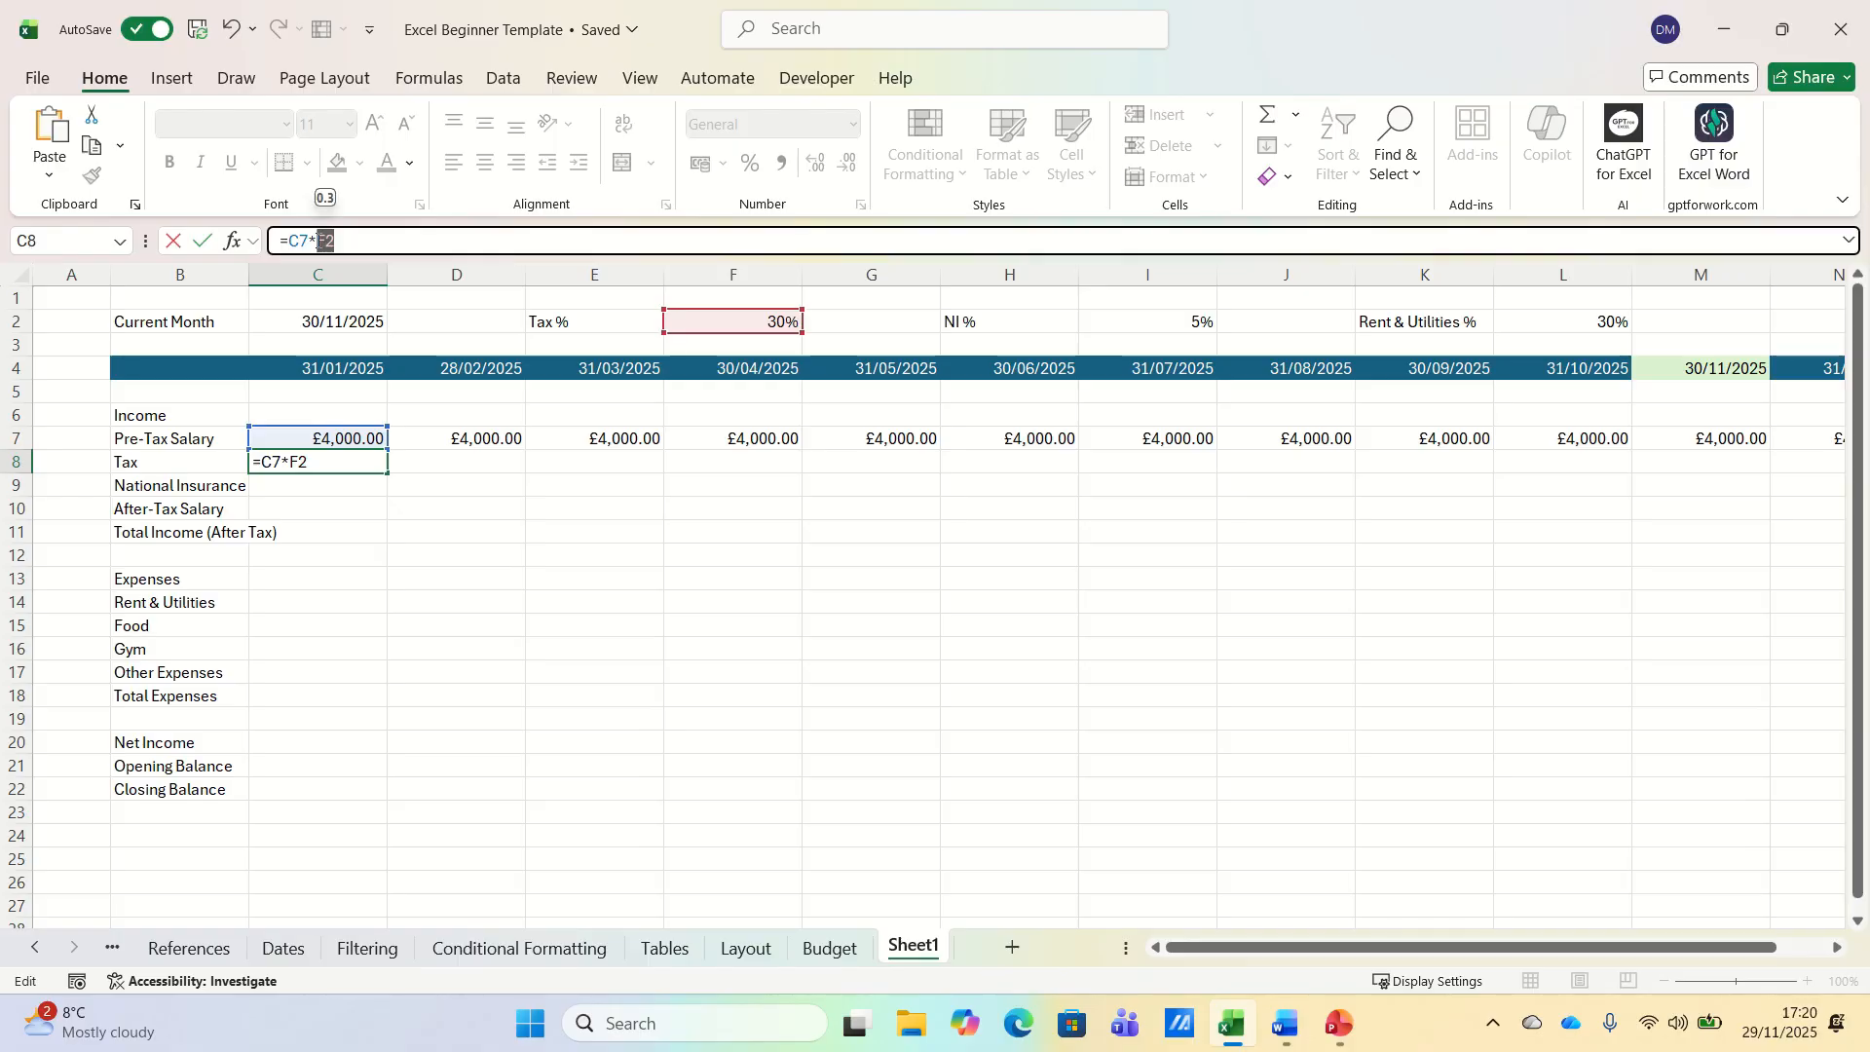
pyautogui.press('F4')
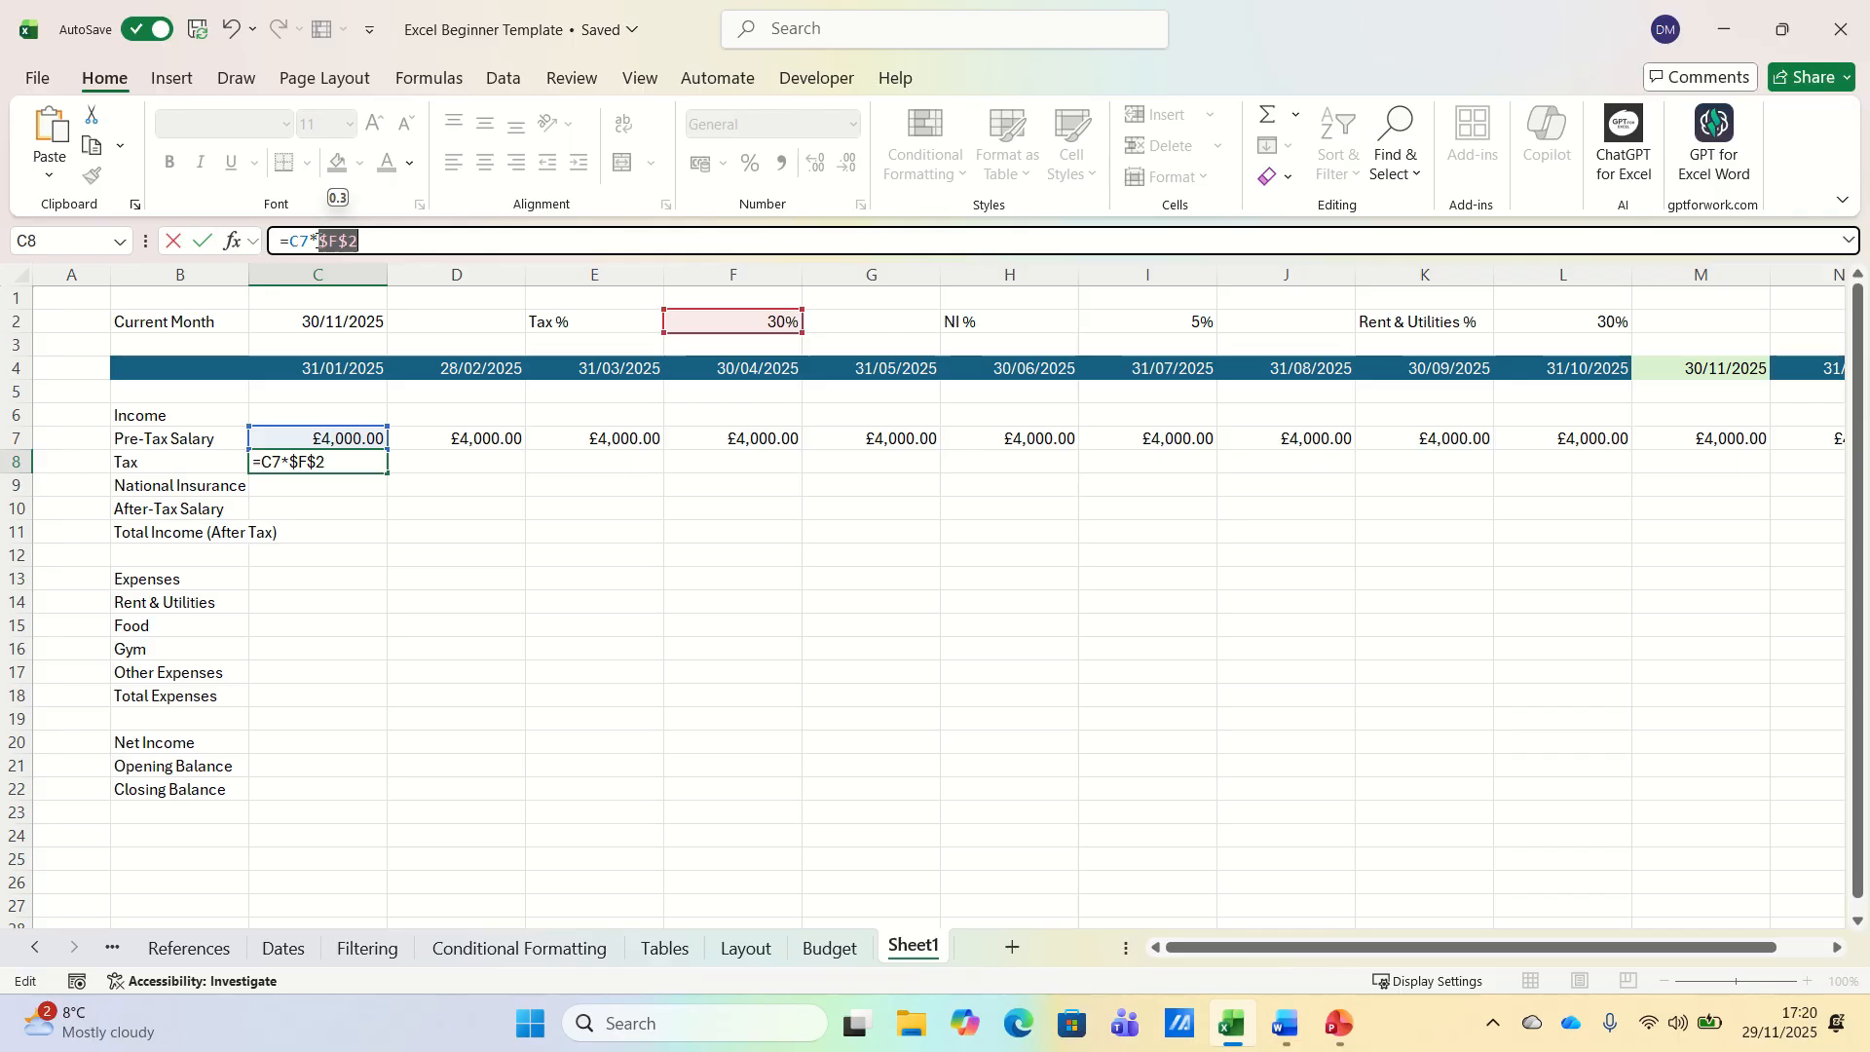
pyautogui.press('Return')
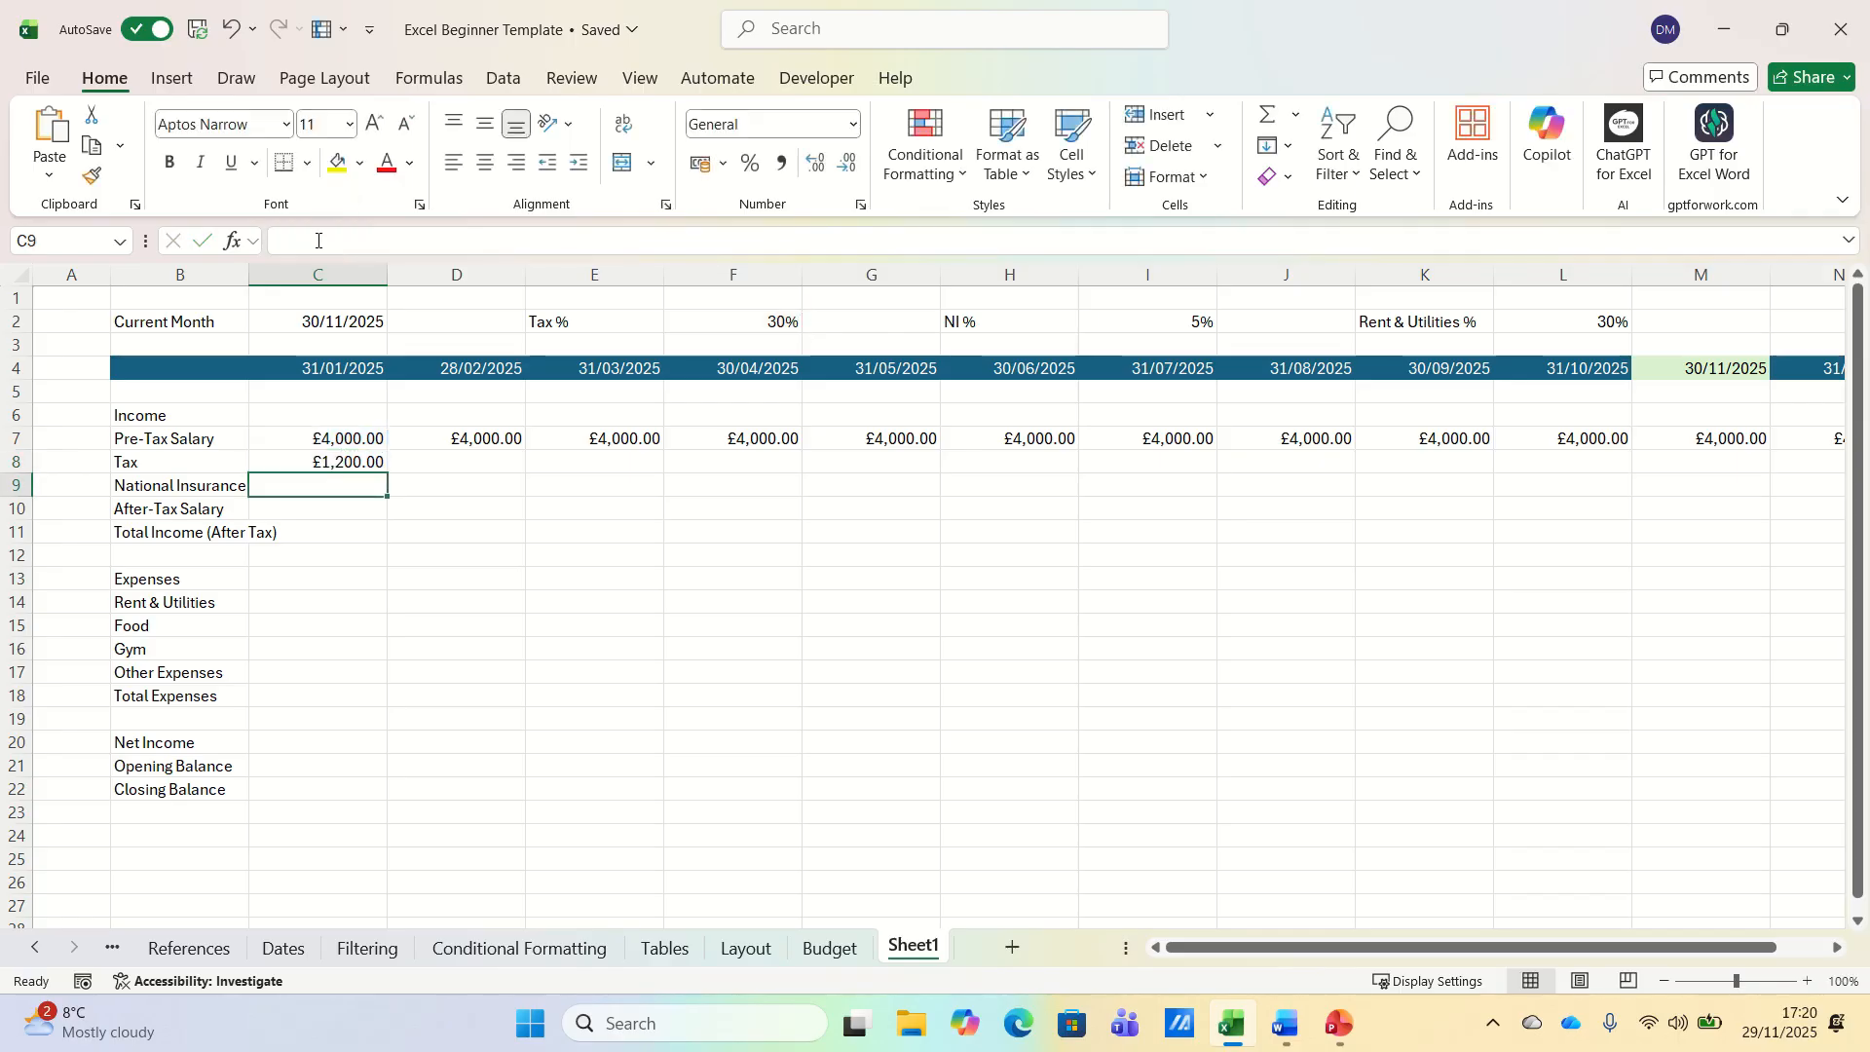
# - Calculate January National Insurance in C9 with =C7*$I$2, keeping the NI rate reference absolute
pyautogui.write('=')
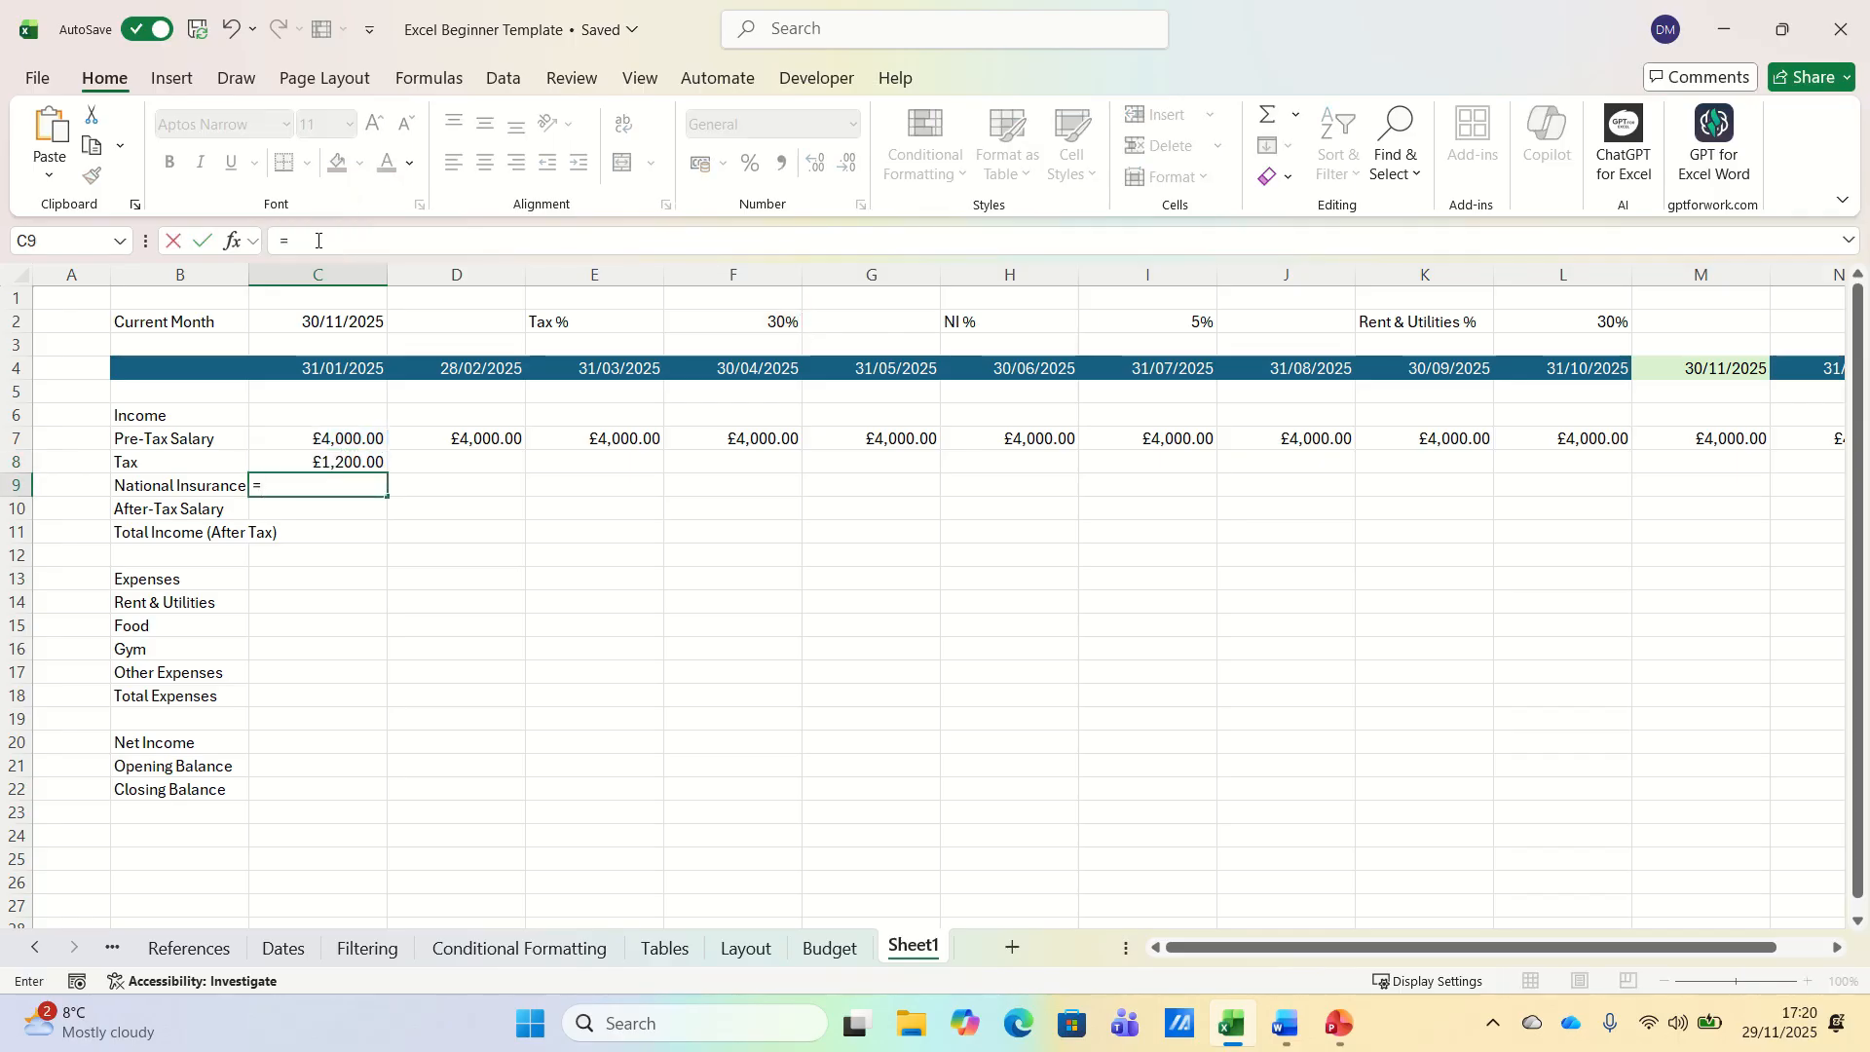
pyautogui.press('Up')
pyautogui.press('Up')
pyautogui.write('*')
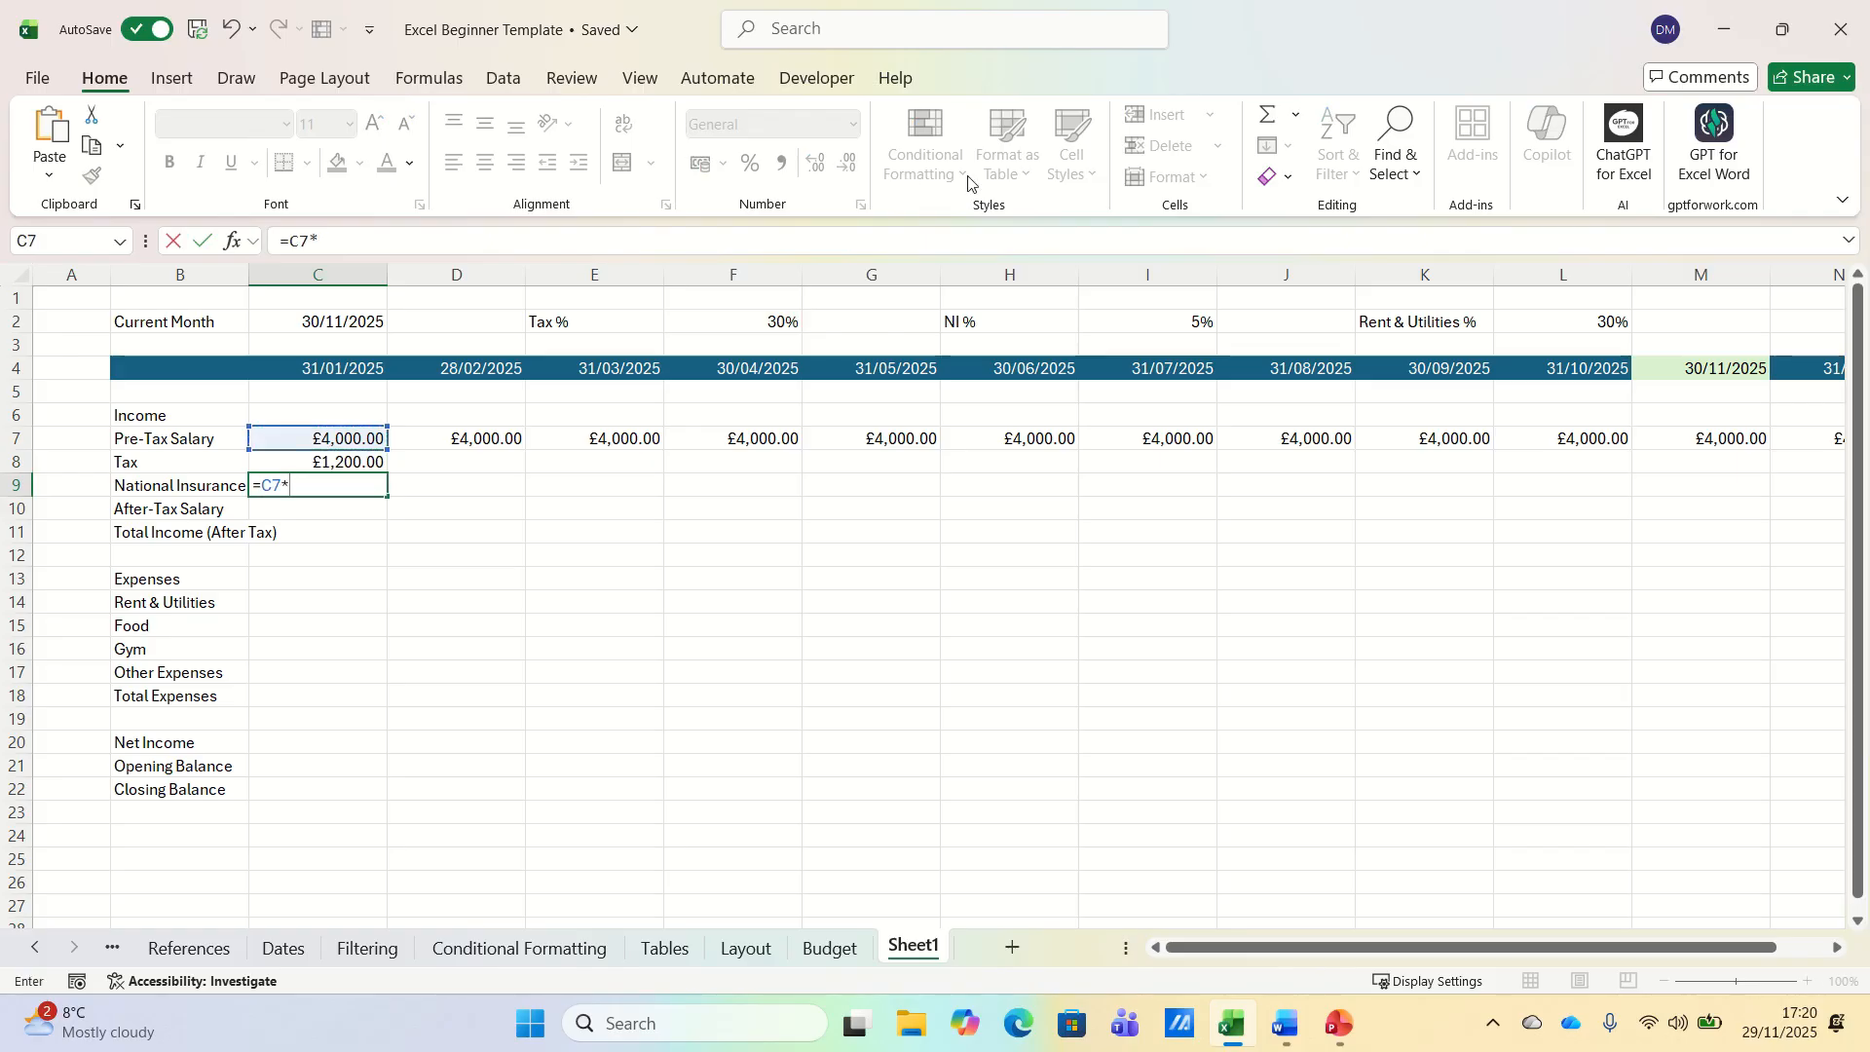
pyautogui.click(1209, 320)
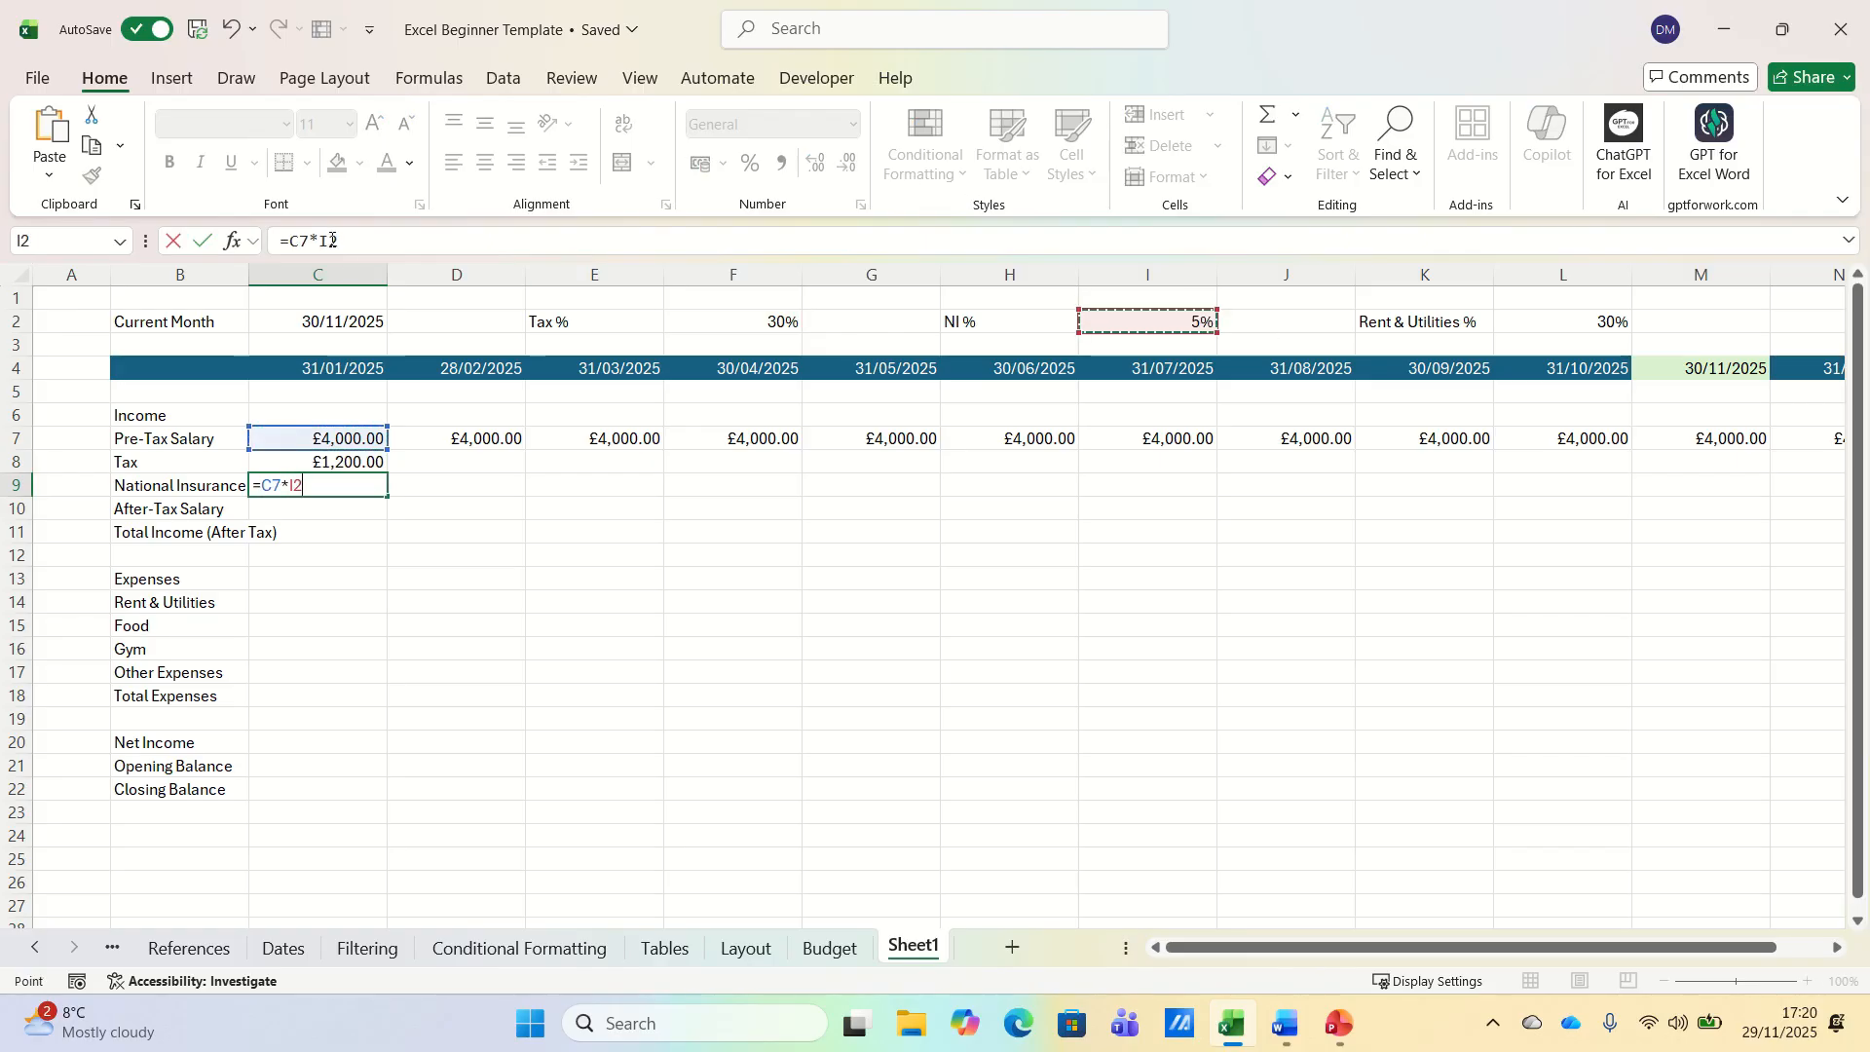
pyautogui.moveTo(314, 240); pyautogui.dragTo(331, 240)
pyautogui.press('F4')
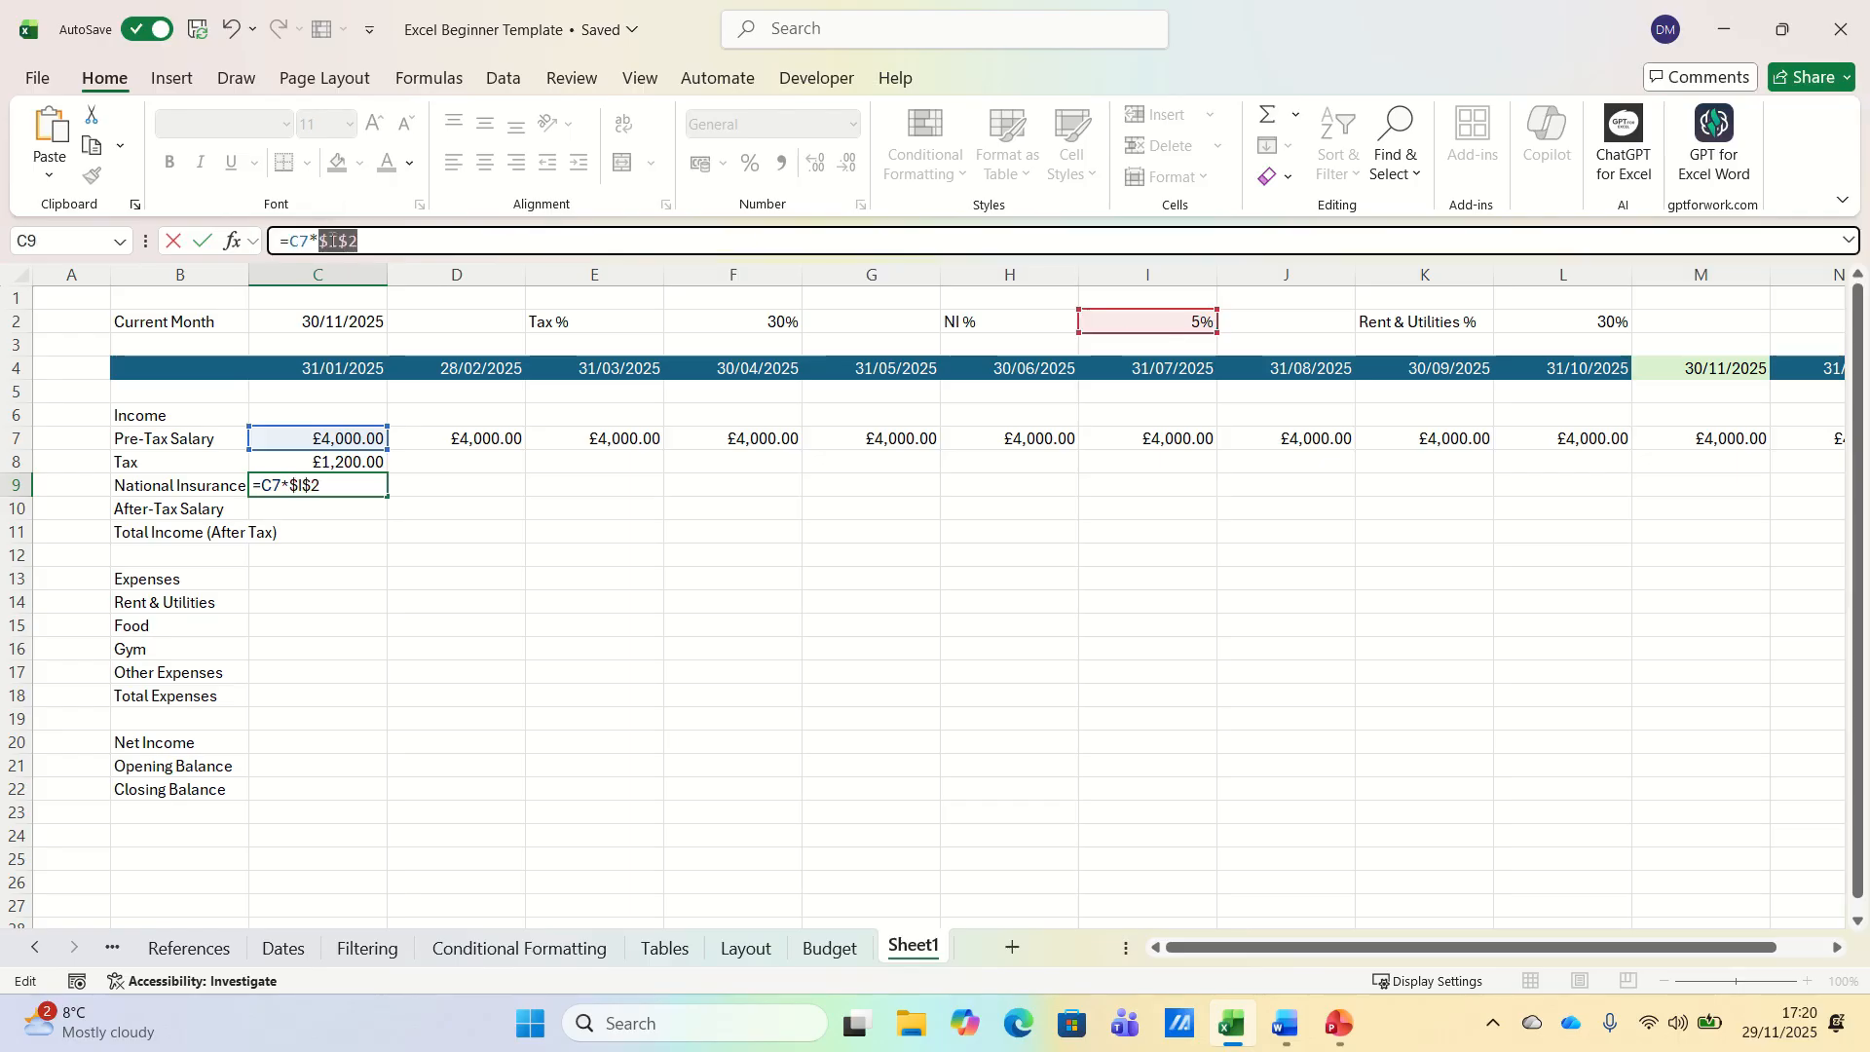
pyautogui.press('Return')
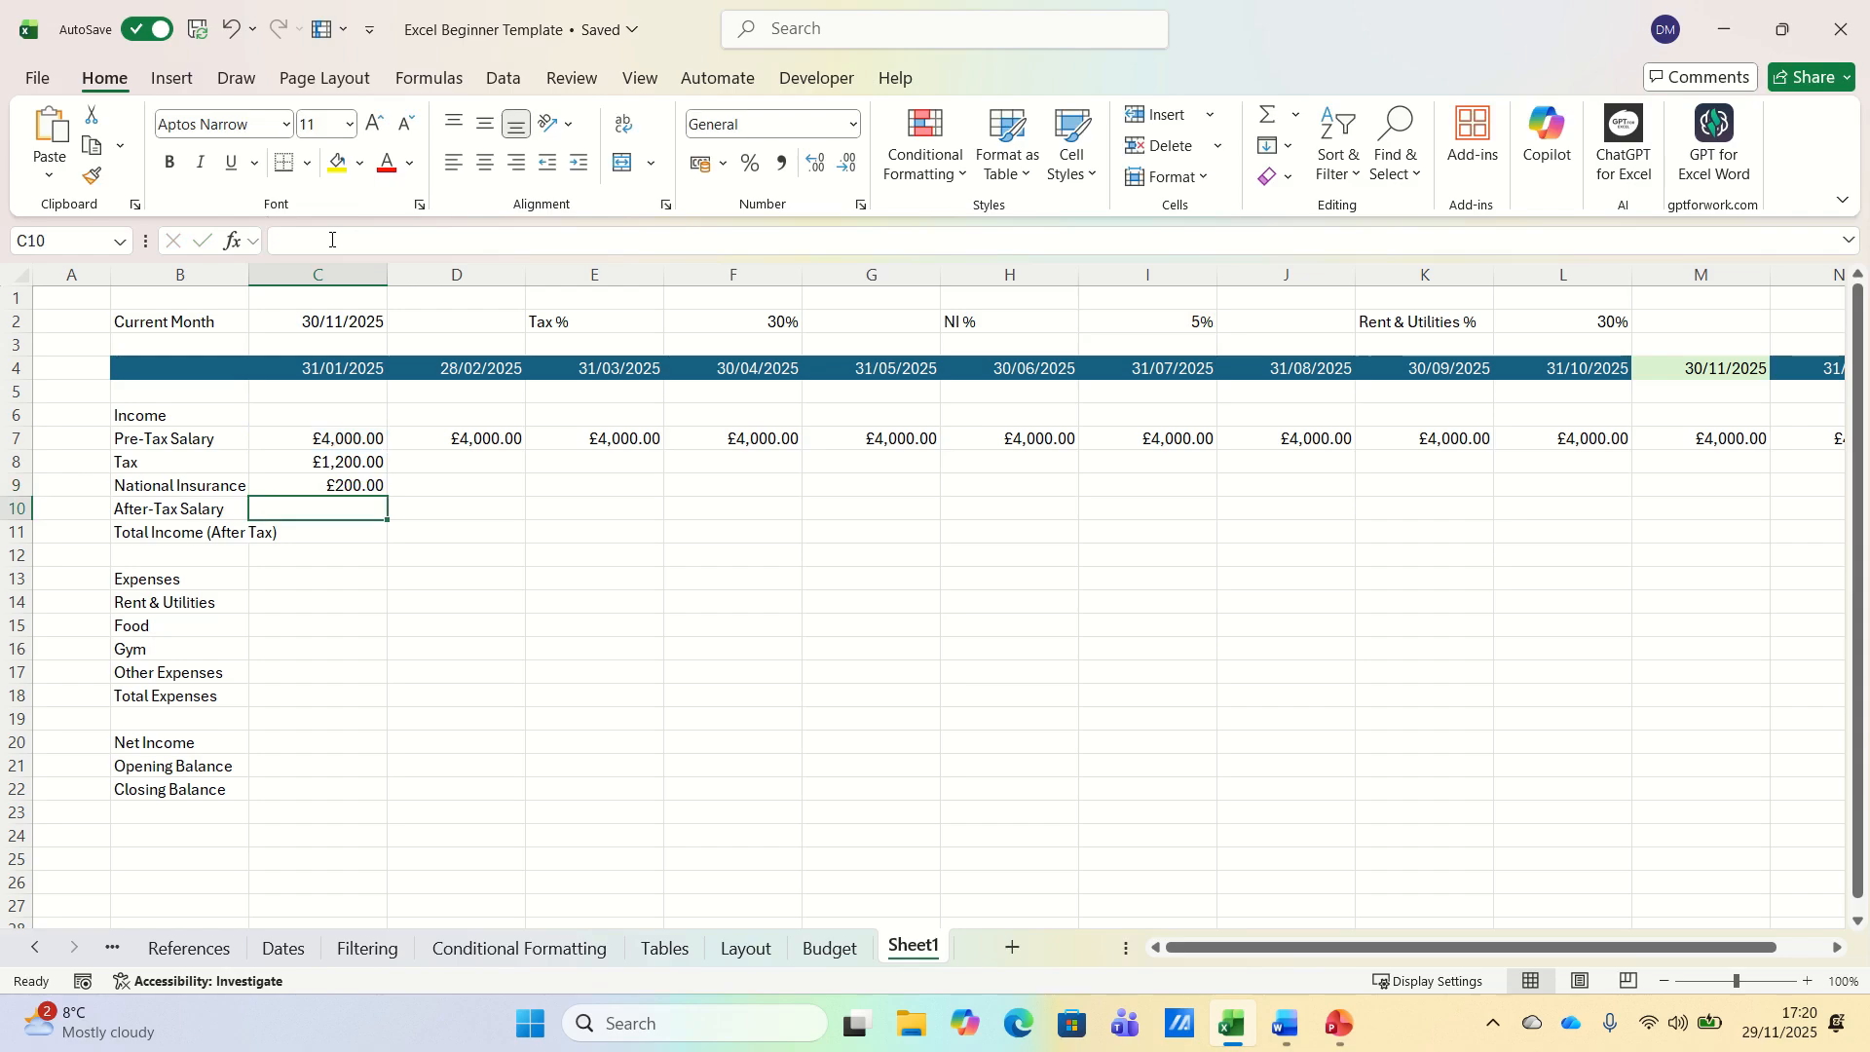
# - Calculate January after-tax salary in C10 by subtracting tax and National Insurance from pre-tax salary with =C7-C8-C9
pyautogui.write('=')
pyautogui.press('Up')
pyautogui.press('Up')
pyautogui.press('Up')
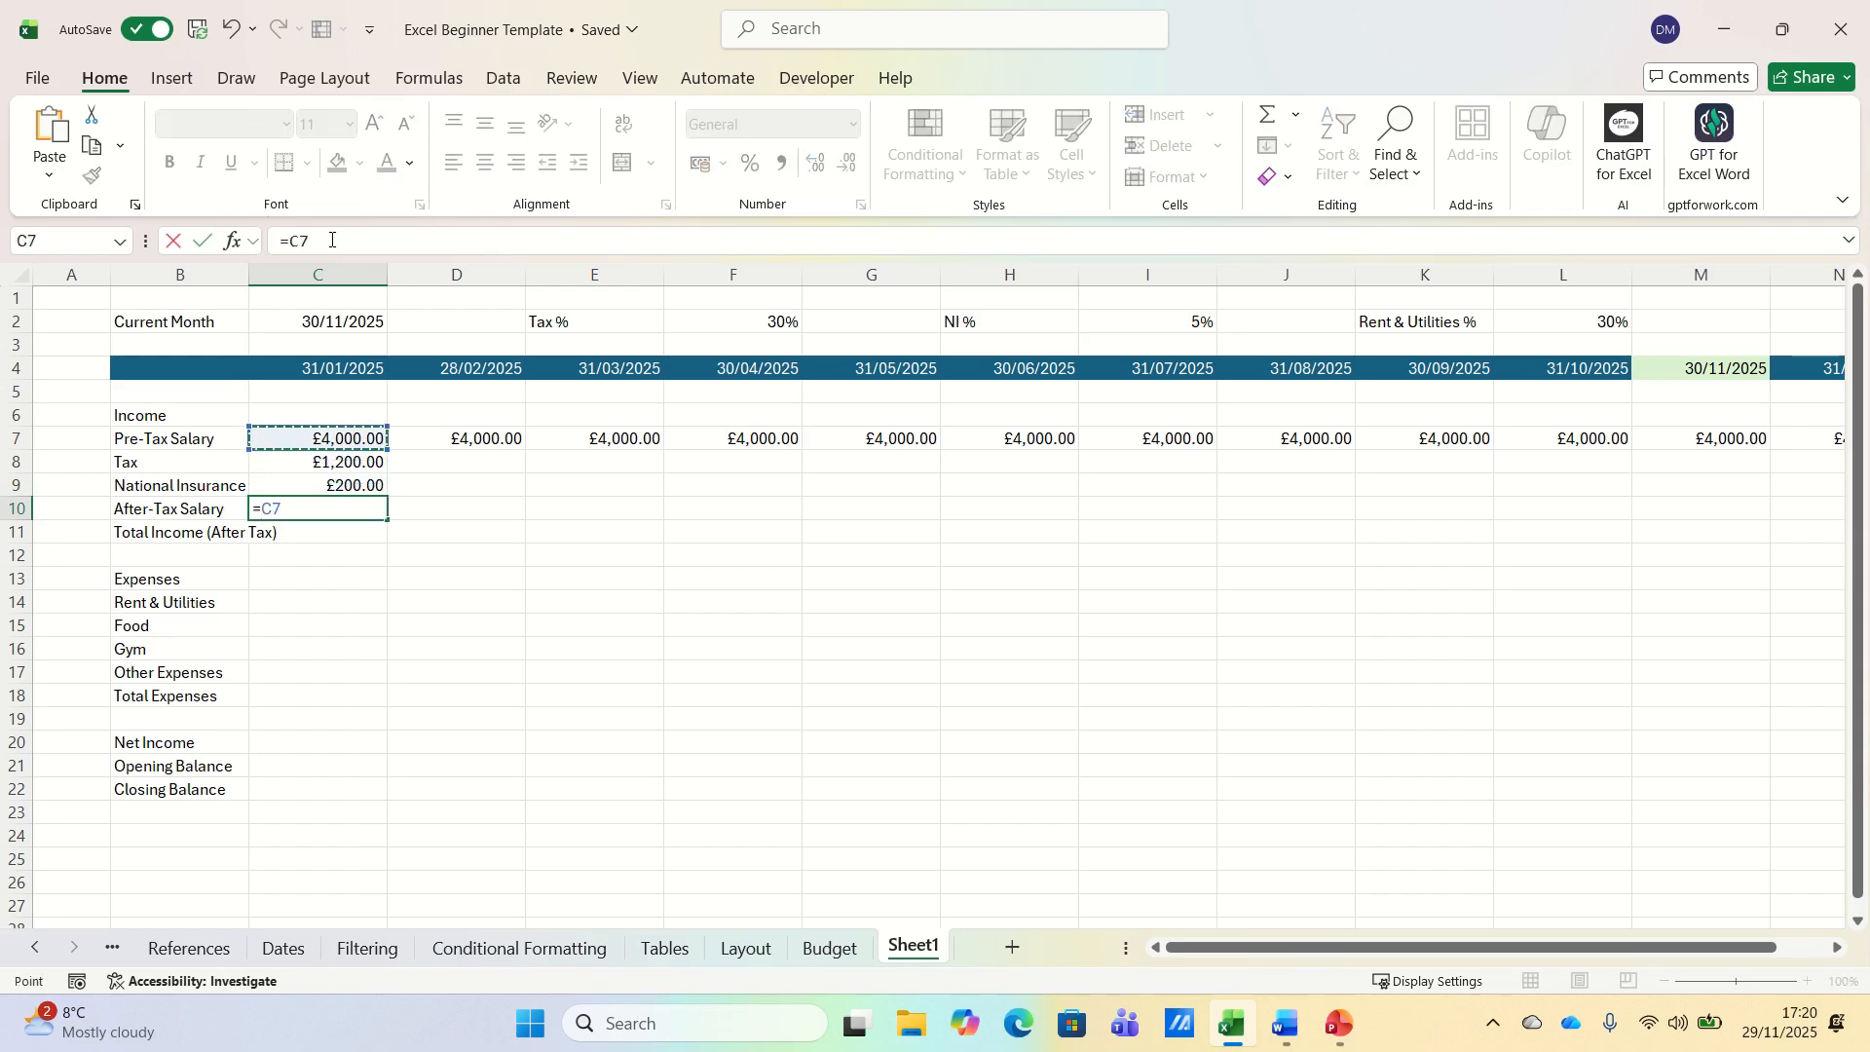
pyautogui.write('-')
pyautogui.press('Up')
pyautogui.press('Up')
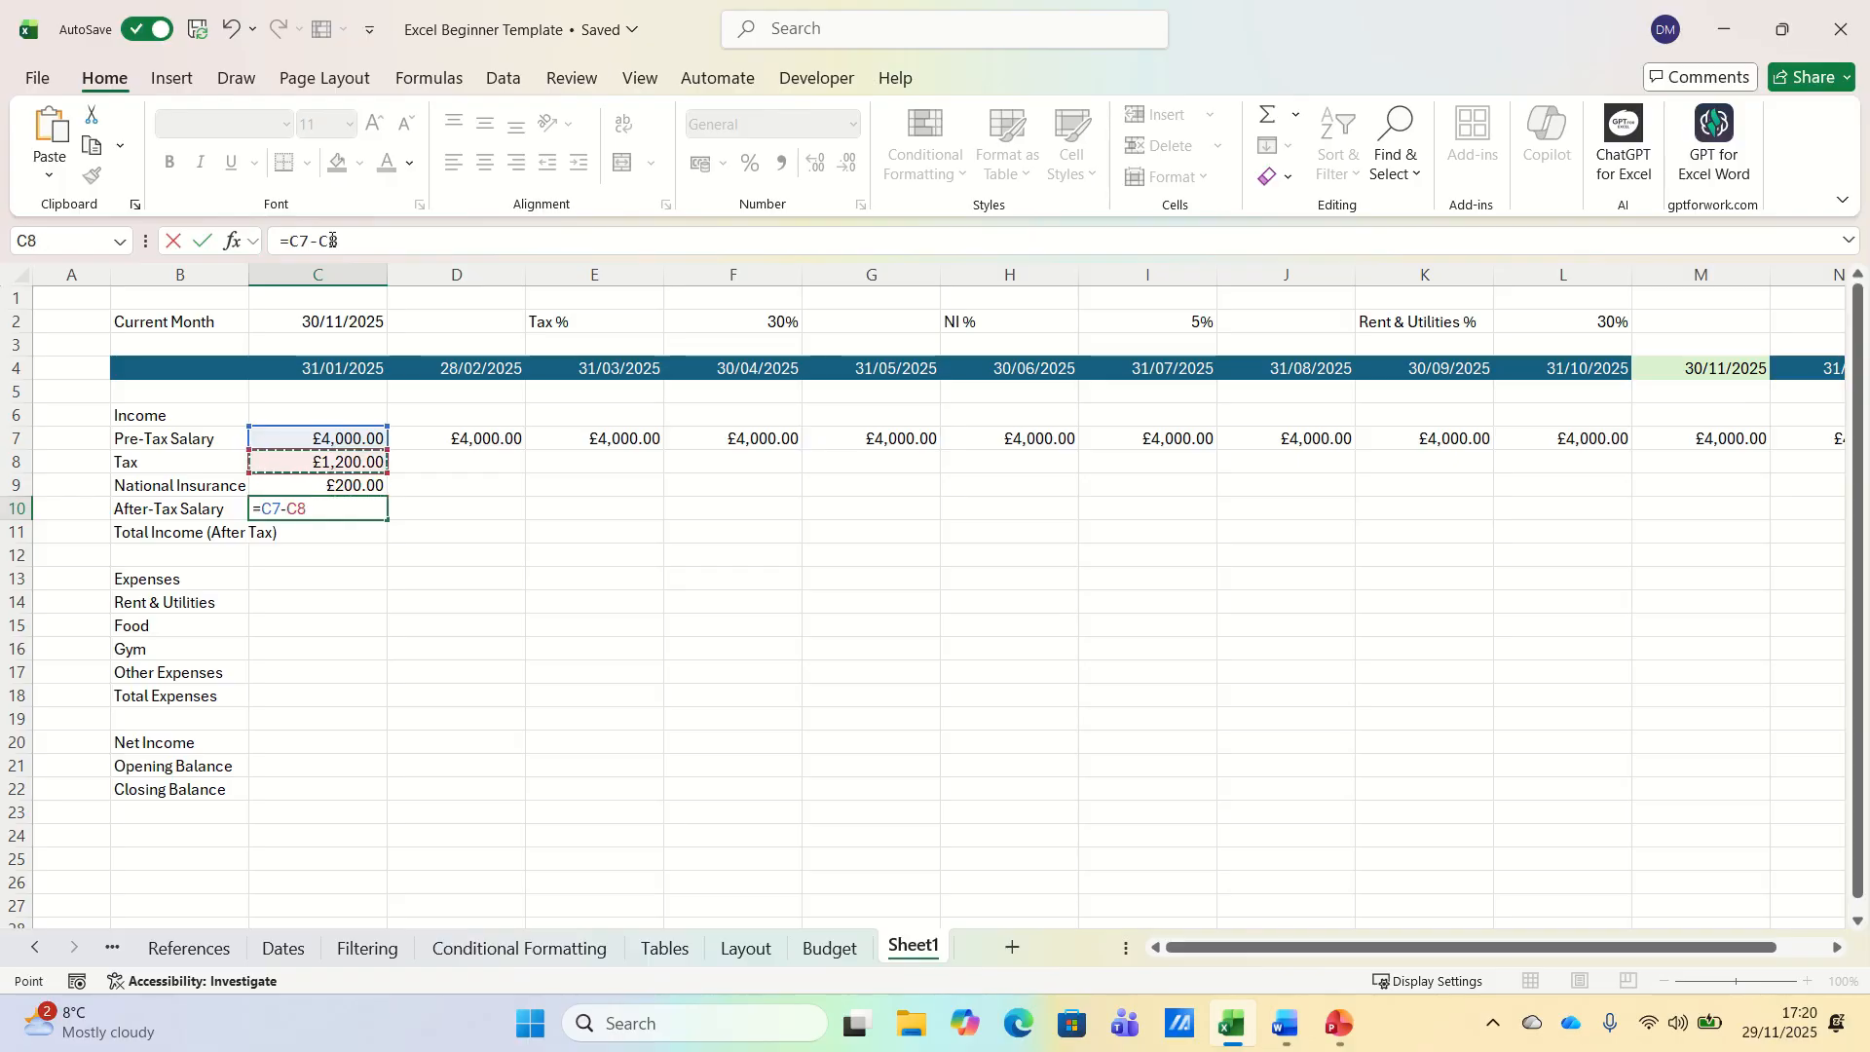
pyautogui.write('-')
pyautogui.press('Up')
pyautogui.press('Return')
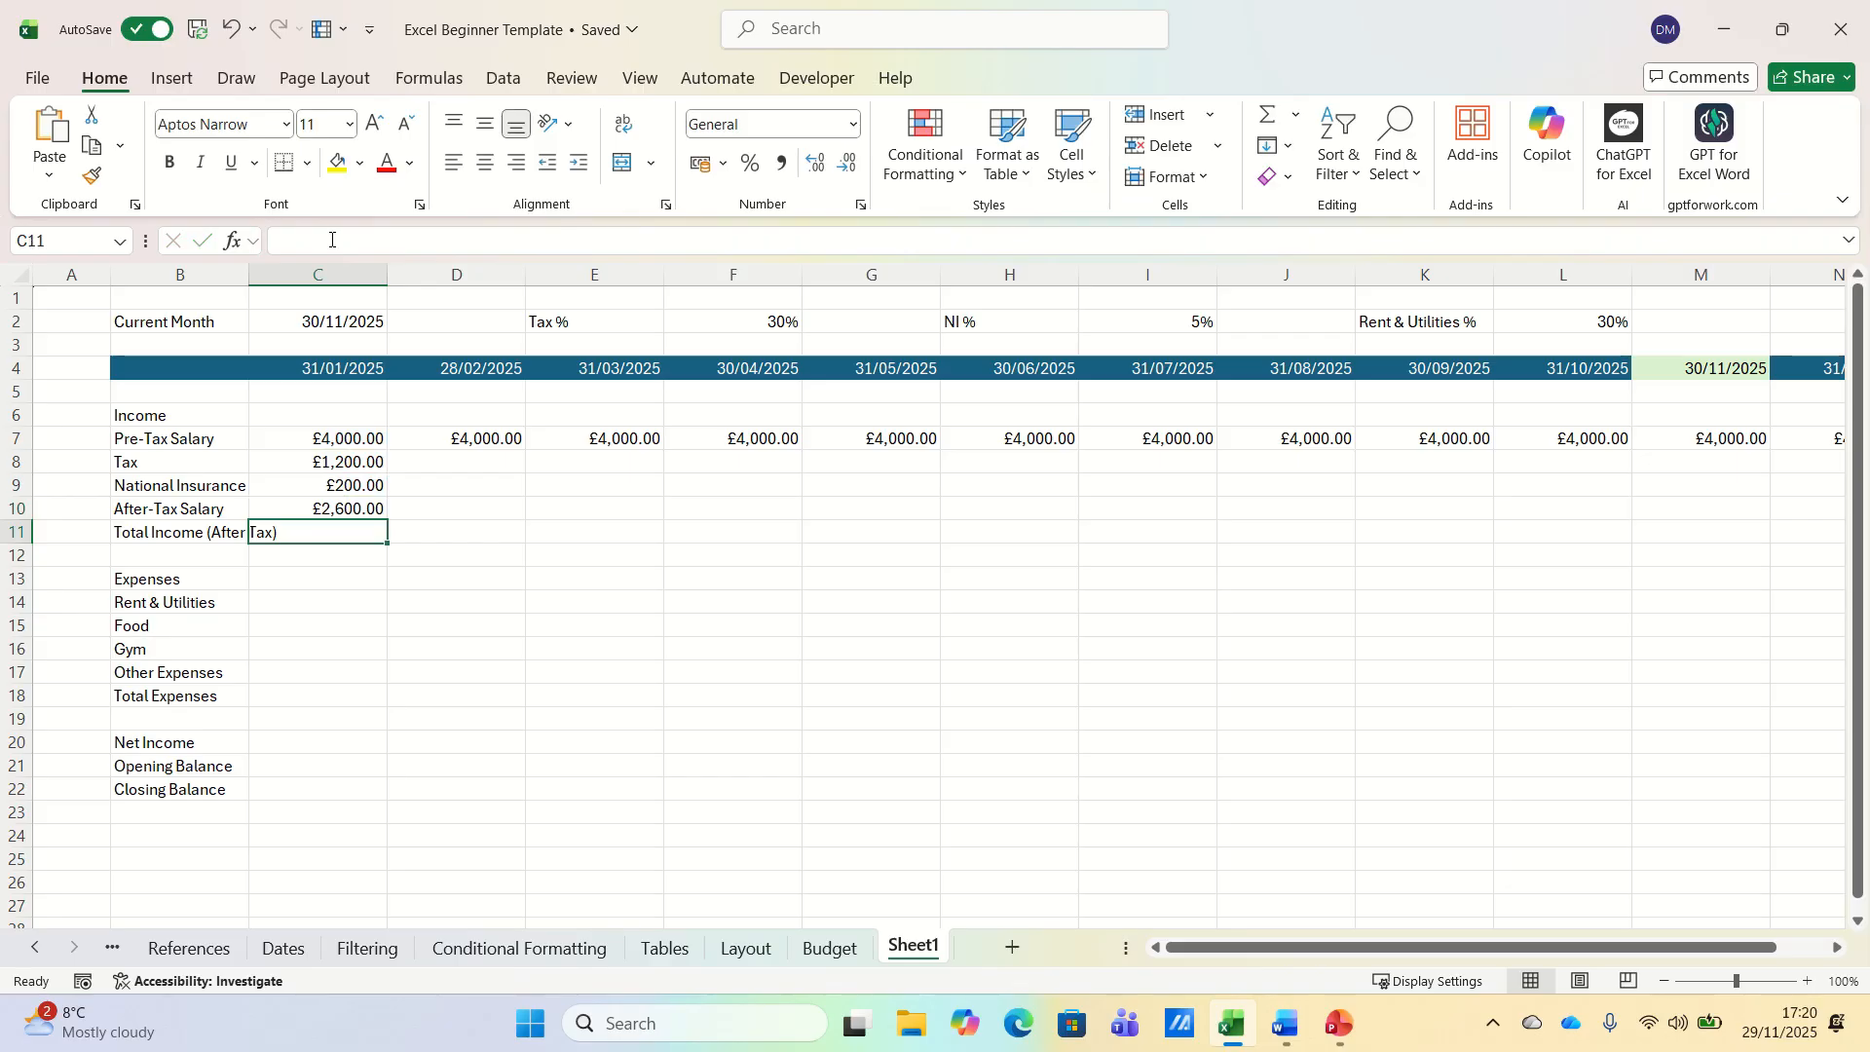
# - Link January total income after tax in C11 to the after-tax salary with =C10
pyautogui.write('=')
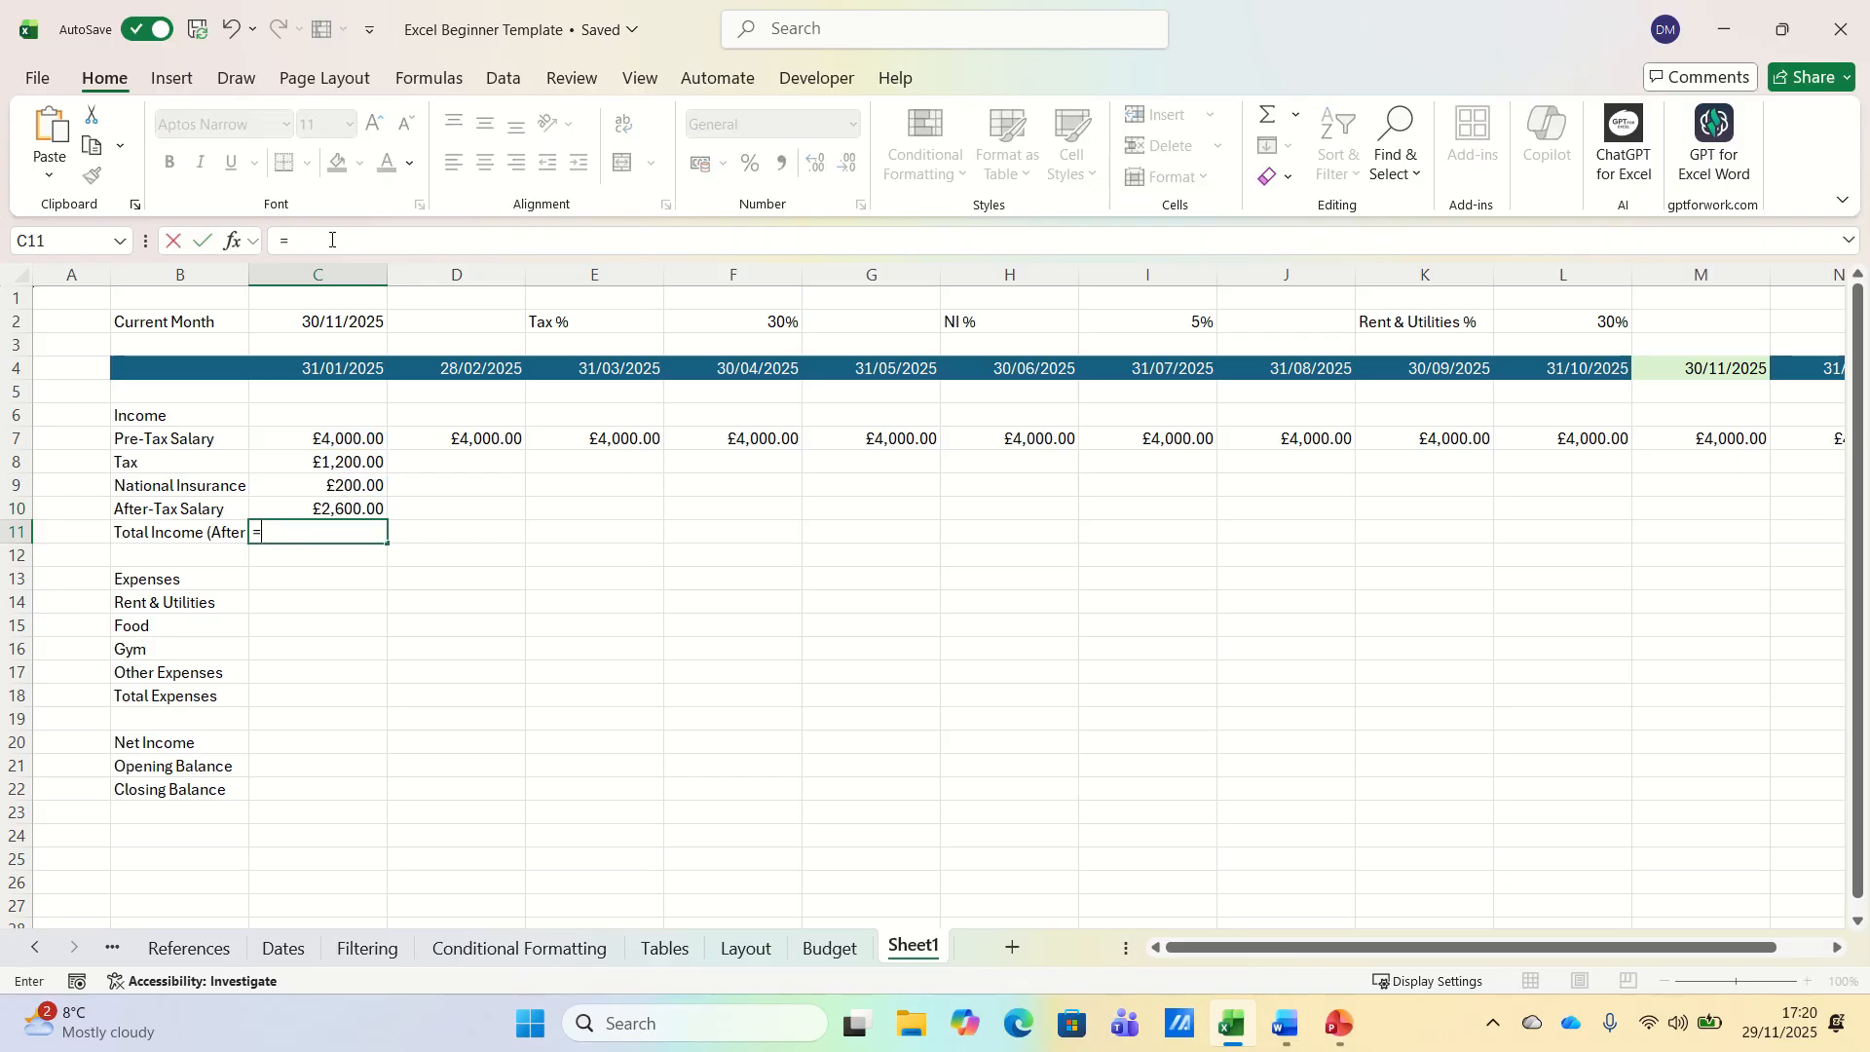
pyautogui.press('Up')
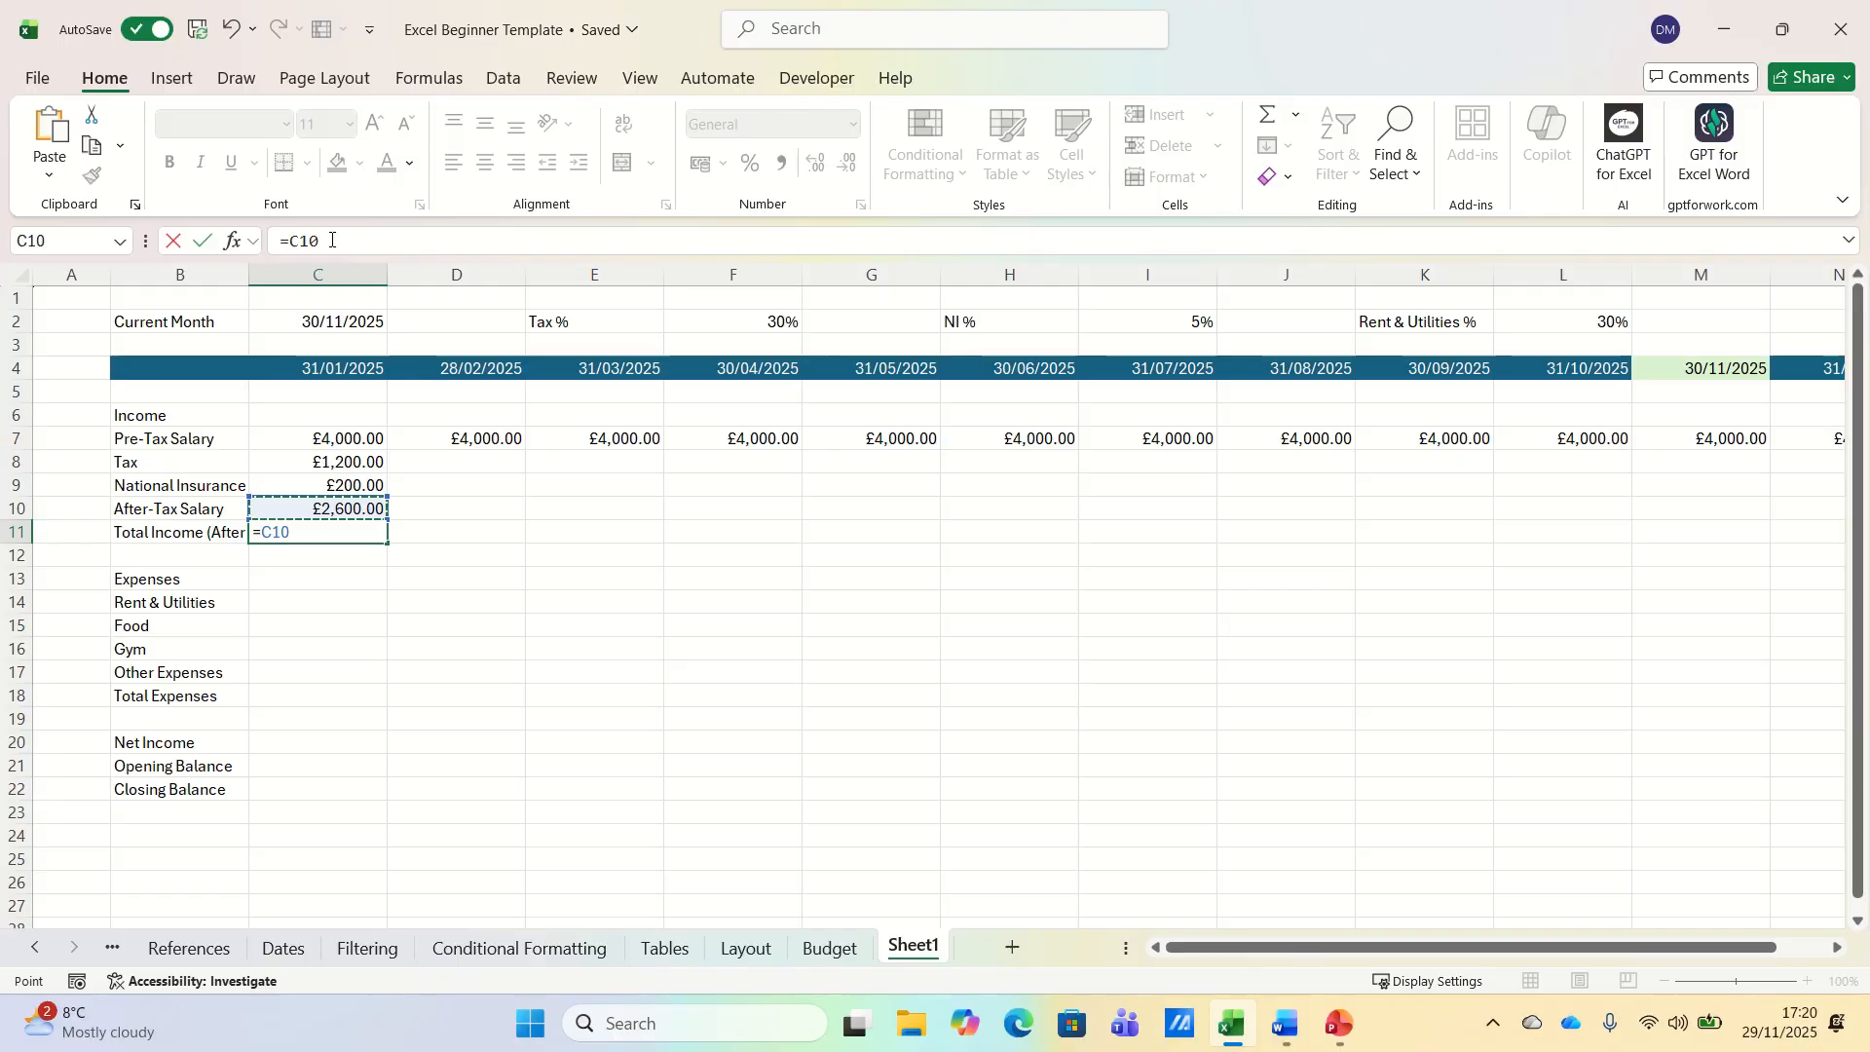
pyautogui.press('Return')
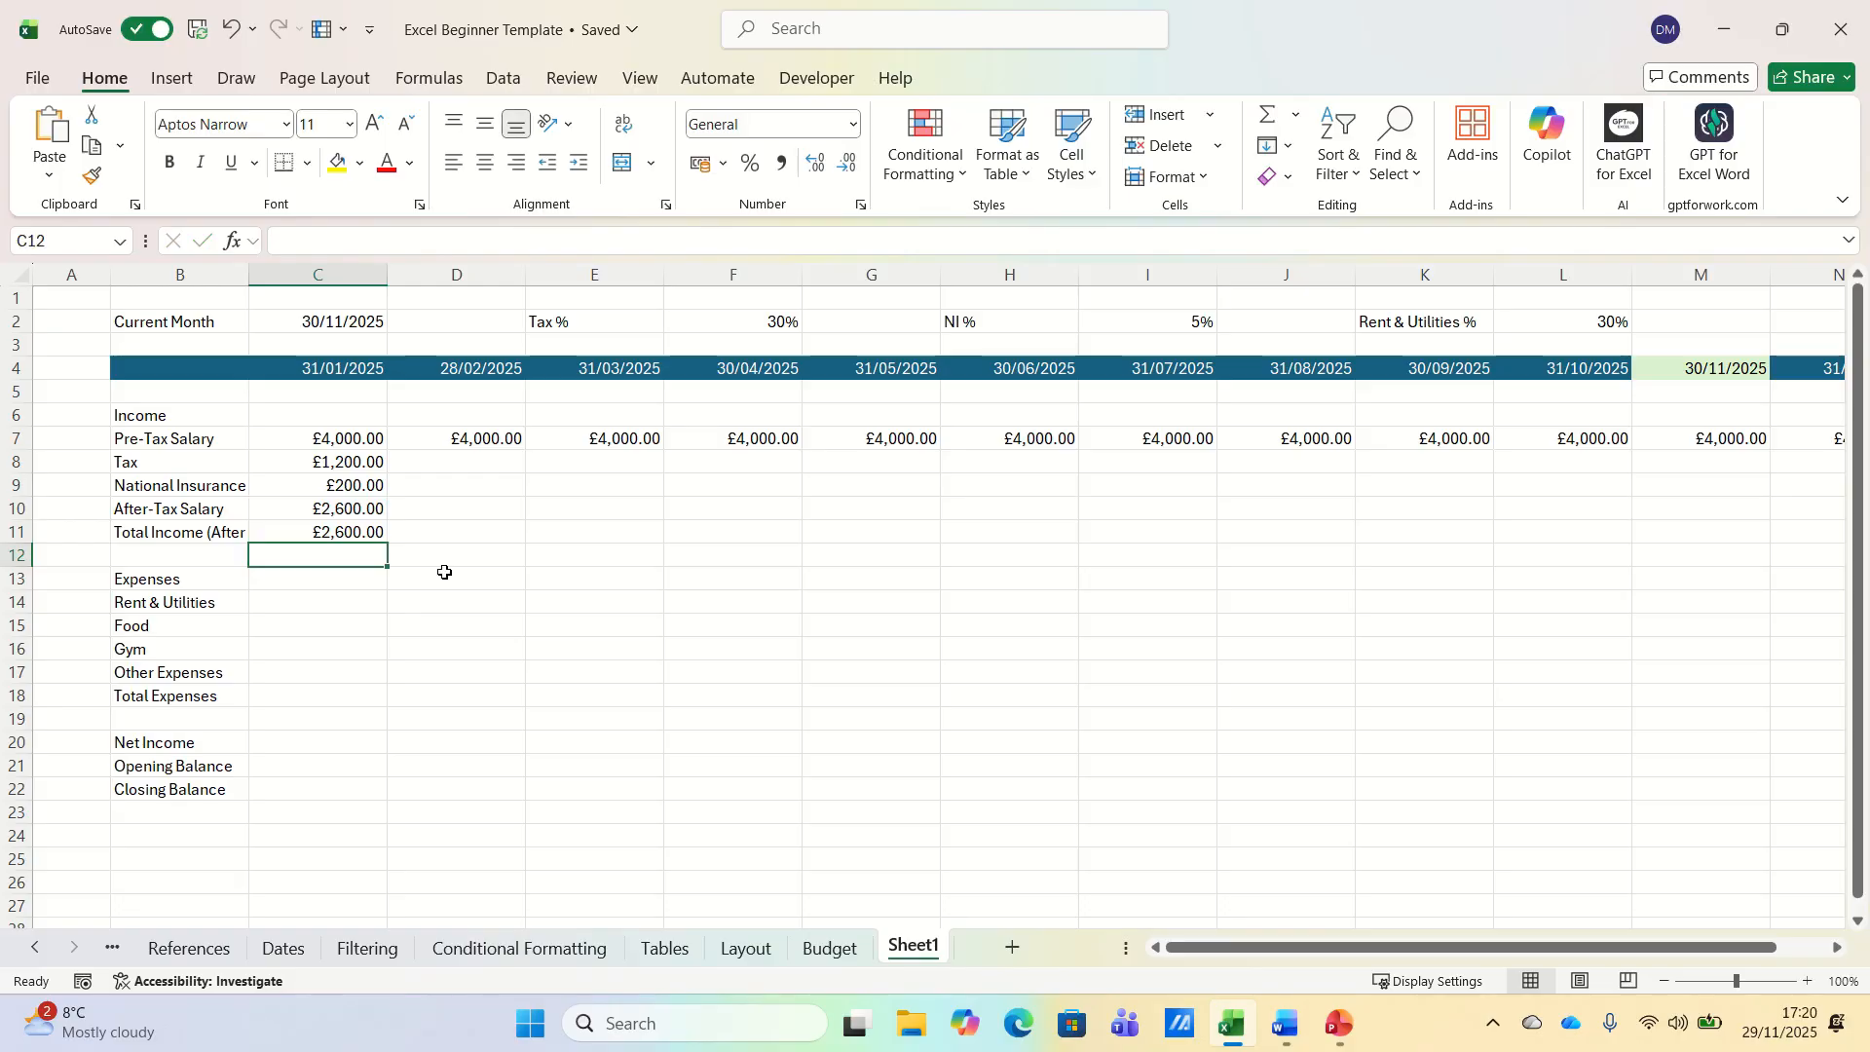
# - Calculate January rent and utilities in C14 with =C7*$L$2, keeping the rate reference absolute
pyautogui.press('Down')
pyautogui.press('Down')
pyautogui.write('=')
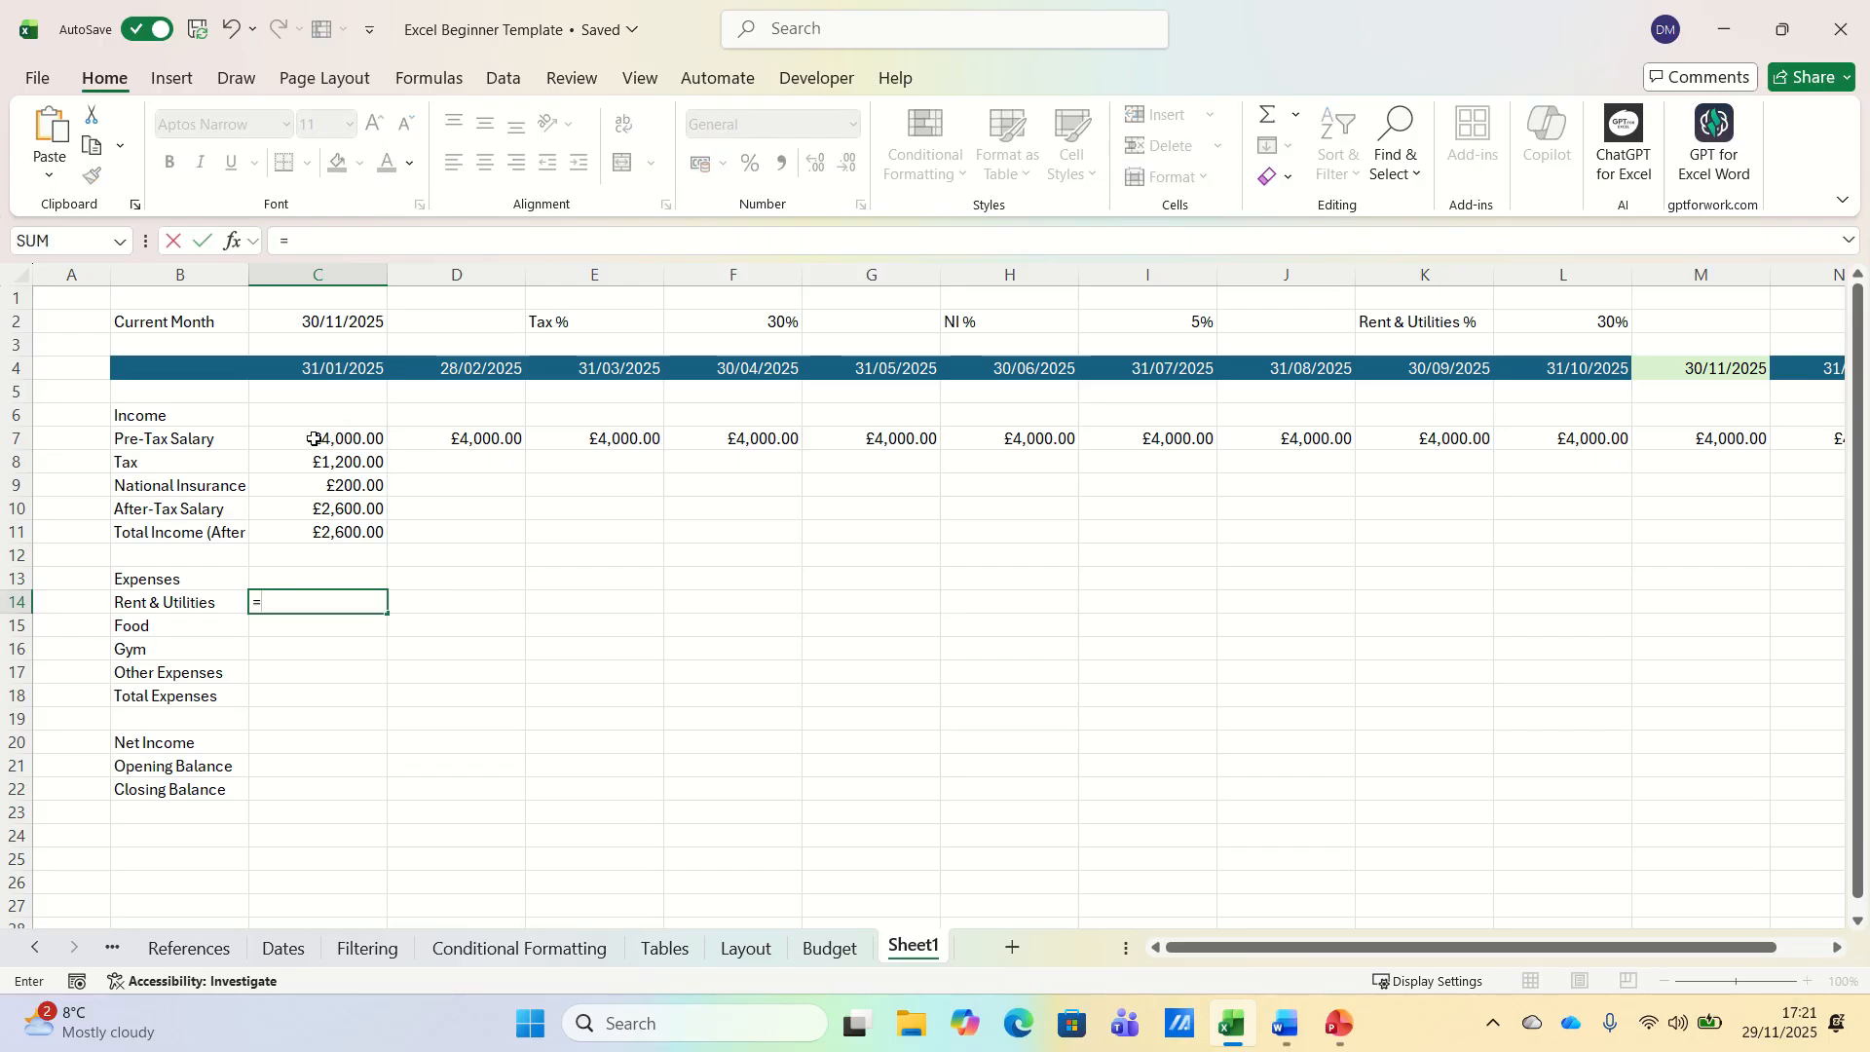
pyautogui.click(350, 435)
pyautogui.write('*')
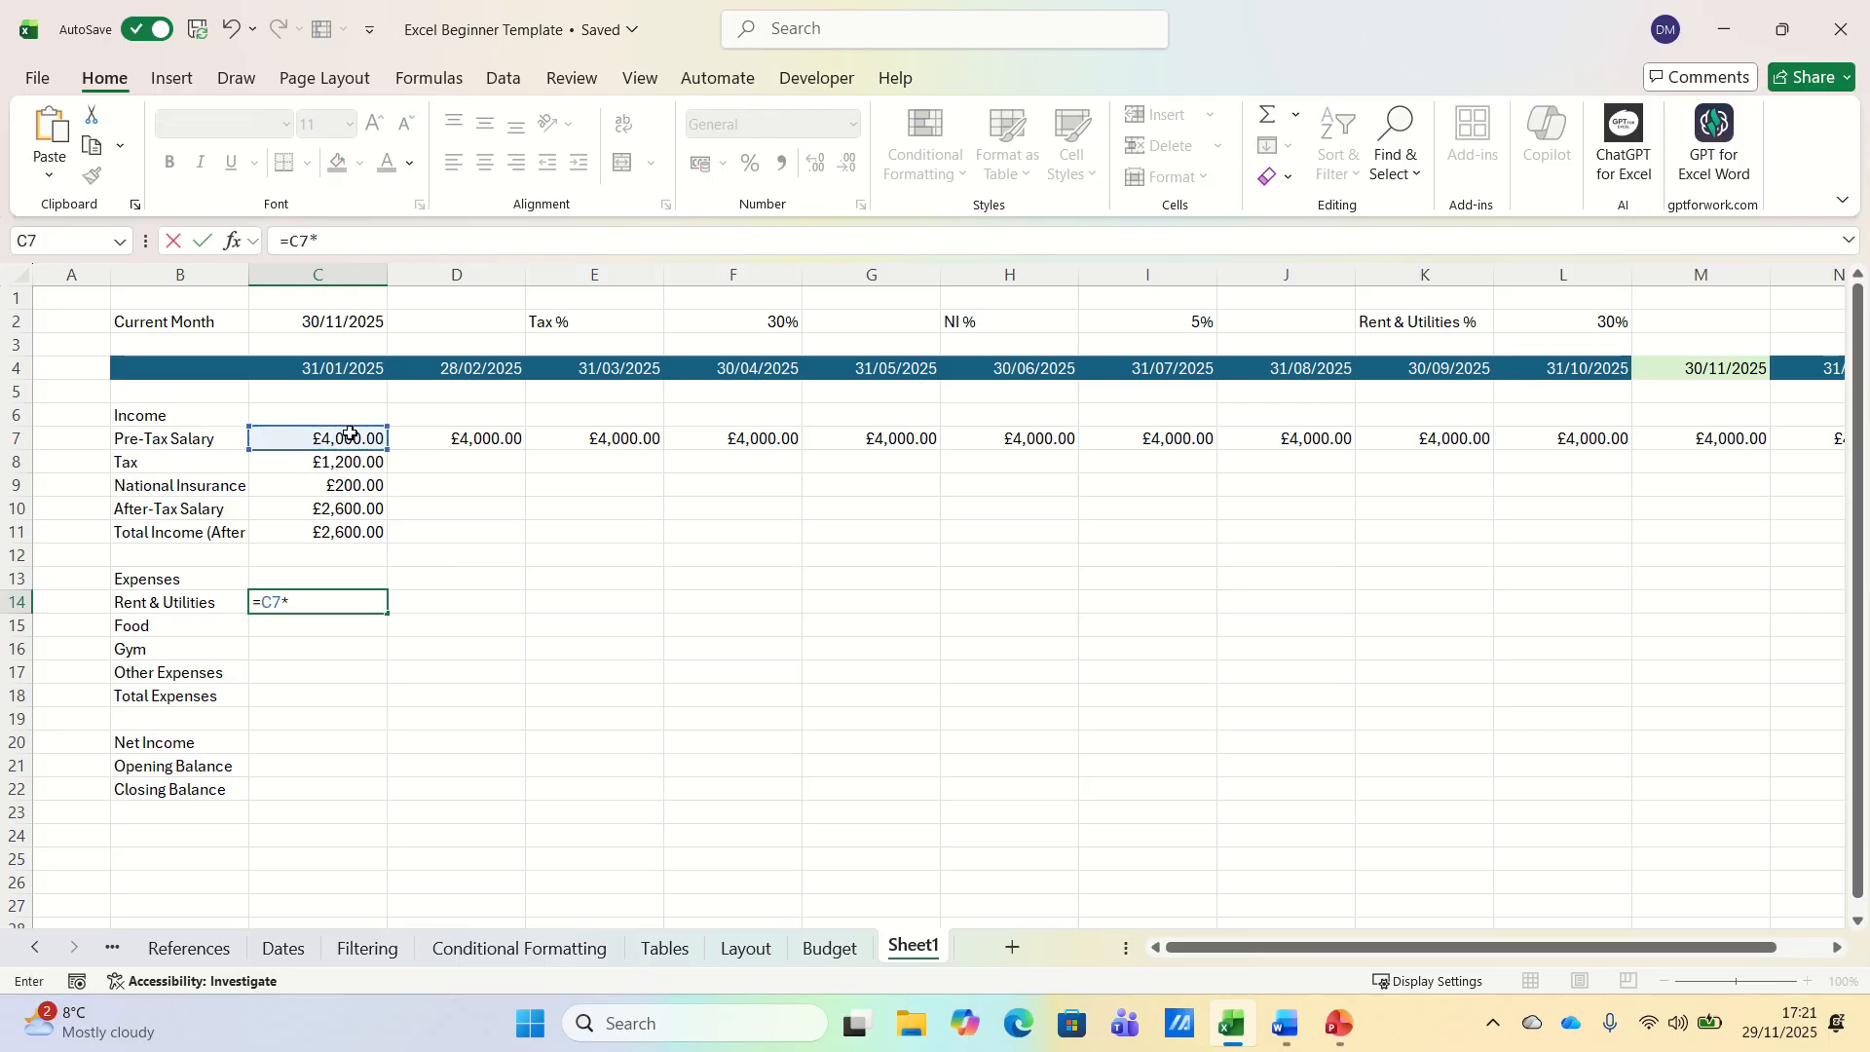
pyautogui.click(1578, 317)
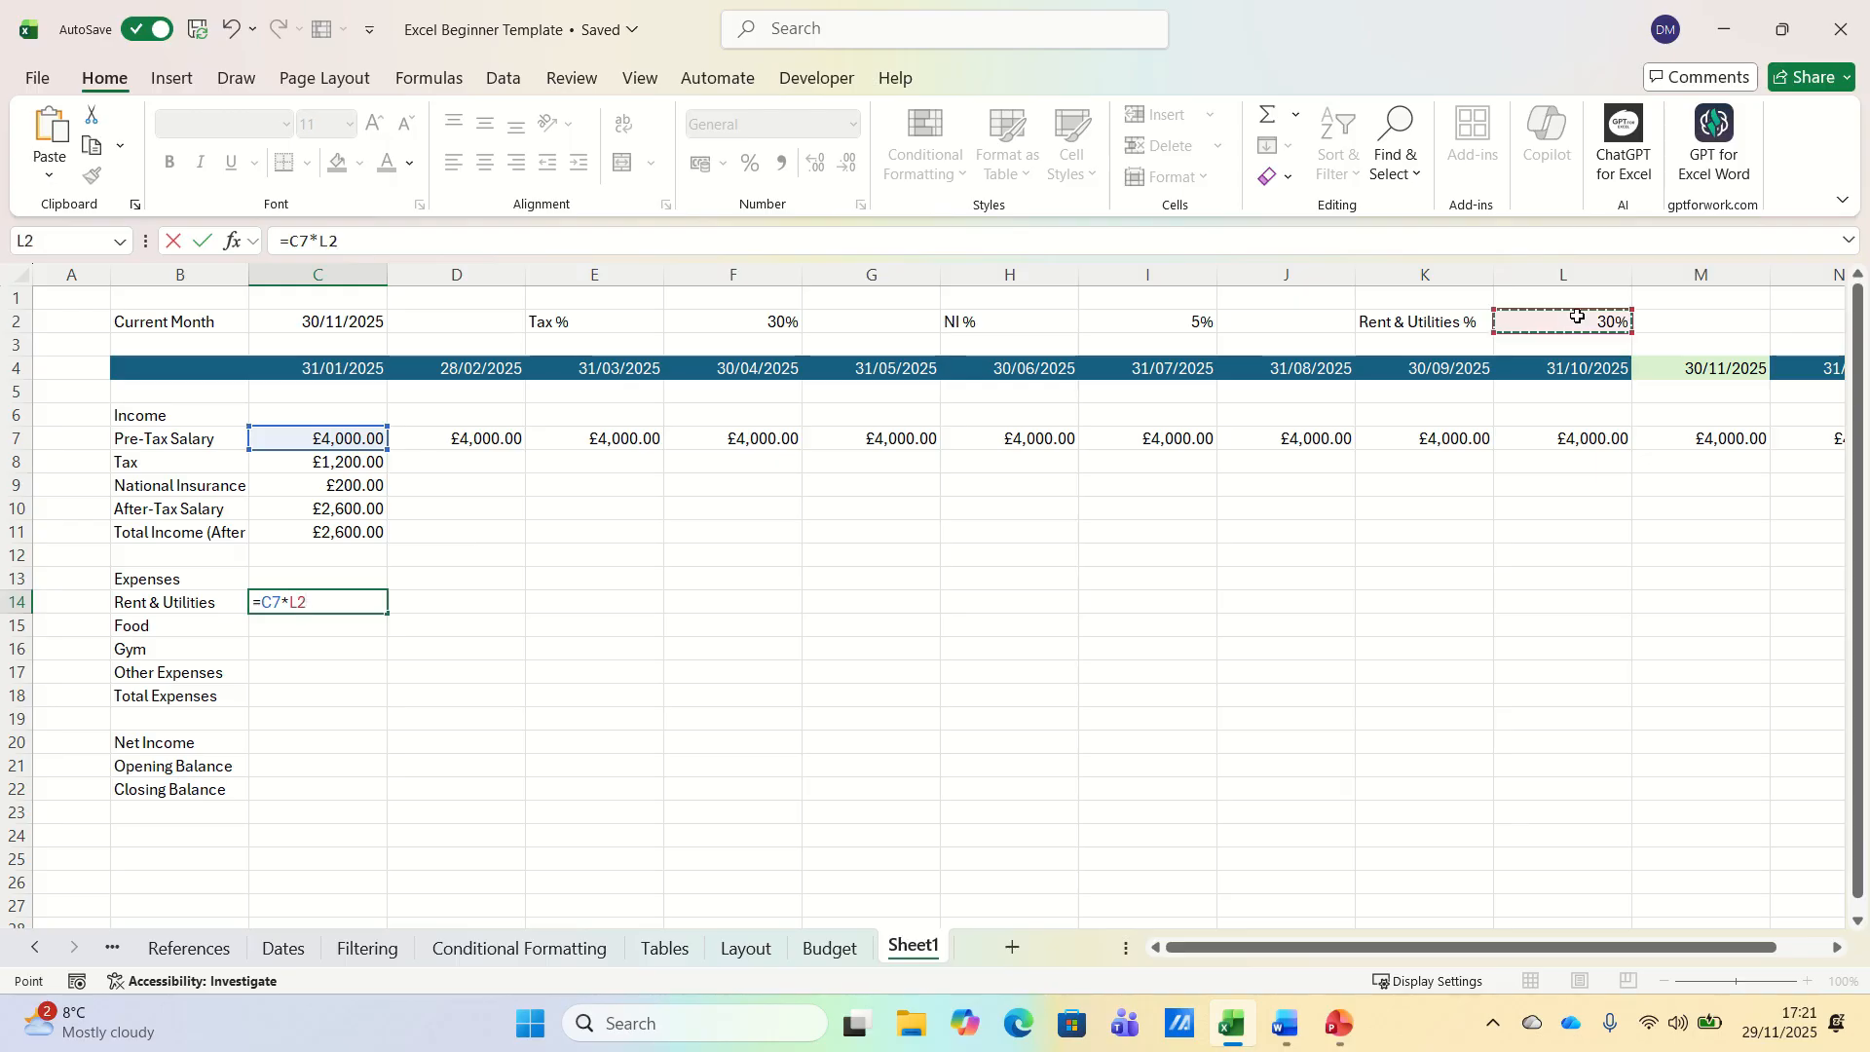
pyautogui.press('F4')
pyautogui.press('Return')
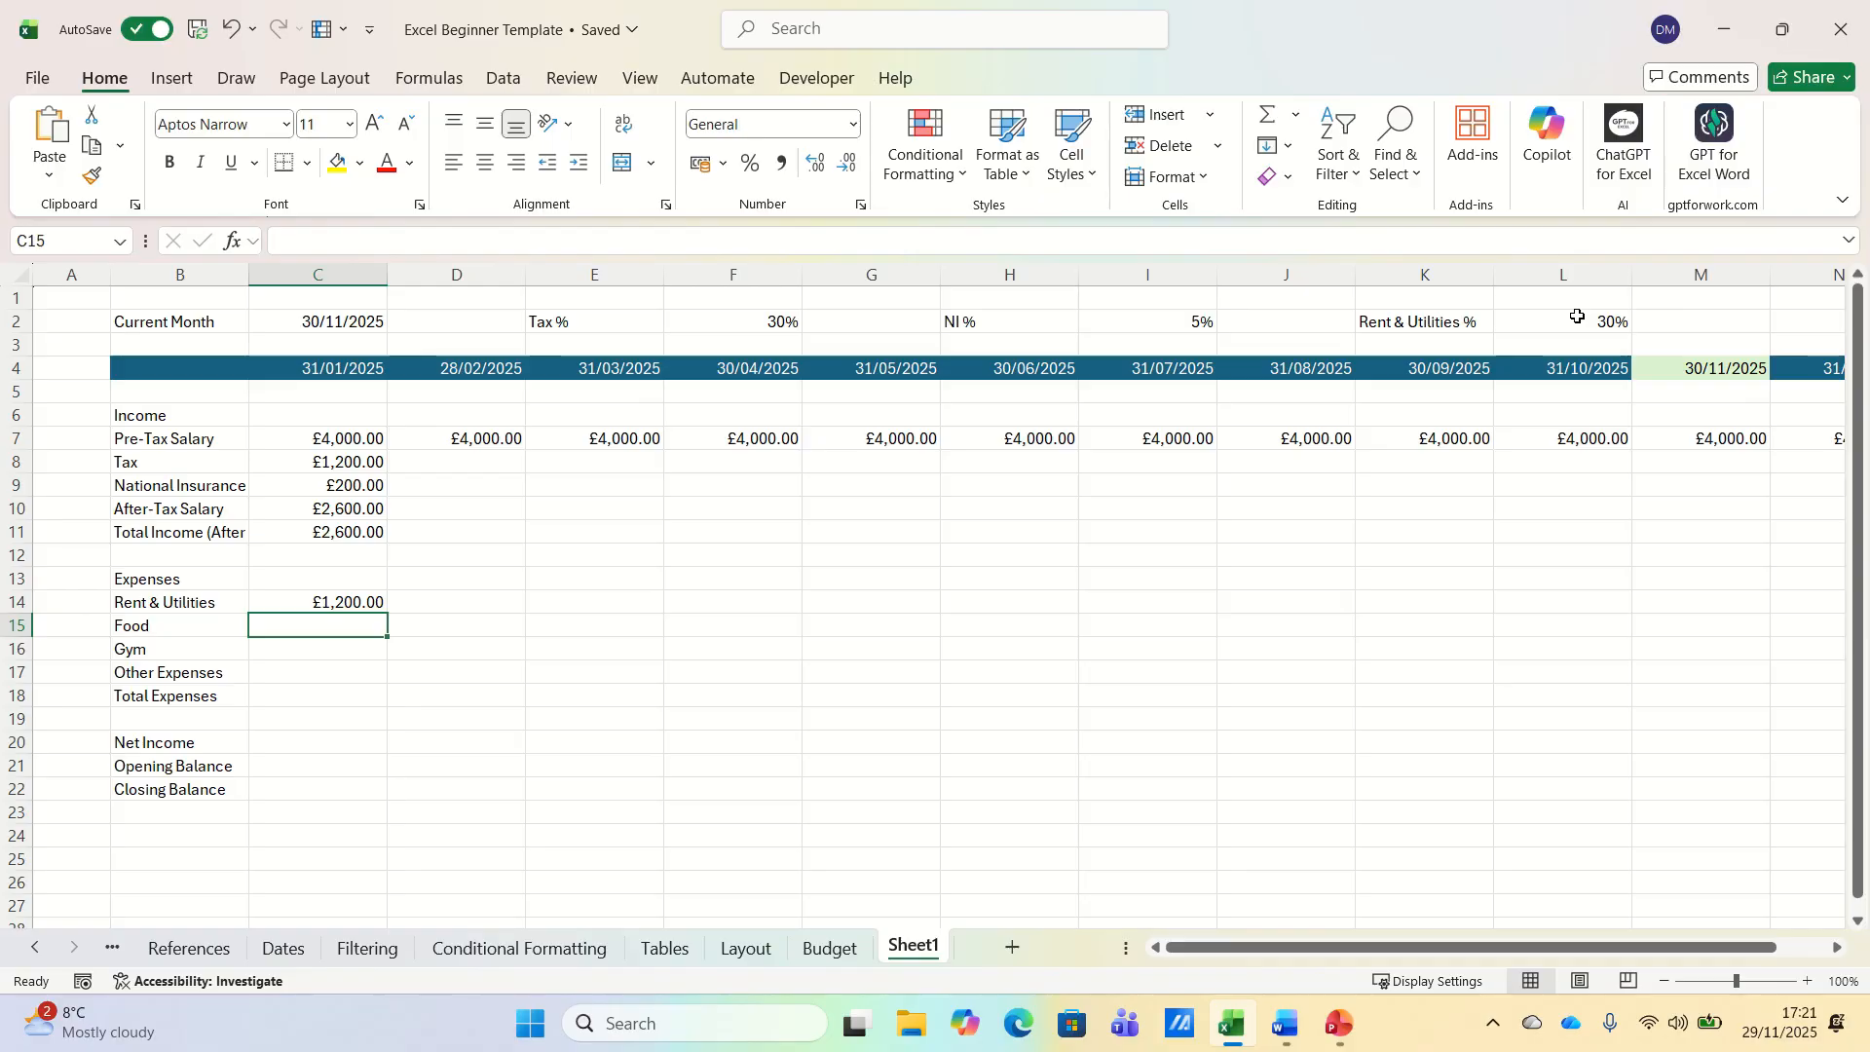
# - Enter 350 as the January food expense in C15 and format it as currency
pyautogui.write('350')
pyautogui.press('Return')
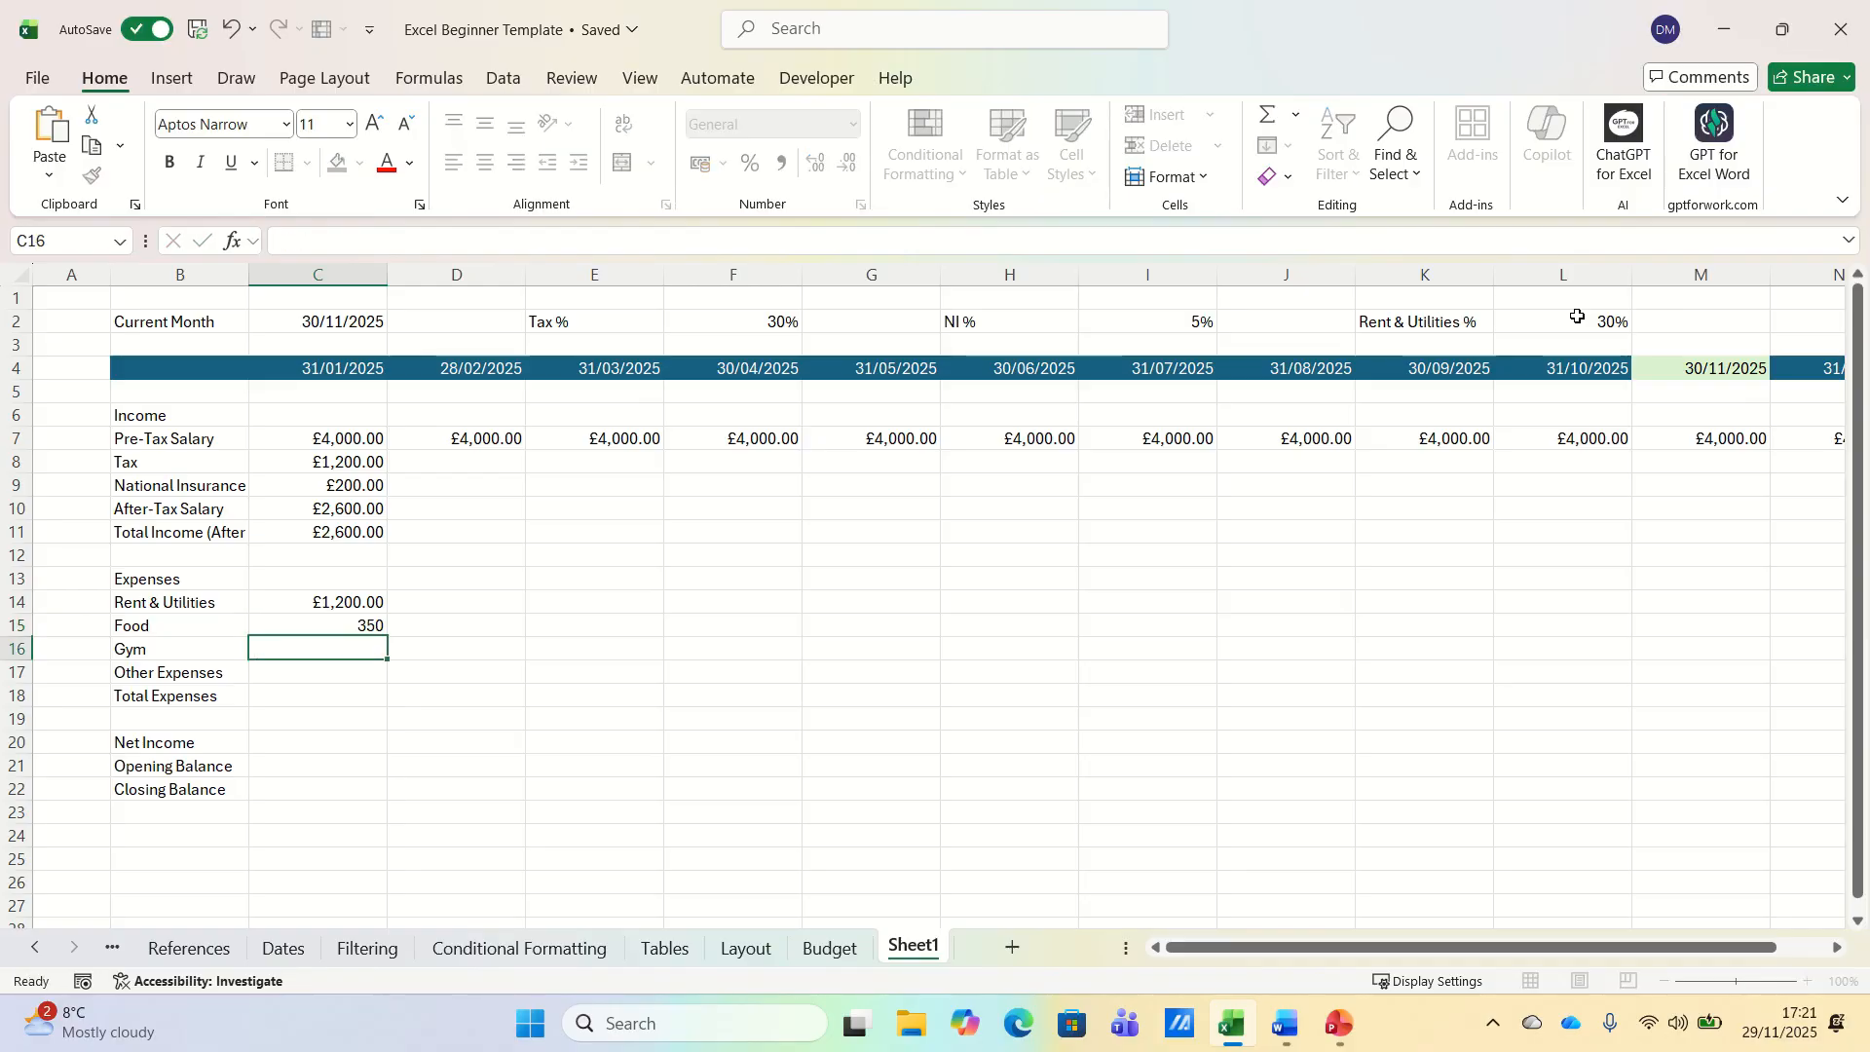
pyautogui.press('Up')
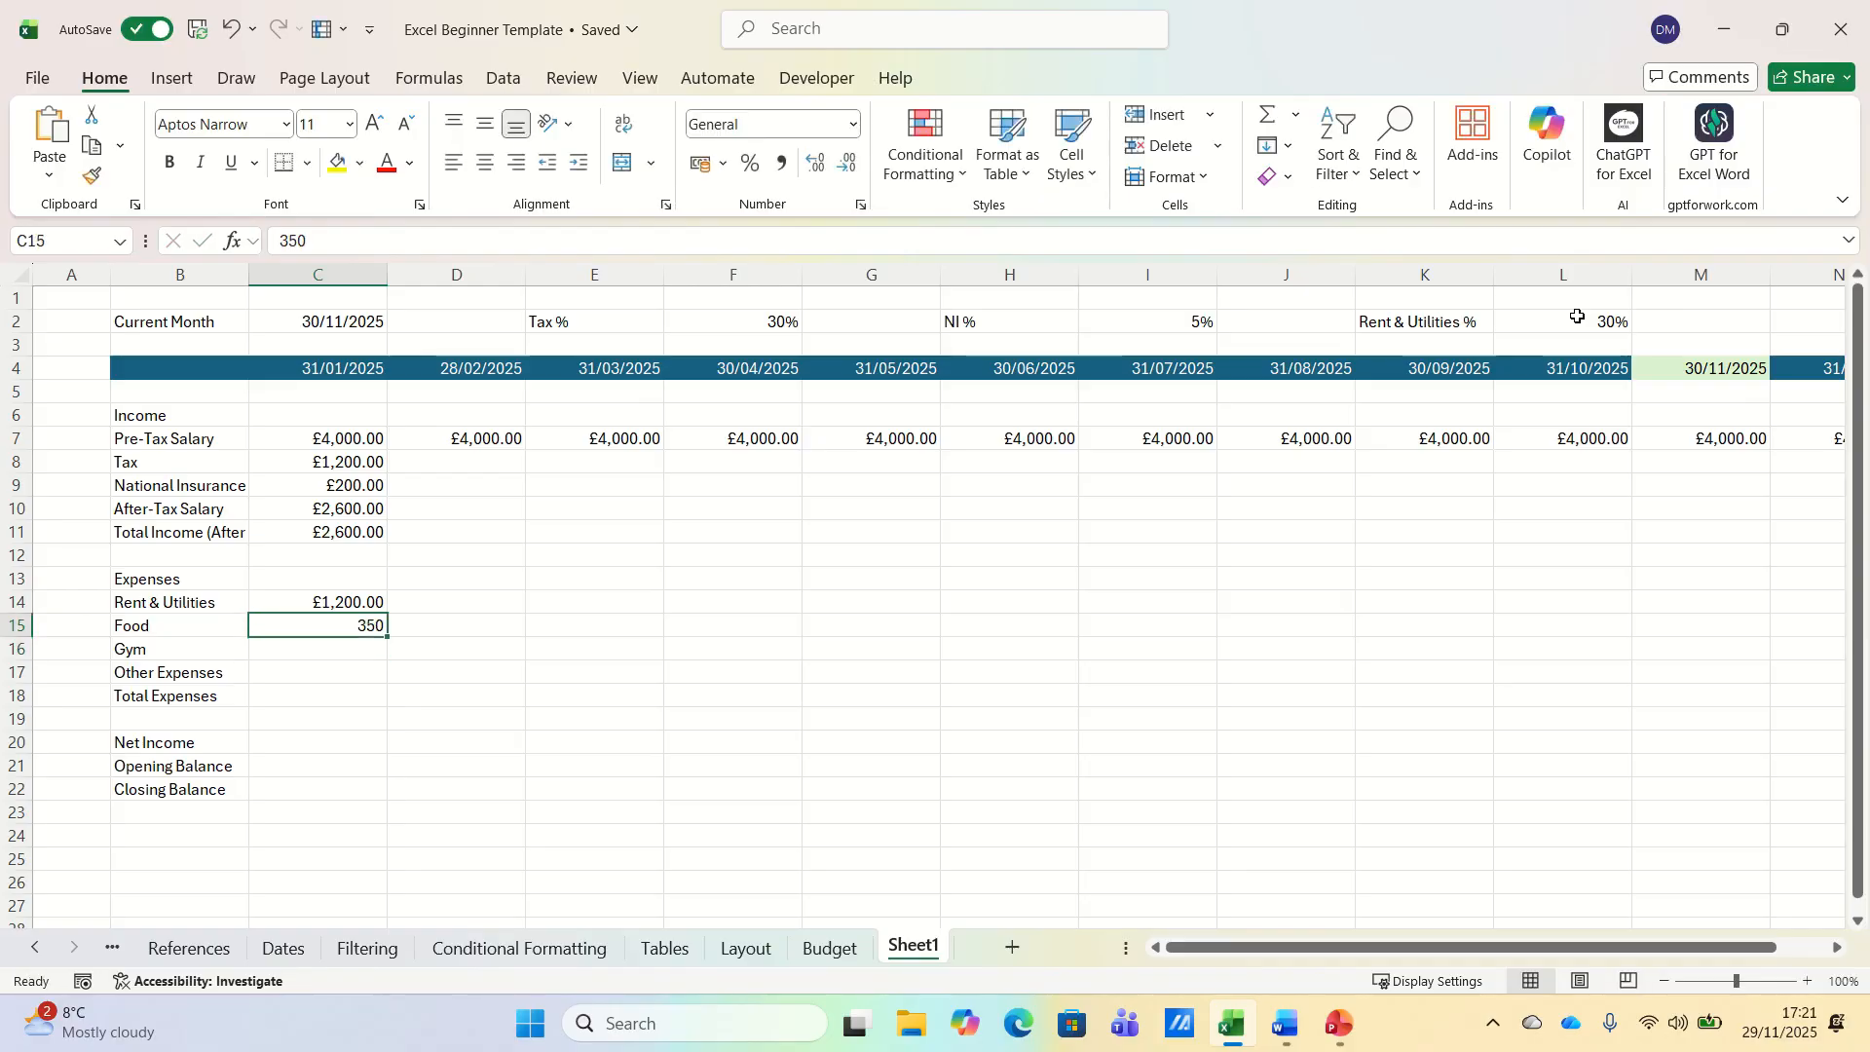
pyautogui.hotkey('ctrl', 'shift', '4')
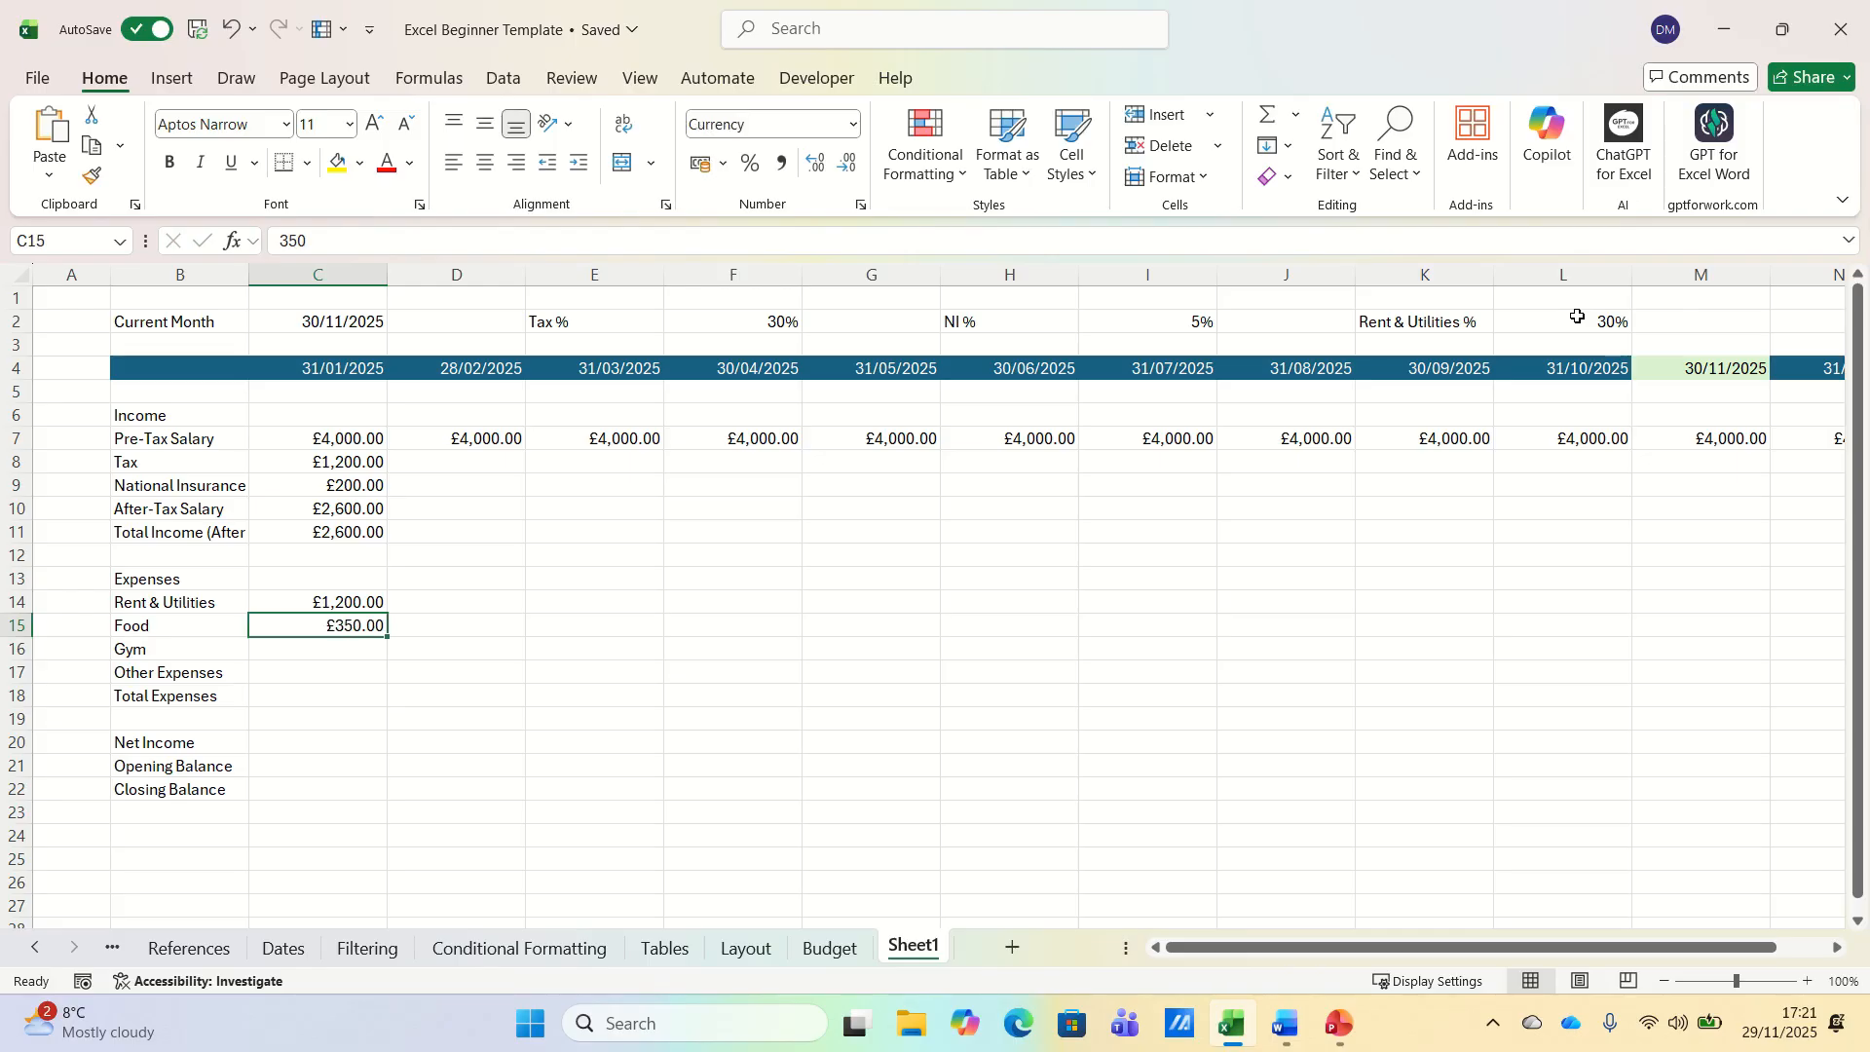
pyautogui.press('Down')
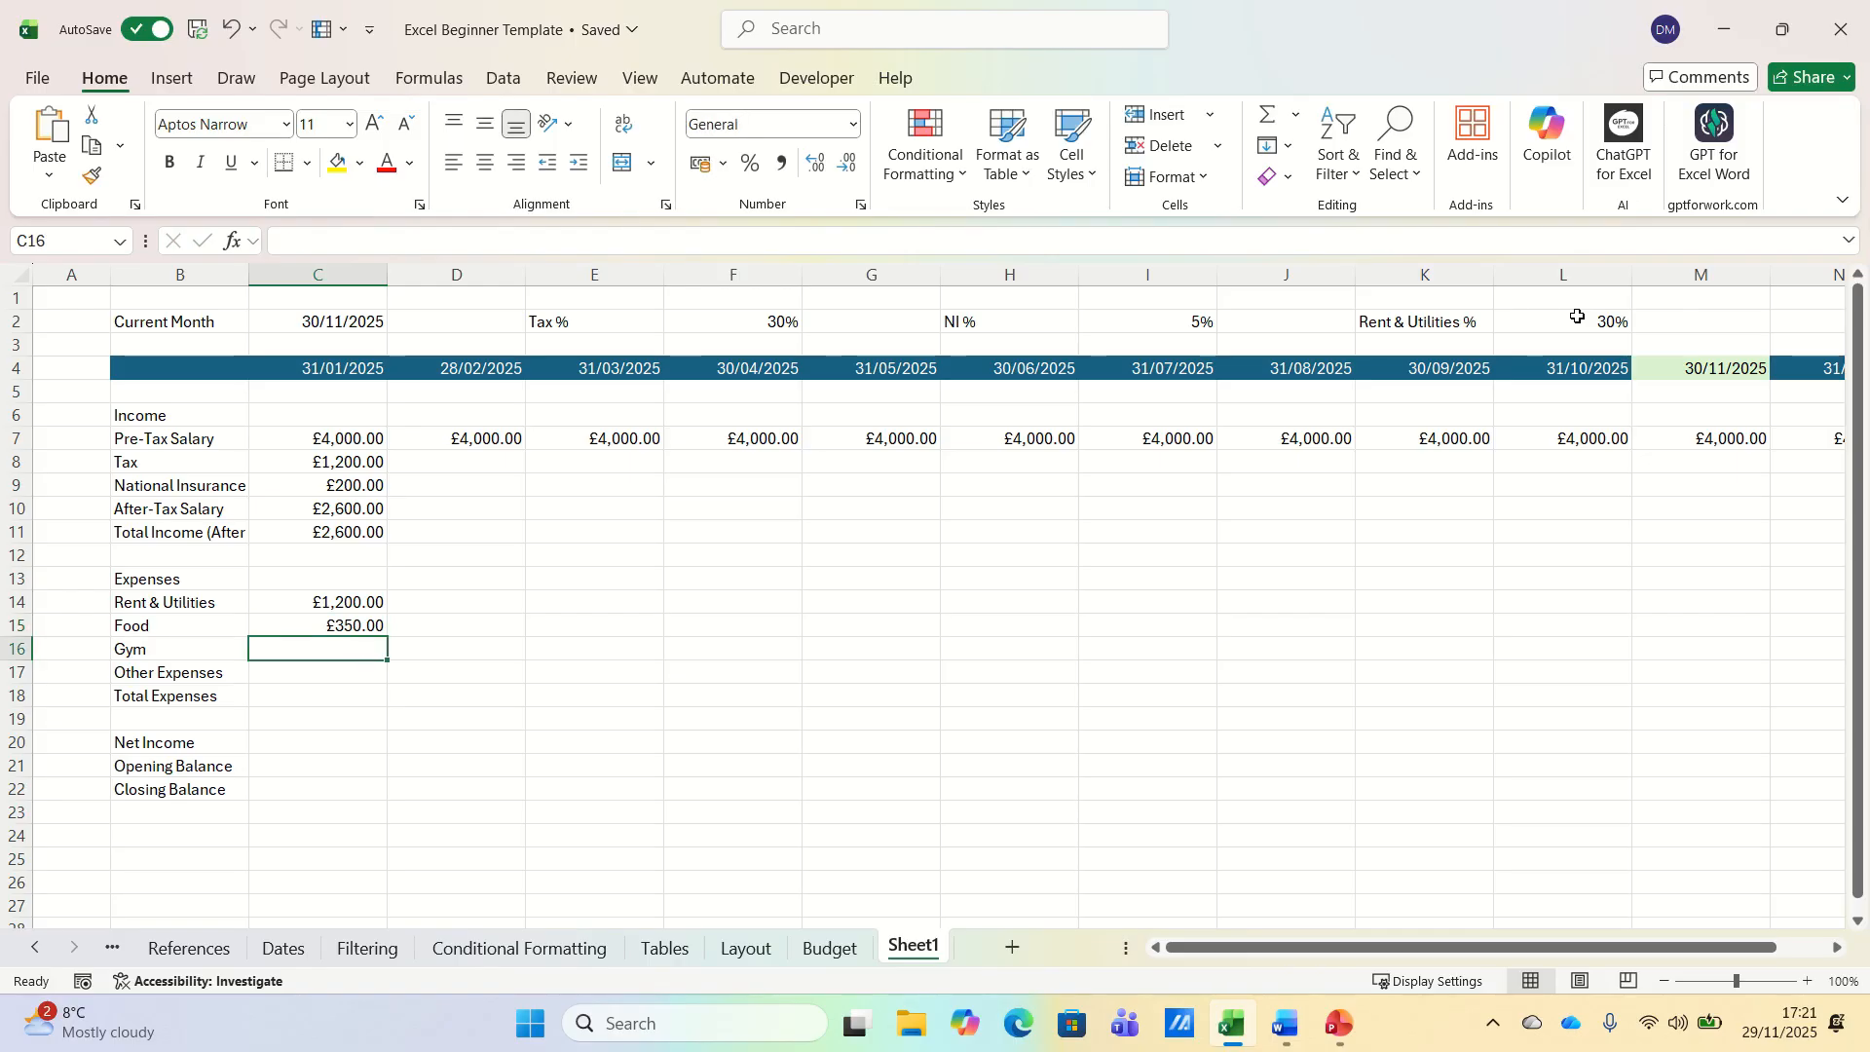
# - Enter 50 as the January gym expense in C16 and format it as currency
pyautogui.write('50')
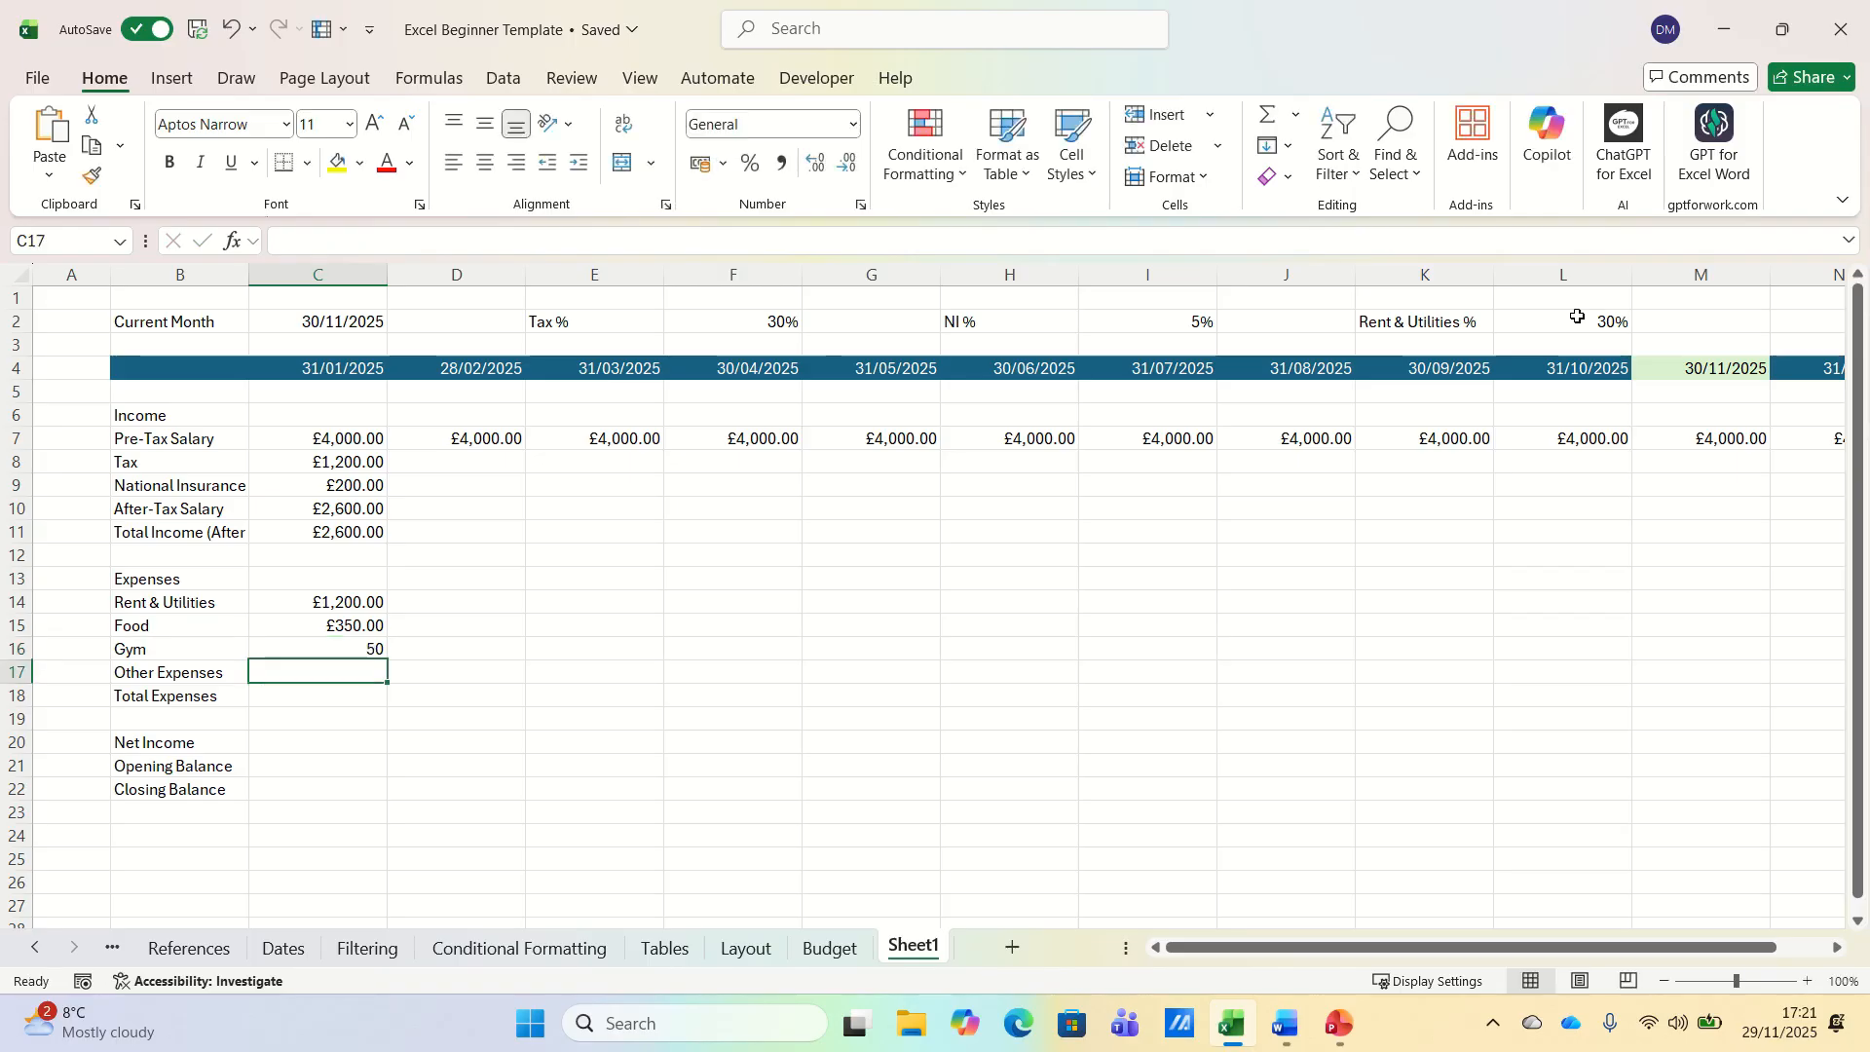
pyautogui.hotkey('ctrl', 'Return')
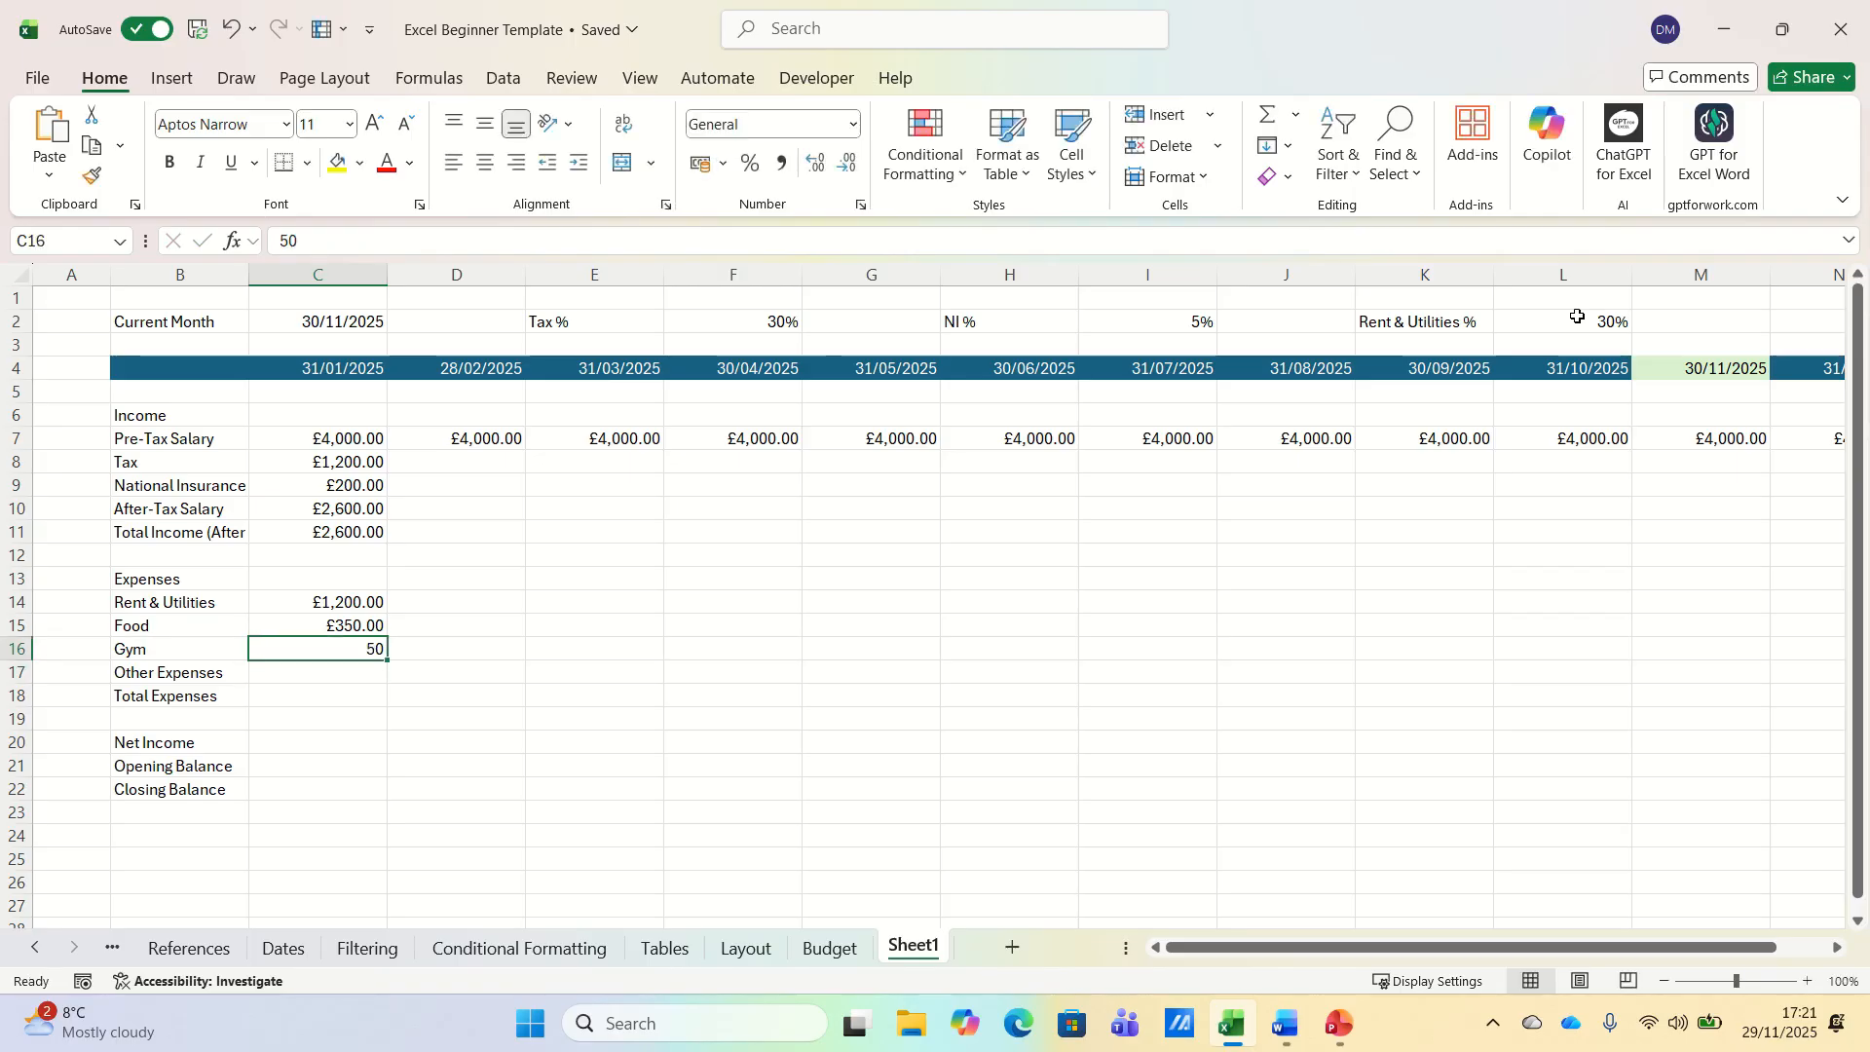
pyautogui.hotkey('ctrl', 'shift', '4')
pyautogui.press('Down')
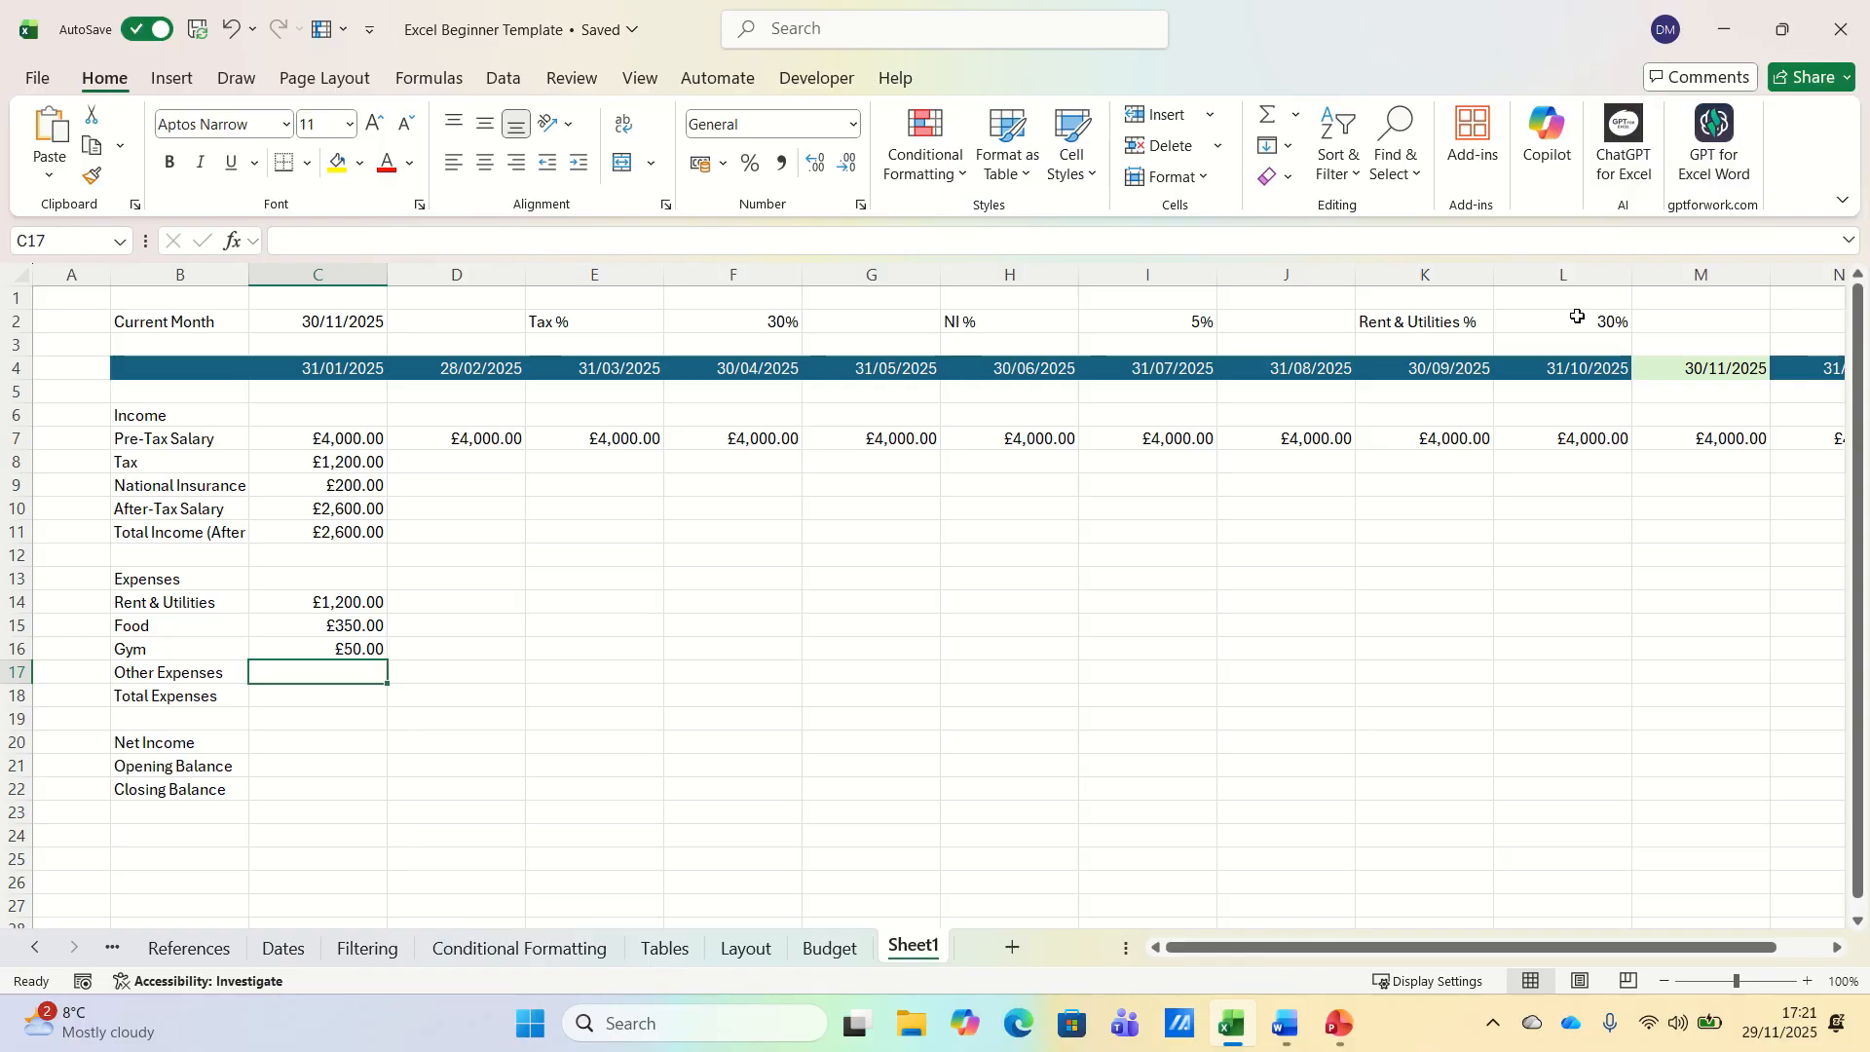
# - Generate a random January value for other expenses in C17 with =RANDBETWEEN(500,1000)
pyautogui.write('=RA')
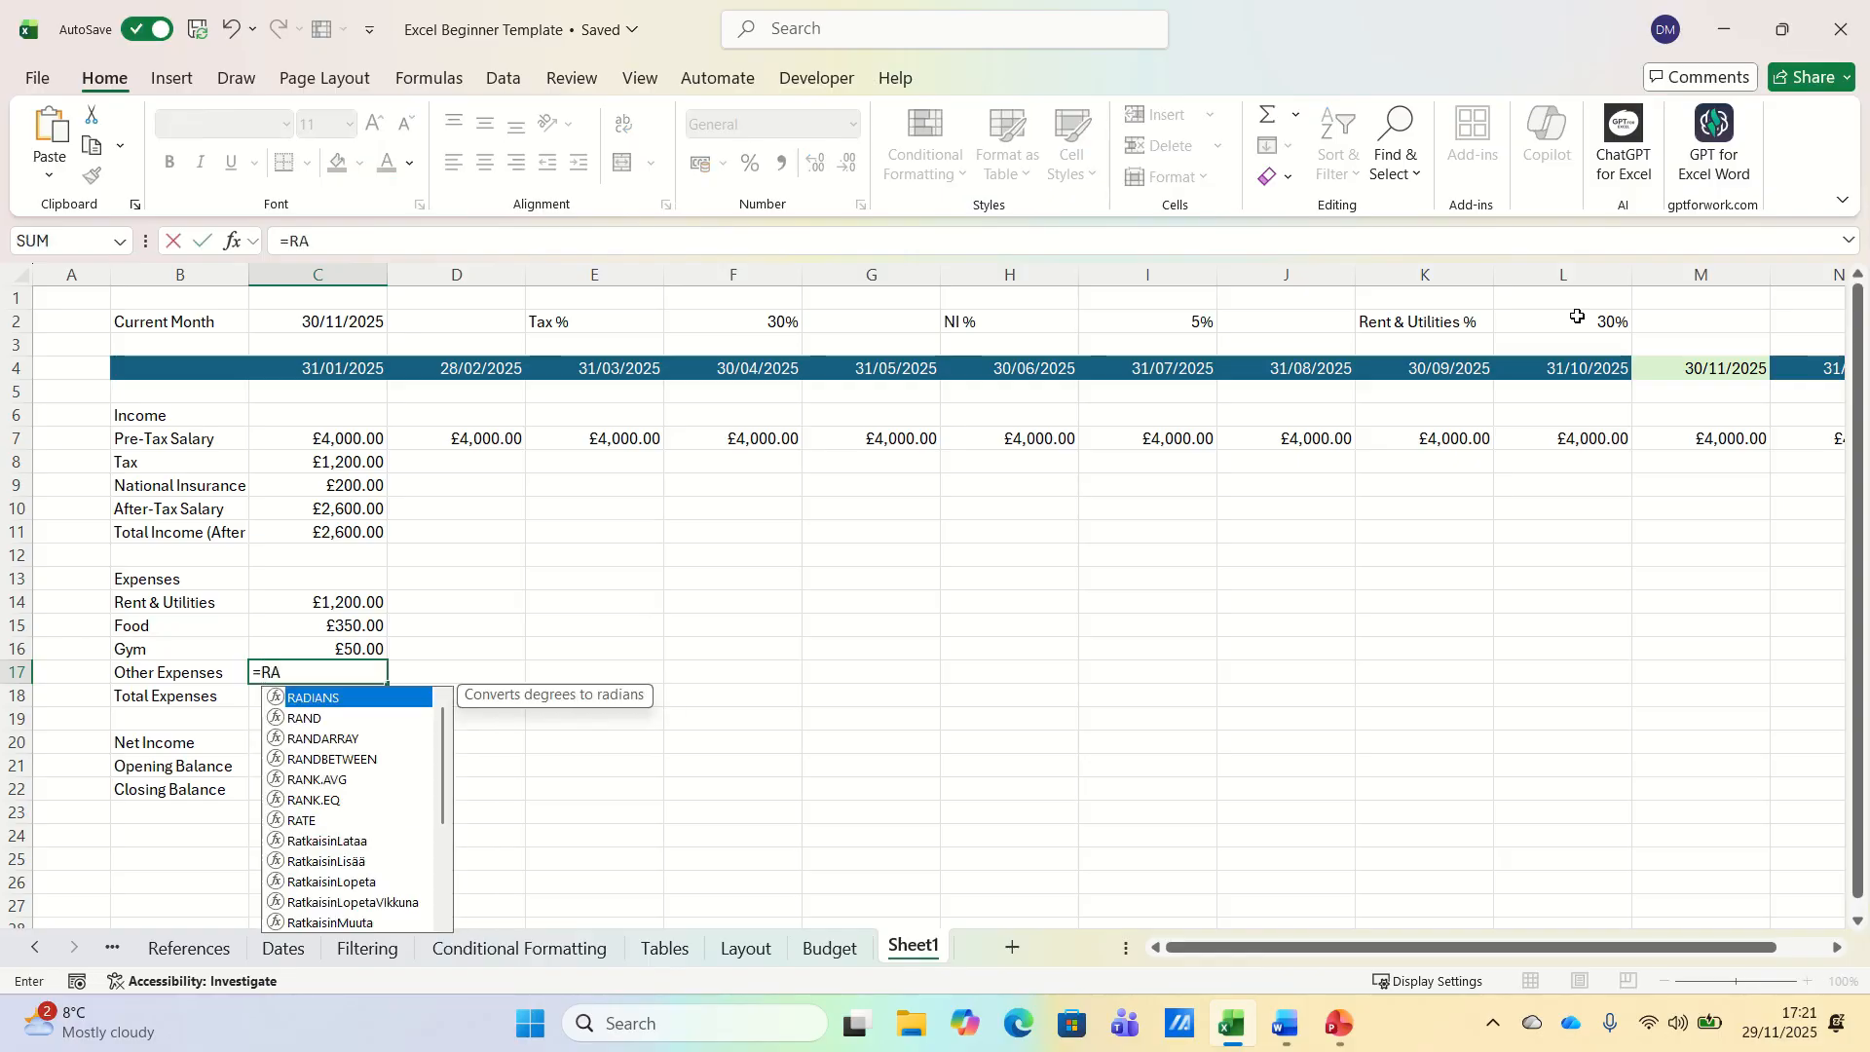
pyautogui.write('NDBETWEE')
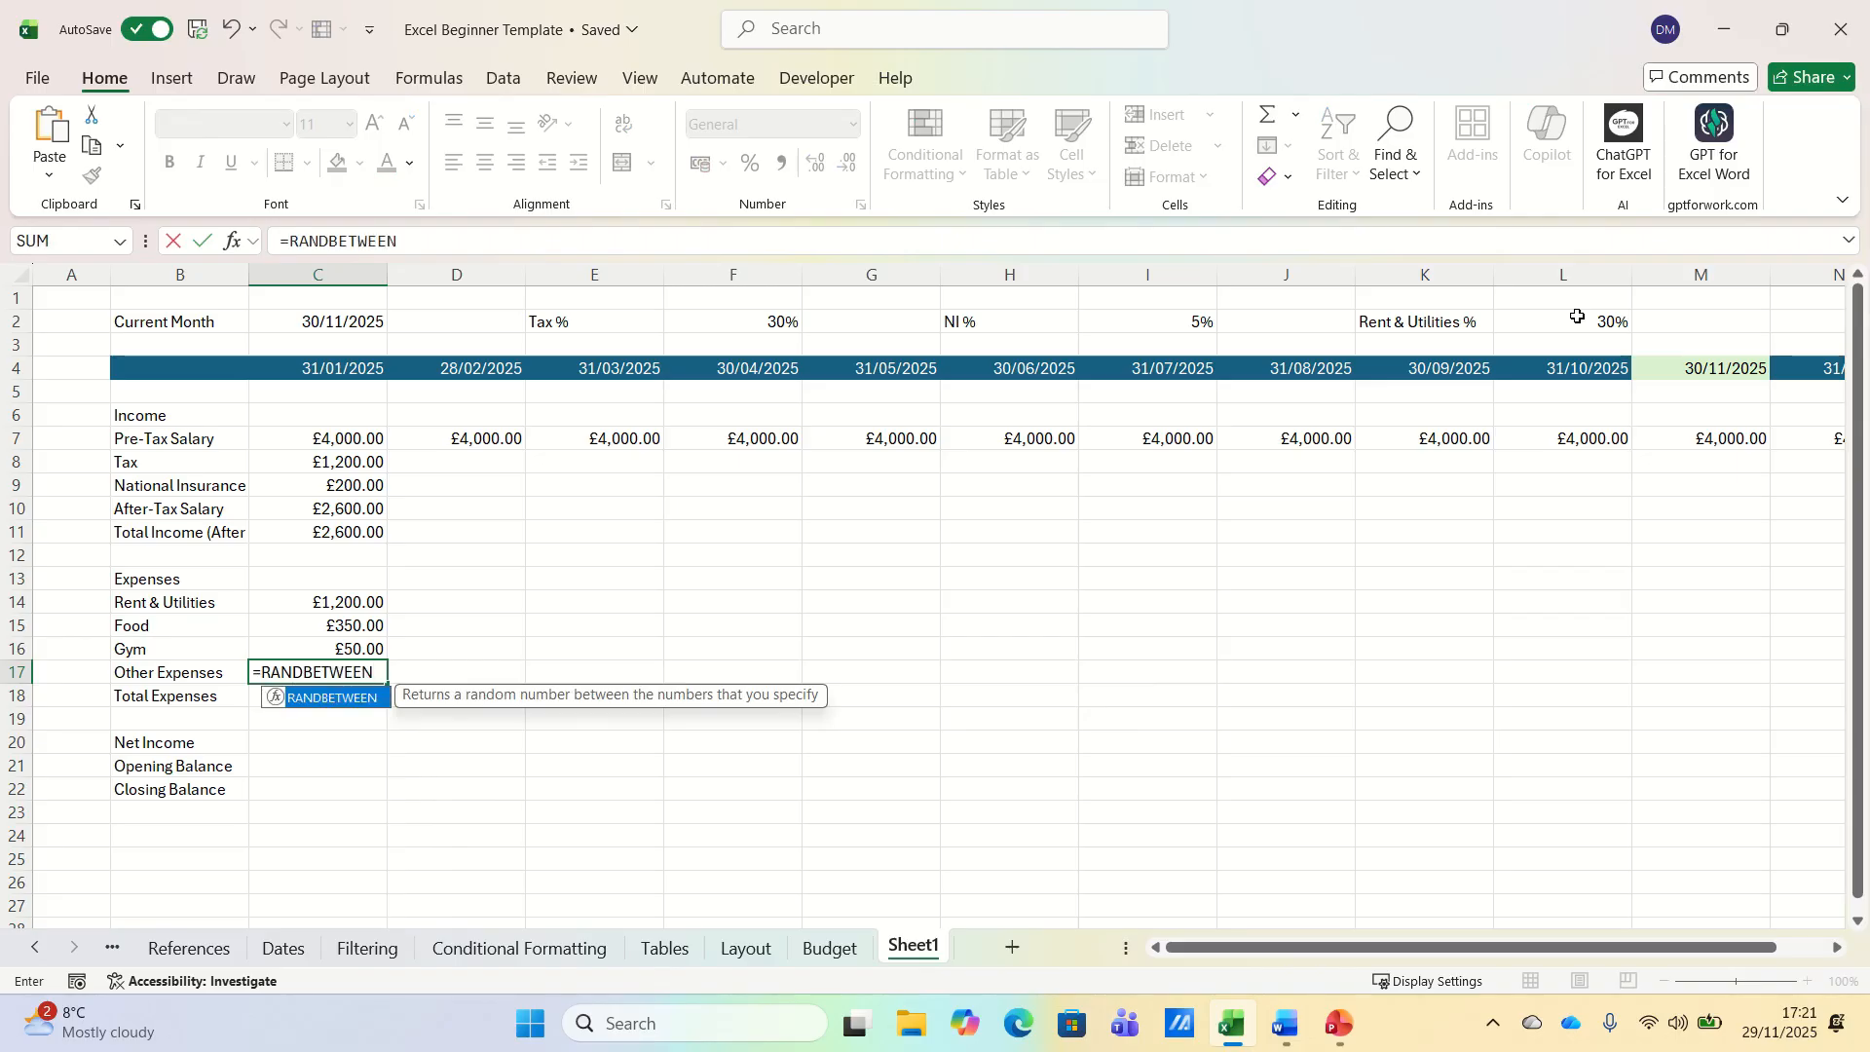
pyautogui.write('N(500')
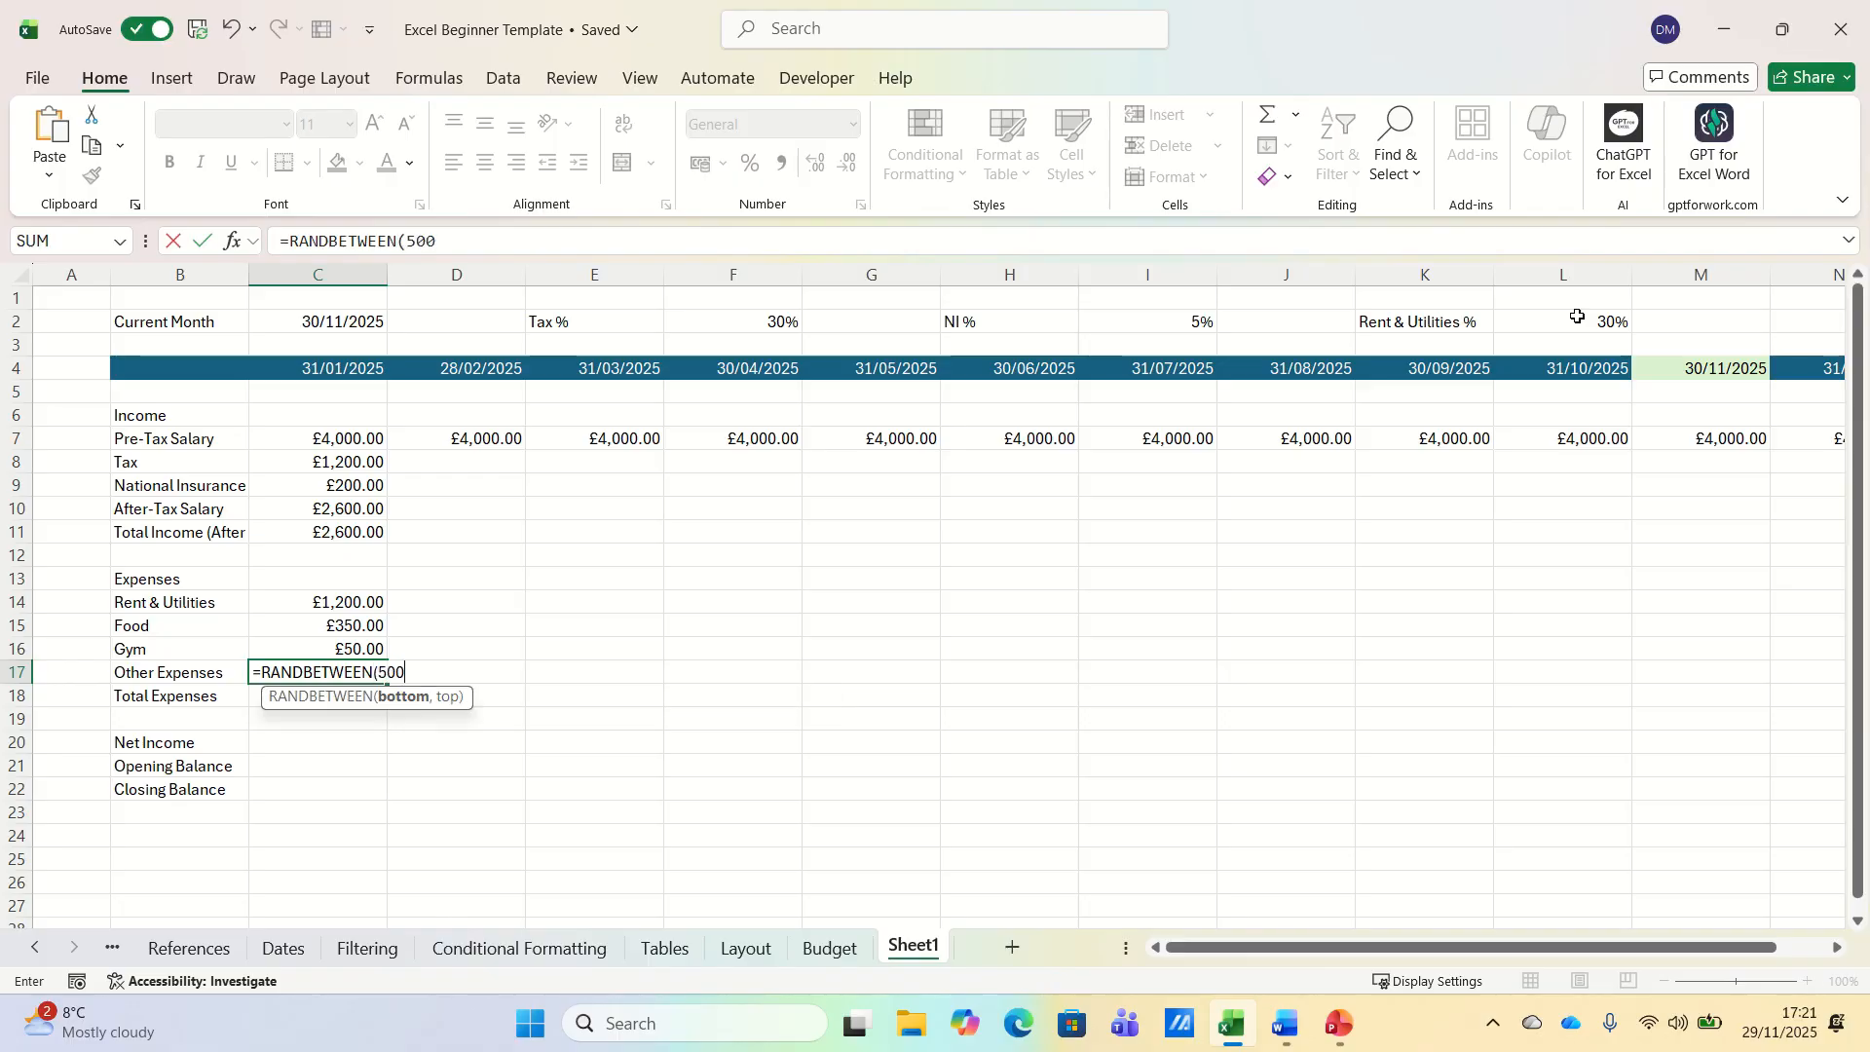
pyautogui.write(',1000)')
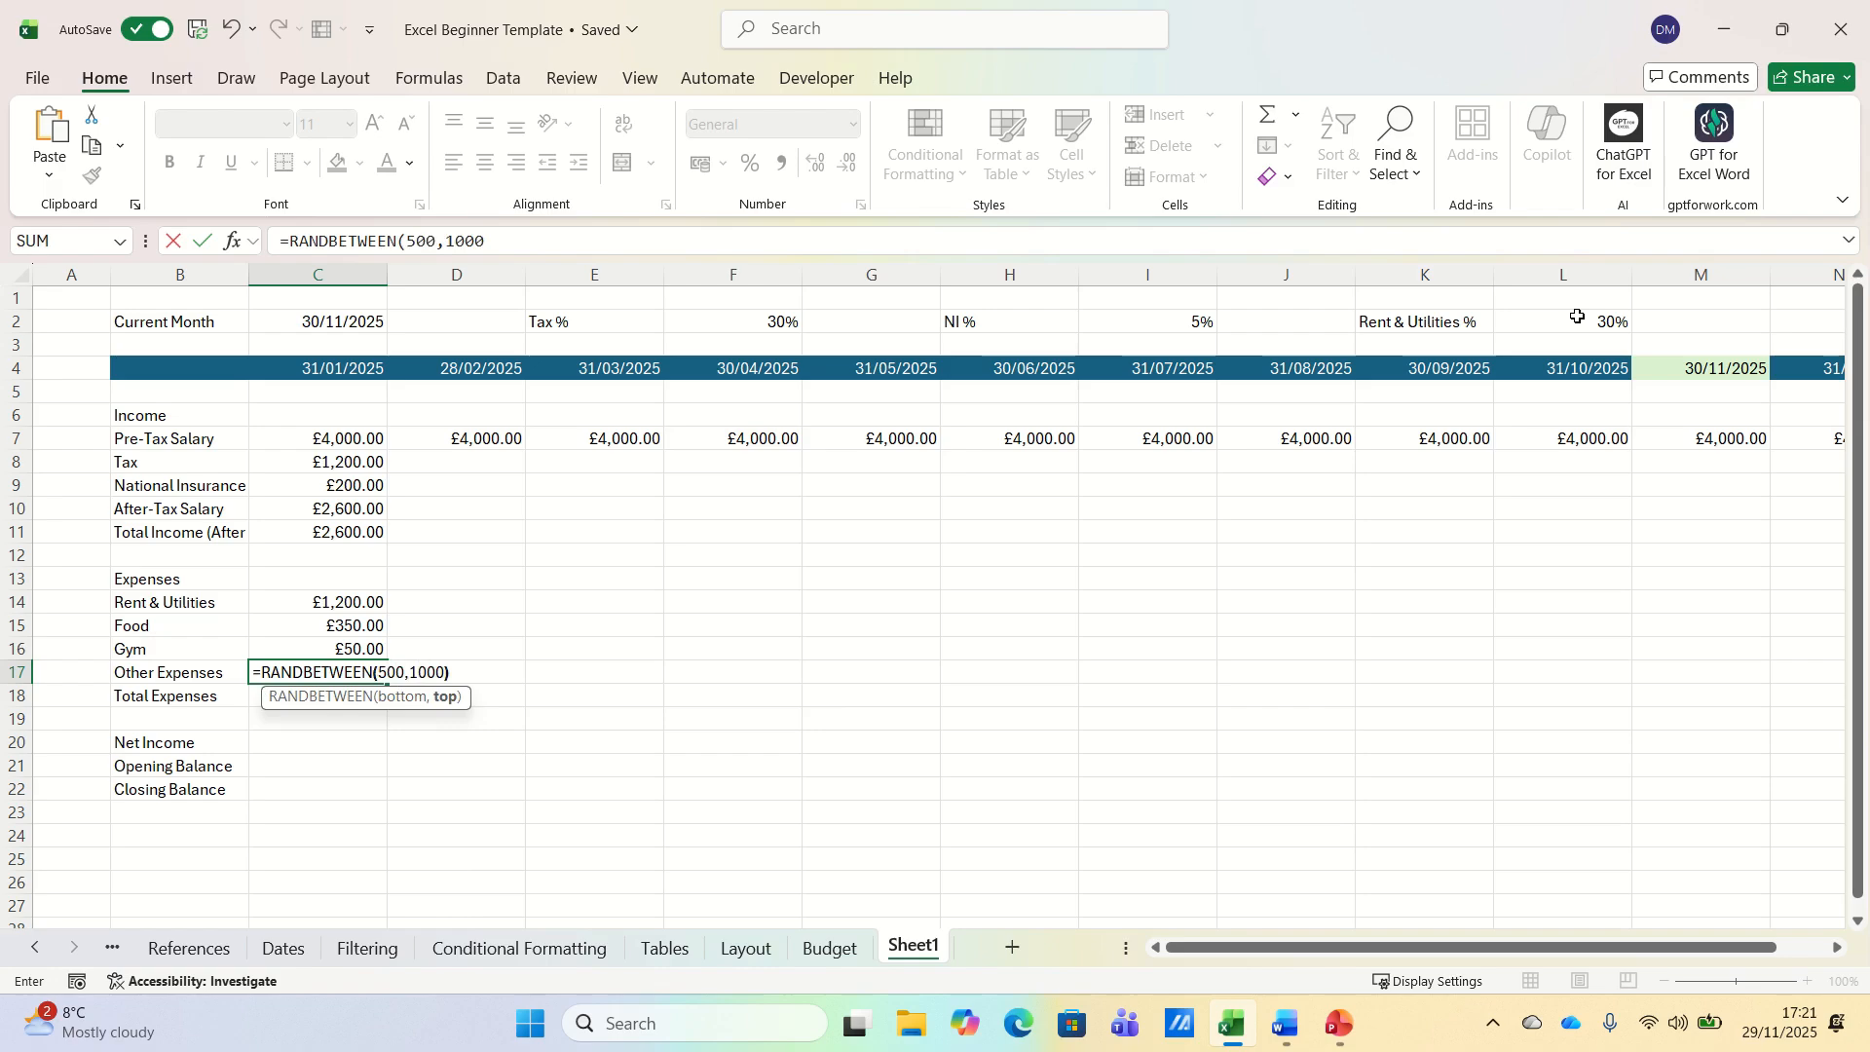
pyautogui.press('Return')
pyautogui.press('Up')
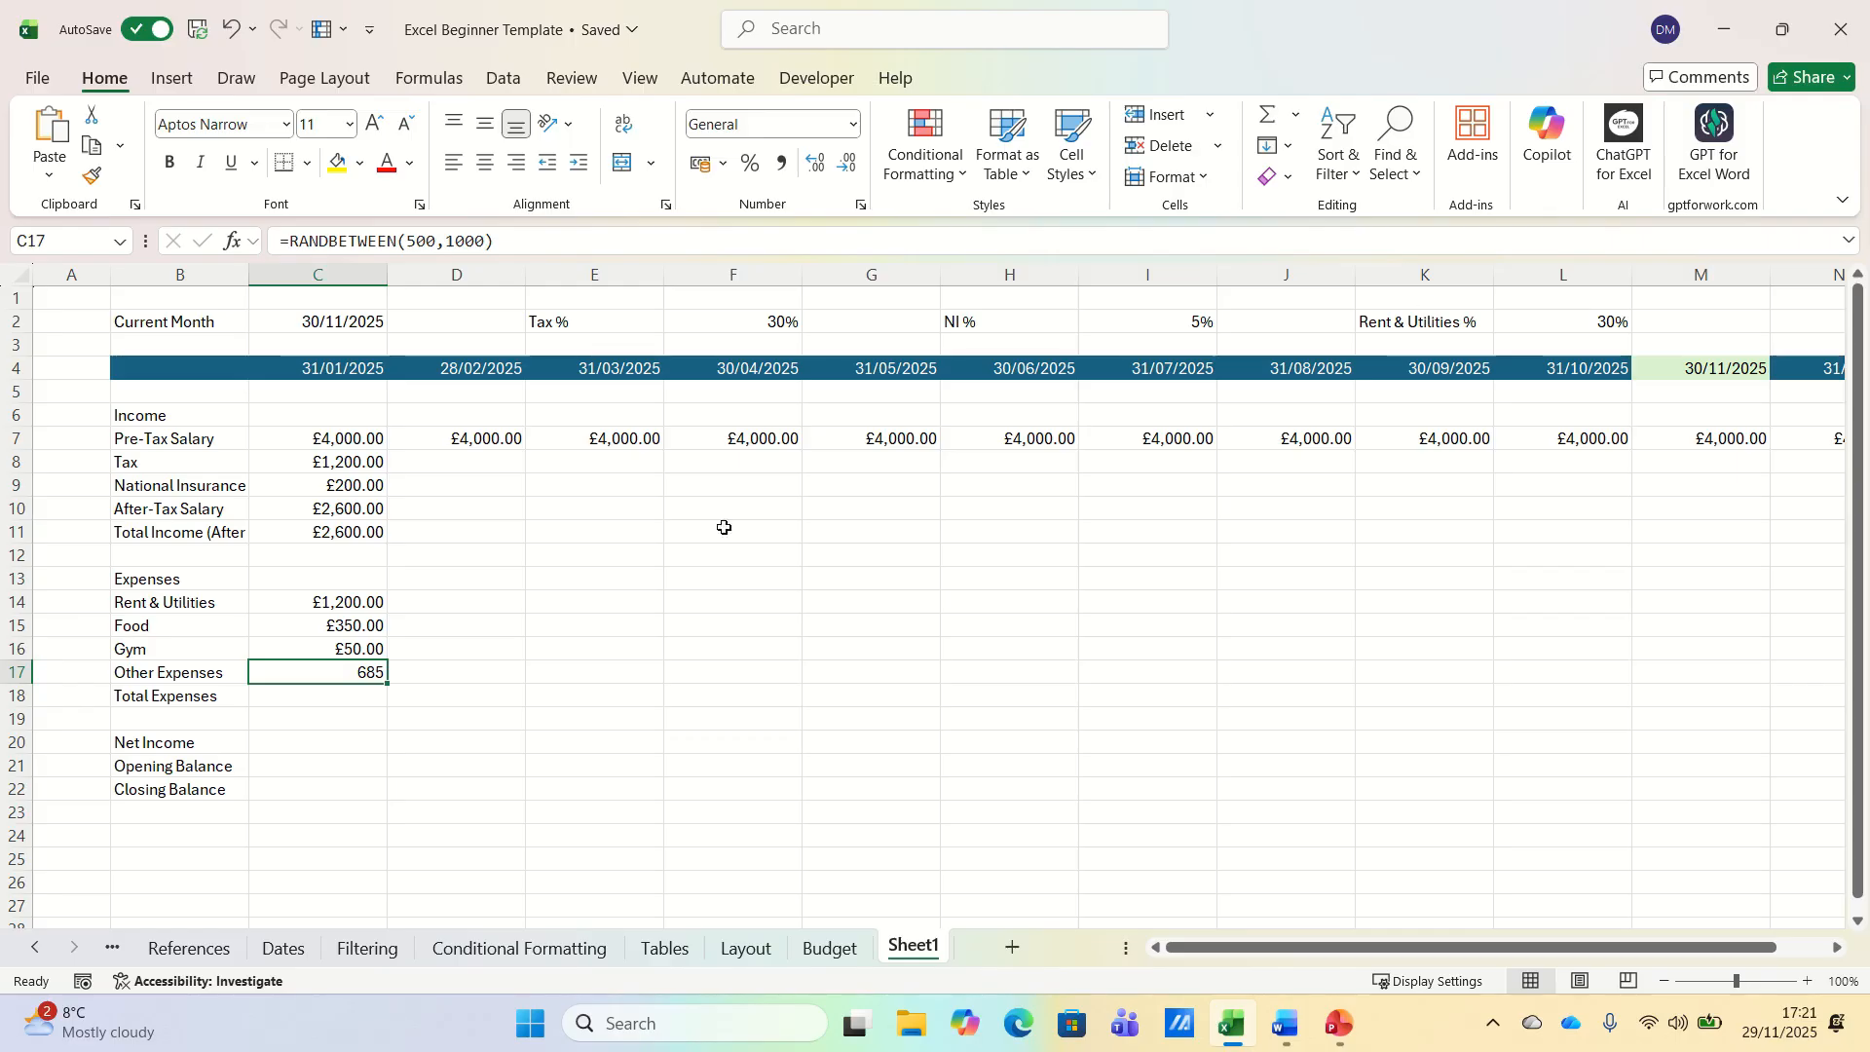
# - Fill the January tax to other expenses cells, C8:C17, across all months through December in column N
pyautogui.click(347, 465)
pyautogui.moveTo(348, 465); pyautogui.dragTo(1836, 623)
# - Replace the random formulas in the other expenses row, C17:N17, with fixed values by copying and pasting them as values in place
pyautogui.click(356, 672)
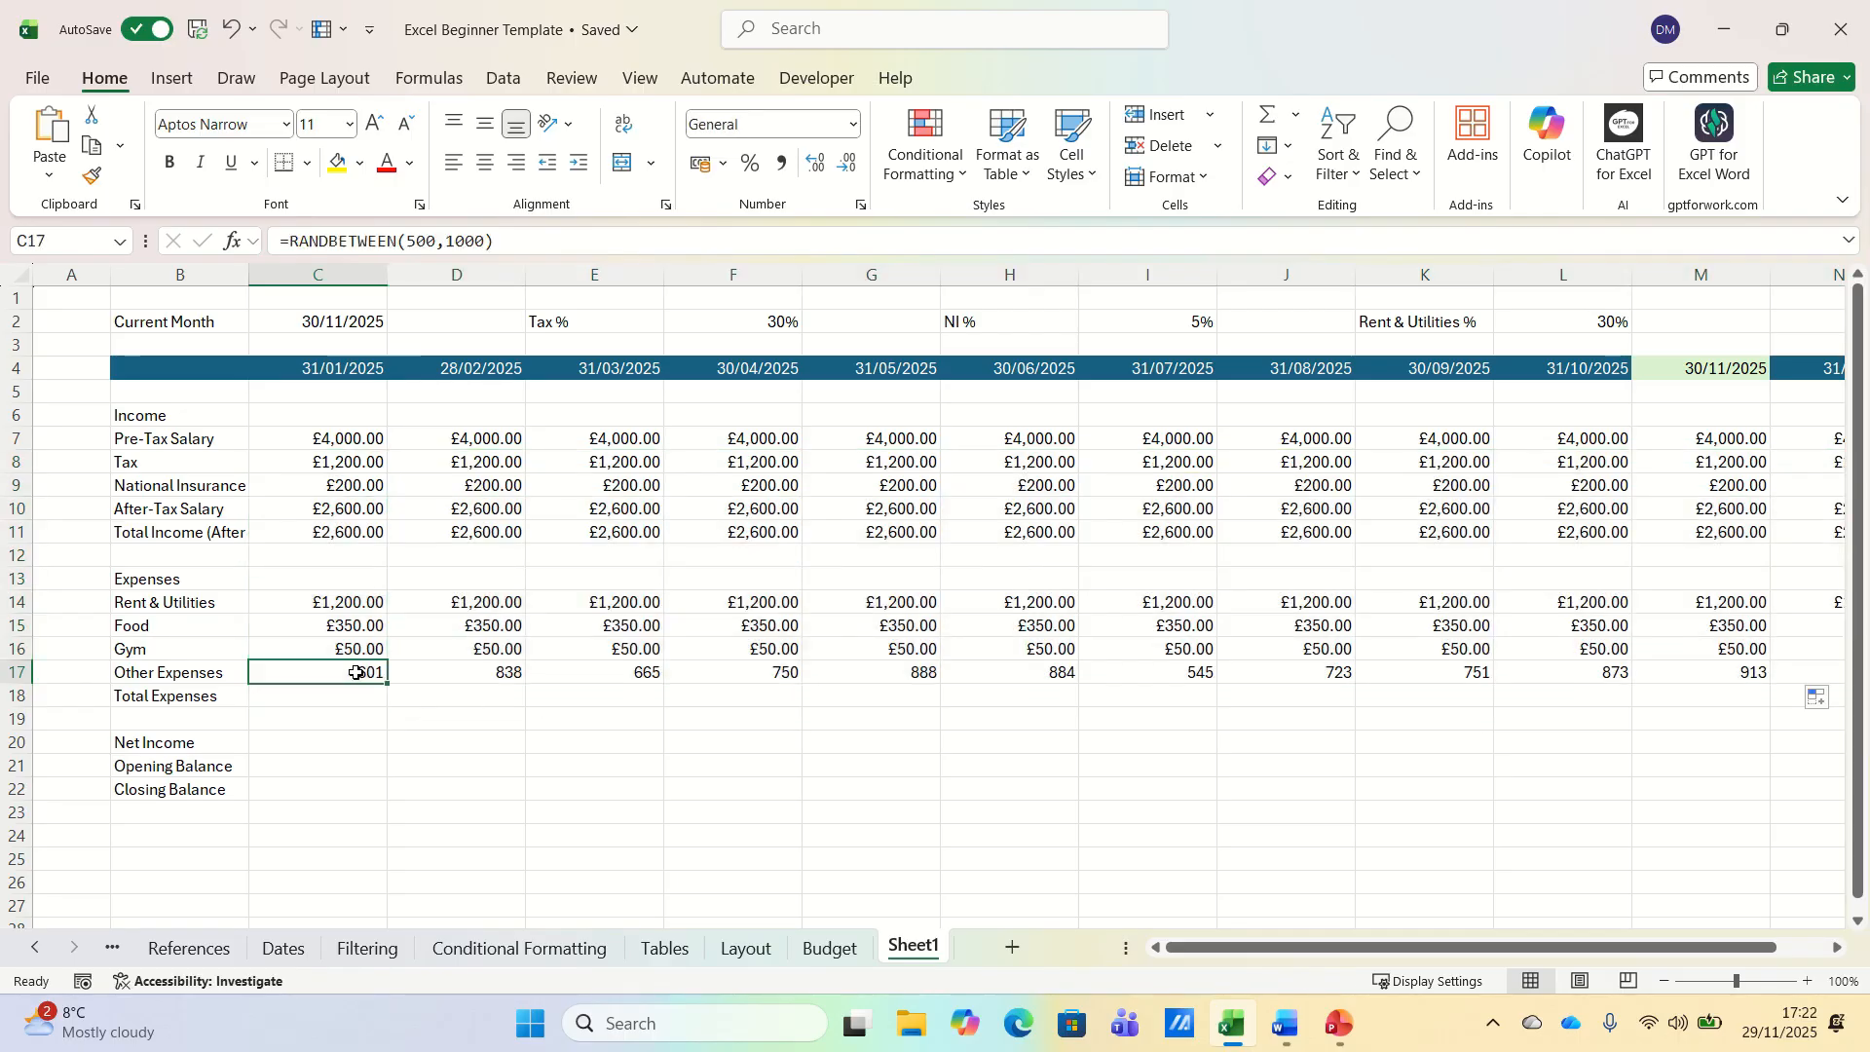
pyautogui.hotkey('ctrl', 'shift', 'Right')
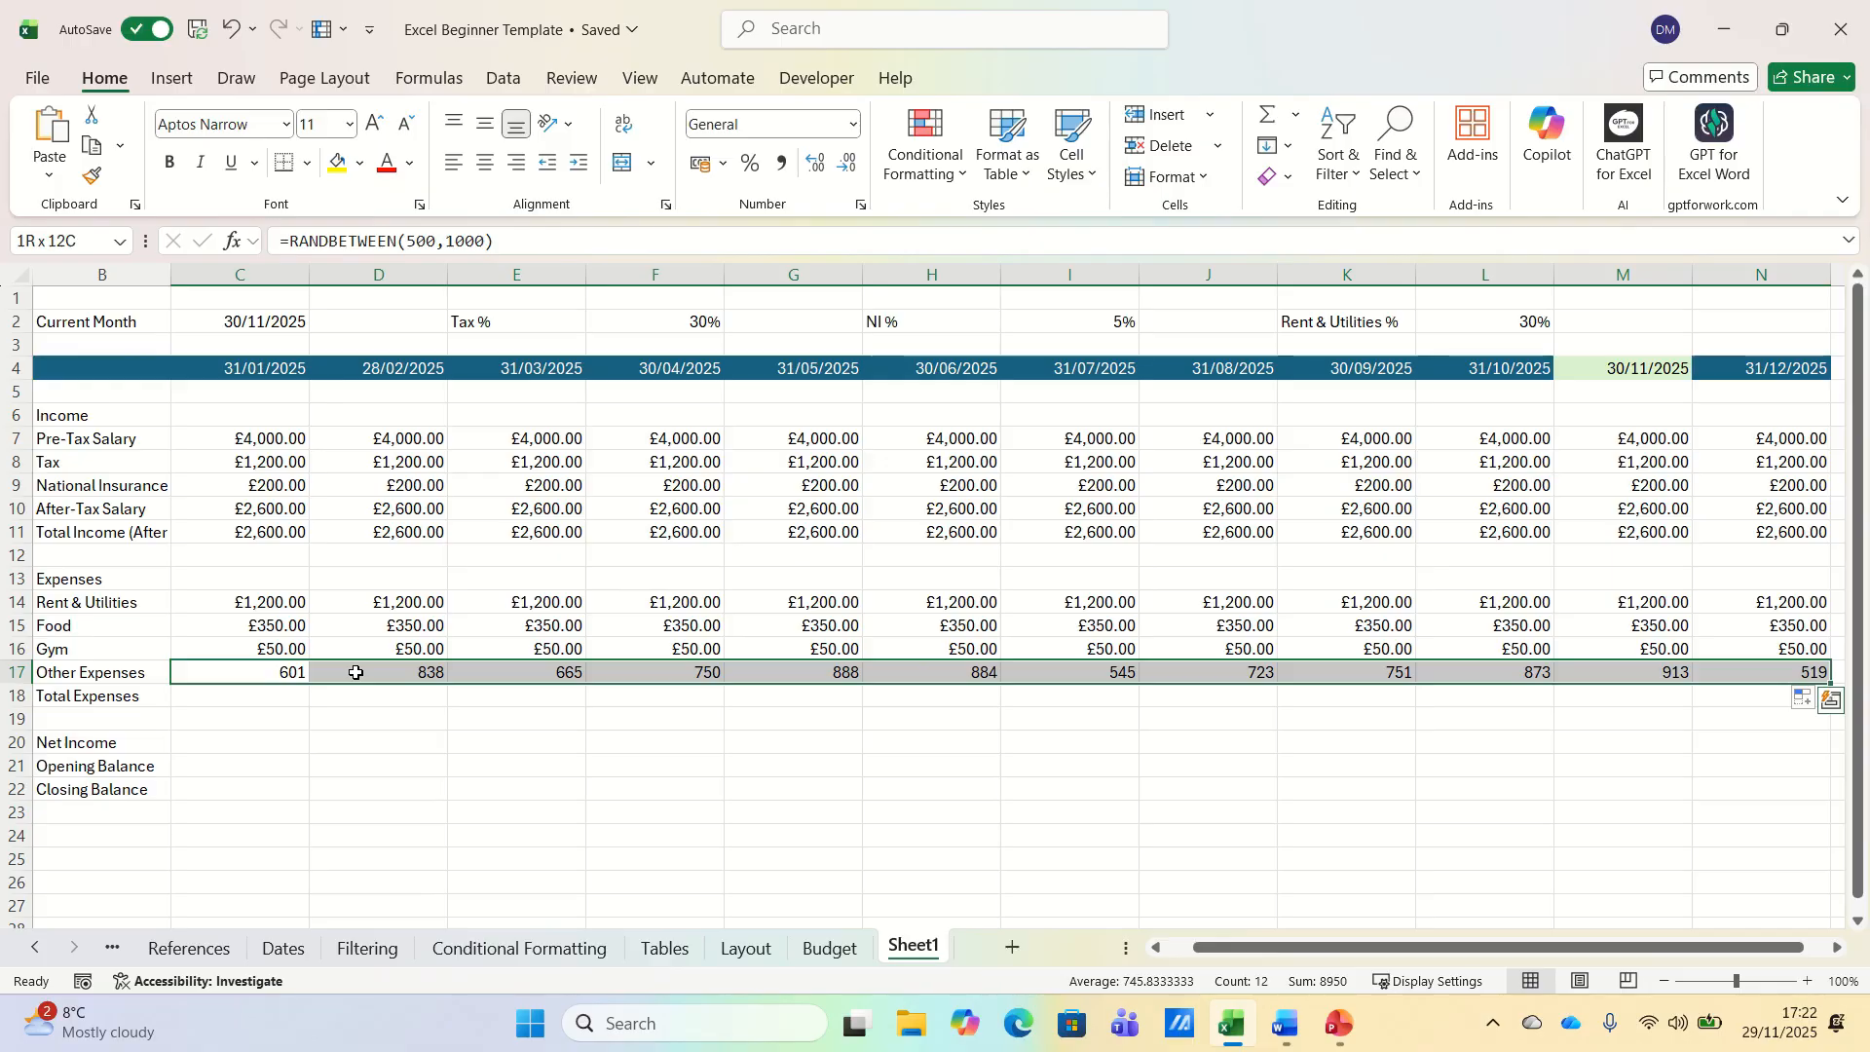
pyautogui.hotkey('ctrl', 'c')
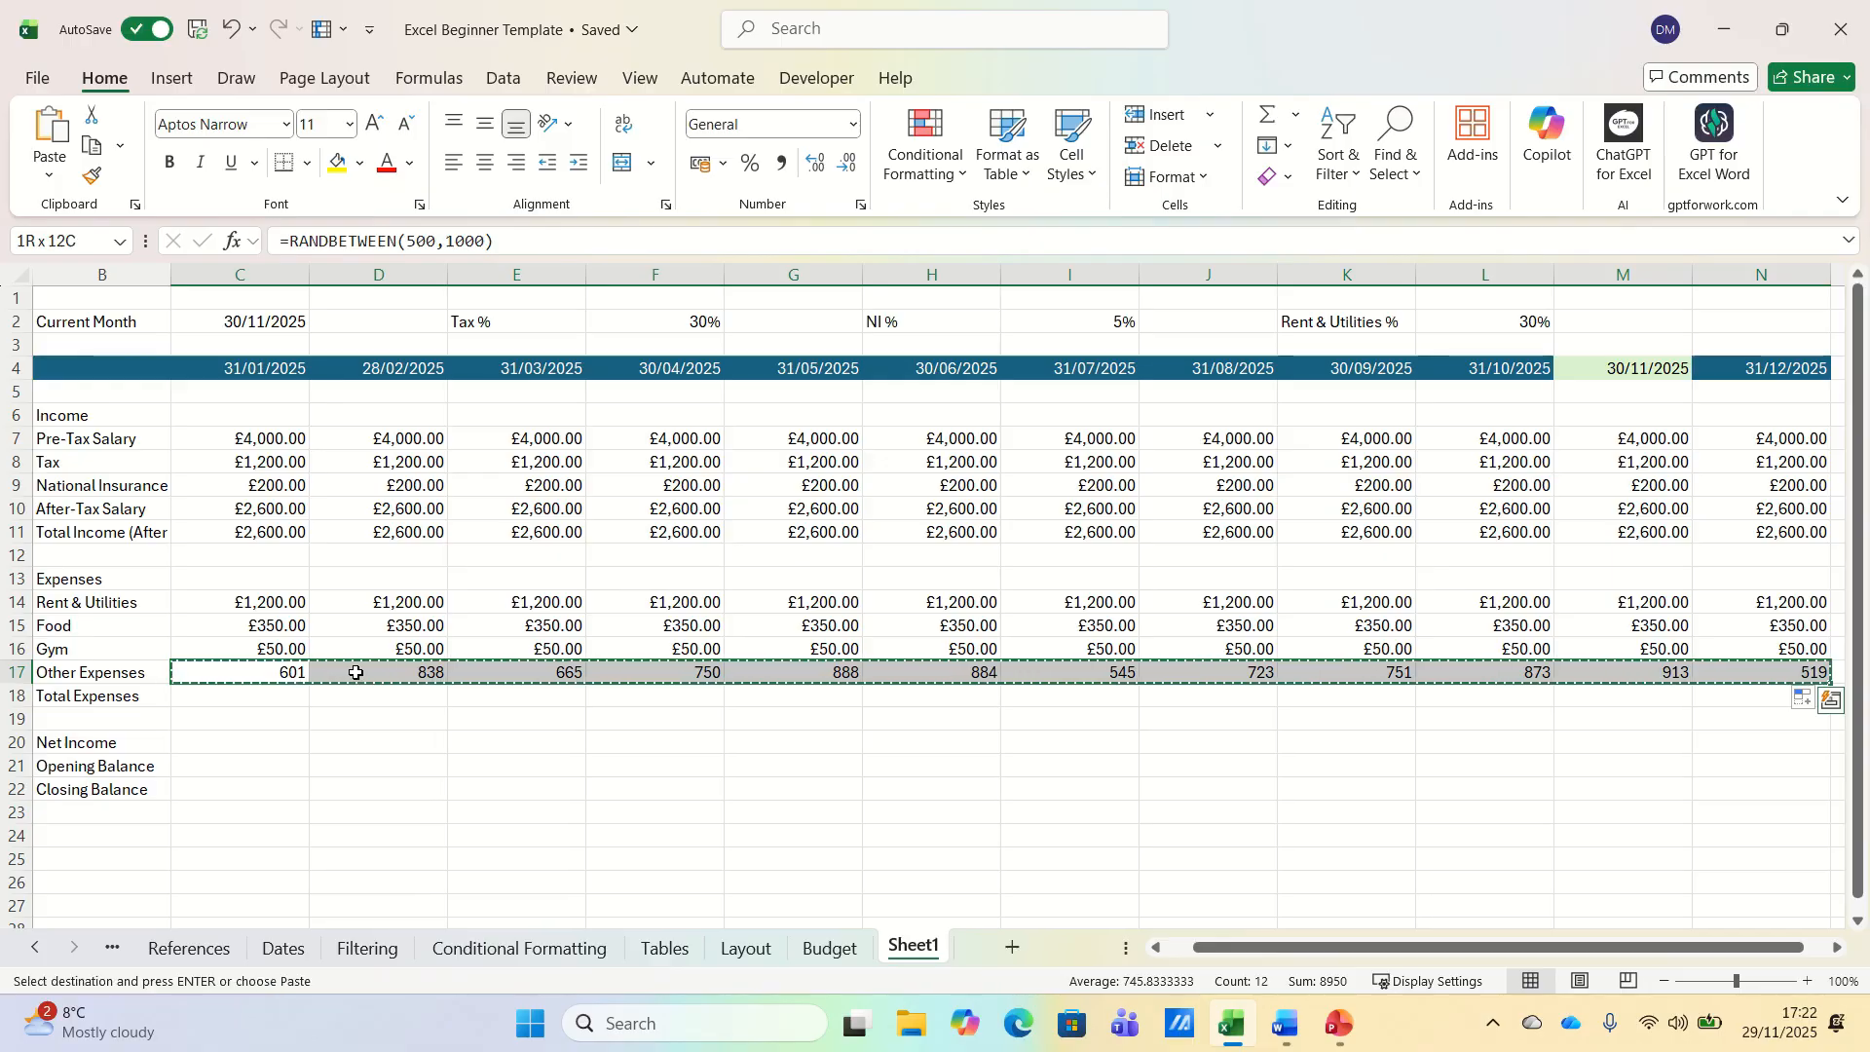
pyautogui.rightClick(357, 672)
pyautogui.click(498, 385)
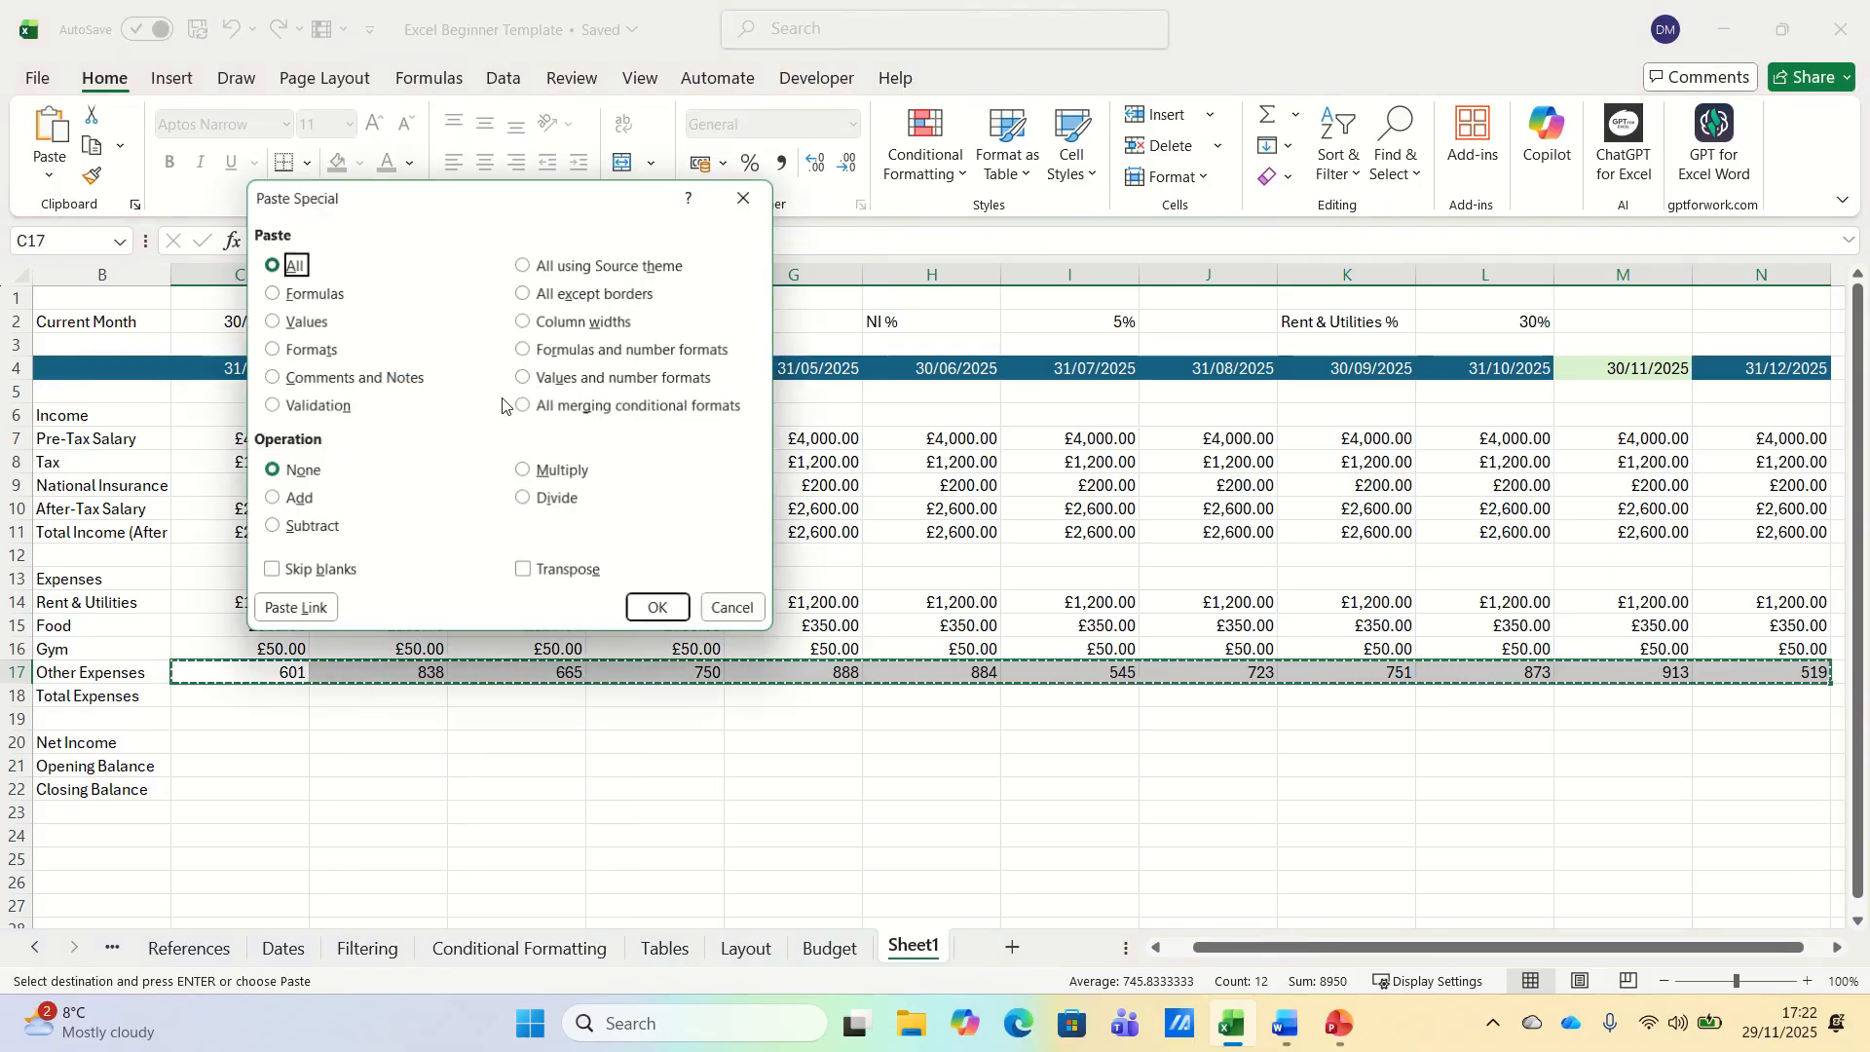
pyautogui.click(297, 322)
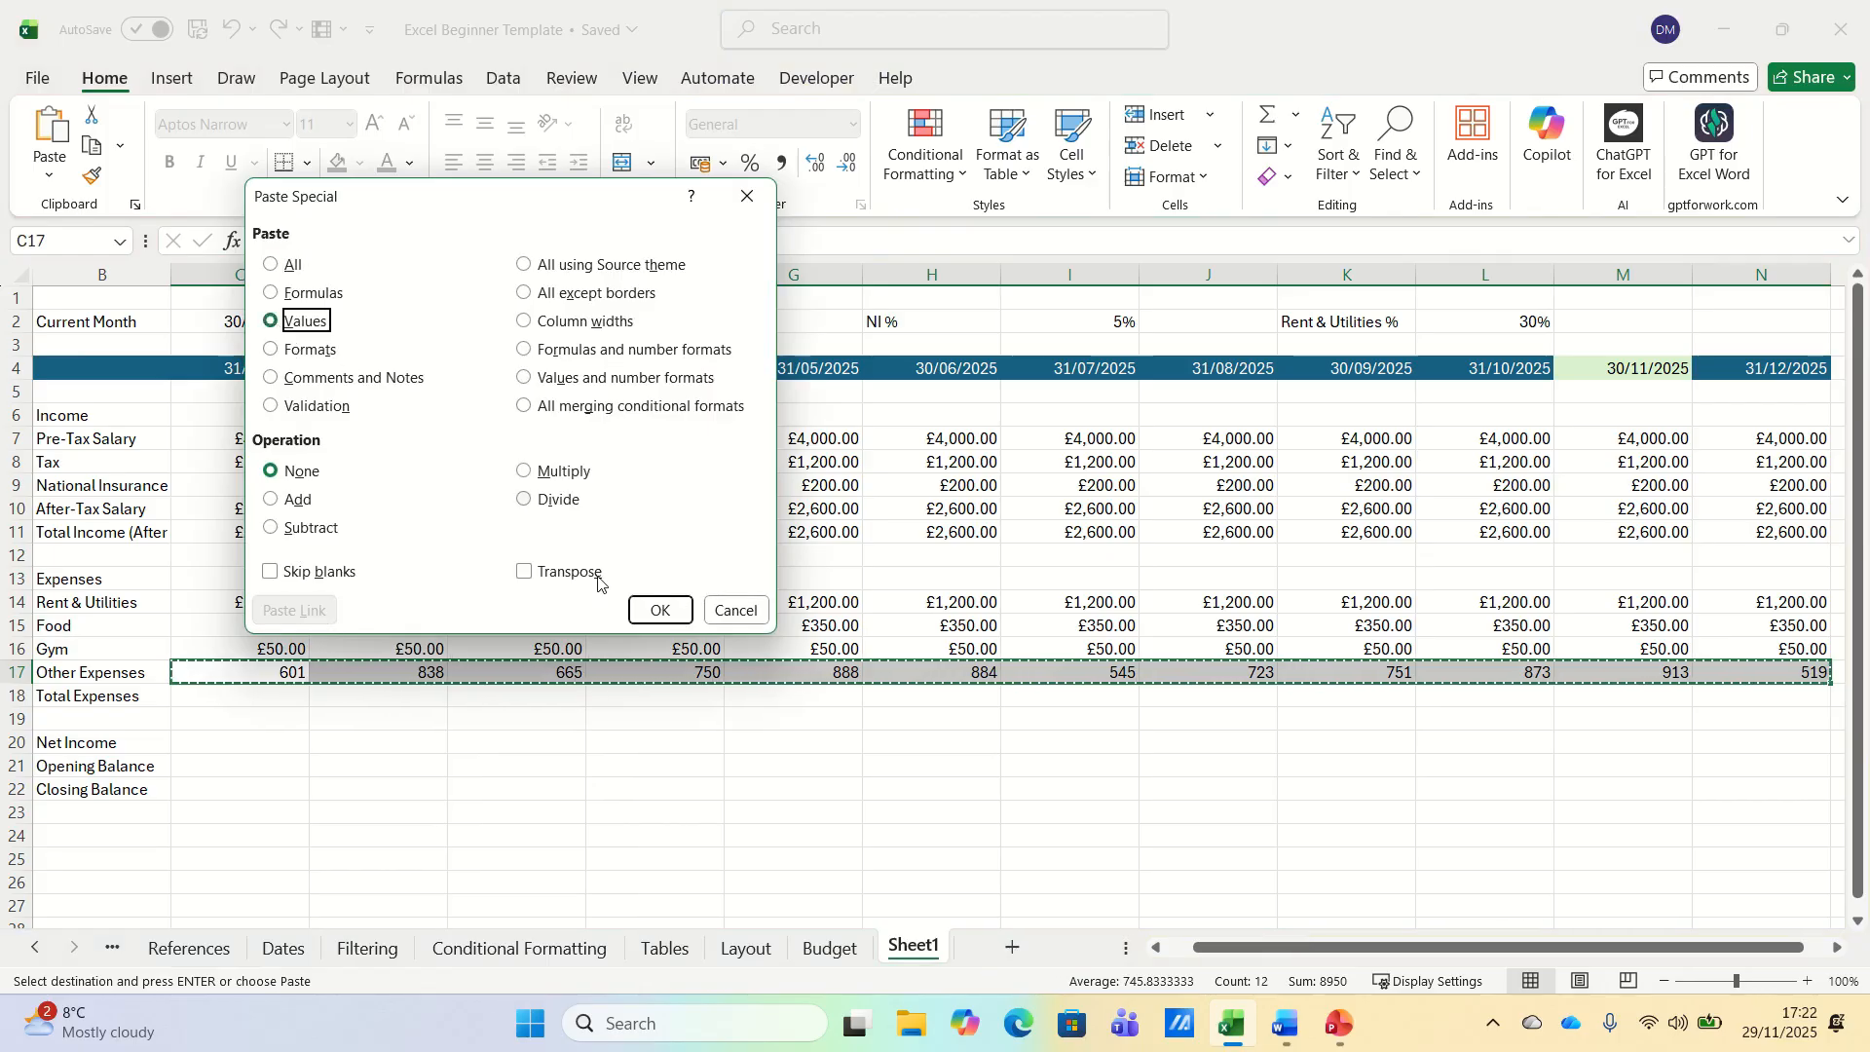
pyautogui.click(659, 610)
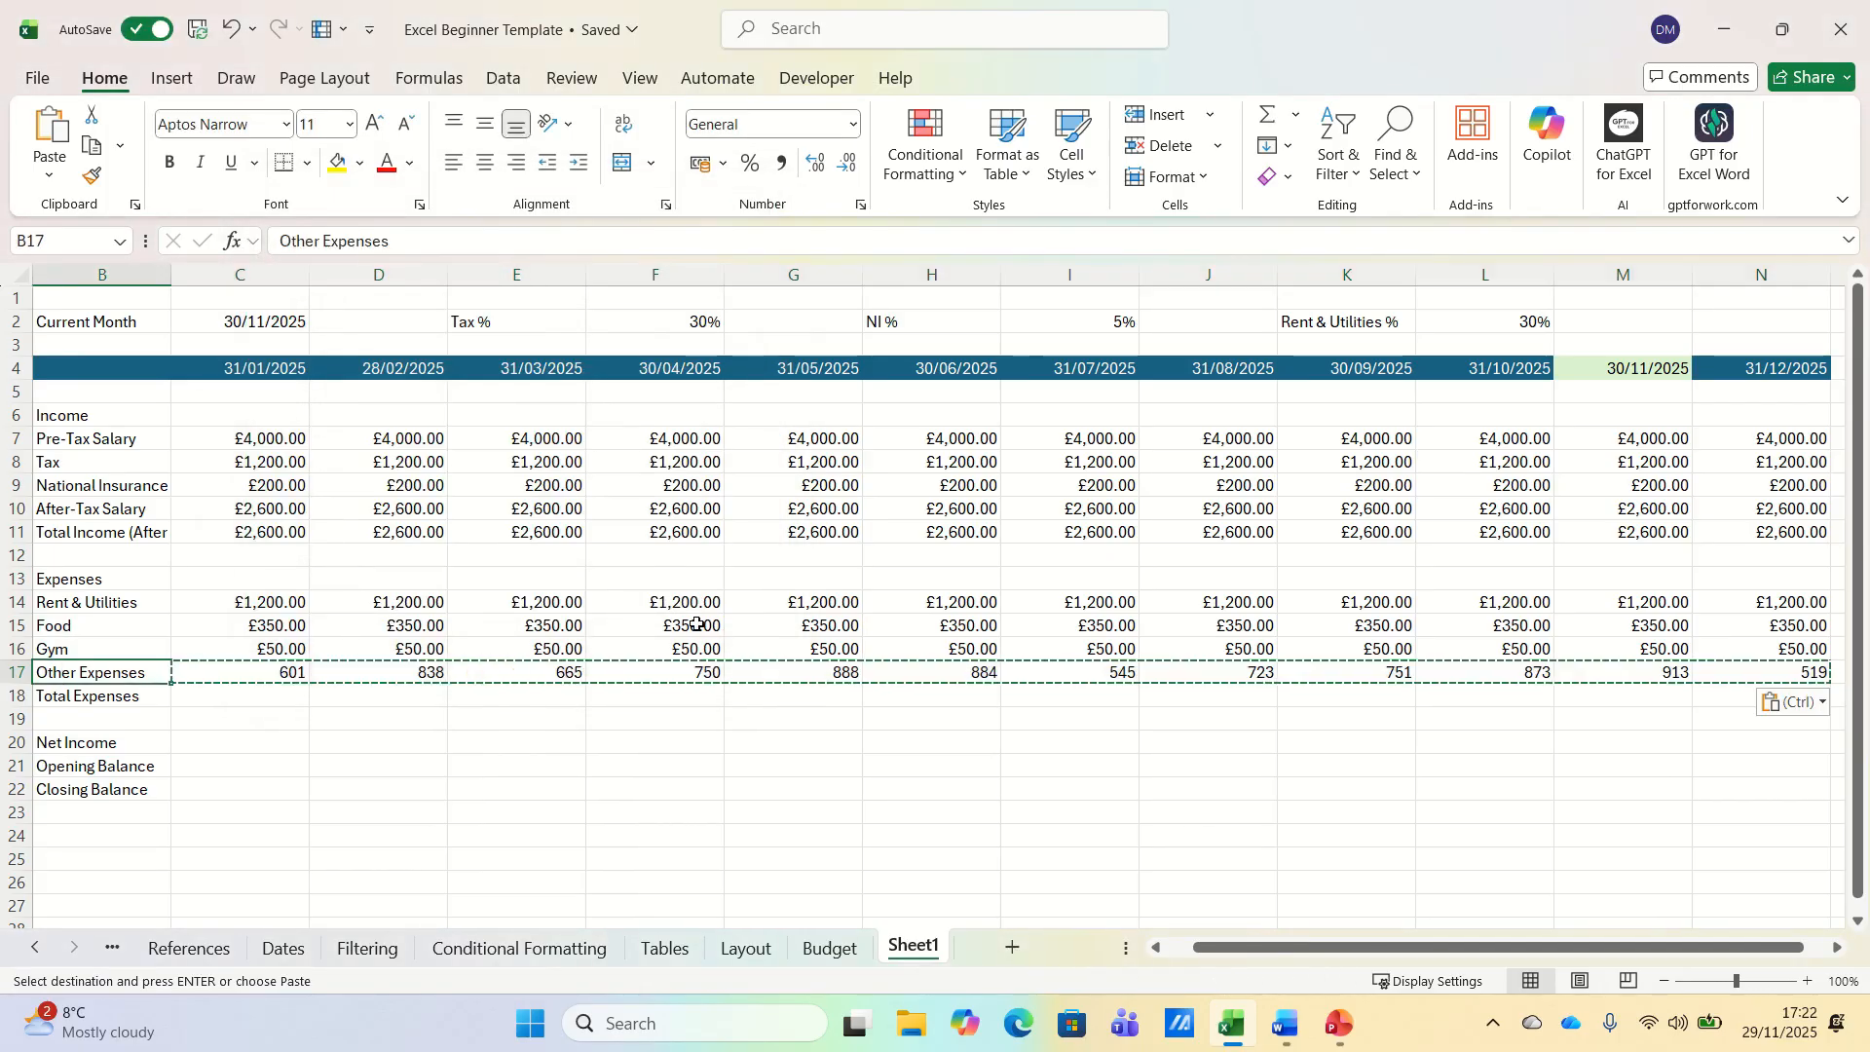
# - Calculate January total expenses in C18 with =SUM(C14:C17)
pyautogui.press('Left')
pyautogui.press('Right')
pyautogui.press('Right')
pyautogui.press('Down')
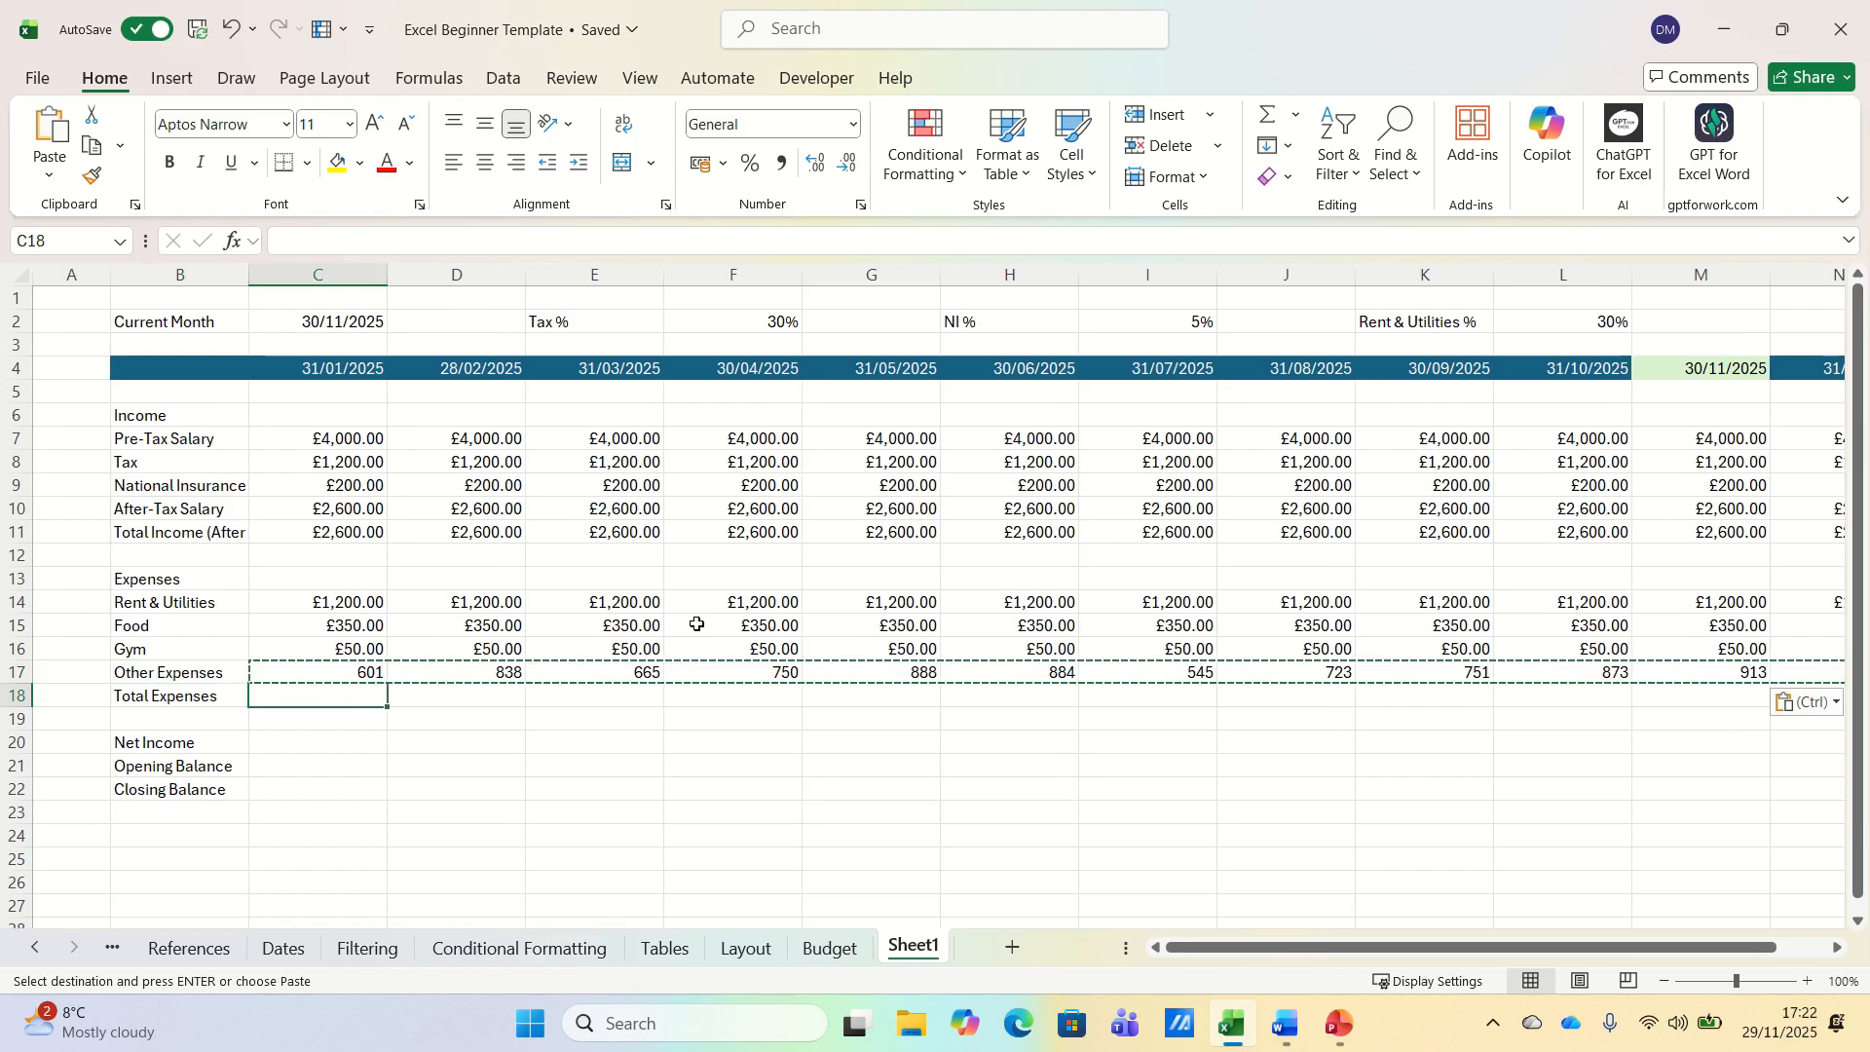
pyautogui.write('=SUM(')
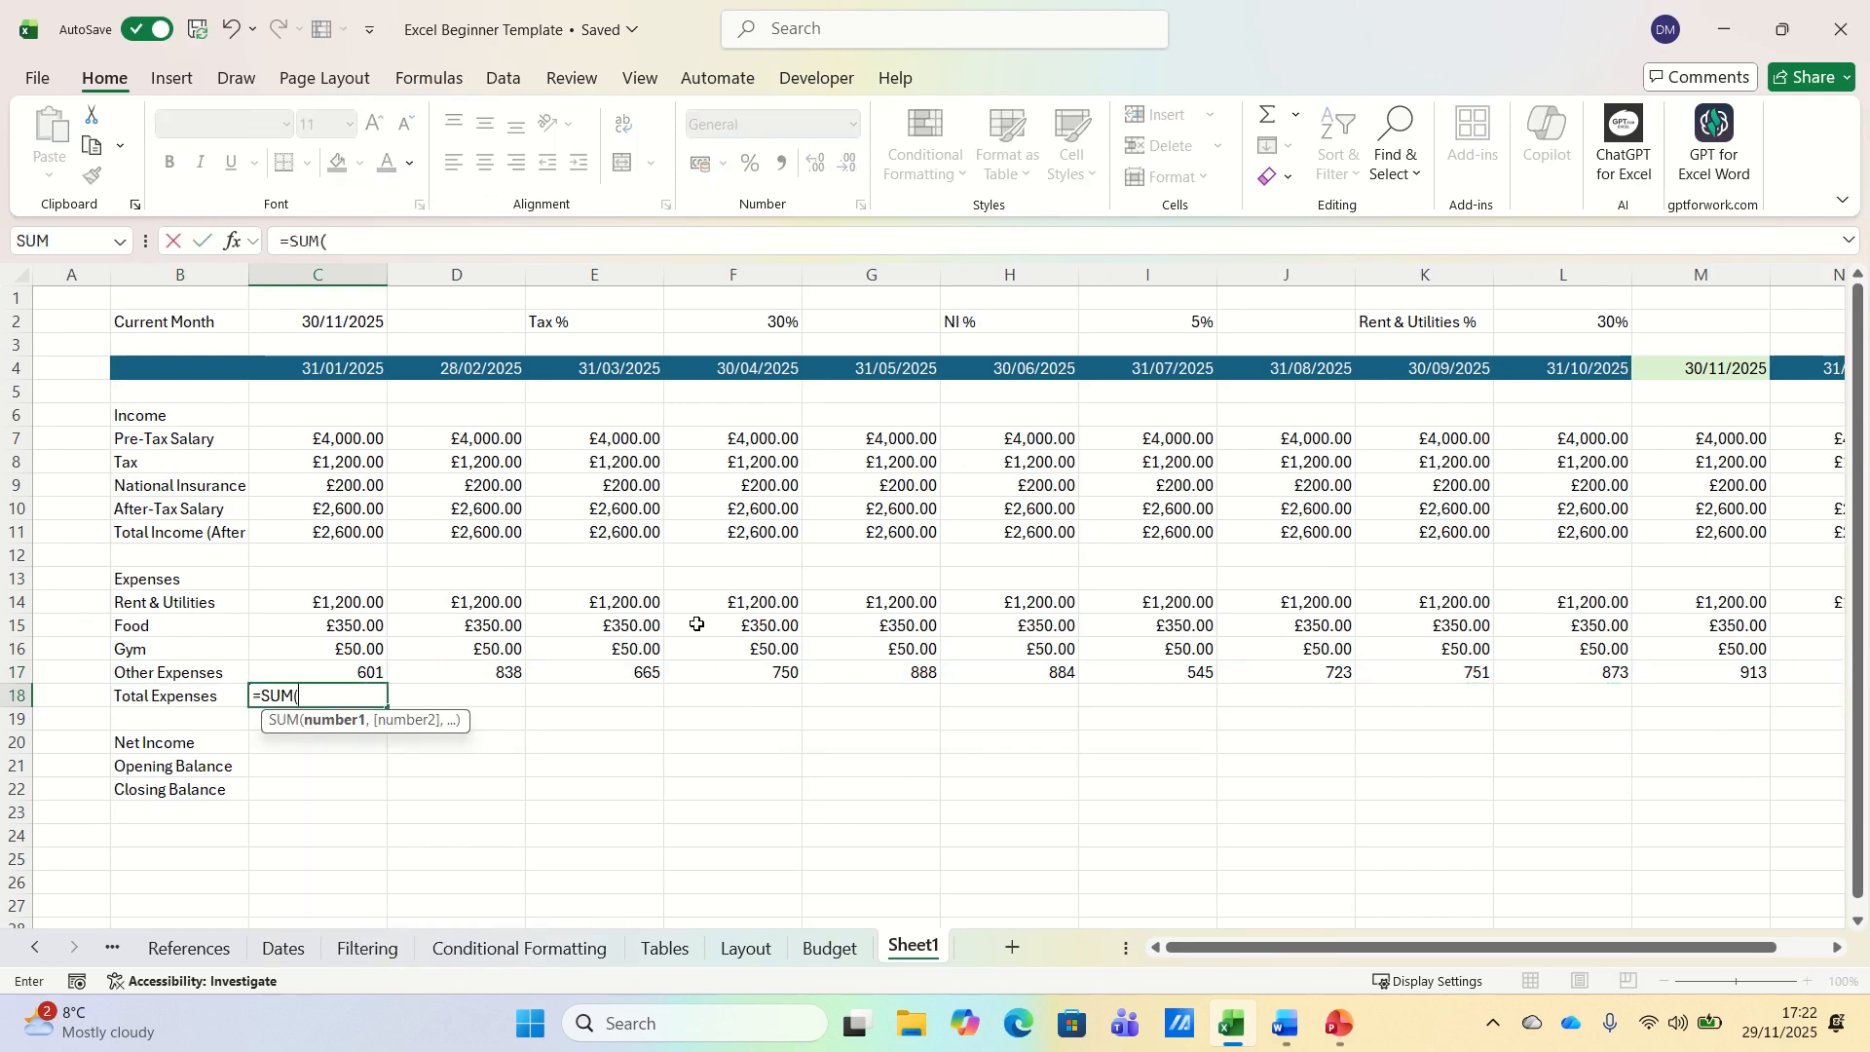
pyautogui.moveTo(369, 670); pyautogui.dragTo(364, 606)
pyautogui.press('Return')
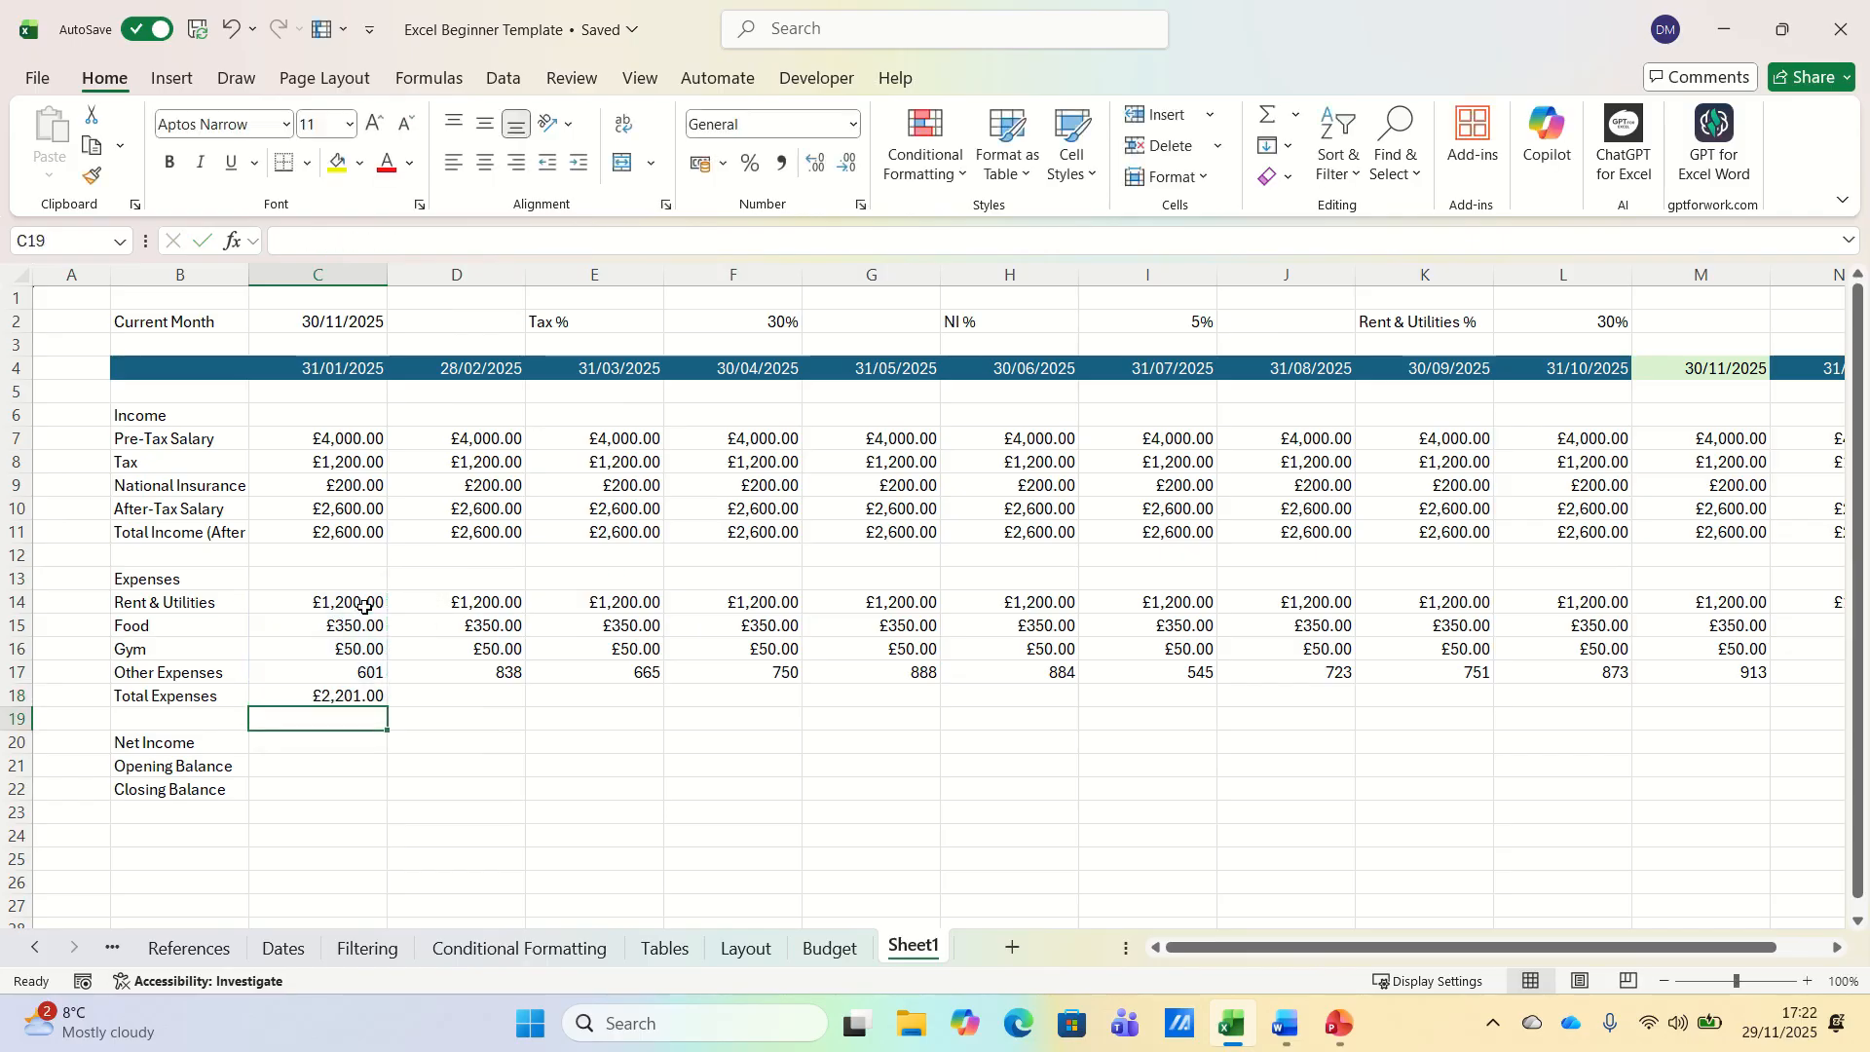
pyautogui.press('Up')
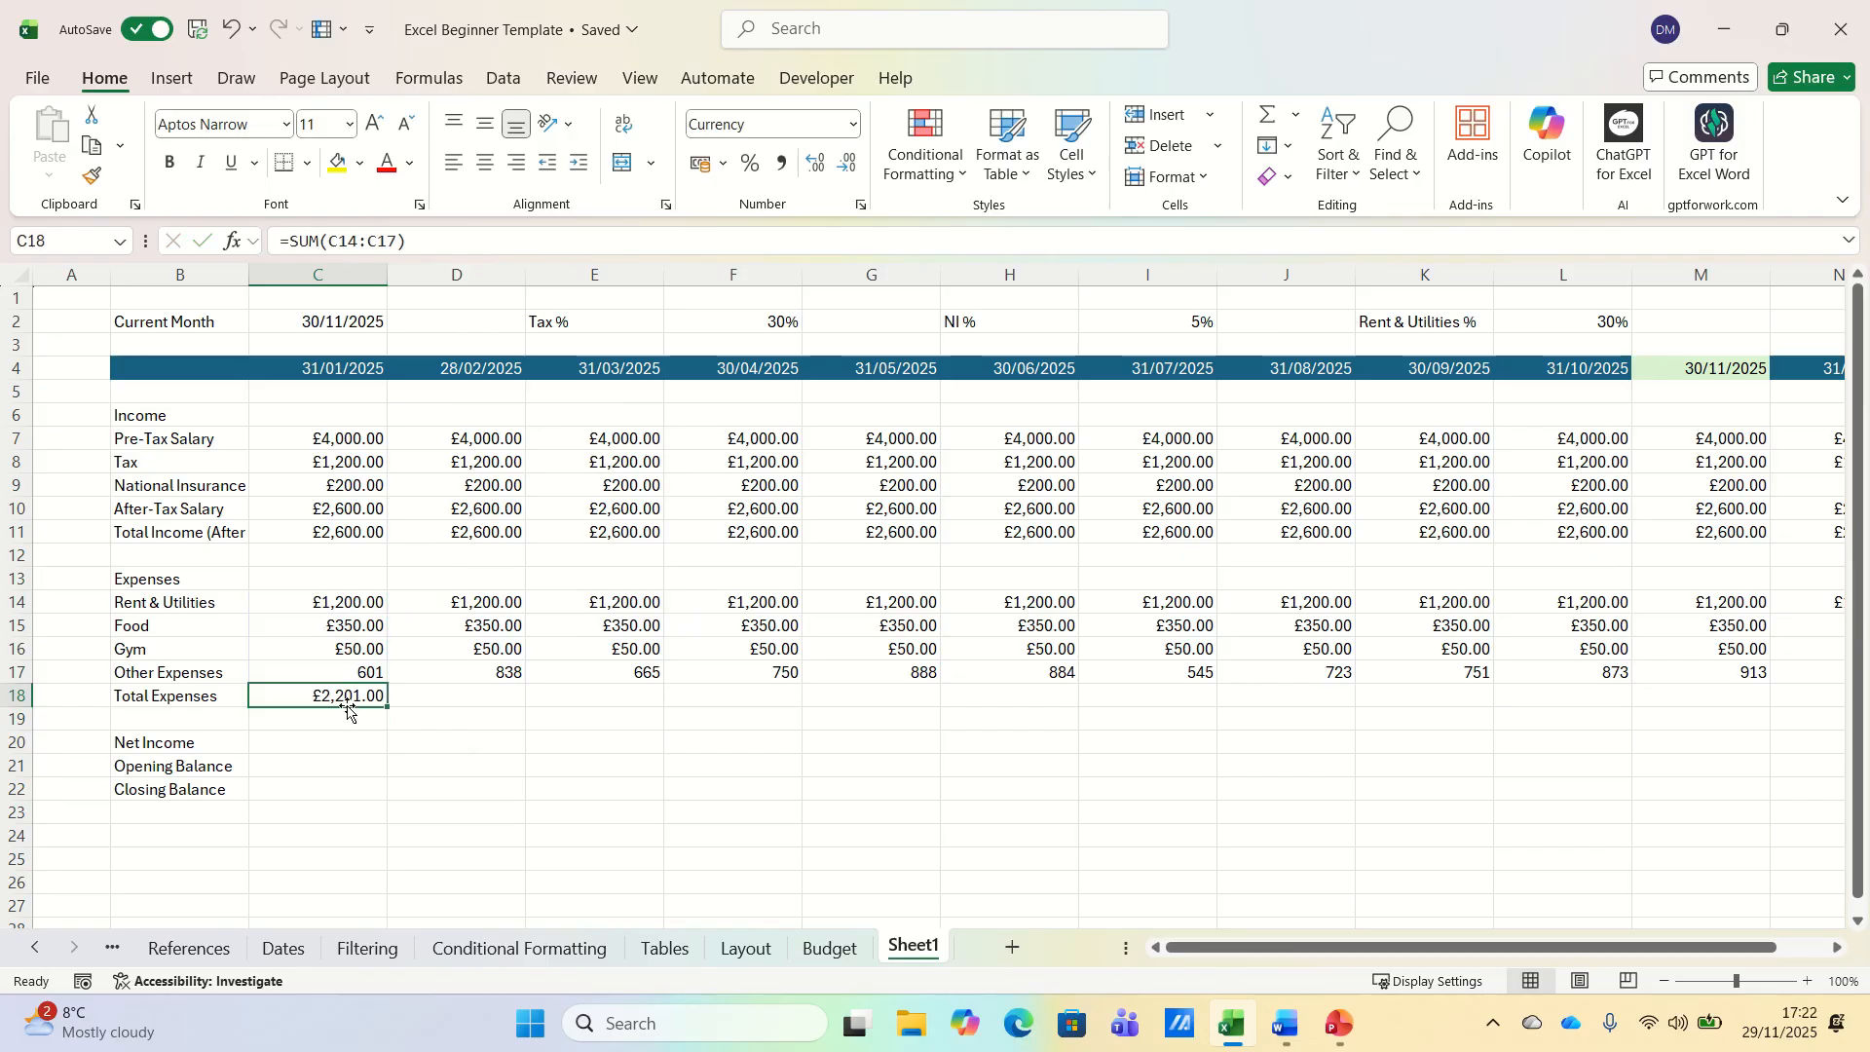
# - Calculate January net income in C20 by subtracting total expenses from total income with =C11-C18
pyautogui.click(326, 740)
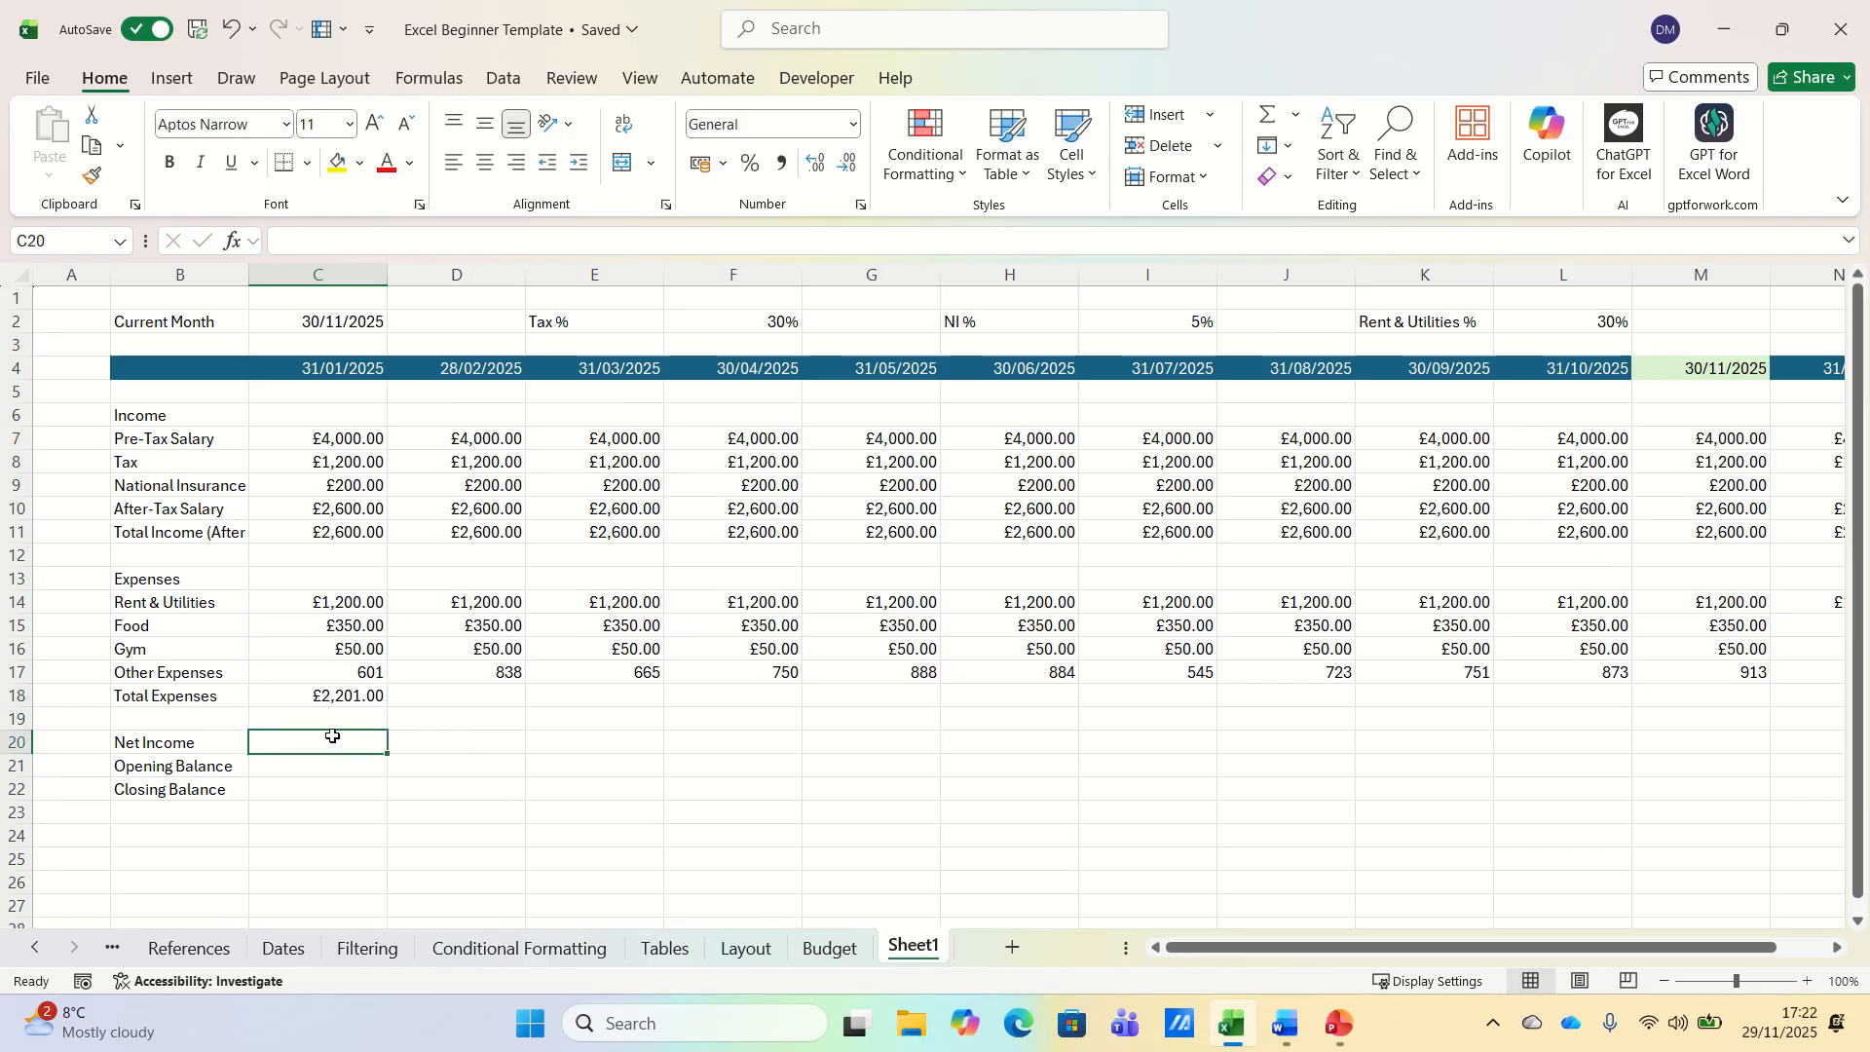
pyautogui.write('=')
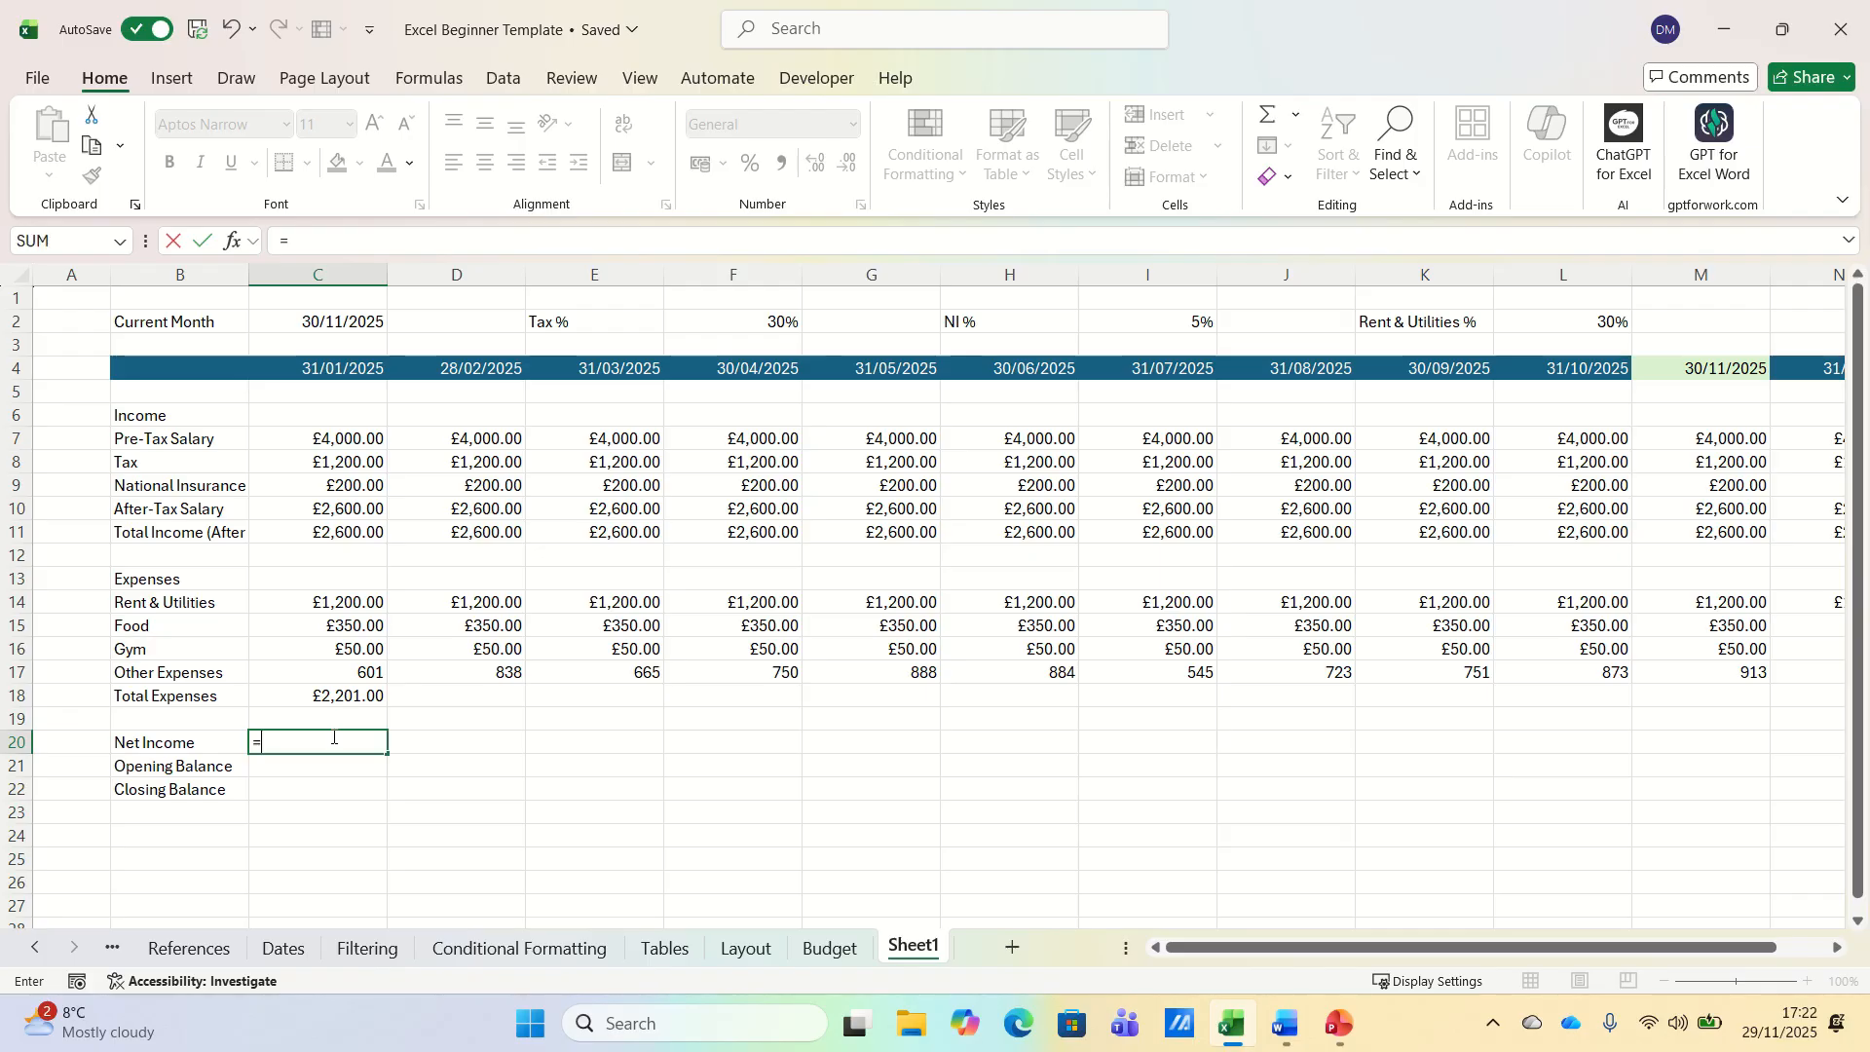
pyautogui.click(366, 538)
pyautogui.write('-')
pyautogui.press('Up')
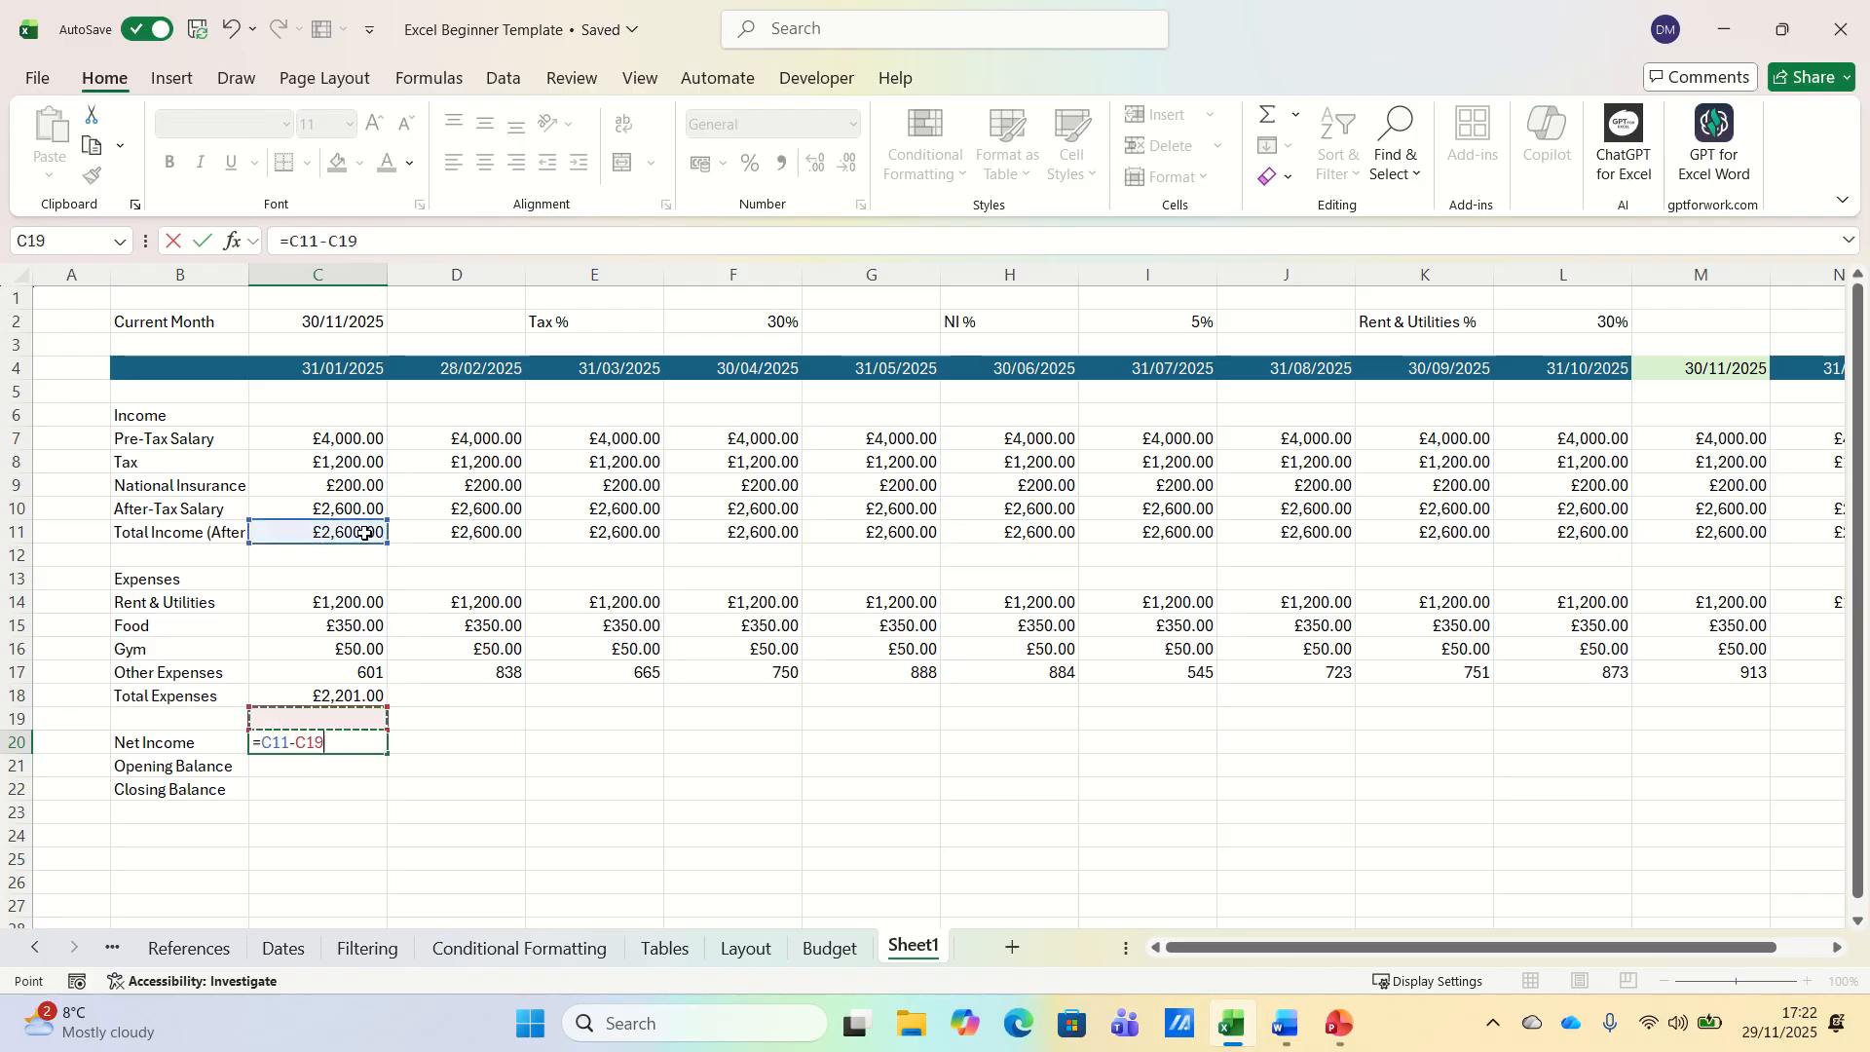
pyautogui.press('Up')
pyautogui.press('Return')
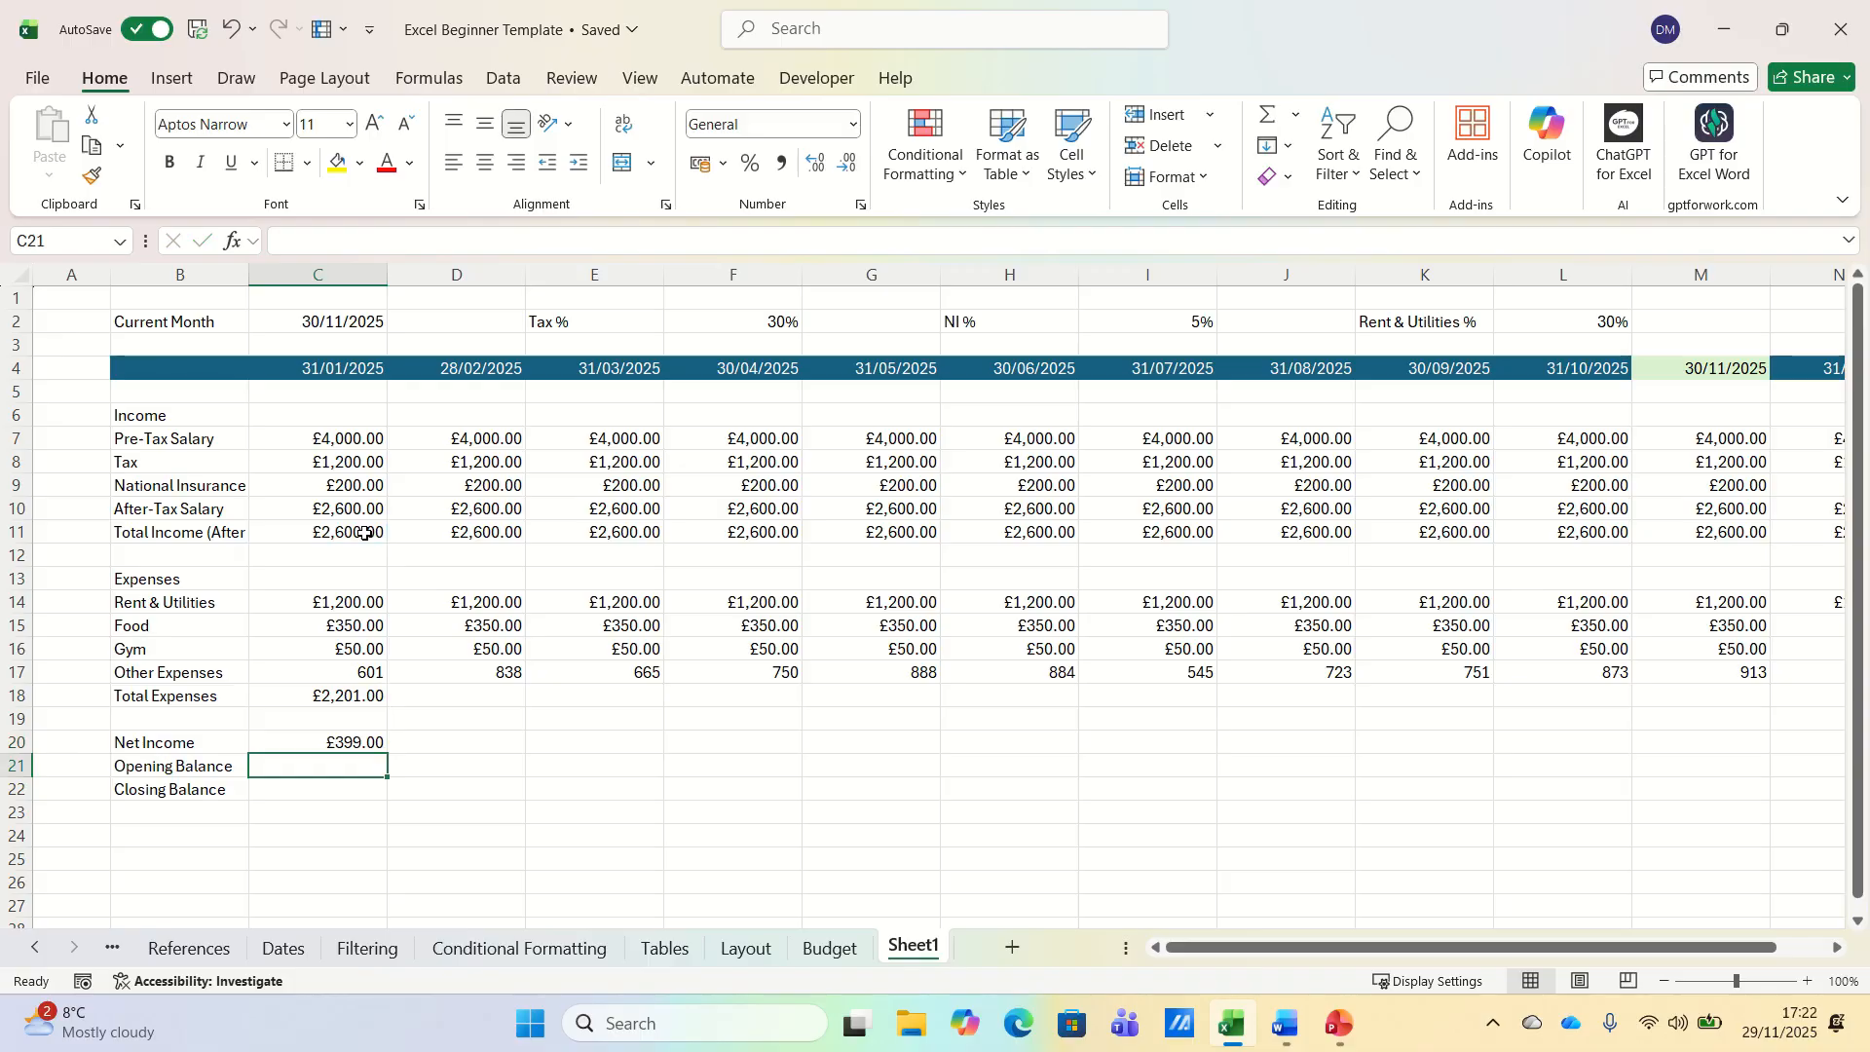
# - Enter 10000 as the January opening balance in C21 and format it as currency
pyautogui.write('10000')
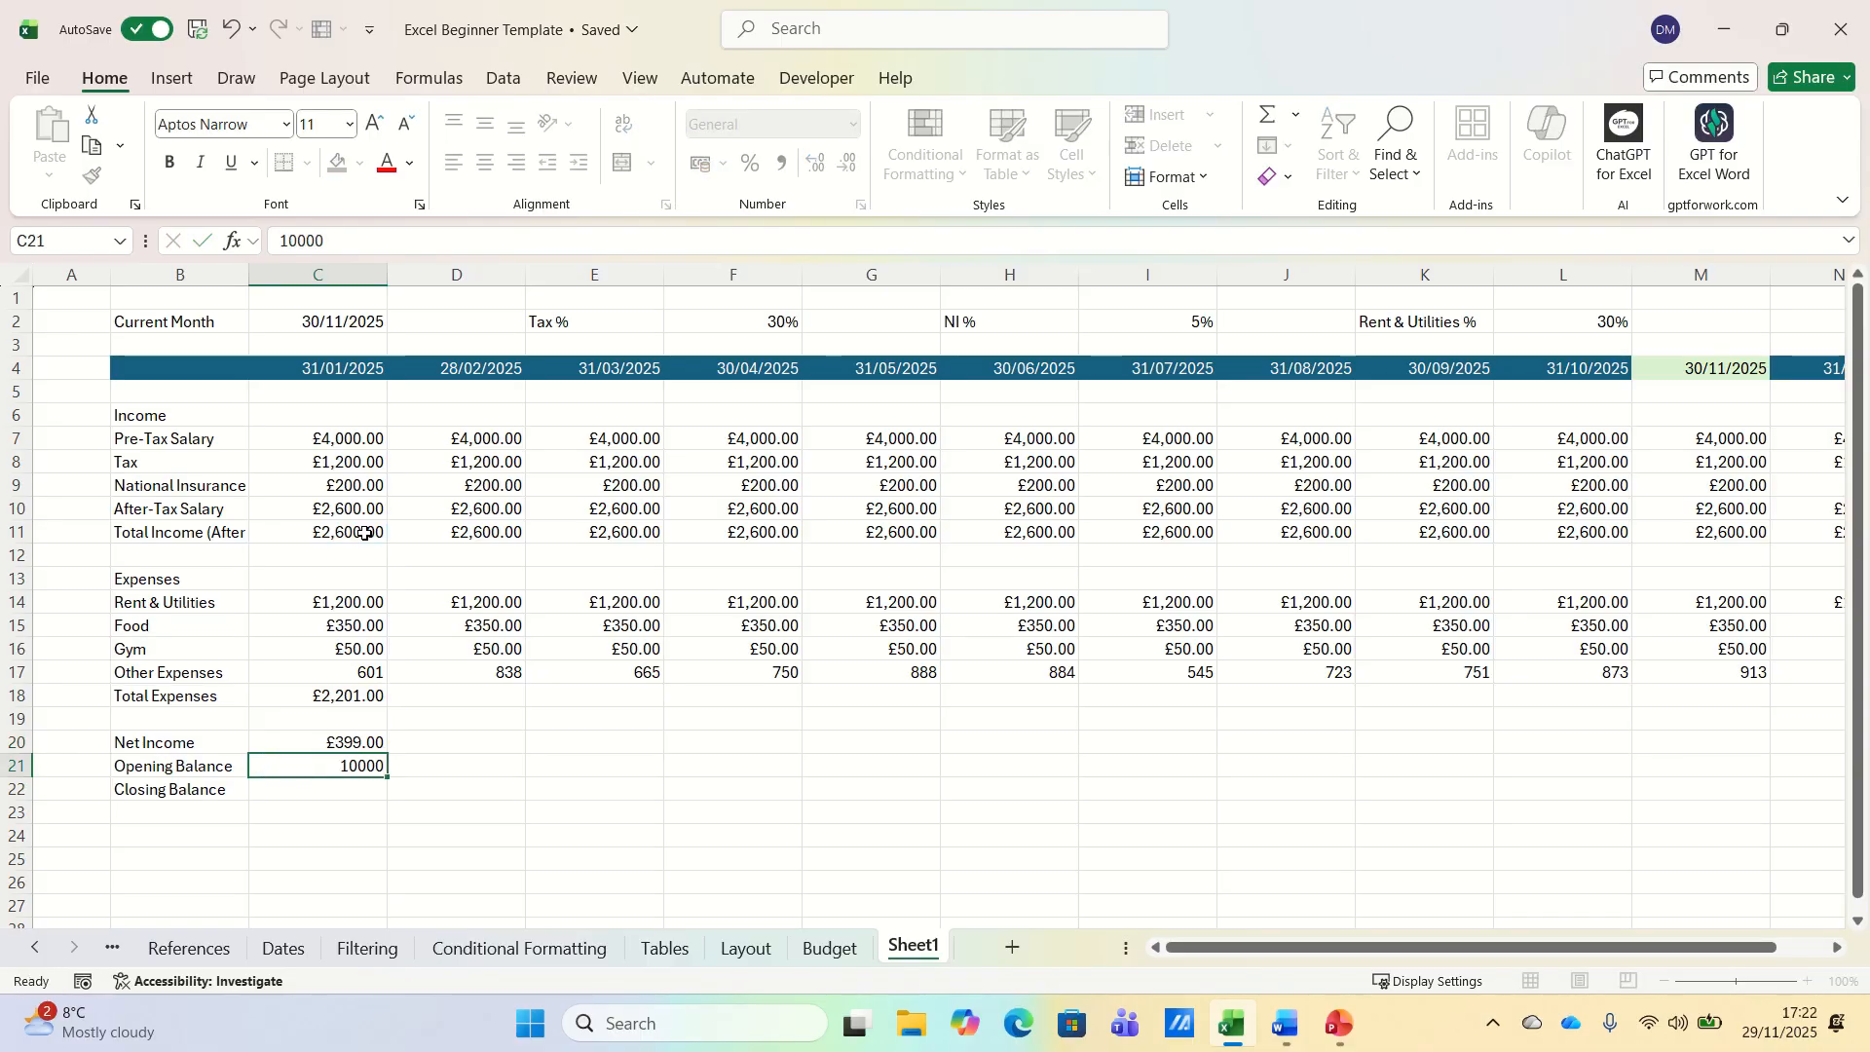
pyautogui.press('Return')
pyautogui.press('Up')
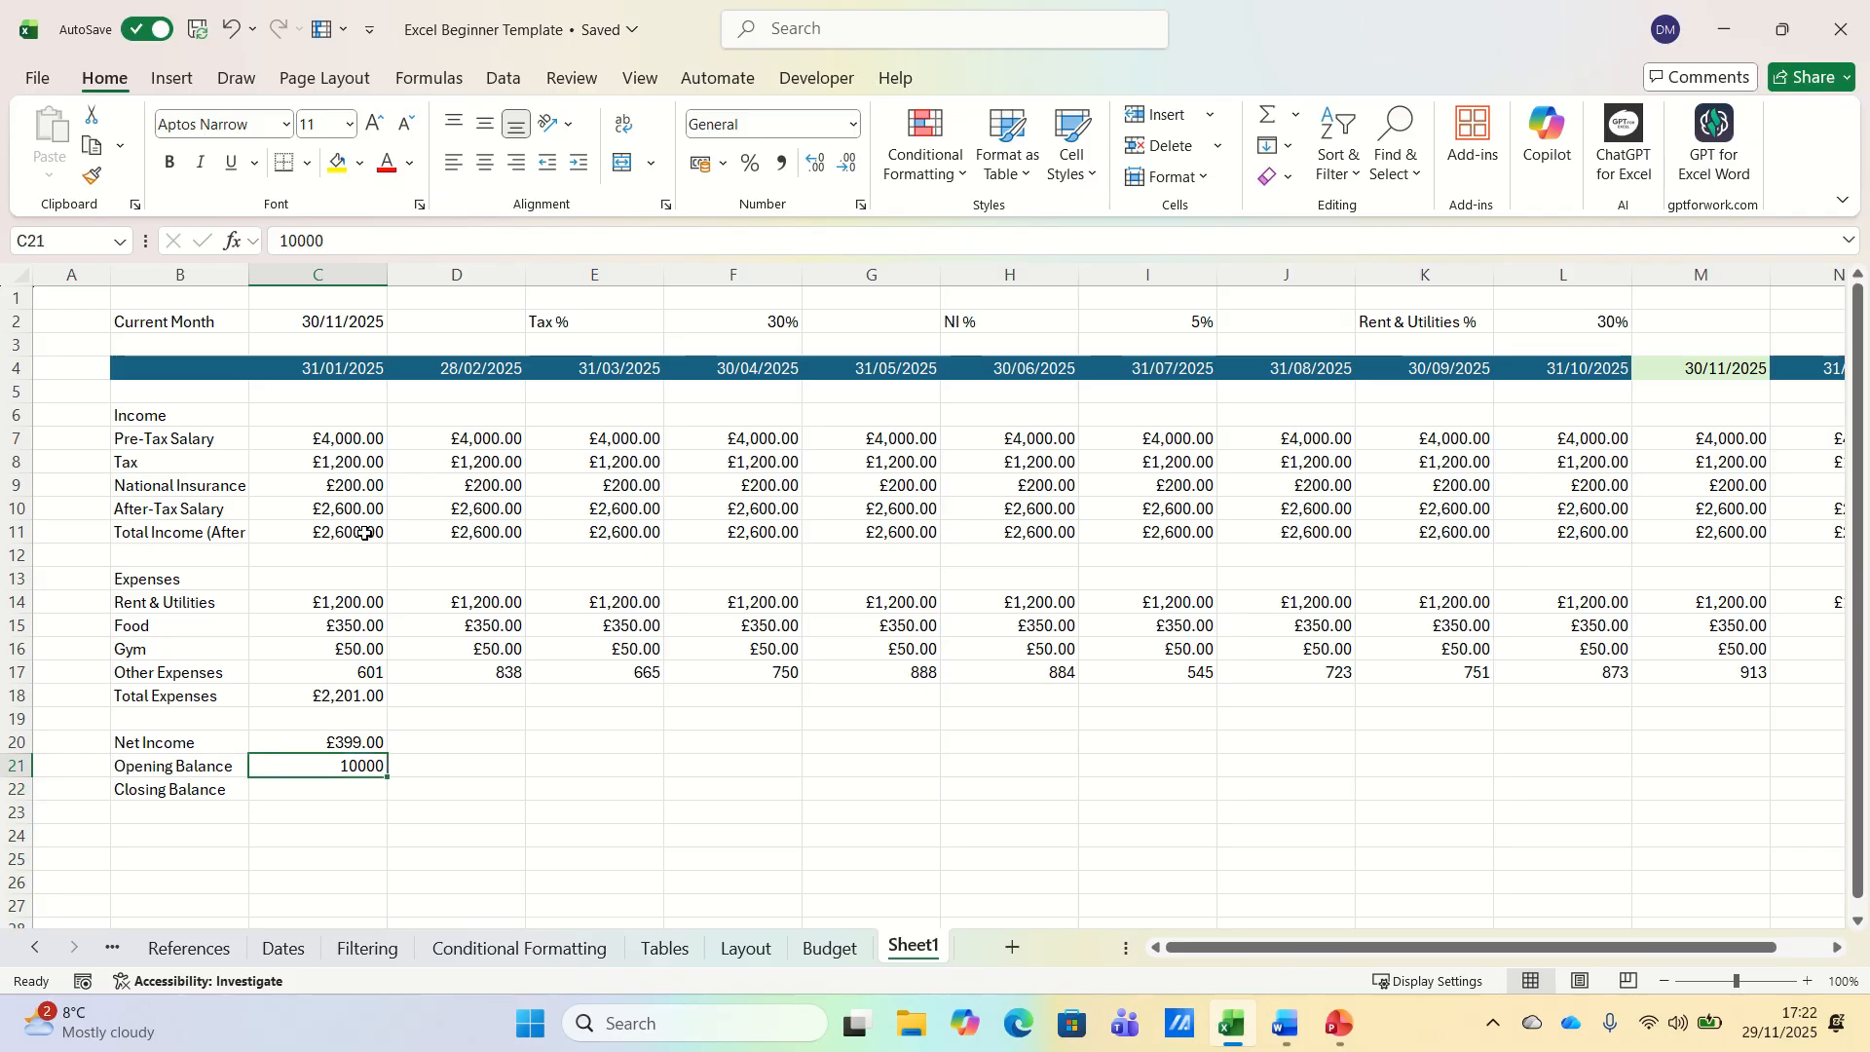
pyautogui.hotkey('ctrl', 'shift', '4')
pyautogui.press('Down')
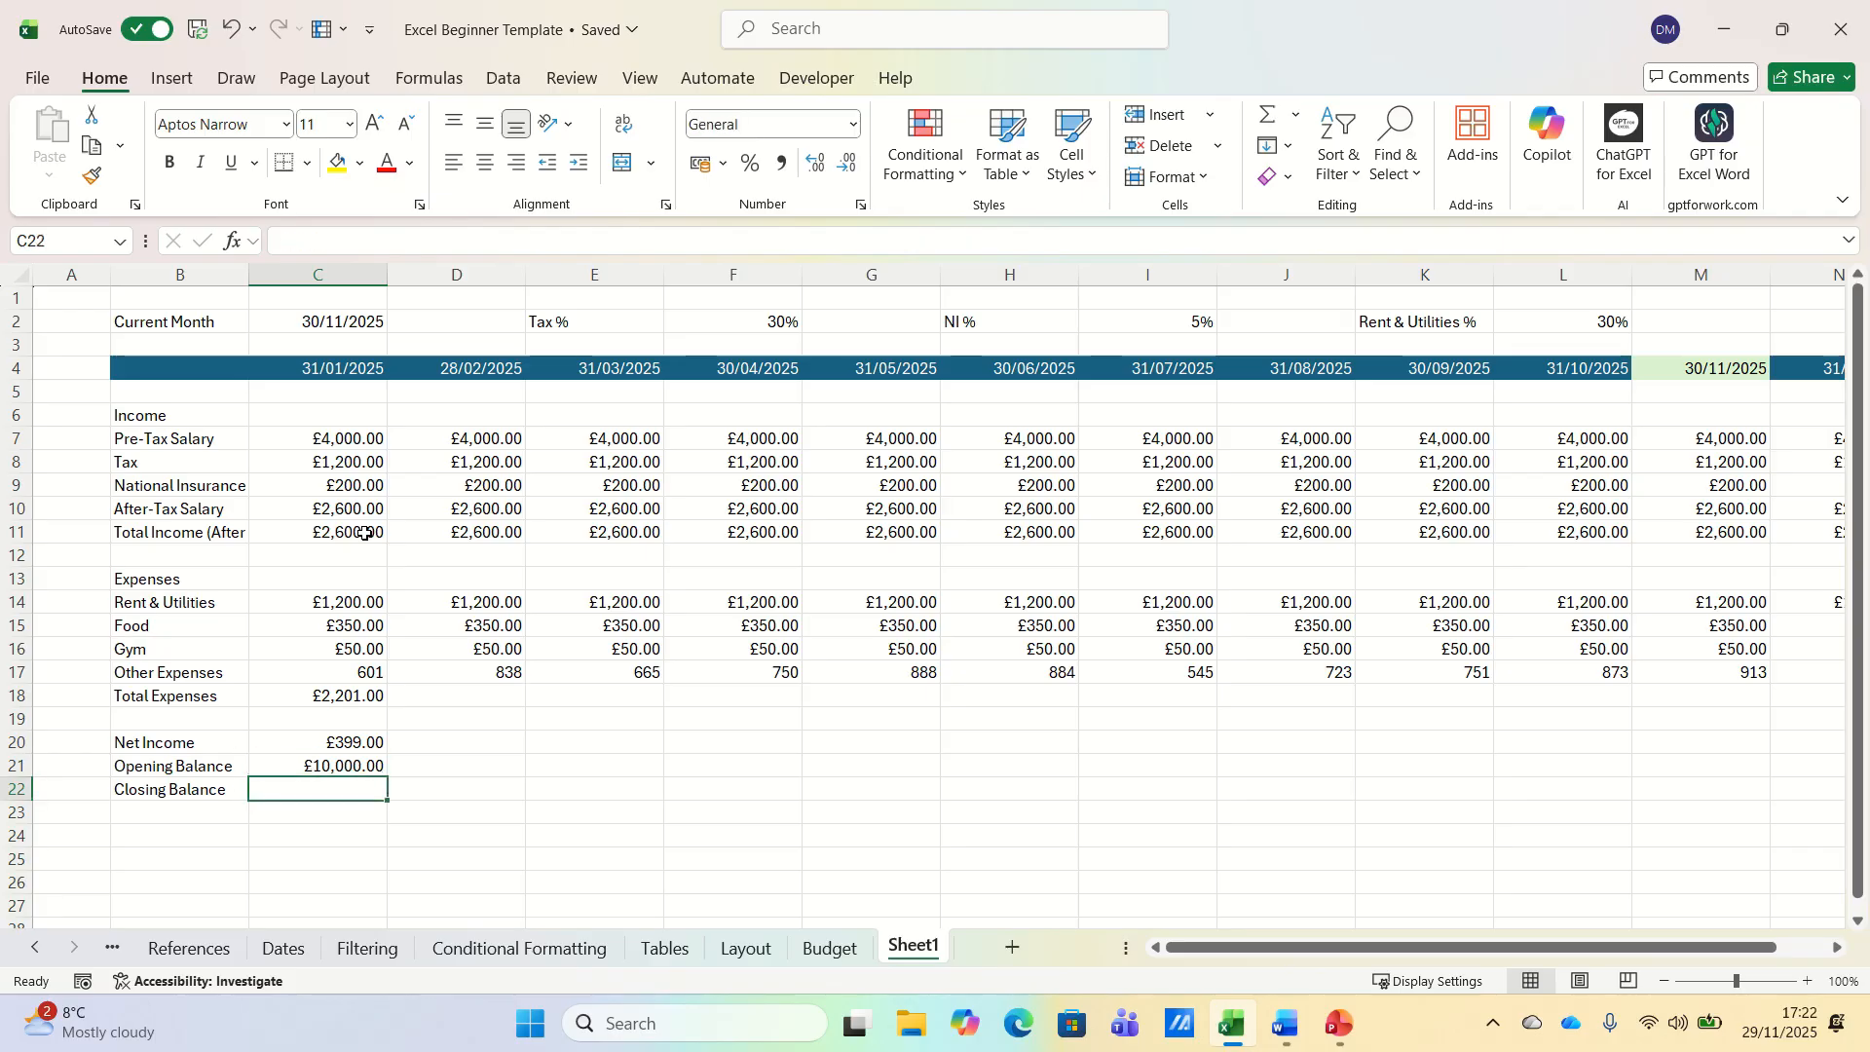
# - Calculate the January closing balance in C22 by adding net income to the opening balance with =C21+C20
pyautogui.write('=')
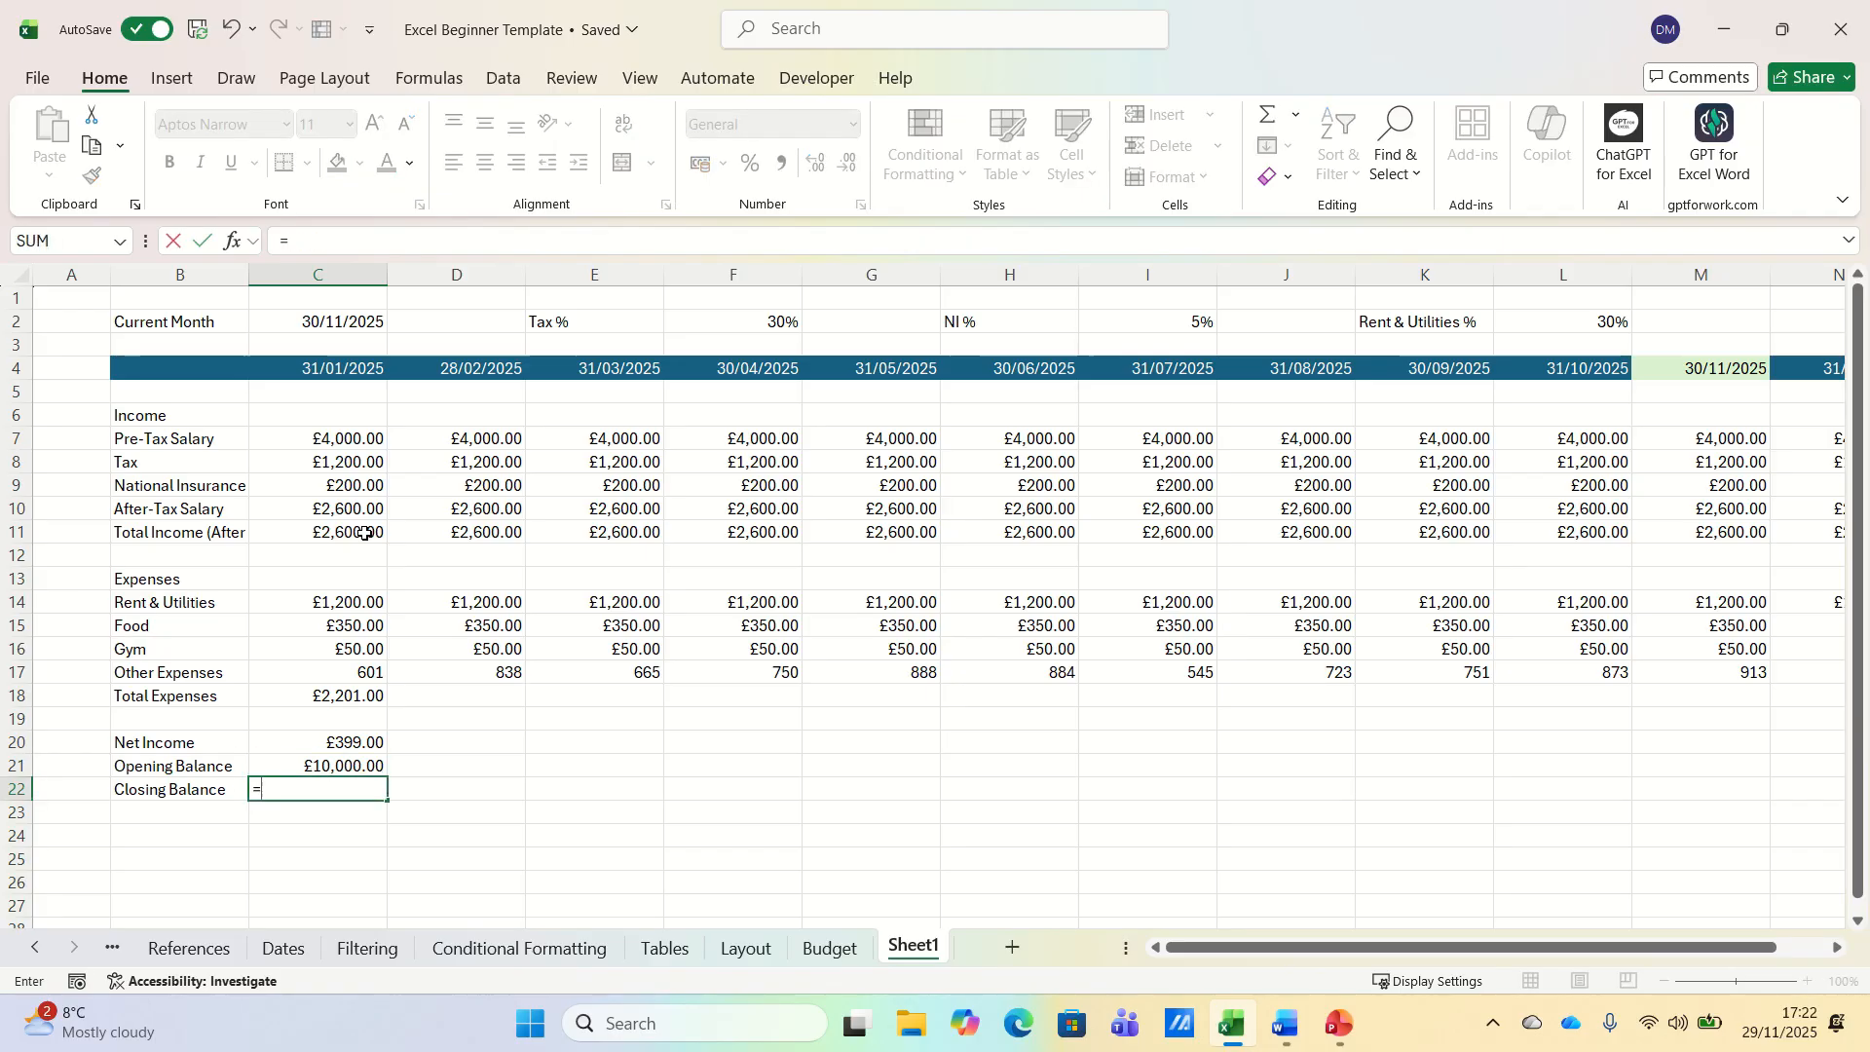
pyautogui.press('Up')
pyautogui.write('+')
pyautogui.press('Up')
pyautogui.press('Up')
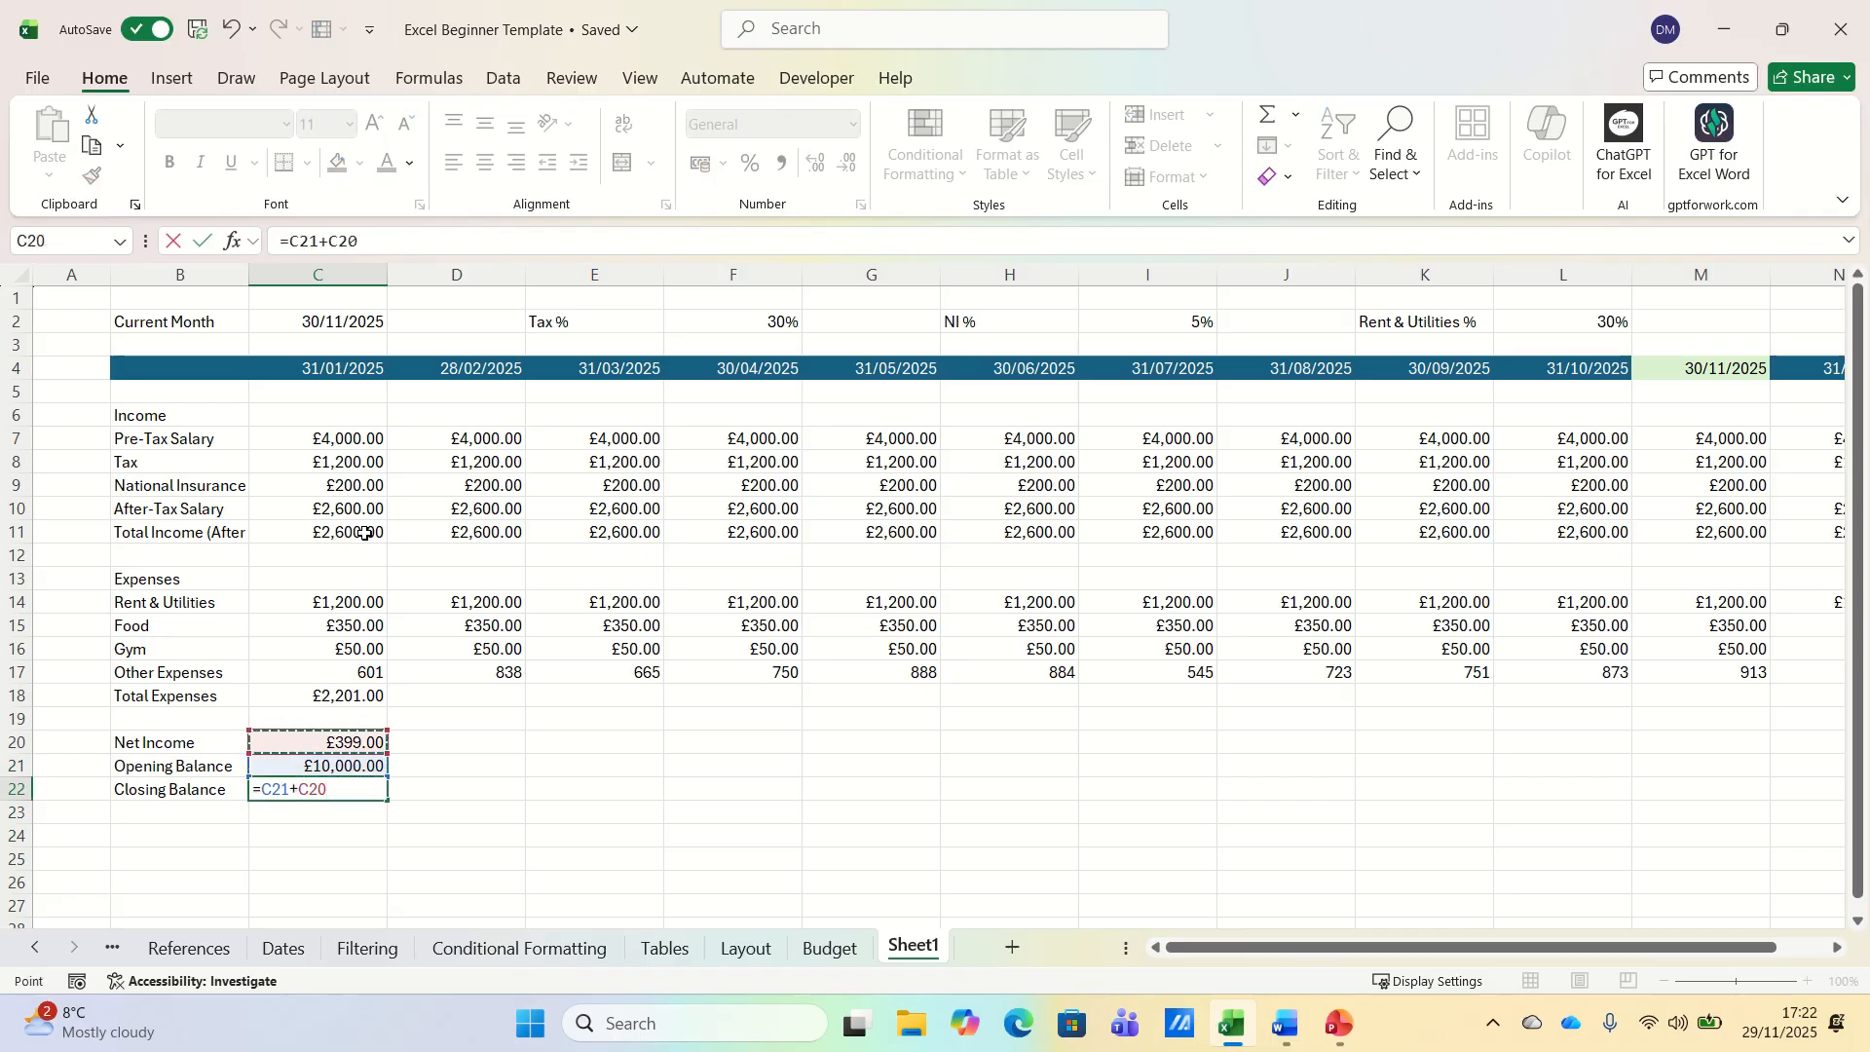
pyautogui.press('Return')
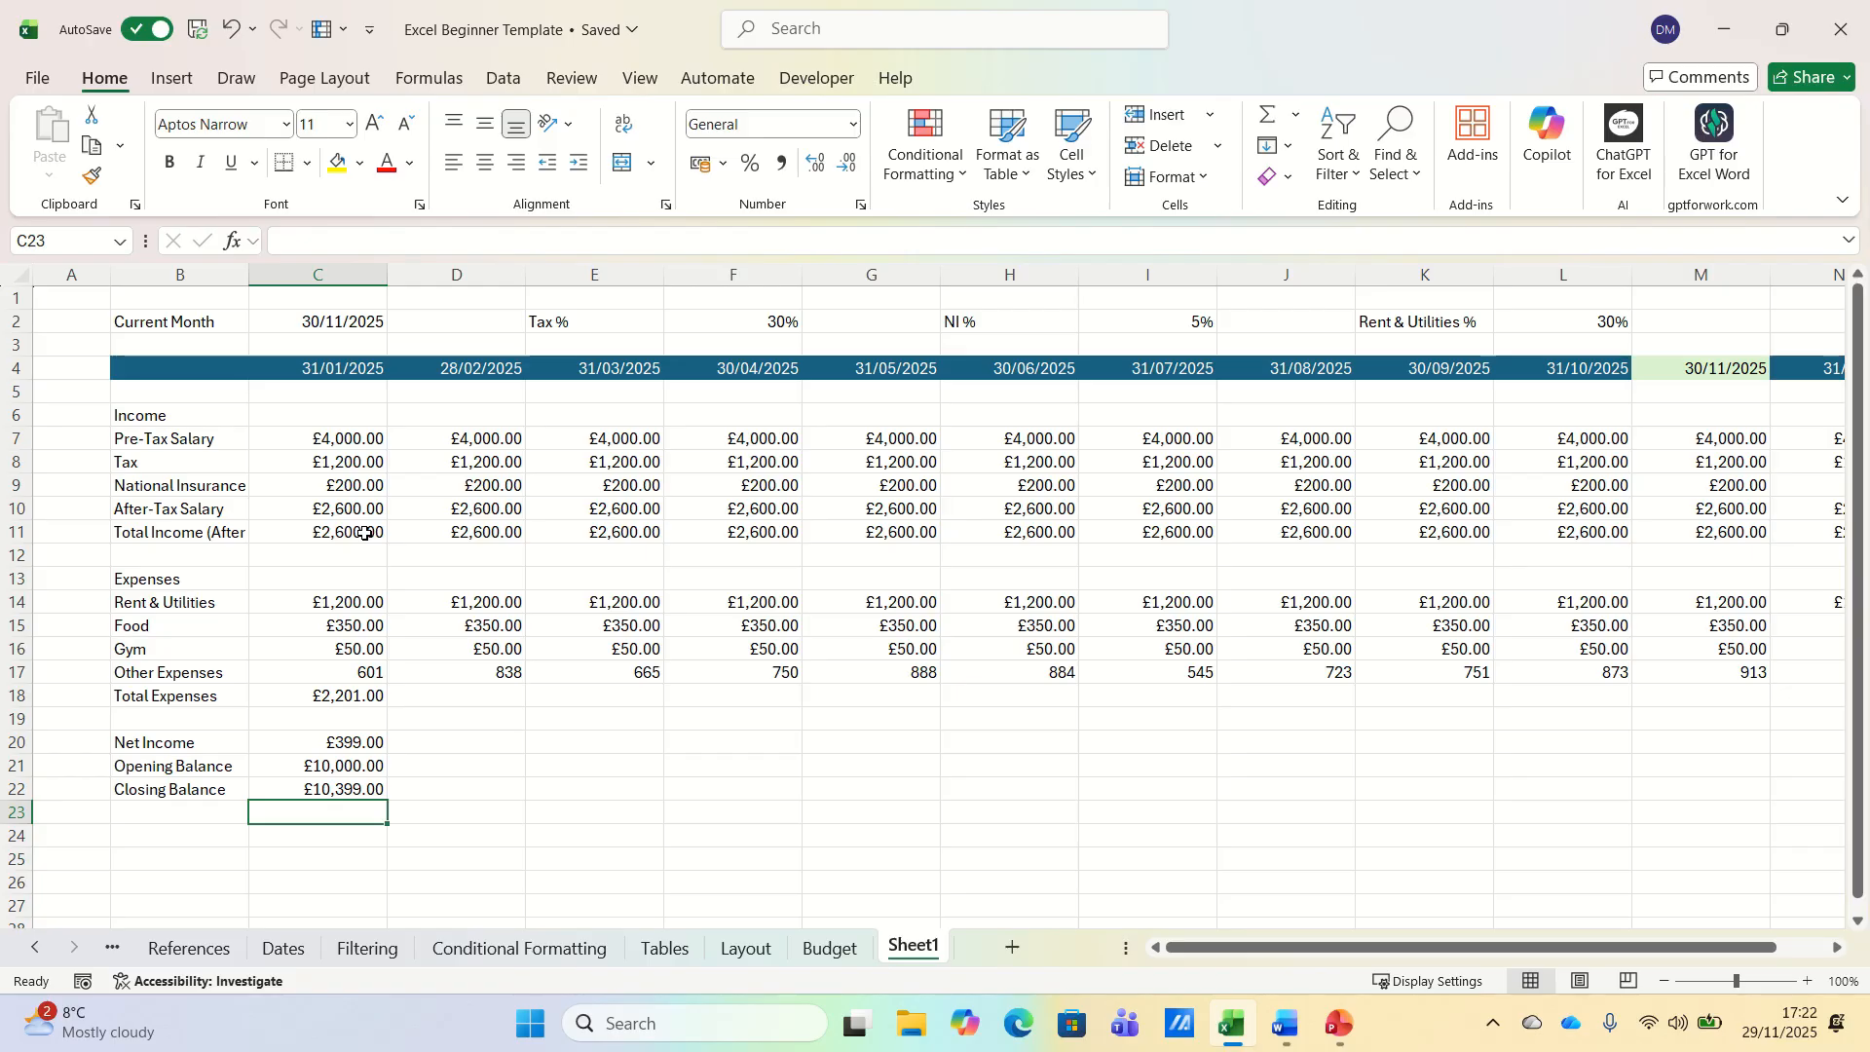
# - Link the February opening balance in D21 to the January closing balance with =C22
pyautogui.press('Up')
pyautogui.press('Up')
pyautogui.press('Right')
pyautogui.write('=')
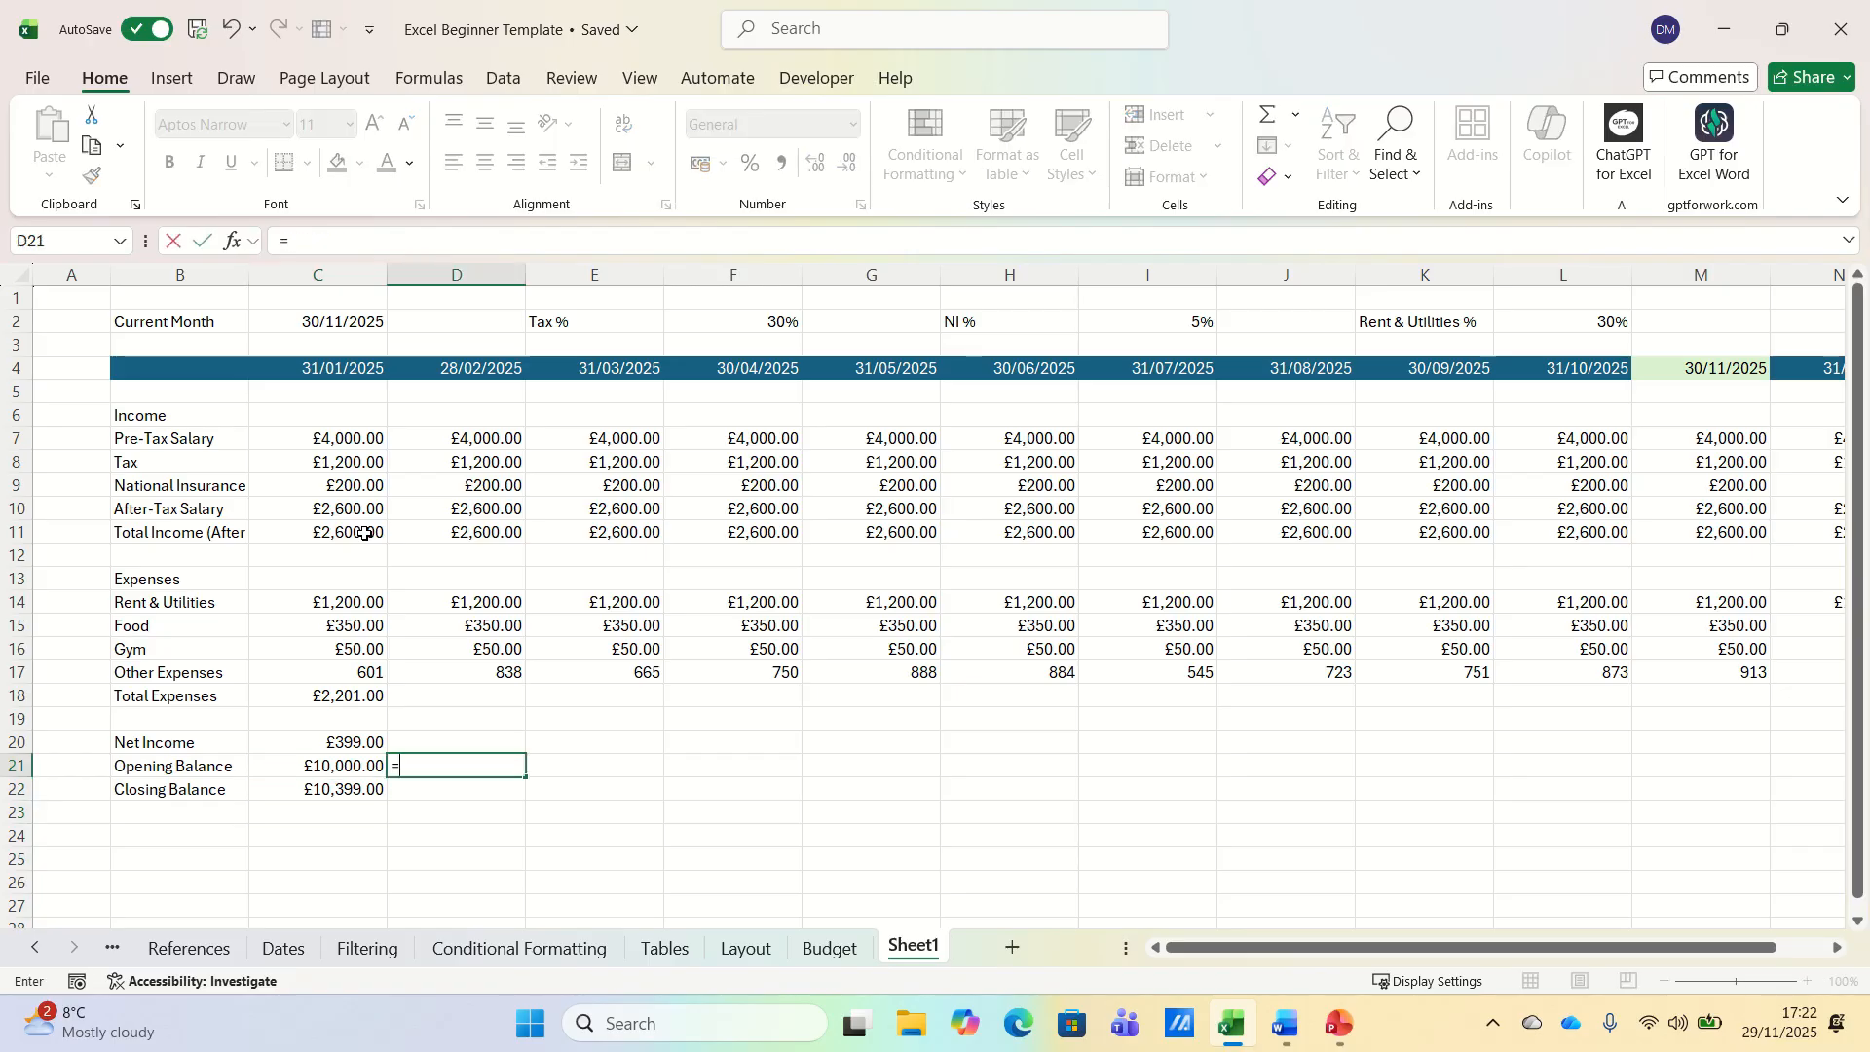
pyautogui.press('Left')
pyautogui.press('Down')
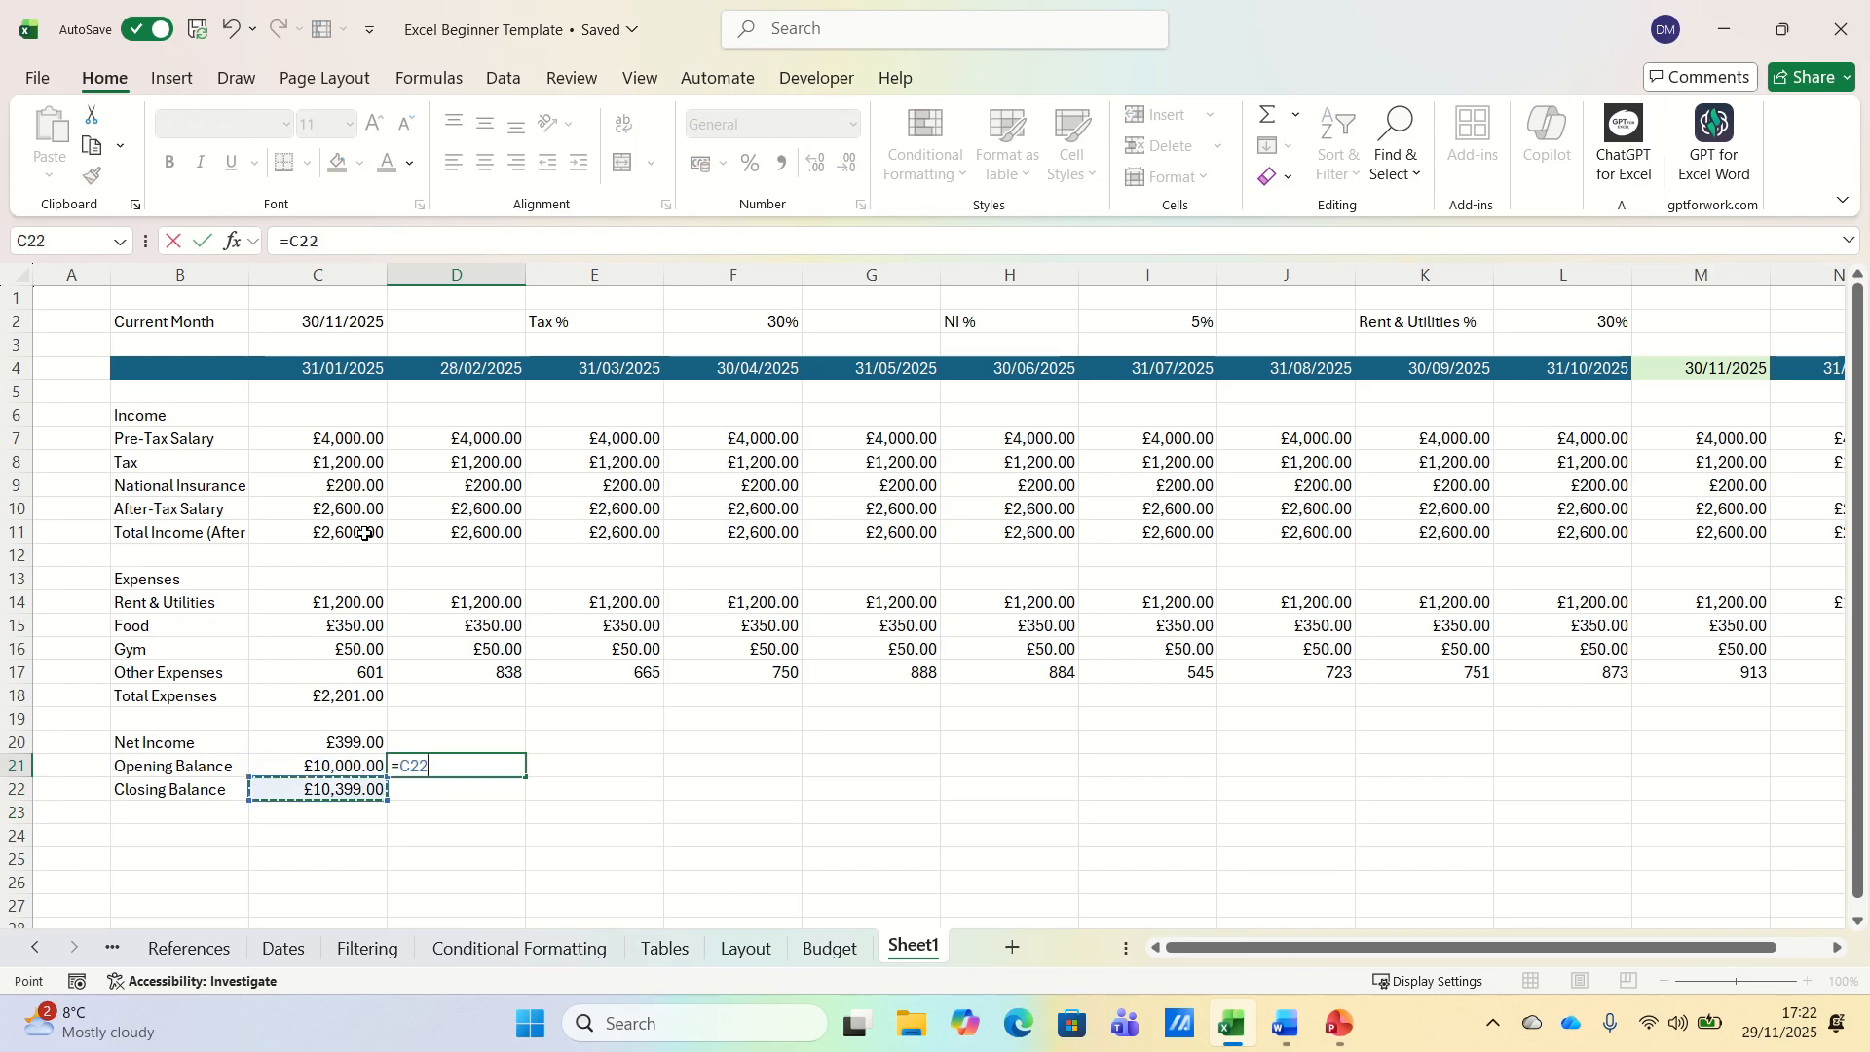
pyautogui.press('Return')
pyautogui.press('Left')
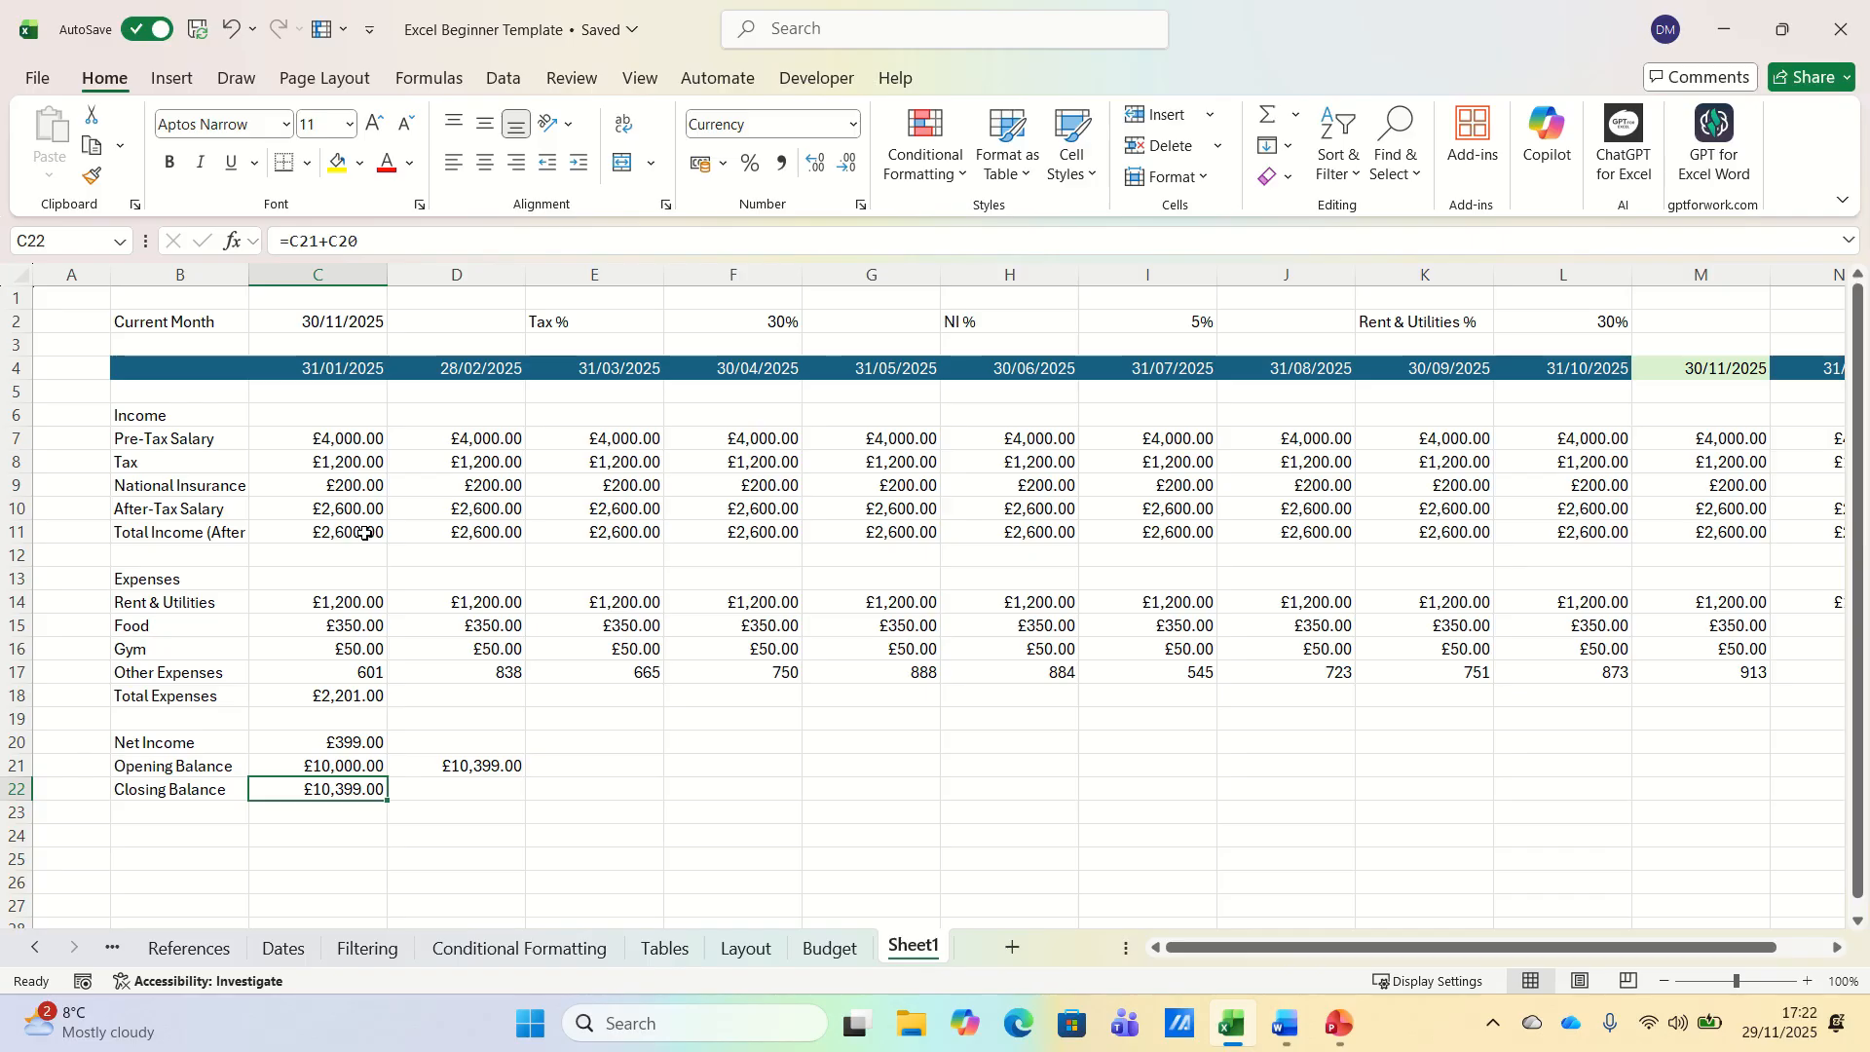
# - Copy the January total expenses and net income formulas across to December in rows 18 and 20
pyautogui.click(339, 698)
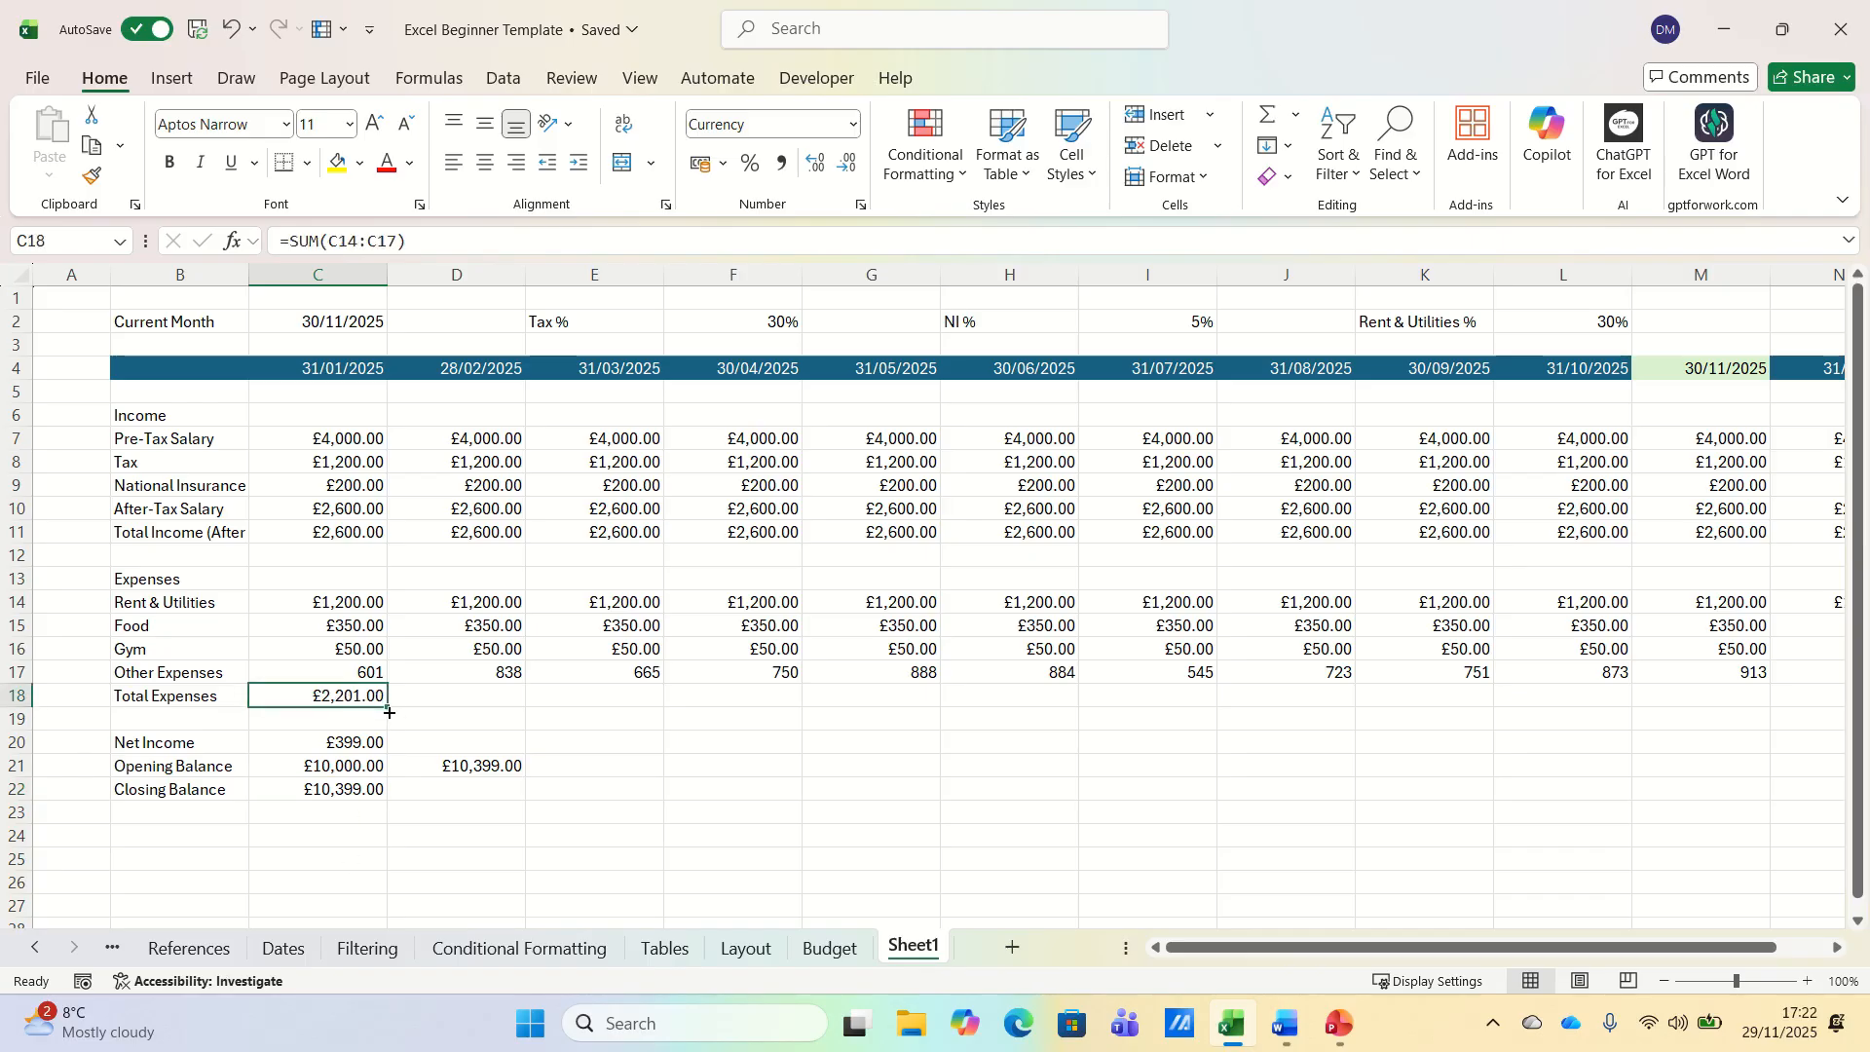
pyautogui.moveTo(387, 712); pyautogui.dragTo(1693, 704)
pyautogui.click(112, 743)
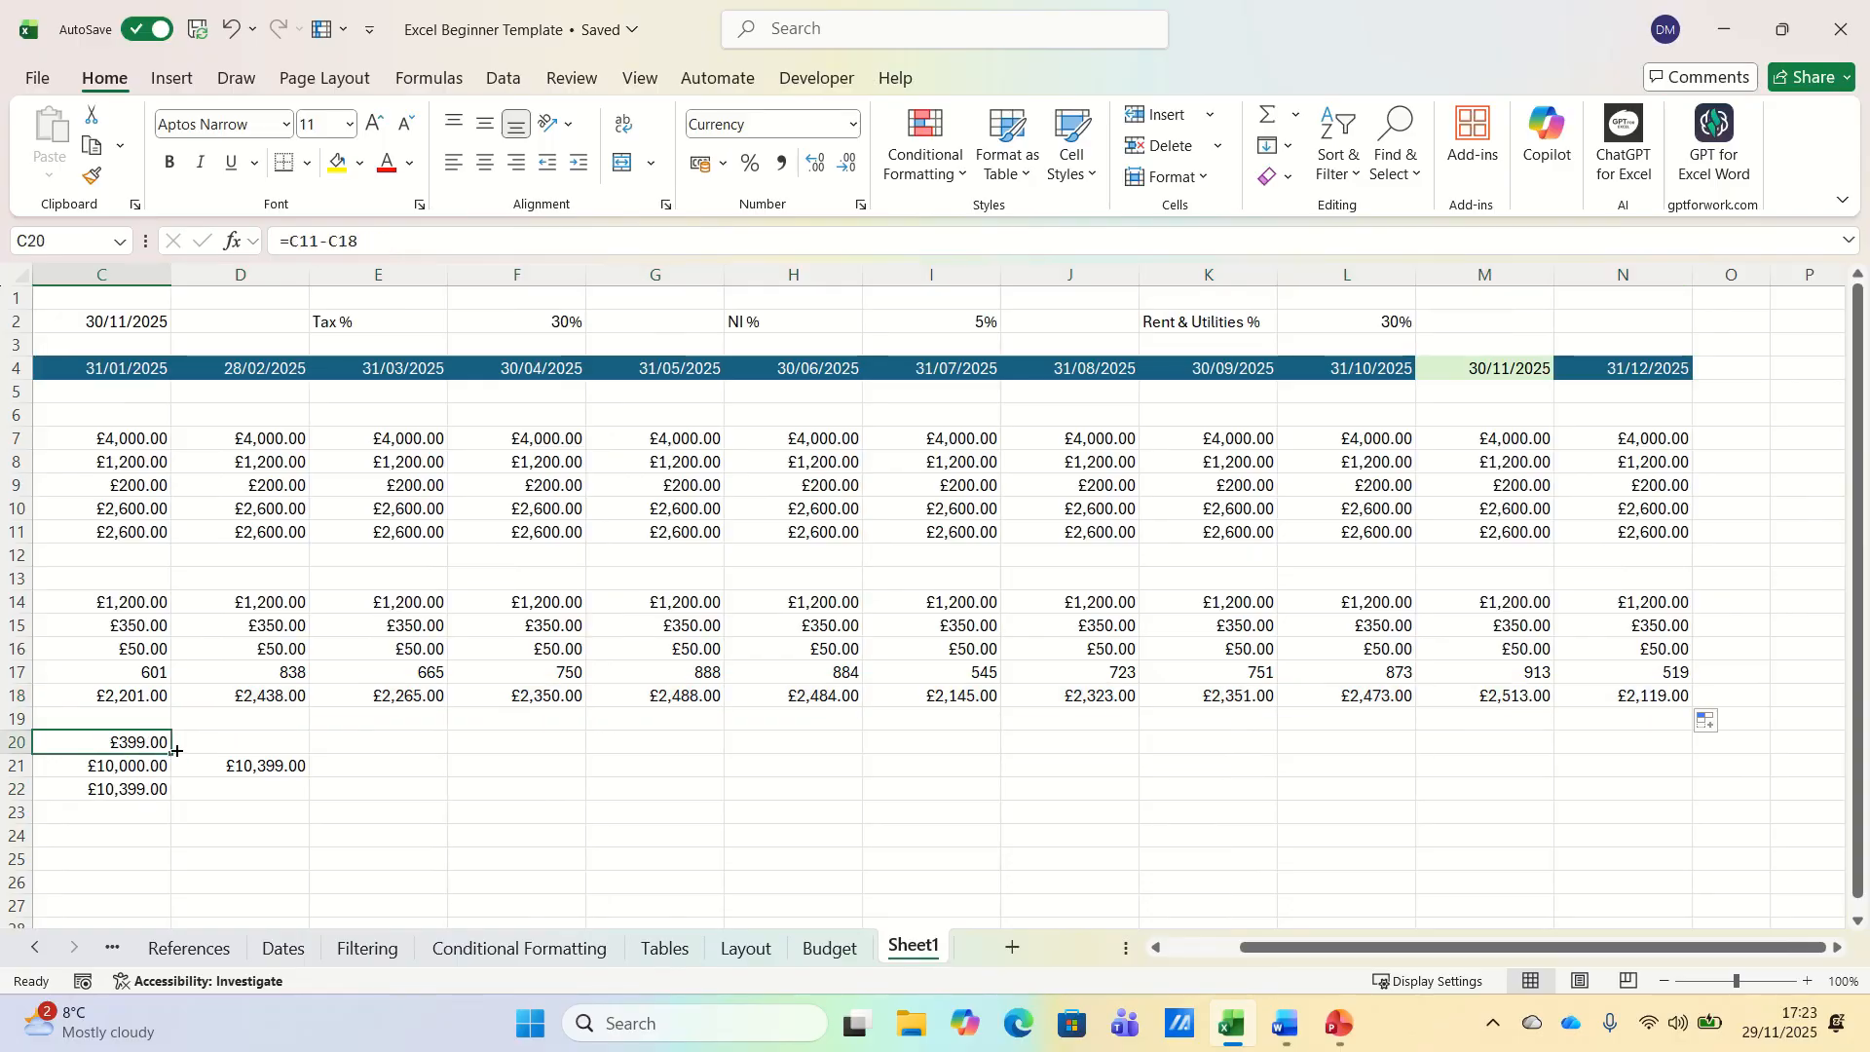
pyautogui.moveTo(170, 754); pyautogui.dragTo(1693, 752)
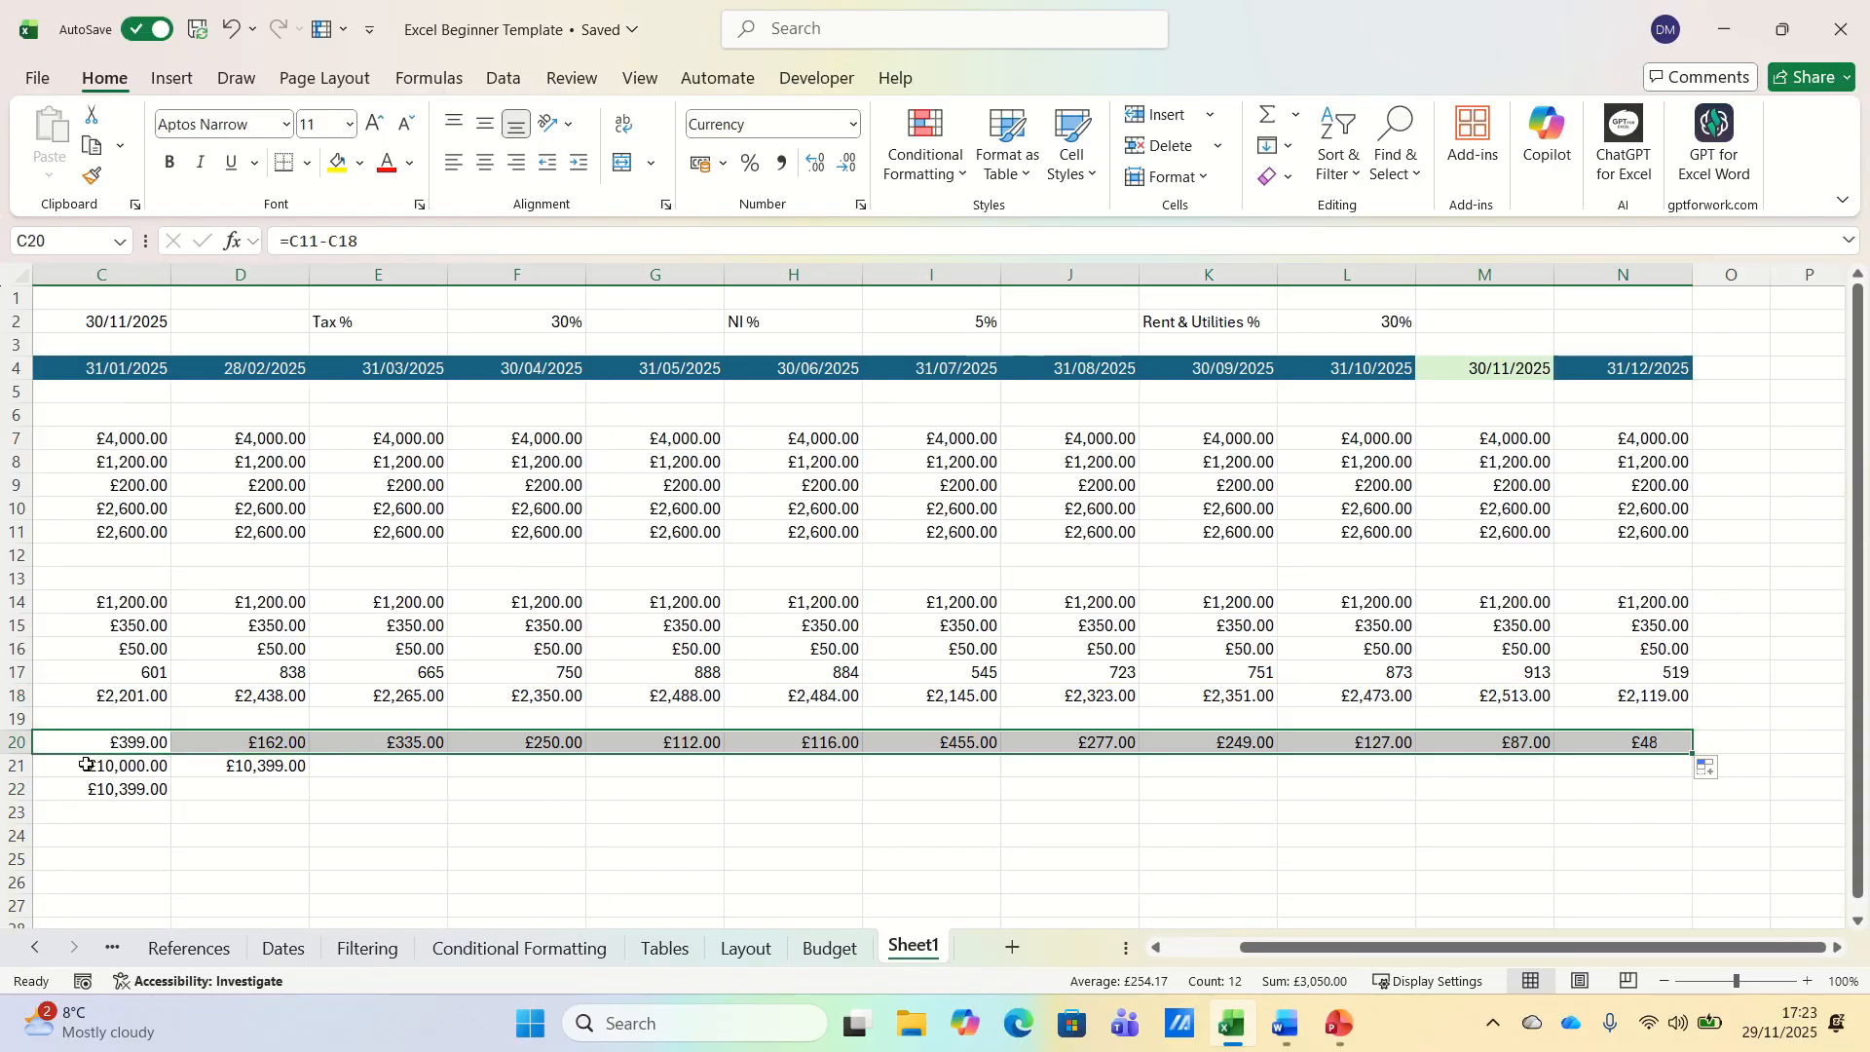
# - Fill the closing balance formula from C22 and the opening balance formula from D21 across to December in column N
pyautogui.click(122, 785)
pyautogui.moveTo(170, 800); pyautogui.dragTo(1676, 787)
pyautogui.click(263, 766)
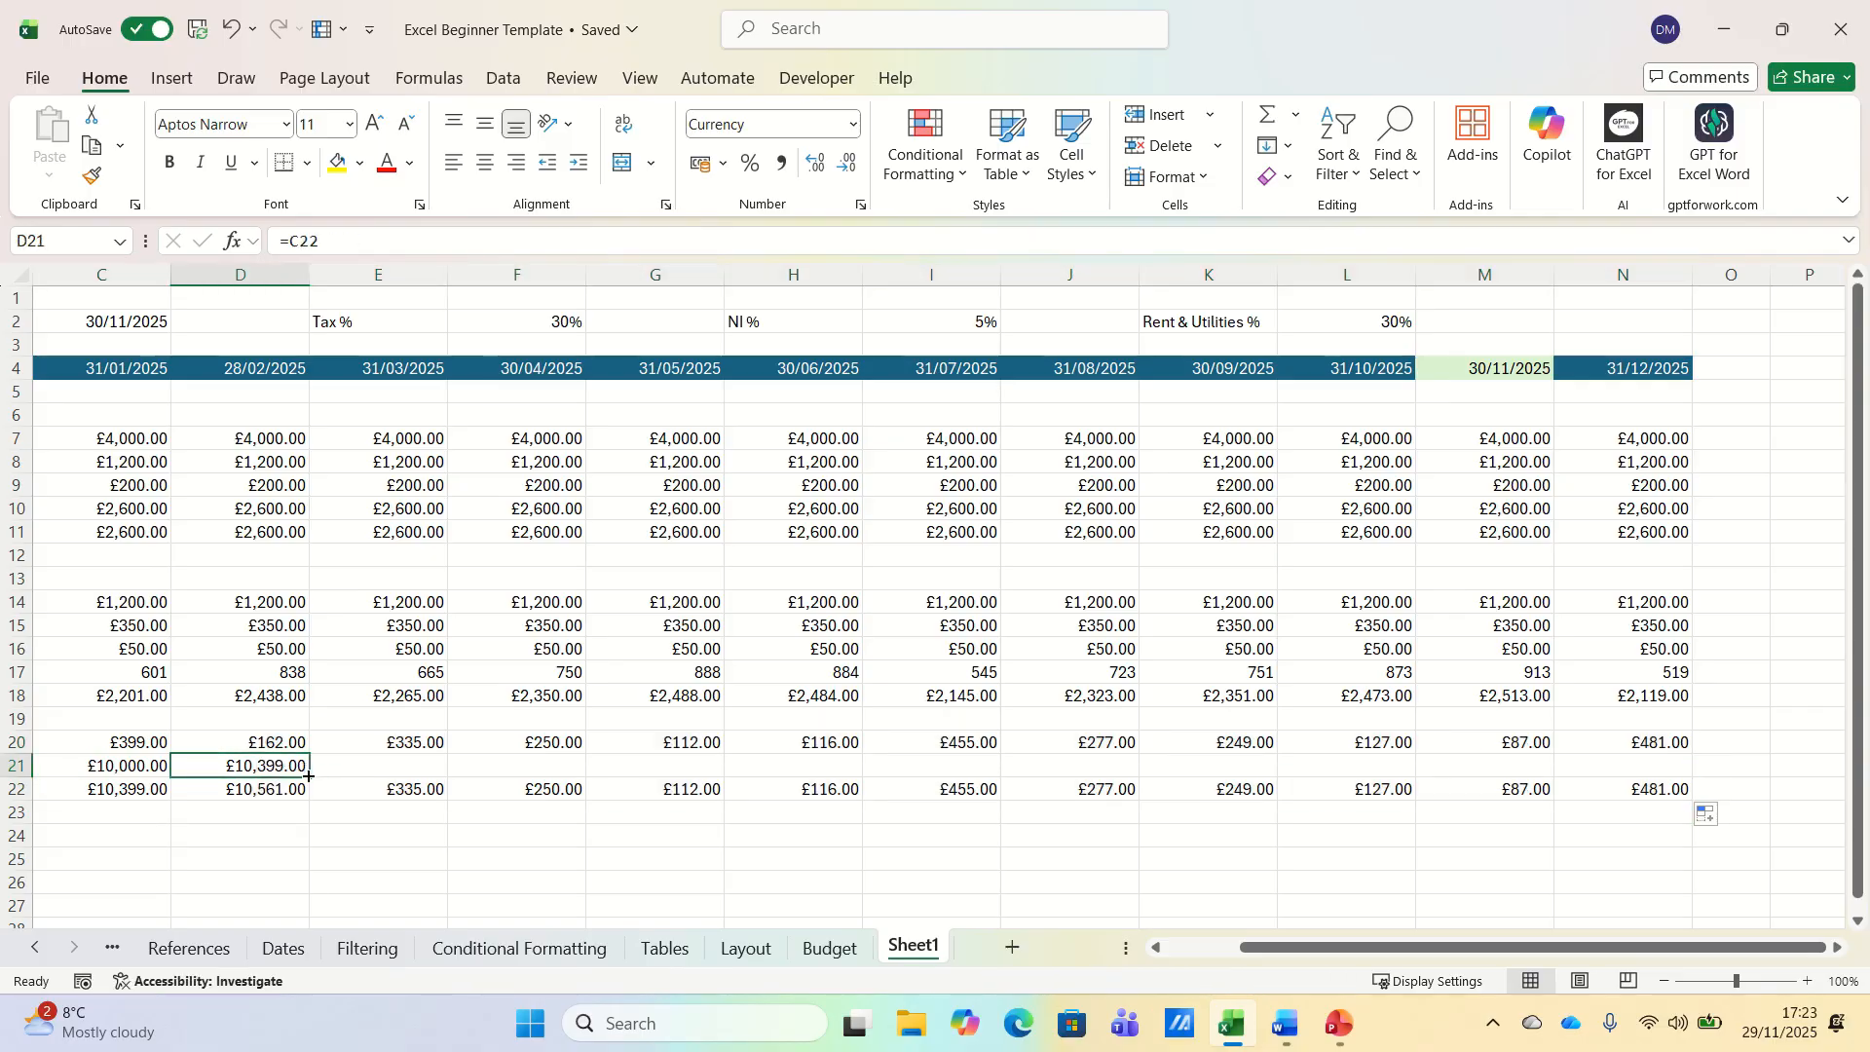
pyautogui.moveTo(309, 777); pyautogui.dragTo(1693, 766)
pyautogui.moveTo(1500, 947); pyautogui.dragTo(1060, 952)
# - Bold the Income, Total Income, Expenses, Total Expenses, Net Income, Opening Balance and Closing Balance rows
pyautogui.click(168, 368)
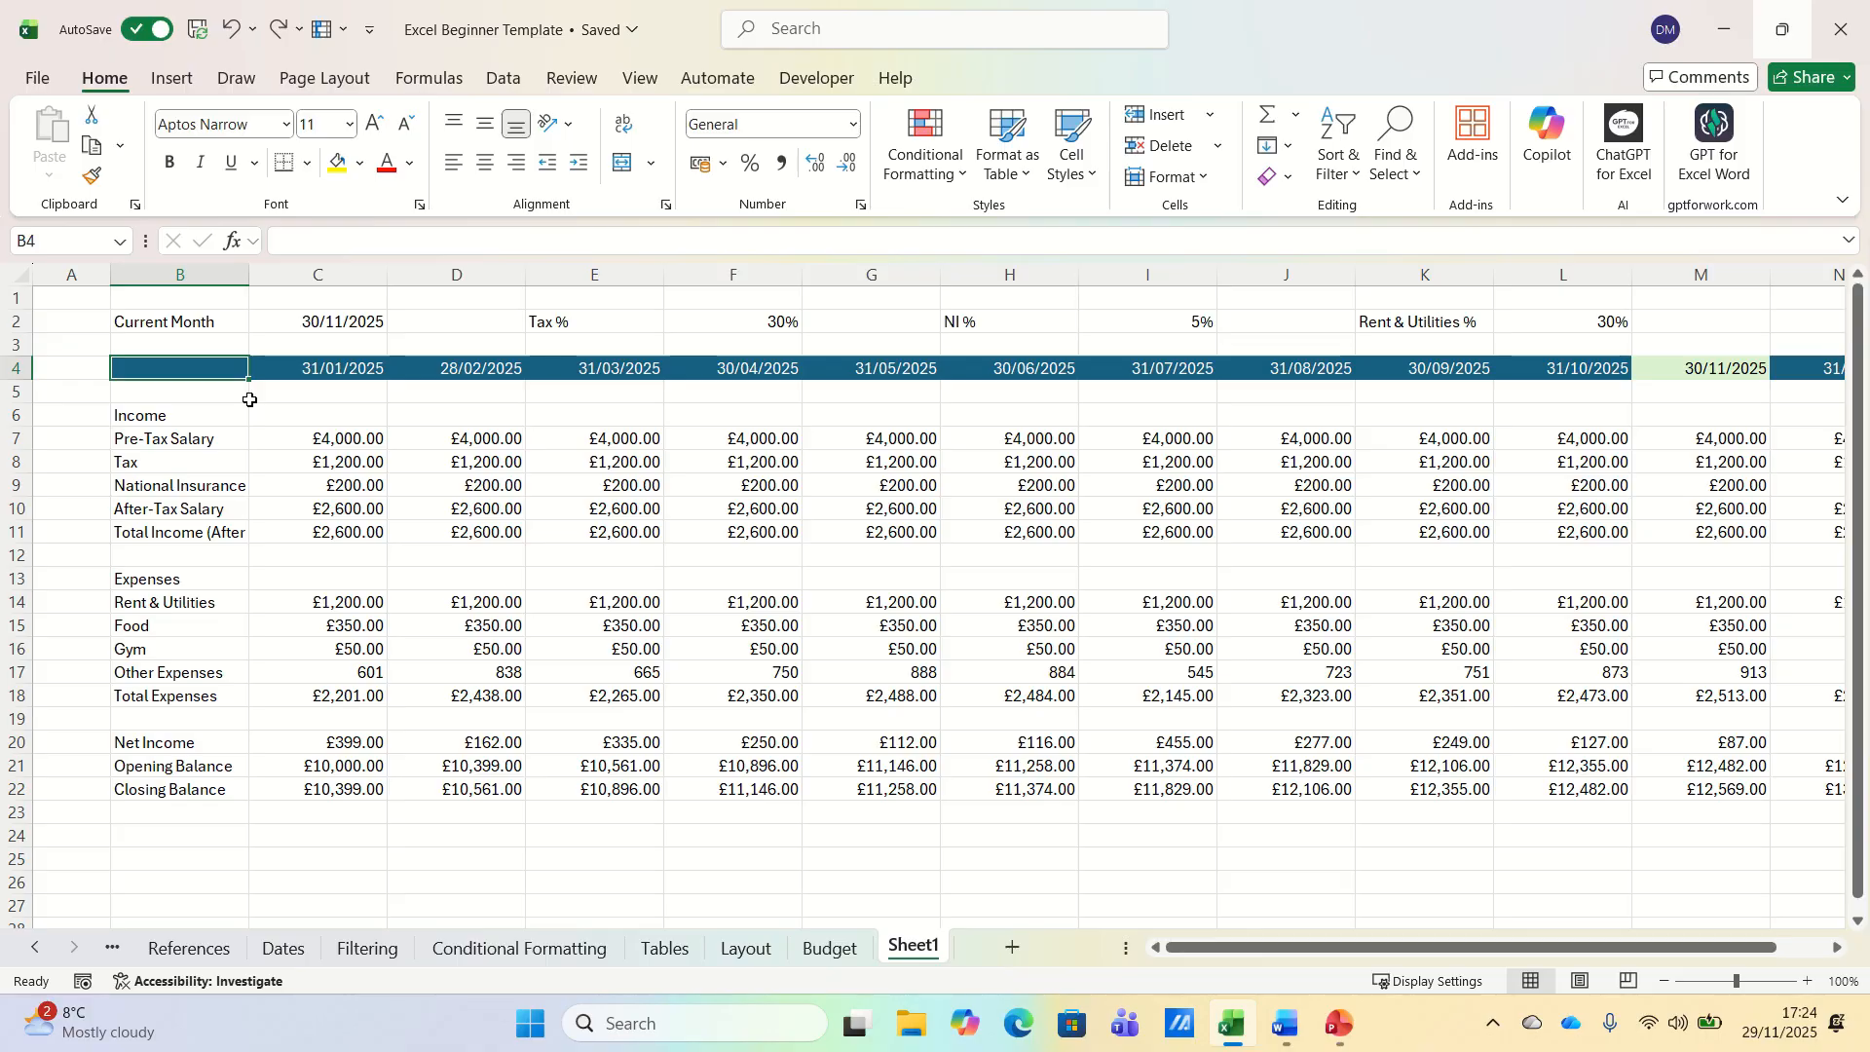
pyautogui.click(18, 416)
pyautogui.click(18, 532)
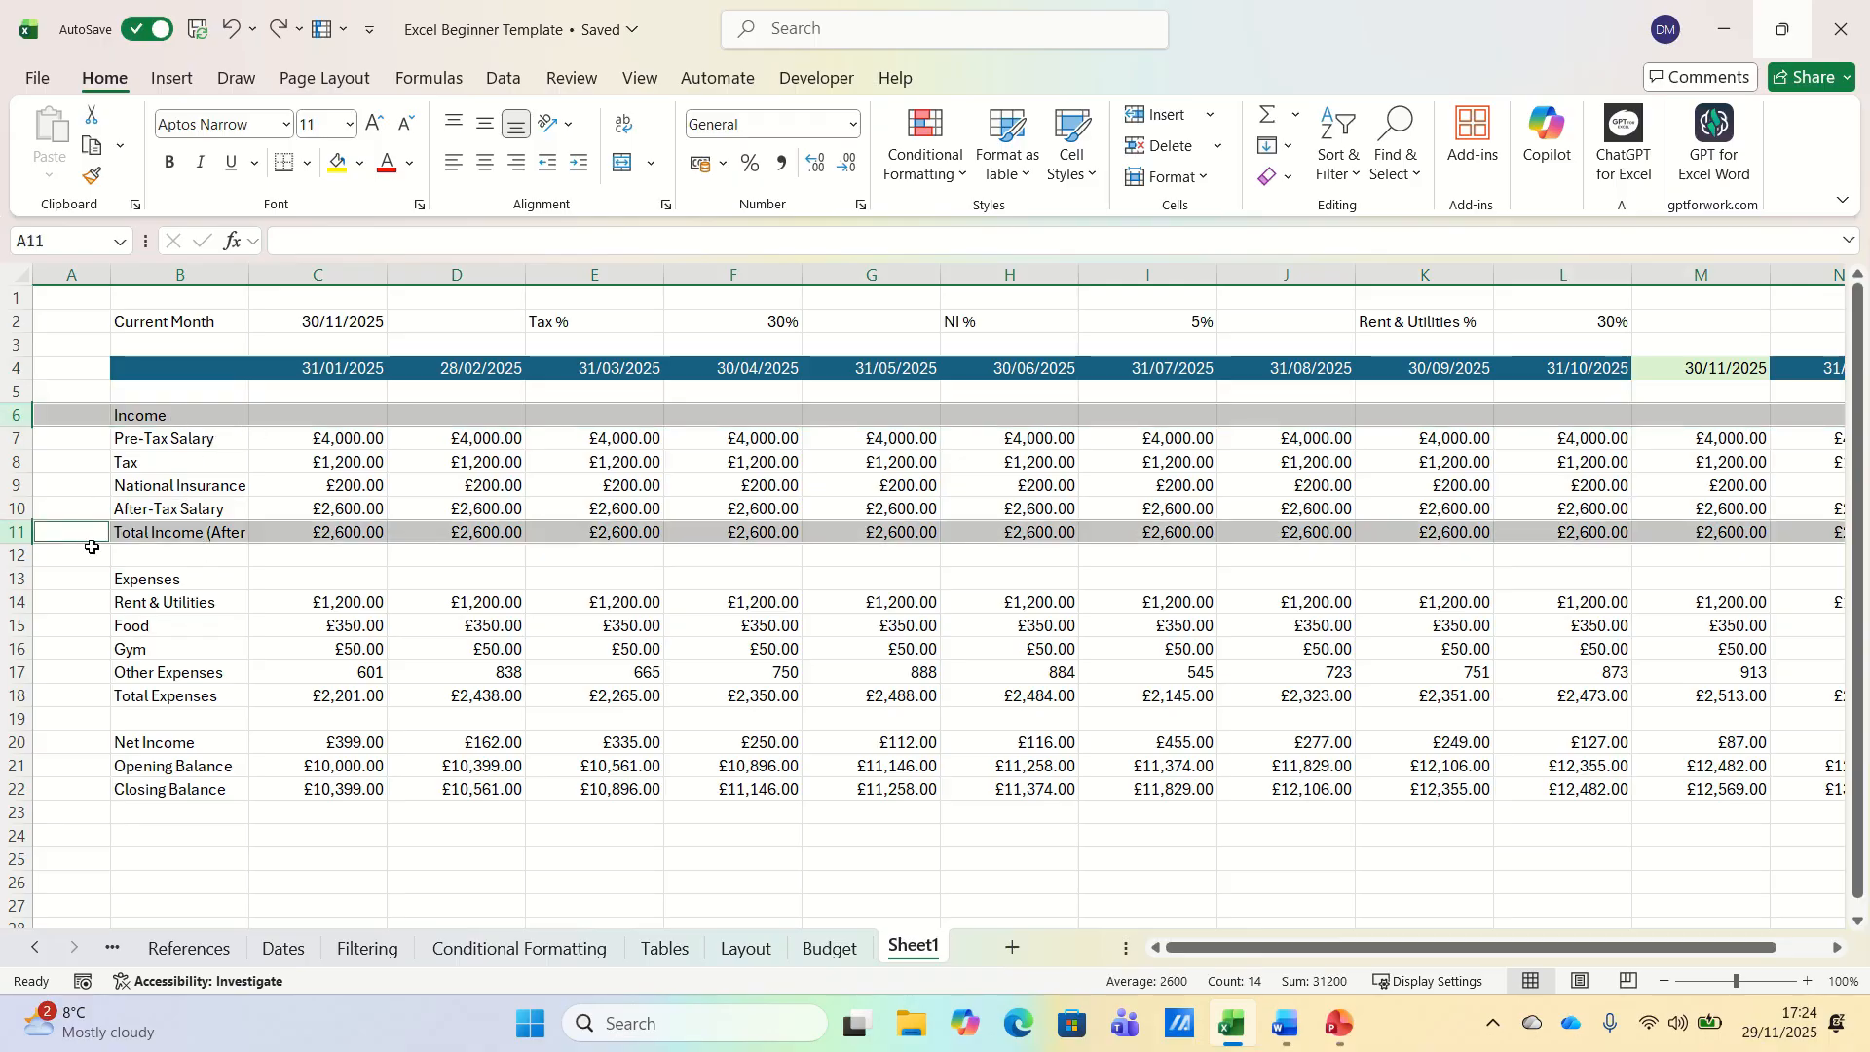
pyautogui.keyDown('ctrl'); pyautogui.click(18, 579); pyautogui.keyUp('ctrl')
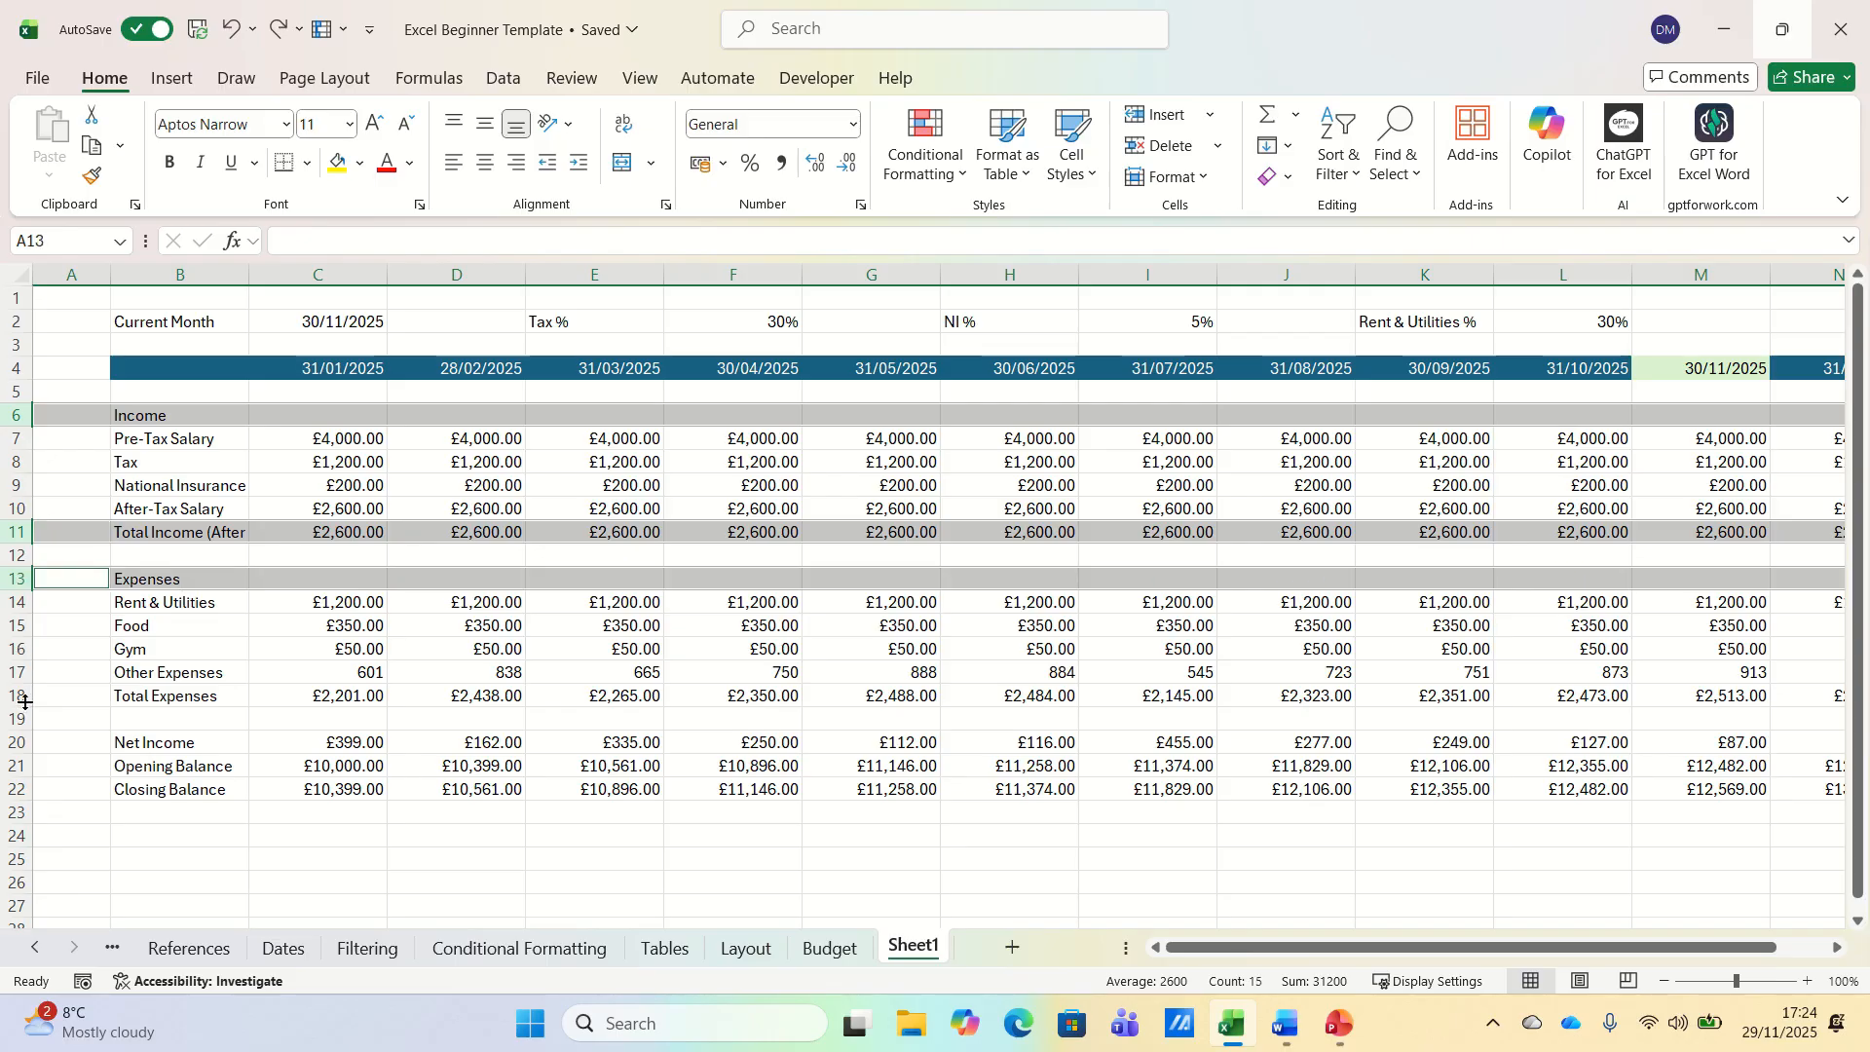
pyautogui.keyDown('ctrl'); pyautogui.click(17, 695); pyautogui.keyUp('ctrl')
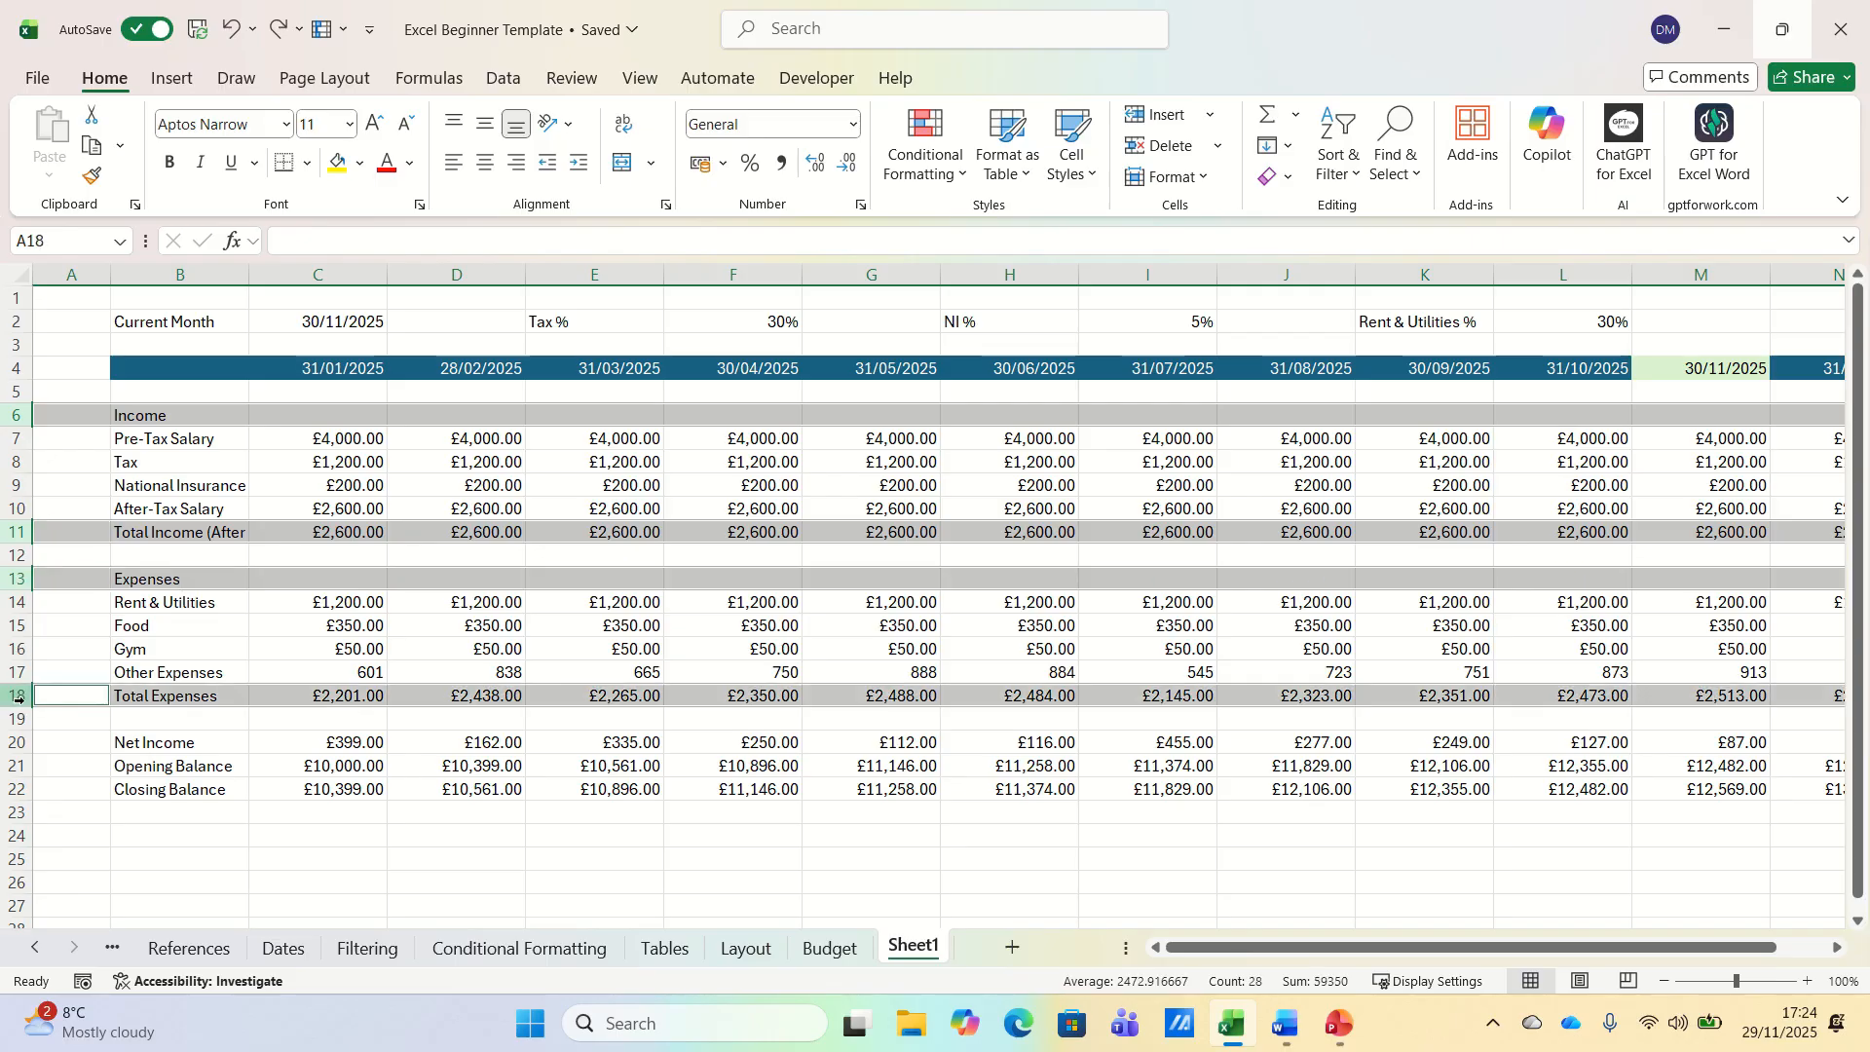
pyautogui.moveTo(17, 743); pyautogui.dragTo(17, 789)
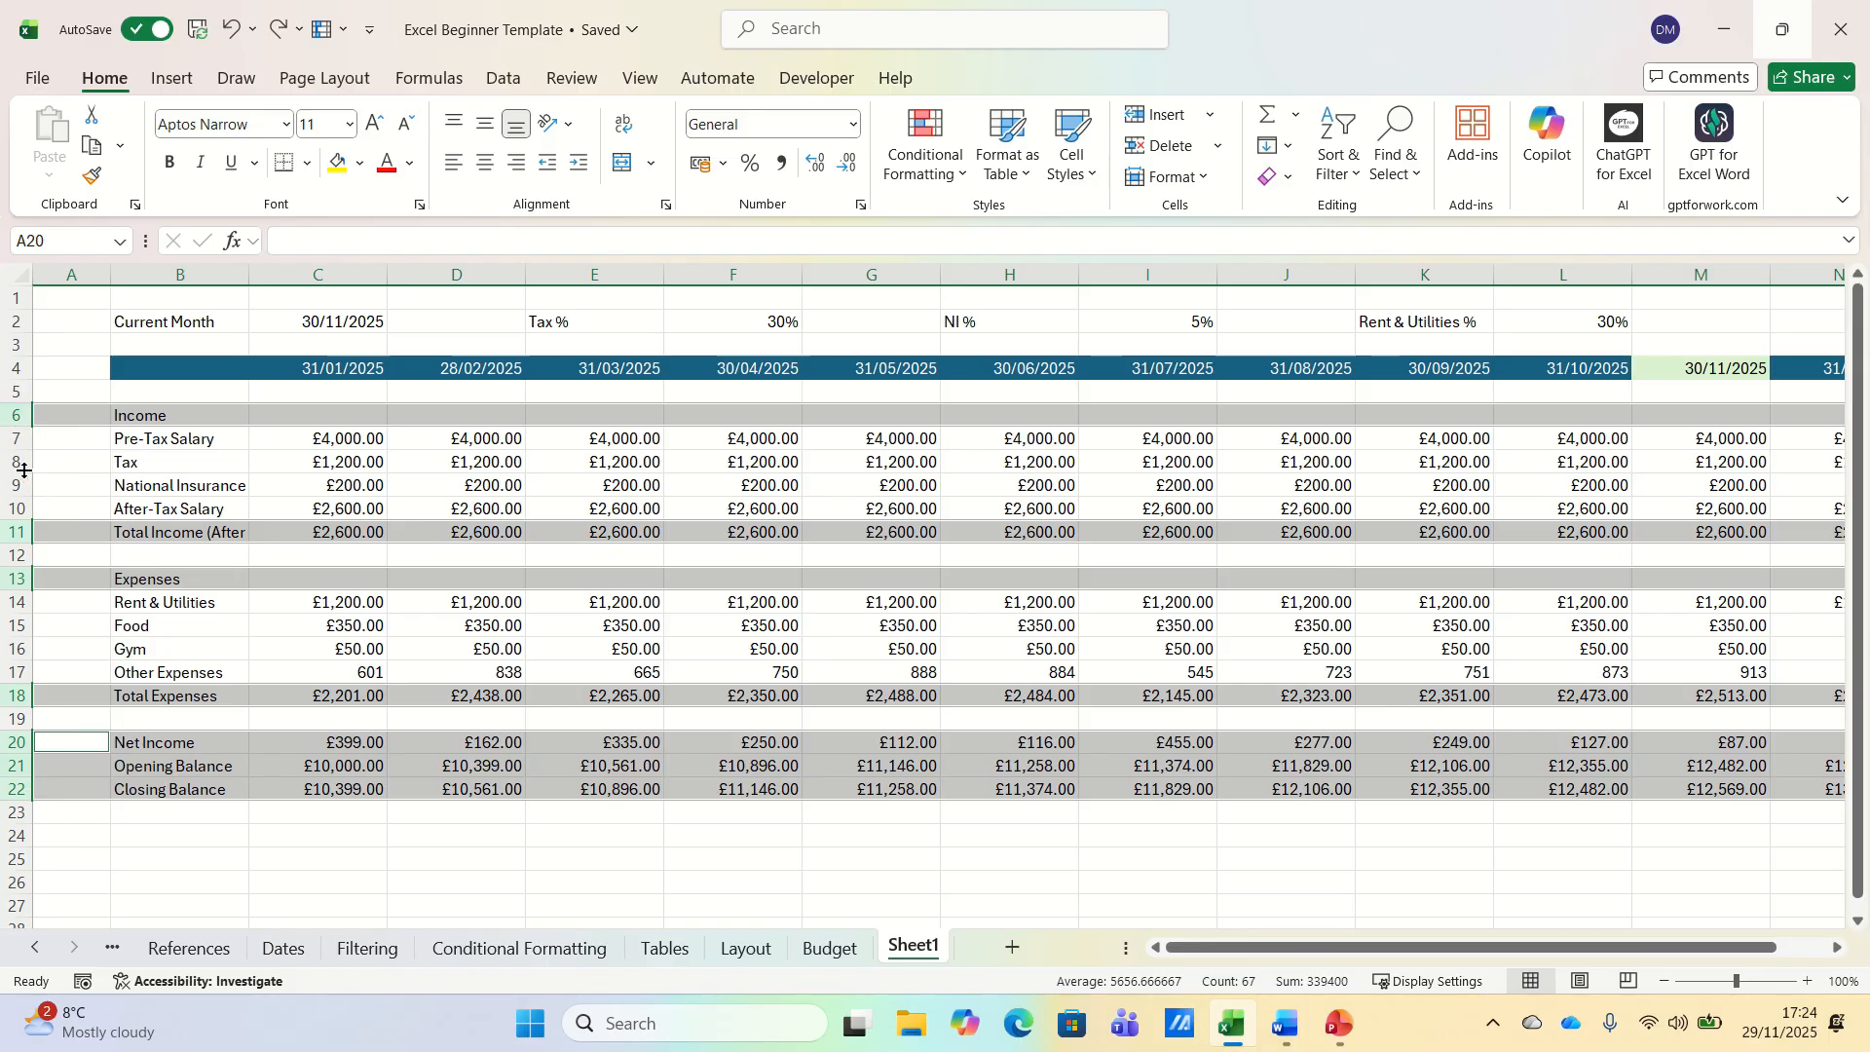
pyautogui.click(170, 165)
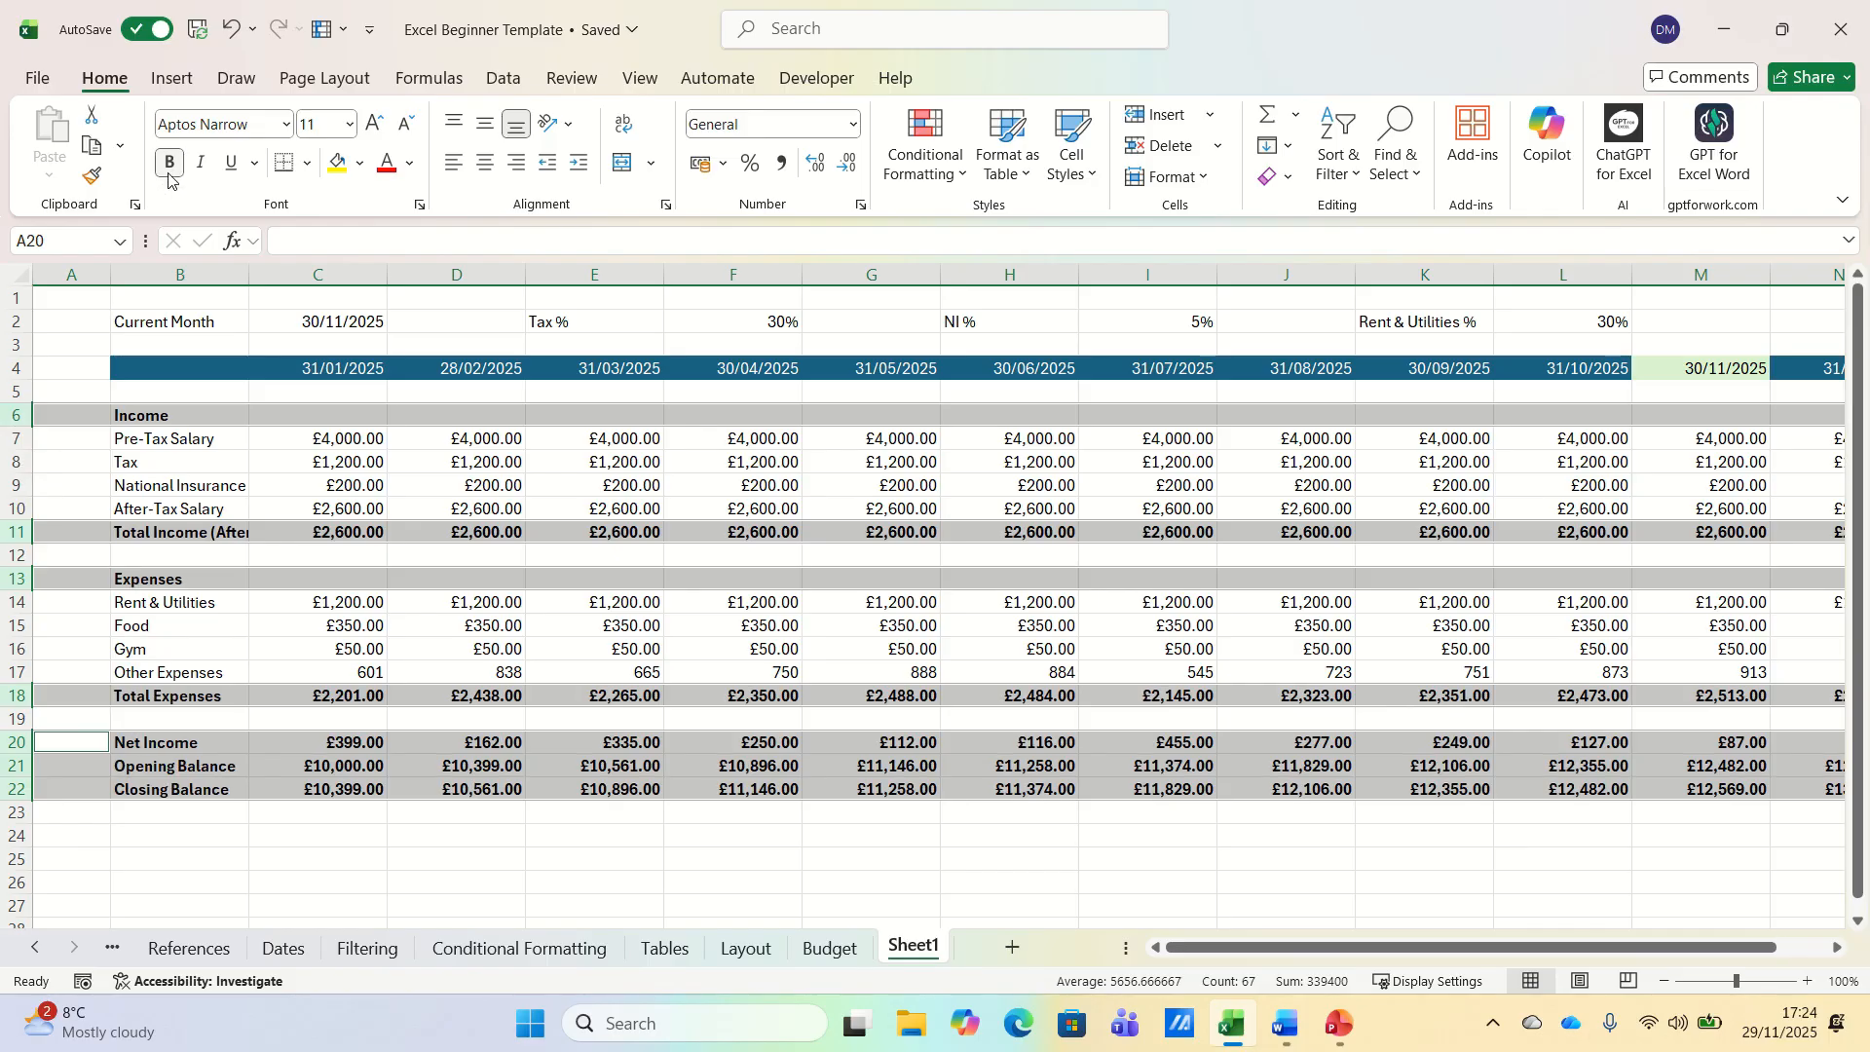
pyautogui.click(171, 417)
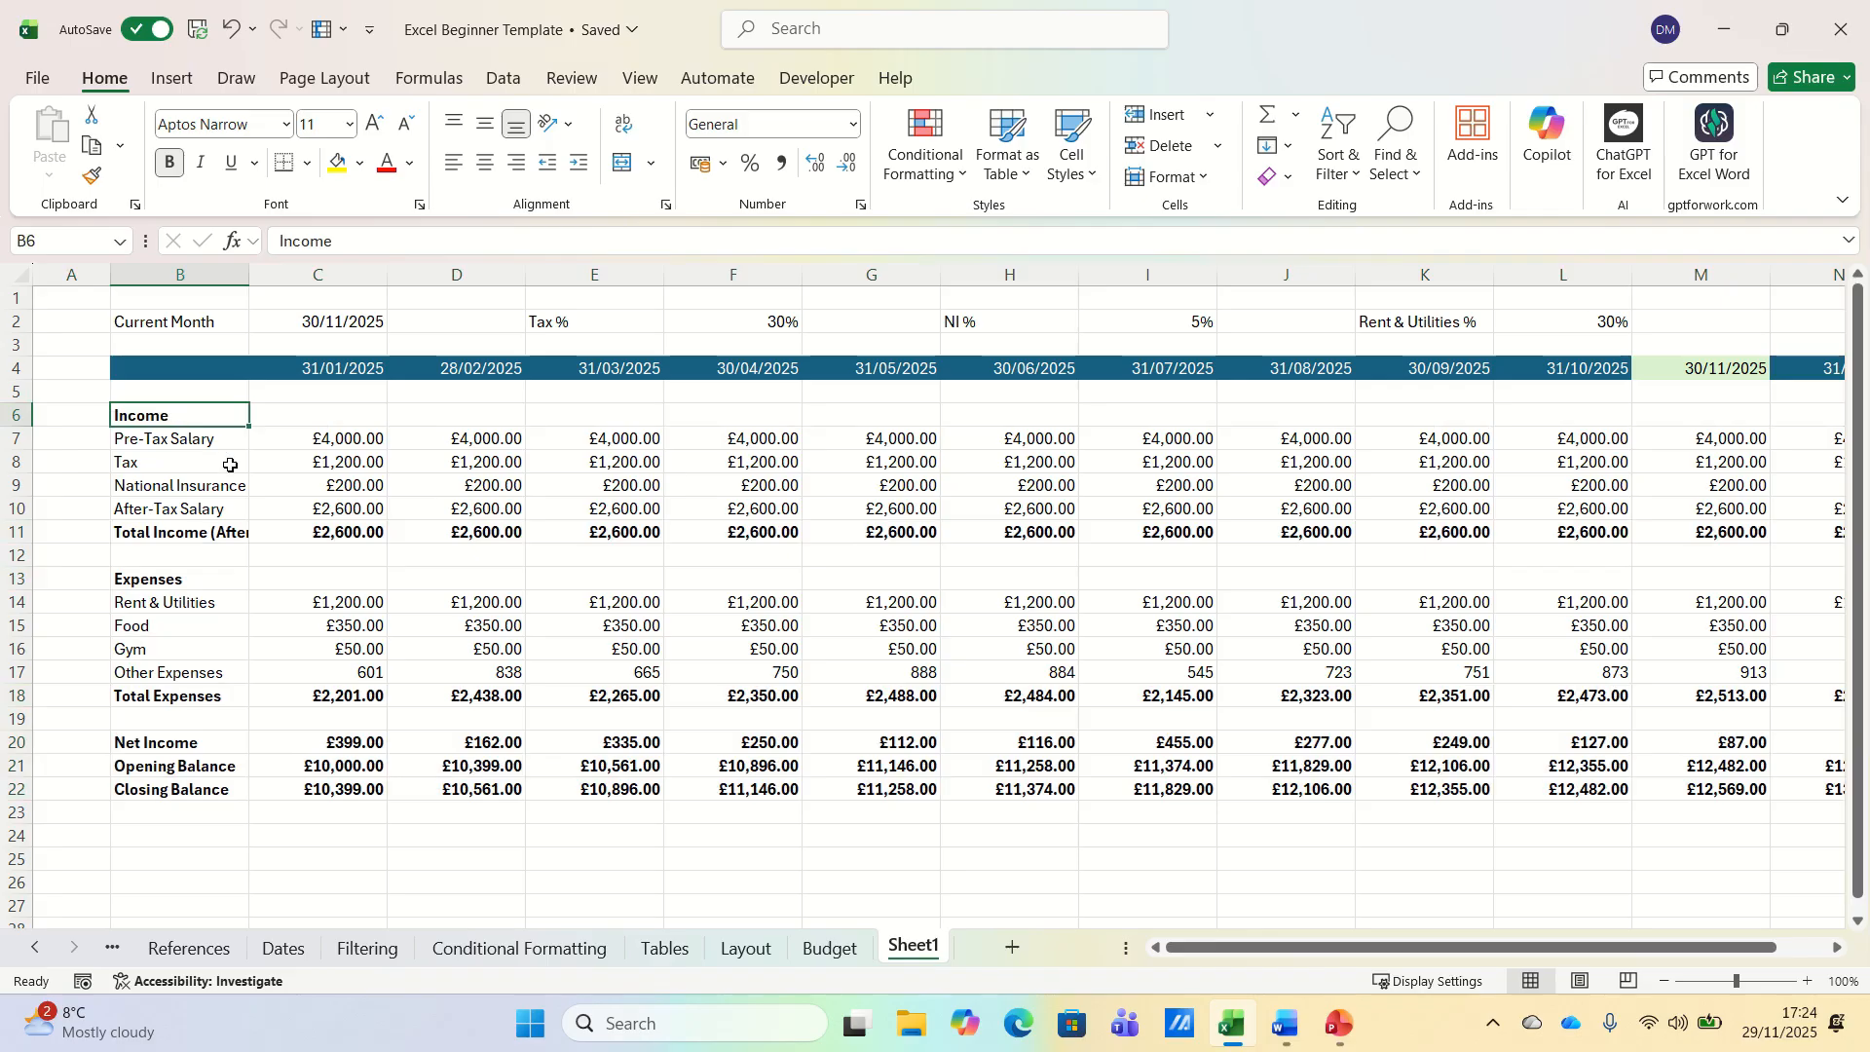
# - Add a bottom border beneath the After-Tax Salary row from B10 to N10
pyautogui.click(171, 511)
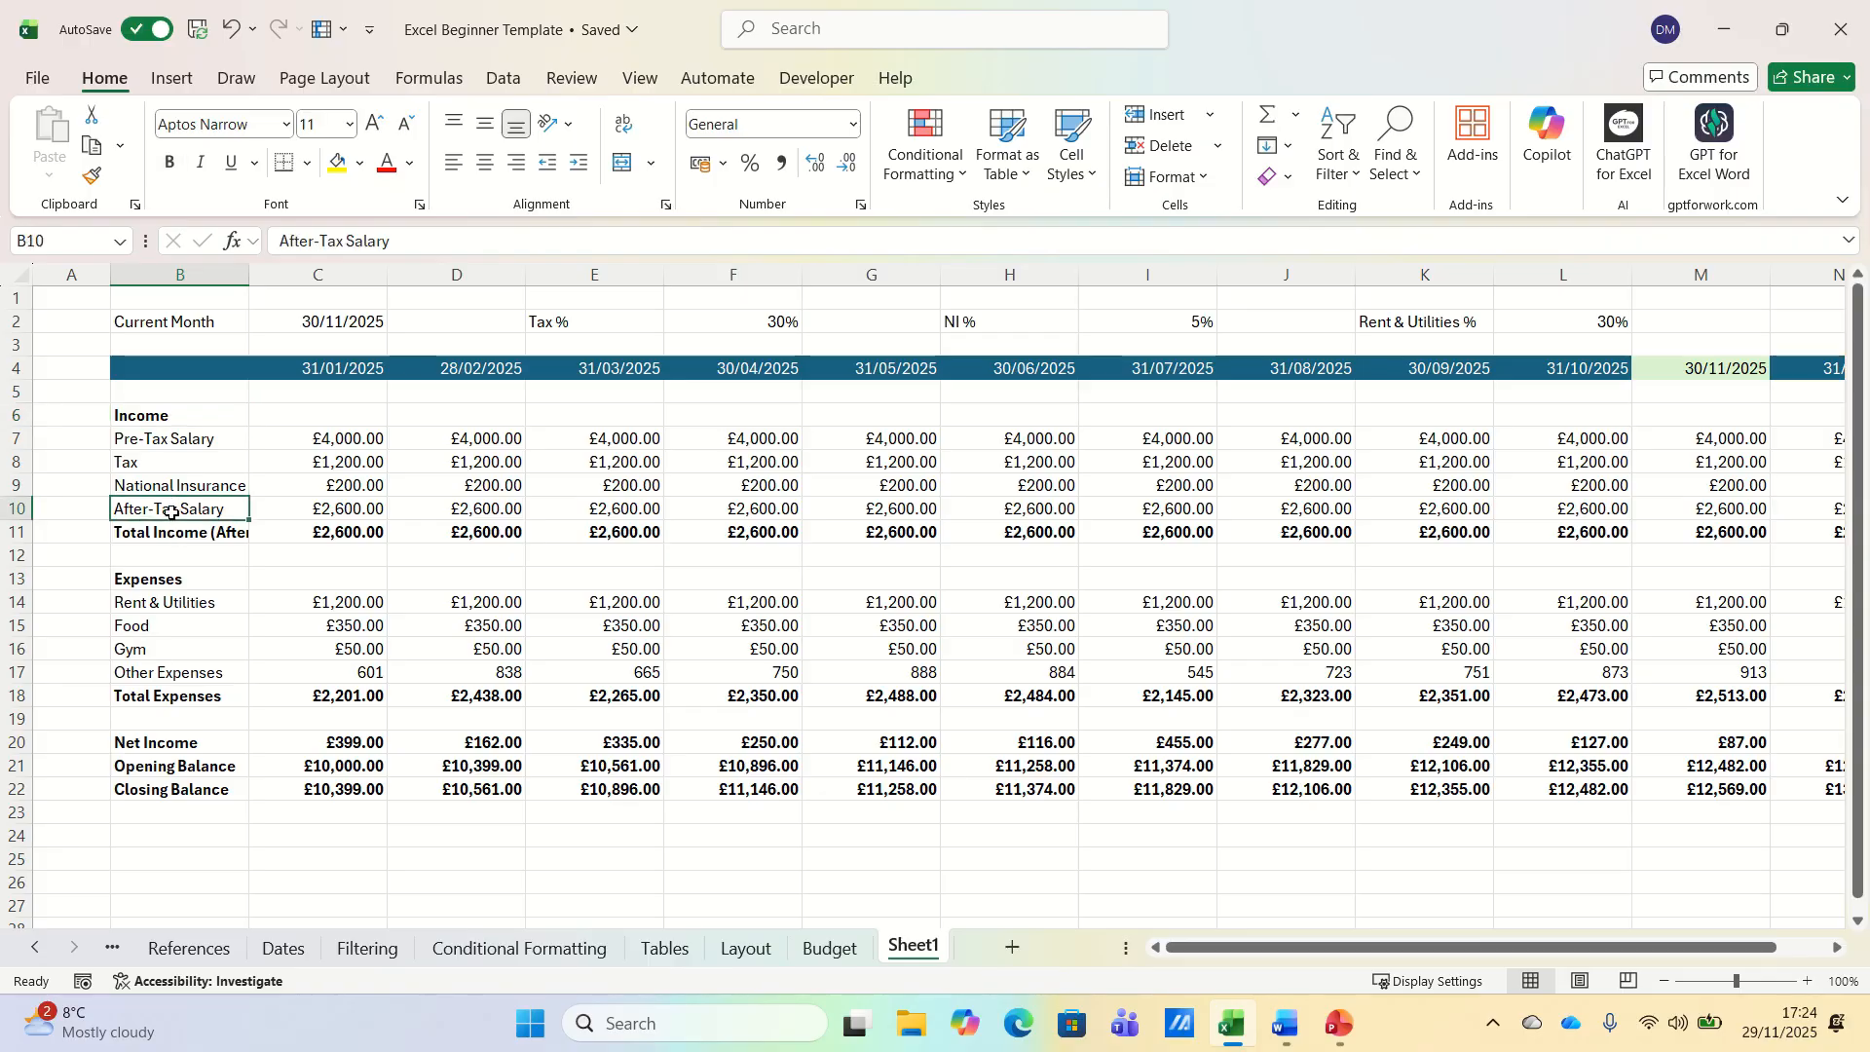
pyautogui.hotkey('ctrl', 'shift', 'Right')
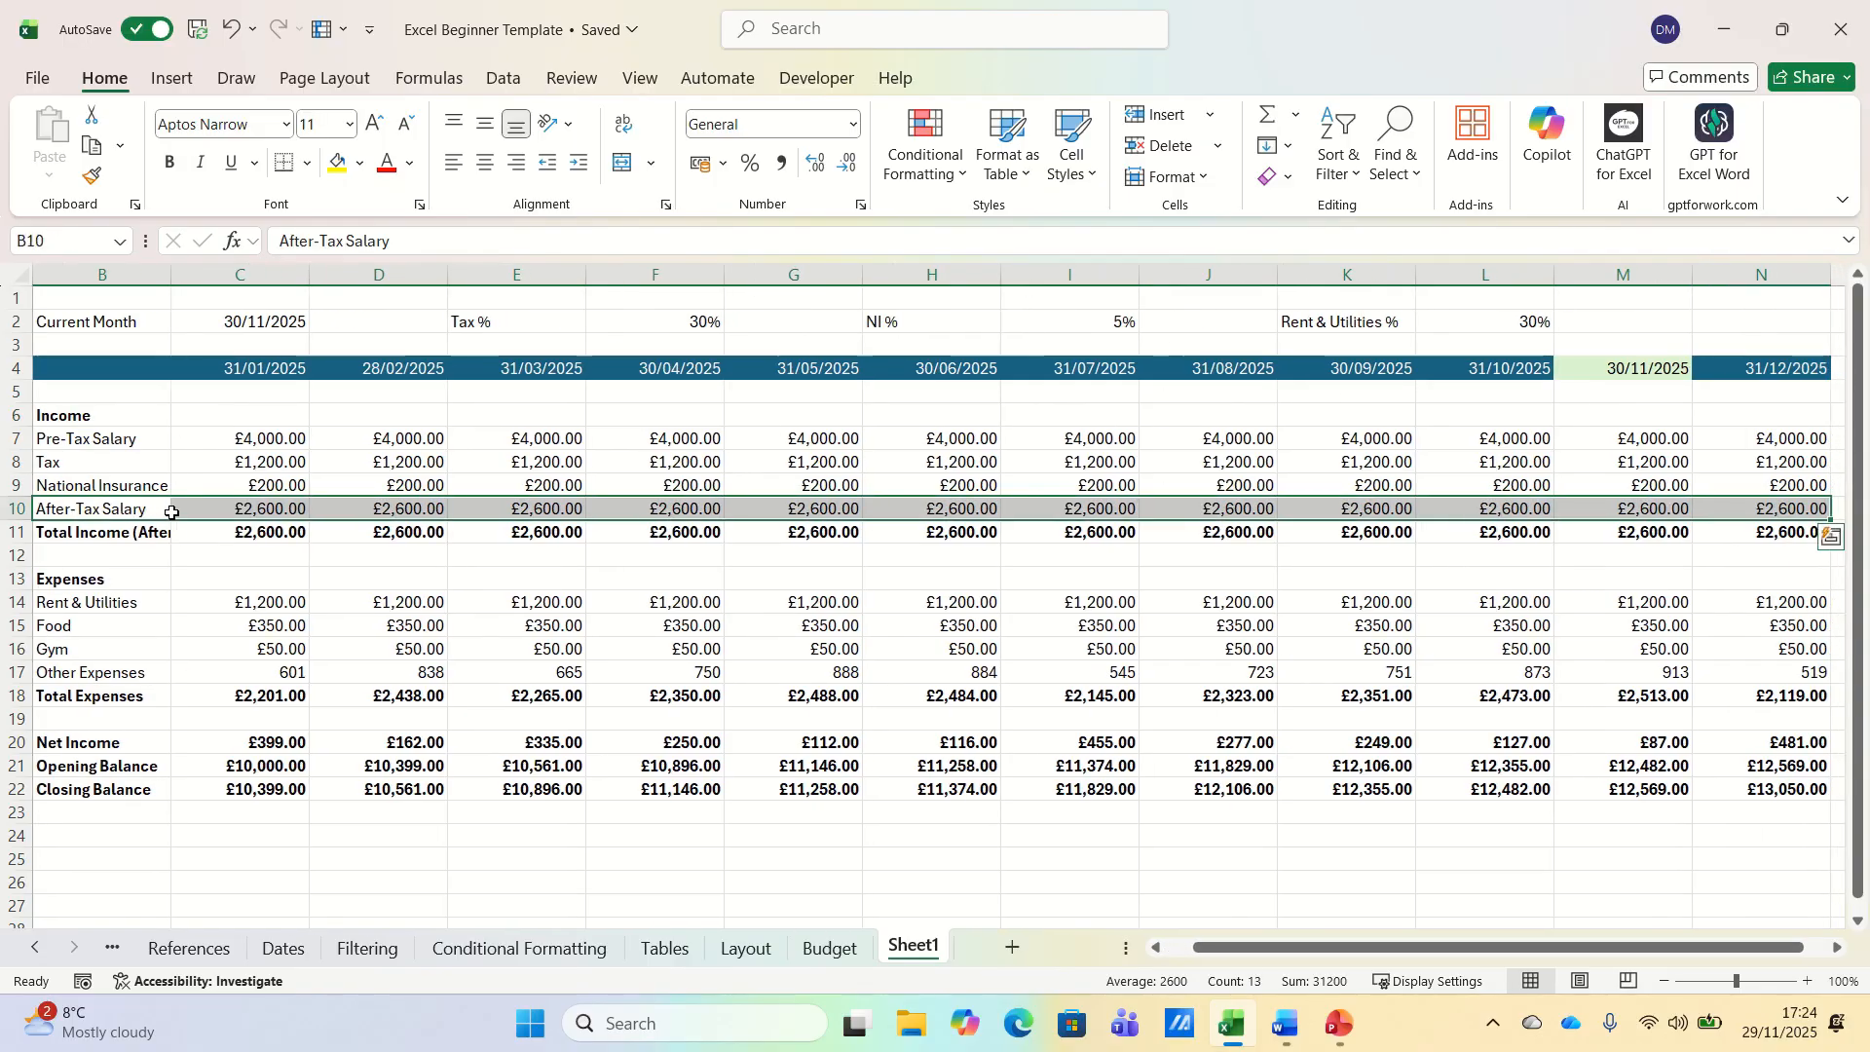
pyautogui.click(308, 164)
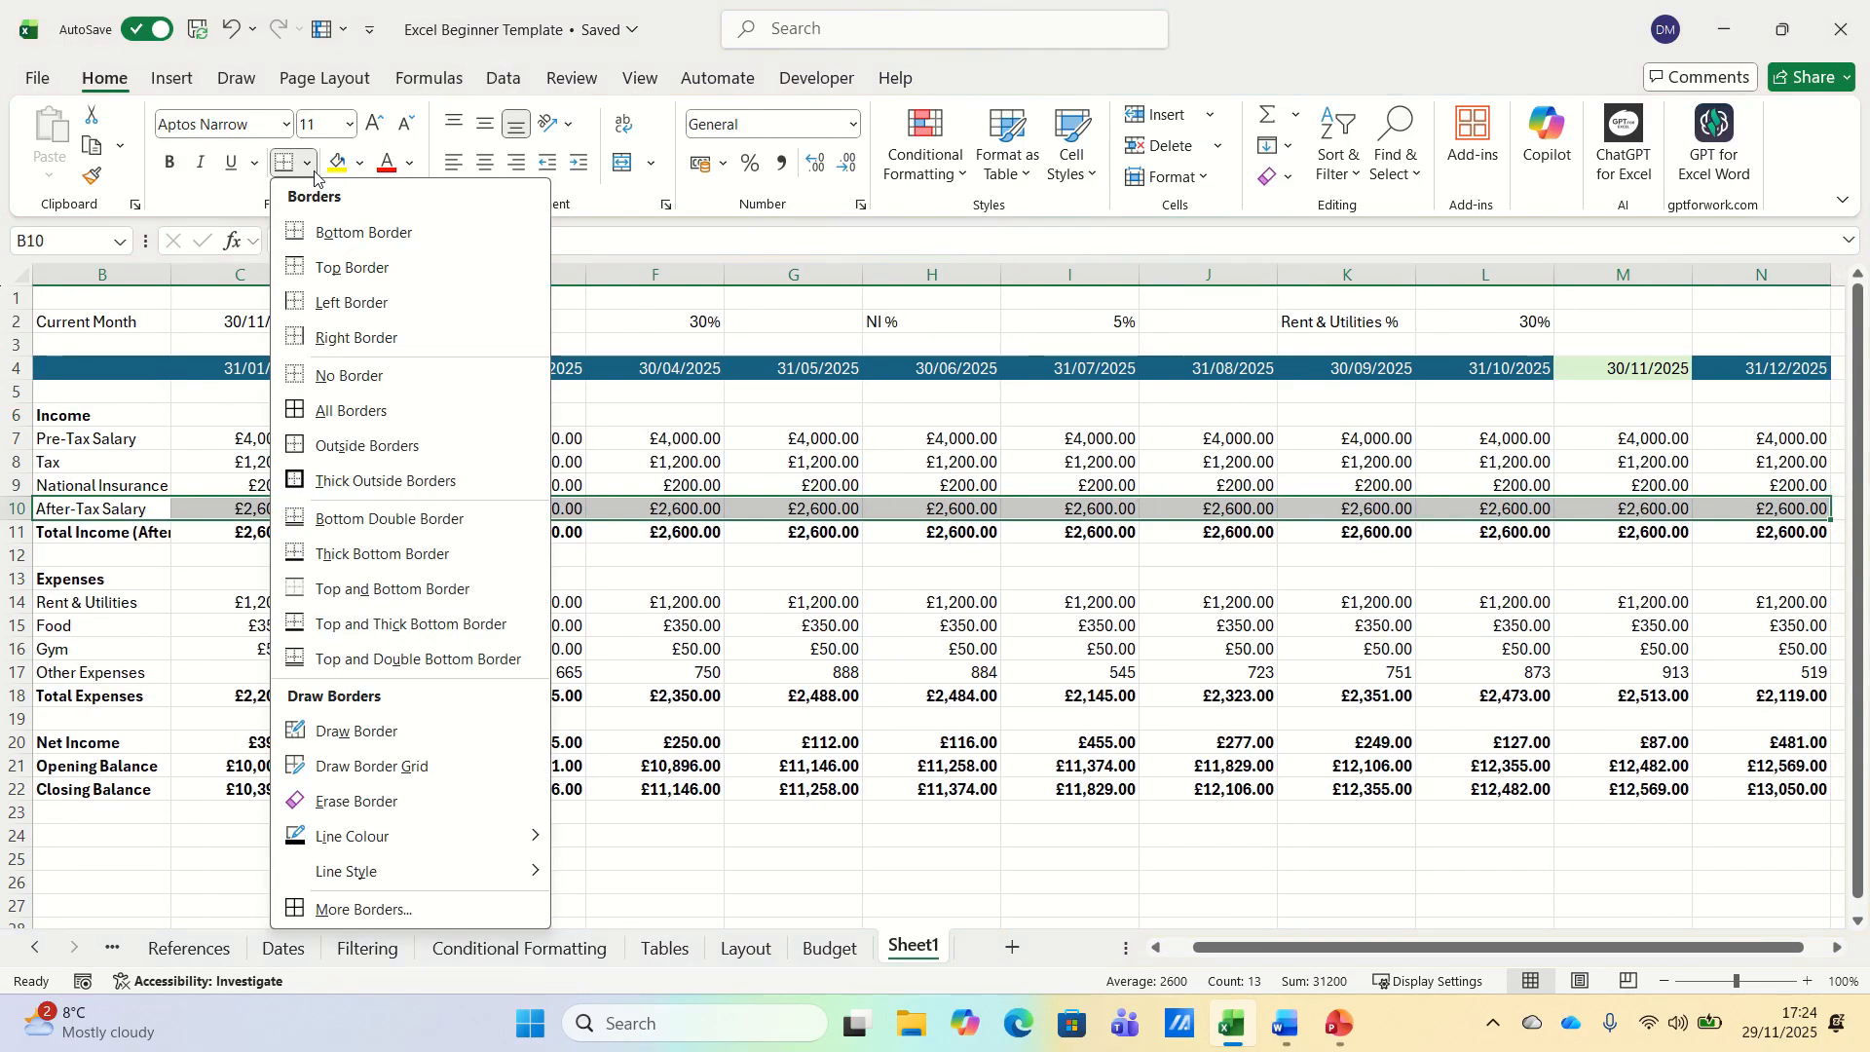
pyautogui.click(354, 249)
pyautogui.press('Home')
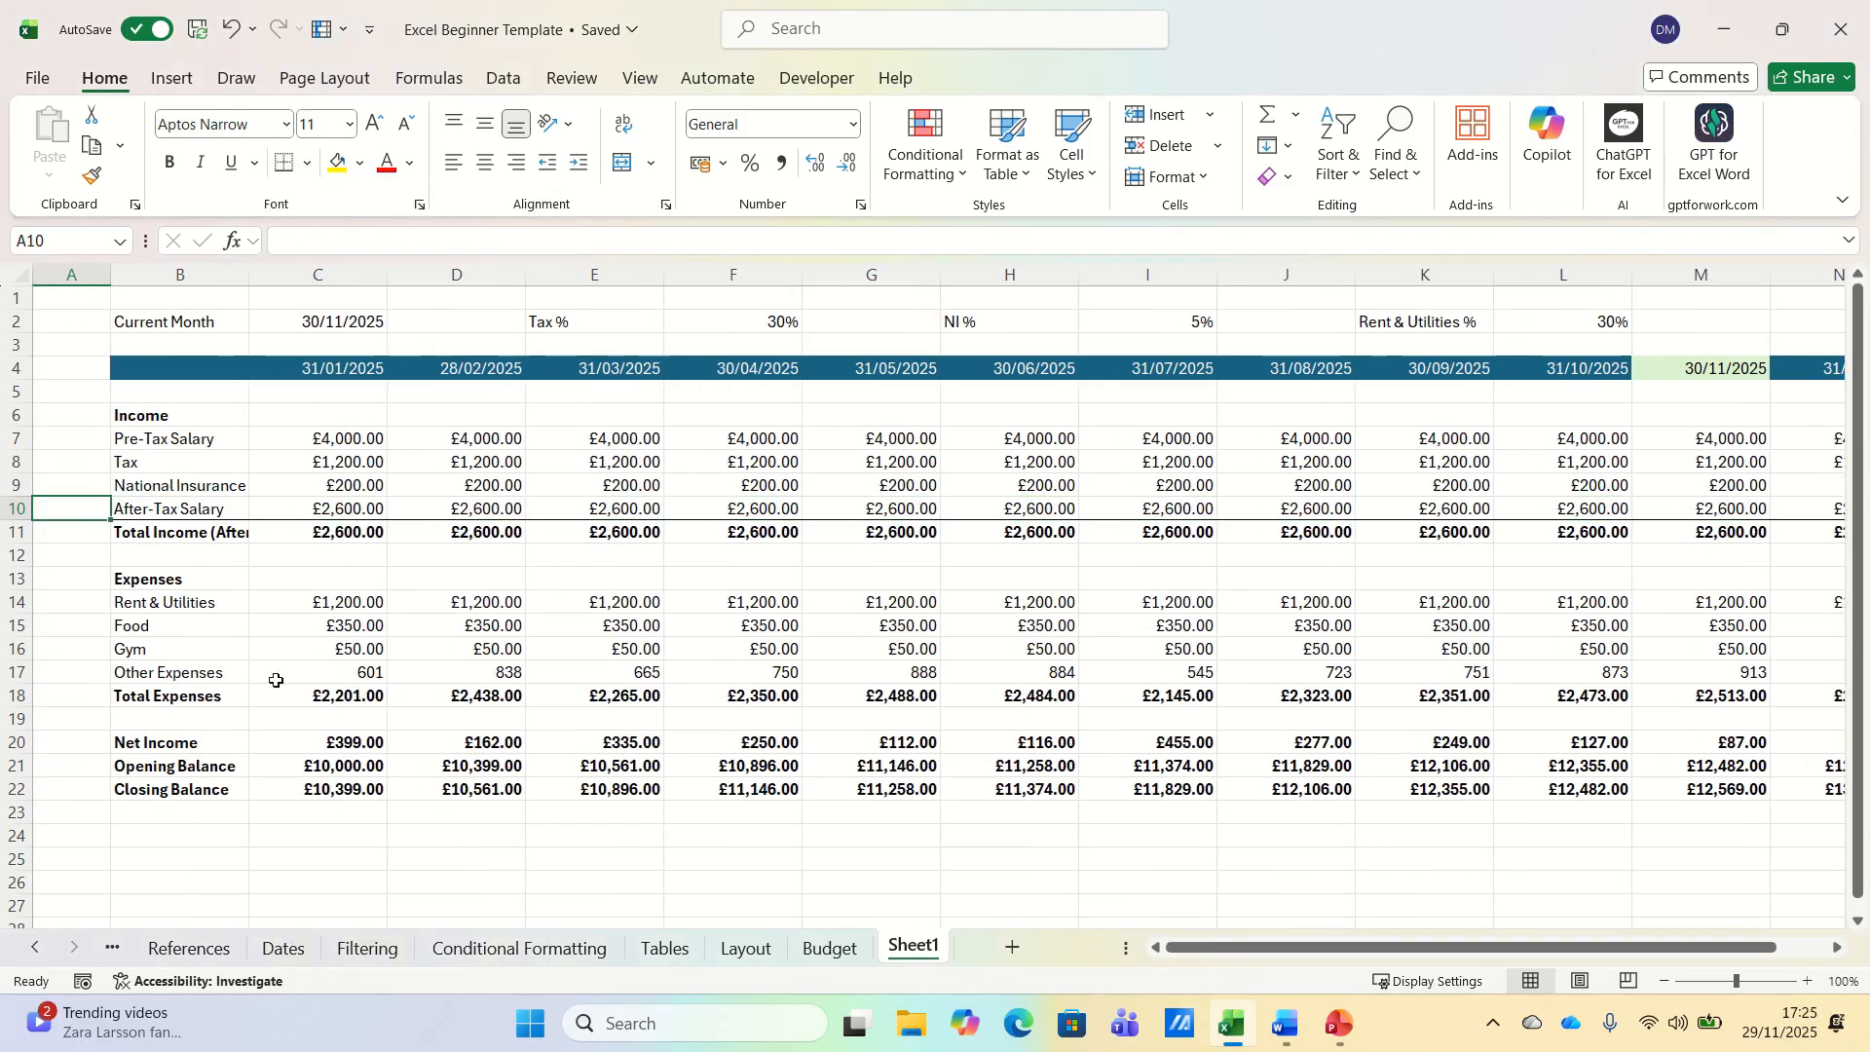
# - Add a bottom border beneath the Other Expenses row from B17 to N17
pyautogui.click(180, 669)
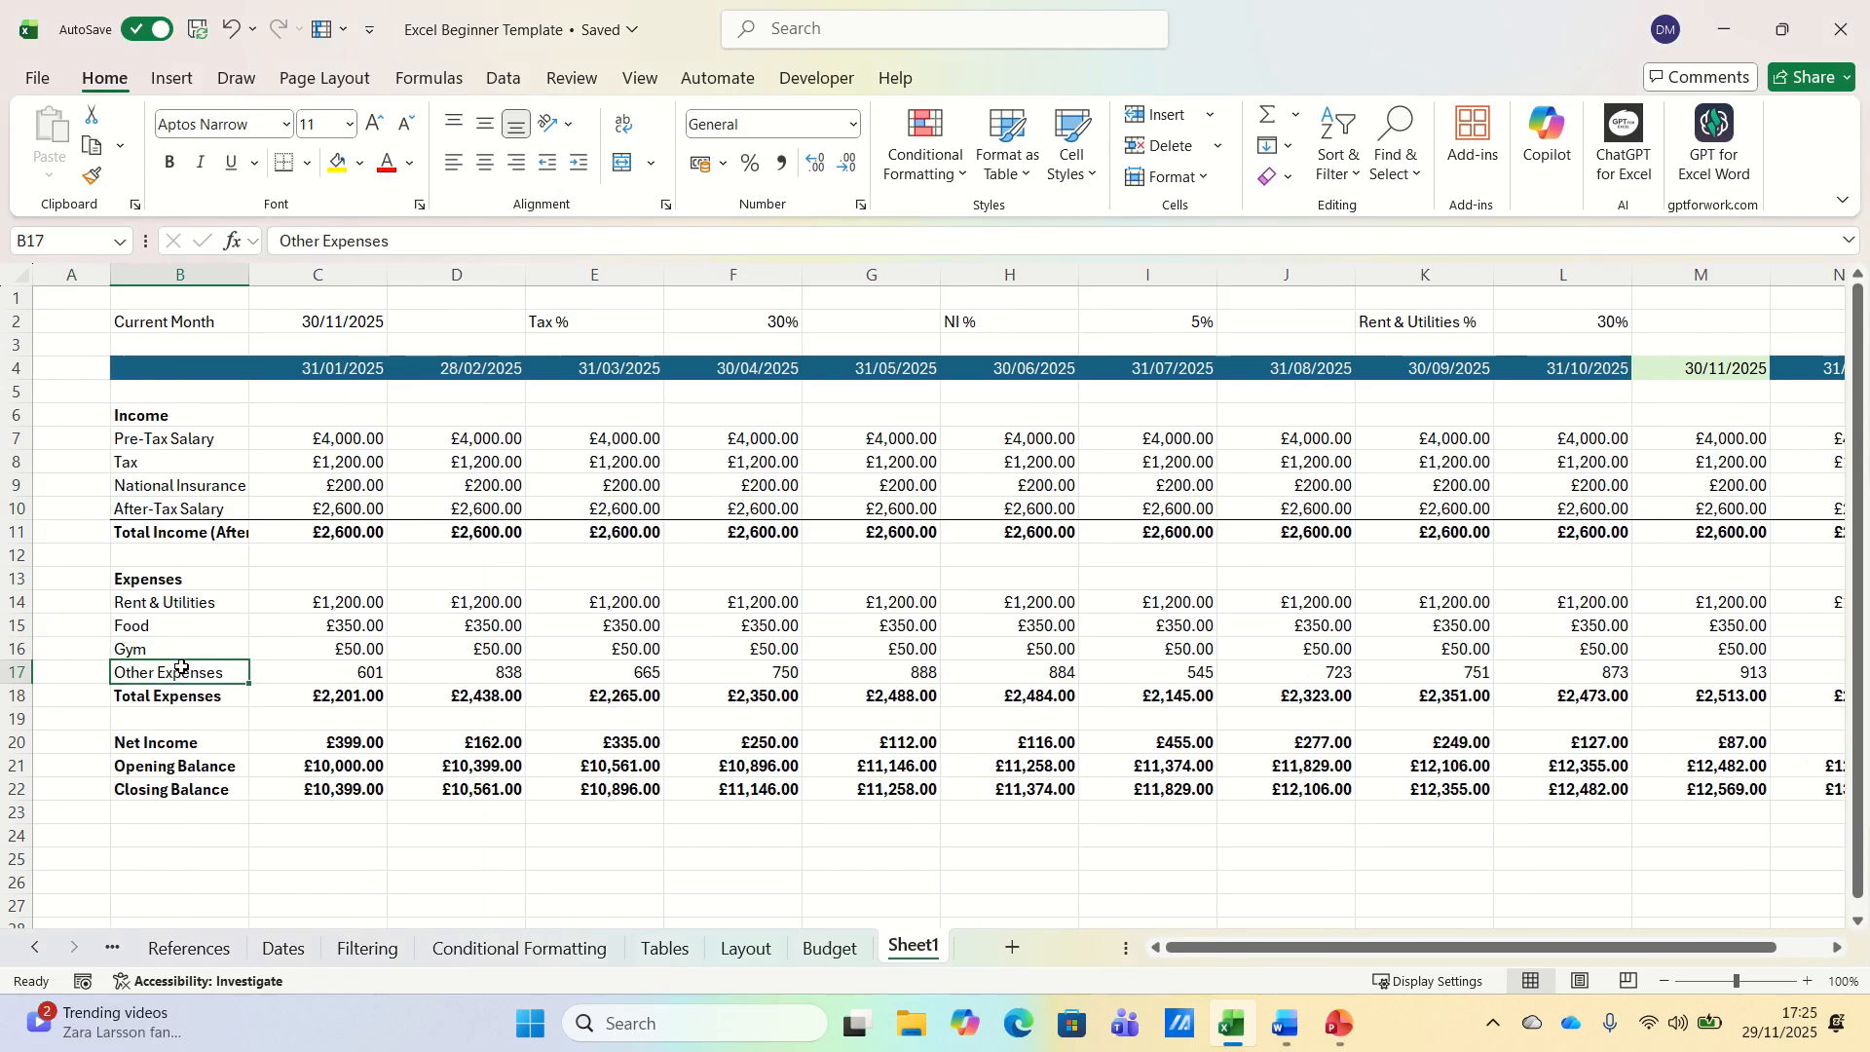
pyautogui.hotkey('ctrl', 'shift', 'Right')
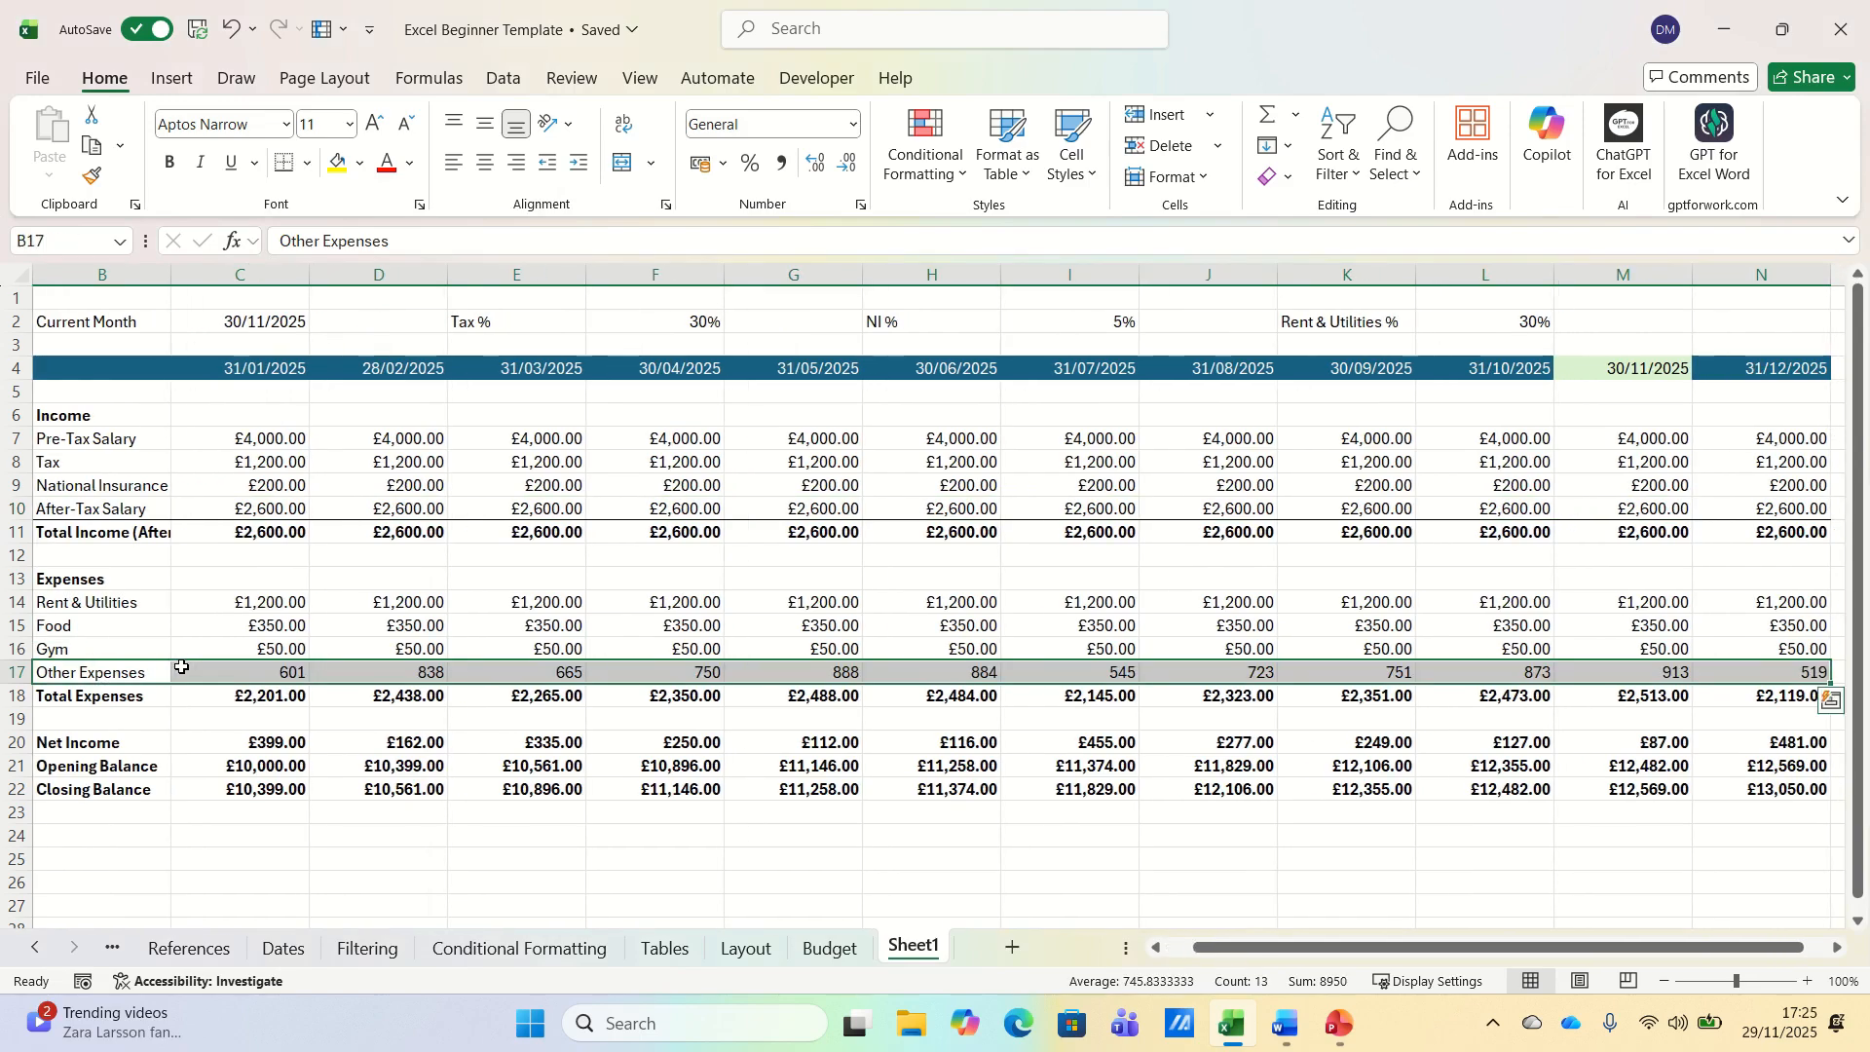
pyautogui.press('alt')
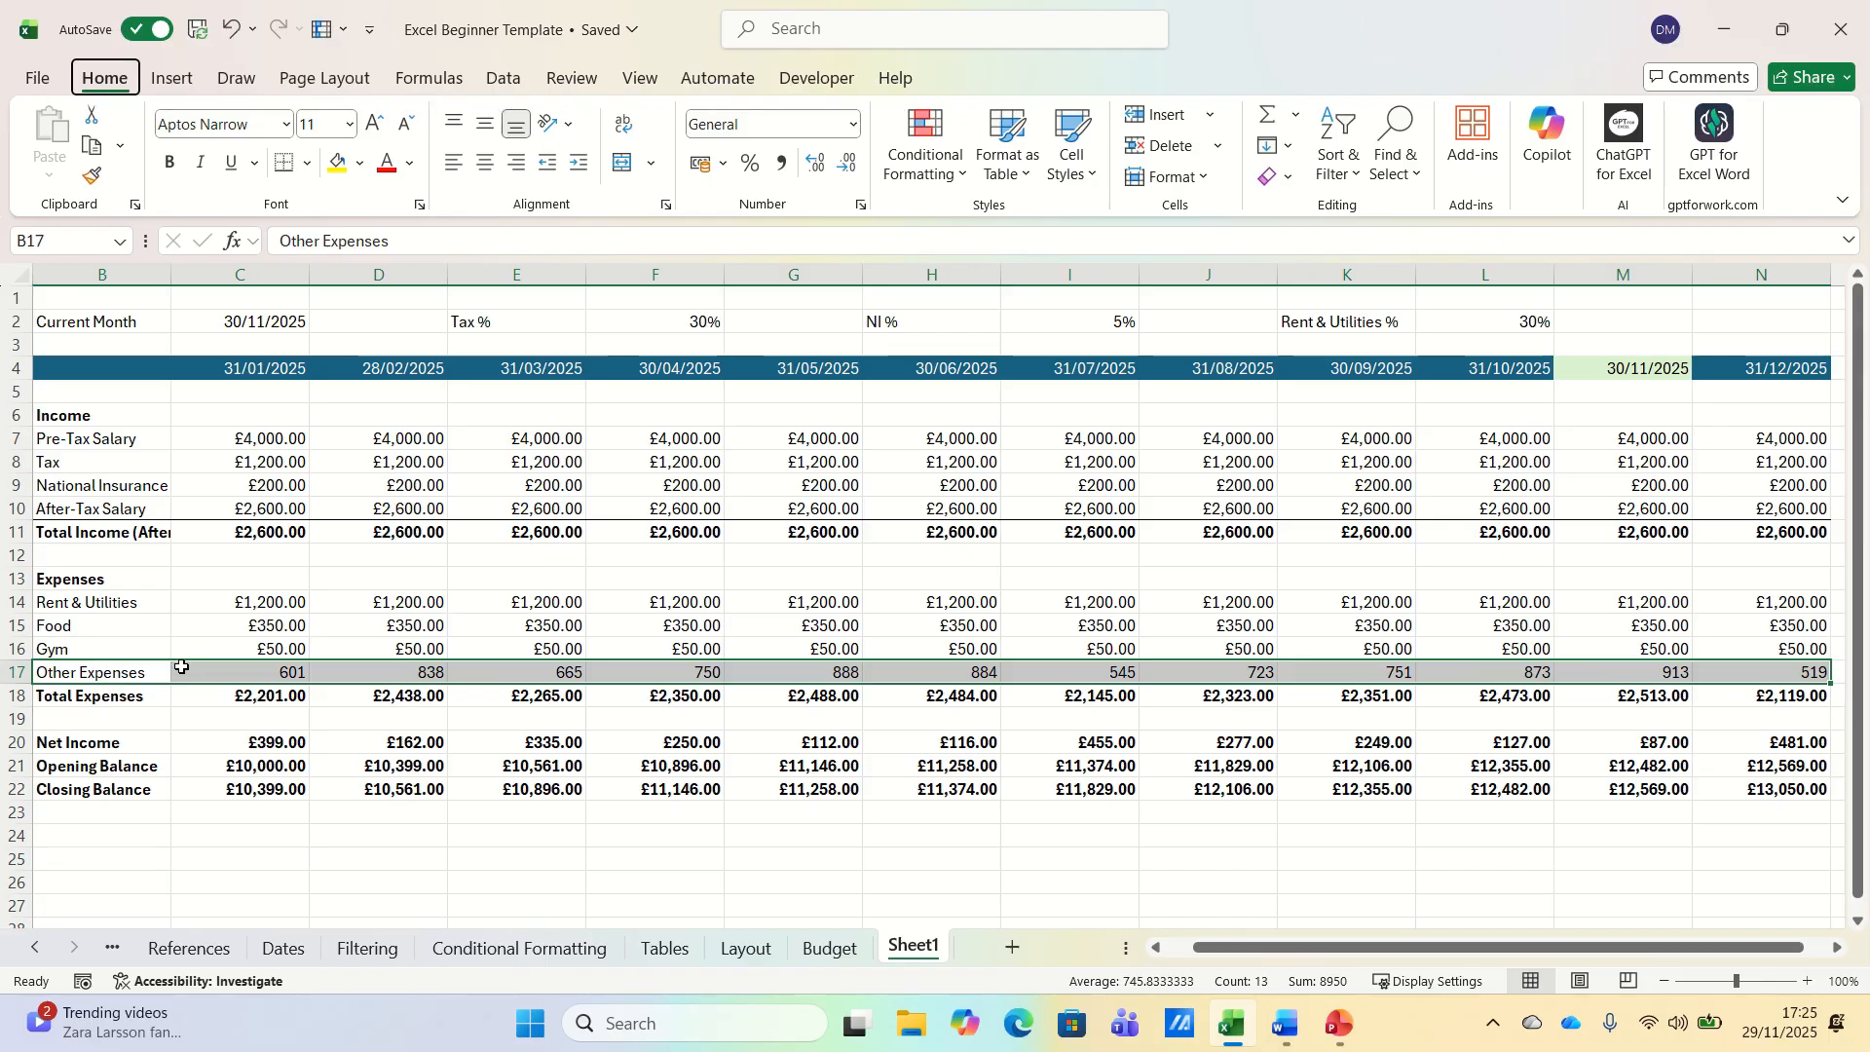
pyautogui.press('h')
pyautogui.press('b')
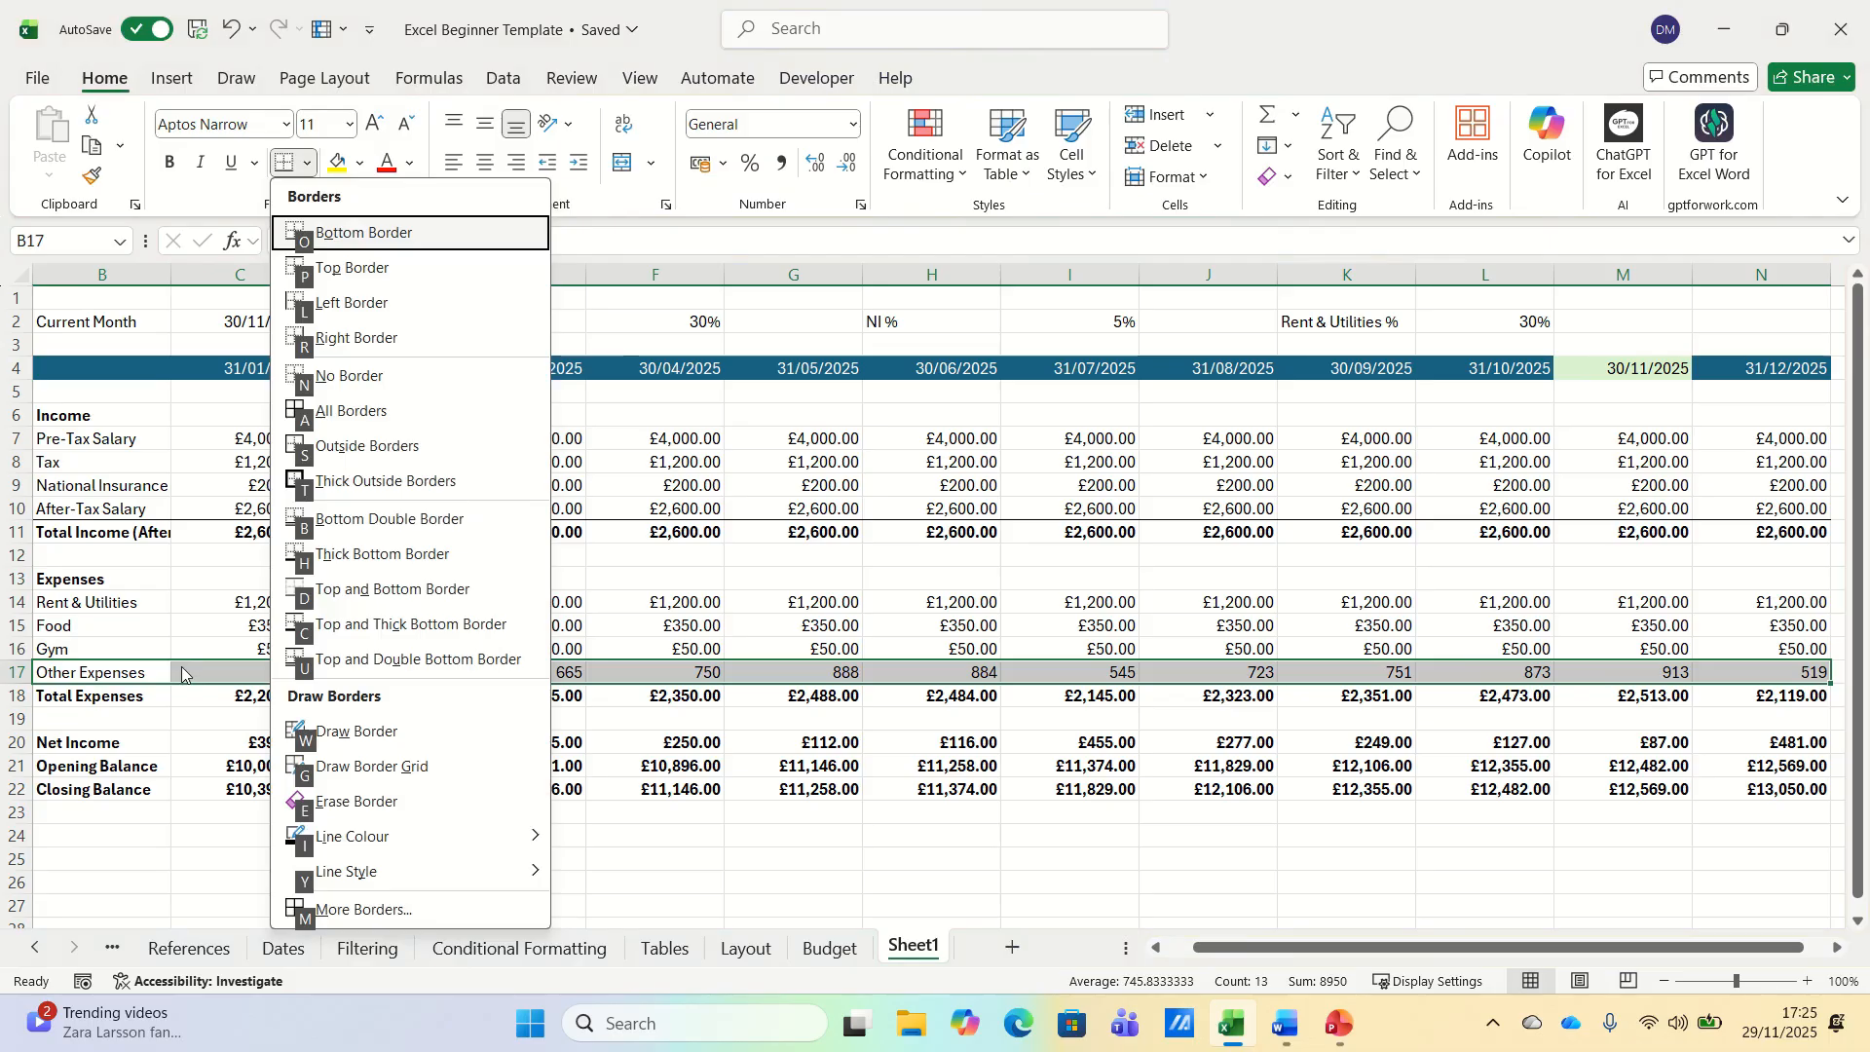
pyautogui.press('o')
# - Add a bottom border to the blank cells B19:N19 directly above Net Income
pyautogui.click(113, 740)
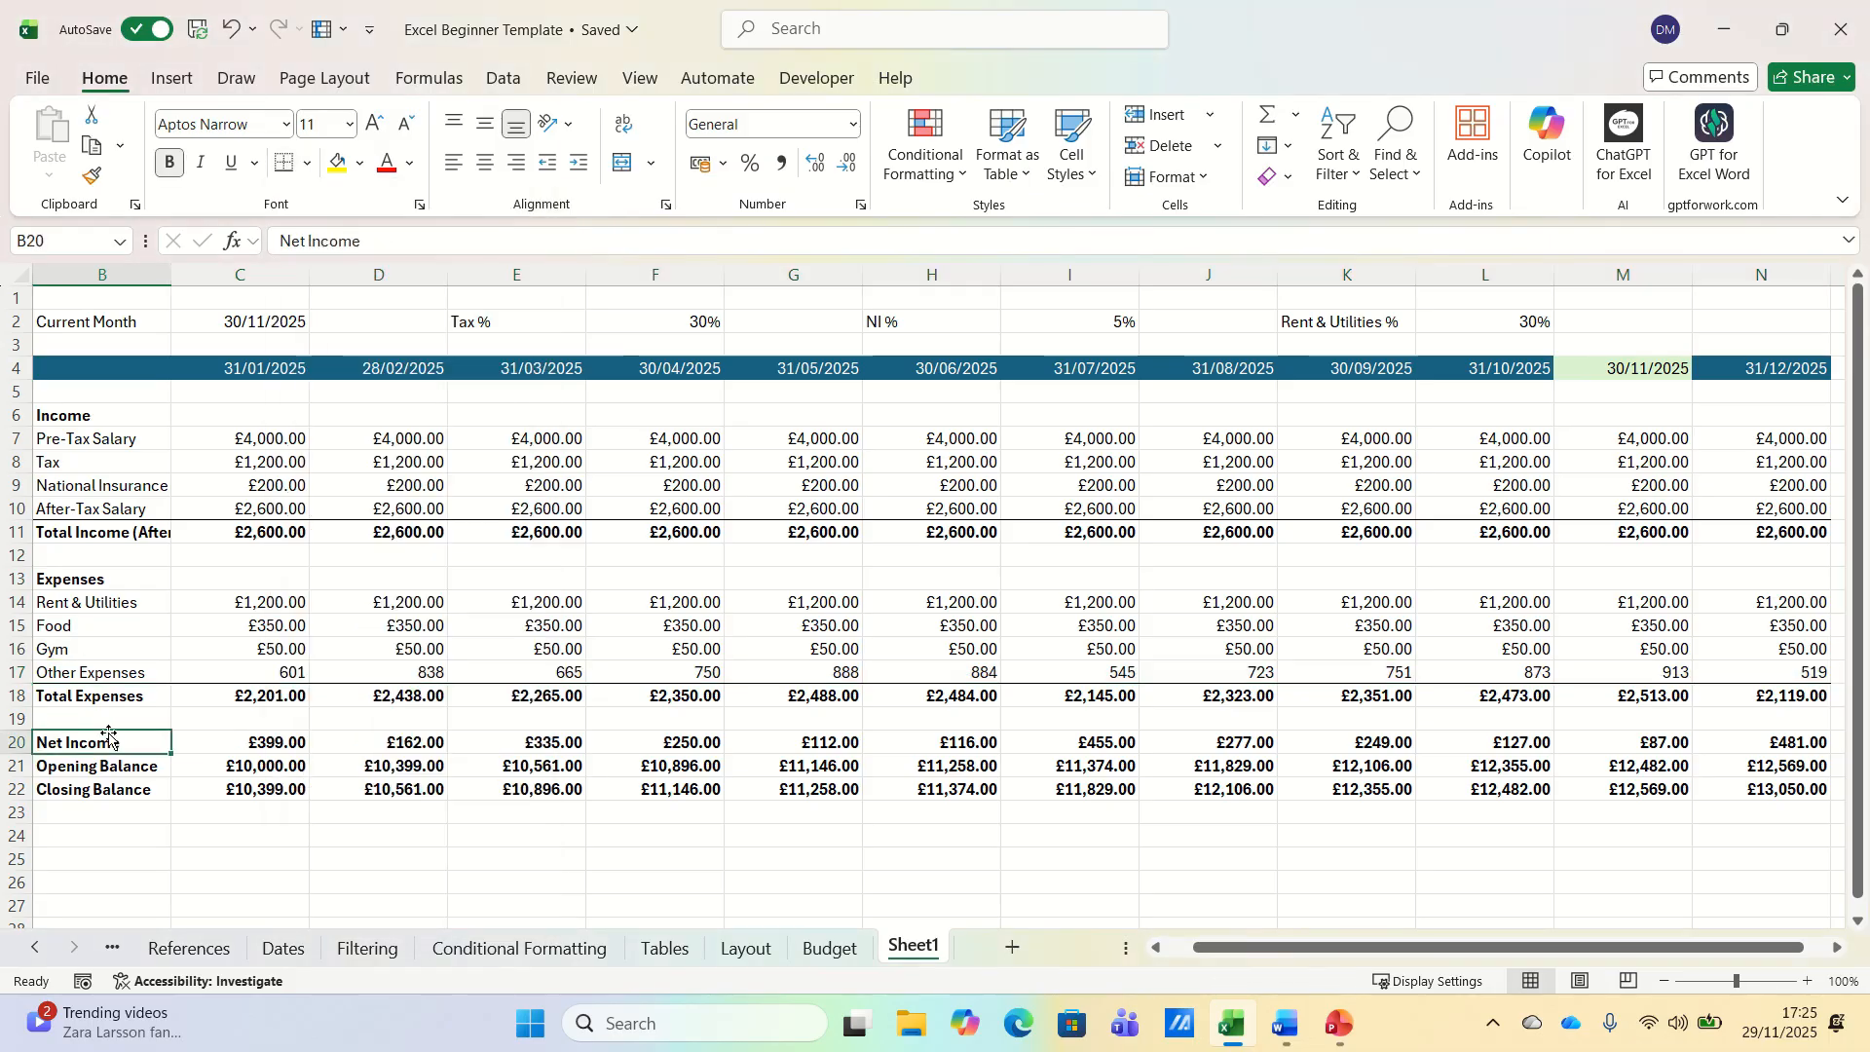
pyautogui.moveTo(89, 720); pyautogui.dragTo(1775, 718)
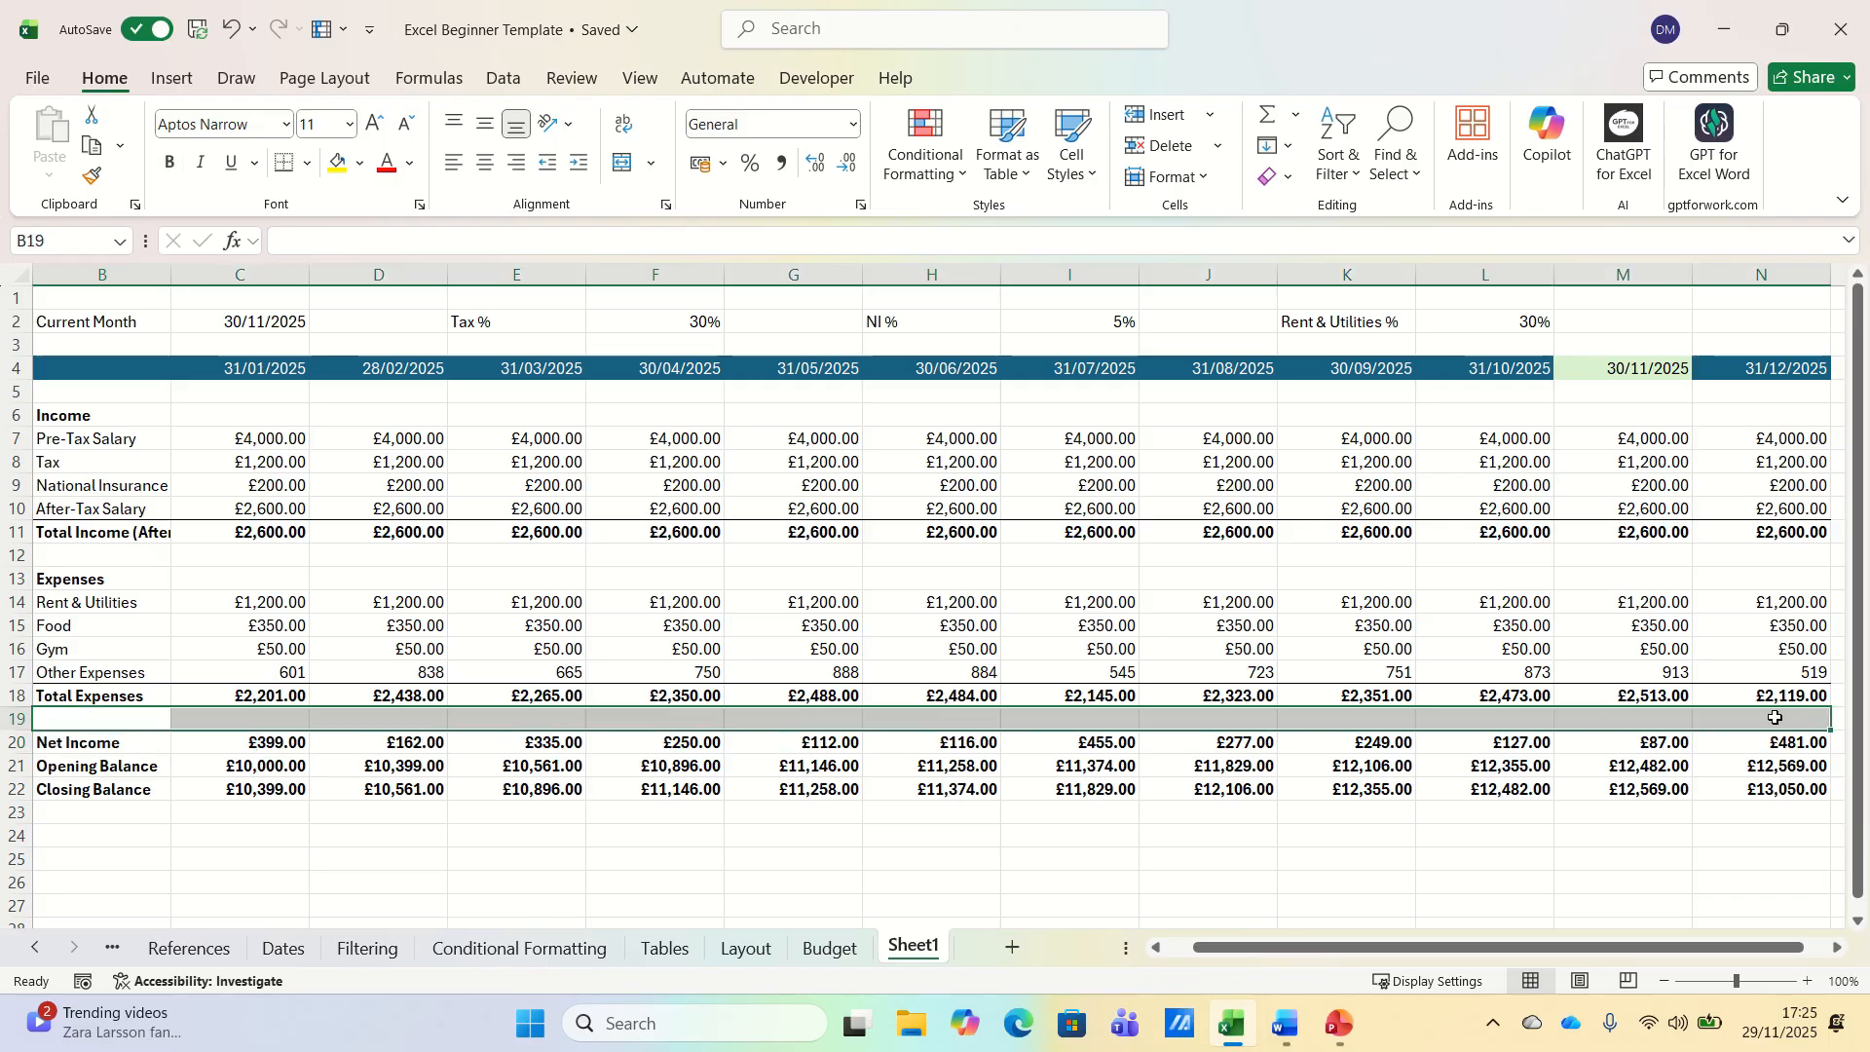
pyautogui.press('alt')
pyautogui.press('h')
pyautogui.press('b')
pyautogui.press('o')
# - Add a bottom border beneath the Net Income row from B20 to N20
pyautogui.press('Down')
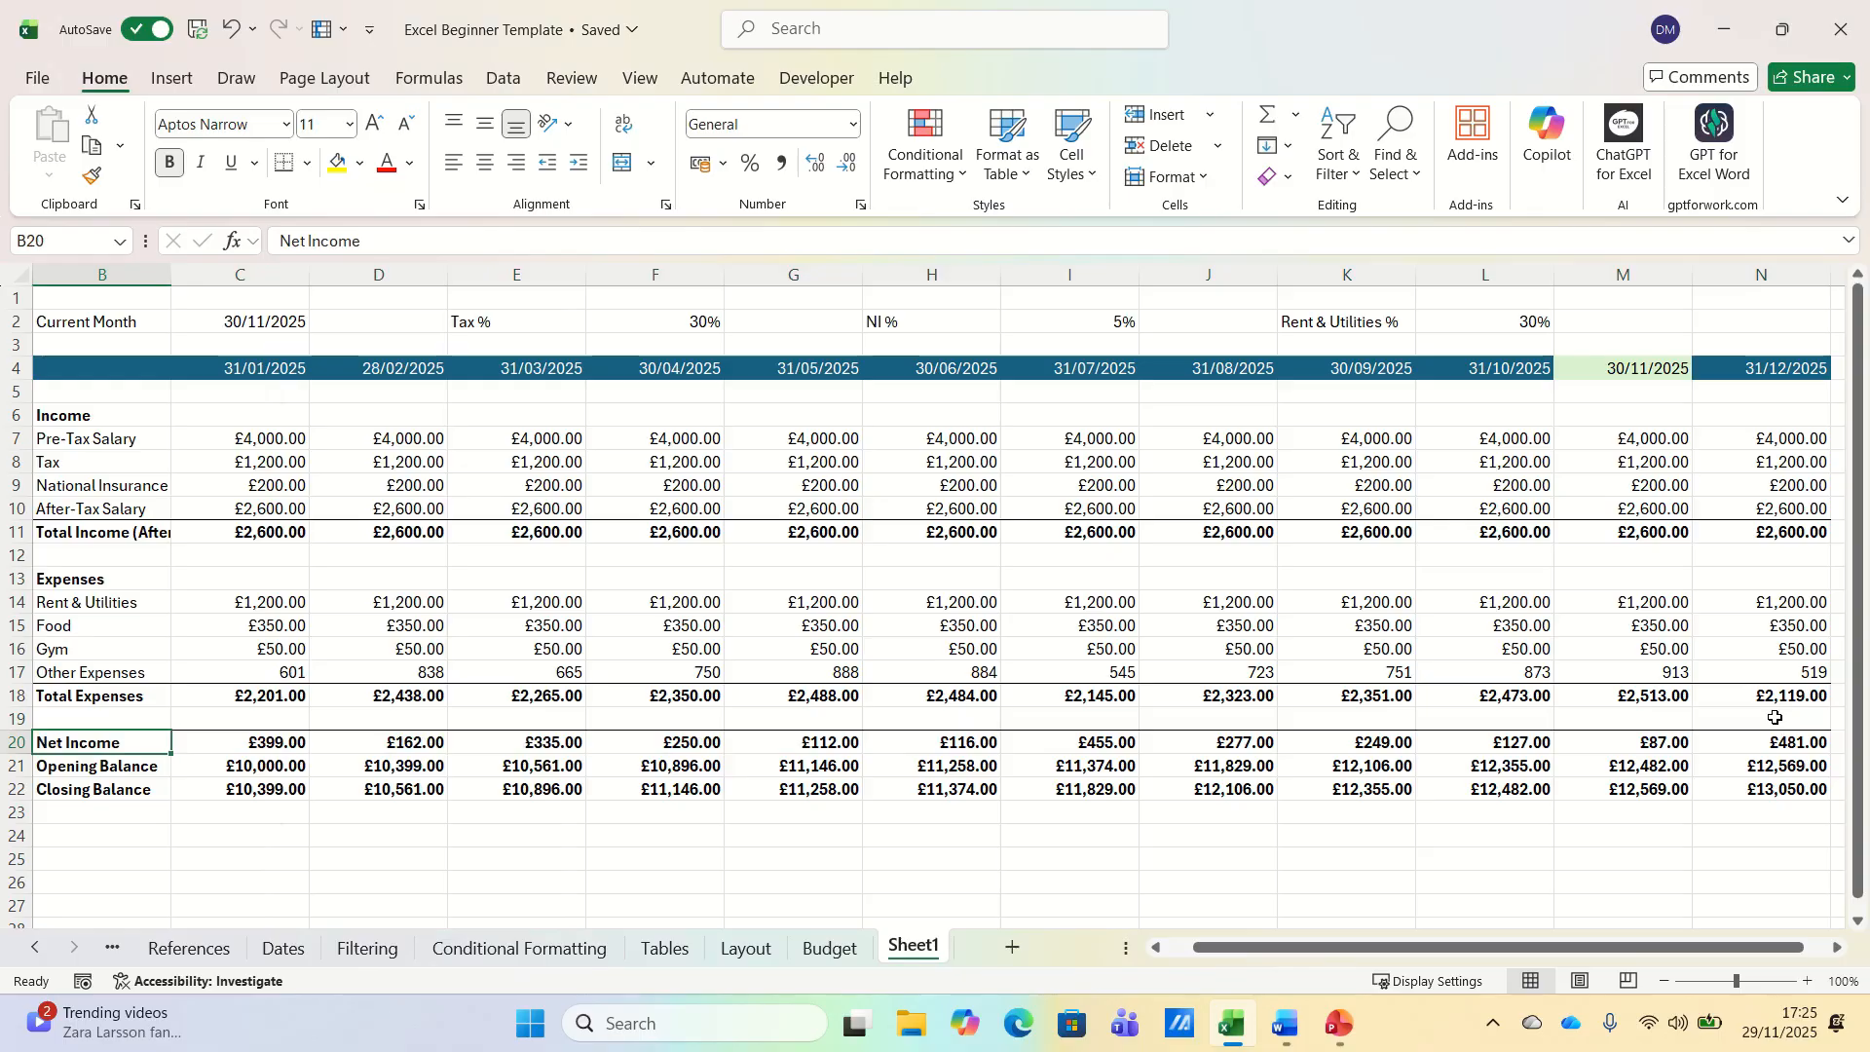
pyautogui.hotkey('ctrl', 'shift', 'Right')
pyautogui.press('alt')
pyautogui.press('h')
pyautogui.press('b')
pyautogui.press('o')
# - Add a bottom border beneath the Opening Balance row from B21 to N21
pyautogui.press('Down')
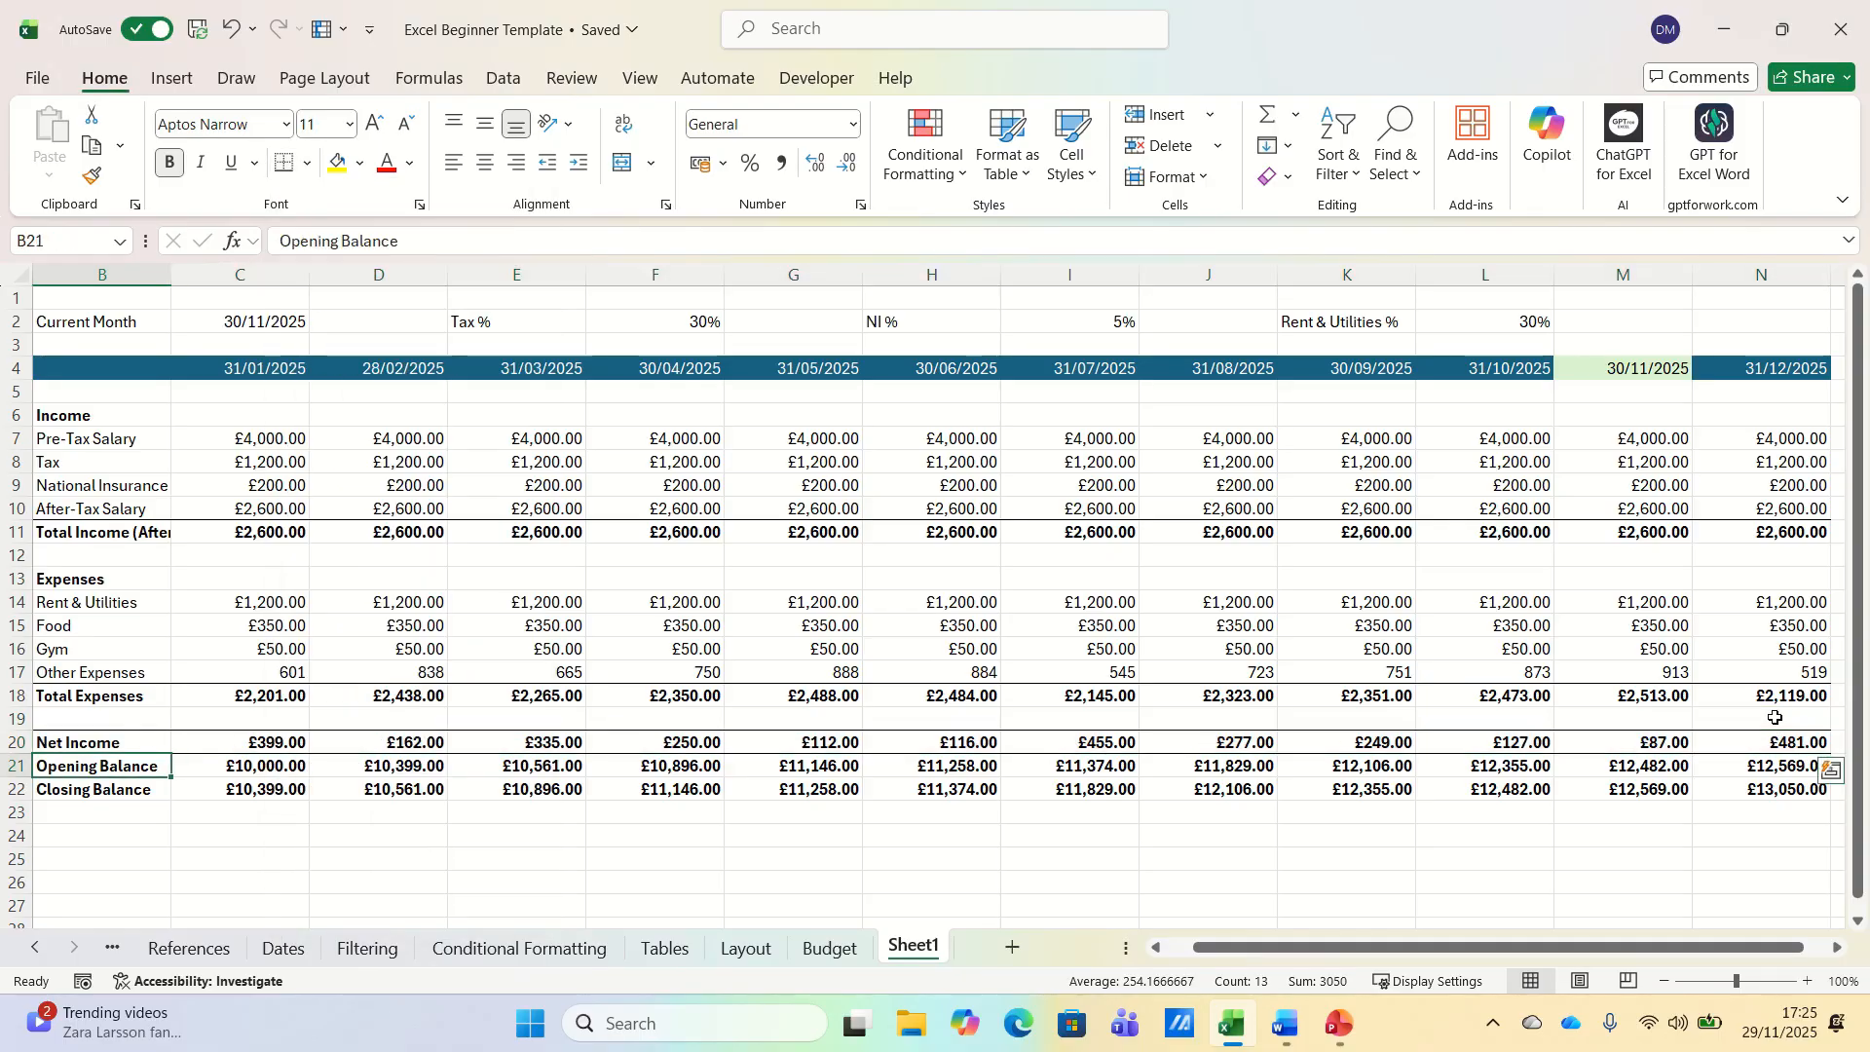
pyautogui.hotkey('ctrl', 'shift', 'Right')
pyautogui.press('alt')
pyautogui.press('h')
pyautogui.press('b')
pyautogui.press('o')
# - Add a bottom border beneath the Closing Balance row from B22 to N22
pyautogui.press('Down')
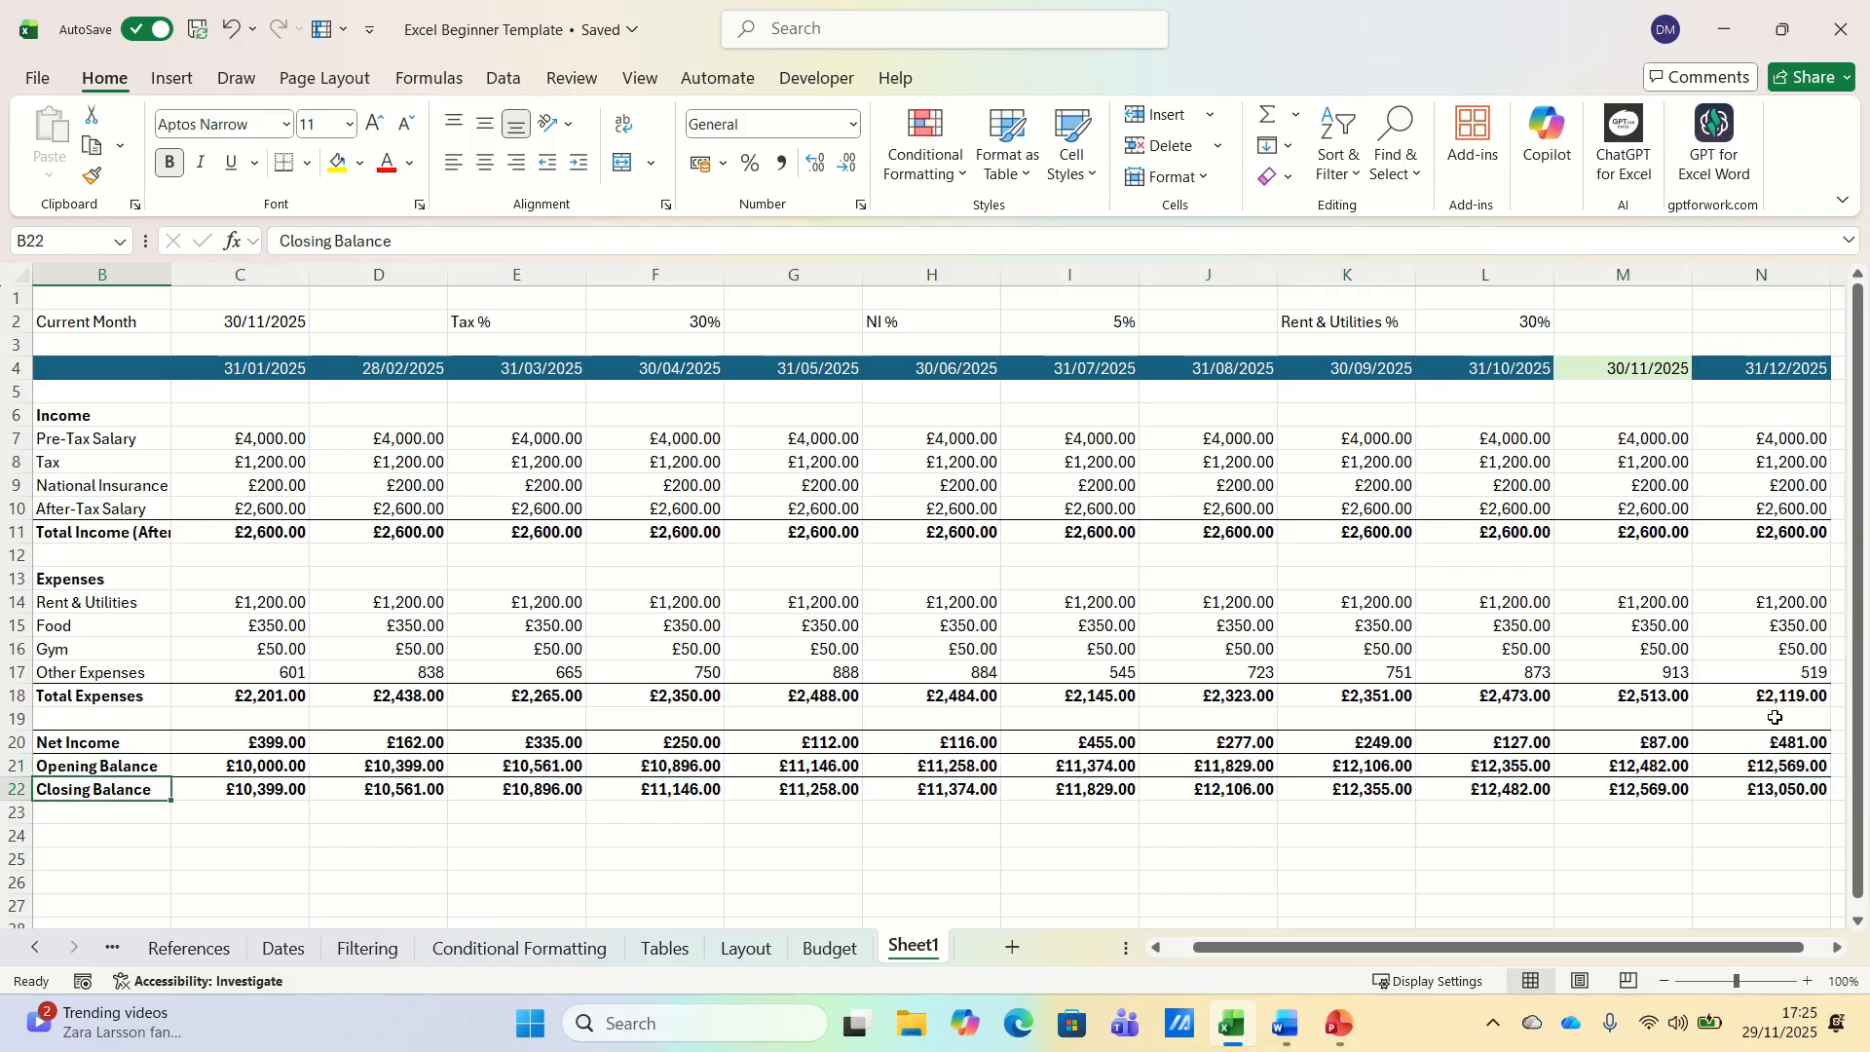
pyautogui.hotkey('ctrl', 'shift', 'Right')
pyautogui.press('alt')
pyautogui.press('h')
pyautogui.press('b')
pyautogui.press('o')
pyautogui.press('Up')
pyautogui.click(1776, 717)
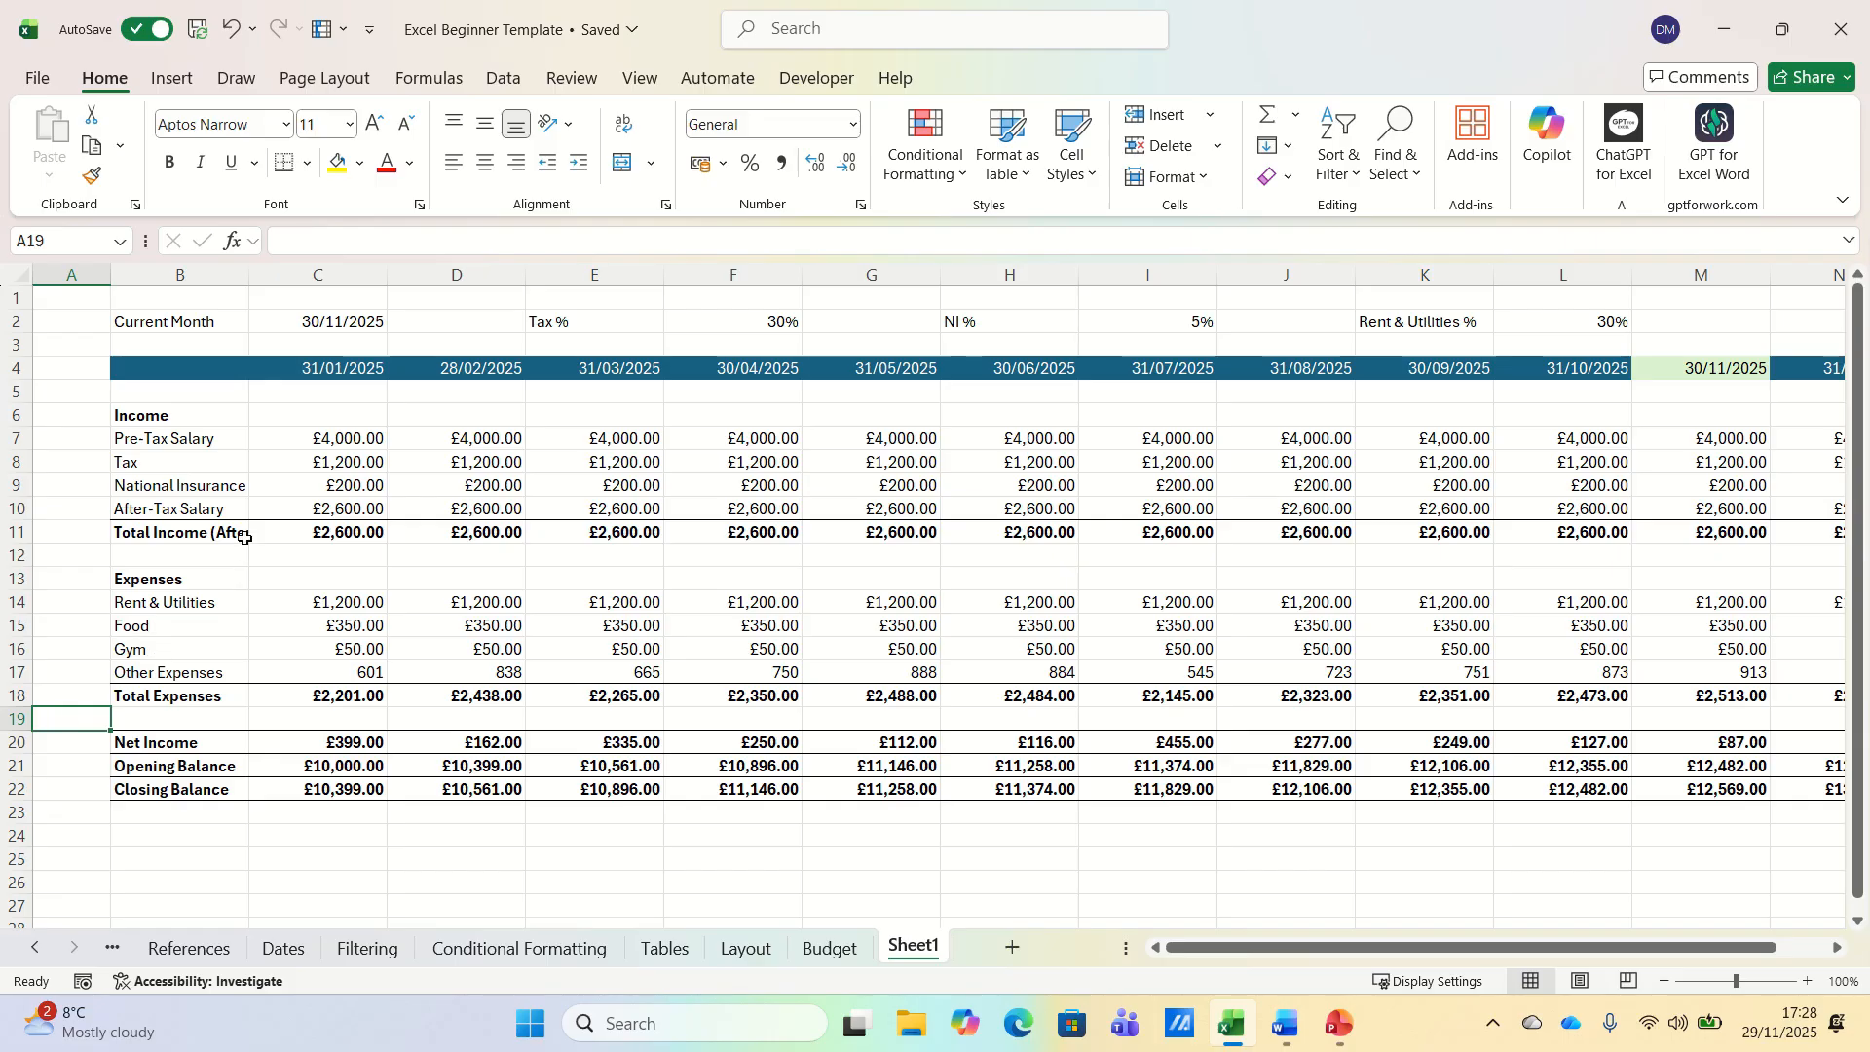
# - Indent the income labels in B7:B10 and the expense labels in B14:B17 by one level
pyautogui.moveTo(181, 442); pyautogui.dragTo(175, 511)
pyautogui.moveTo(164, 604); pyautogui.dragTo(160, 672)
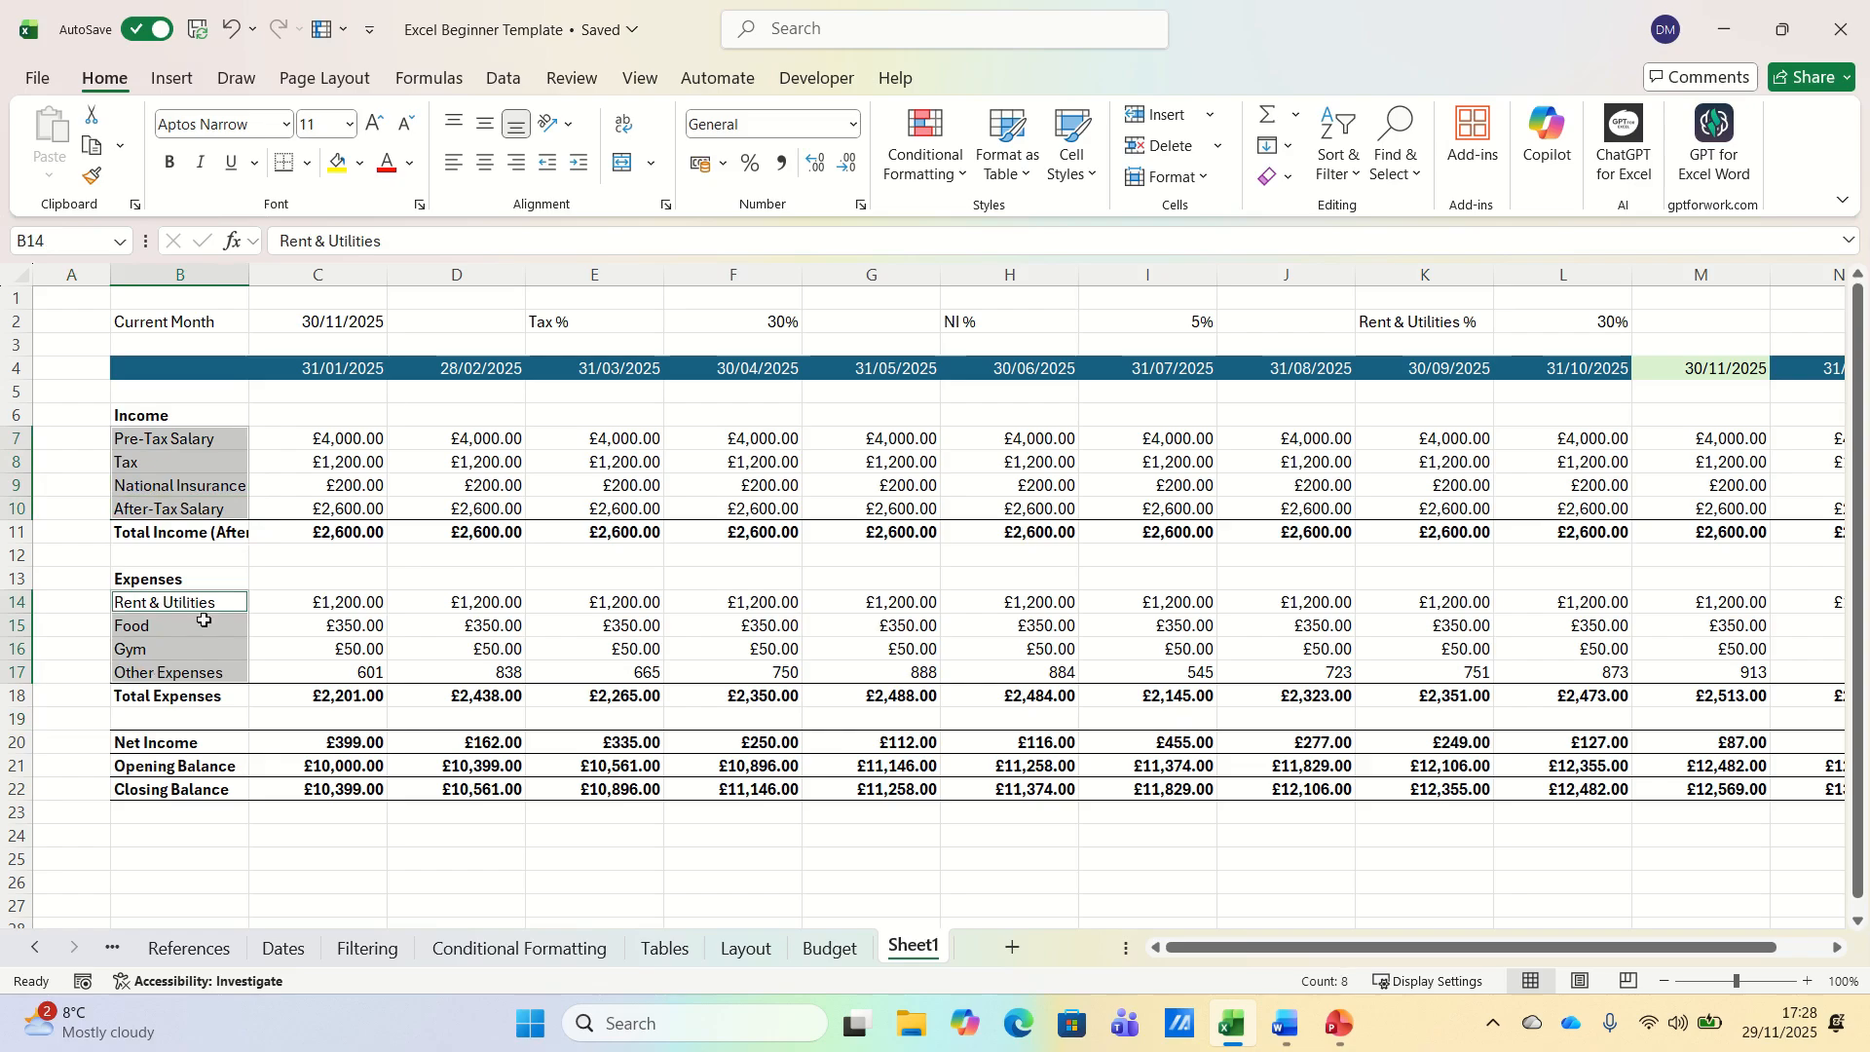
pyautogui.click(576, 171)
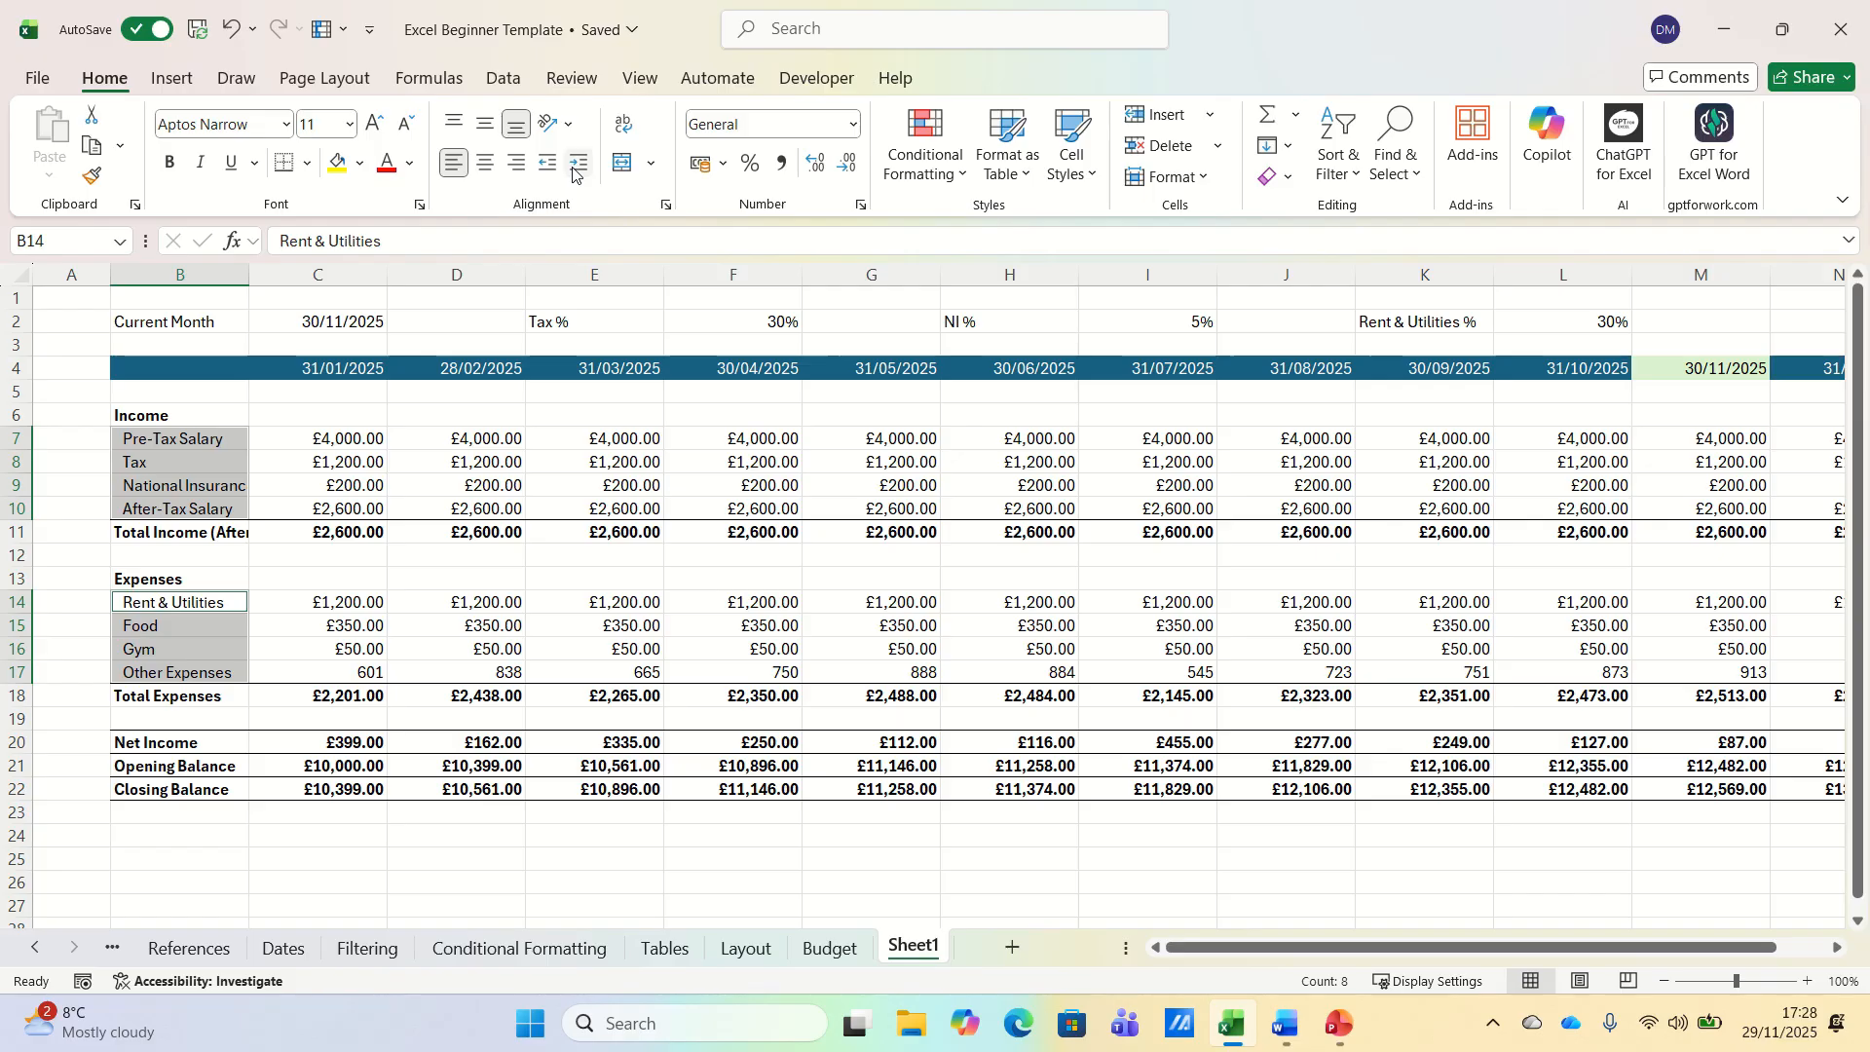
pyautogui.click(310, 600)
# - Autofit the width of column B to its longest label
pyautogui.click(241, 431)
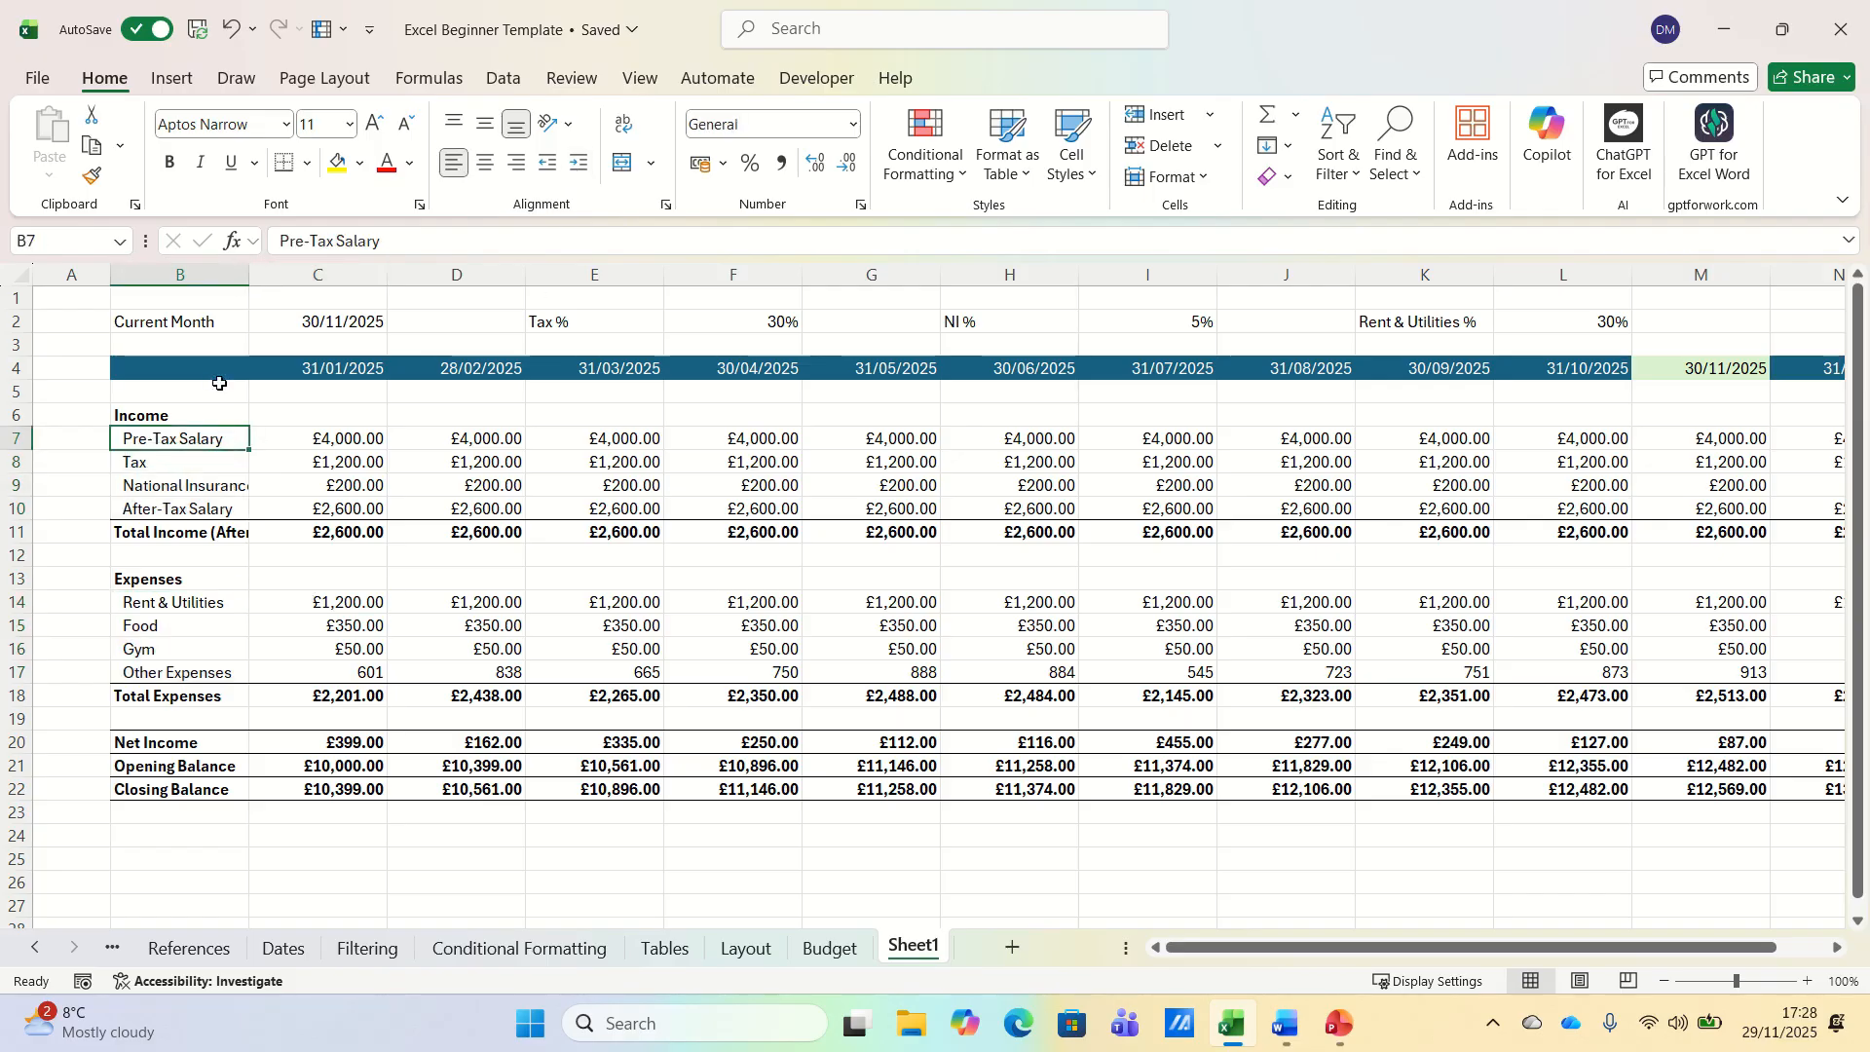
pyautogui.doubleClick(252, 278)
pyautogui.click(258, 634)
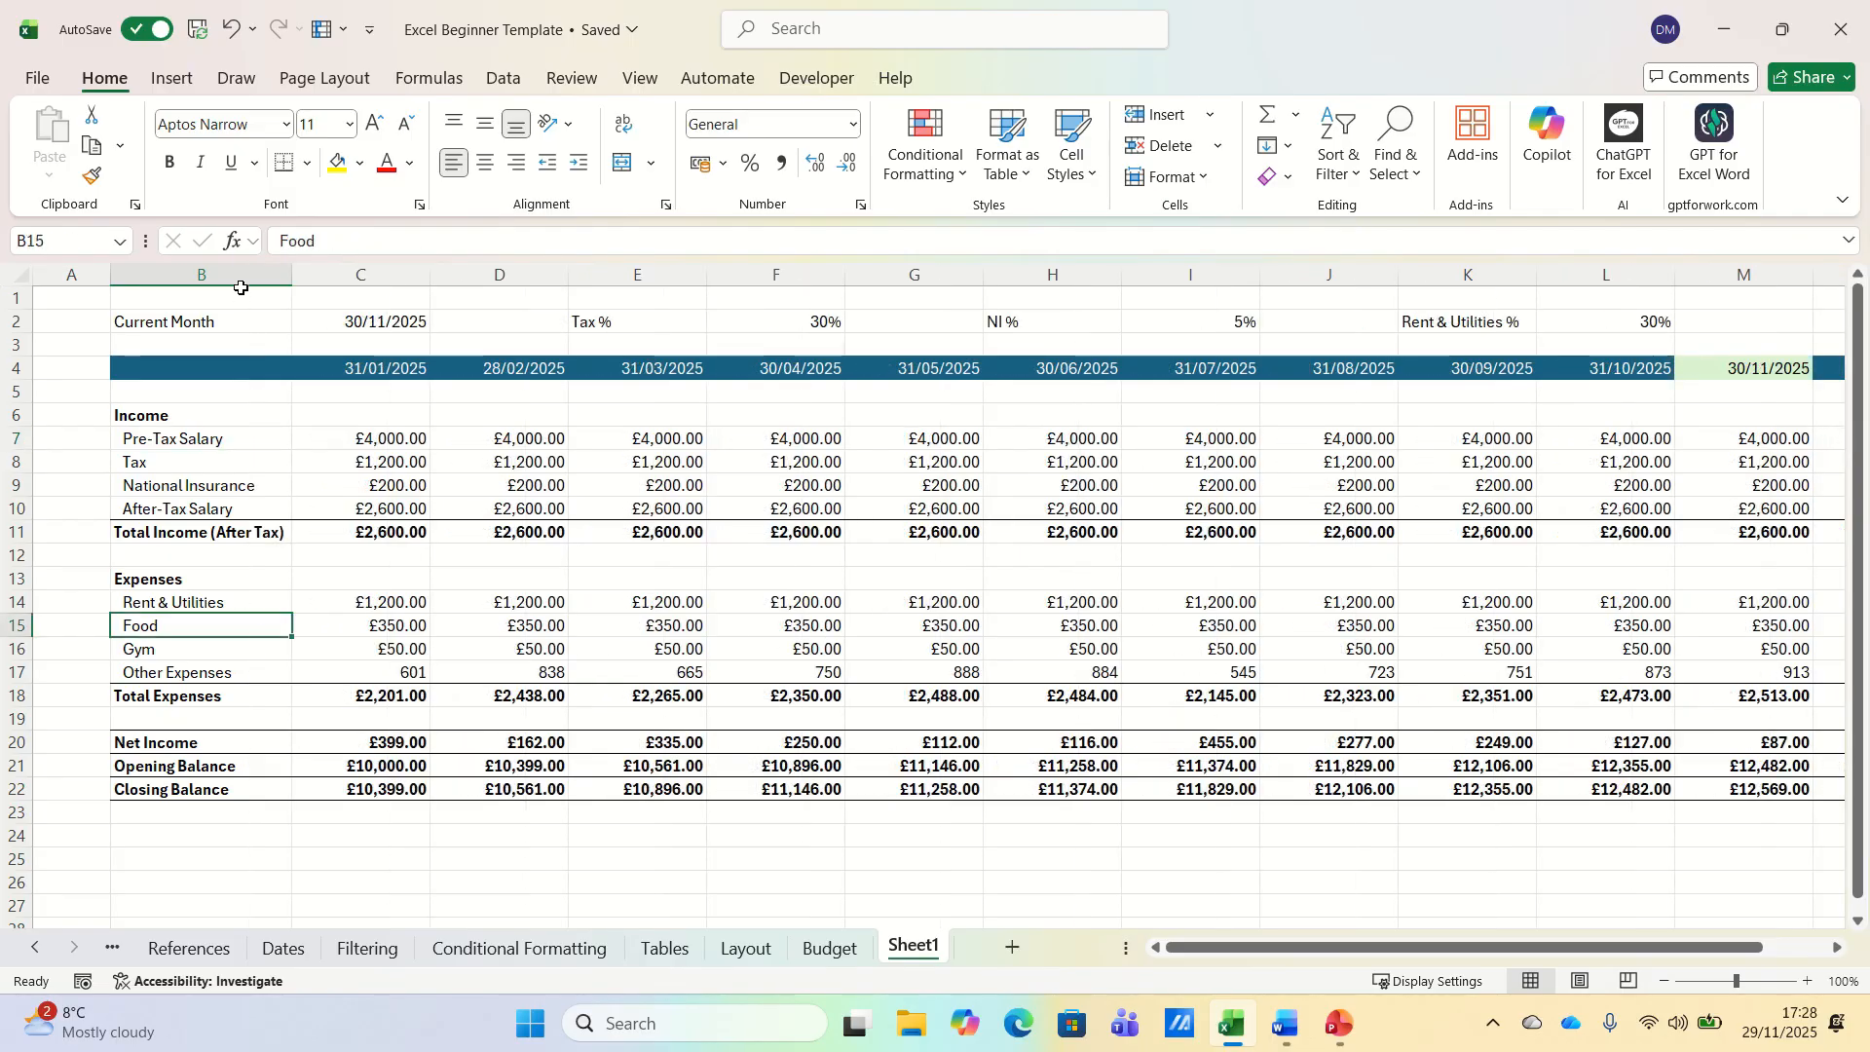
# - Format the Other Expenses amounts in C17:N17 as Currency
pyautogui.click(409, 670)
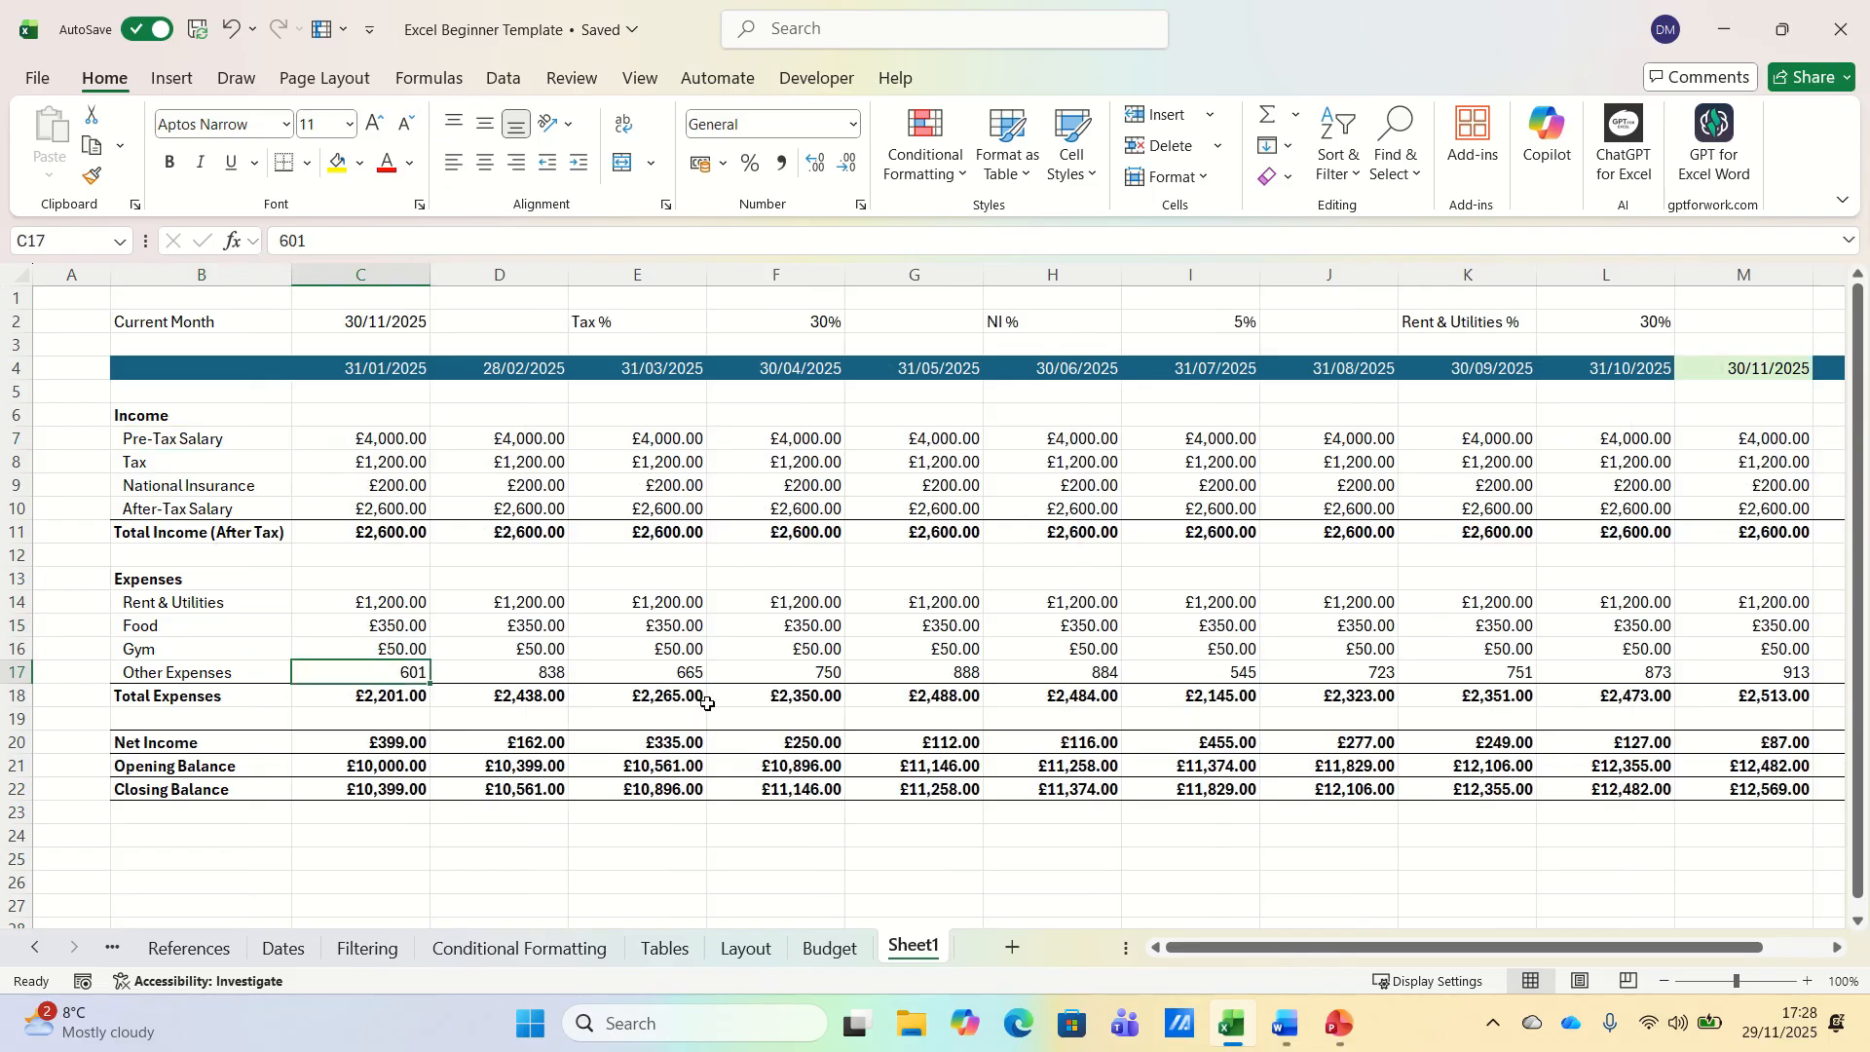
pyautogui.hotkey('ctrl', 'shift', 'Right')
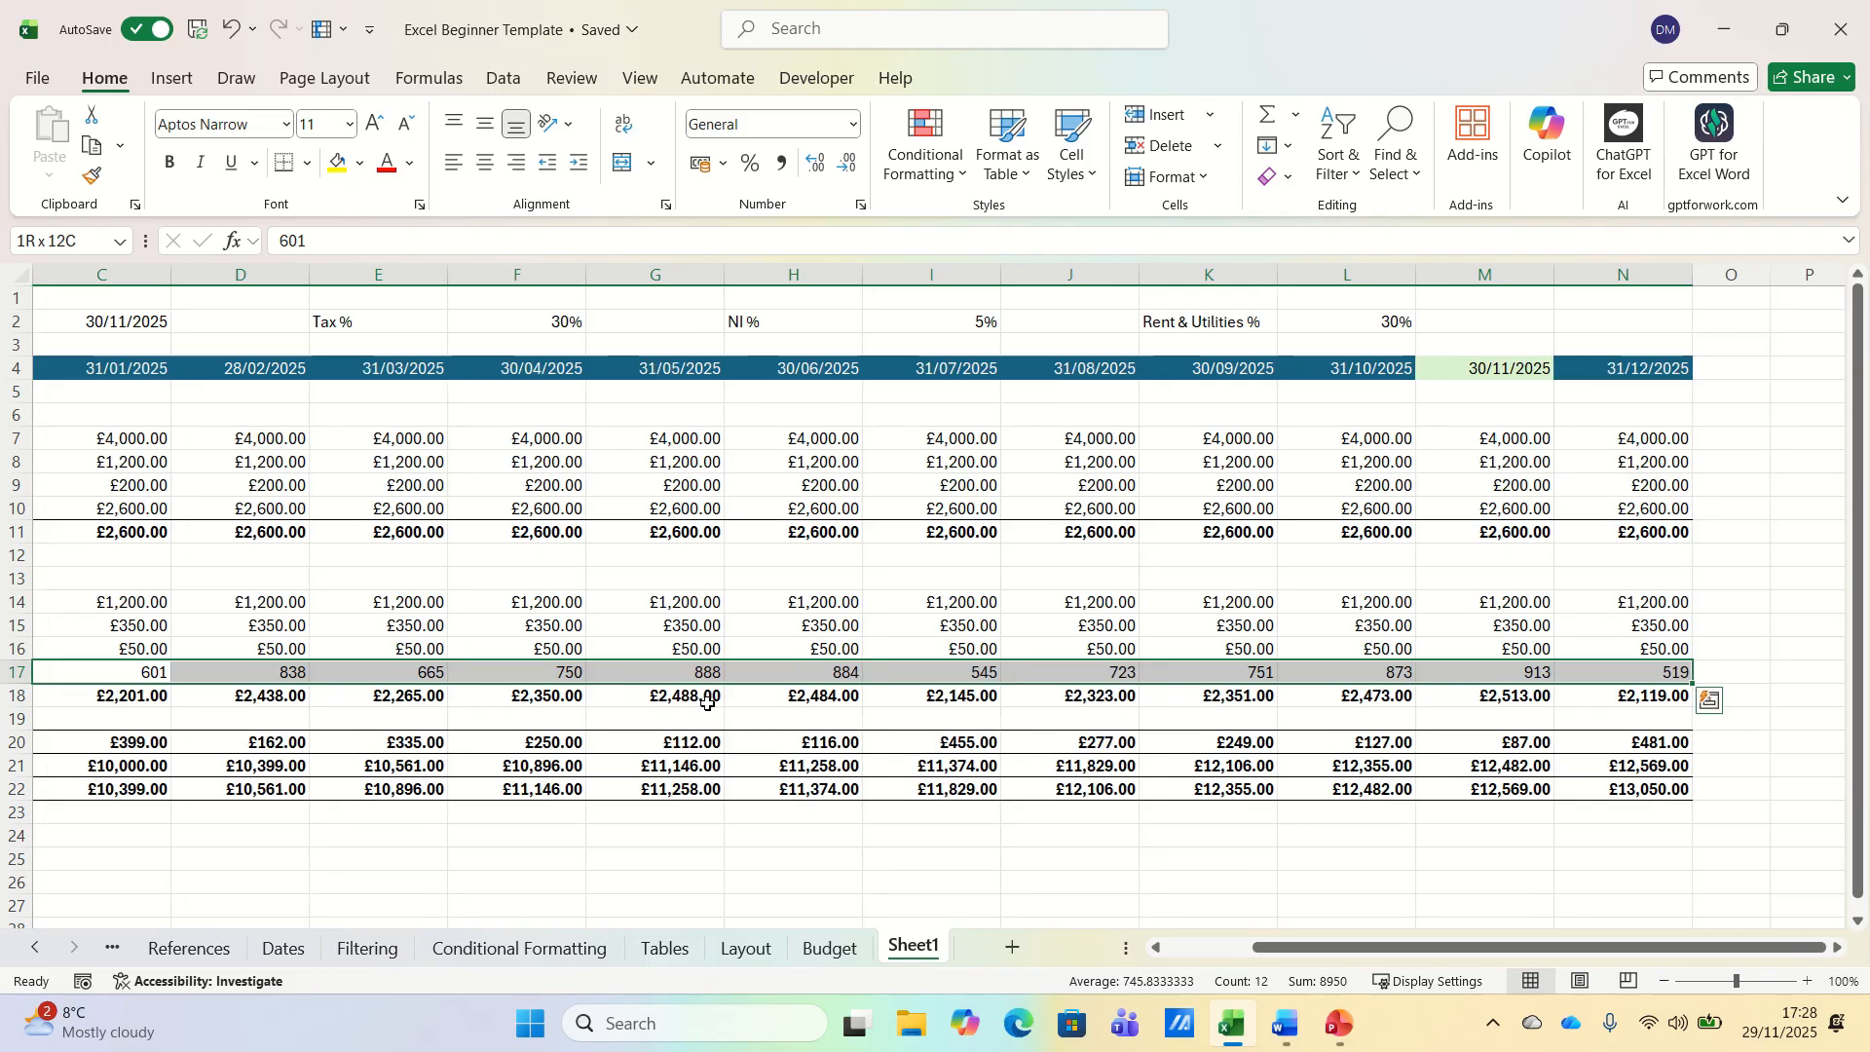
pyautogui.hotkey('ctrl', '1')
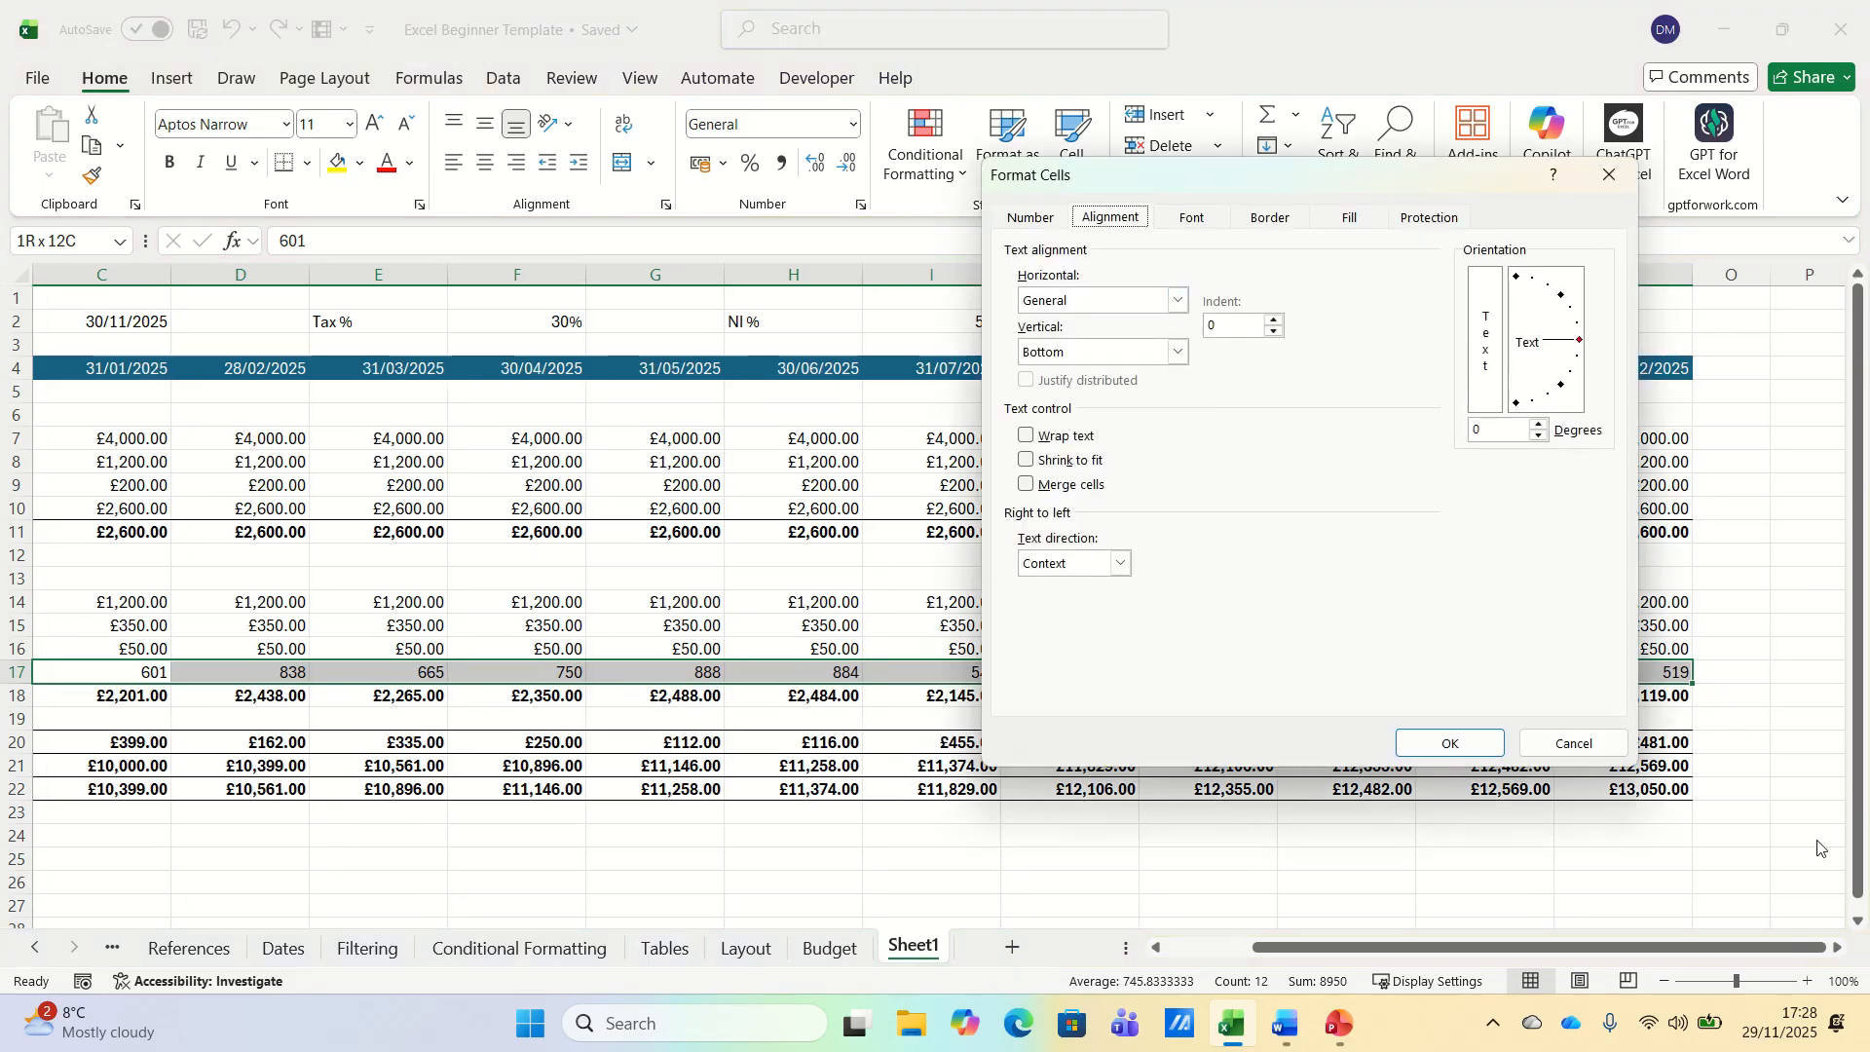
pyautogui.click(1030, 217)
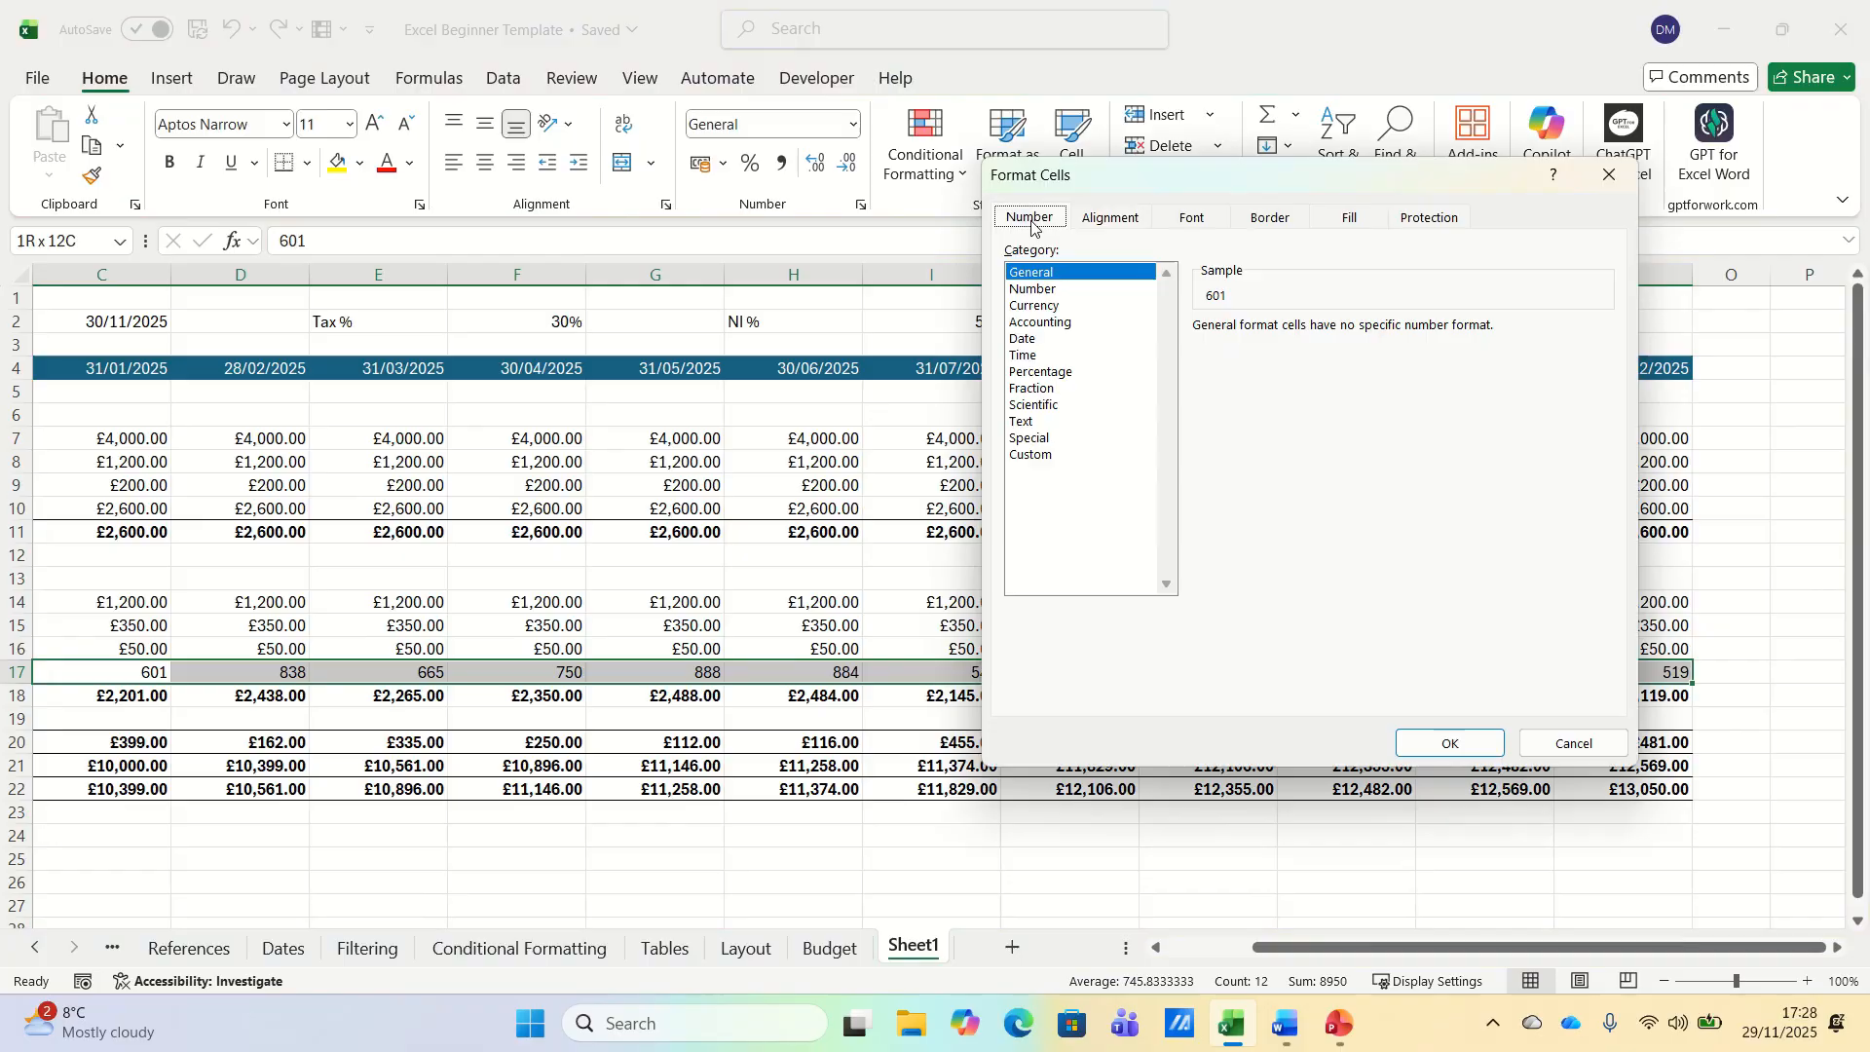
pyautogui.click(1042, 306)
pyautogui.click(1473, 744)
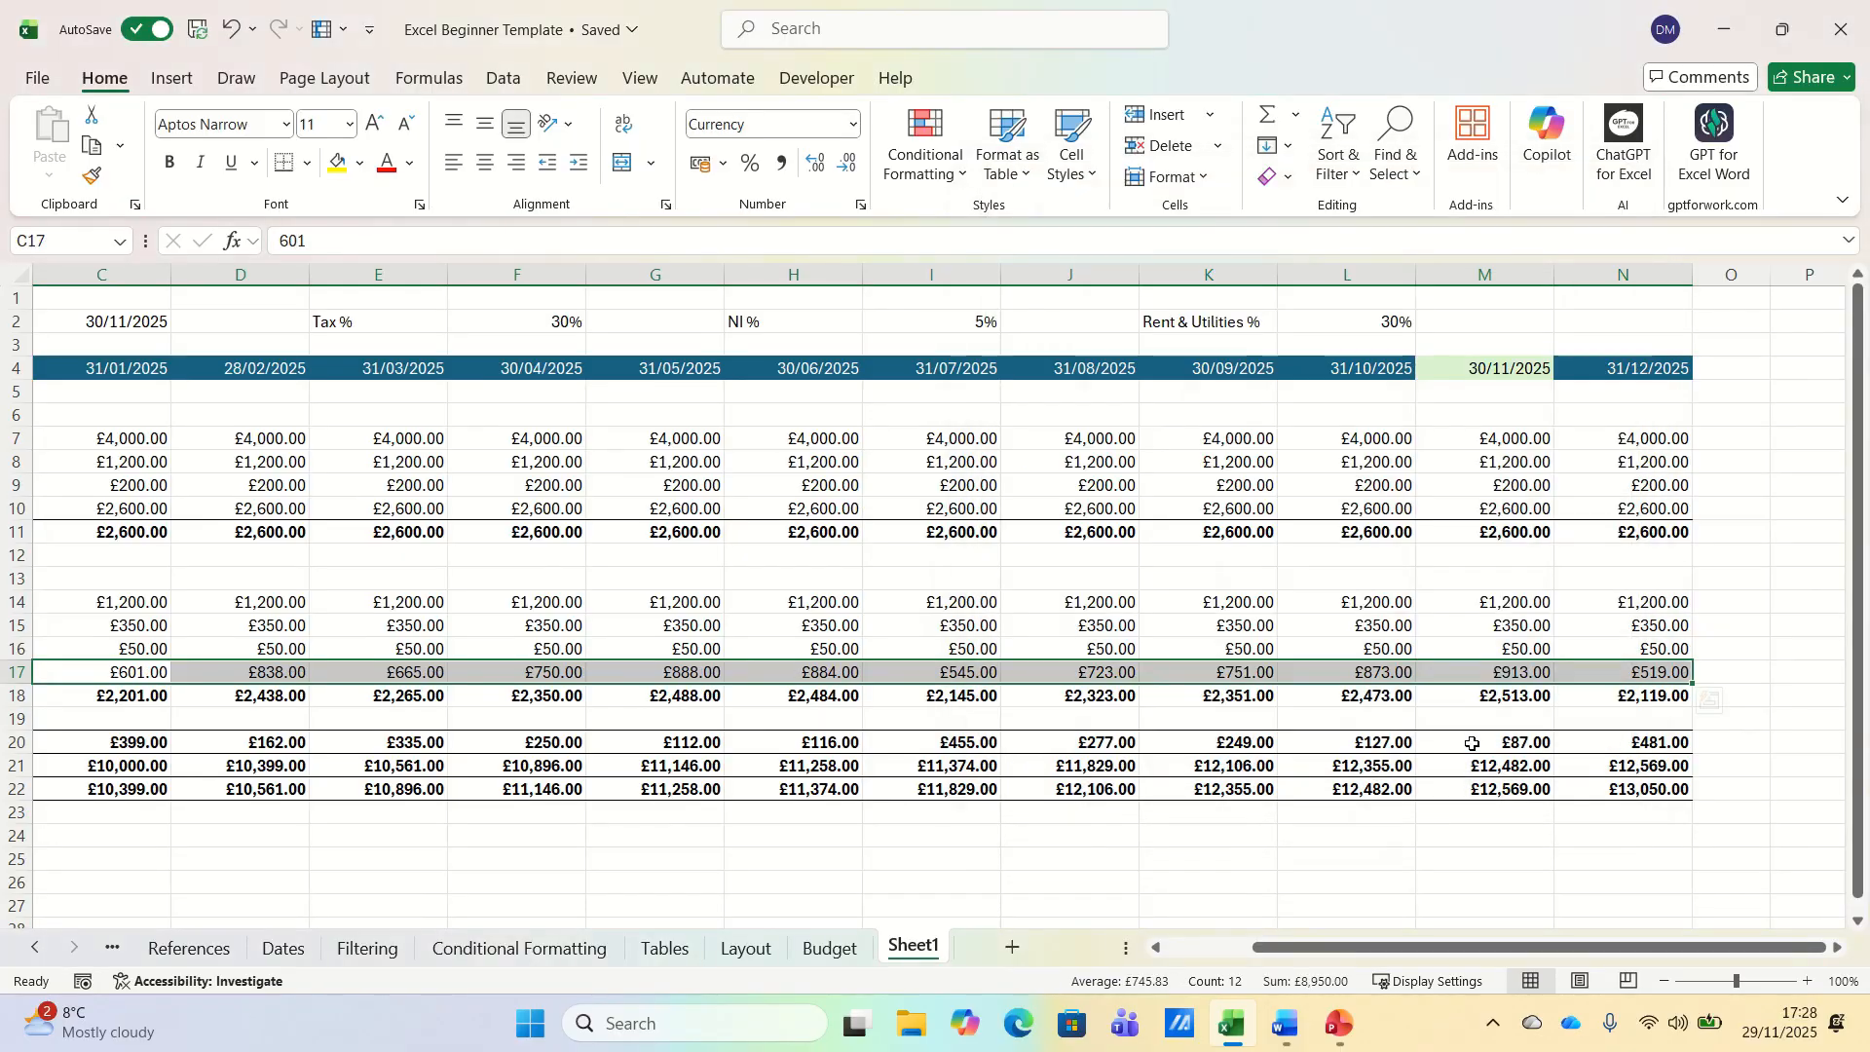
pyautogui.press('Home')
pyautogui.press('Right')
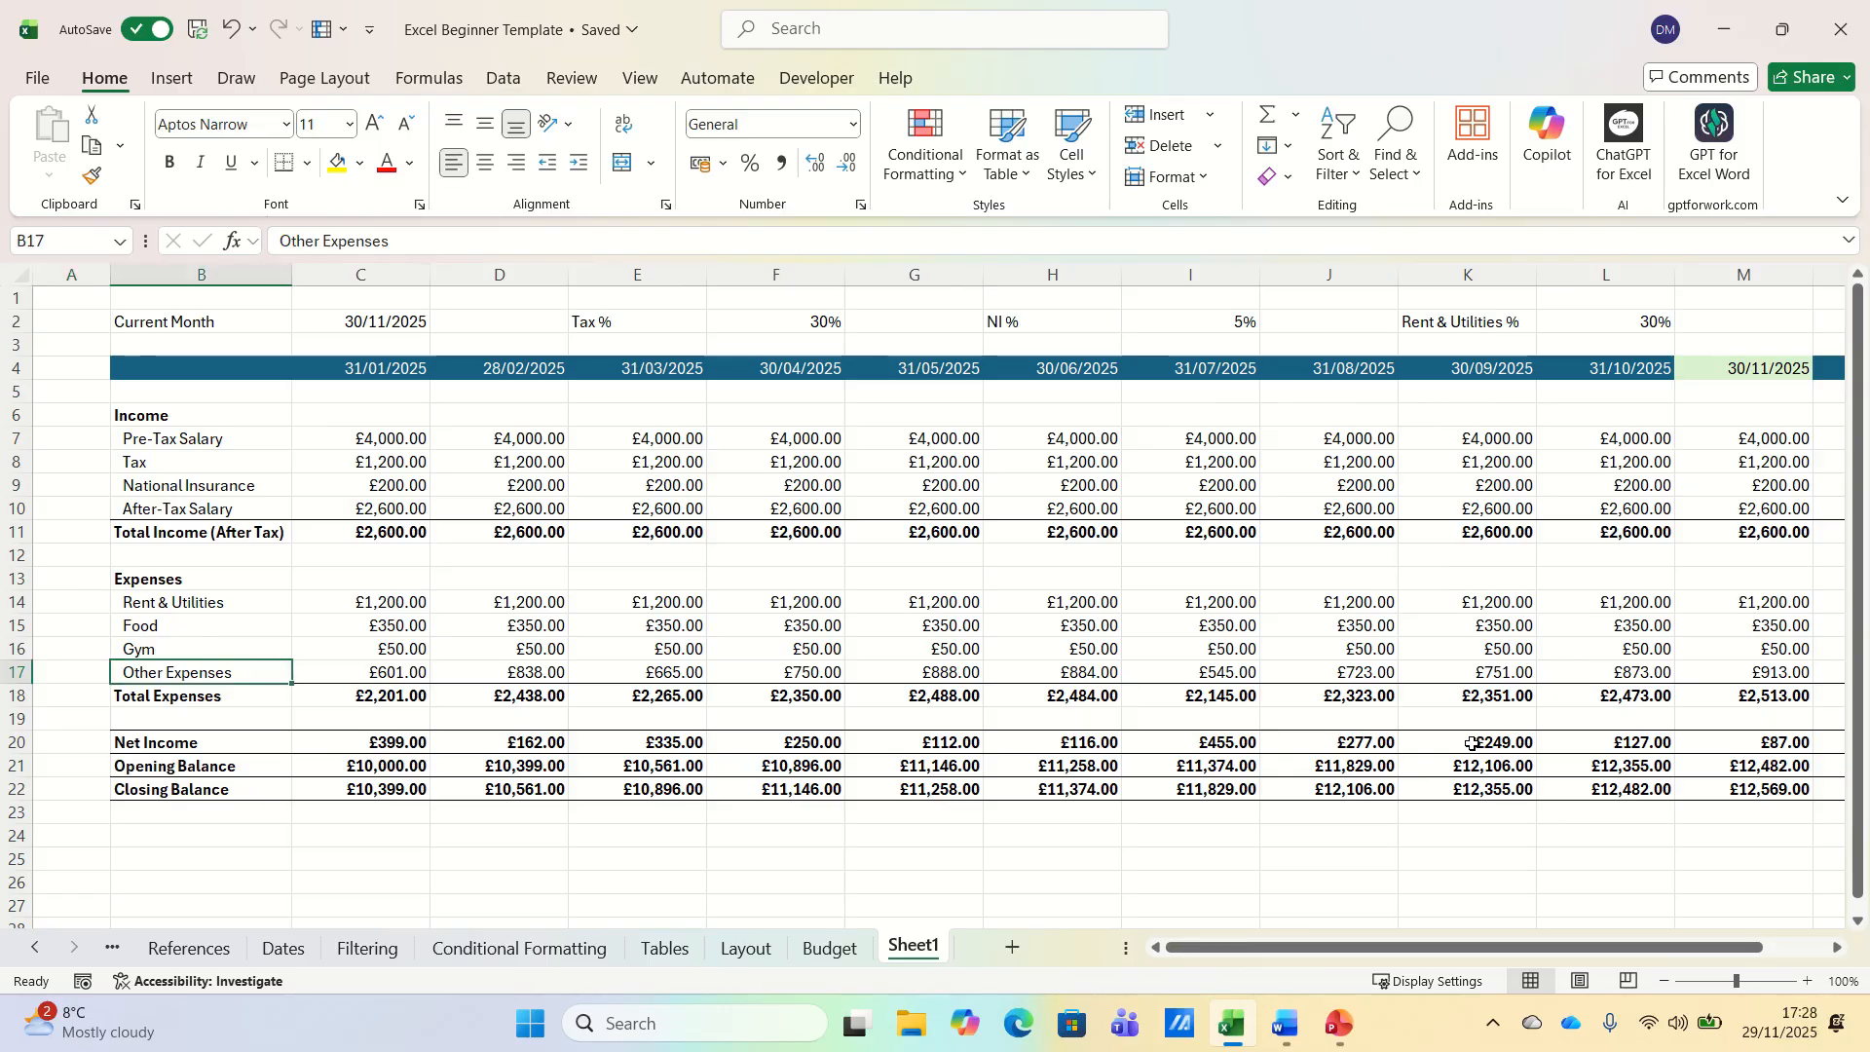
# - Apply blue gradient-fill data bars to the Other Expenses amounts in C17:N17
pyautogui.press('Right')
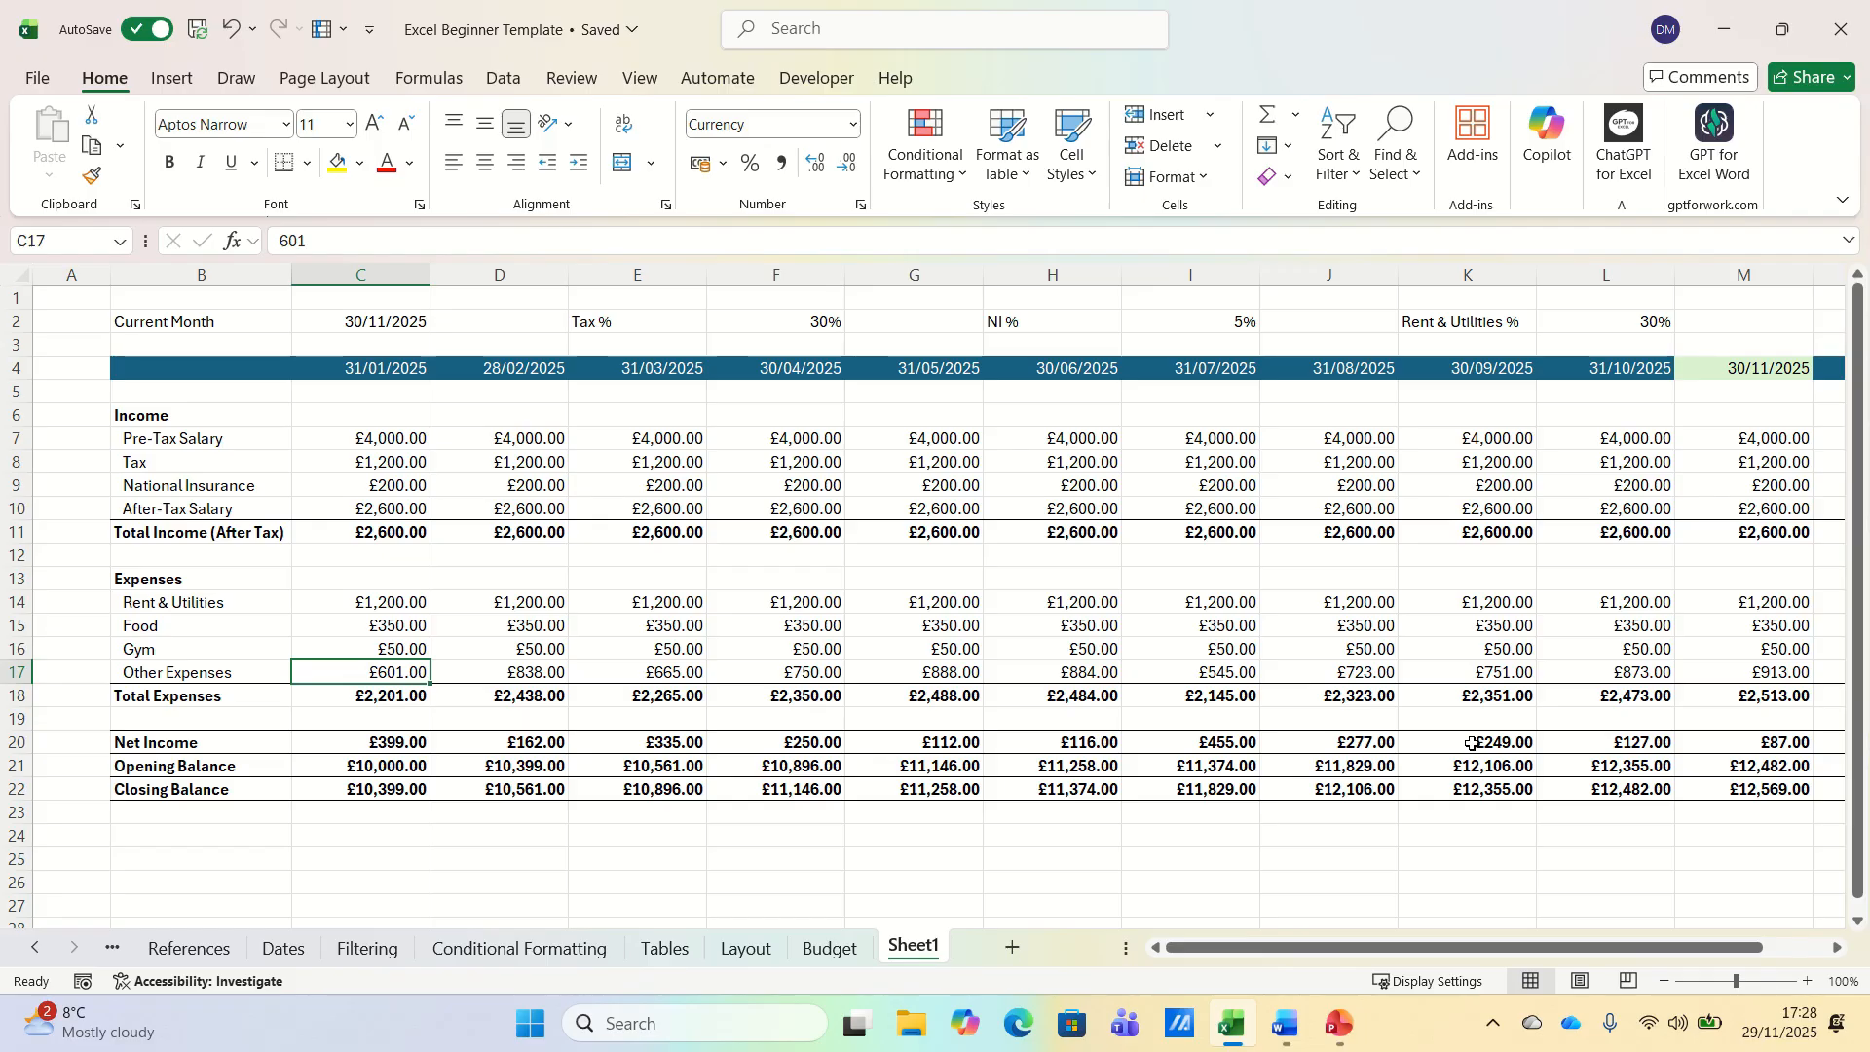
pyautogui.hotkey('ctrl', 'shift', 'Right')
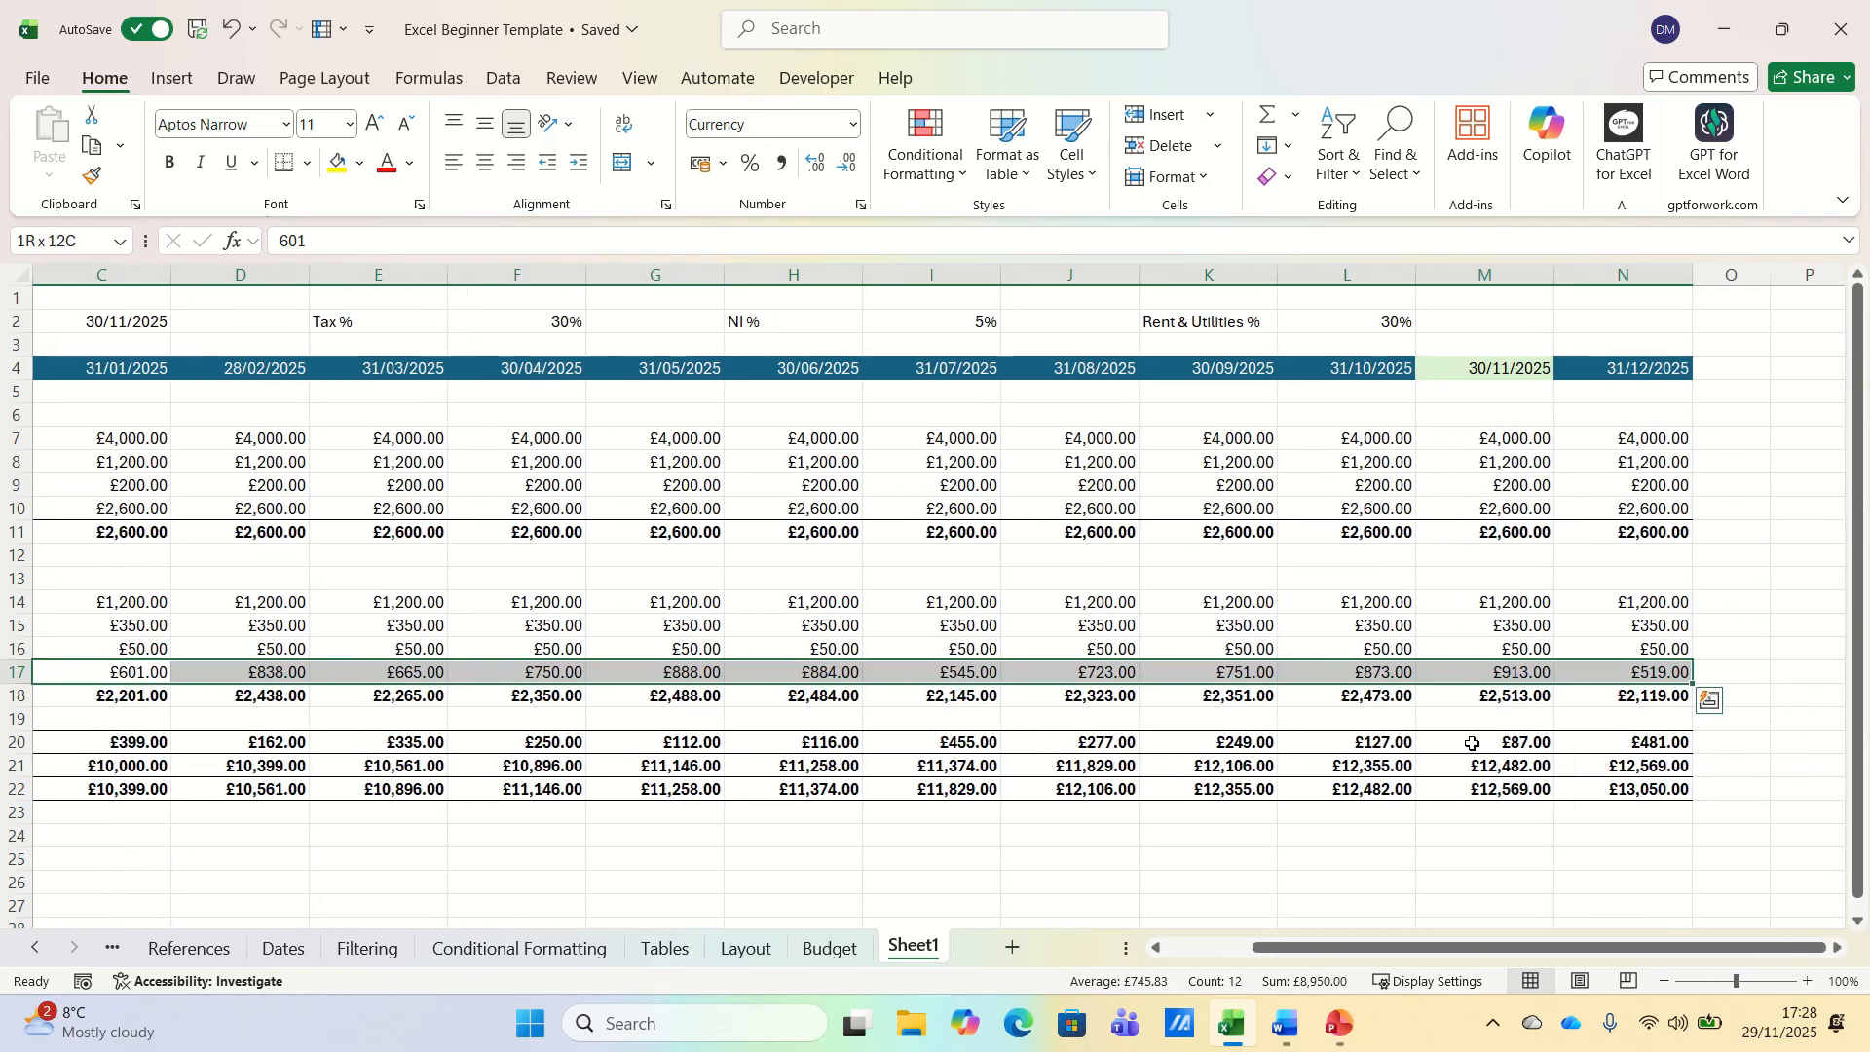
pyautogui.click(937, 171)
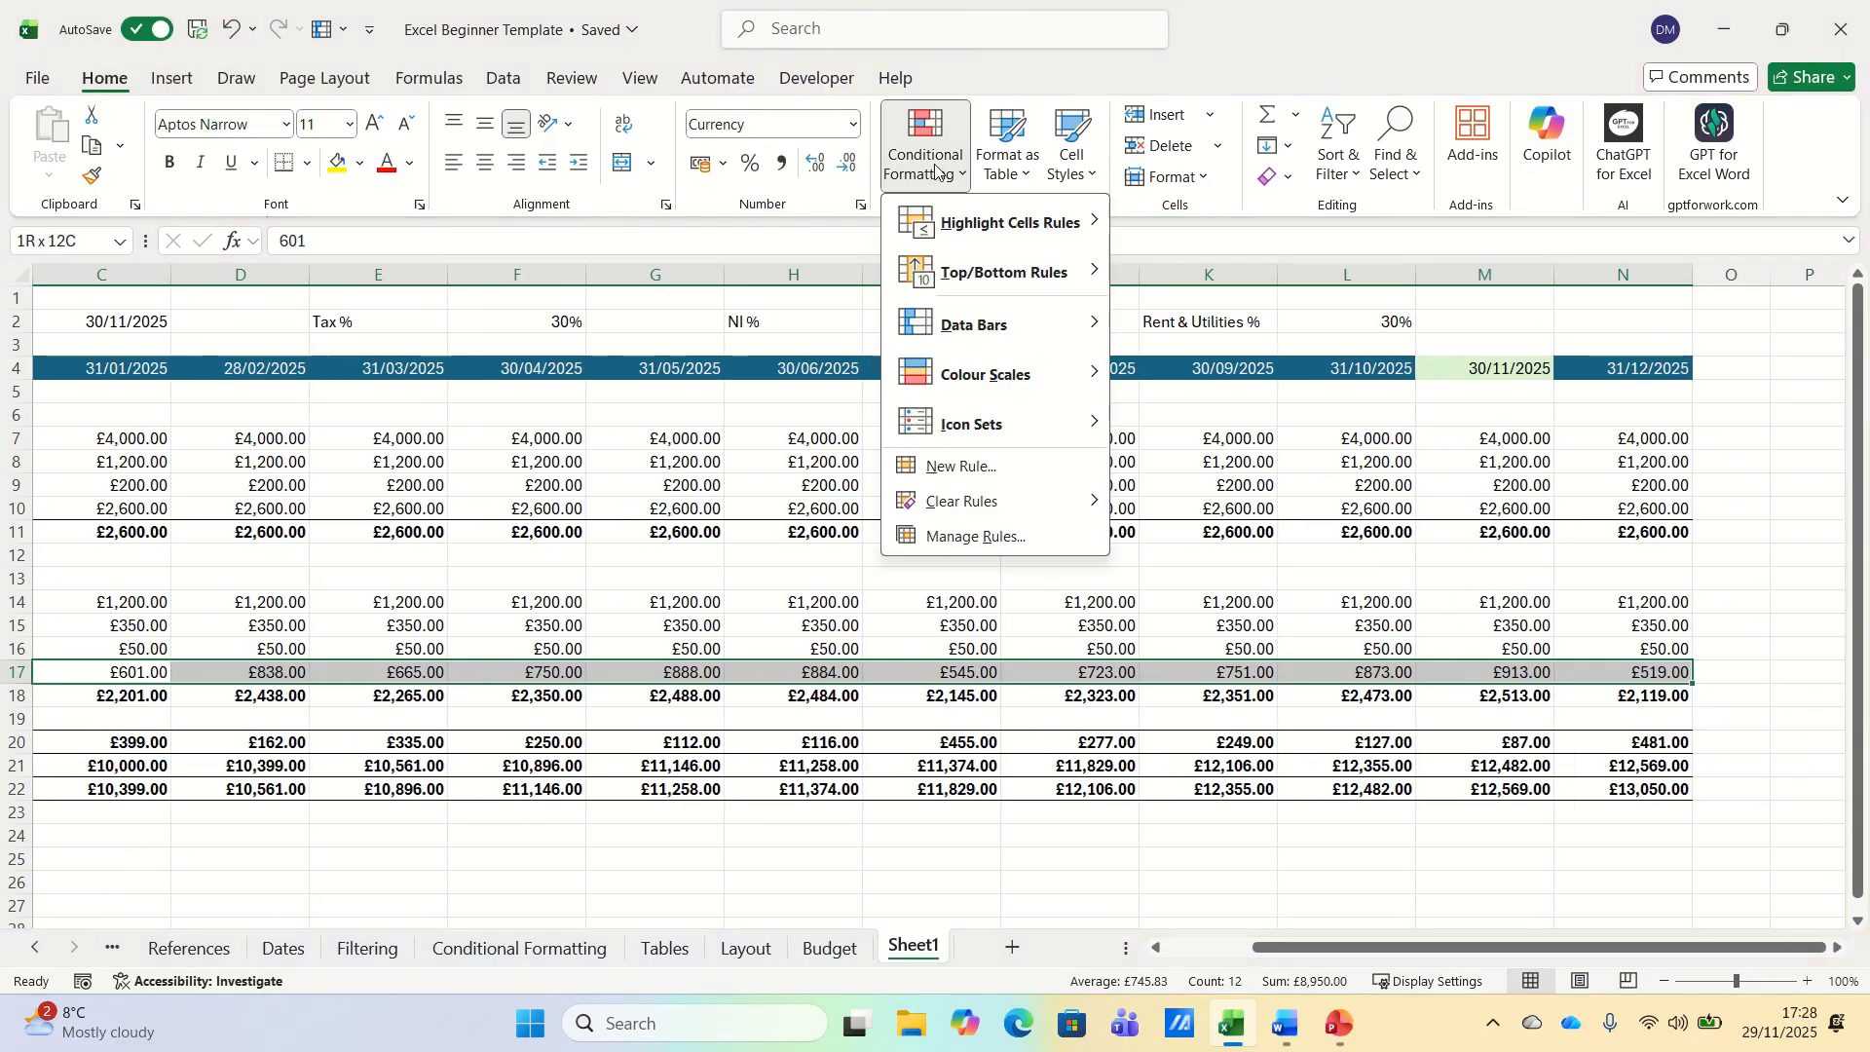
pyautogui.moveTo(974, 324)
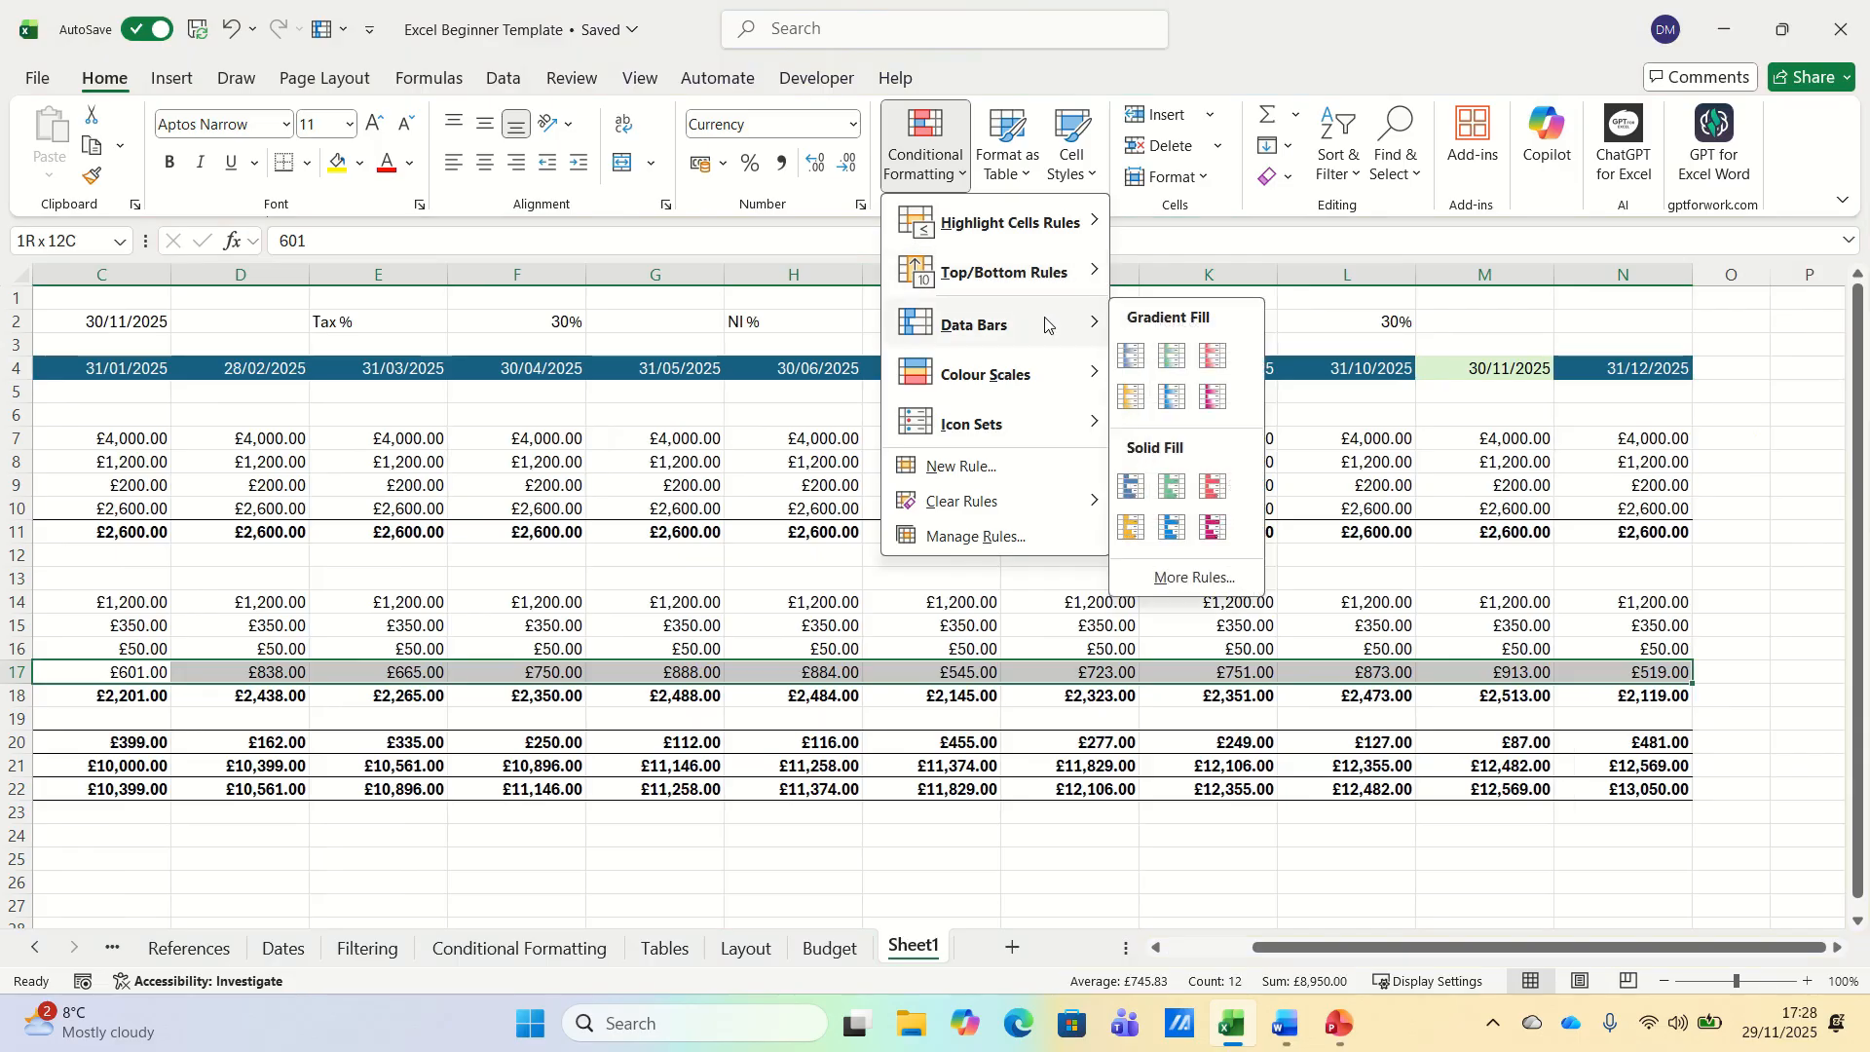
pyautogui.click(1136, 359)
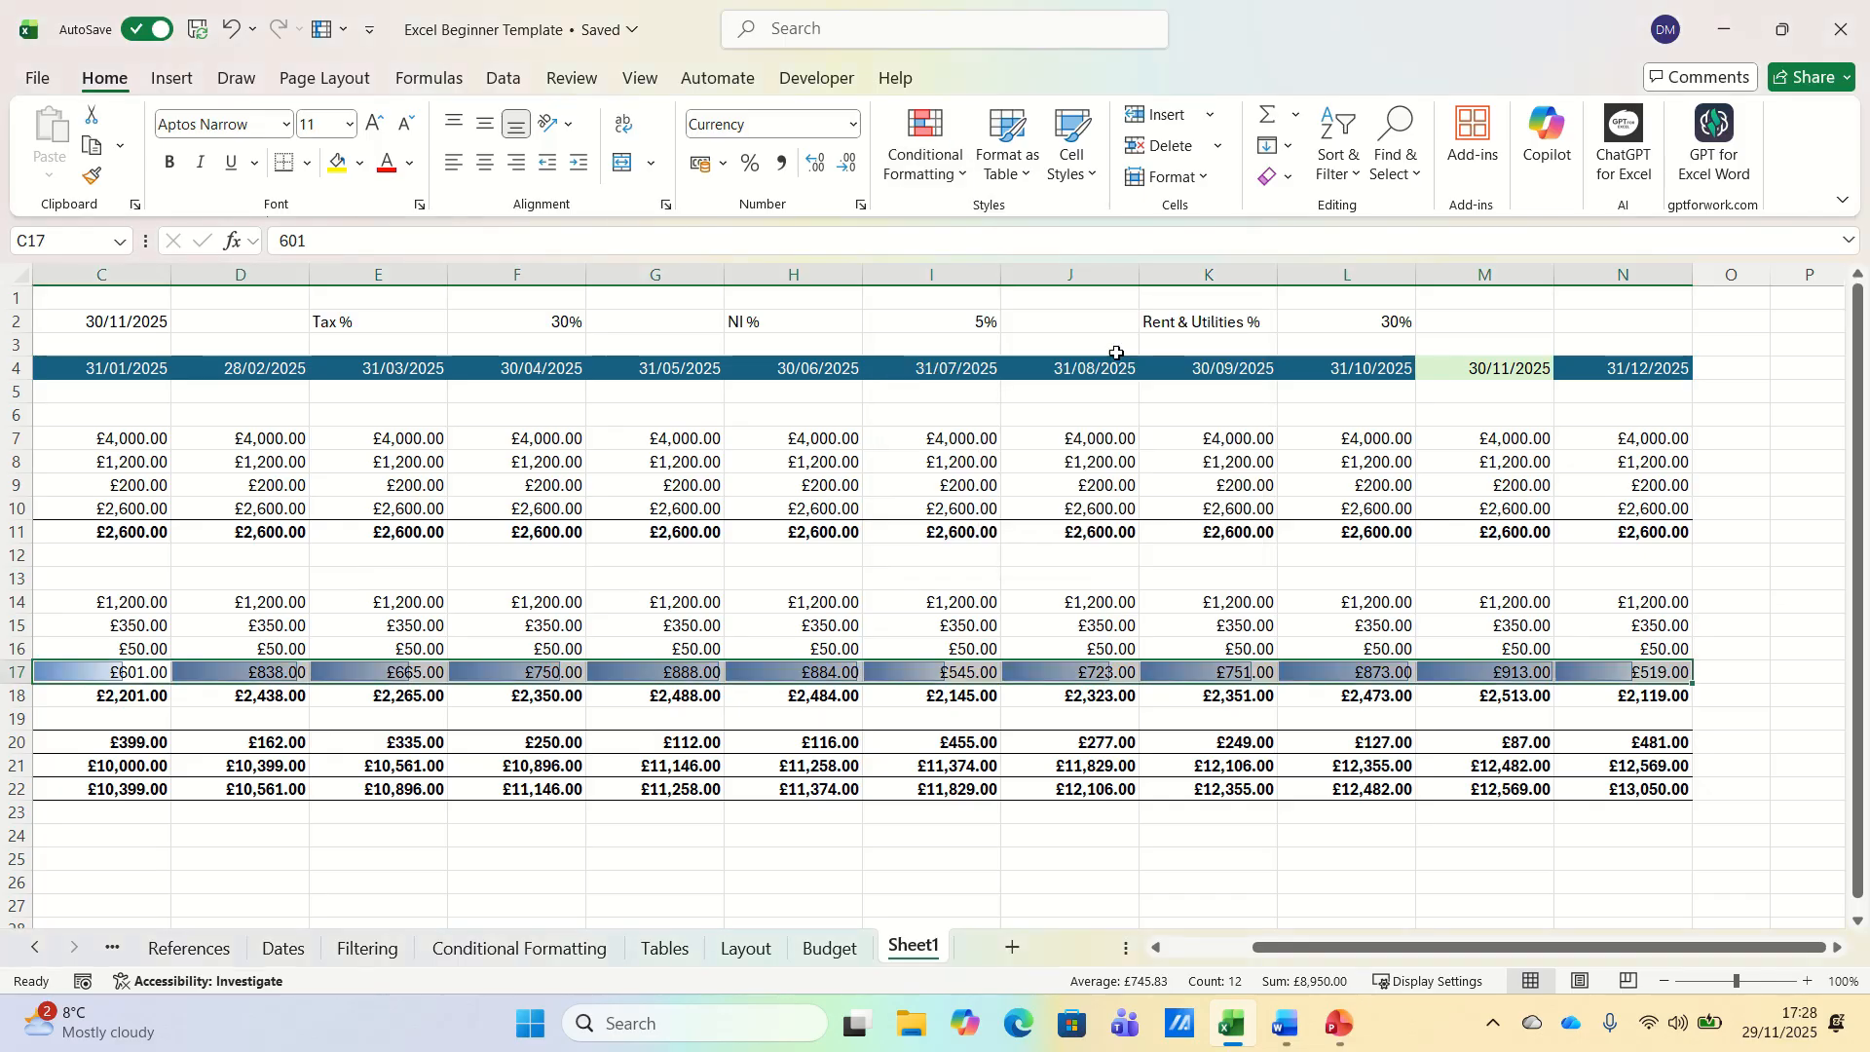
pyautogui.press('Home')
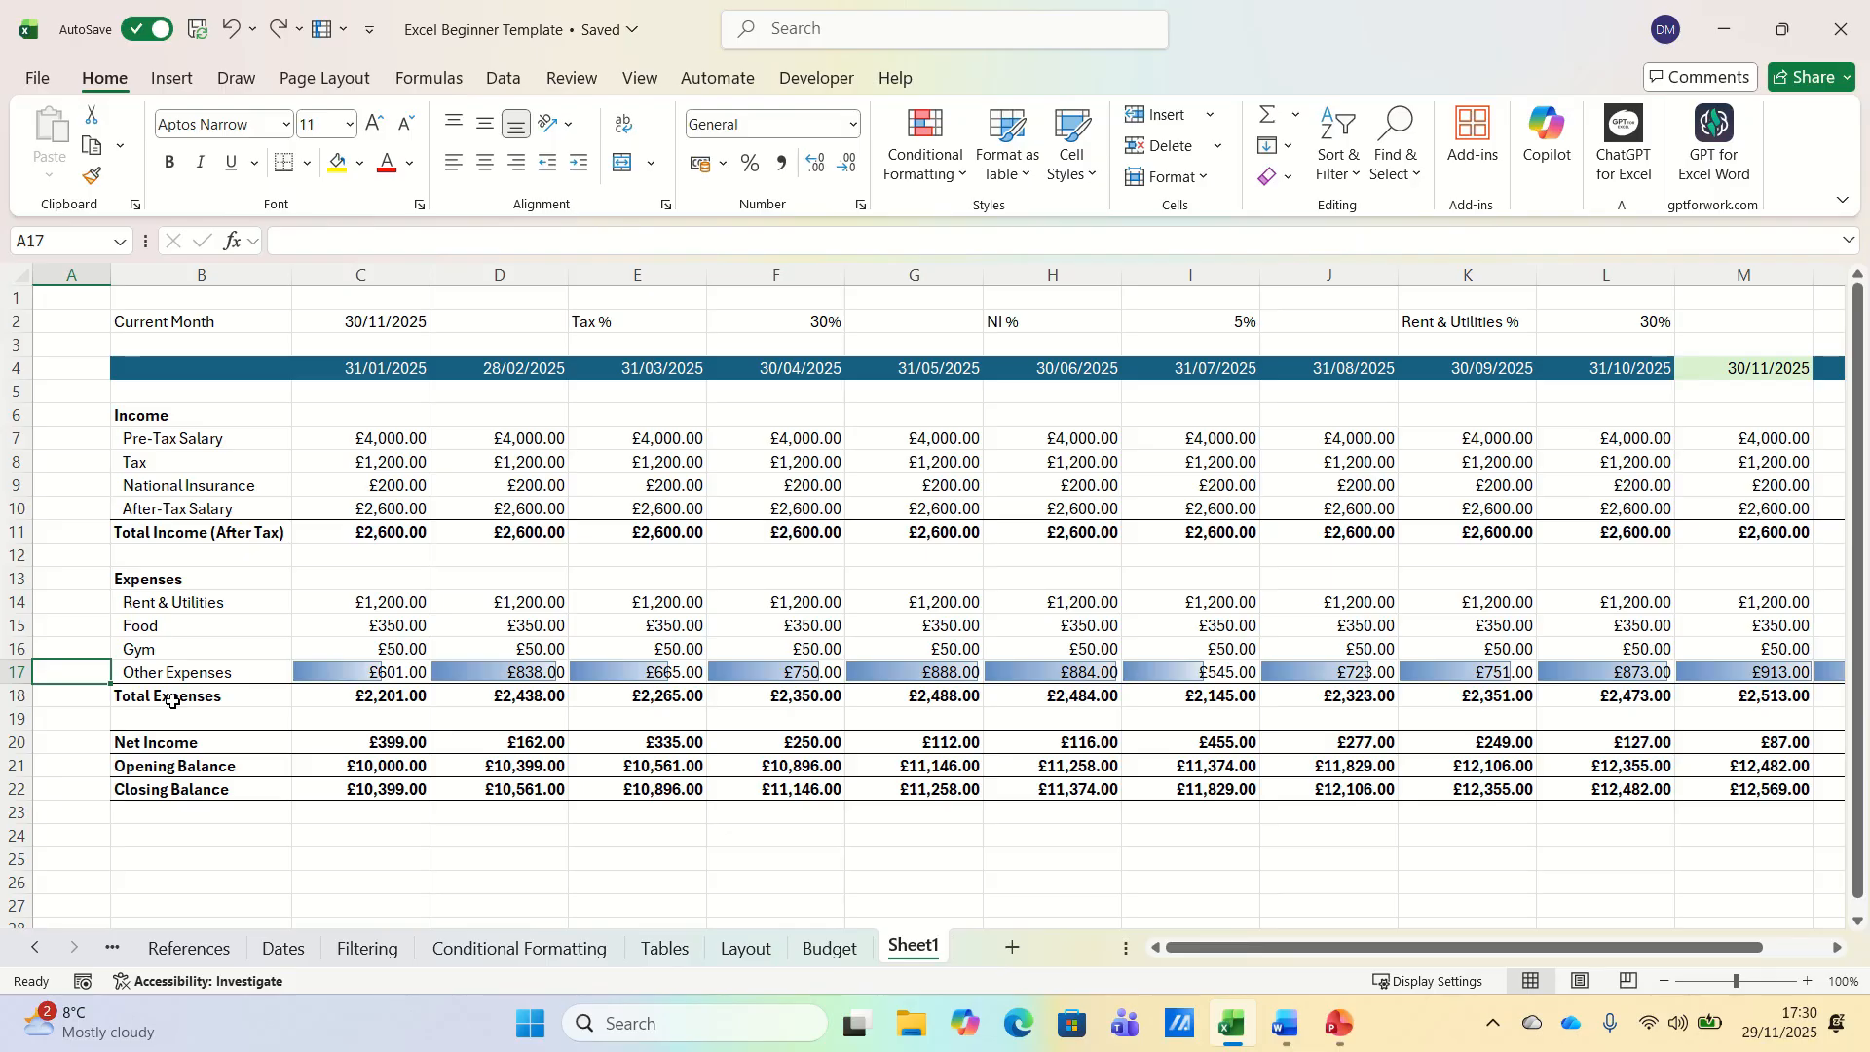
# - Enter the summary headings Expense, Total, Average, Highest, Lowest and Count in B24:G24
pyautogui.click(162, 837)
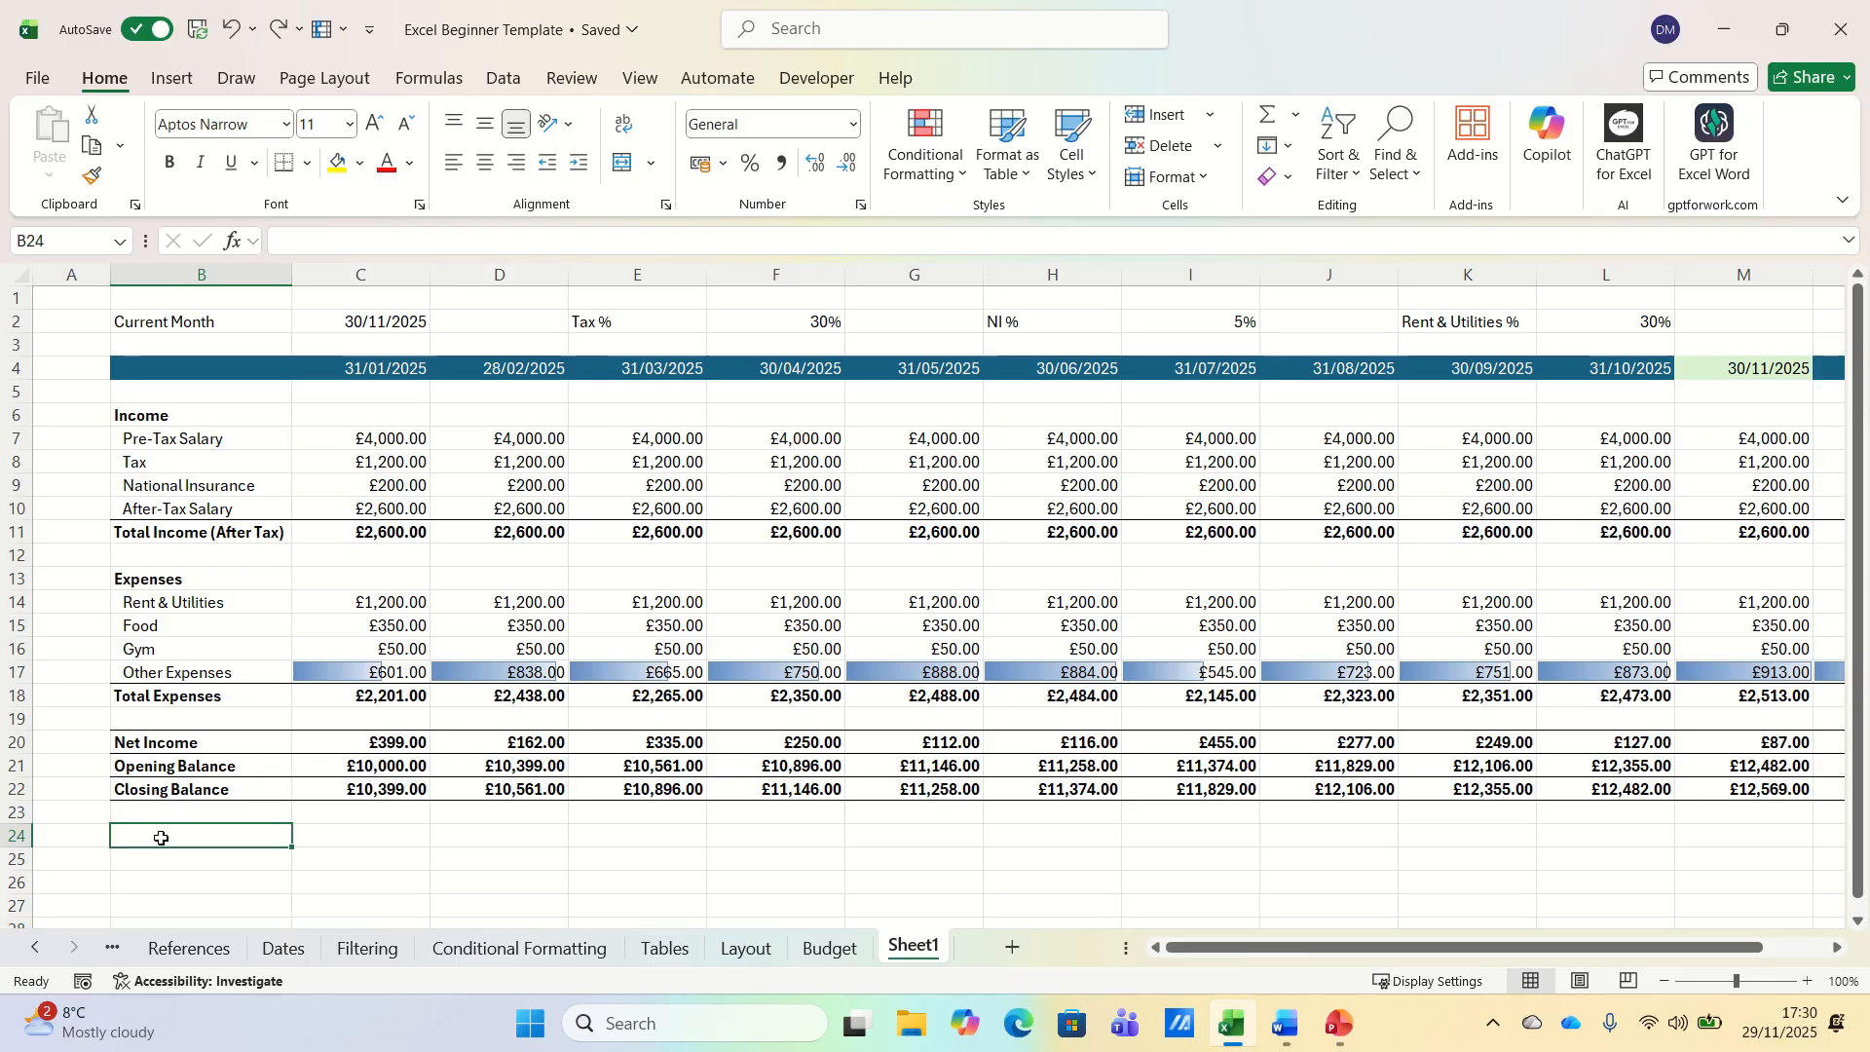
pyautogui.write('Expense')
pyautogui.press('Tab')
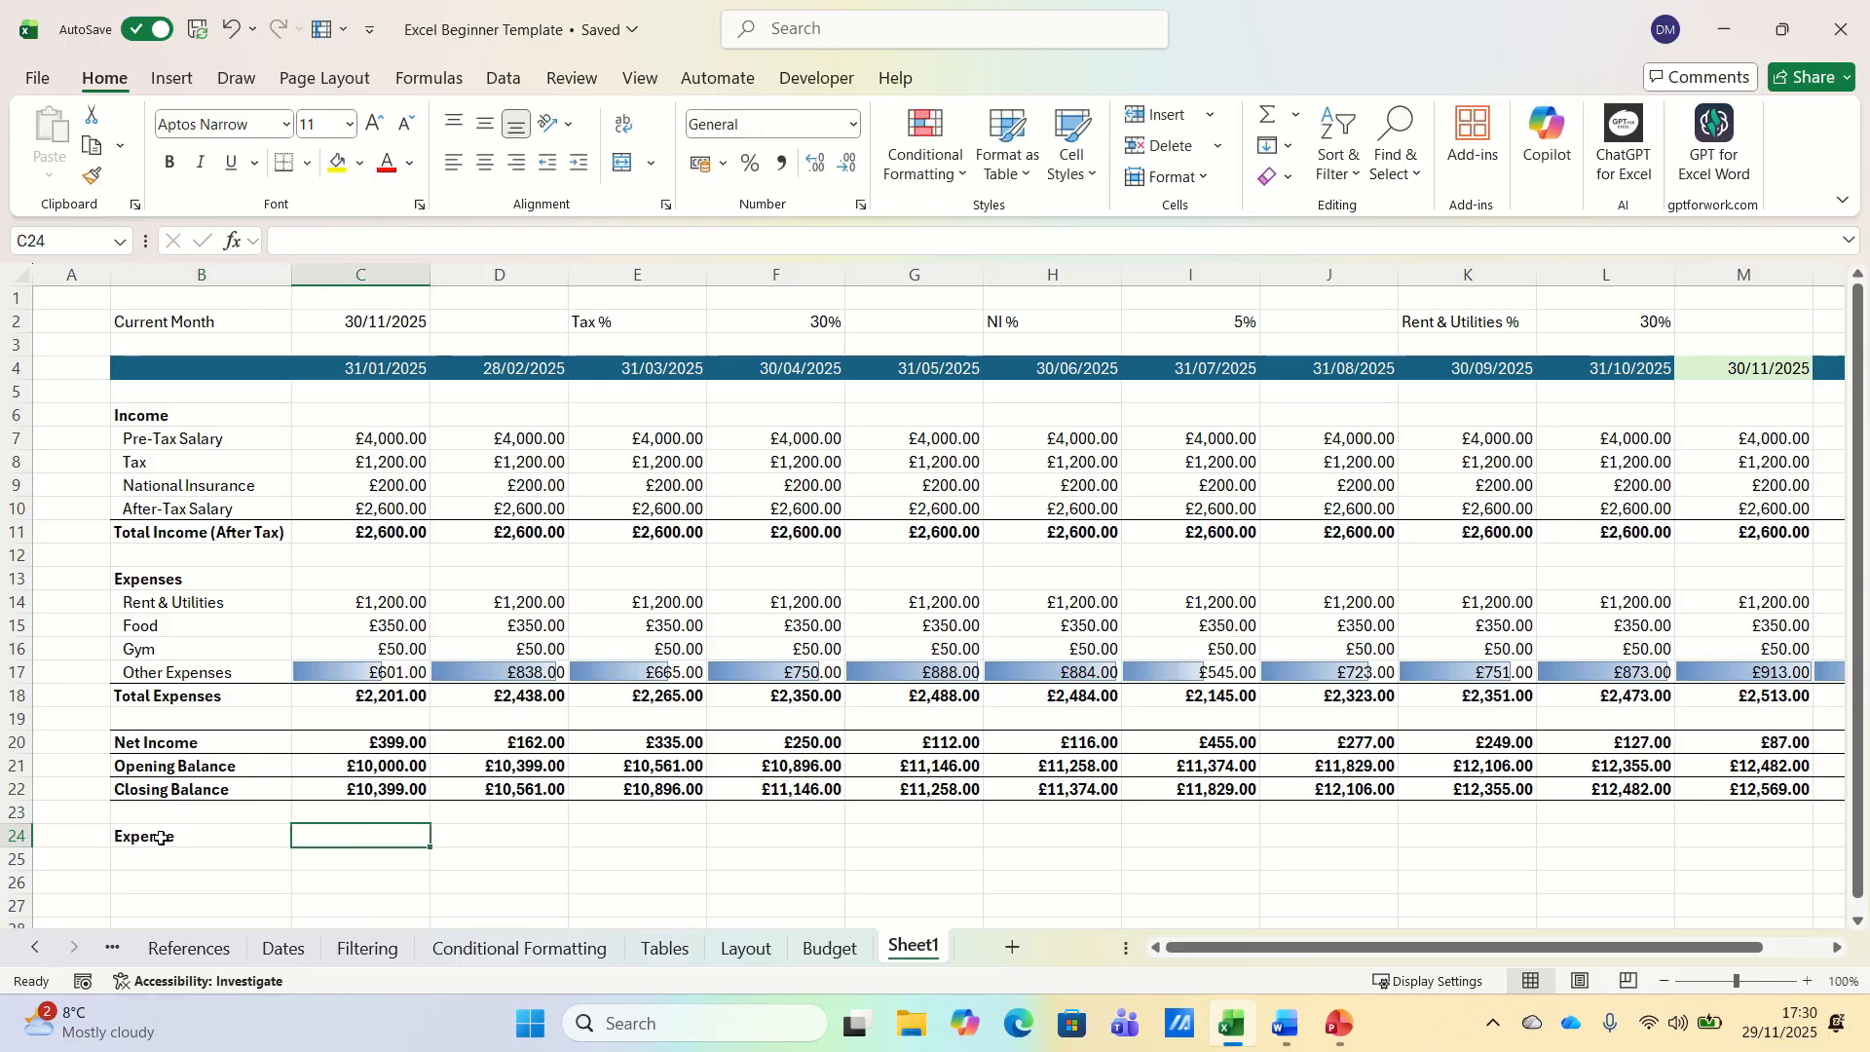
pyautogui.write('Total')
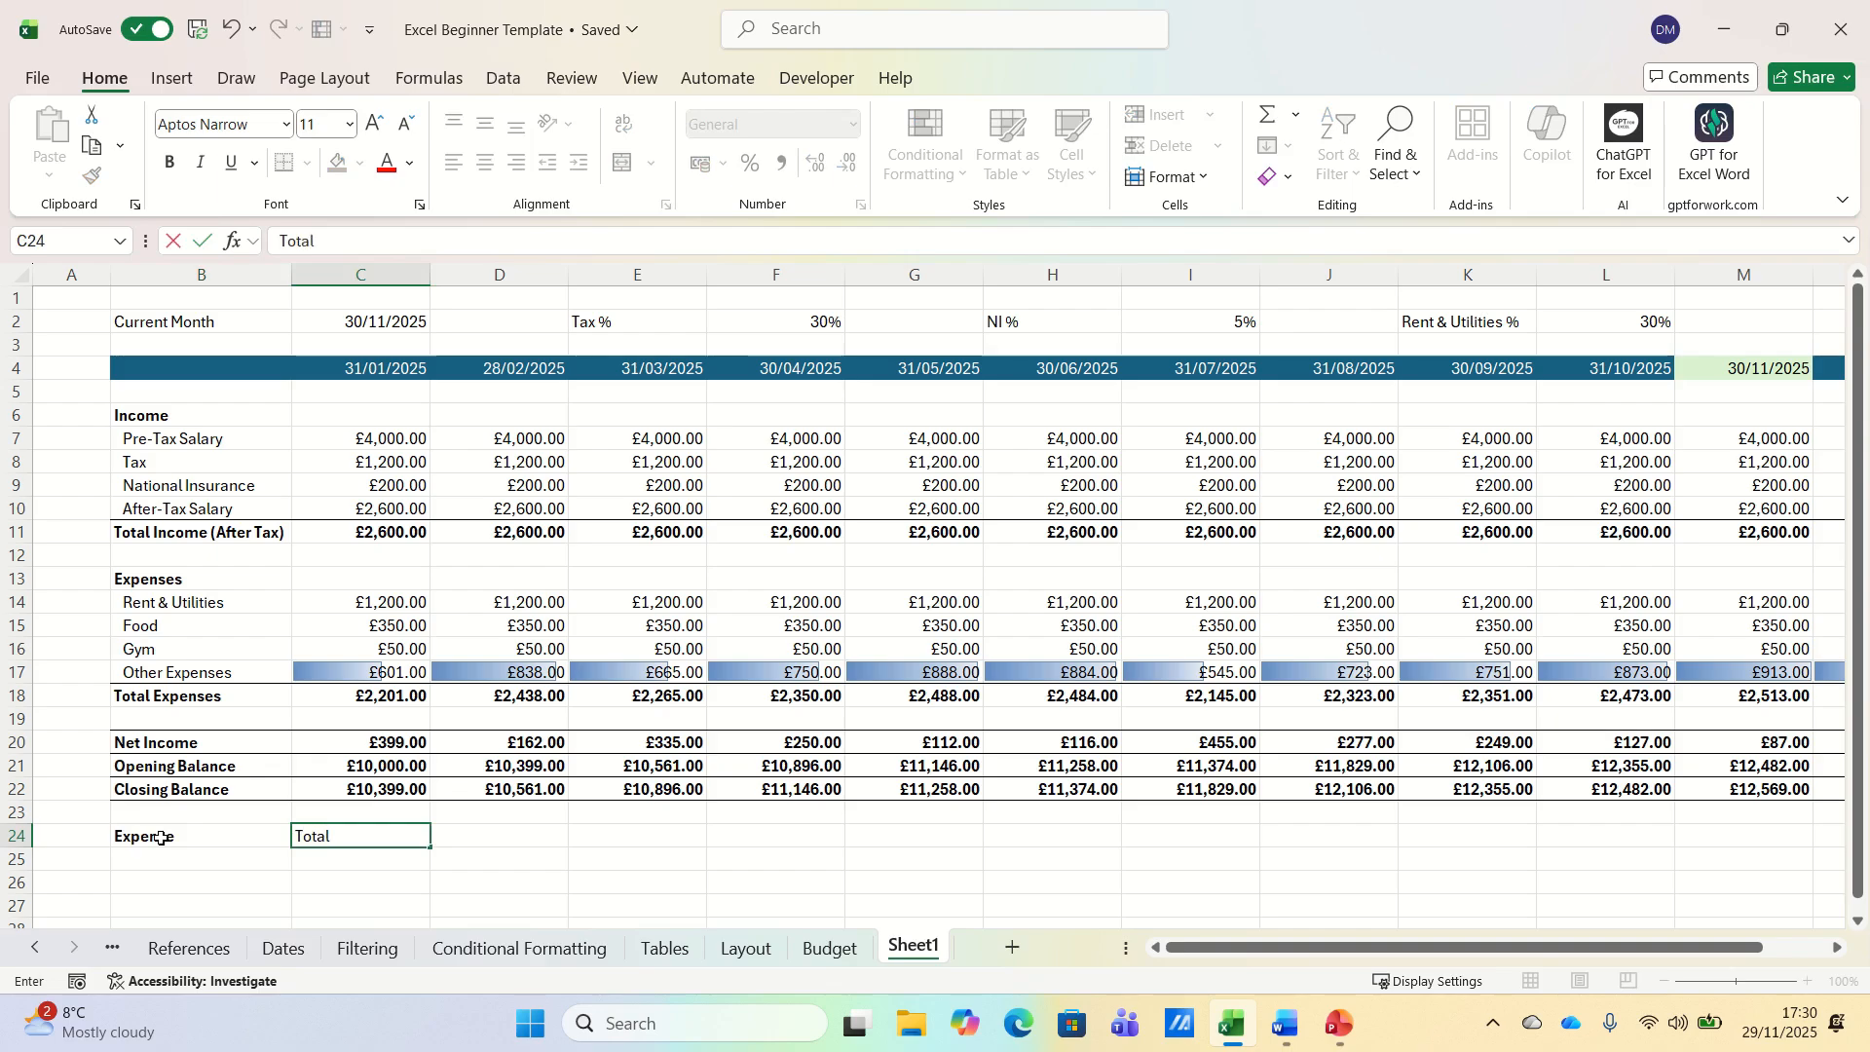
pyautogui.press('Tab')
pyautogui.write('Average')
pyautogui.press('Tab')
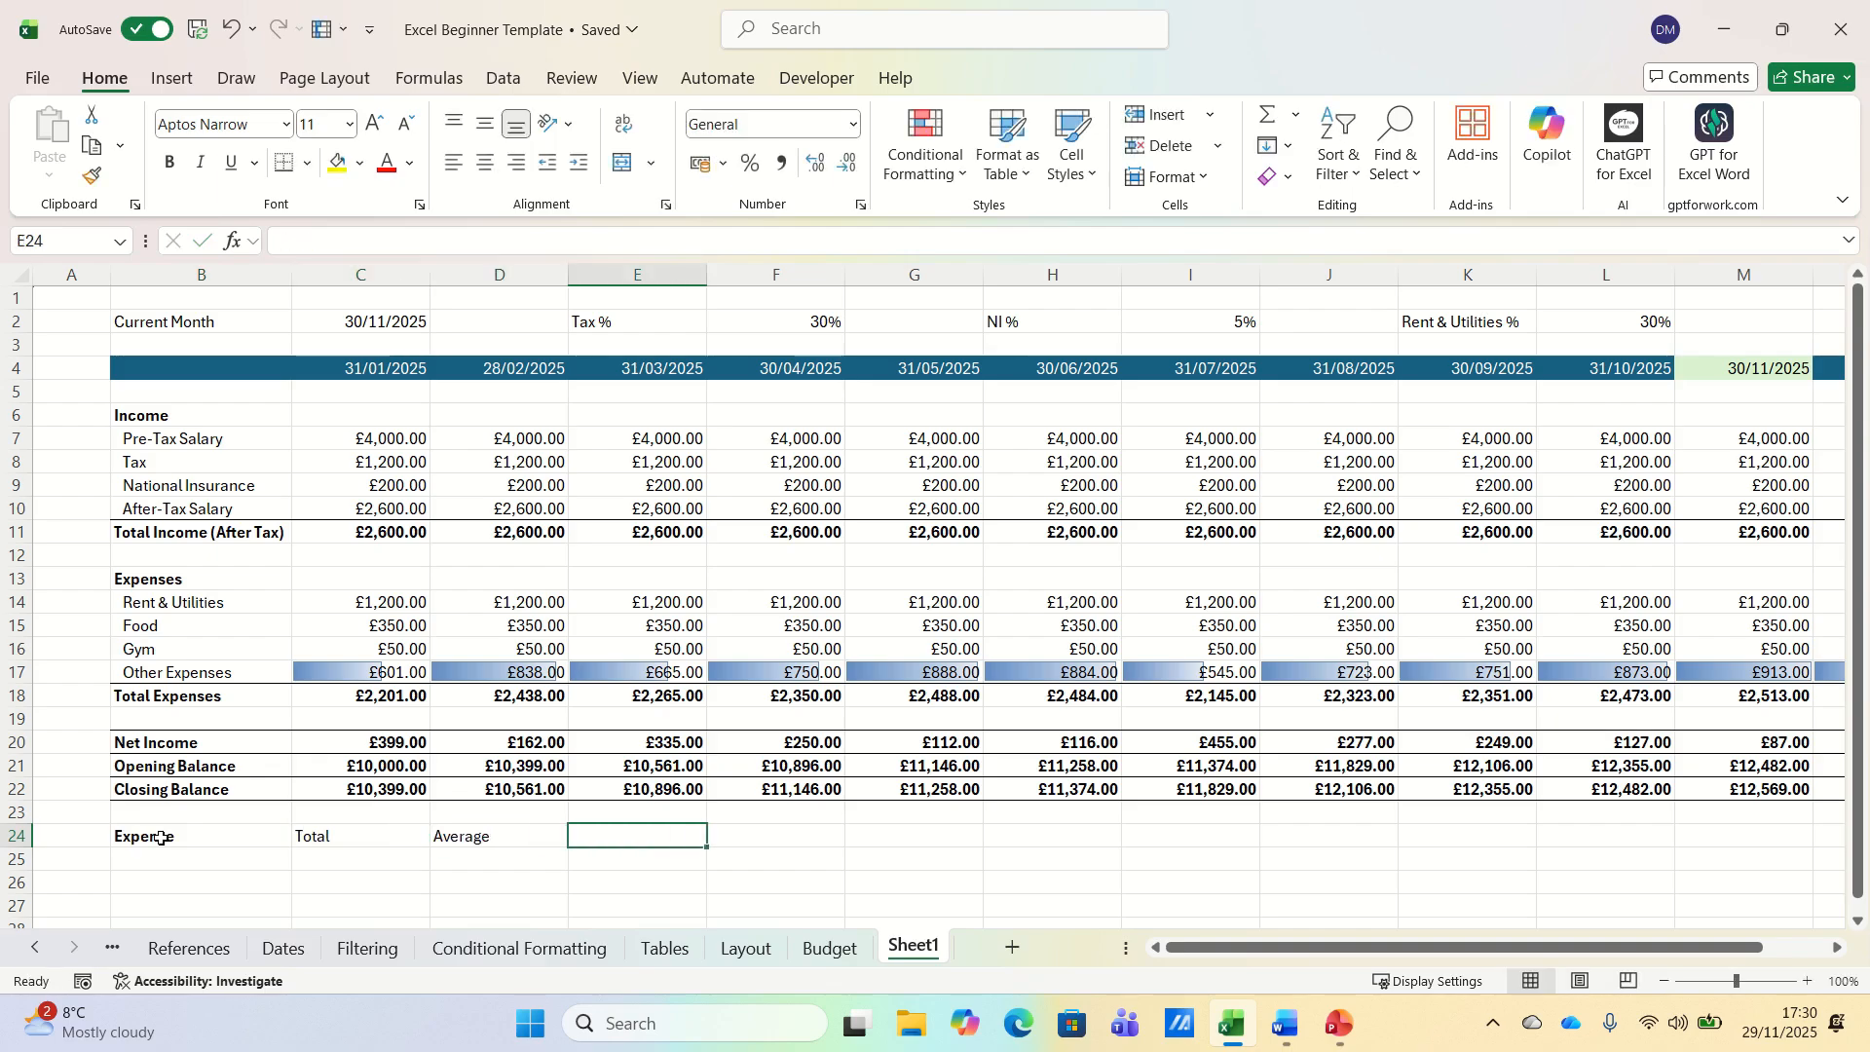
pyautogui.write('Highest')
pyautogui.press('Tab')
pyautogui.write('L')
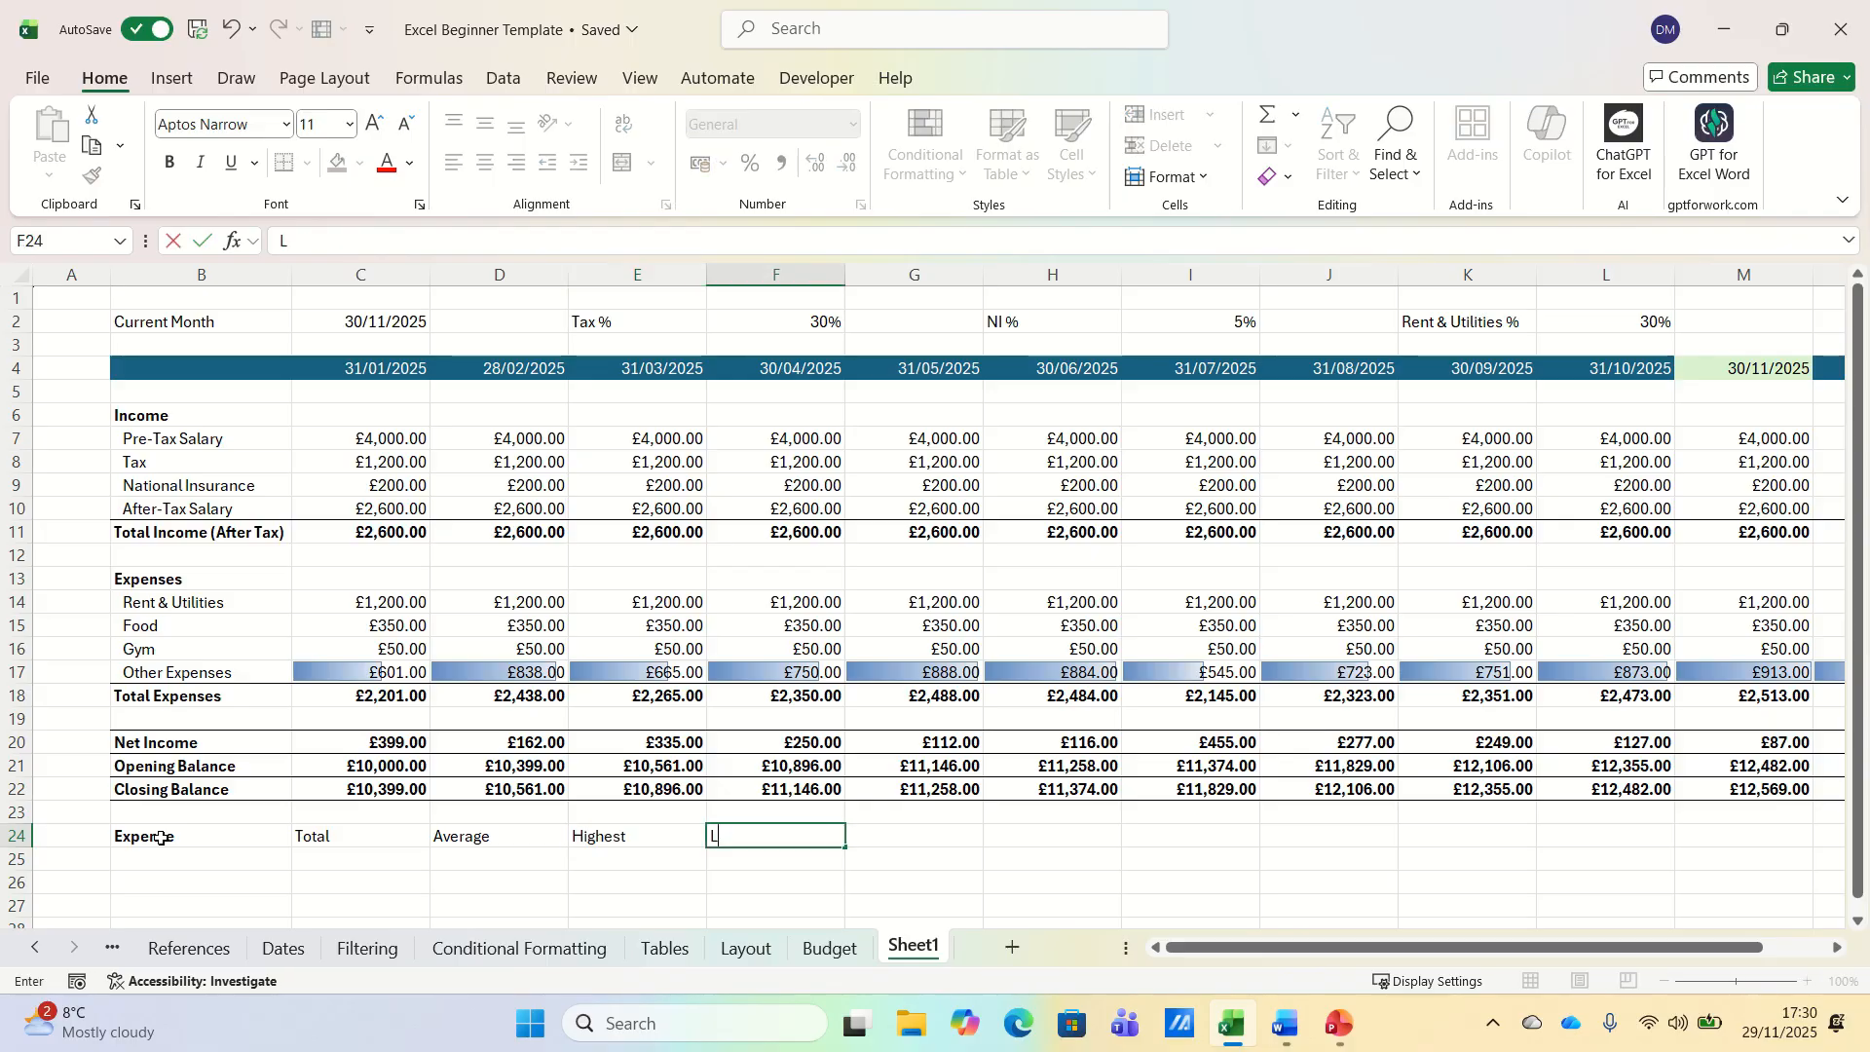
pyautogui.write('owest')
pyautogui.press('Tab')
pyautogui.write('Count')
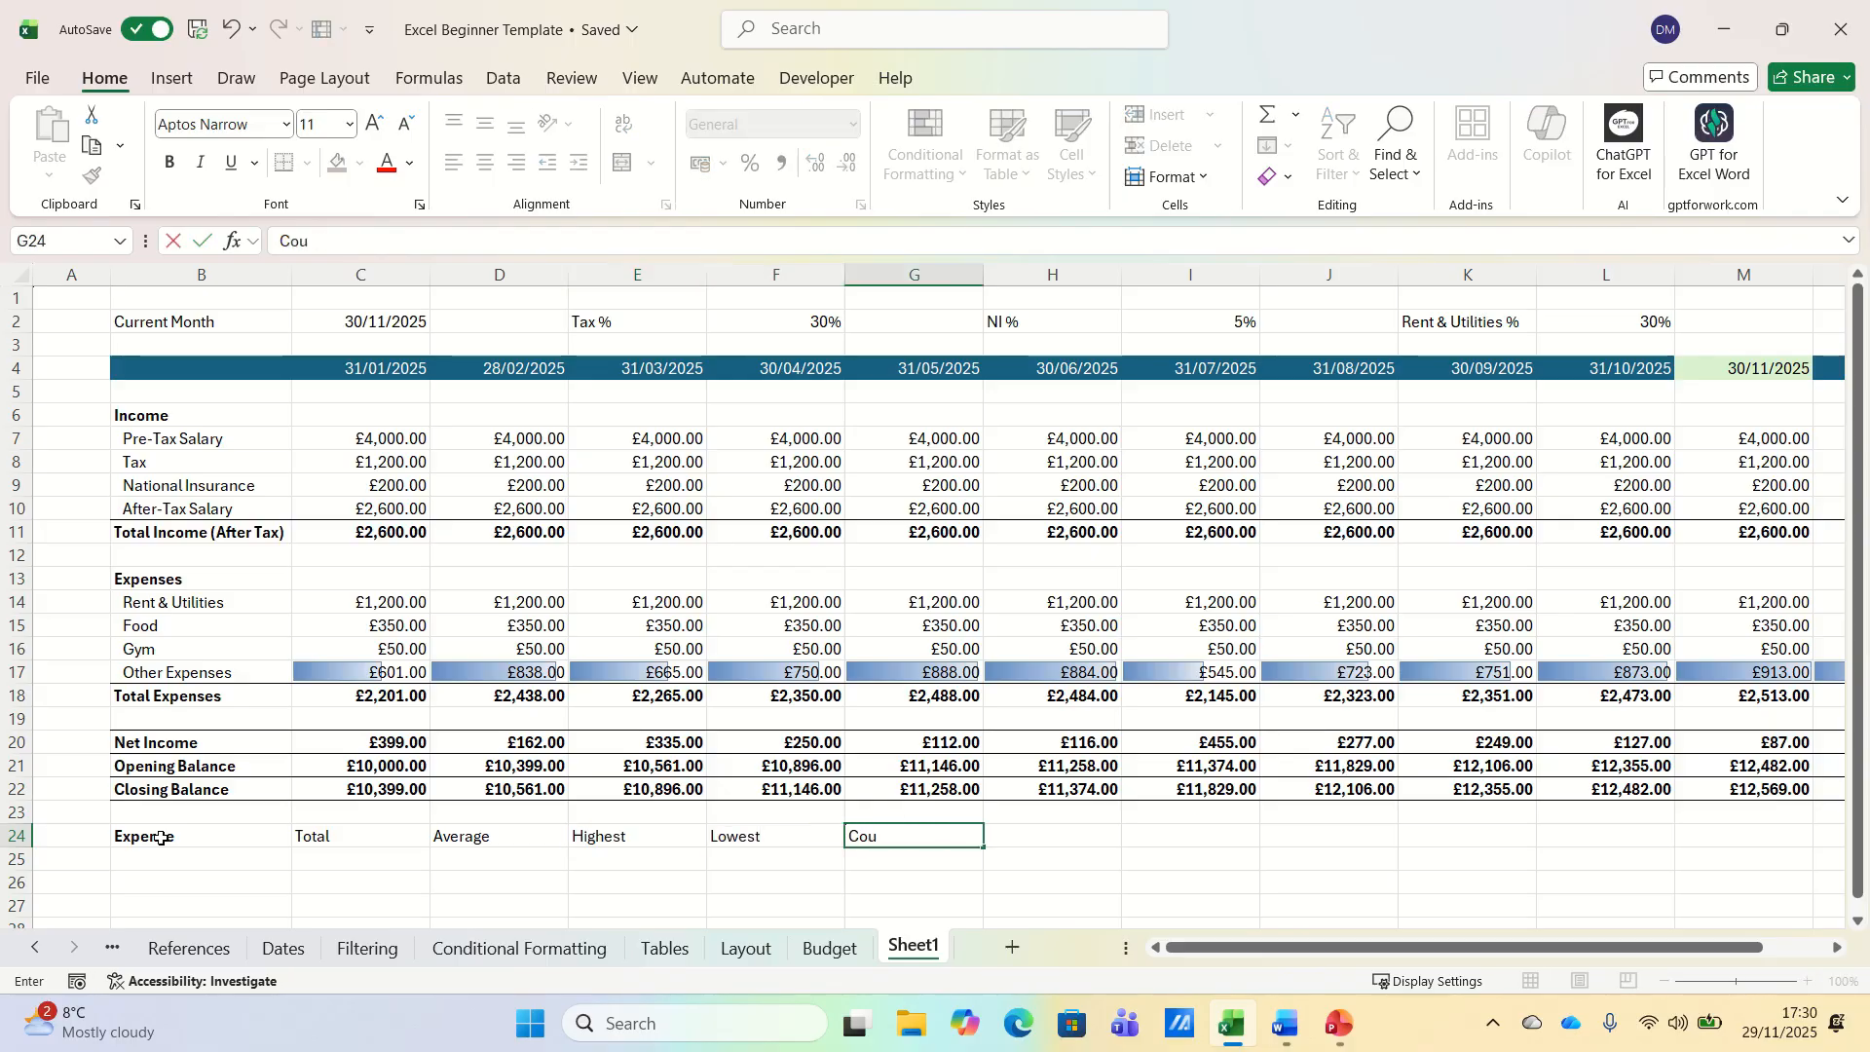
pyautogui.press('Return')
# - Link B25 to the Rent & Utilities label in B14 with the formula =B14
pyautogui.press('Left')
pyautogui.press('Left')
pyautogui.press('Left')
pyautogui.press('Left')
pyautogui.press('Left')
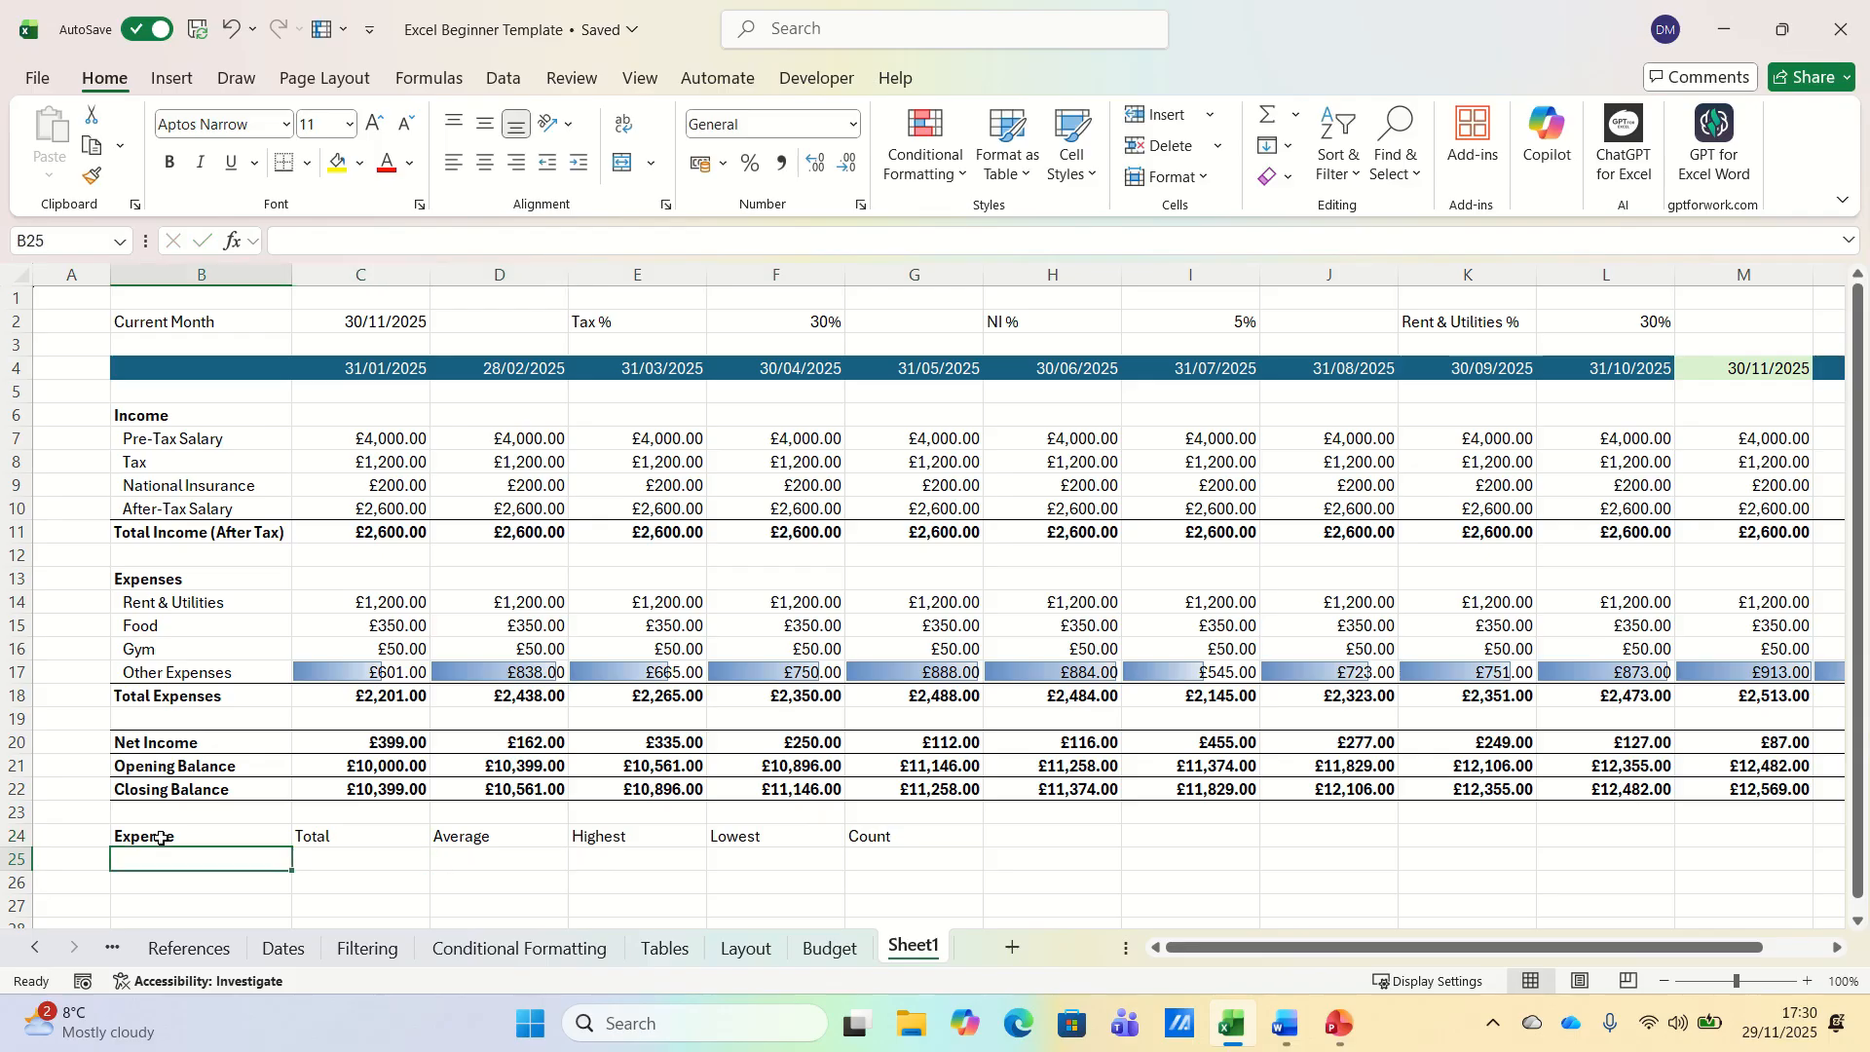
pyautogui.write('=')
pyautogui.press('Up')
pyautogui.press('Up')
pyautogui.press('Up')
pyautogui.press('Up')
pyautogui.press('Up')
pyautogui.press('Up')
pyautogui.press('Up')
pyautogui.press('Up')
pyautogui.press('Up')
pyautogui.press('Up')
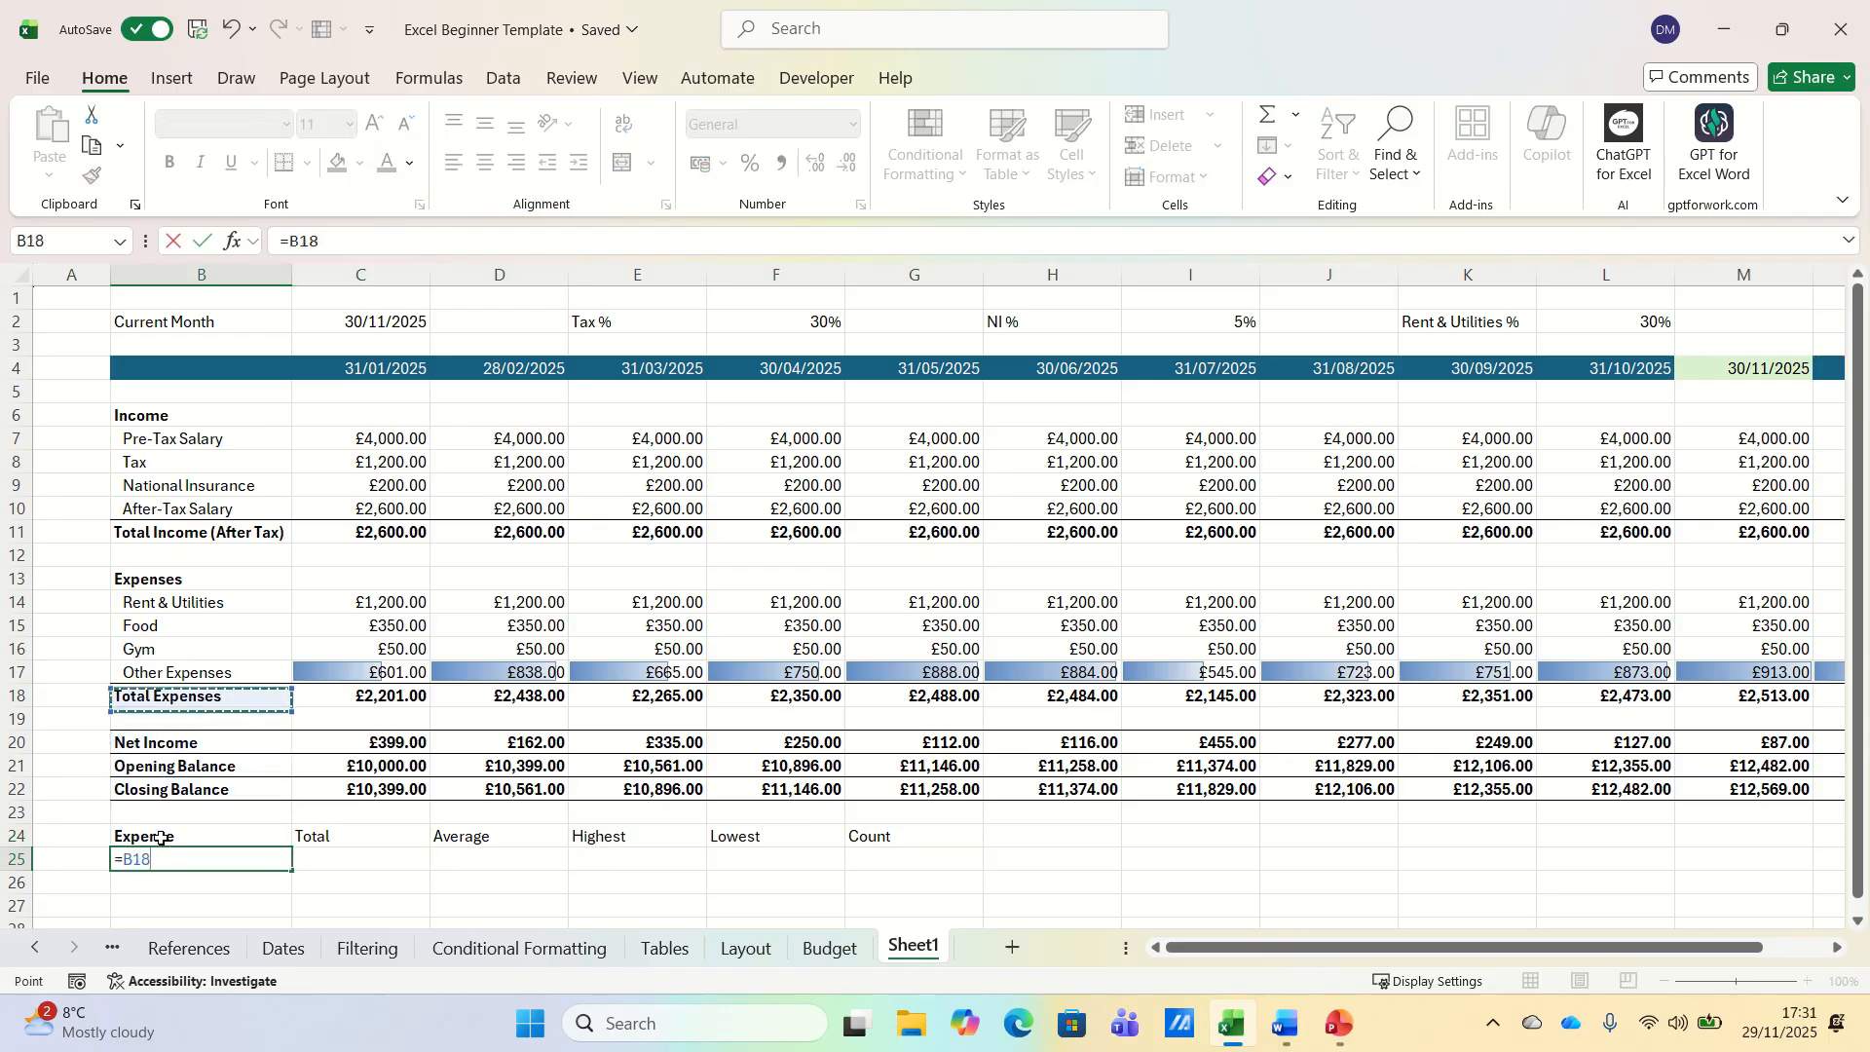
pyautogui.press('Up')
pyautogui.press('Return')
pyautogui.press('Up')
# - Calculate the Rent & Utilities total in C25 with a SUM of C14:N14
pyautogui.press('Right')
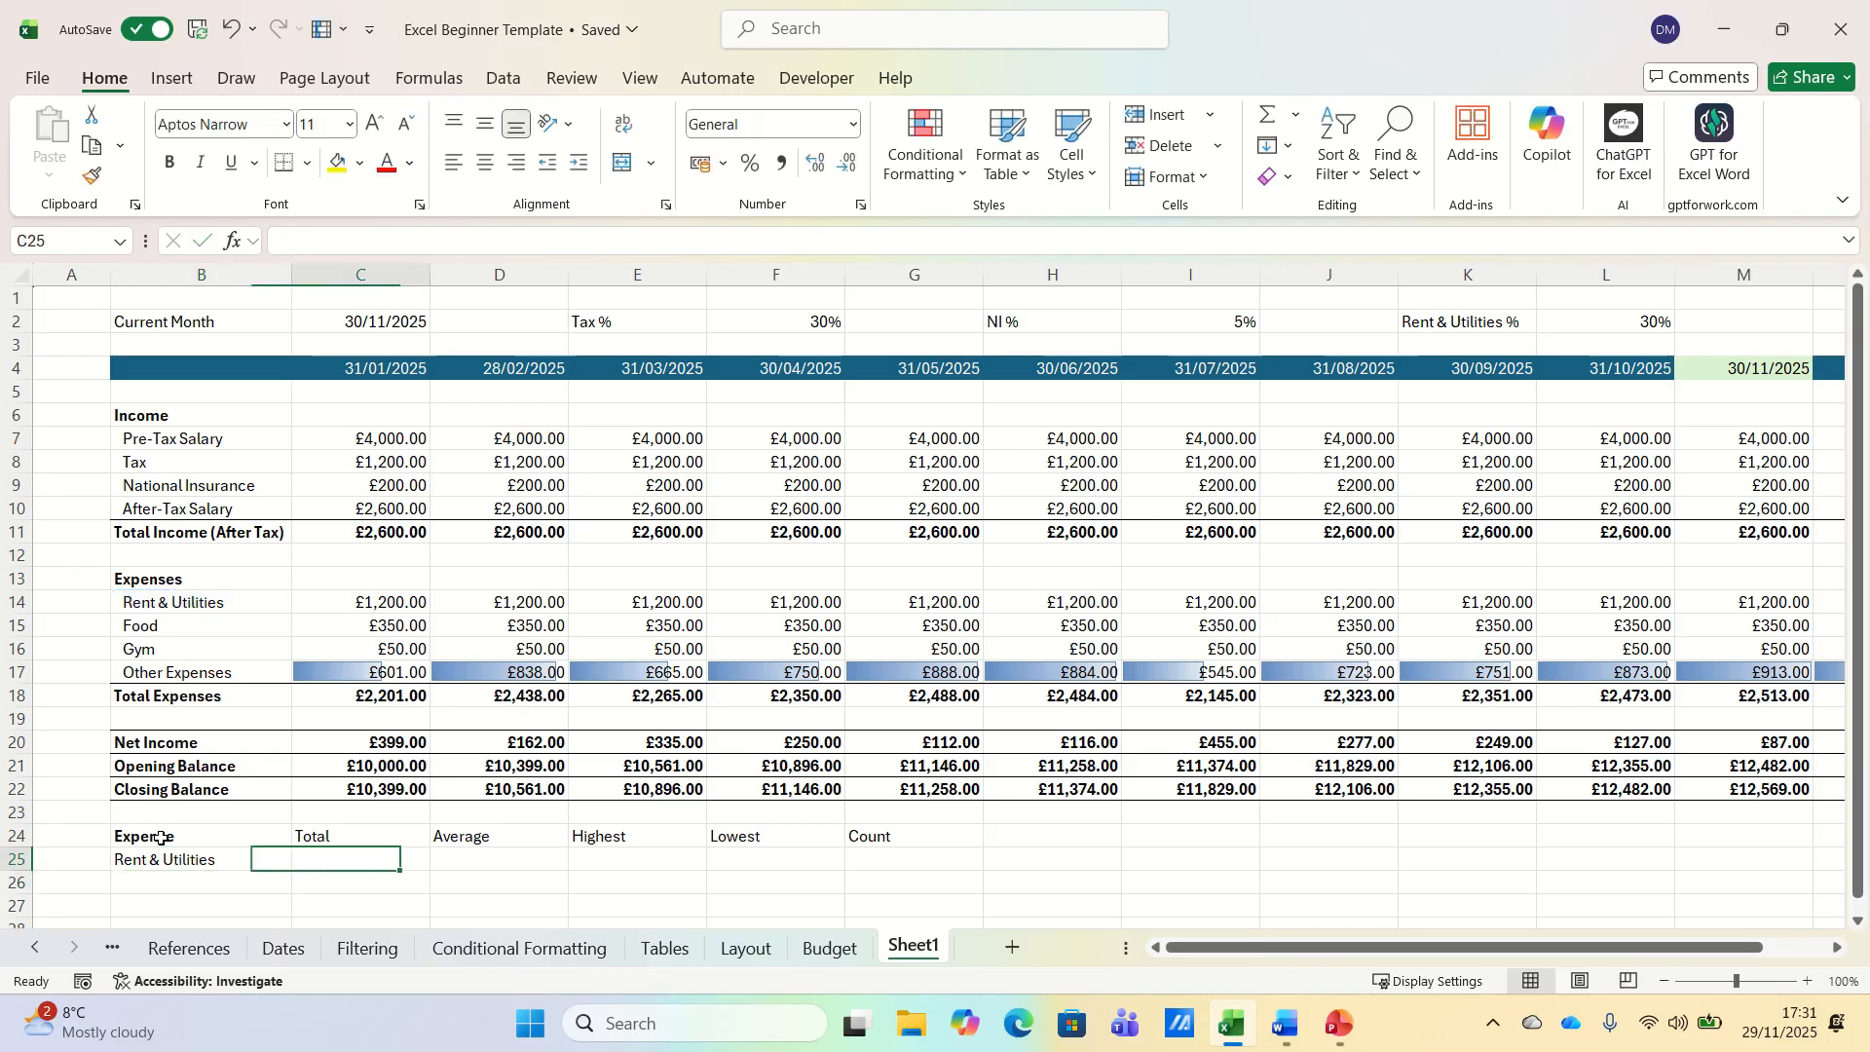
pyautogui.write('=sum(')
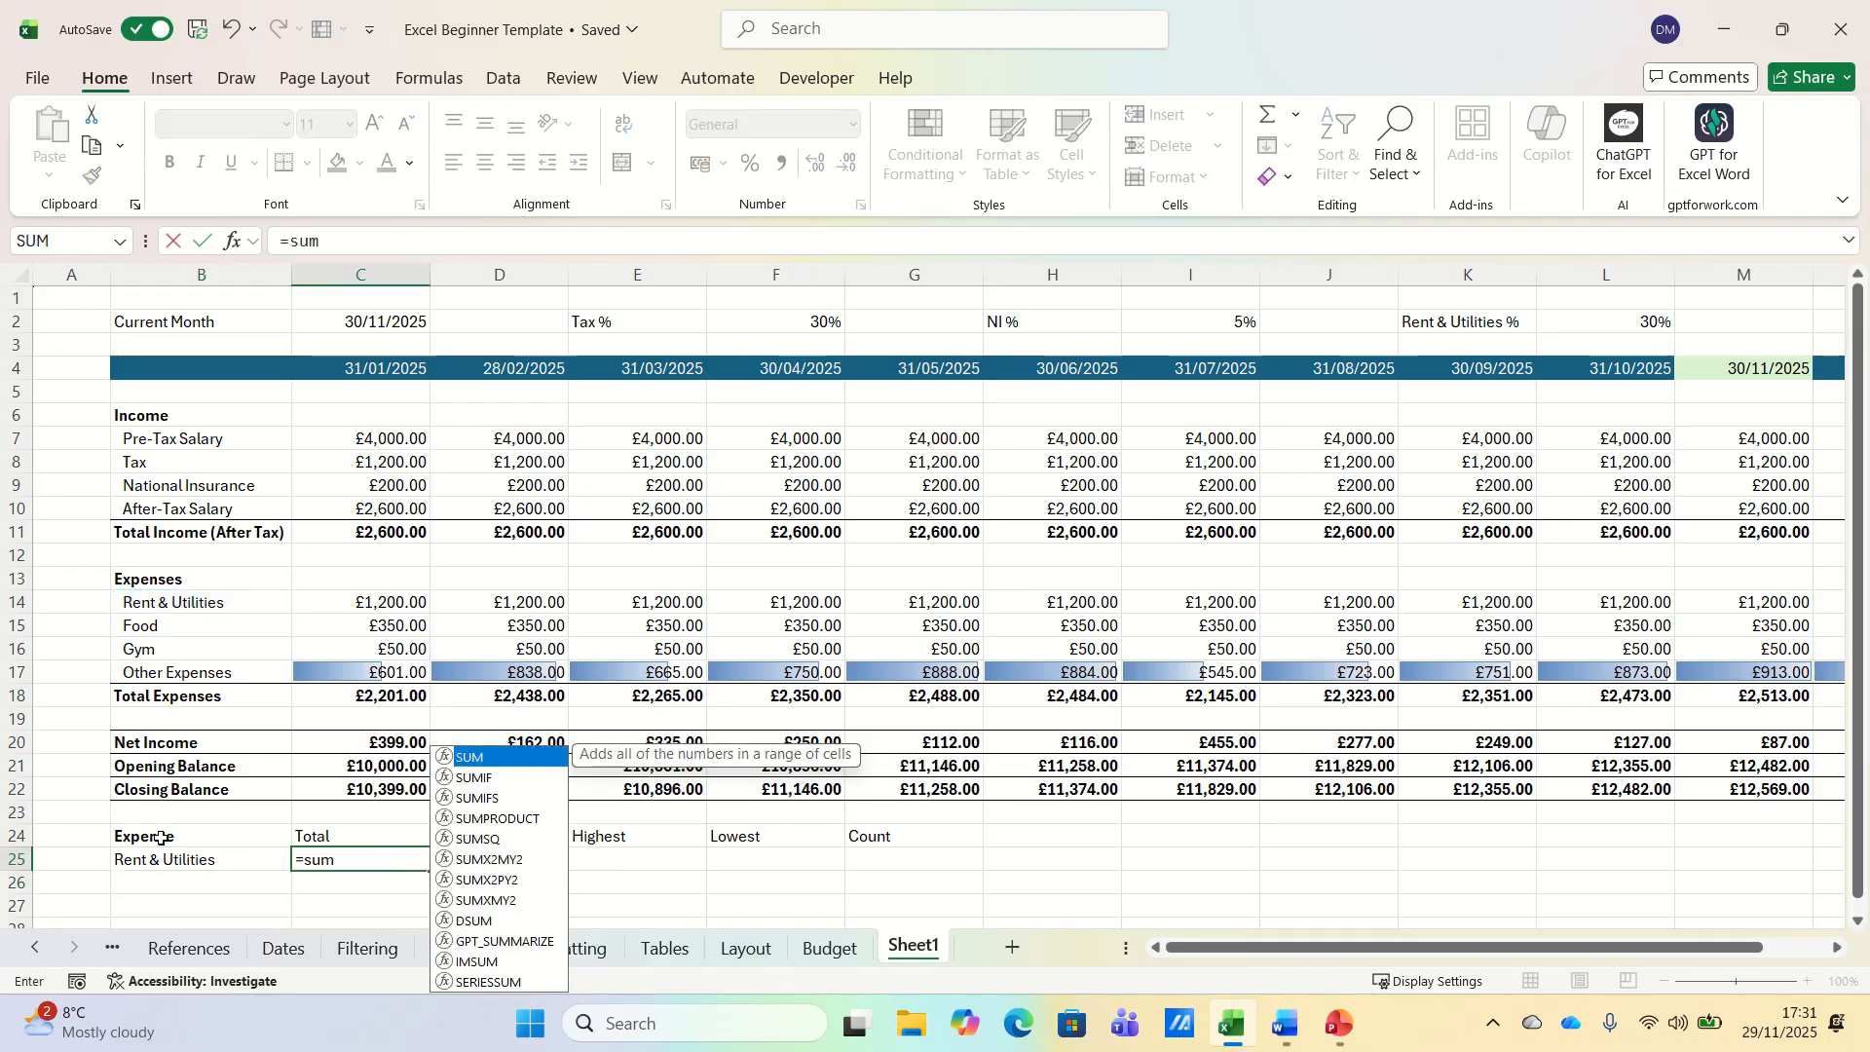
pyautogui.press('Up')
pyautogui.press('Up')
pyautogui.press('Up')
pyautogui.press('Up')
pyautogui.press('Up')
pyautogui.press('Up')
pyautogui.press('Up')
pyautogui.press('Up')
pyautogui.press('Up')
pyautogui.press('Up')
pyautogui.press('Up')
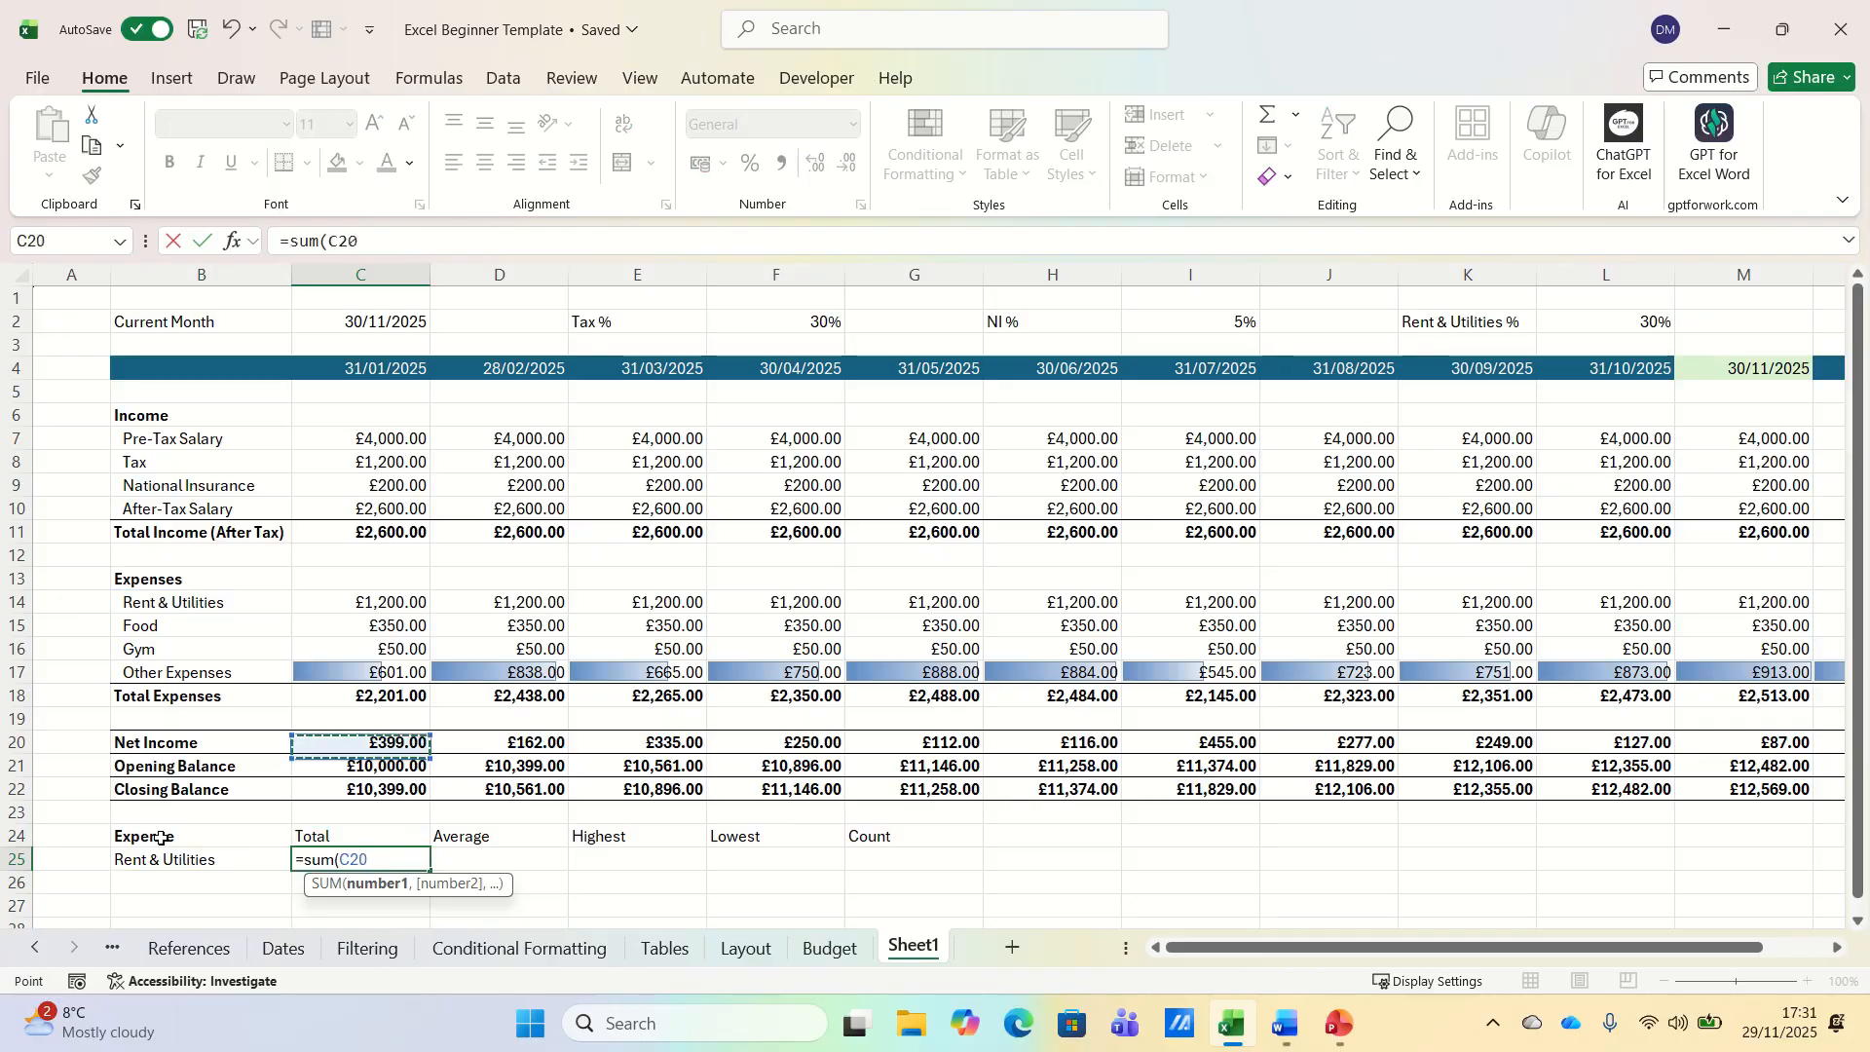
pyautogui.hotkey('ctrl', 'shift', 'Right')
pyautogui.press('Return')
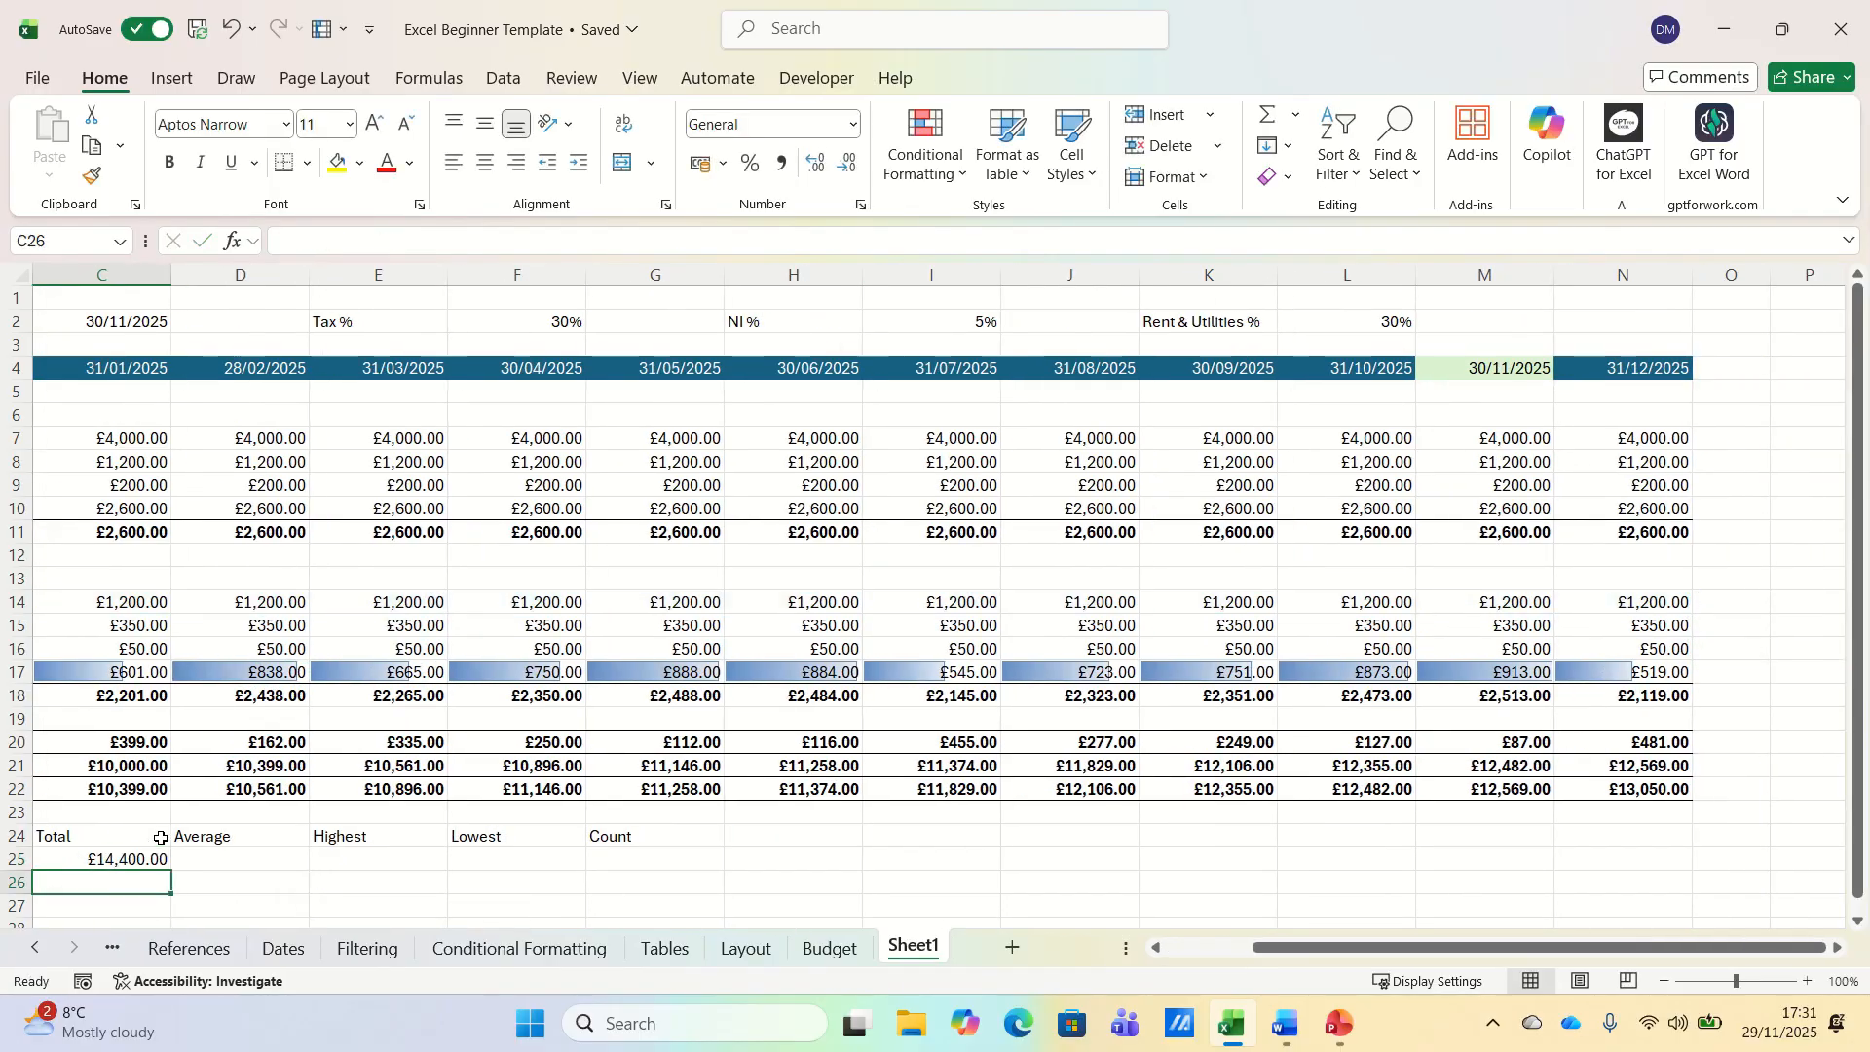
# - Calculate the average Rent & Utilities cost in D25 with AVERAGE over C14:N14
pyautogui.press('Up')
pyautogui.press('Right')
pyautogui.write('=average(')
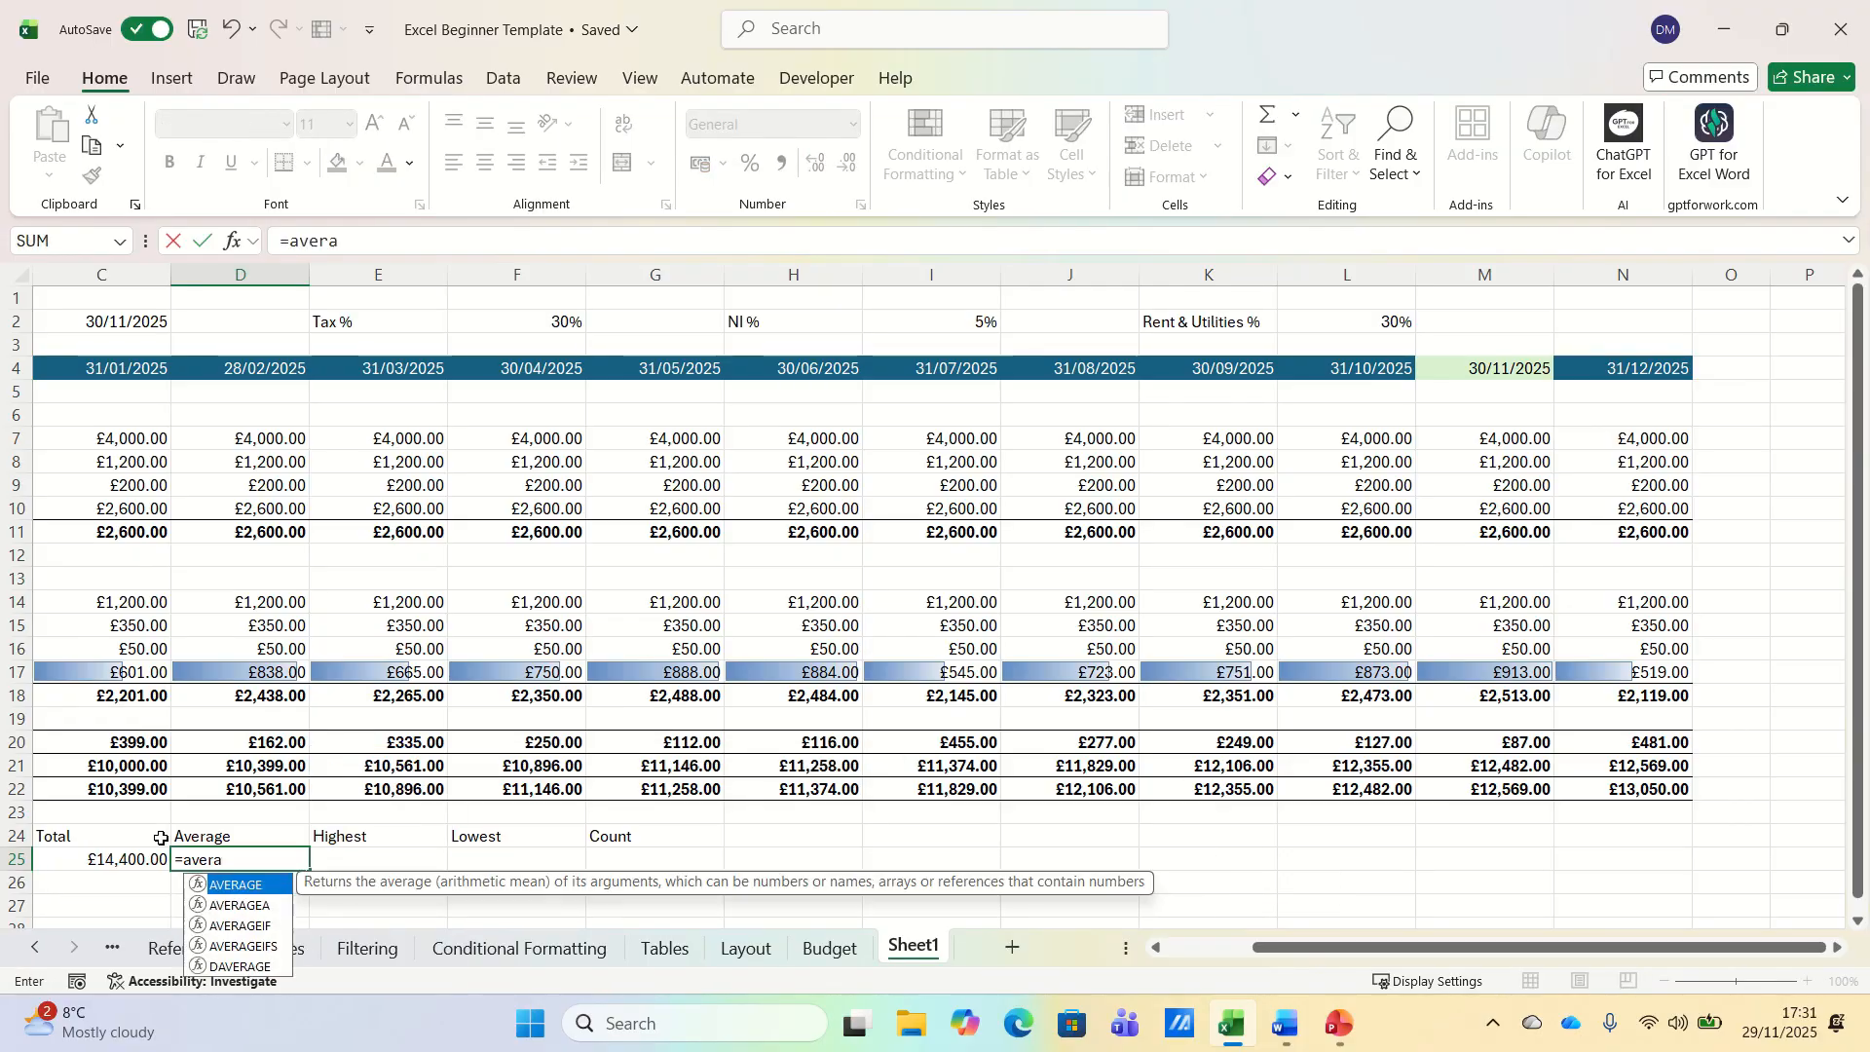
pyautogui.click(117, 598)
pyautogui.hotkey('ctrl', 'shift', 'Right')
pyautogui.press('Return')
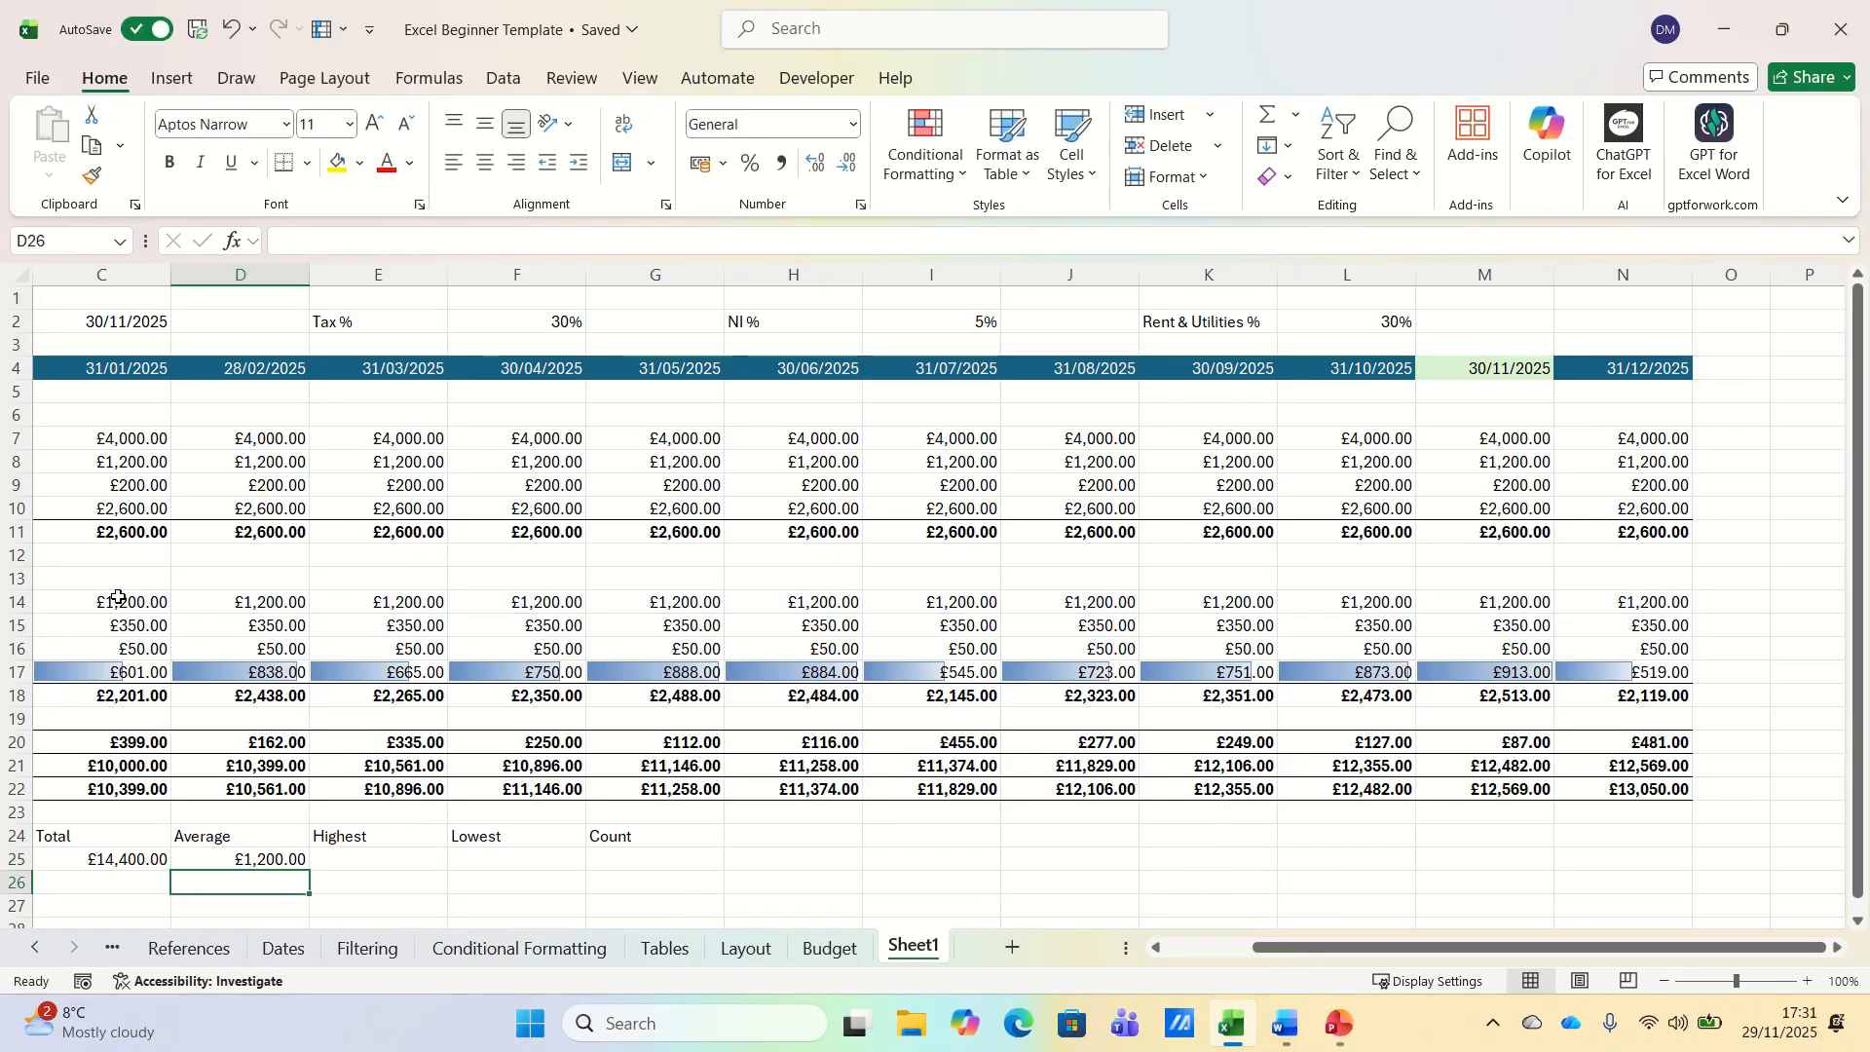
# - Calculate the highest Rent & Utilities cost in E25 with MAX over C14:N14
pyautogui.press('Up')
pyautogui.press('Right')
pyautogui.write('=max(')
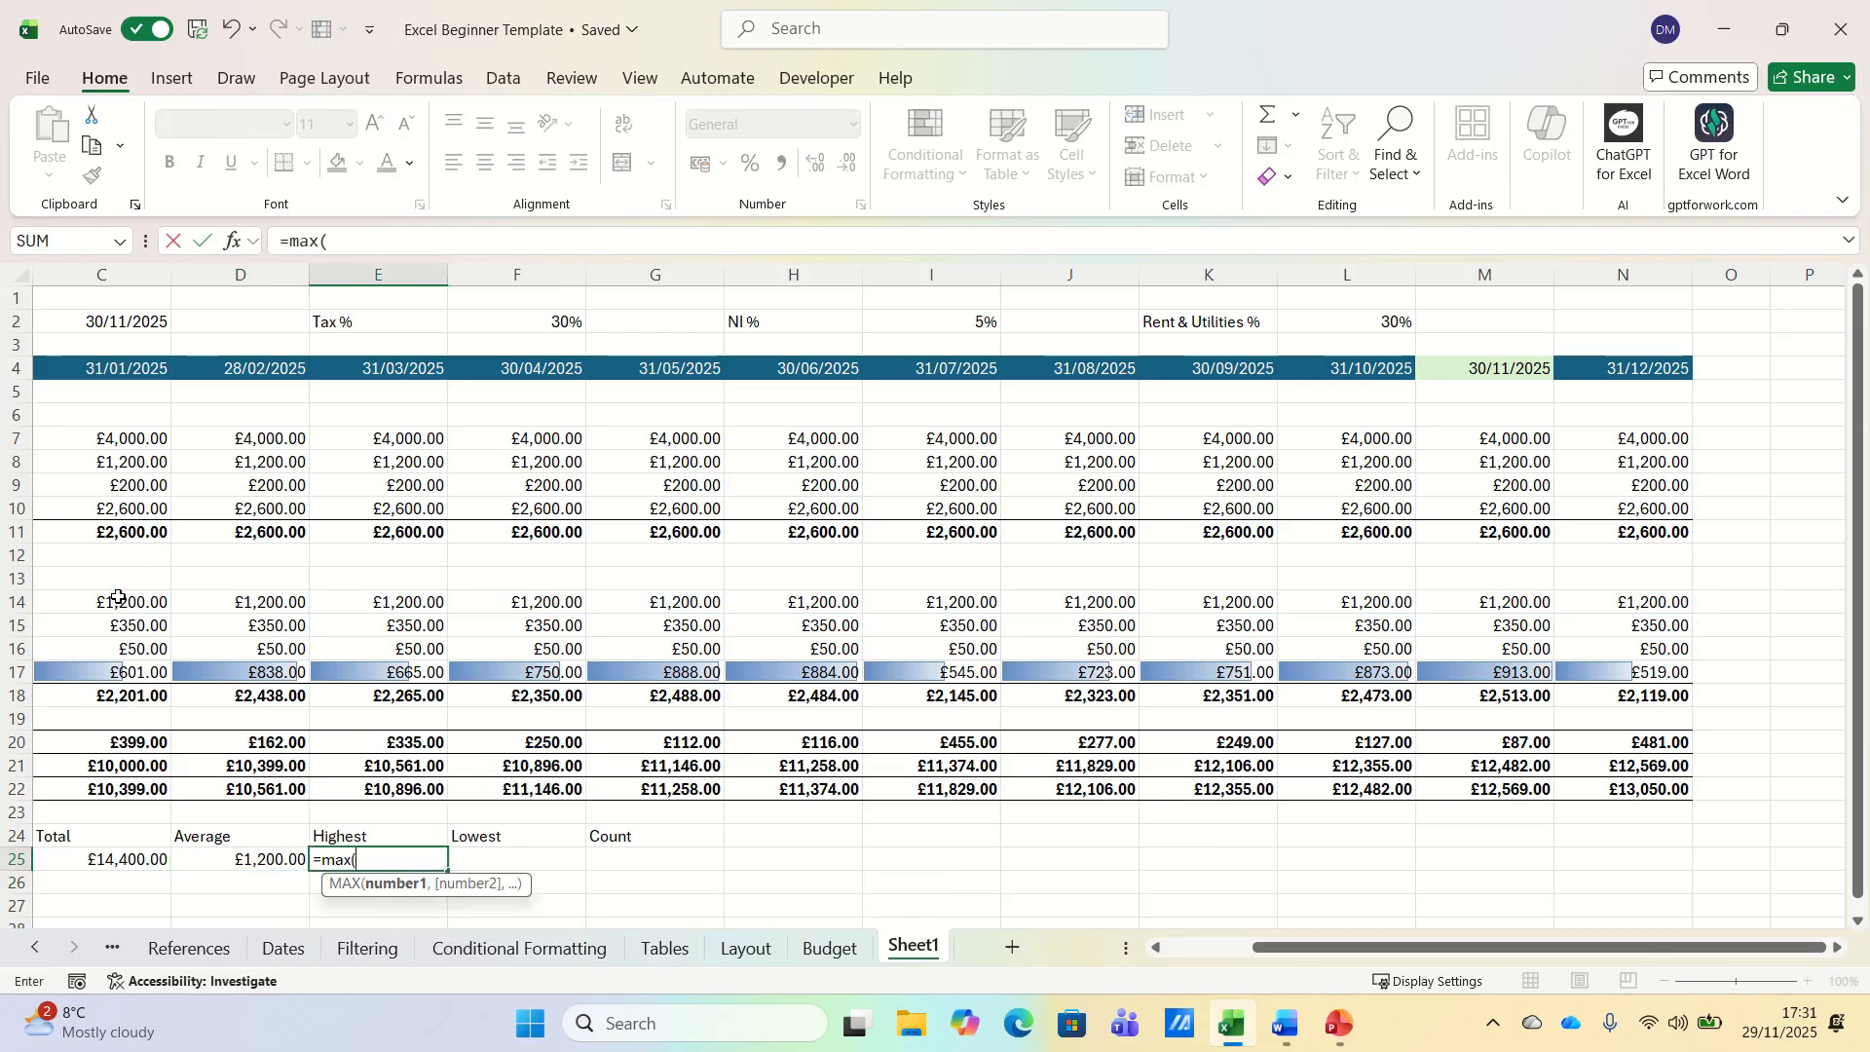
pyautogui.click(127, 596)
pyautogui.hotkey('ctrl', 'shift', 'Right')
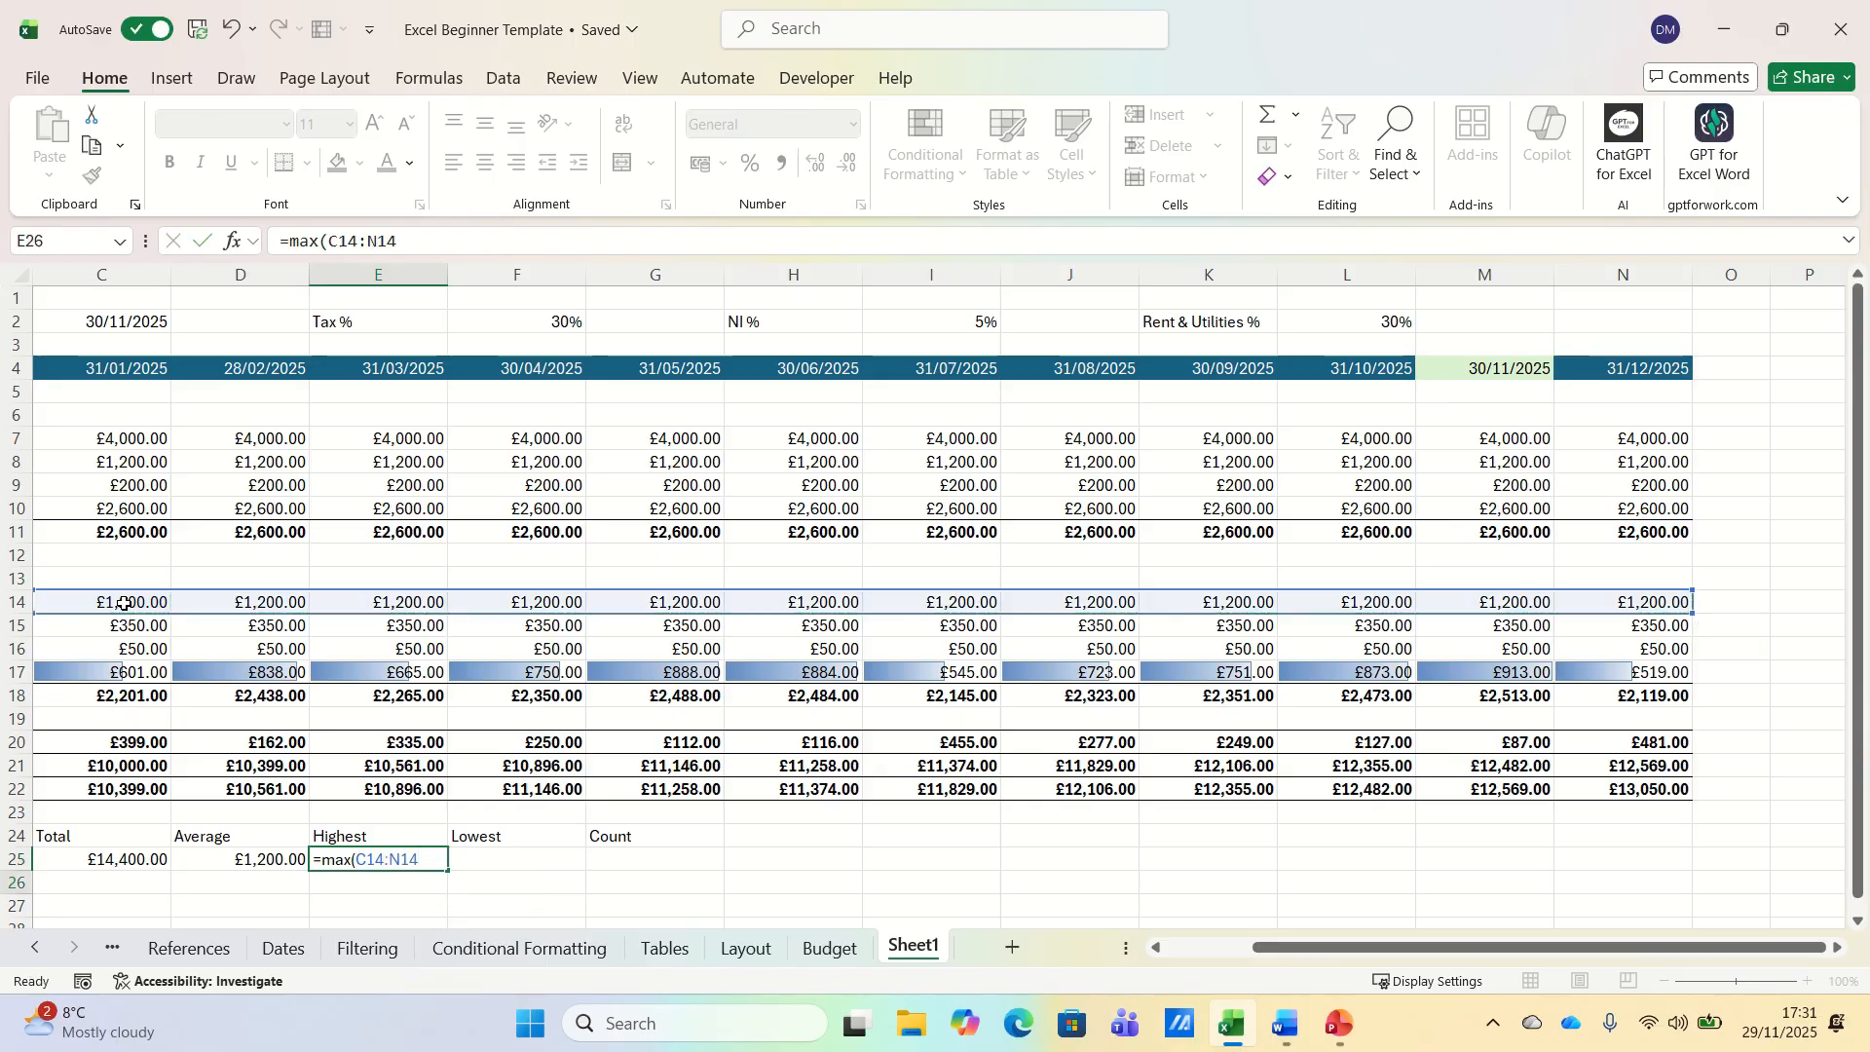
pyautogui.hotkey('ctrl', 'Return')
# - Calculate the lowest Rent & Utilities cost in F25 with MIN over C14:N14
pyautogui.press('Right')
pyautogui.write('=min(')
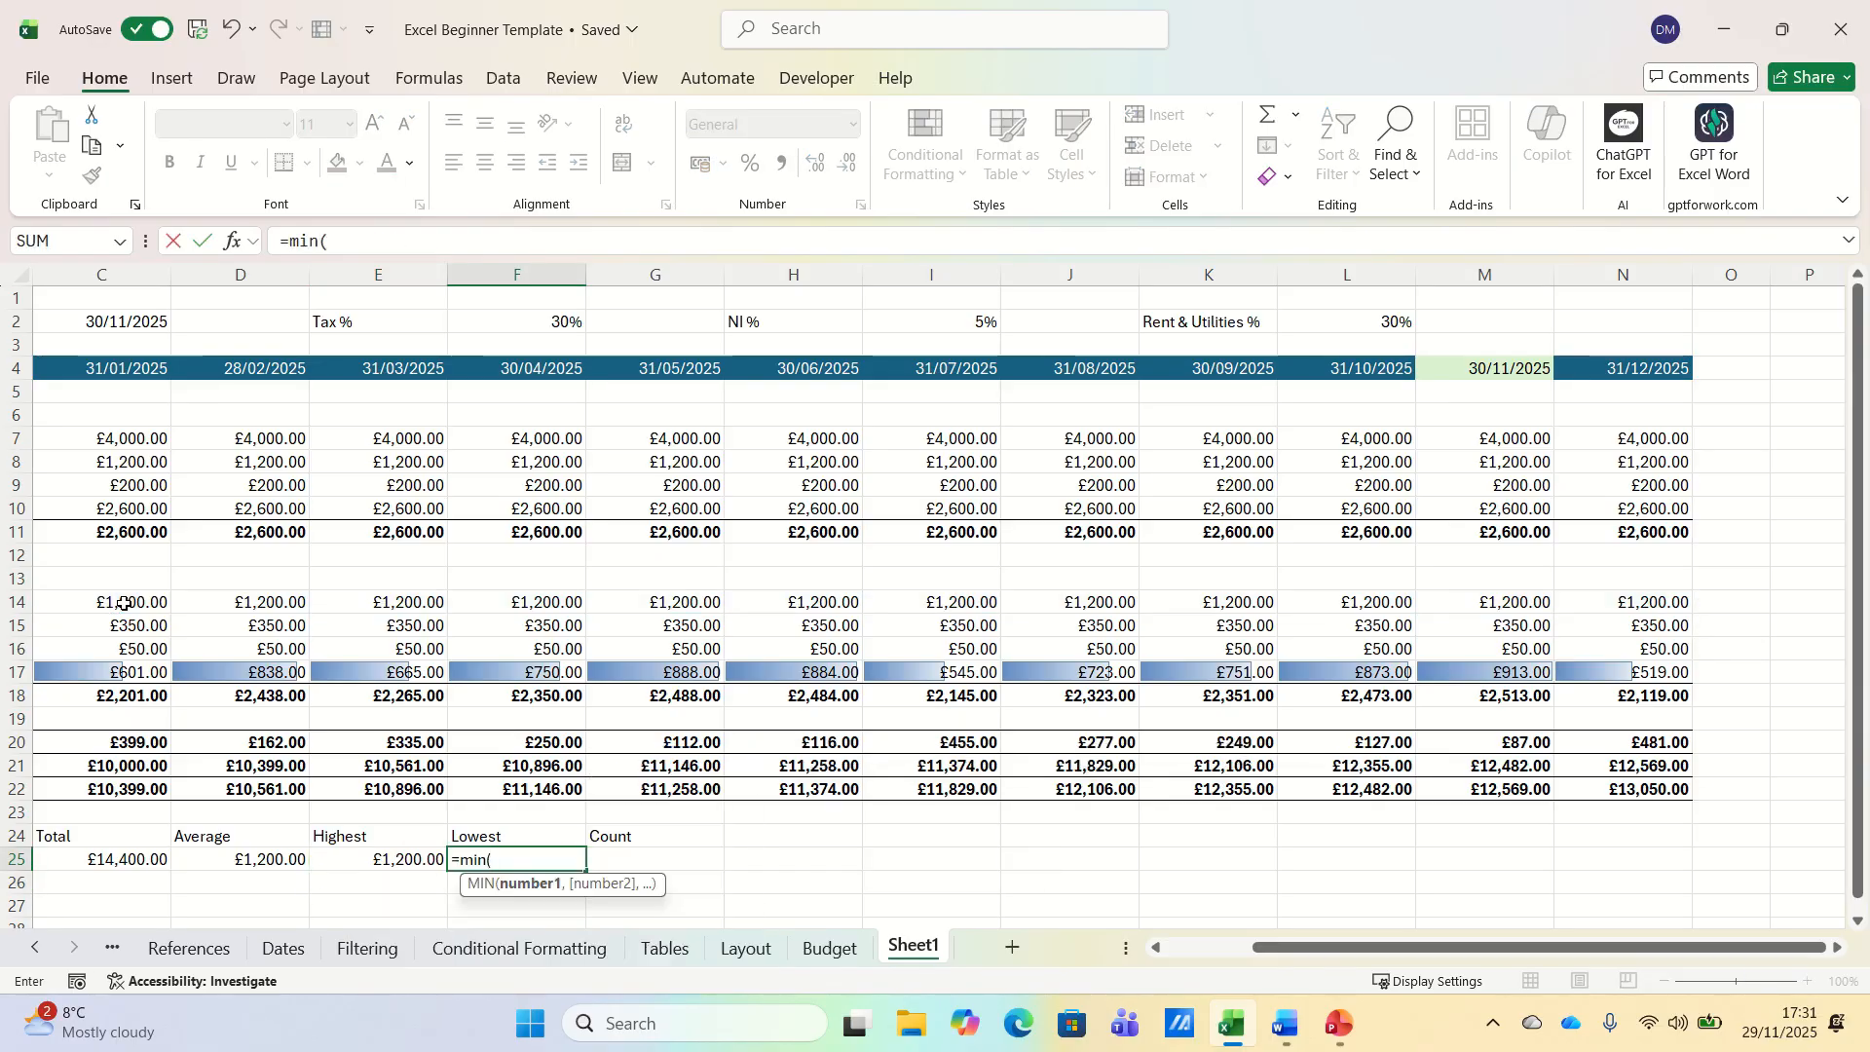
pyautogui.click(124, 604)
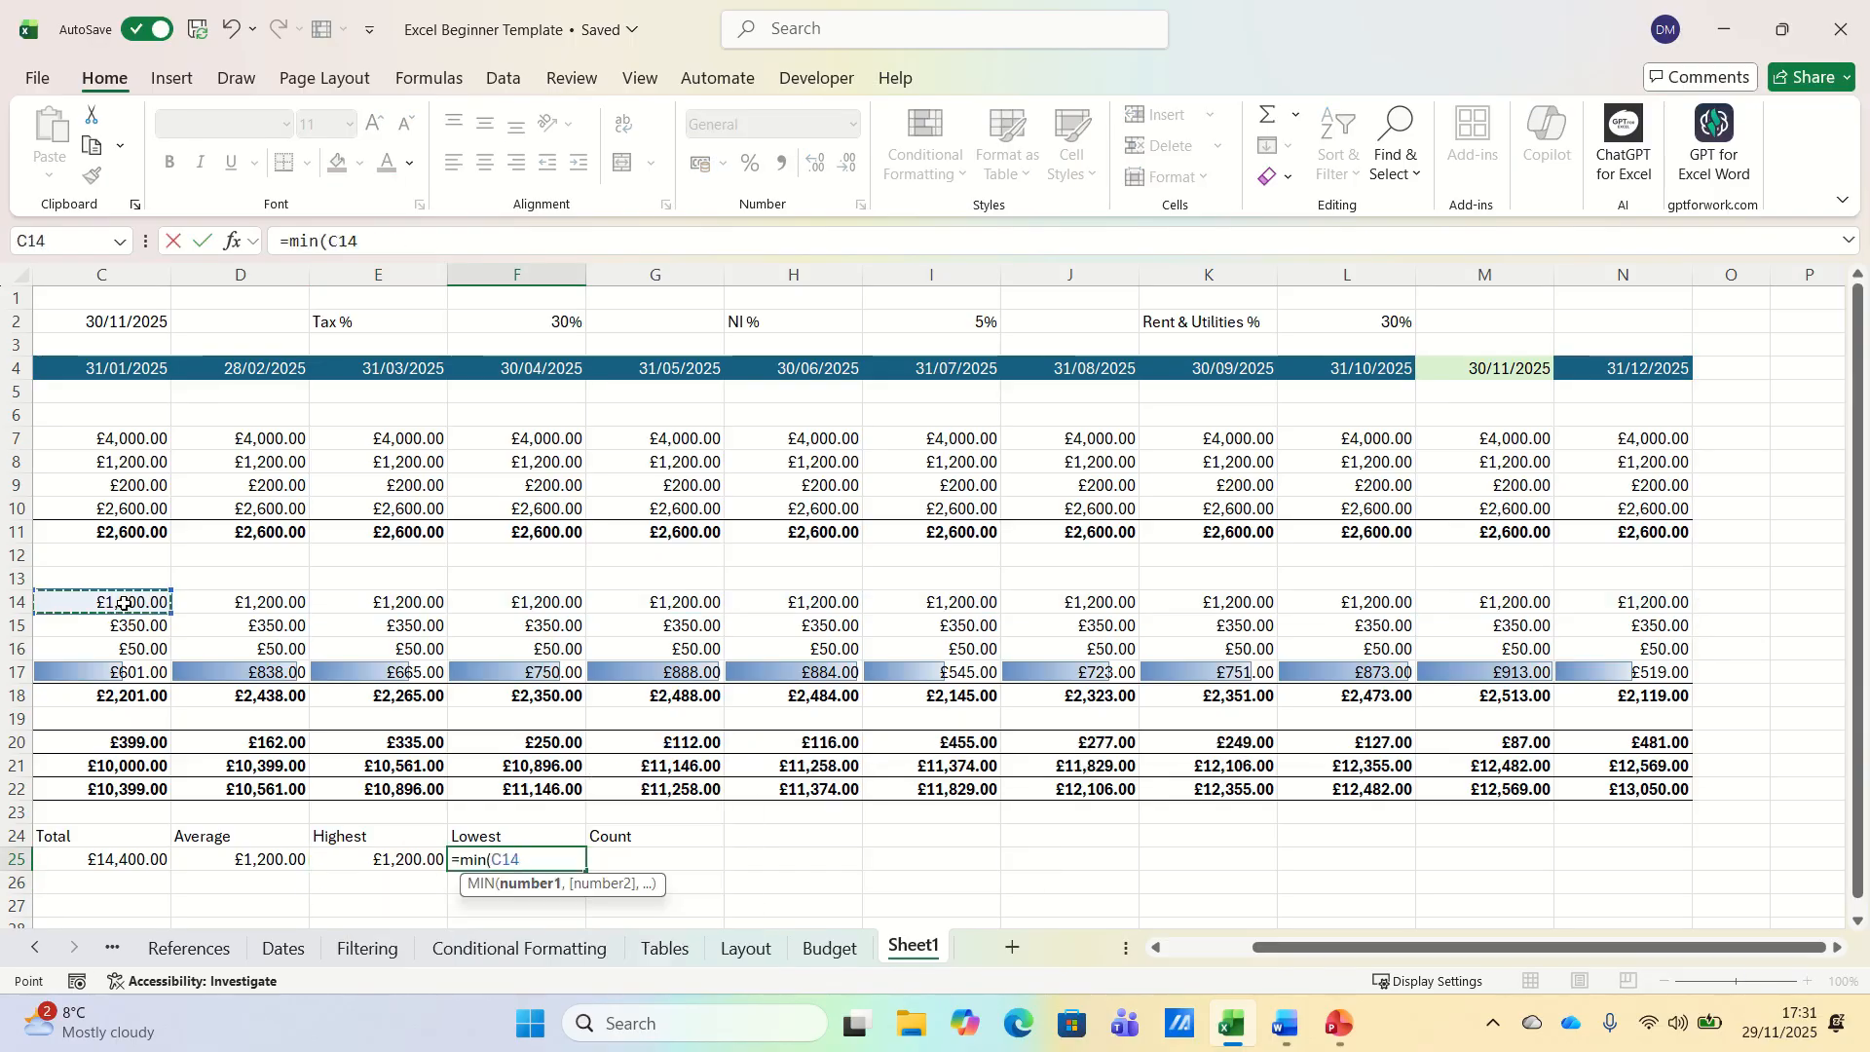
pyautogui.hotkey('ctrl', 'shift', 'Right')
pyautogui.press('Return')
# - Count the monthly Rent & Utilities entries in G25 with COUNT over C14:N14
pyautogui.press('Up')
pyautogui.press('Right')
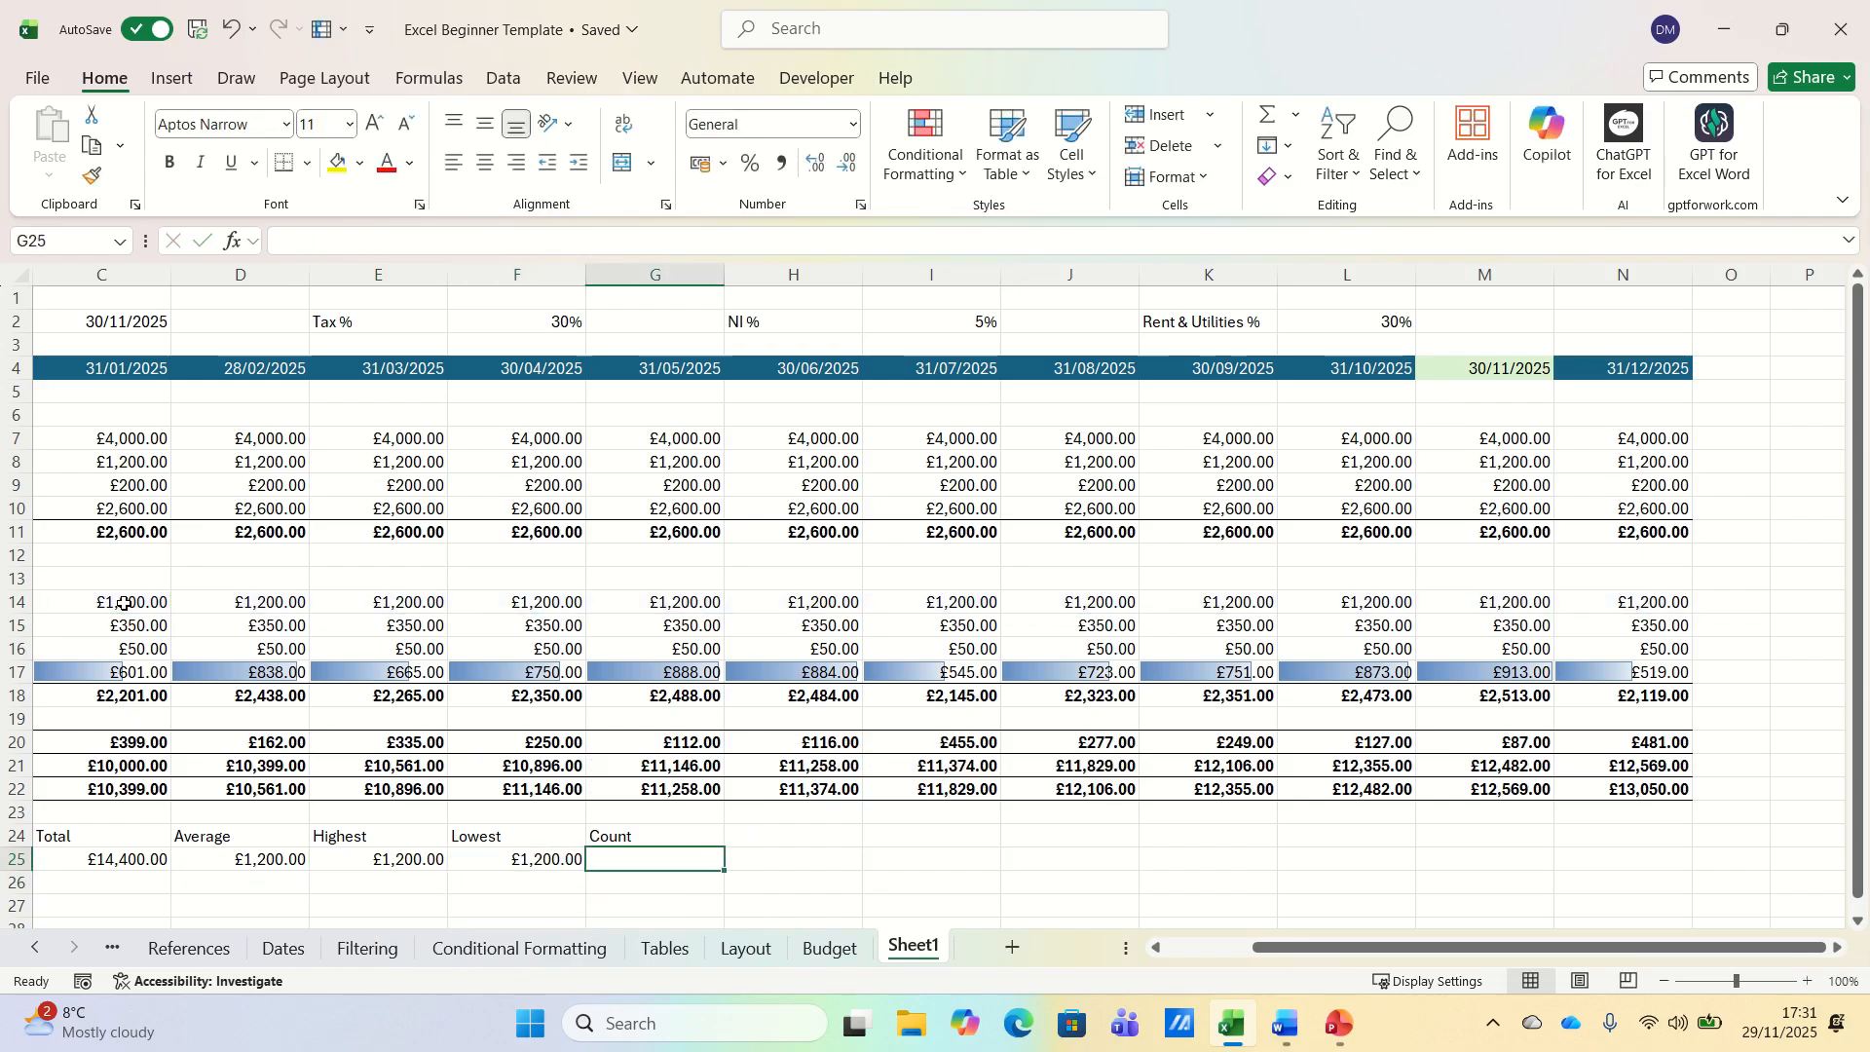
pyautogui.write('=count(')
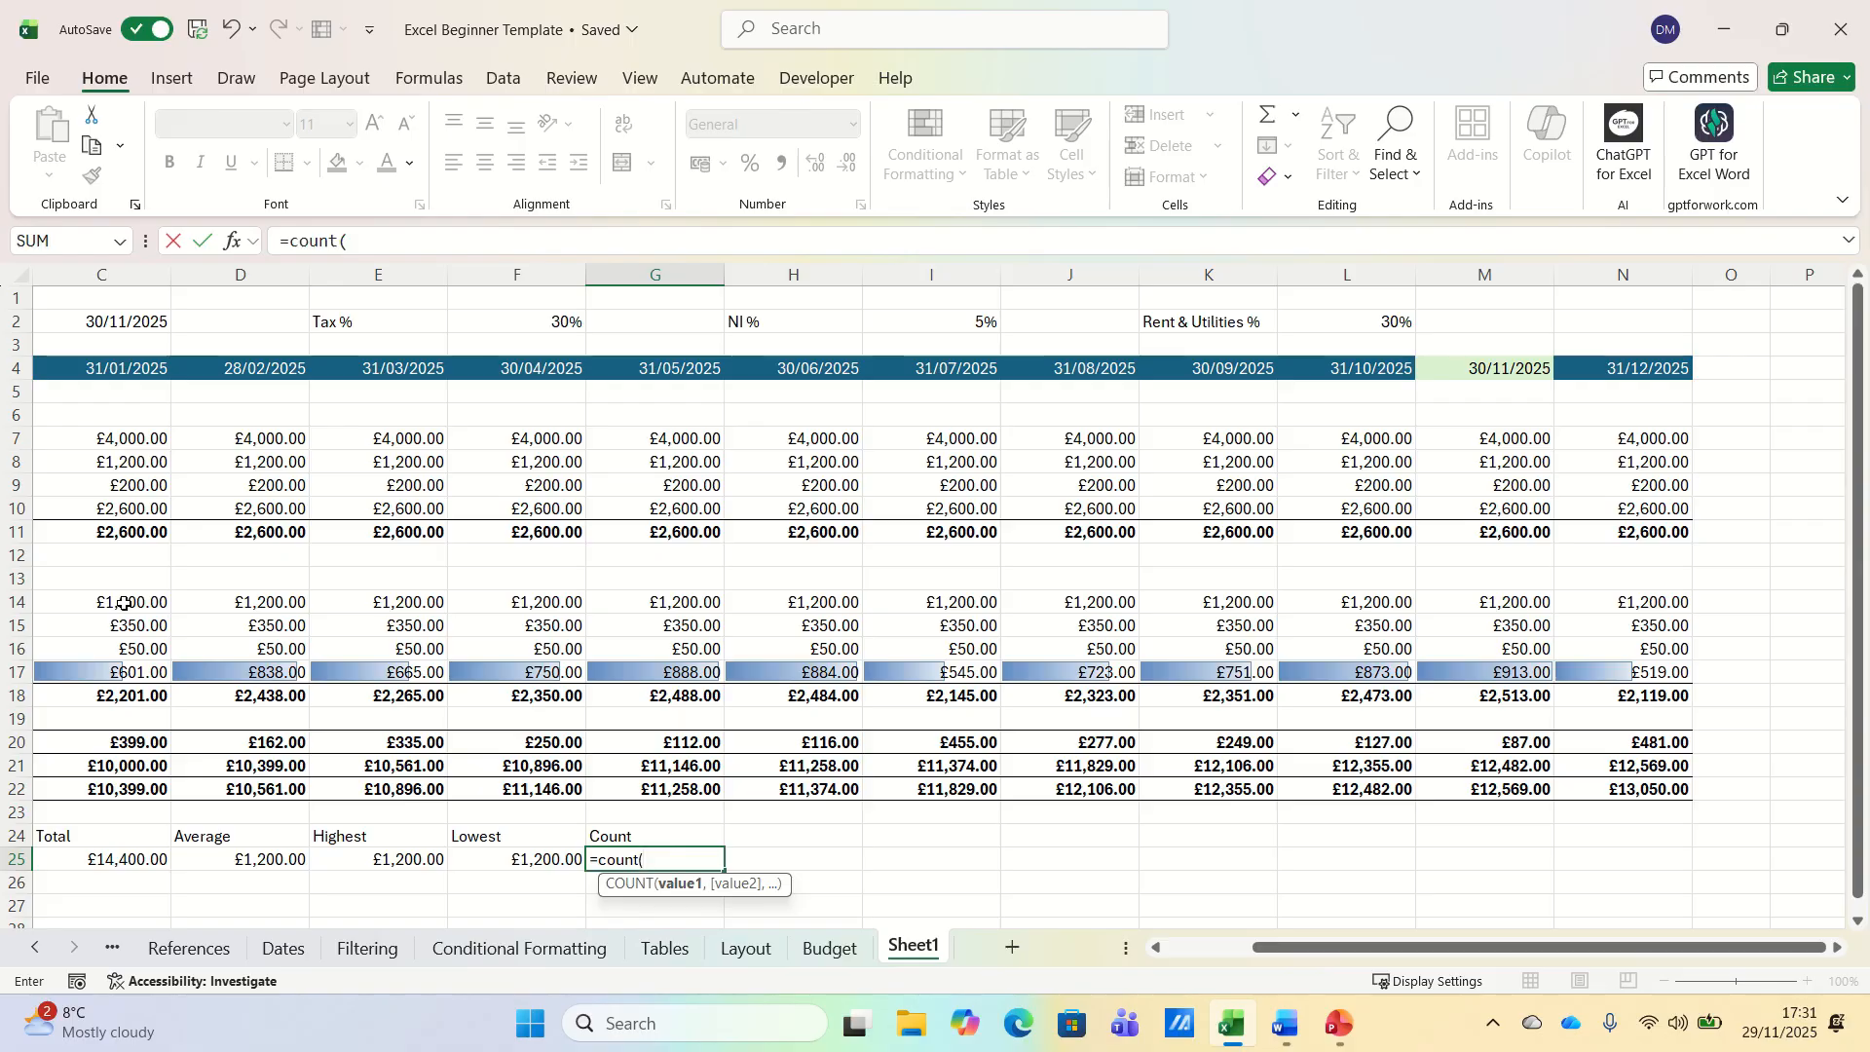
pyautogui.click(123, 604)
pyautogui.hotkey('ctrl', 'shift', 'Right')
pyautogui.press('Return')
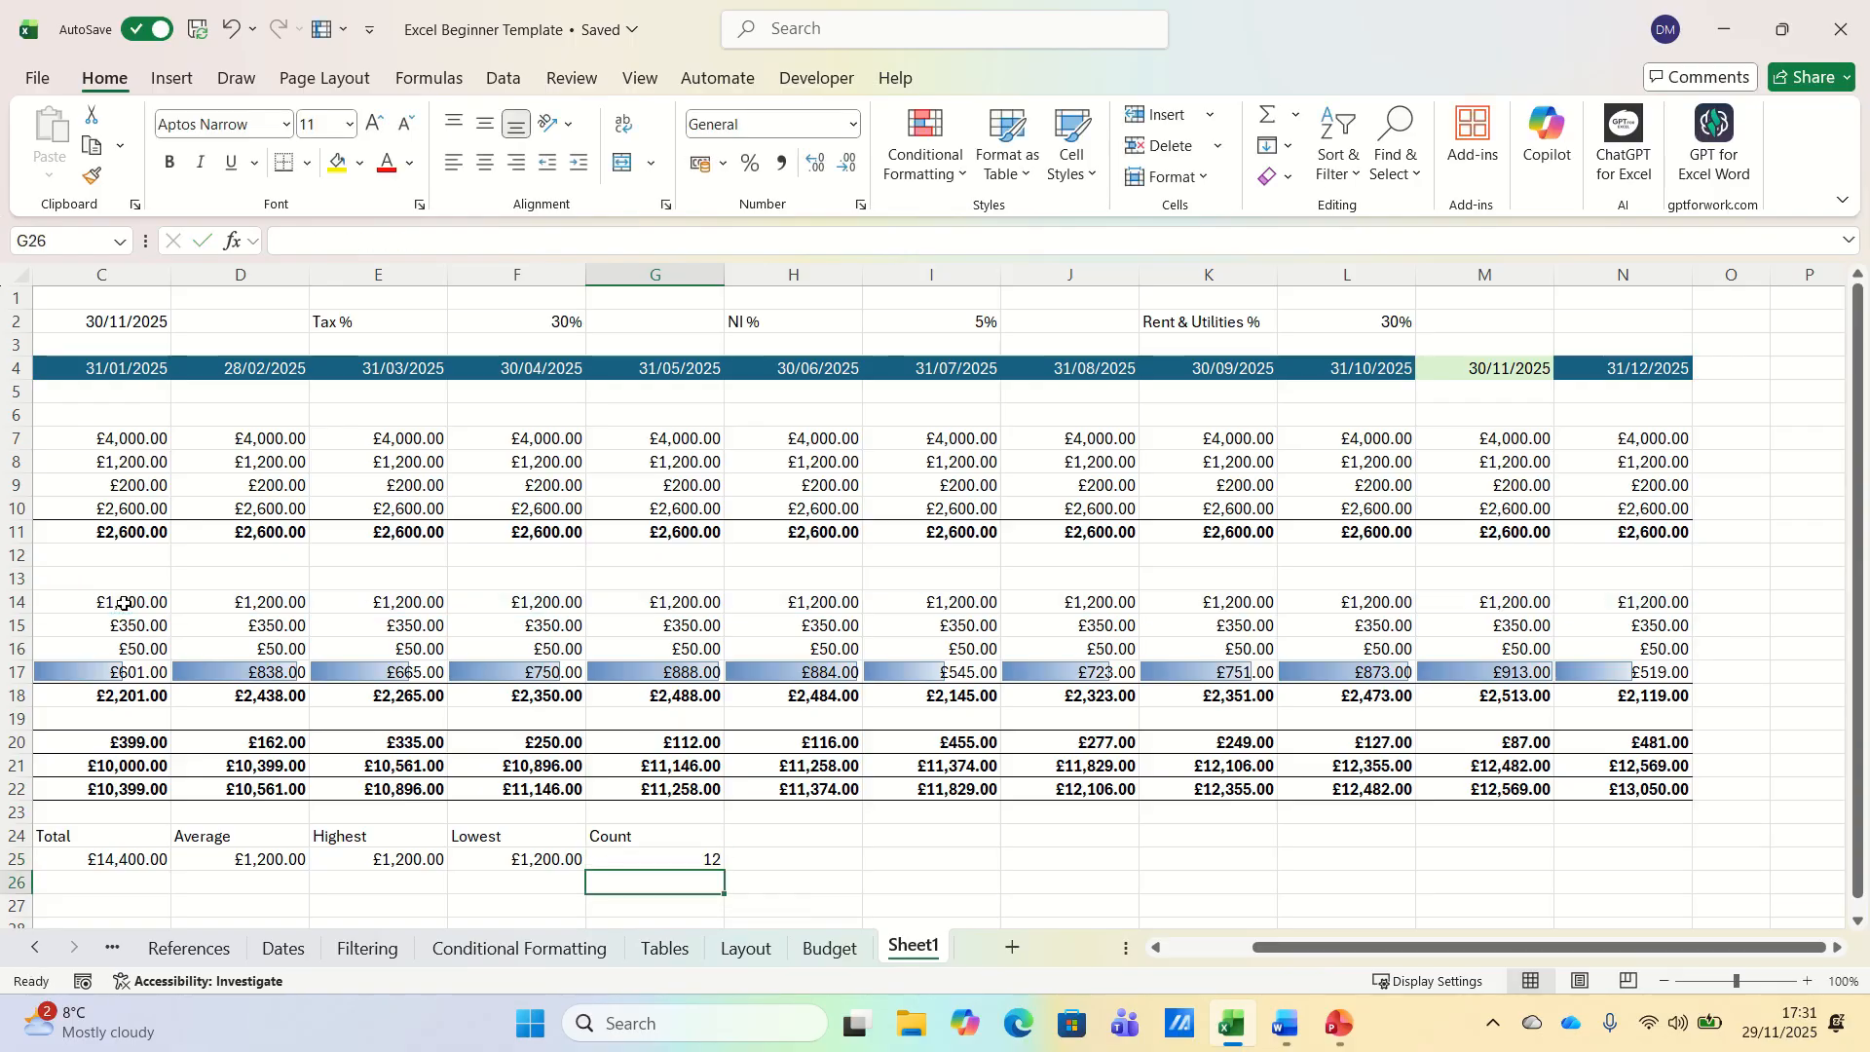
# - Make the summary heading row 24 bold
pyautogui.press('Left')
pyautogui.press('Left')
pyautogui.press('Left')
pyautogui.press('Left')
pyautogui.press('Left')
pyautogui.press('Left')
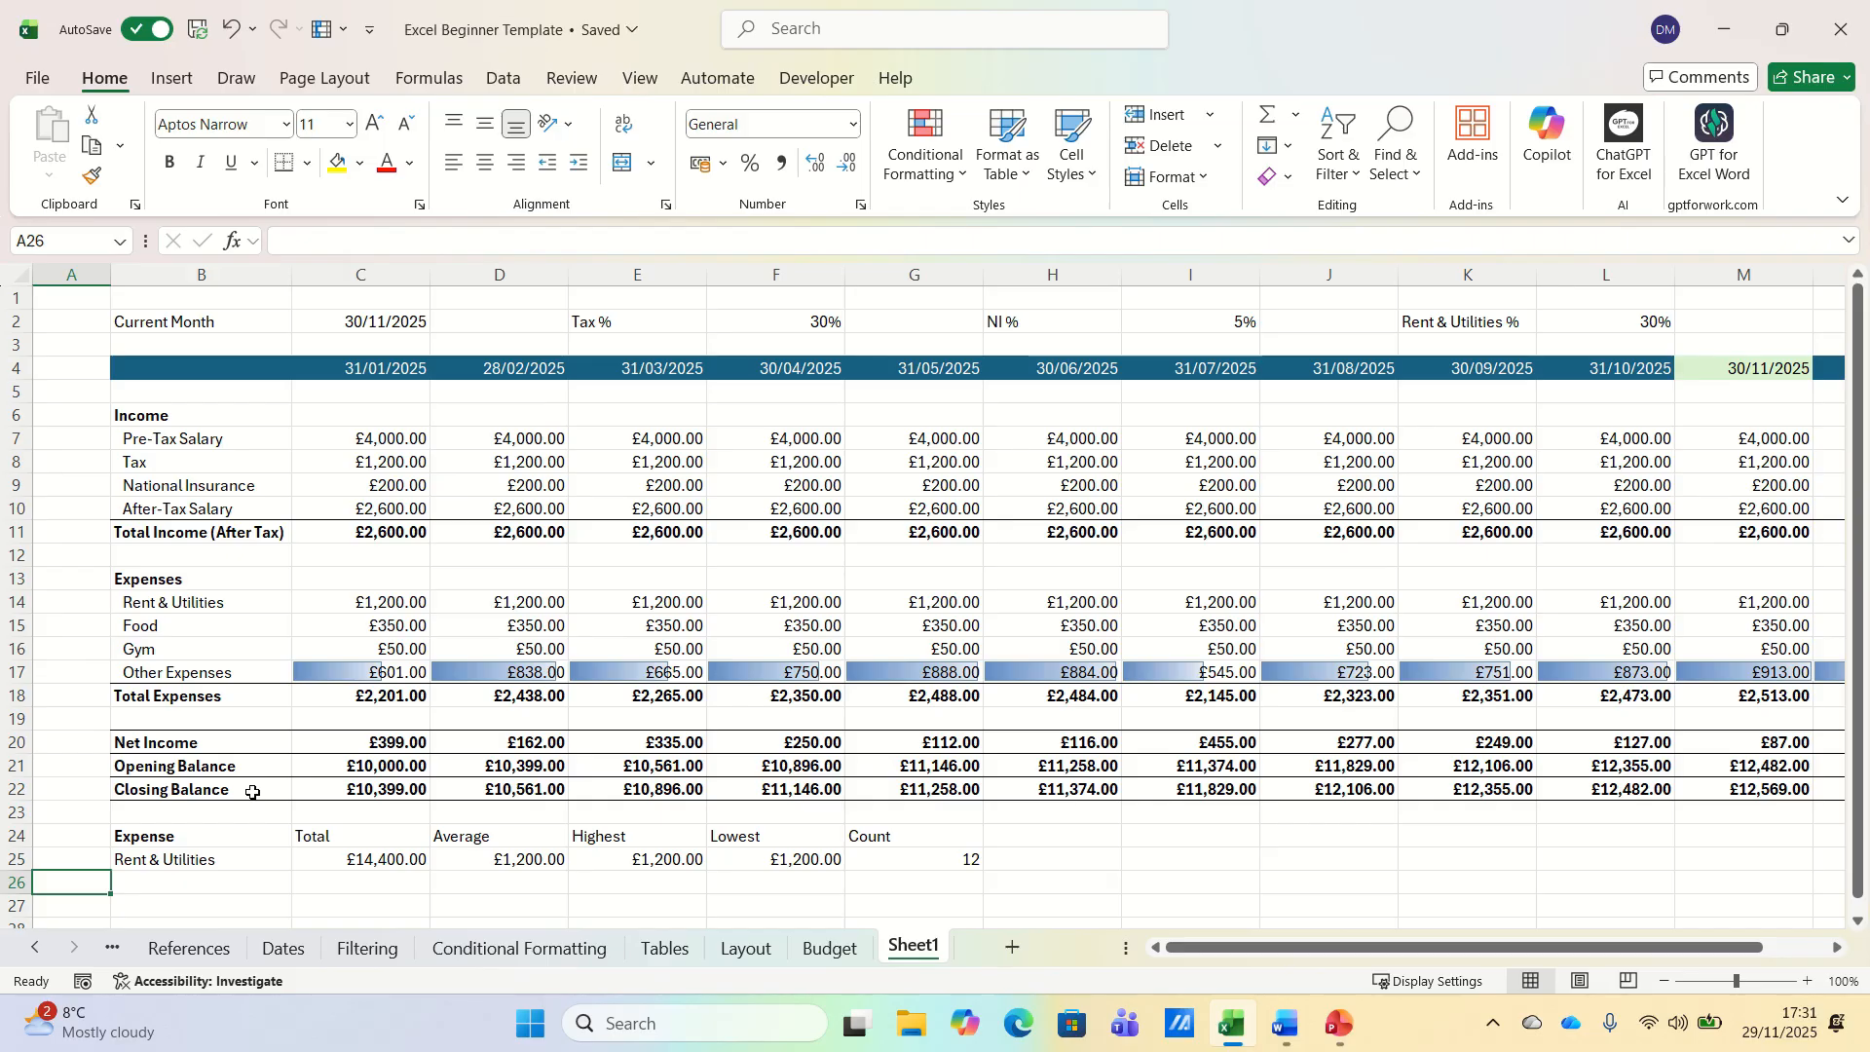
pyautogui.click(8, 836)
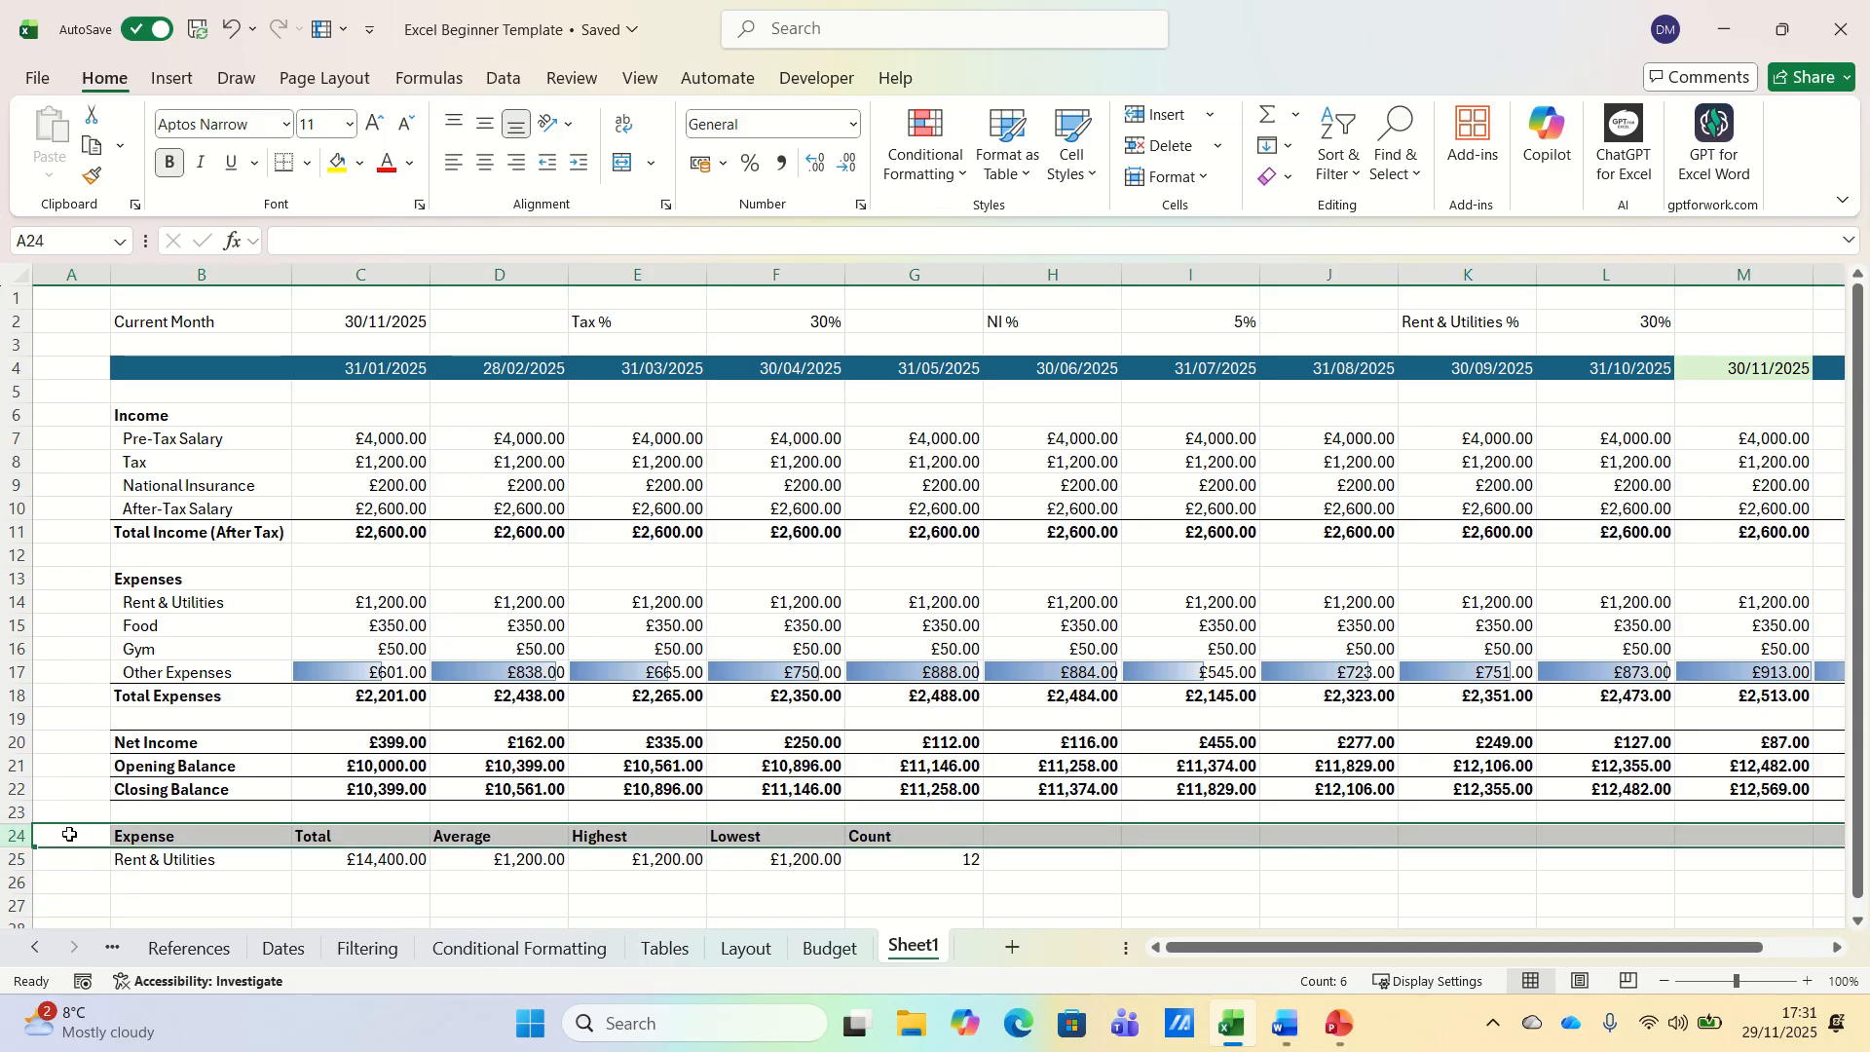
# - Convert the expense summary range B24:G25 into a table with headers
pyautogui.moveTo(194, 835); pyautogui.dragTo(937, 870)
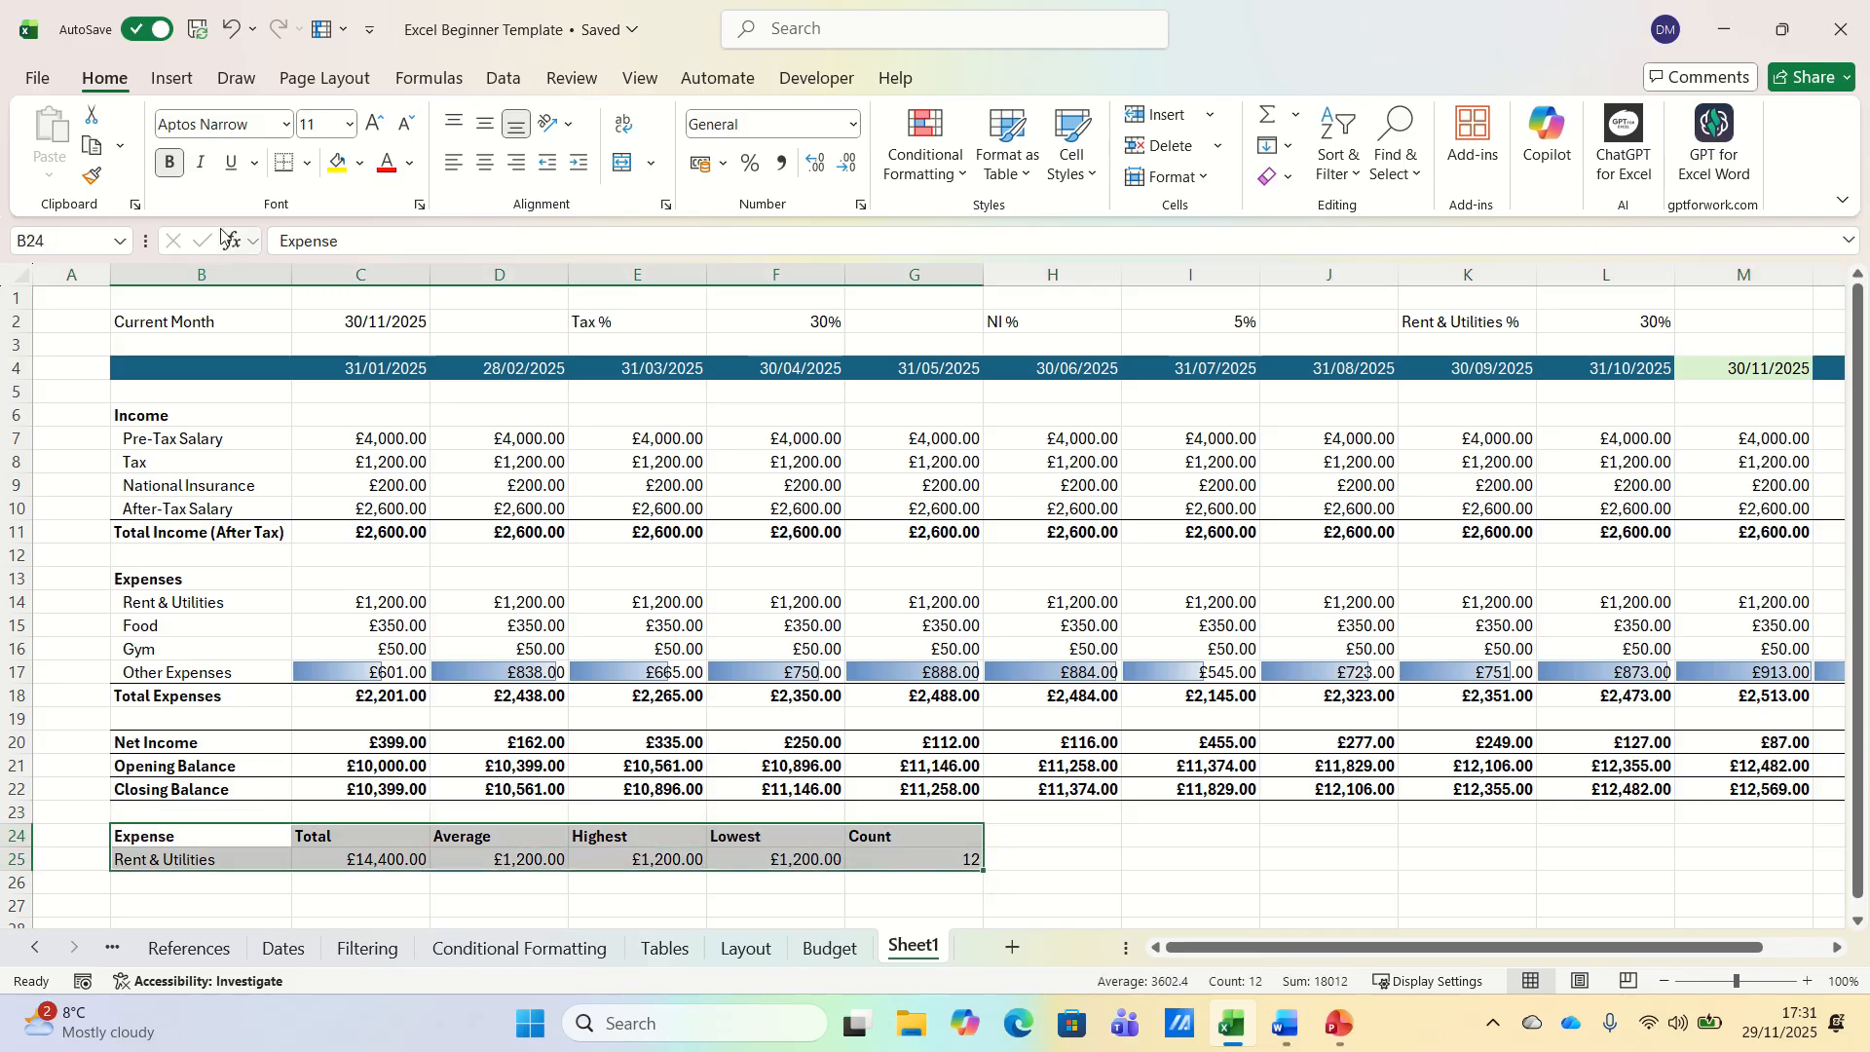
pyautogui.click(171, 78)
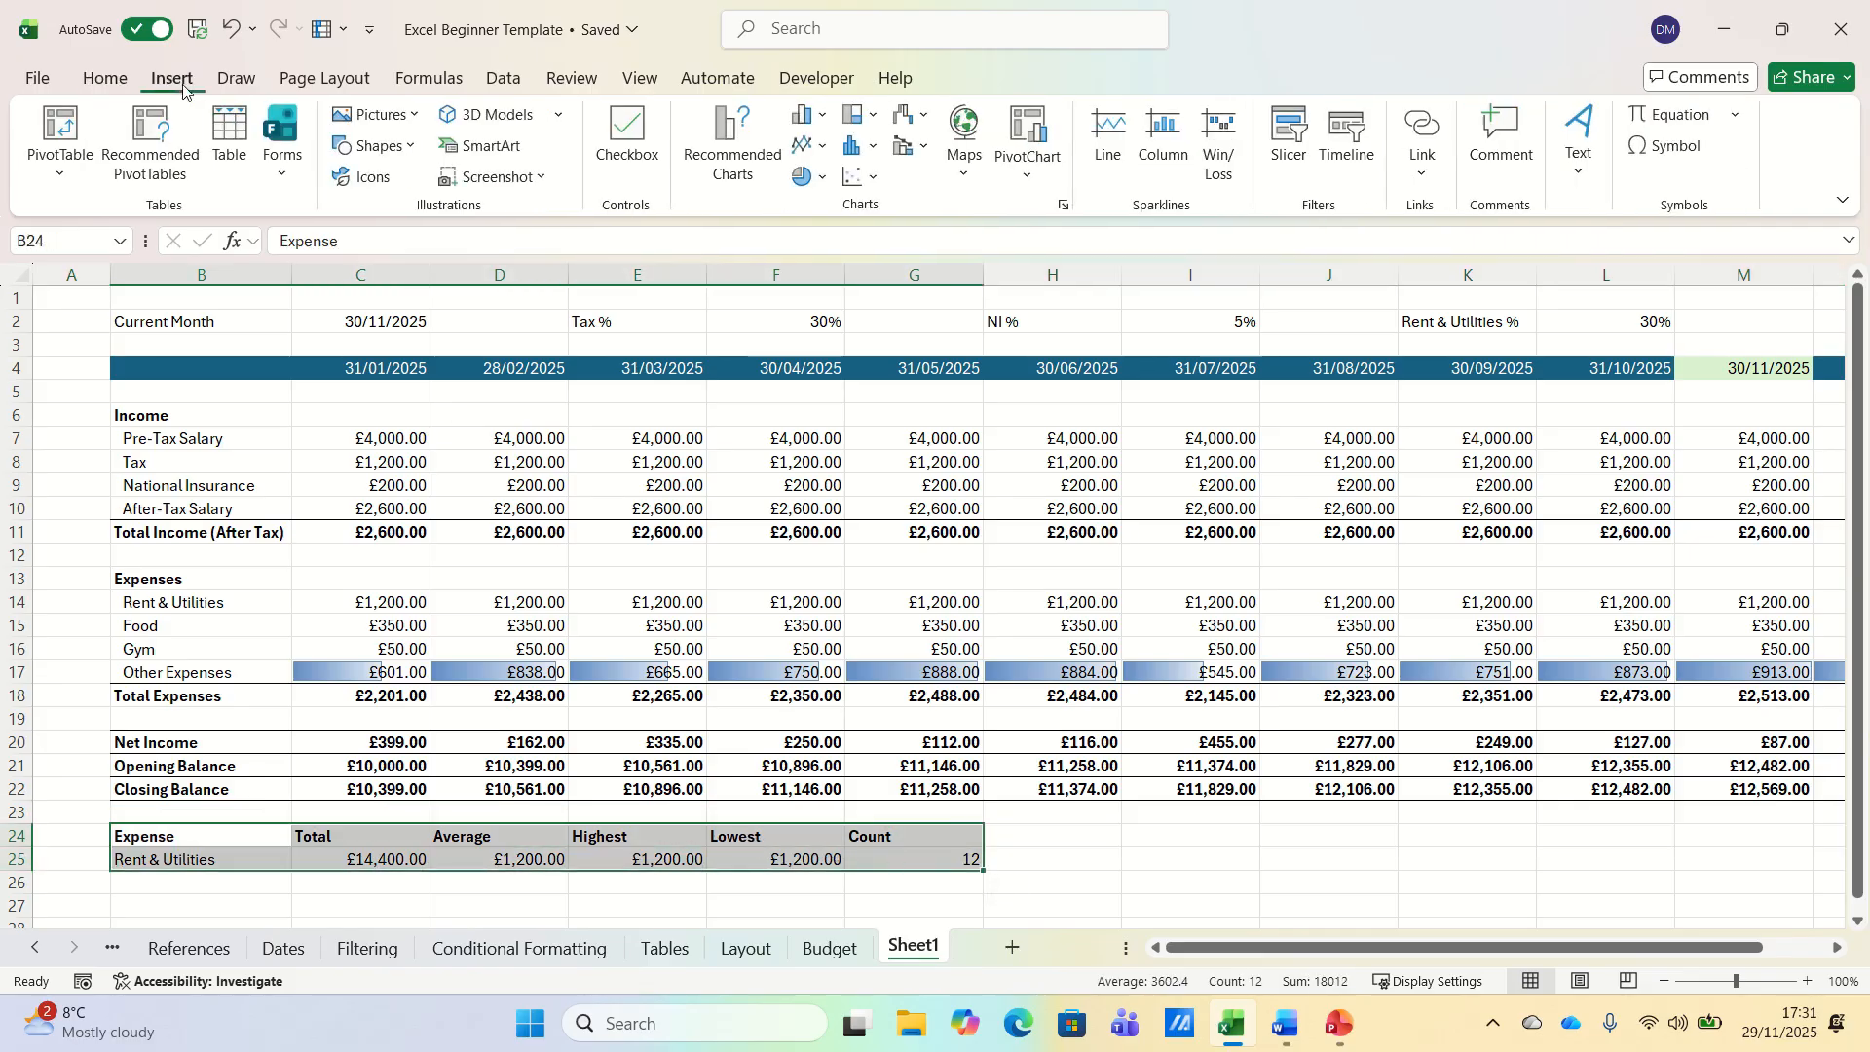
pyautogui.click(227, 146)
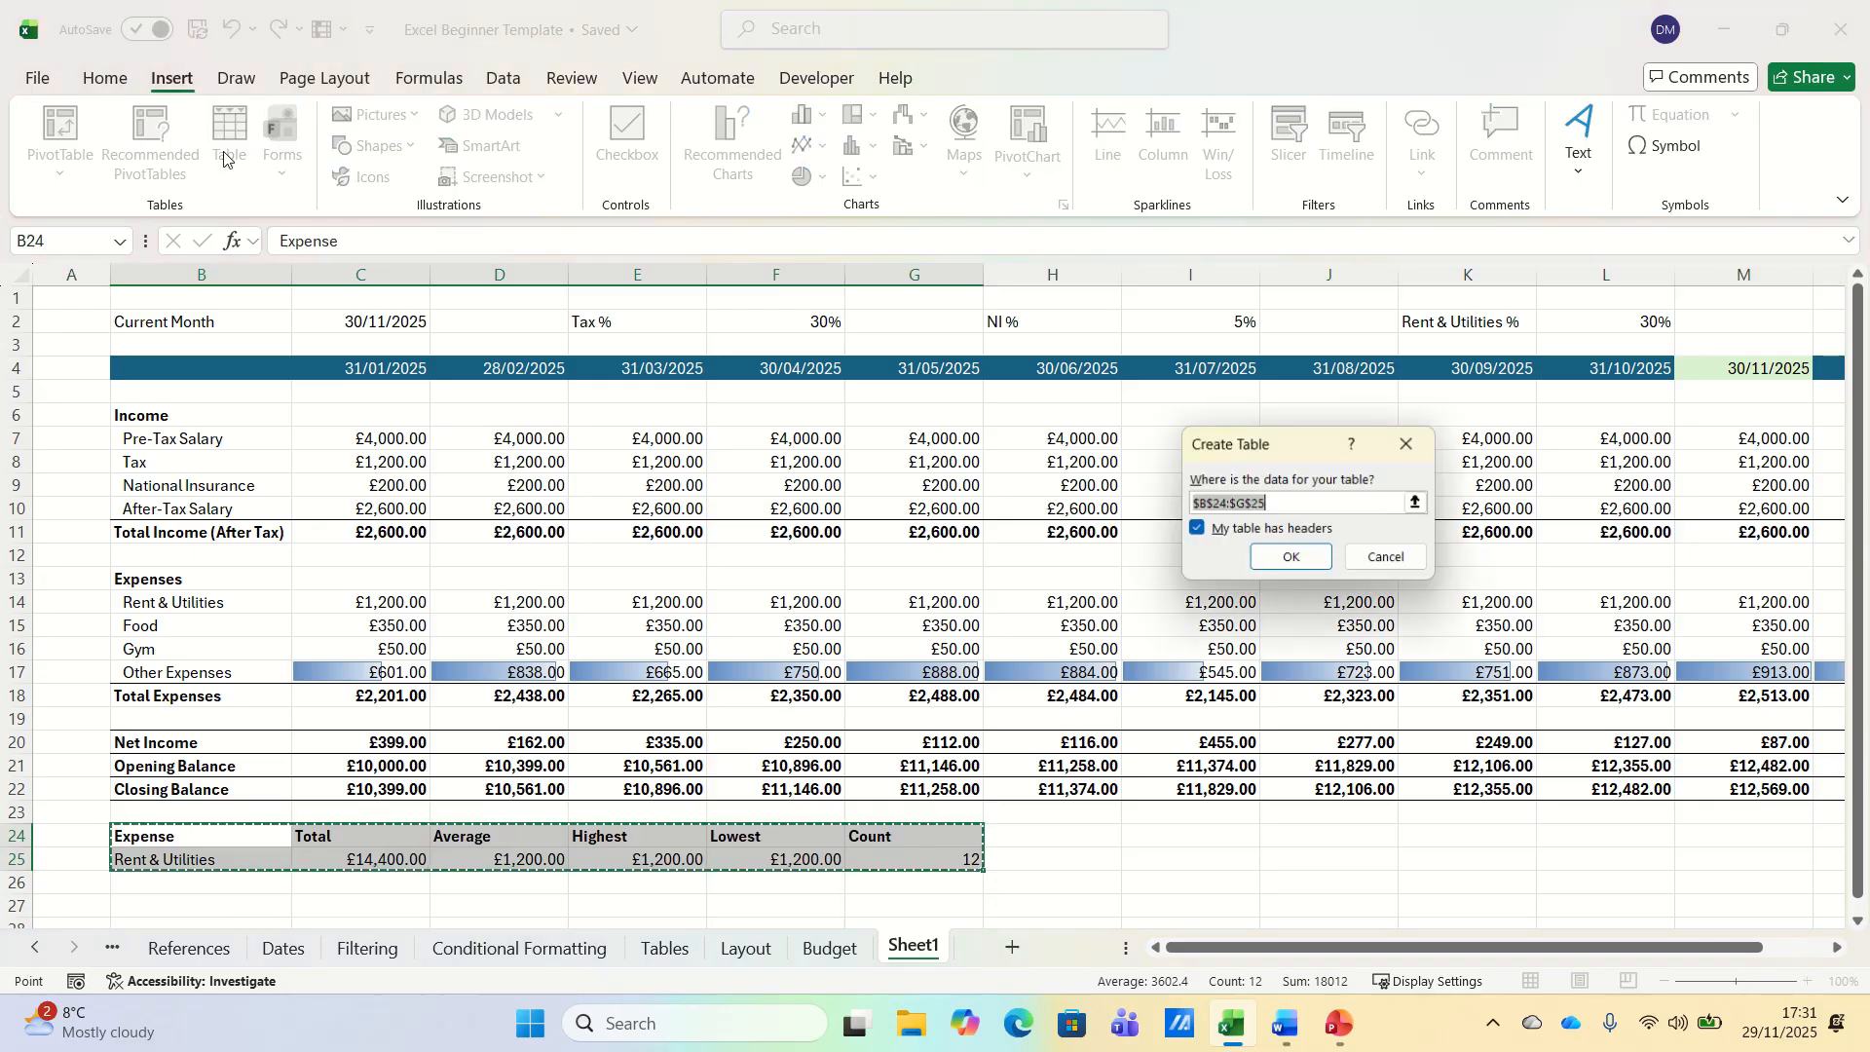
pyautogui.click(1286, 561)
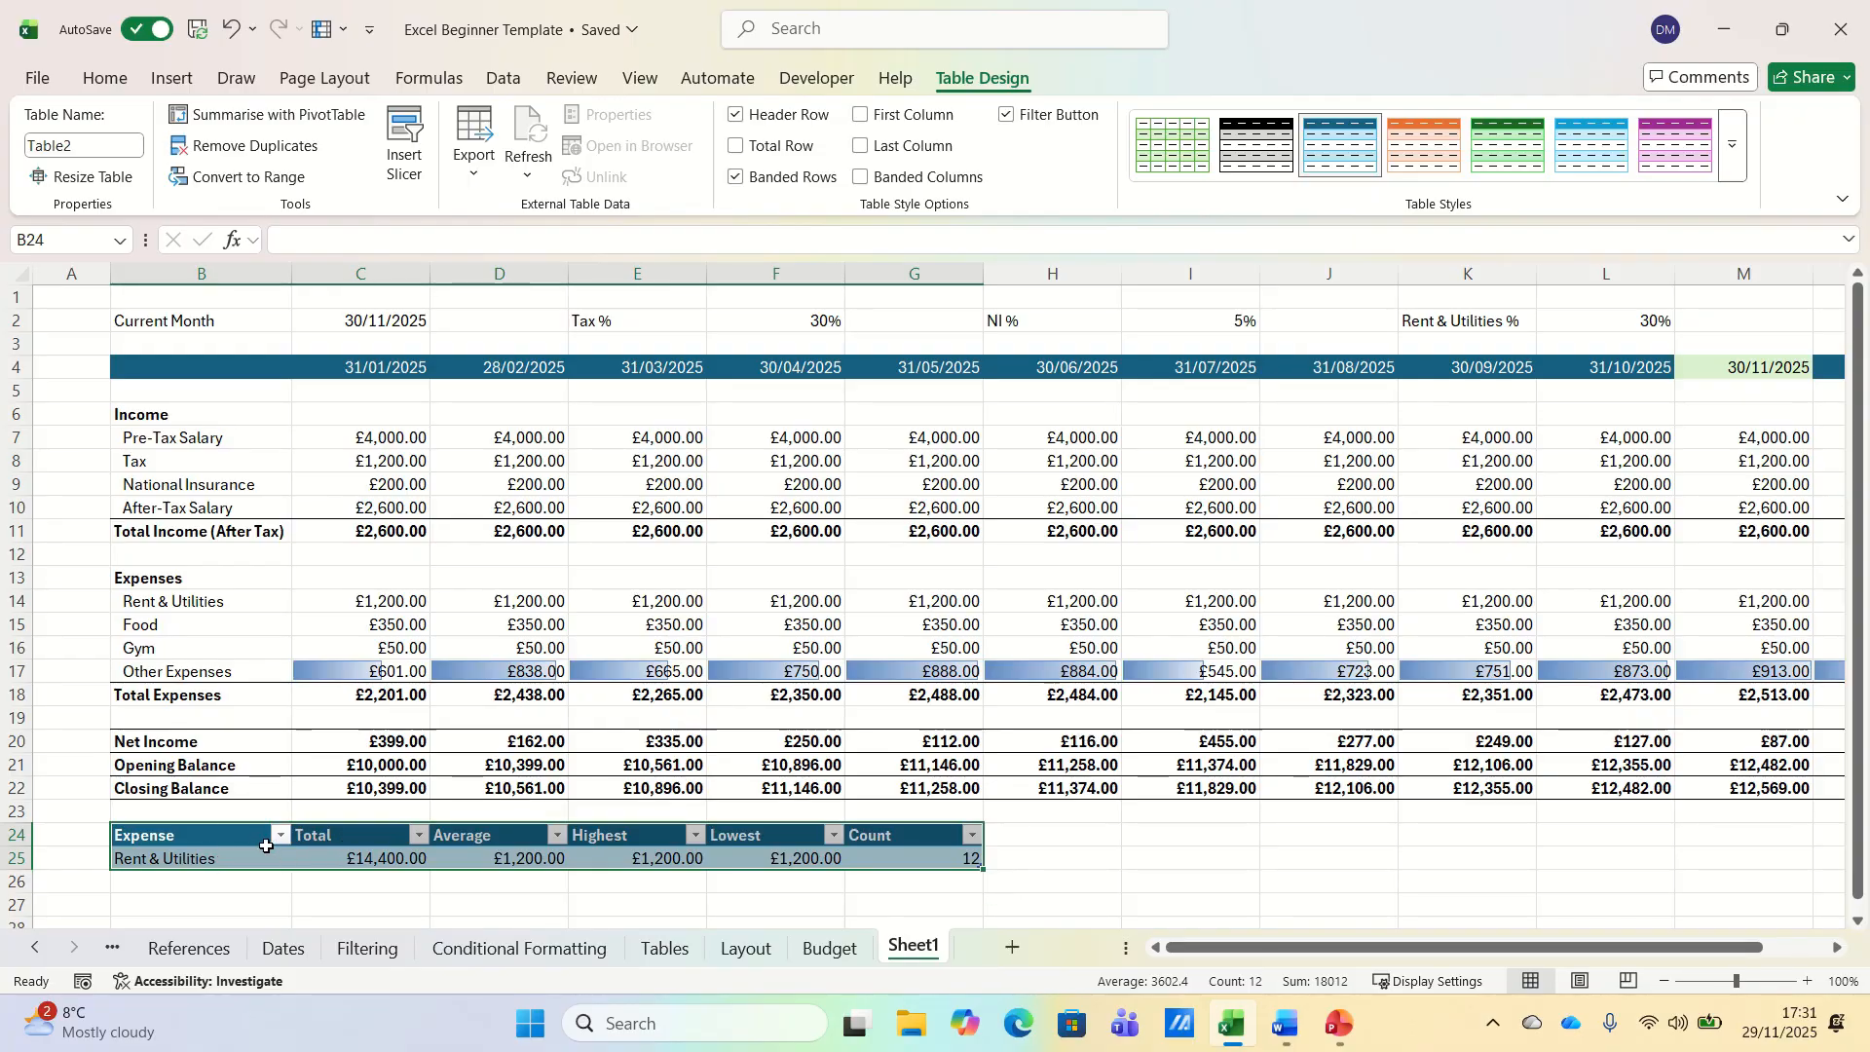
# - Fill the expense label formula from B25 down to B28 to extend the table to Food, Gym and Other Expenses
pyautogui.click(236, 861)
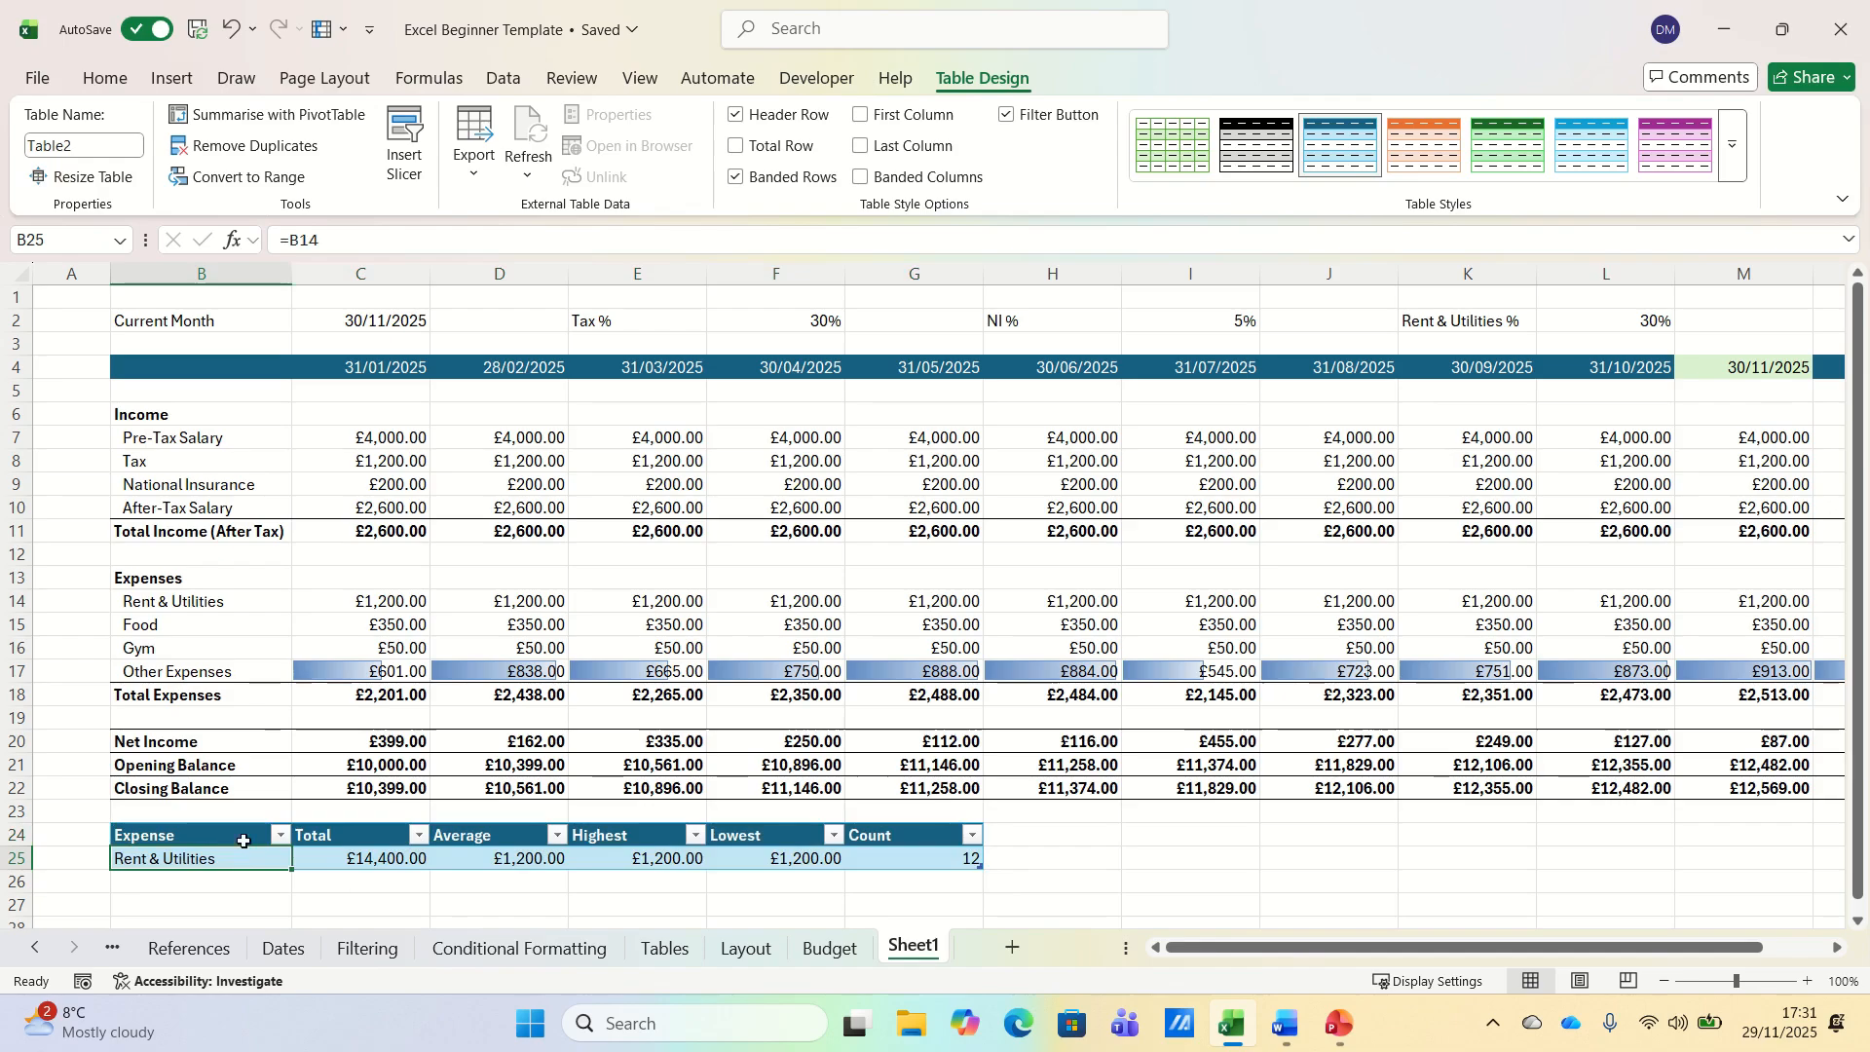
pyautogui.moveTo(291, 871)
pyautogui.mouseDown()
pyautogui.moveTo(292, 924)
pyautogui.moveTo(294, 902)
pyautogui.mouseUp()
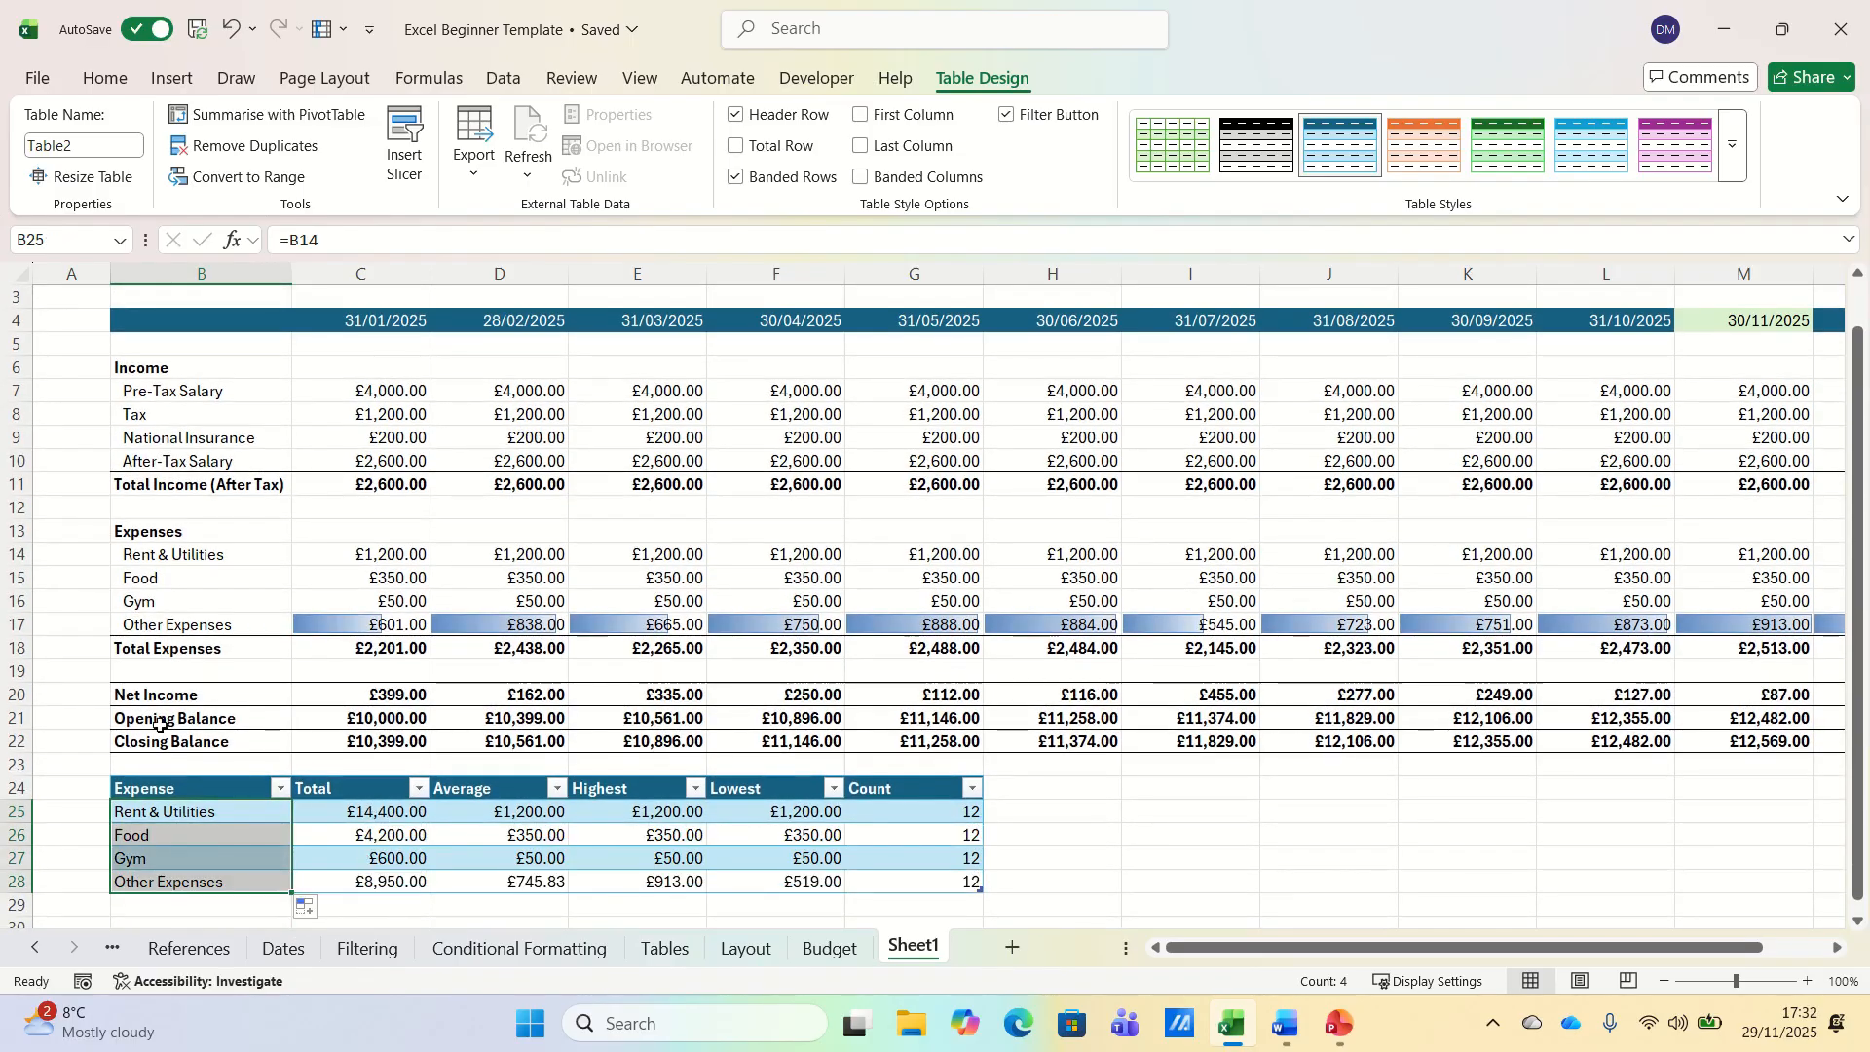
# - Inspect the Food total formula in C26 of the expense summary table
pyautogui.click(362, 843)
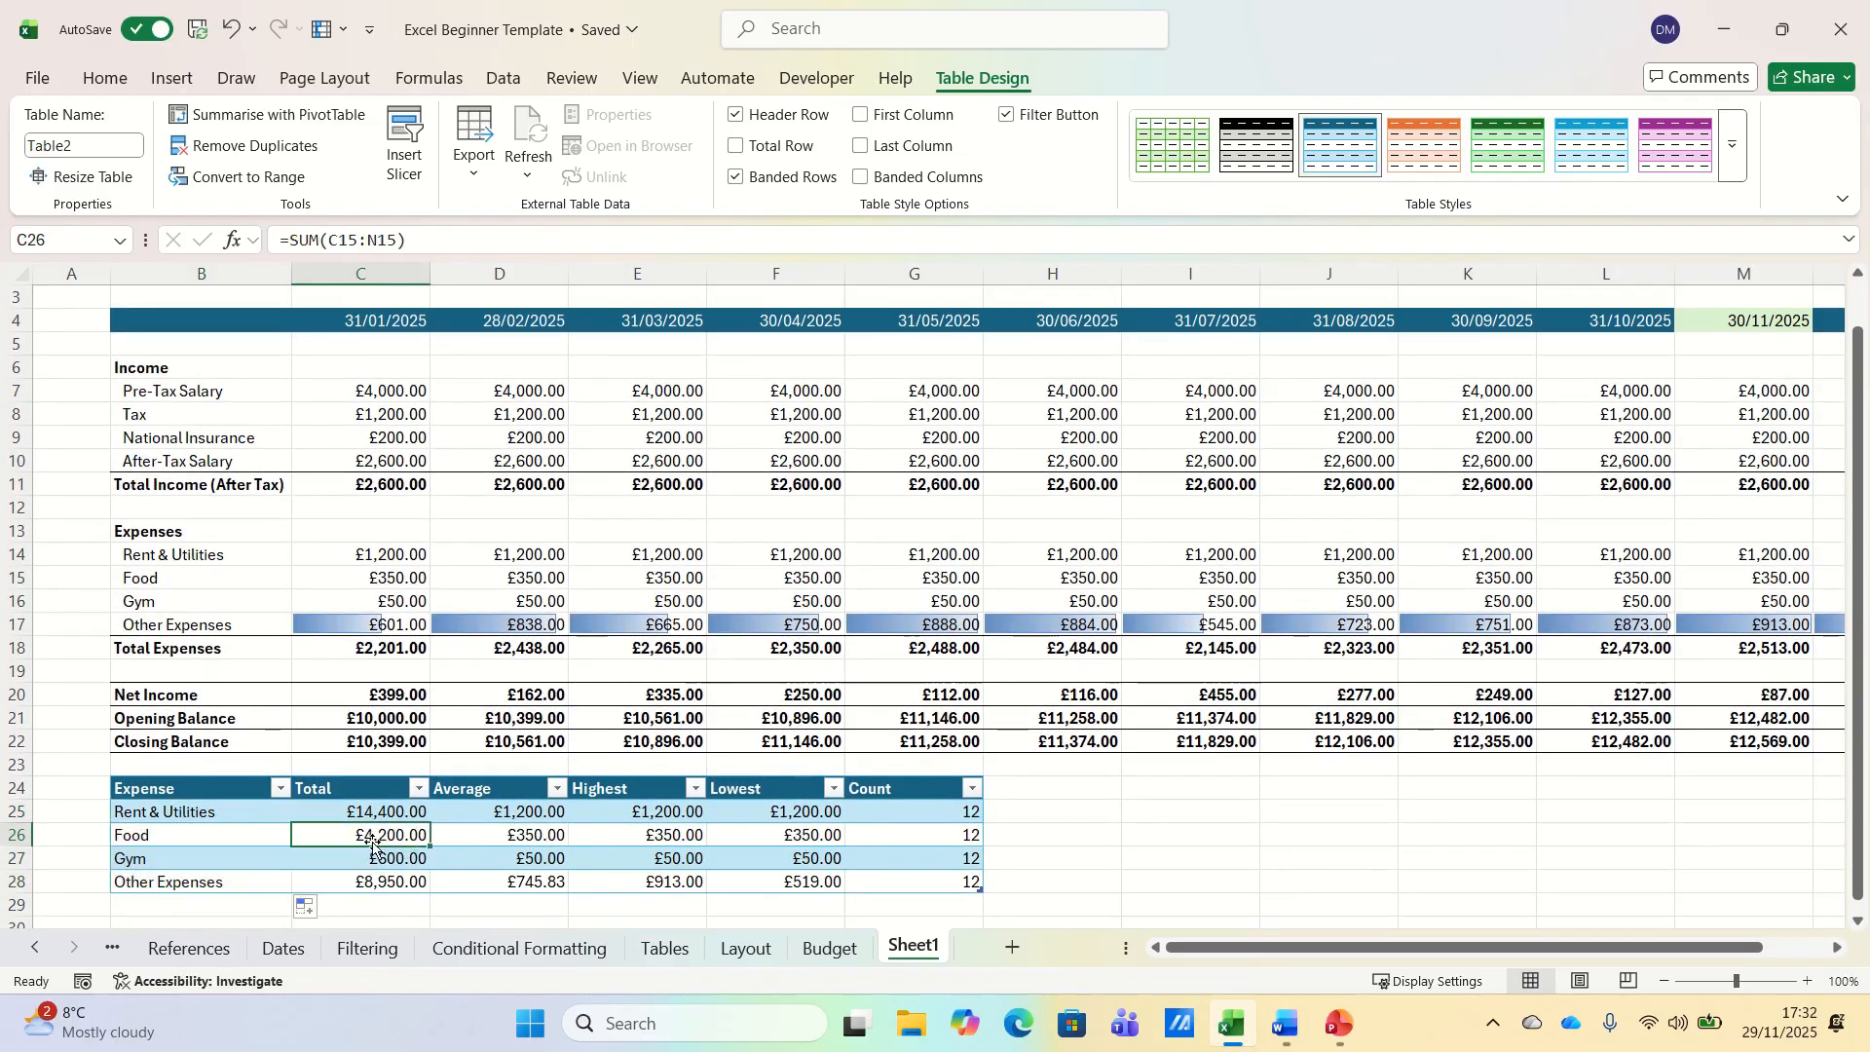
pyautogui.click(364, 246)
pyautogui.hotkey('ctrl', 'Return')
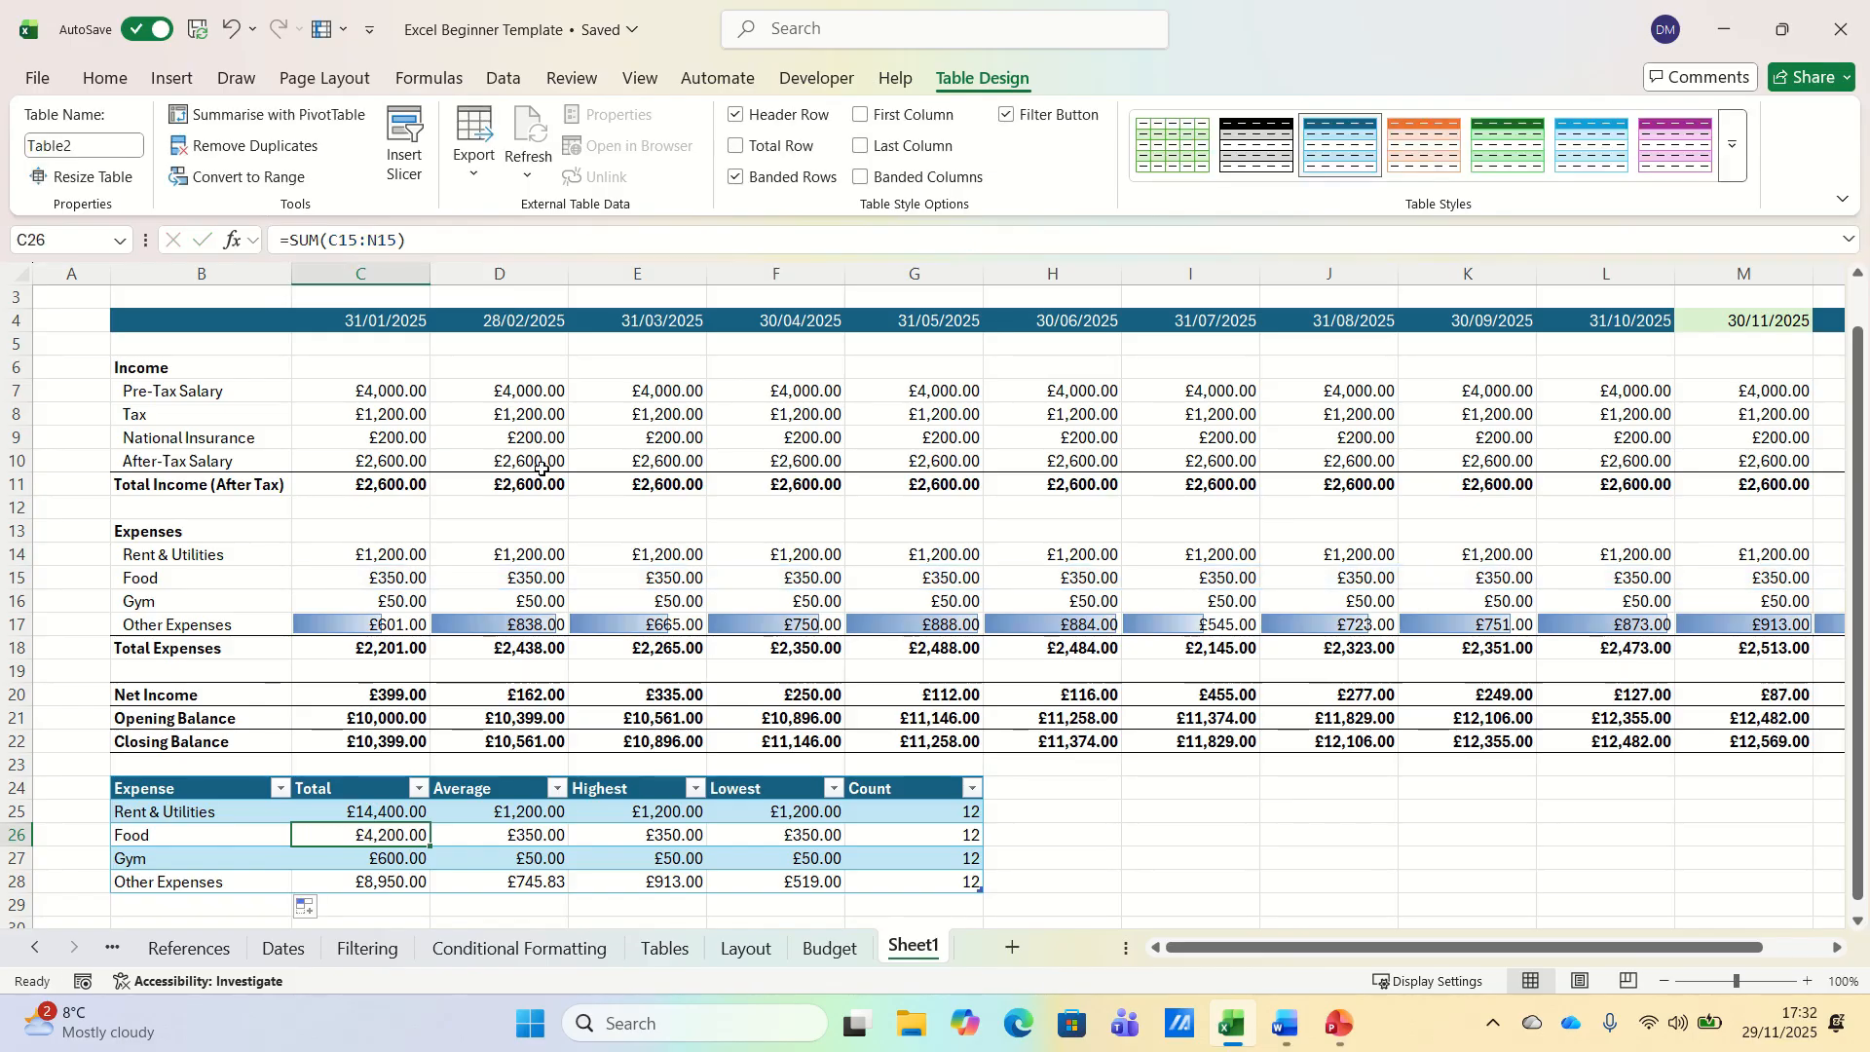
# - Filter the summary table's Expense column to show only Rent & Utilities
pyautogui.scroll(1, 487, 530)
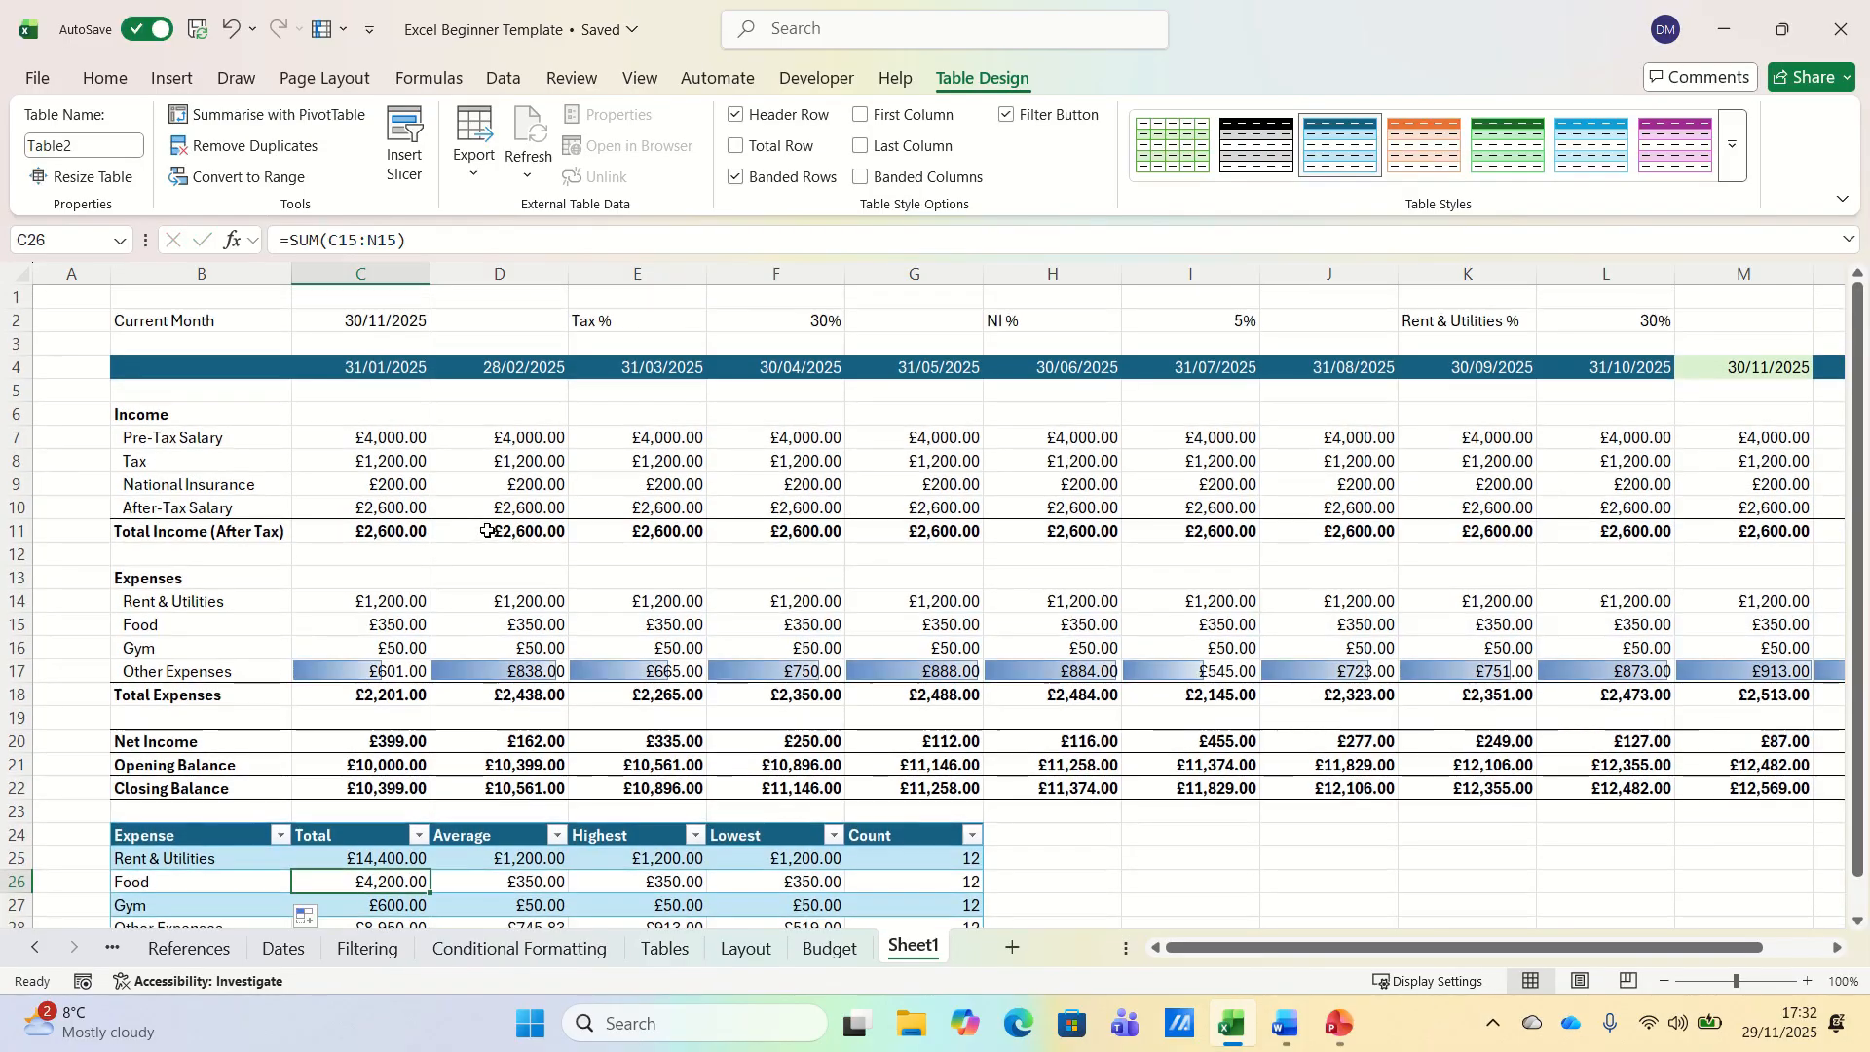
pyautogui.click(281, 838)
pyautogui.click(109, 569)
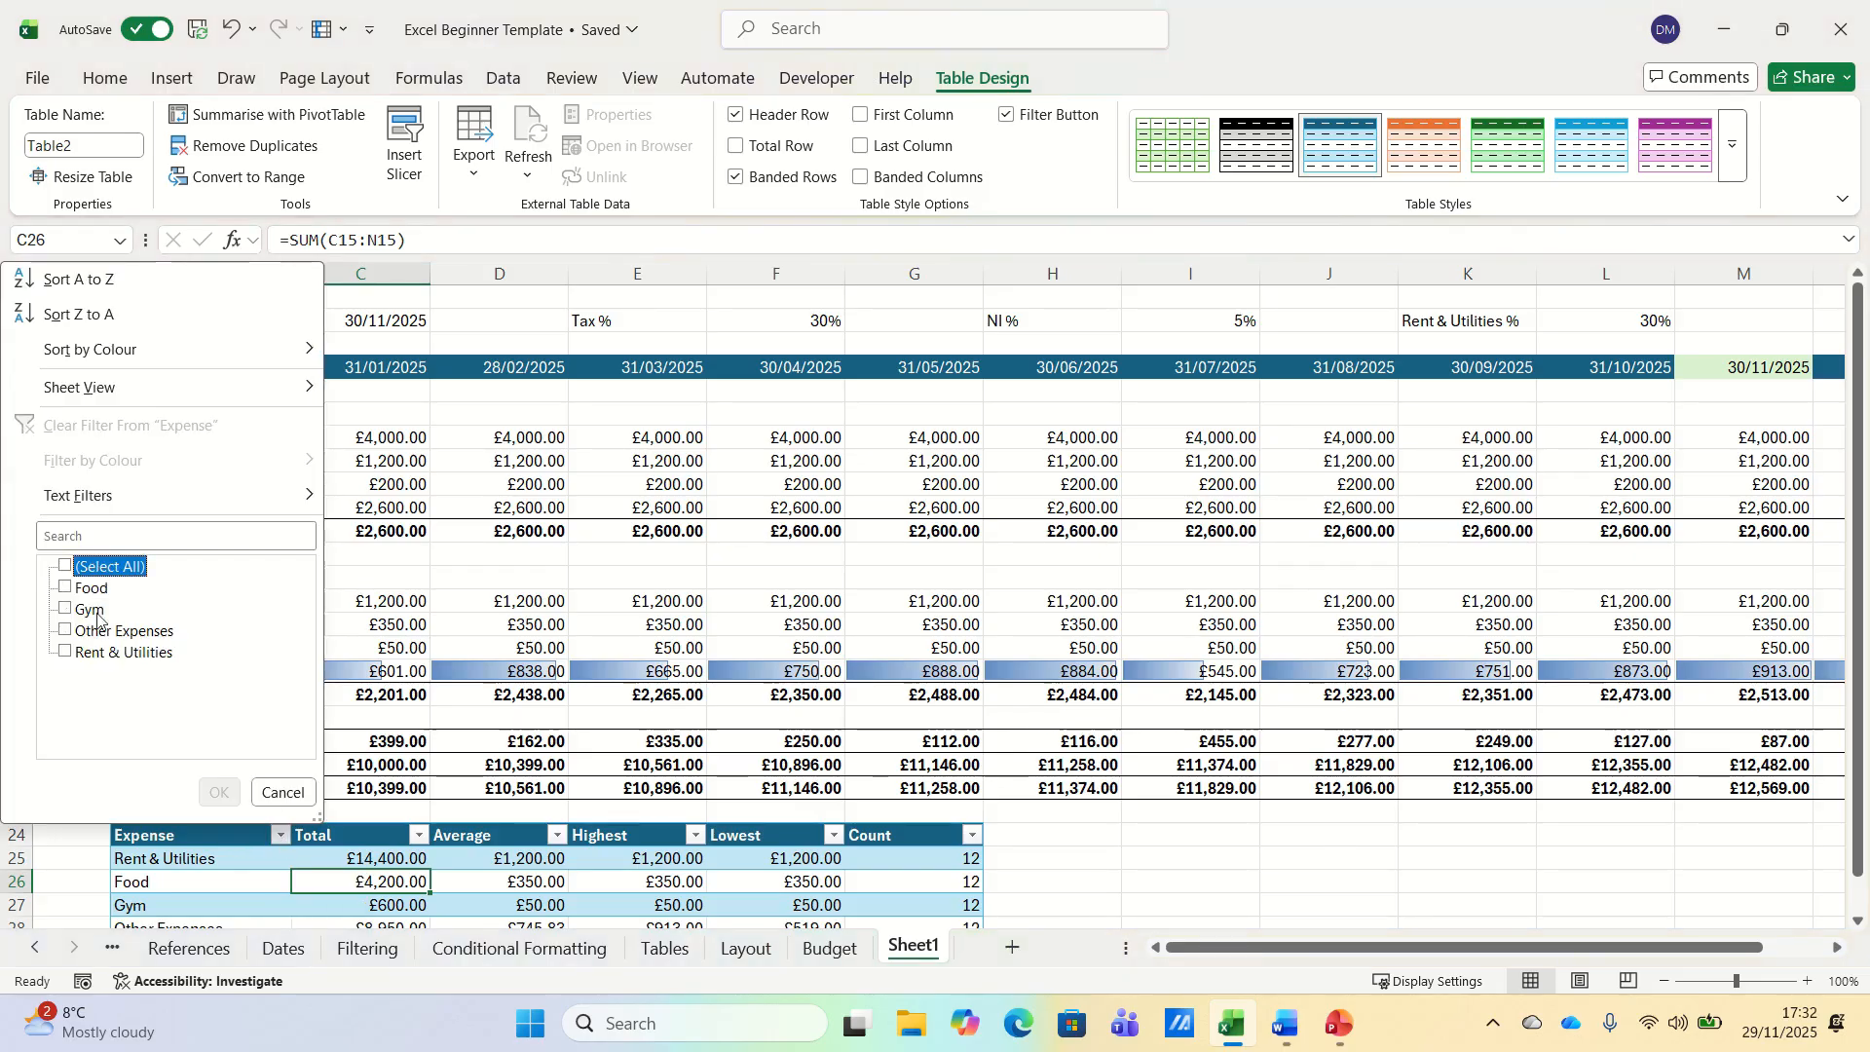
pyautogui.click(124, 653)
pyautogui.click(219, 793)
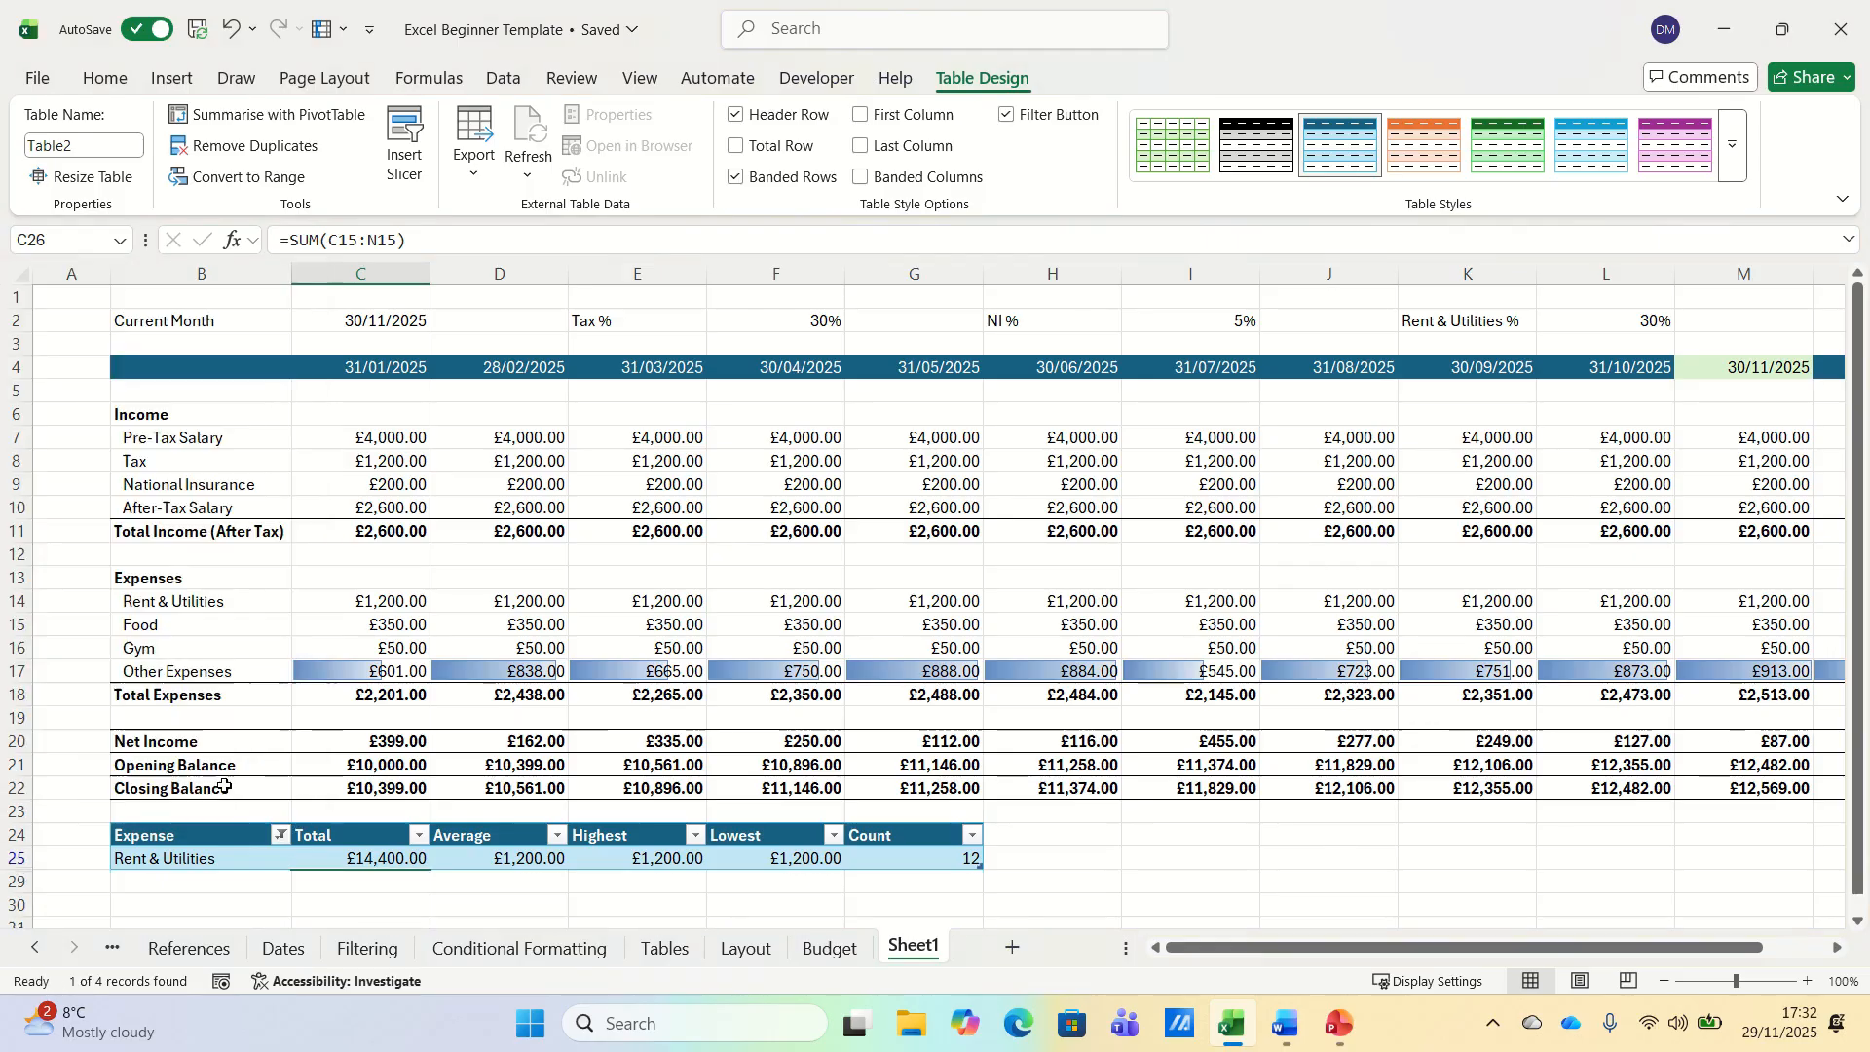
# - Restore all expense categories in the summary table's Expense filter
pyautogui.click(282, 838)
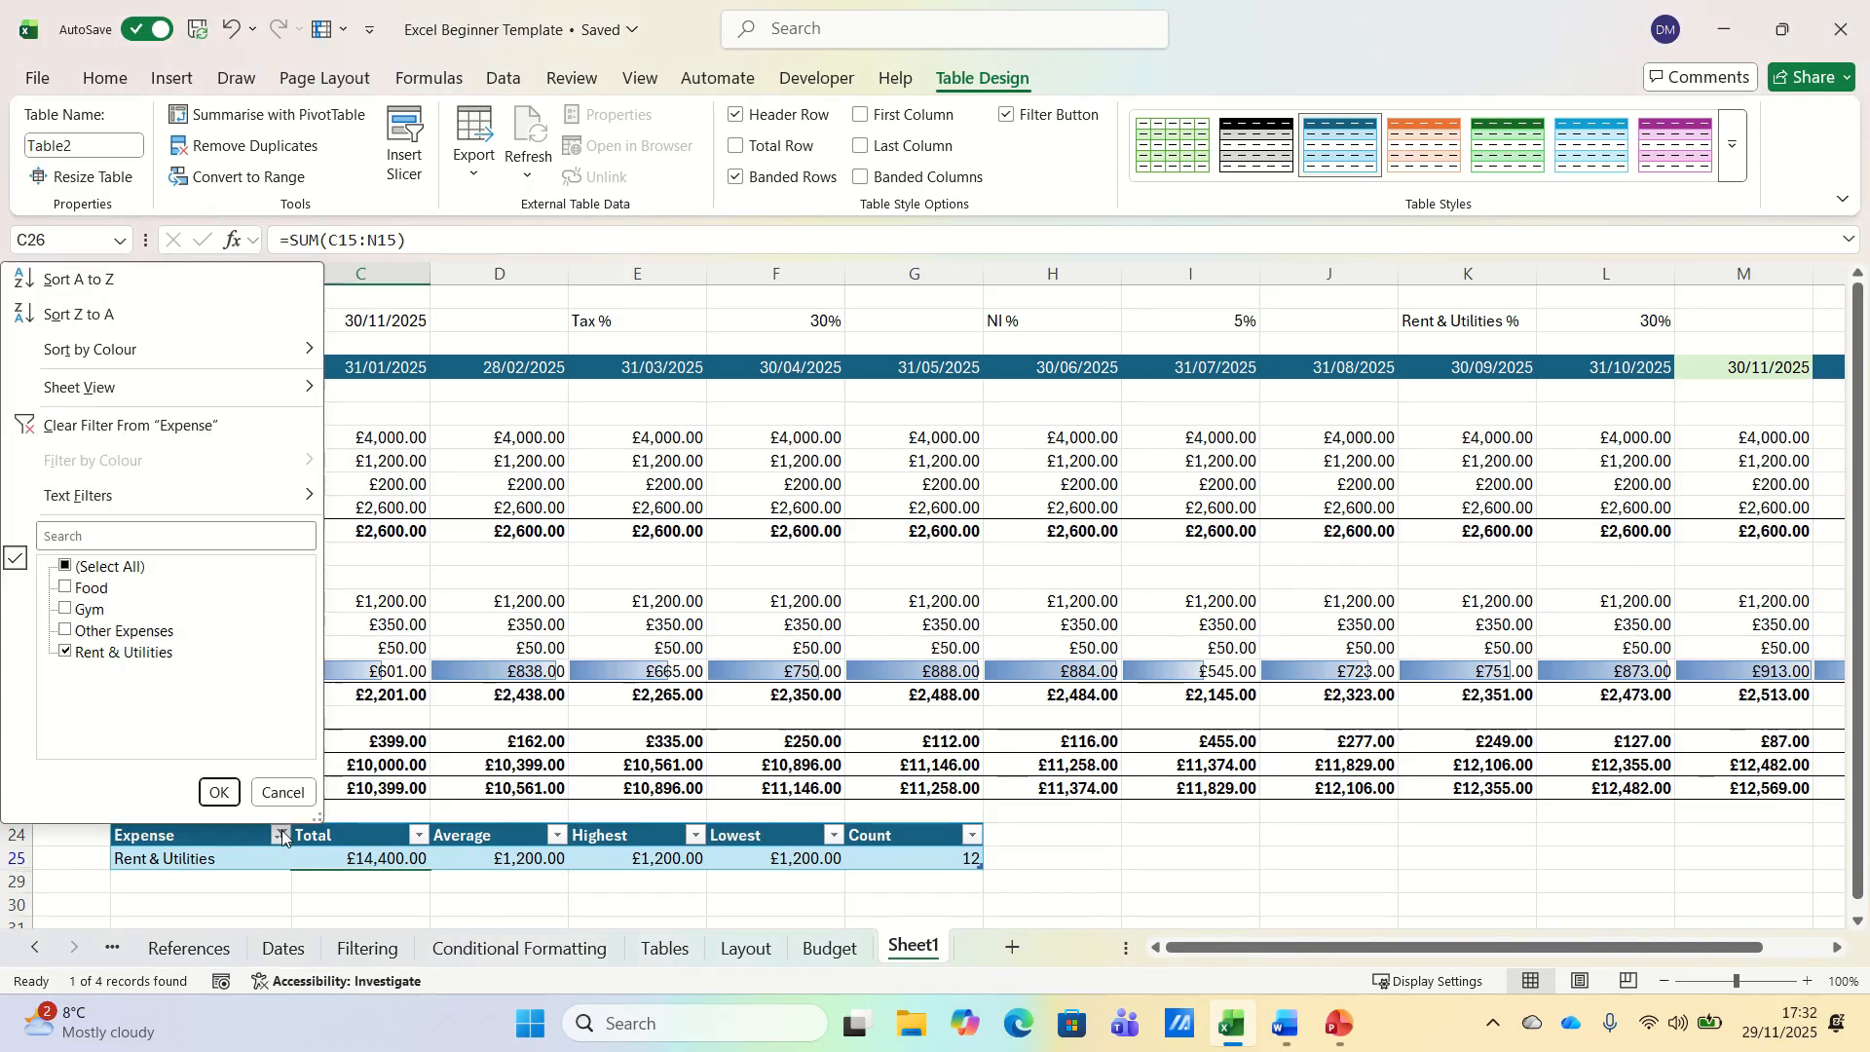
pyautogui.click(94, 569)
pyautogui.click(219, 793)
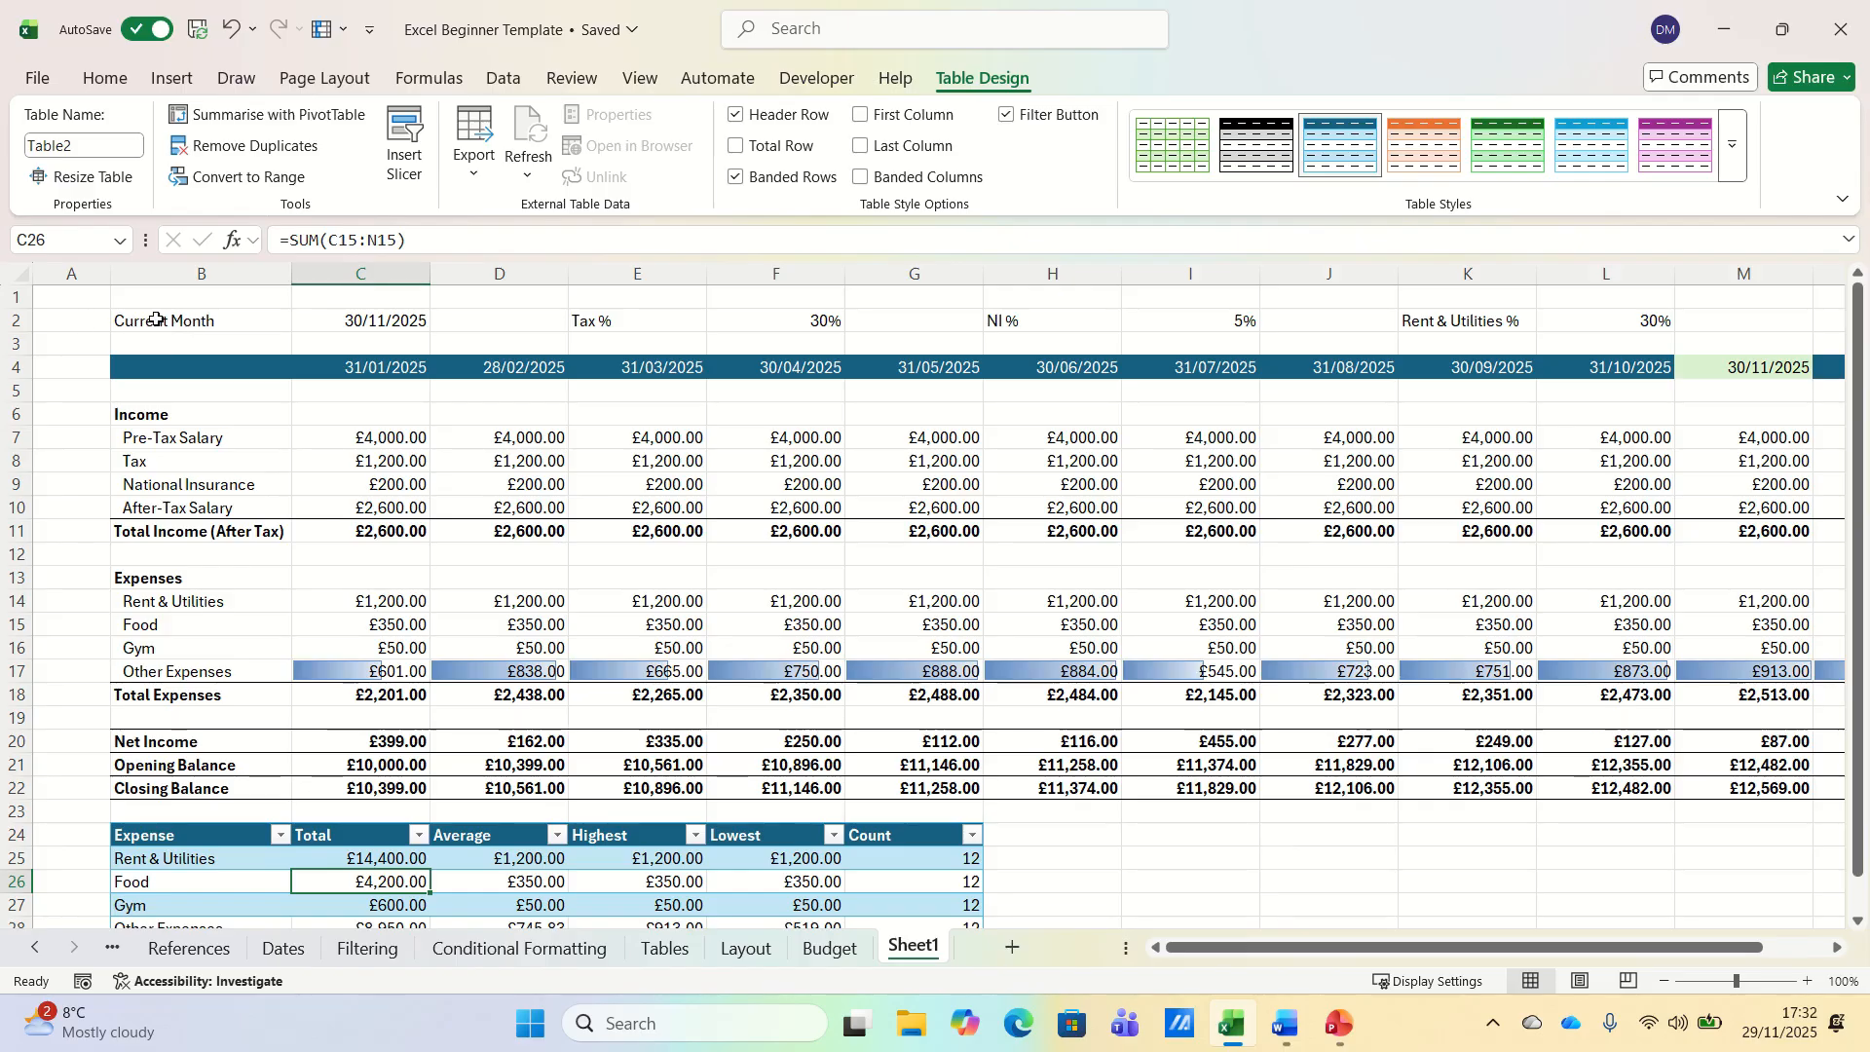
# - Apply the Check Cell style to the Current Month, Tax %, NI % and Rent & Utilities % label and value cells in row 2
pyautogui.moveTo(156, 320); pyautogui.dragTo(356, 327)
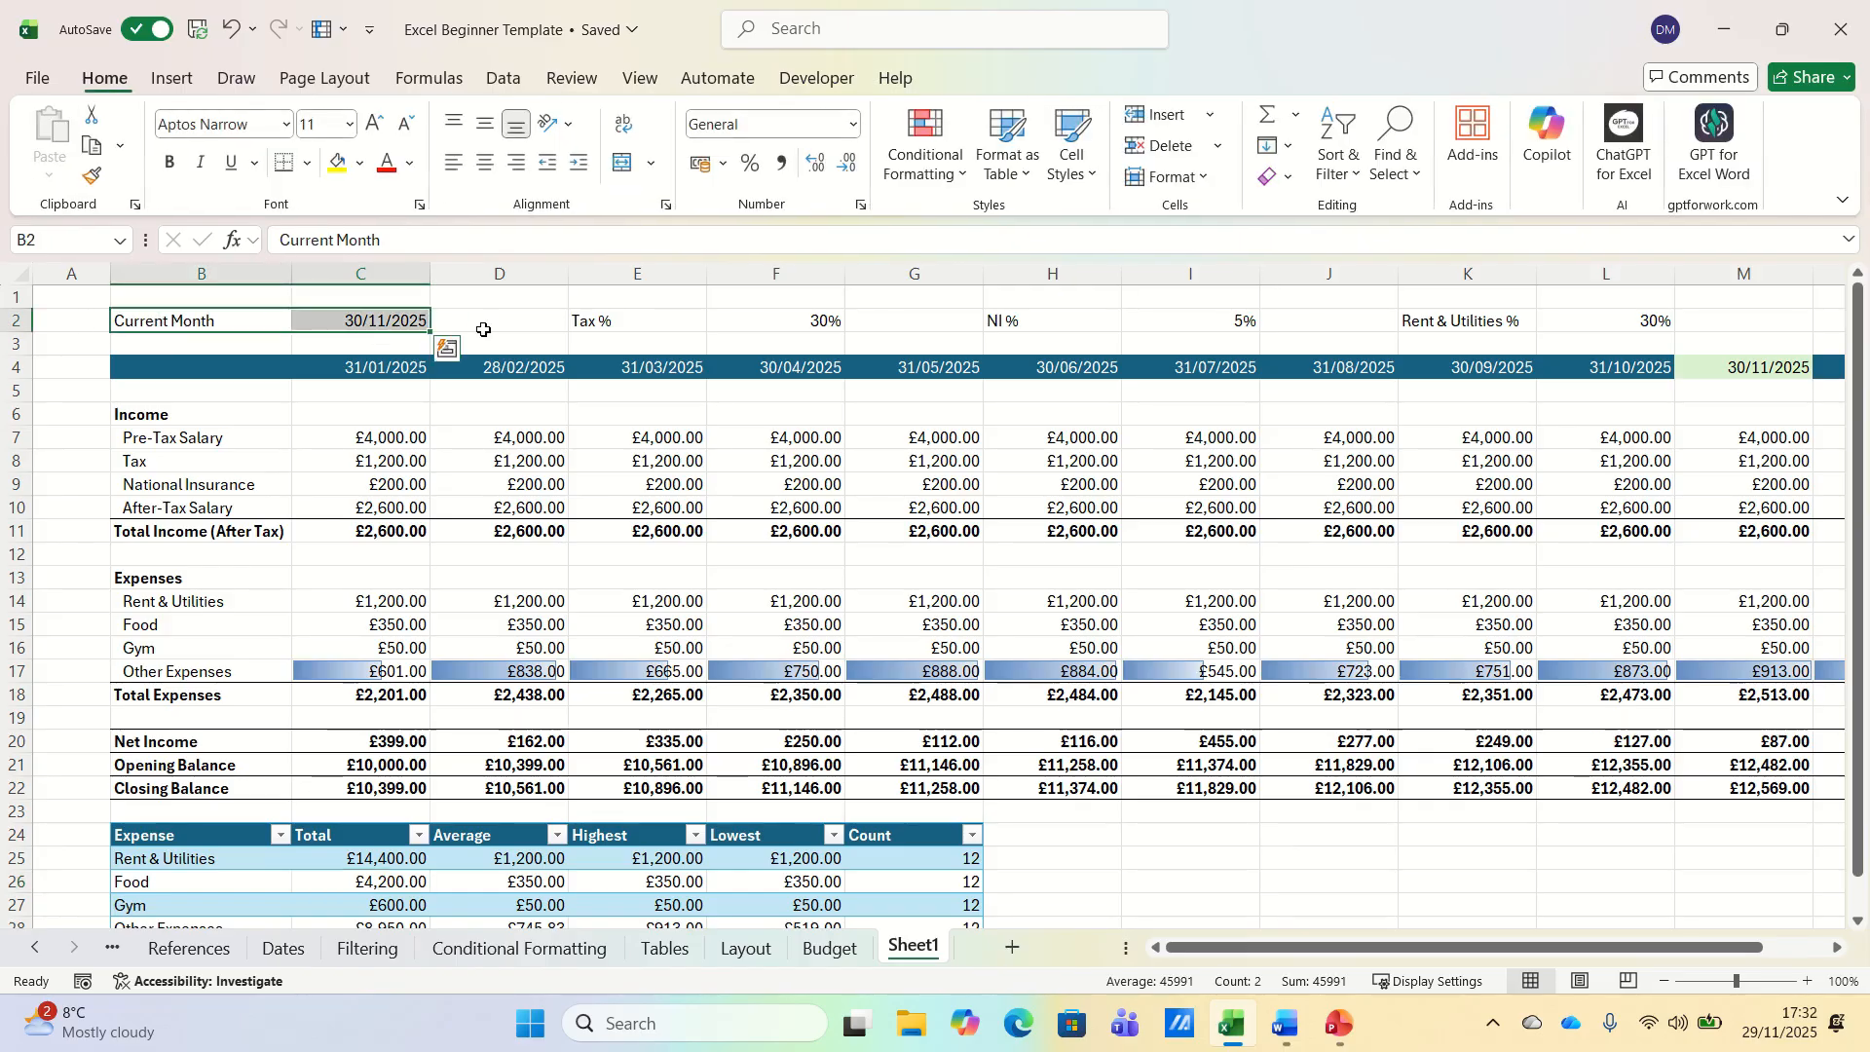
pyautogui.moveTo(596, 319); pyautogui.dragTo(808, 322)
pyautogui.moveTo(1001, 319); pyautogui.dragTo(1208, 321)
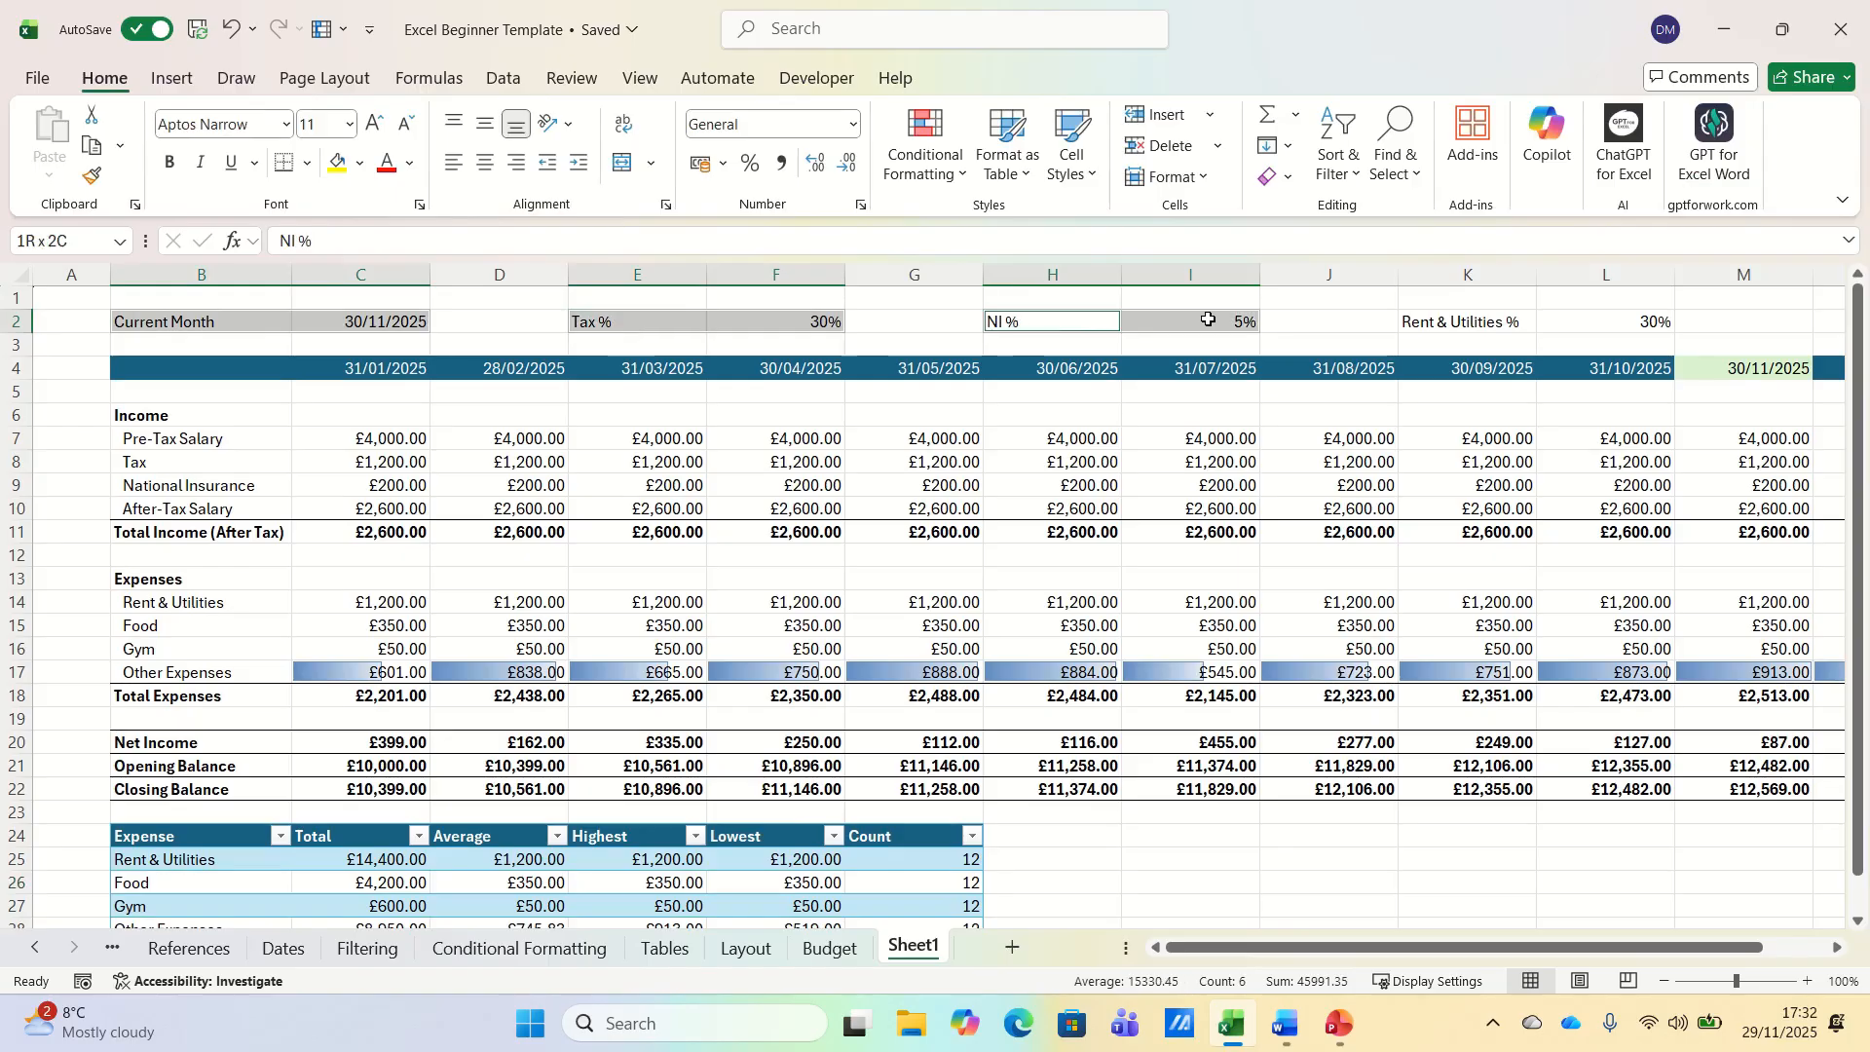
pyautogui.moveTo(1480, 326); pyautogui.dragTo(1647, 323)
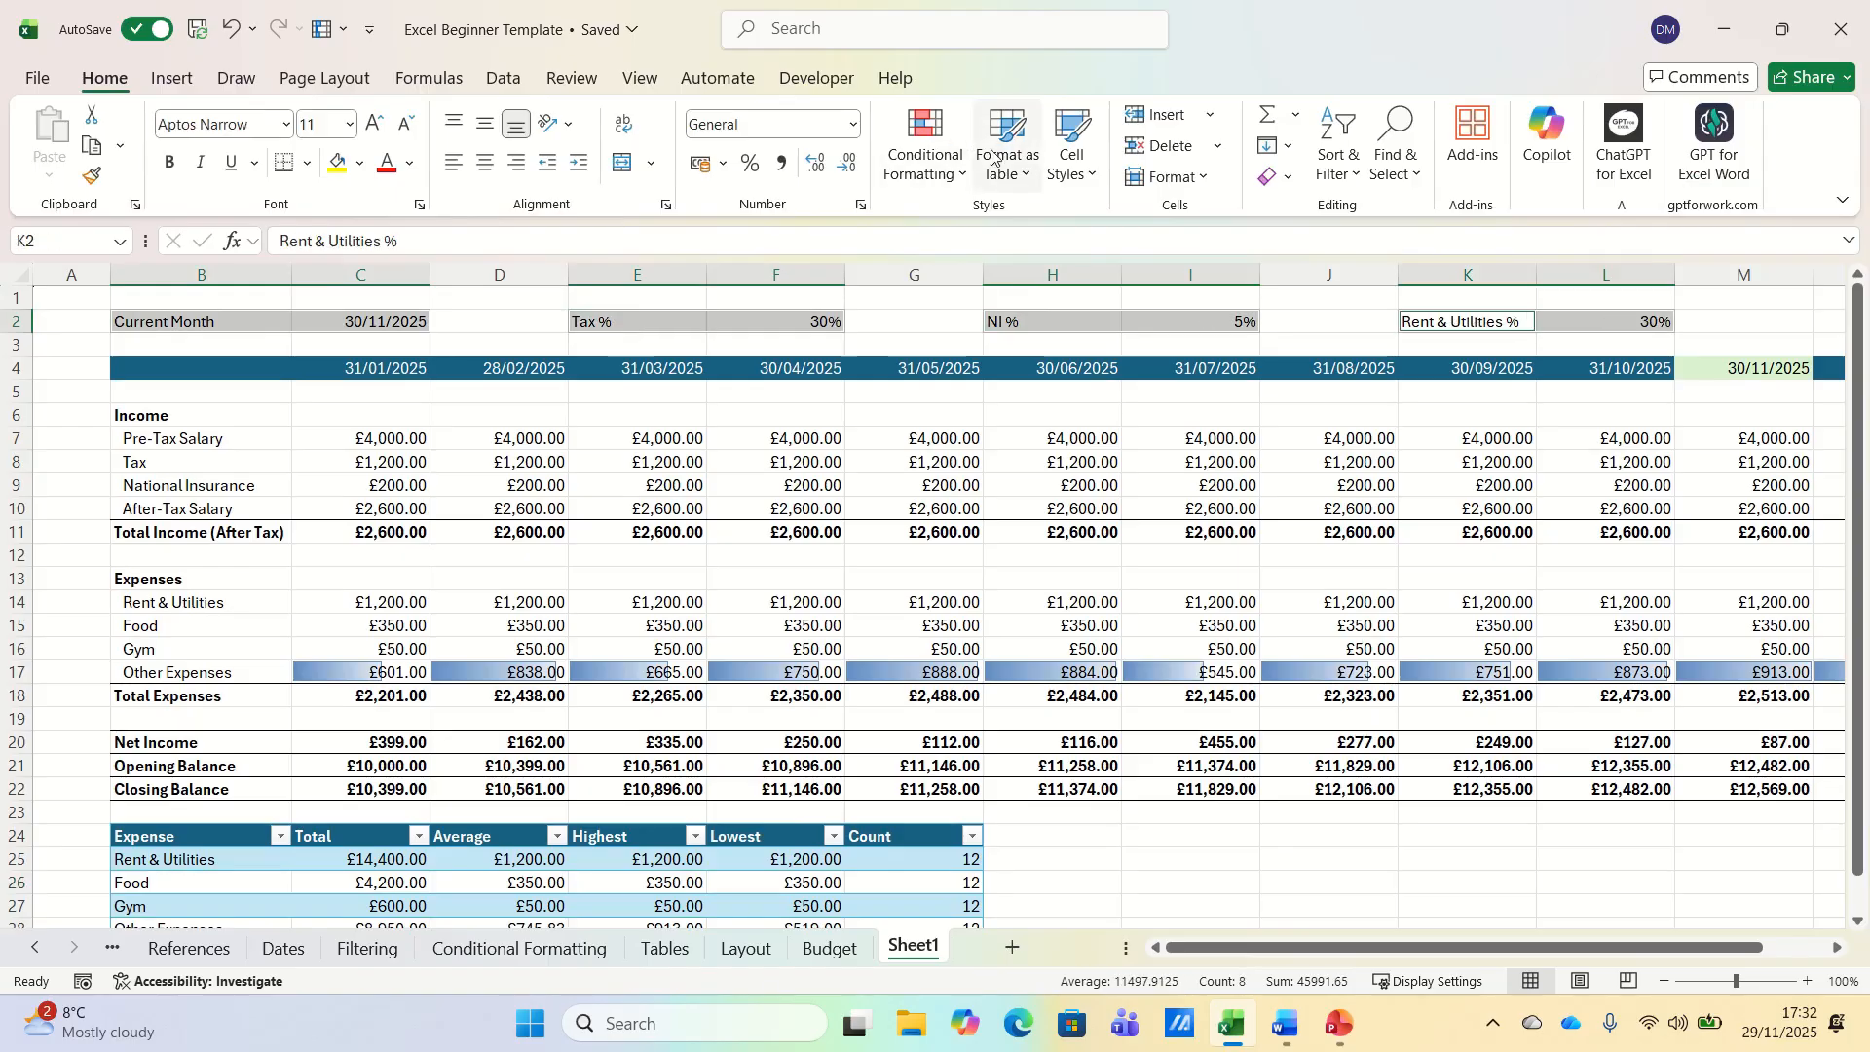
pyautogui.click(1091, 167)
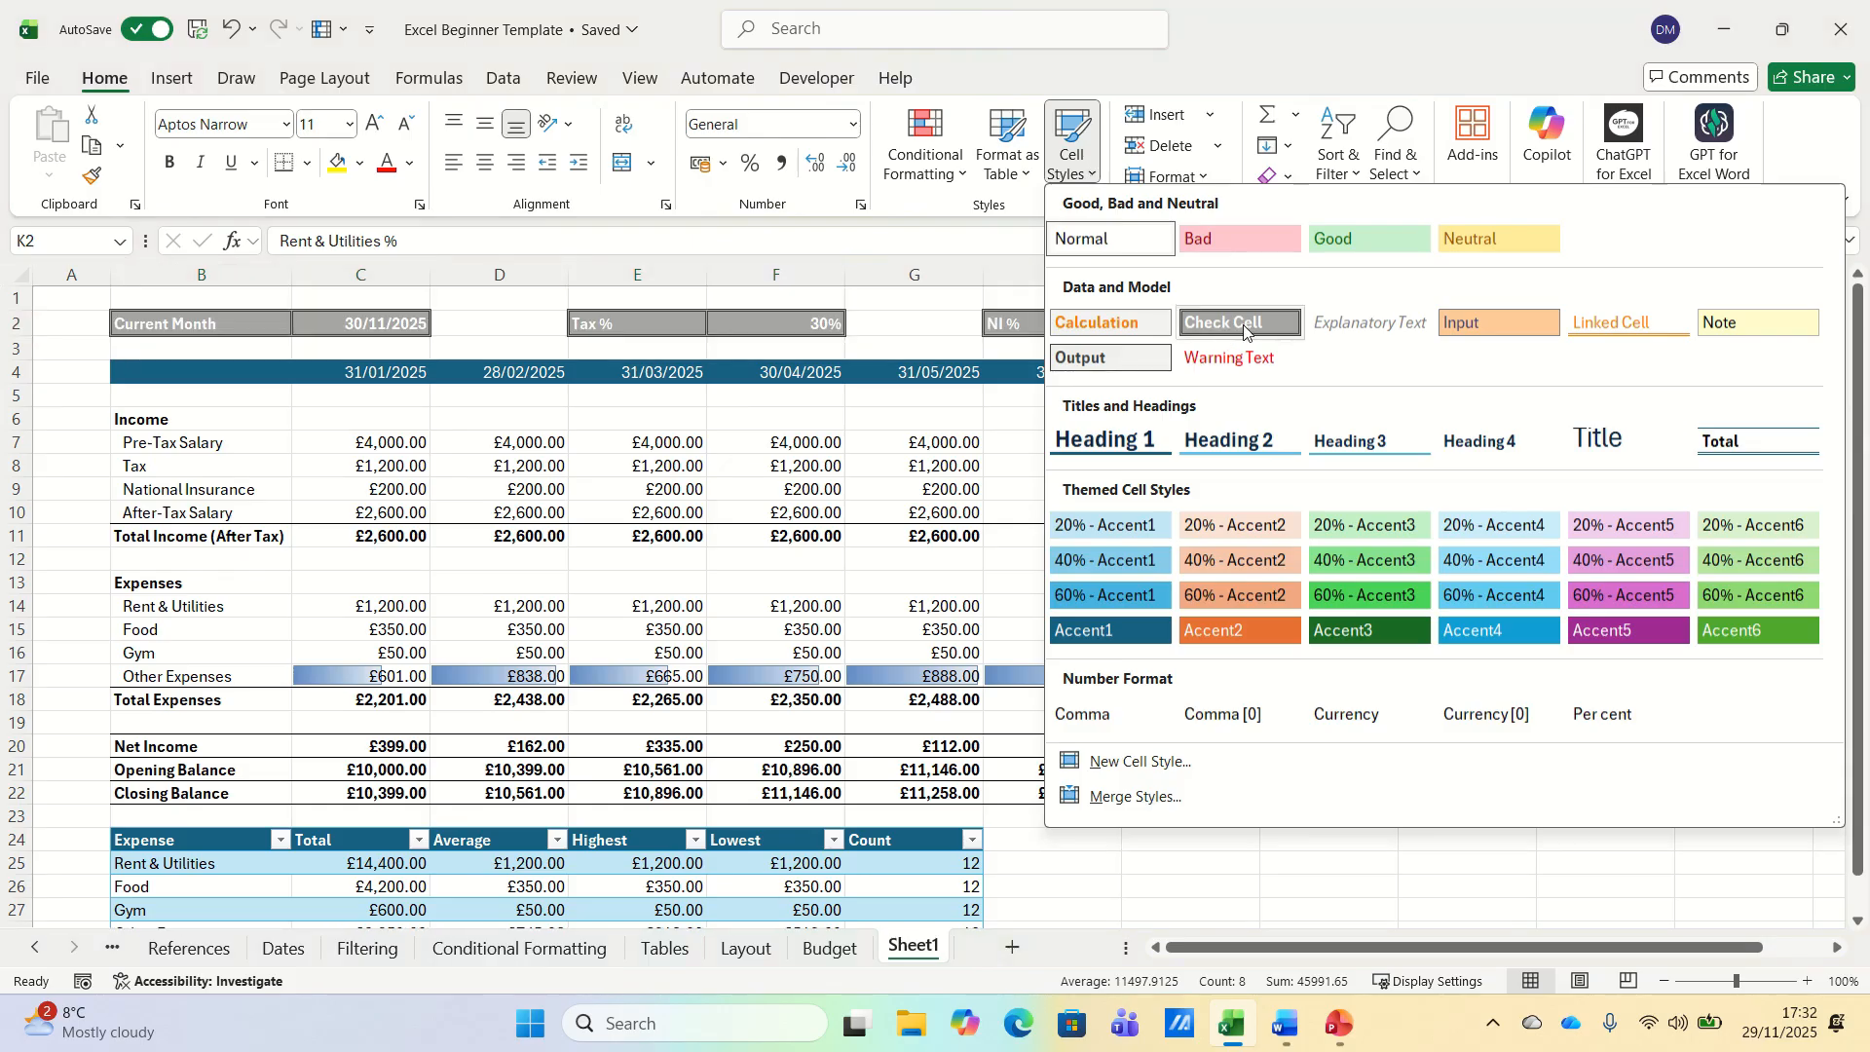
pyautogui.click(1233, 325)
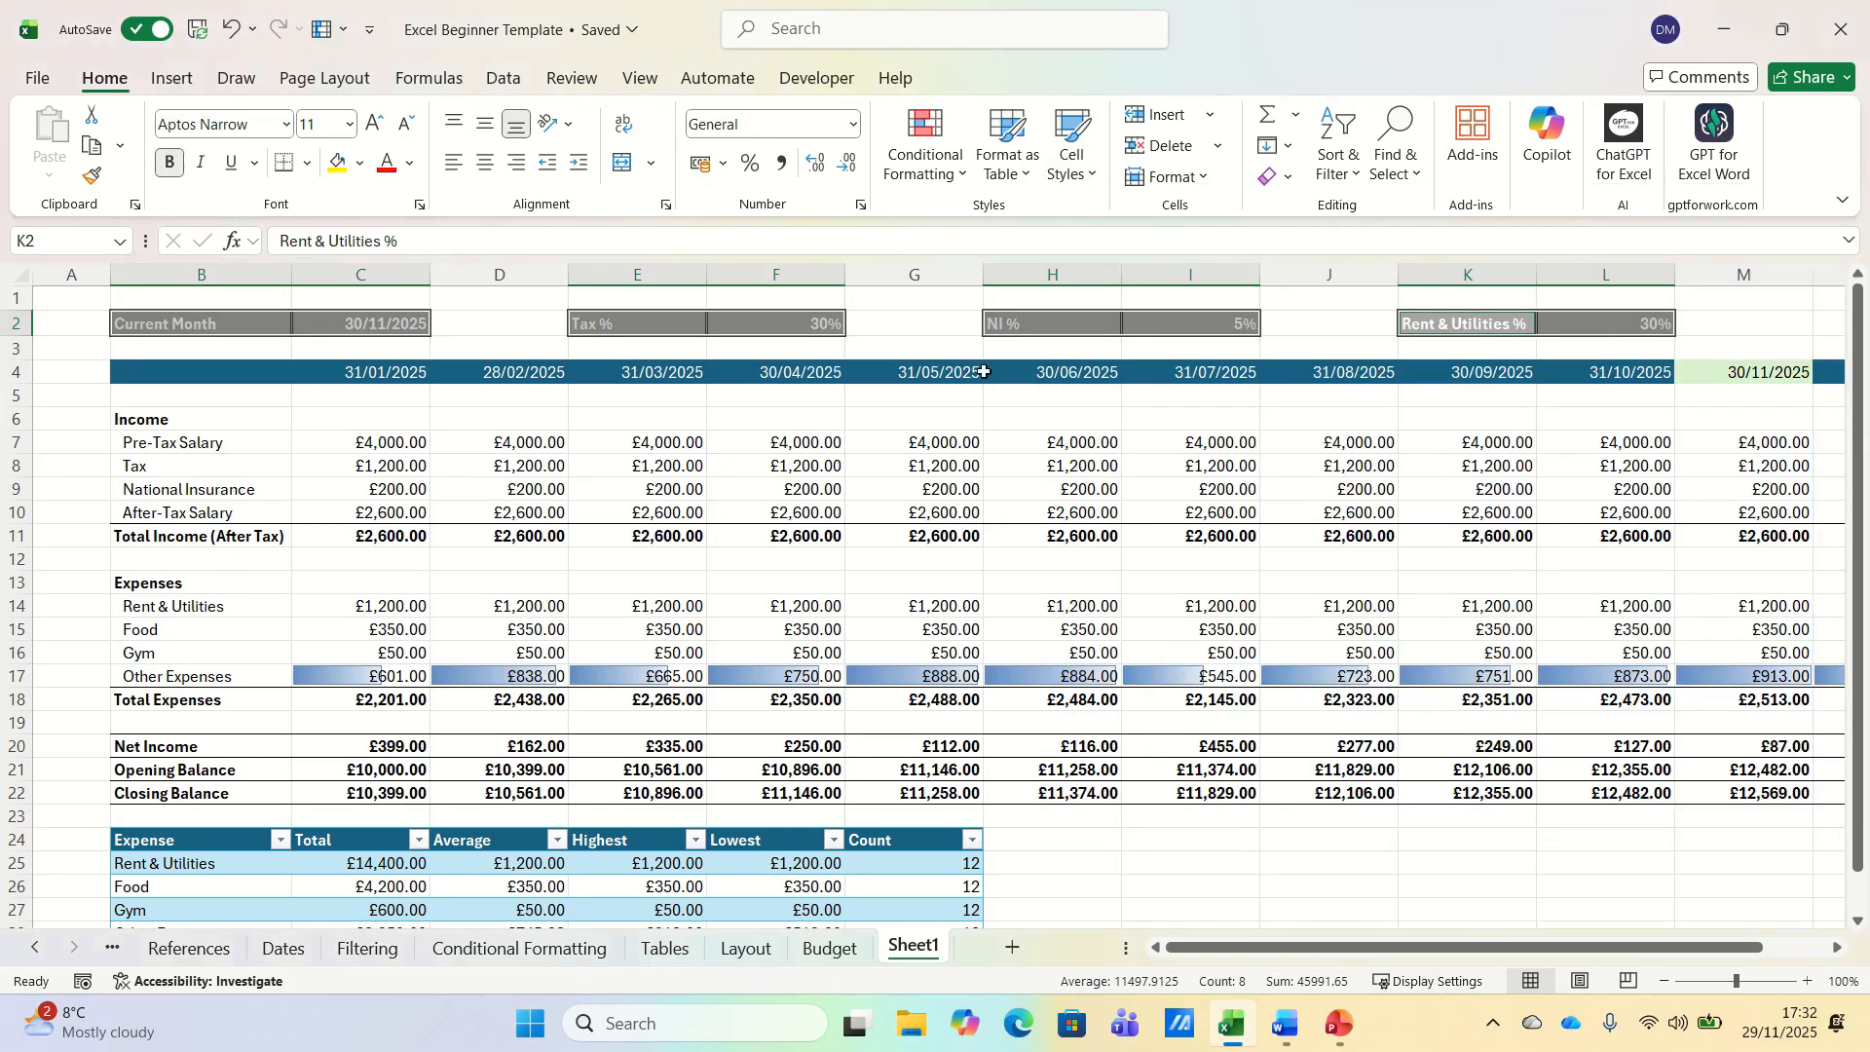
# - Give the row 2 value cells C2, F2, I2 and L2 a white fill and black font
pyautogui.click(390, 328)
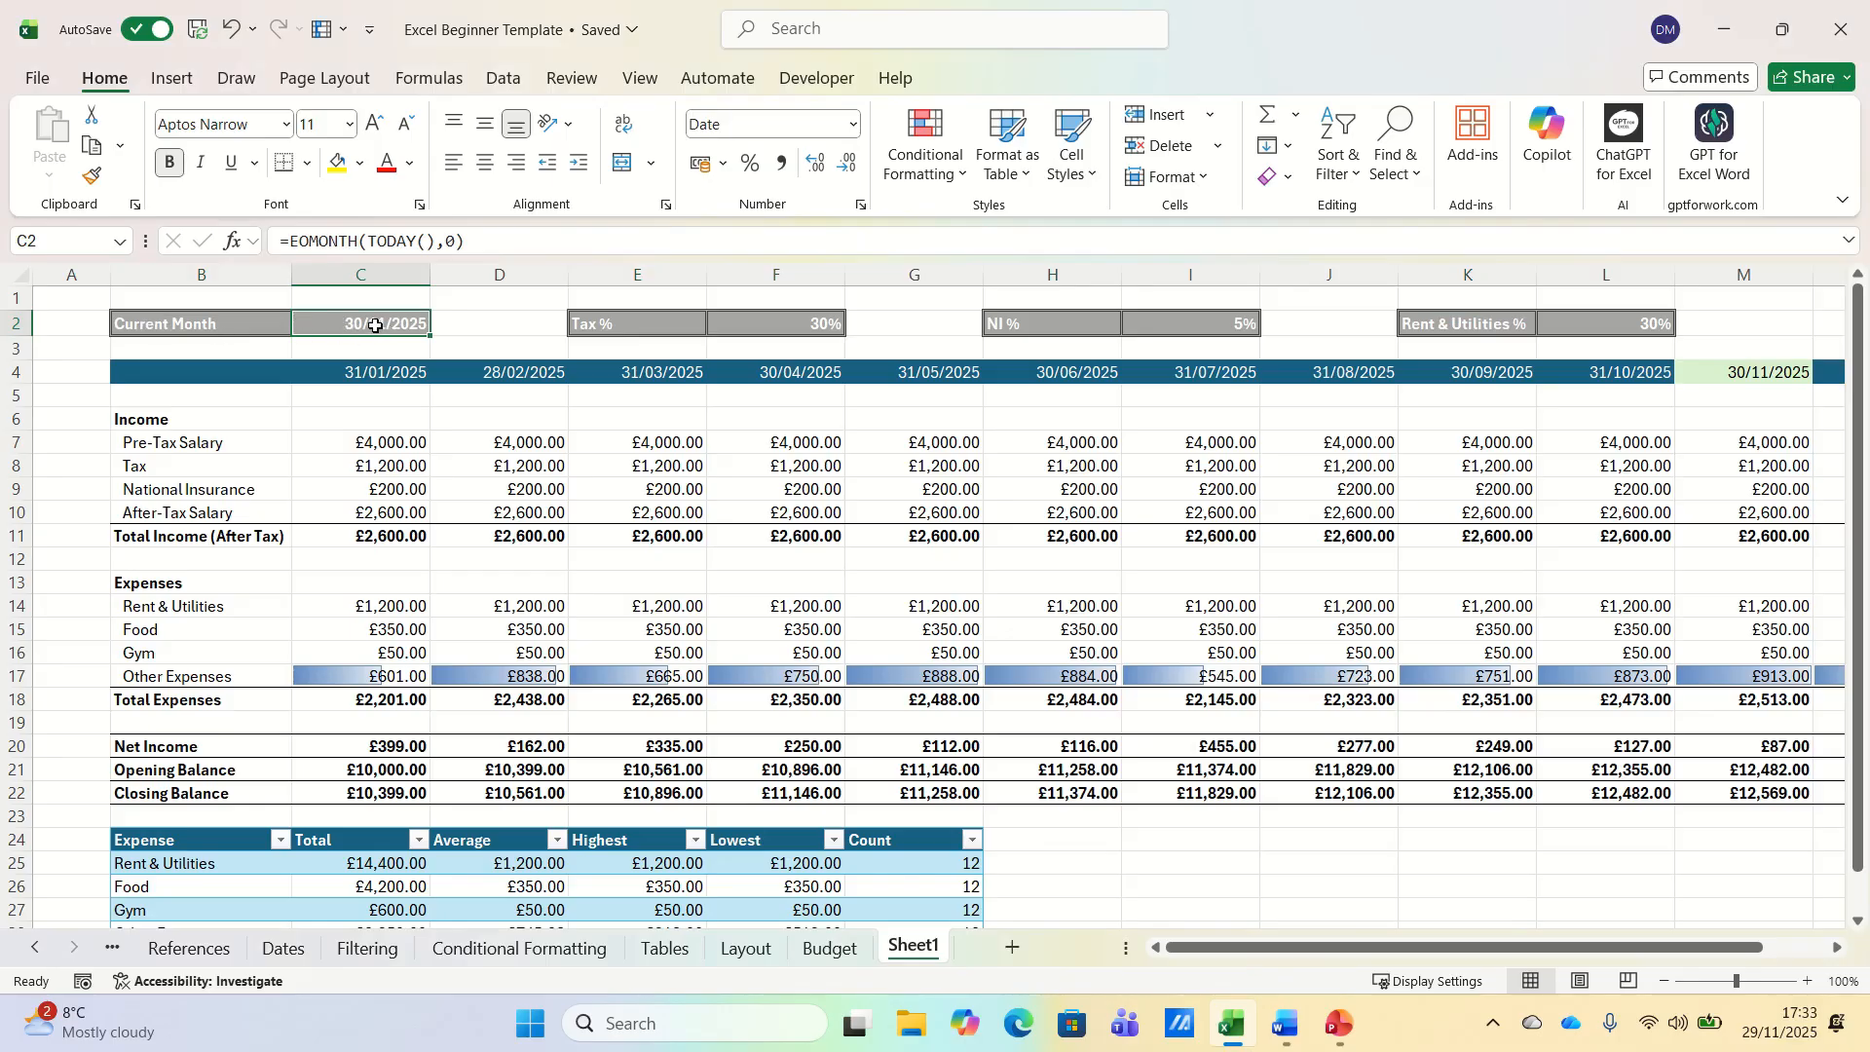
pyautogui.keyDown('ctrl'); pyautogui.click(816, 327); pyautogui.keyUp('ctrl')
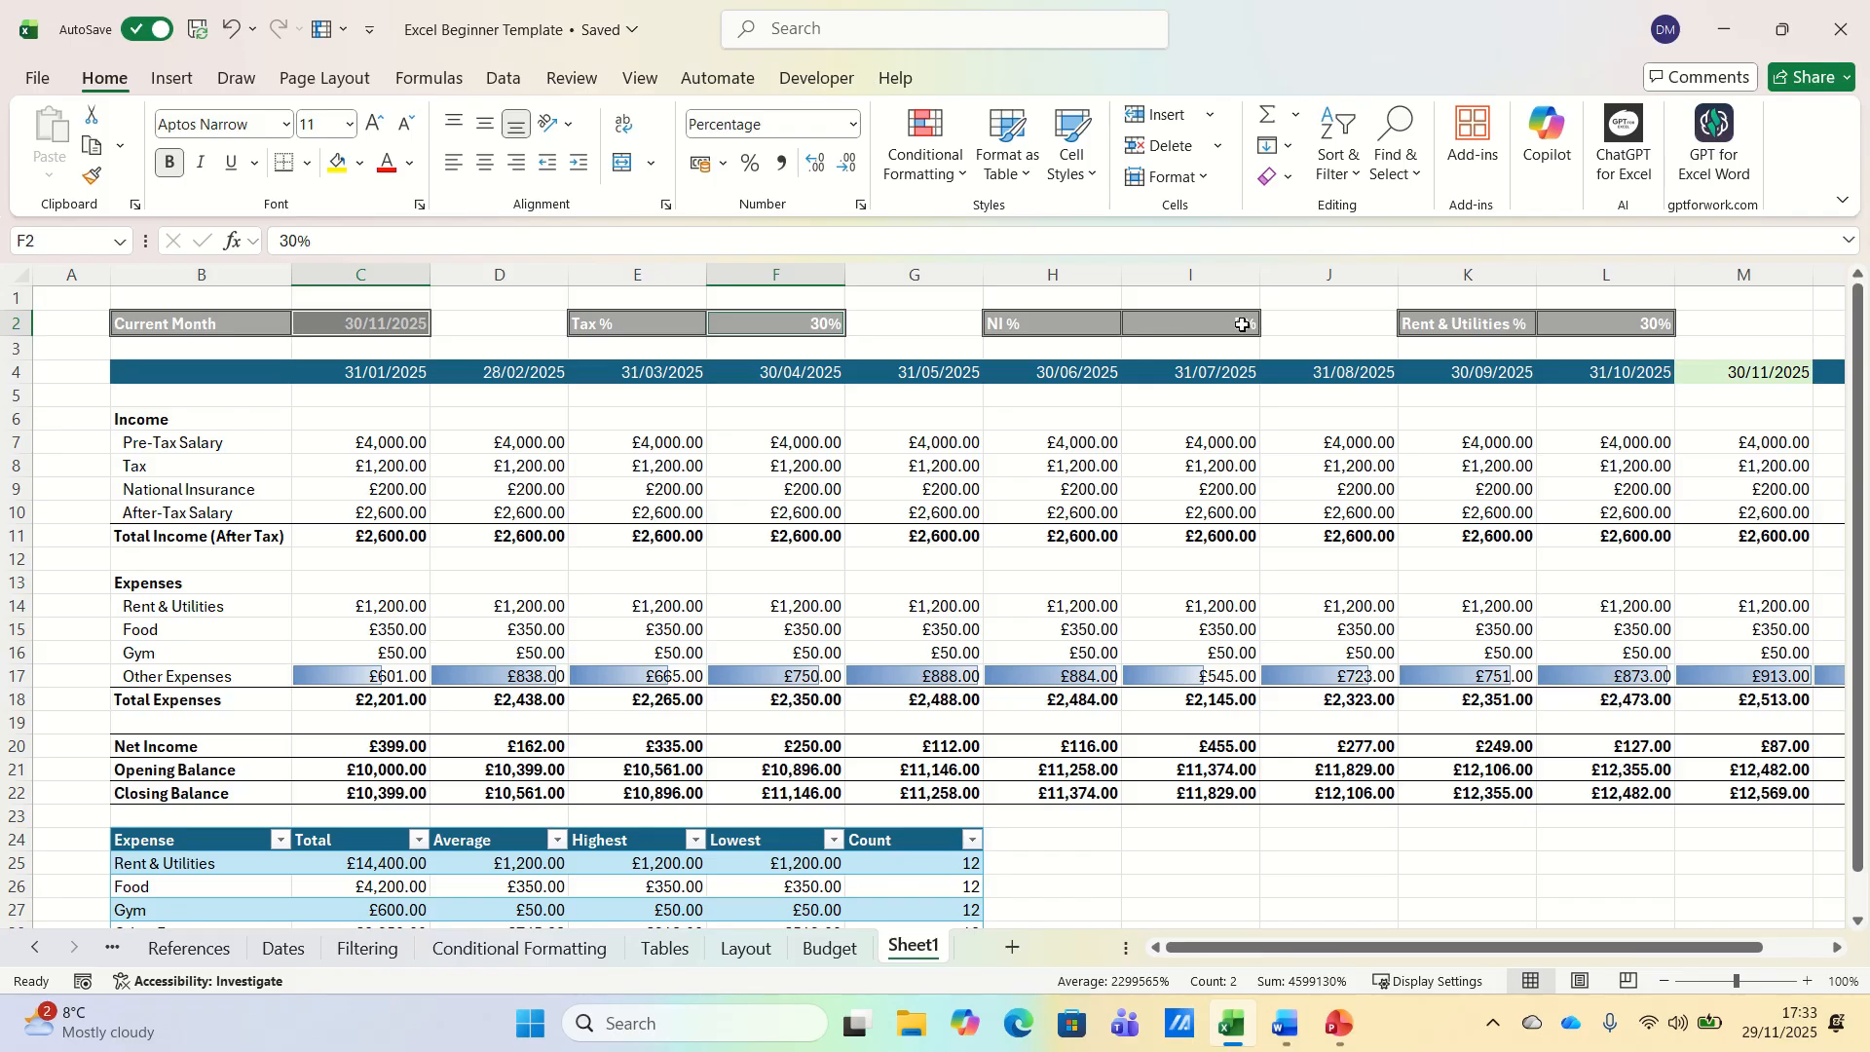
pyautogui.keyDown('ctrl'); pyautogui.click(1243, 325); pyautogui.keyUp('ctrl')
pyautogui.keyDown('ctrl'); pyautogui.click(1613, 323); pyautogui.keyUp('ctrl')
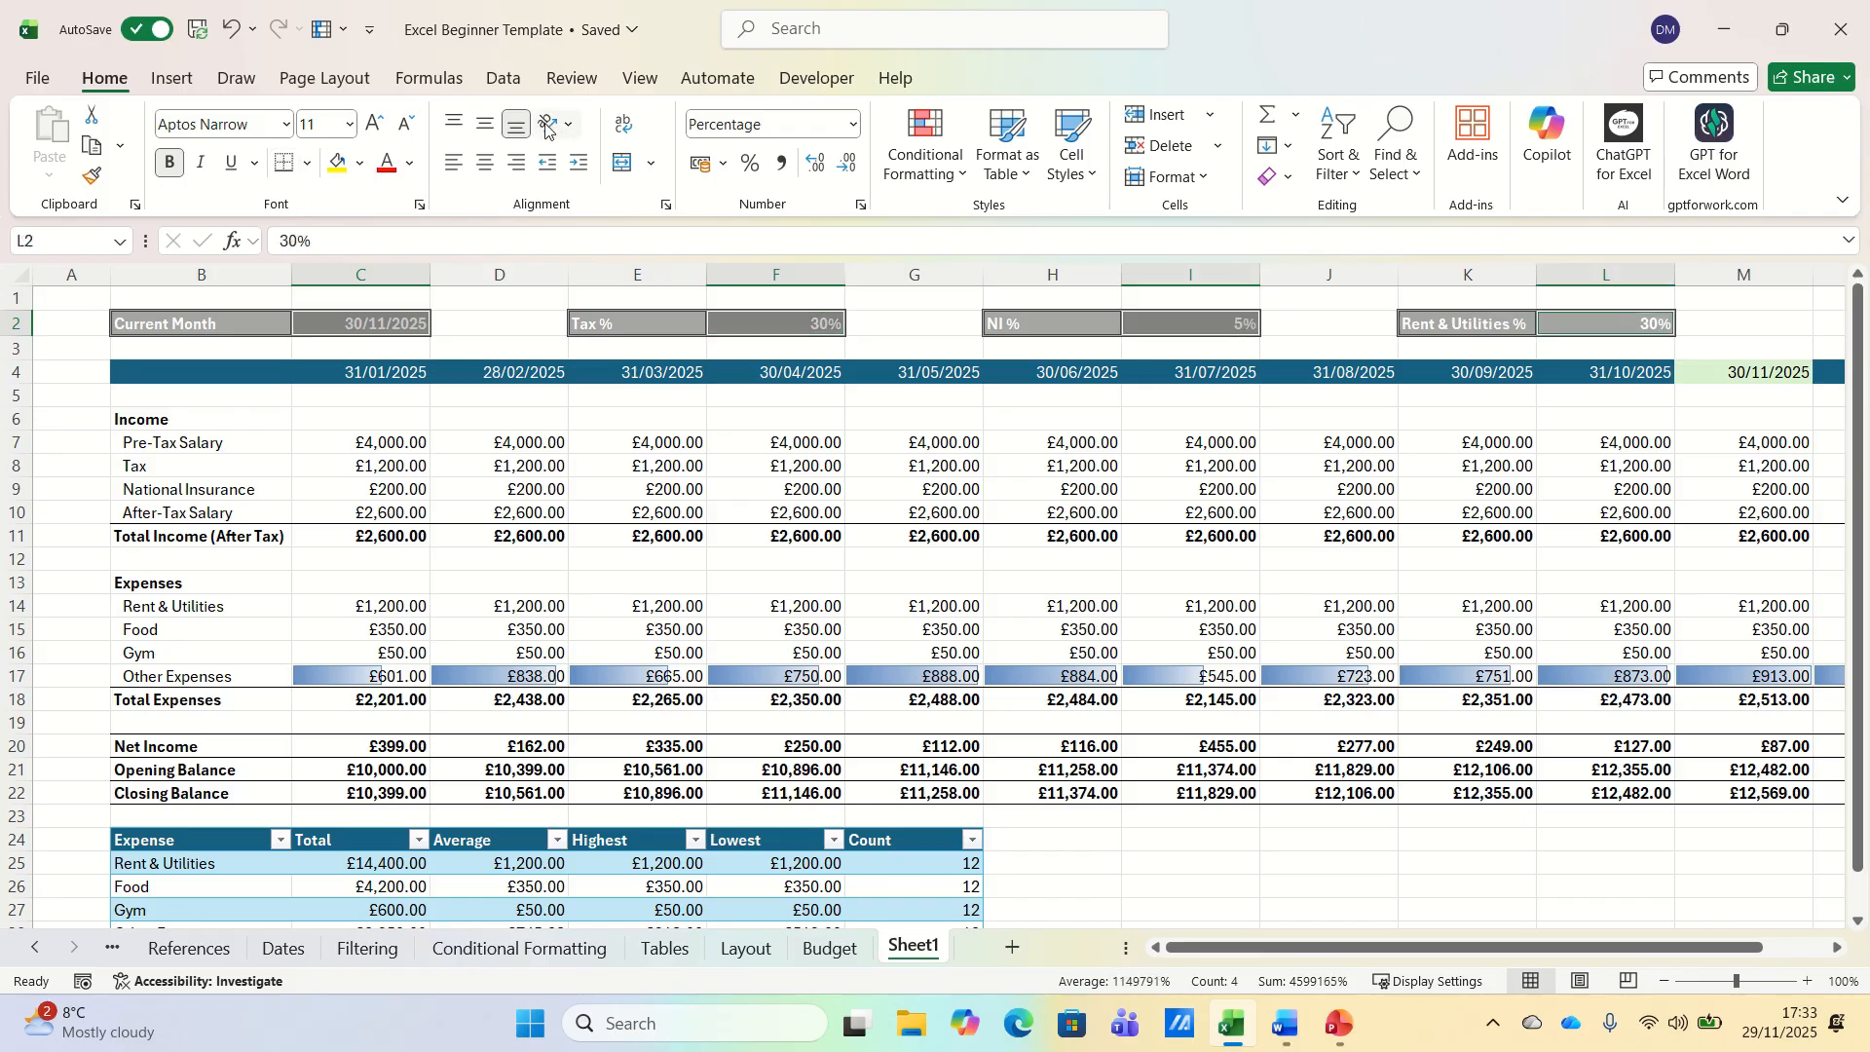
pyautogui.click(360, 163)
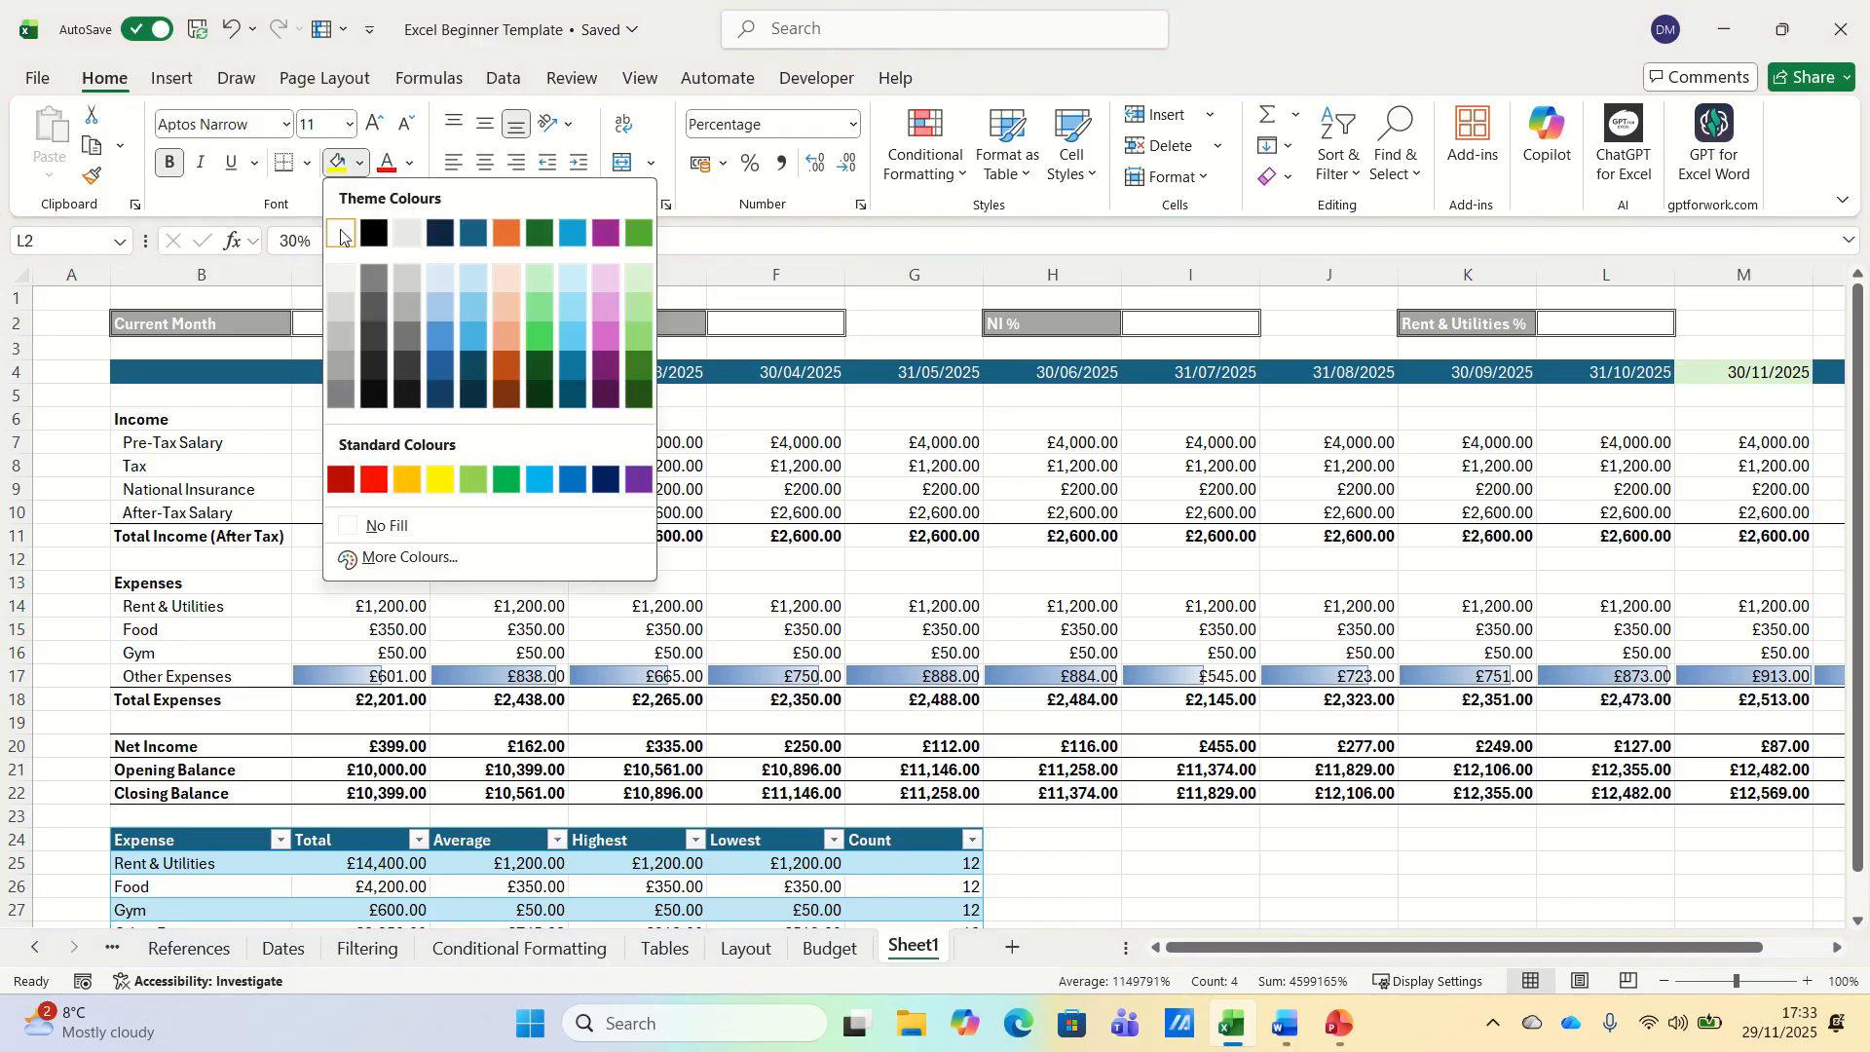
pyautogui.click(341, 236)
pyautogui.click(410, 164)
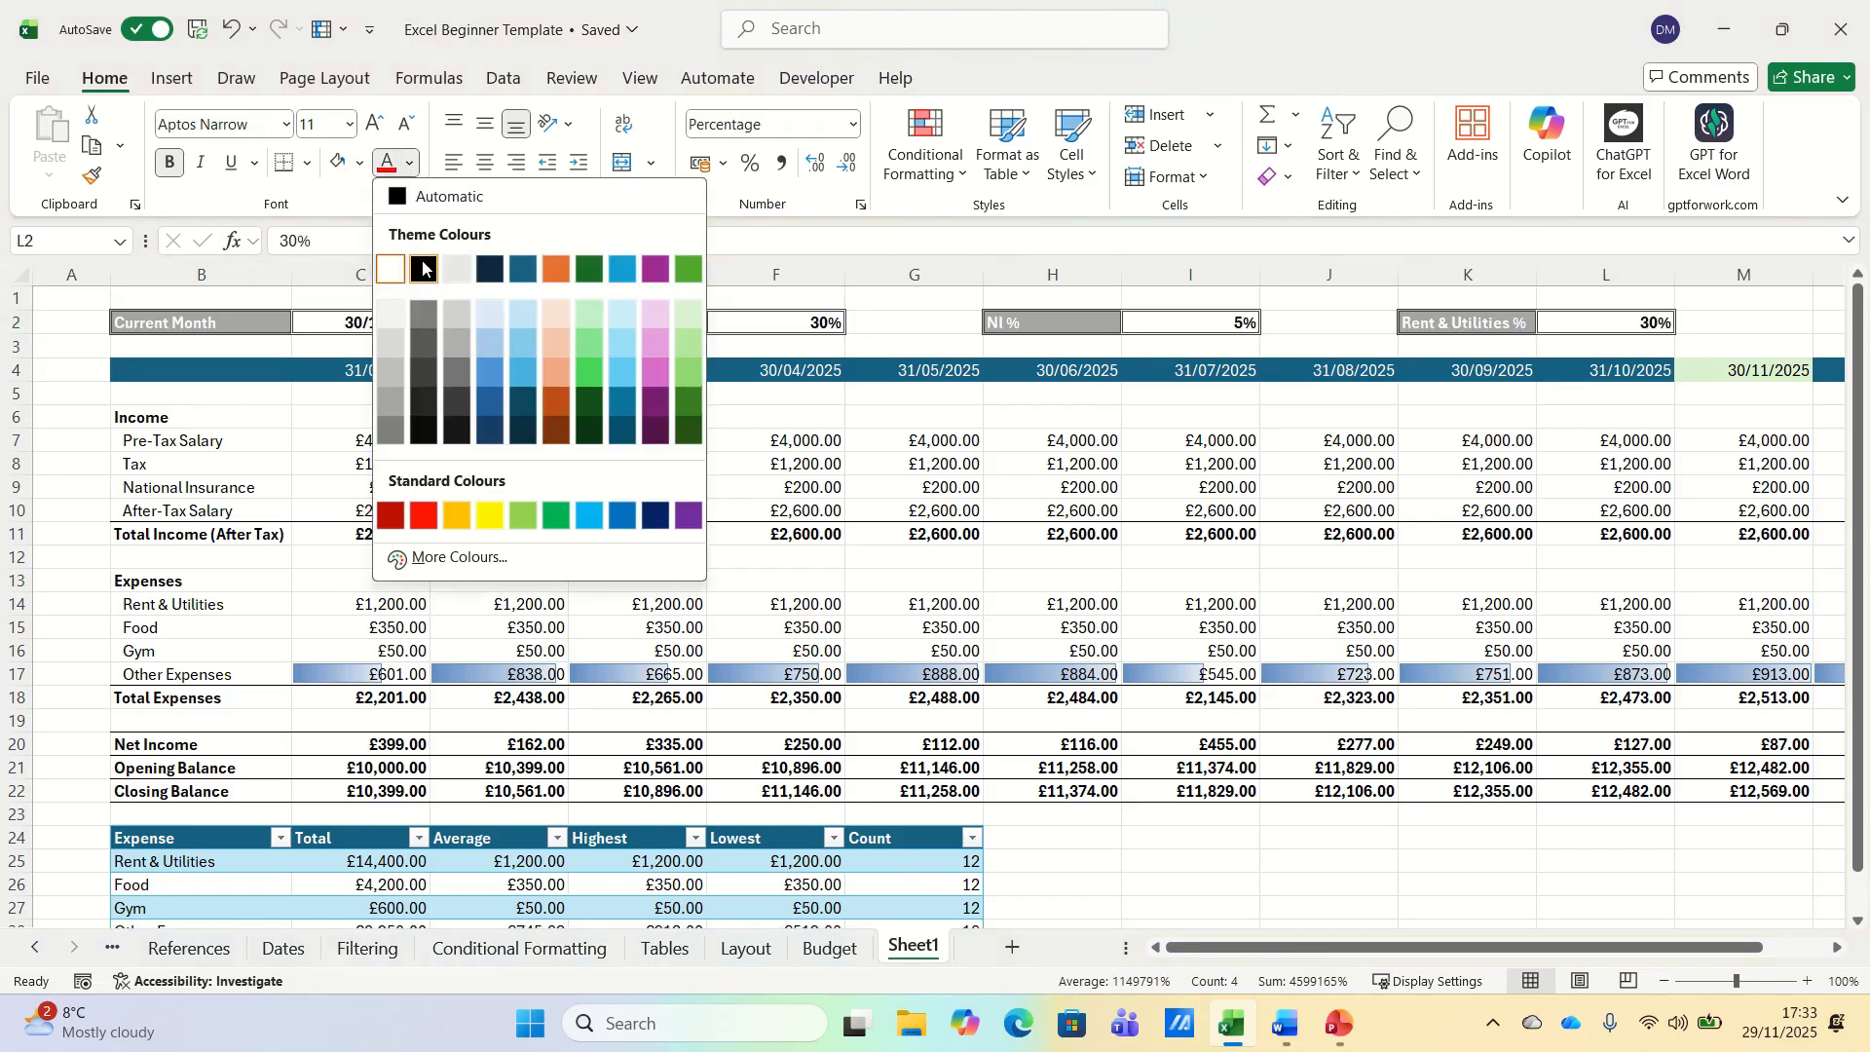
pyautogui.click(423, 268)
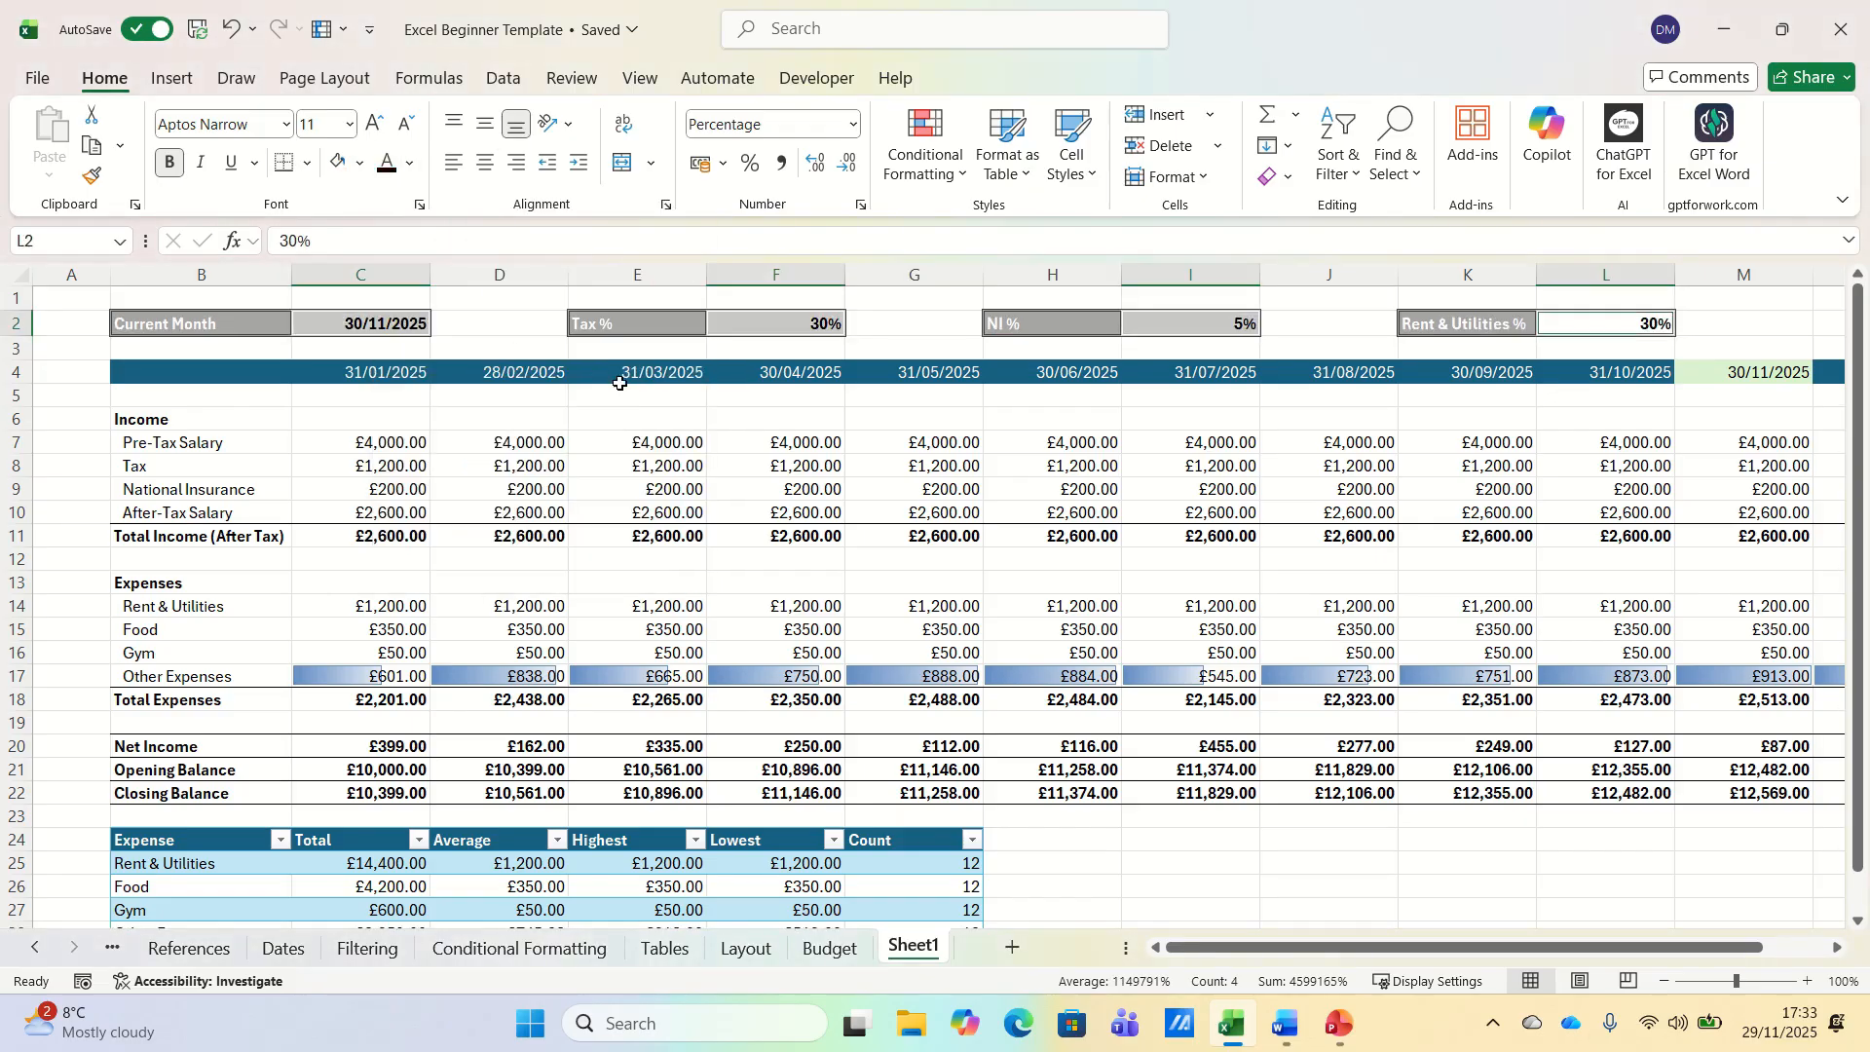
# - Centre the values in C2, F2, I2 and L2 horizontally
pyautogui.click(373, 334)
pyautogui.keyDown('ctrl'); pyautogui.click(822, 324); pyautogui.keyUp('ctrl')
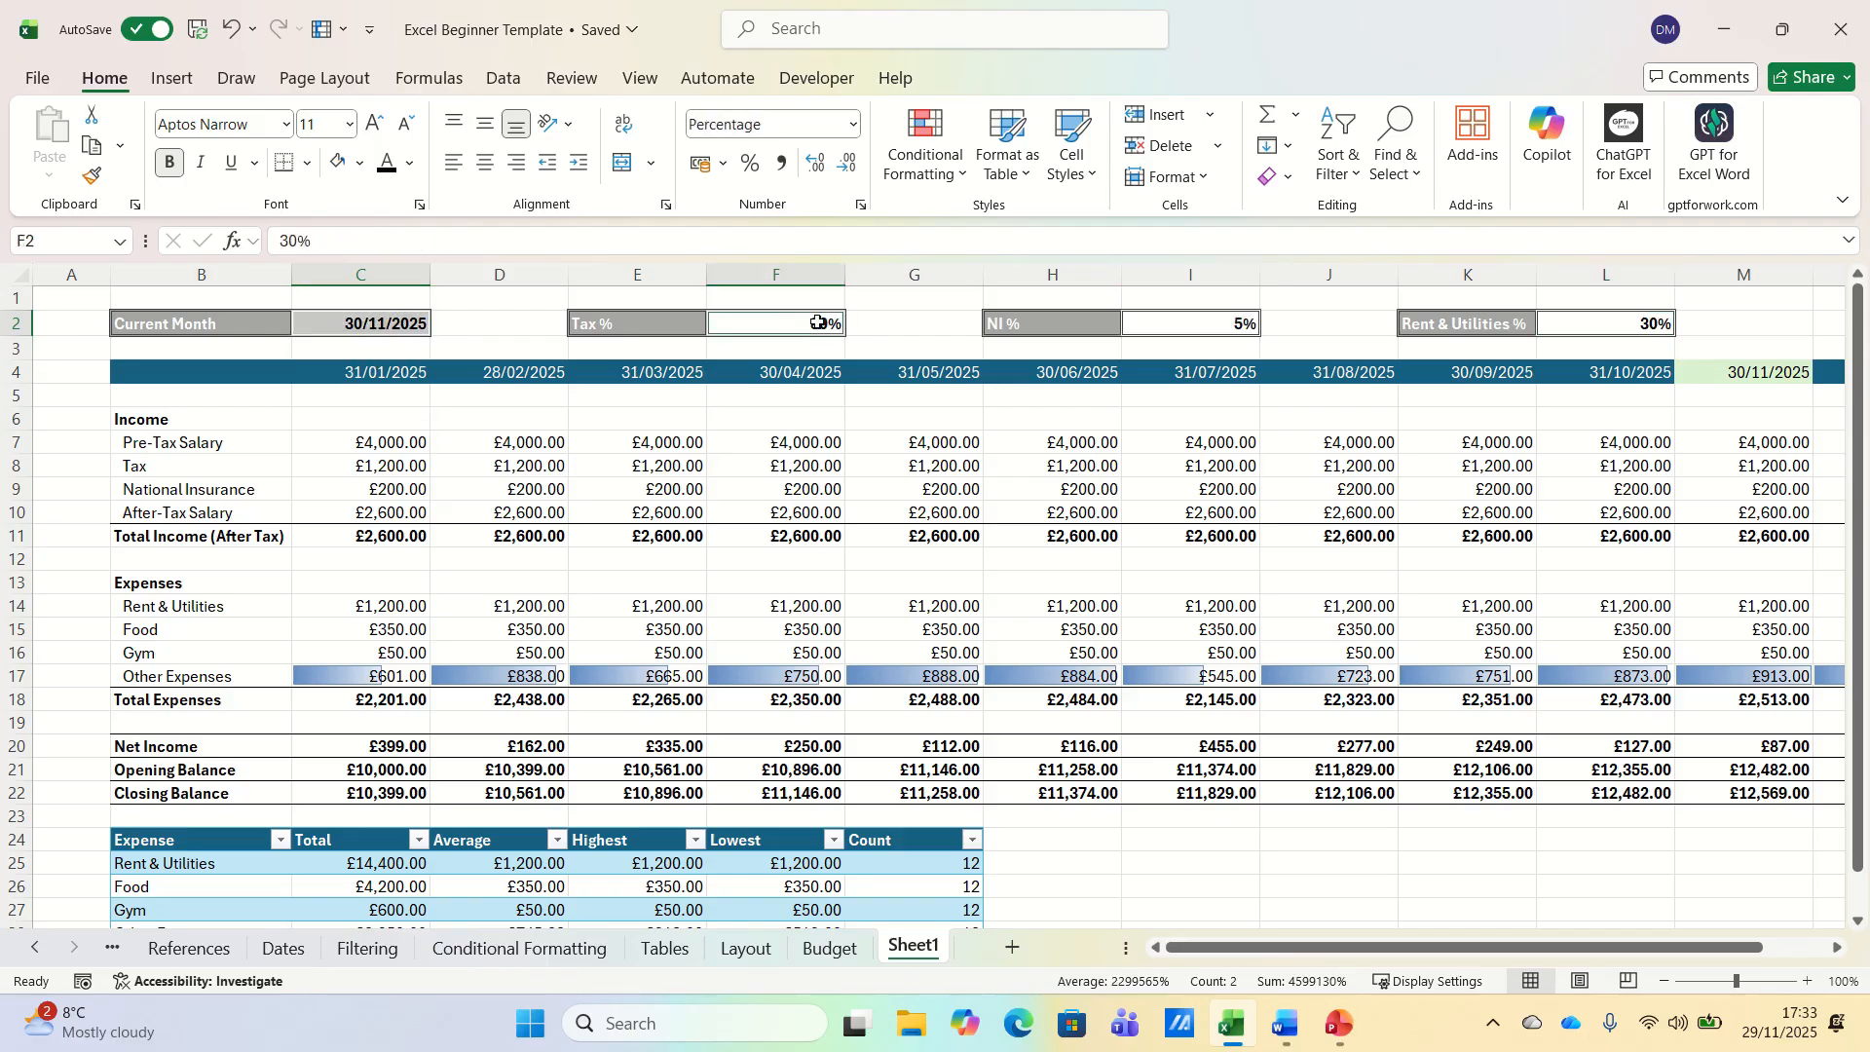
pyautogui.keyDown('ctrl'); pyautogui.click(1197, 318); pyautogui.keyUp('ctrl')
pyautogui.keyDown('ctrl'); pyautogui.click(1637, 321); pyautogui.keyUp('ctrl')
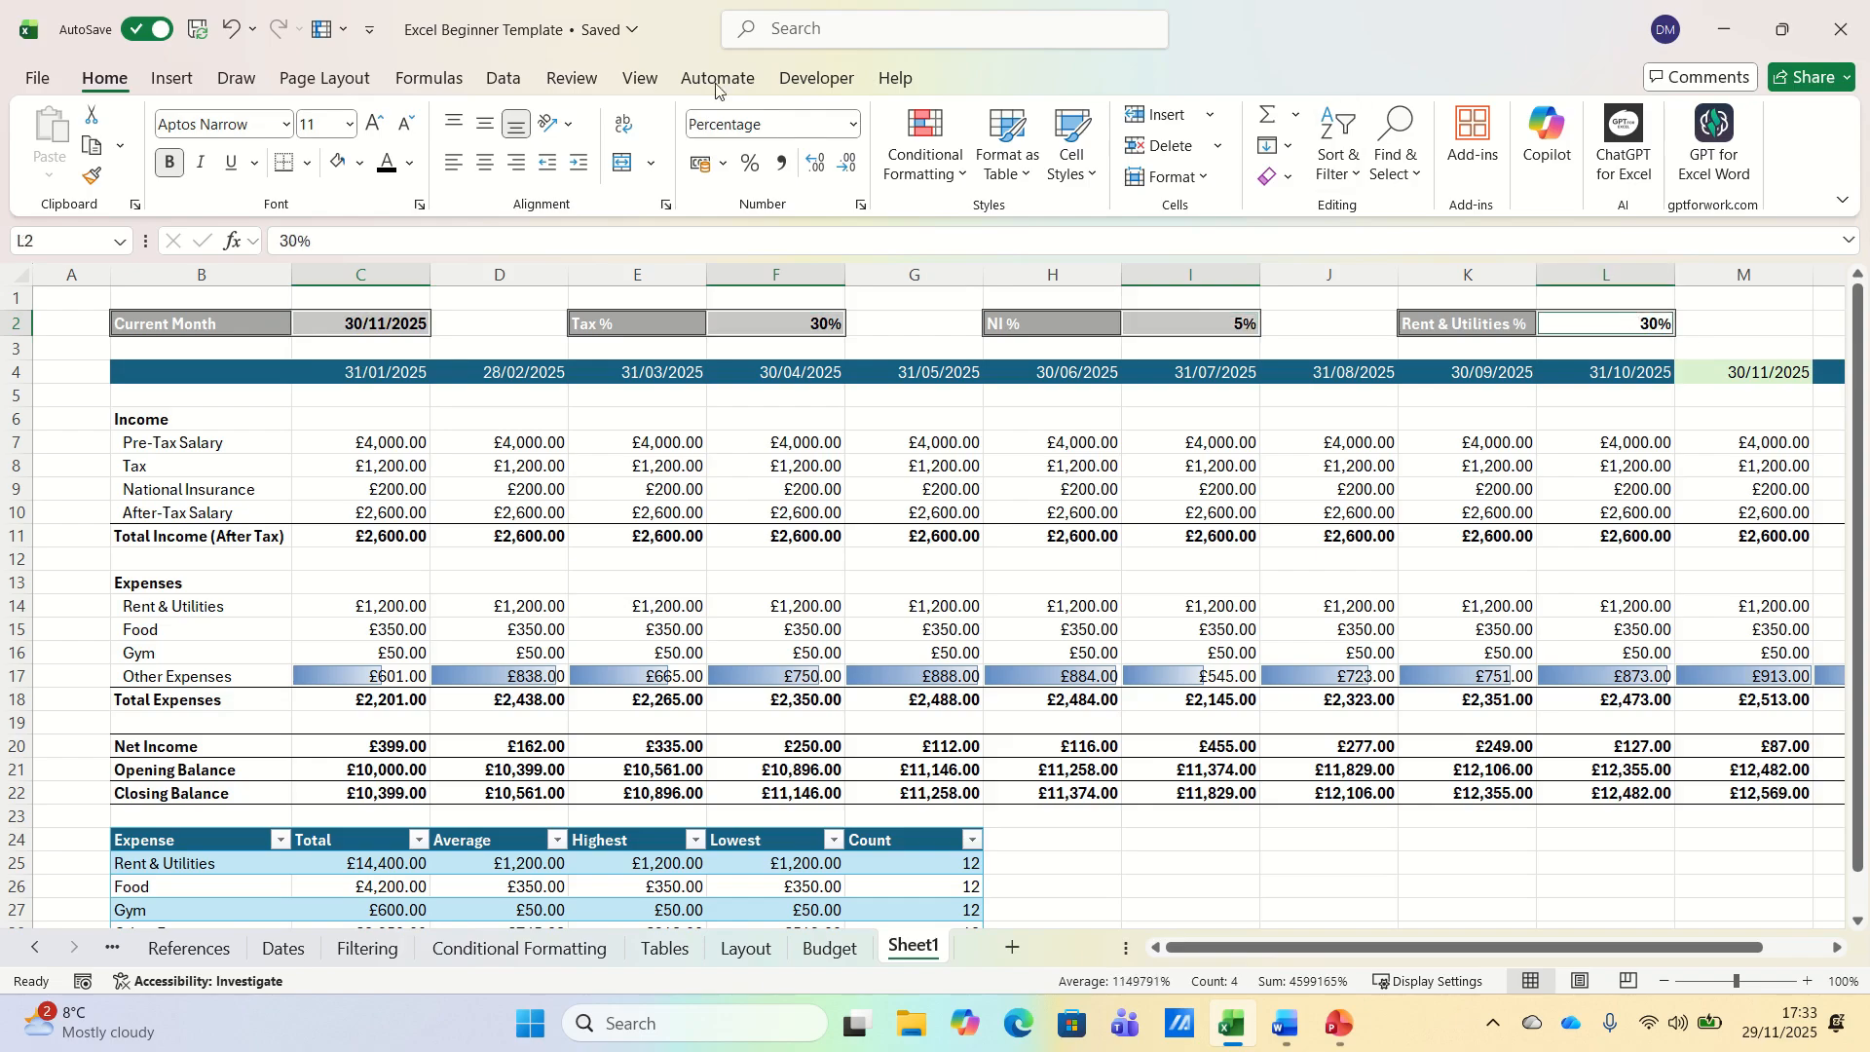
pyautogui.click(485, 163)
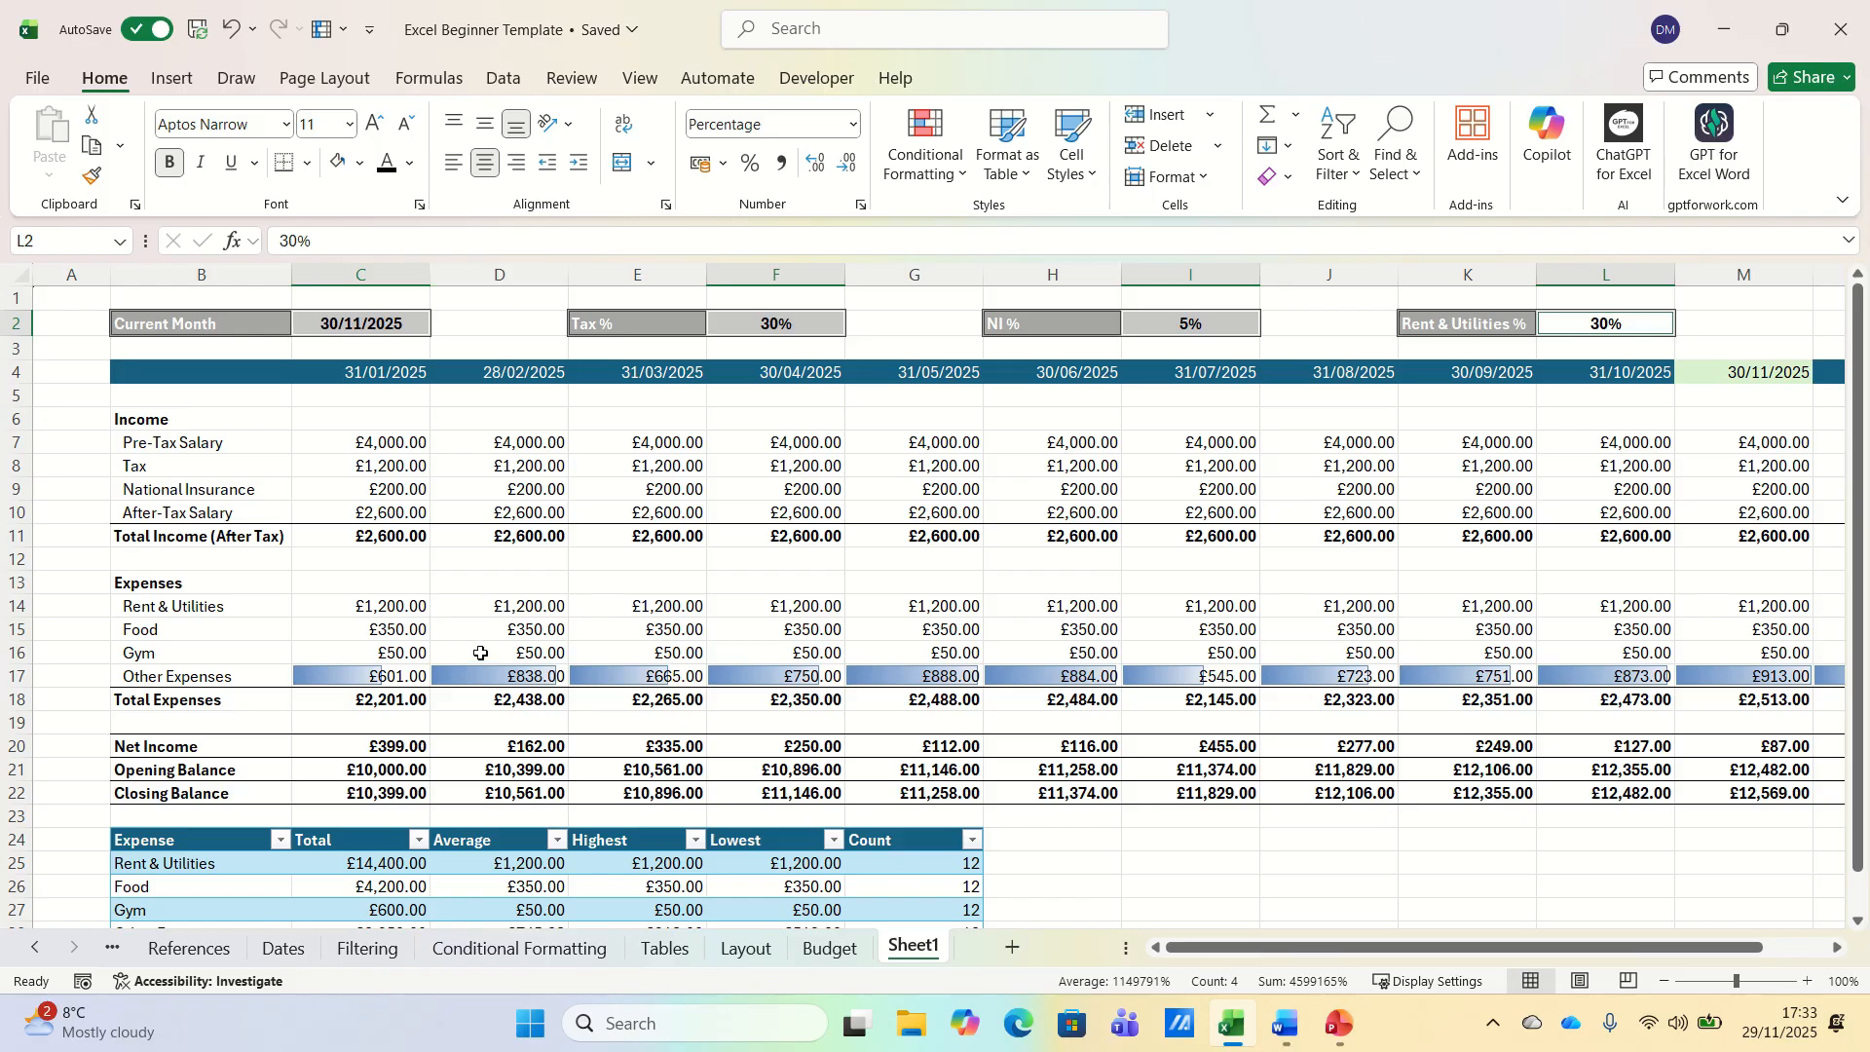
# - Centre the contents of columns C to N horizontally
pyautogui.scroll(-2, 448, 667)
pyautogui.scroll(2, 444, 678)
pyautogui.click(405, 275)
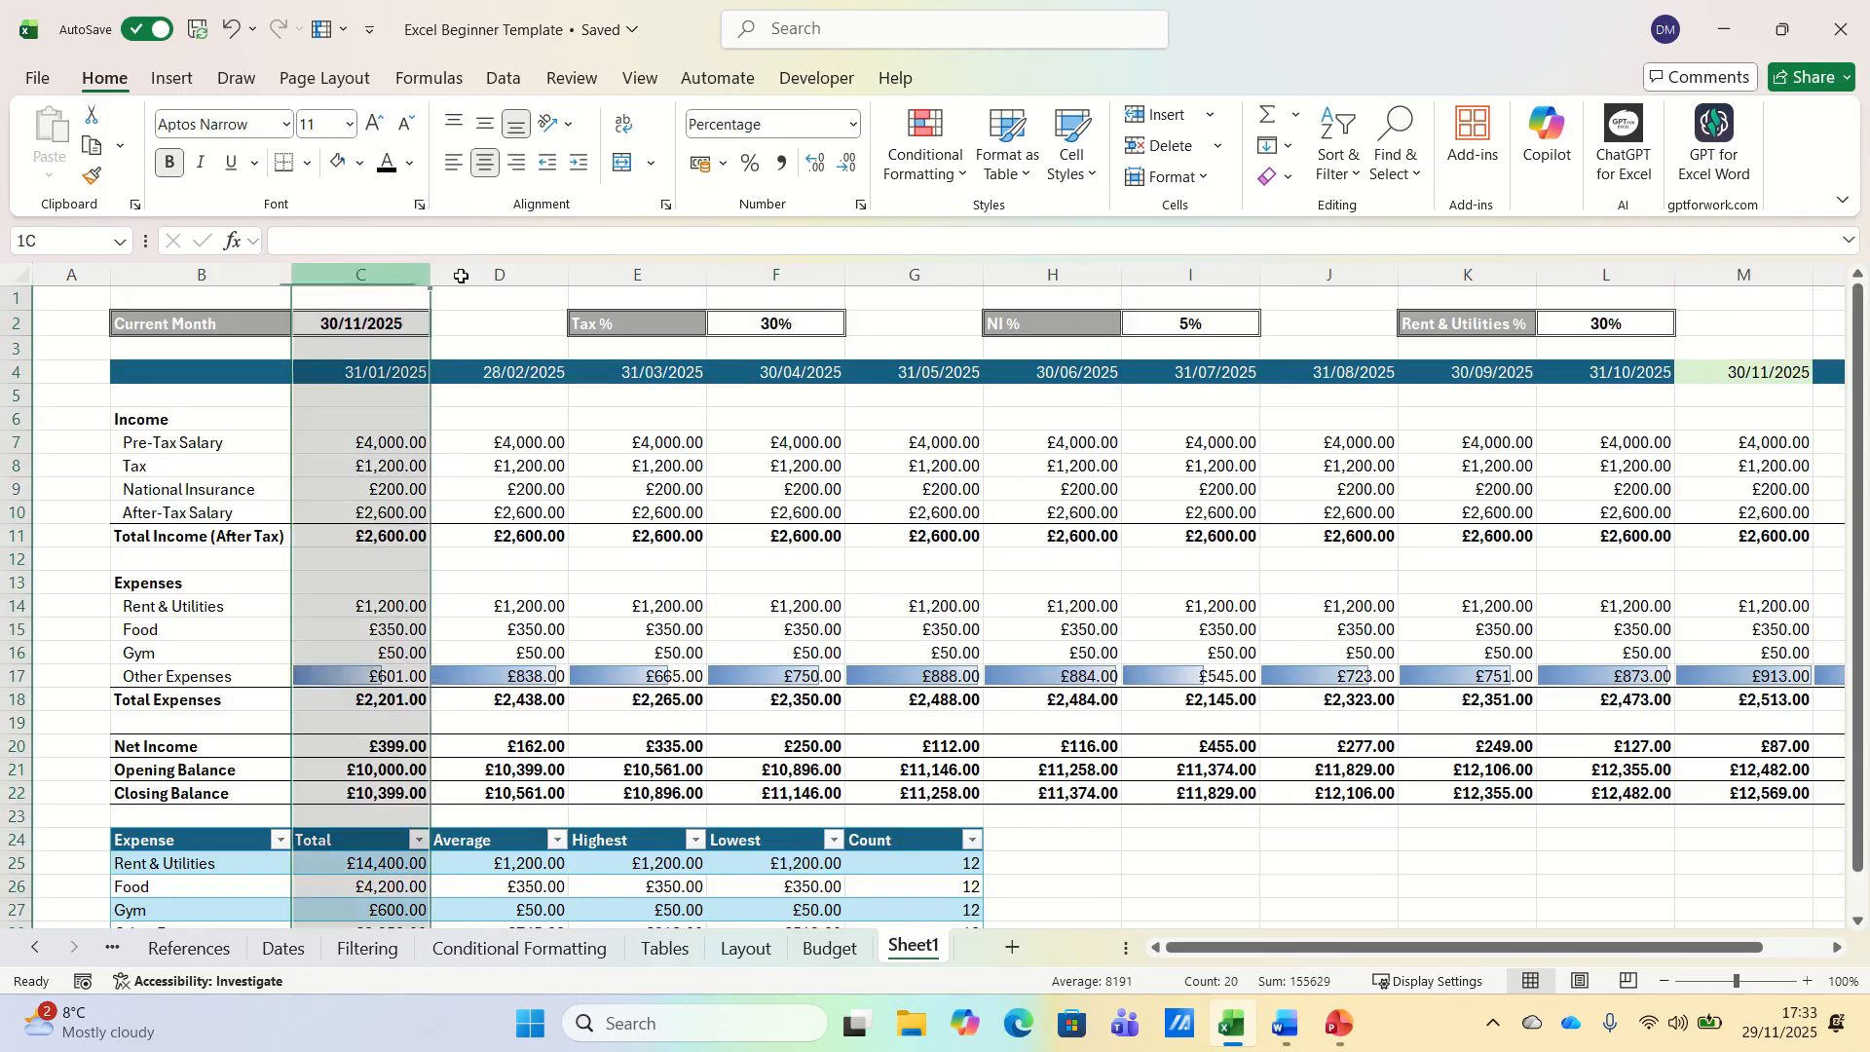
pyautogui.moveTo(461, 275); pyautogui.dragTo(1824, 321)
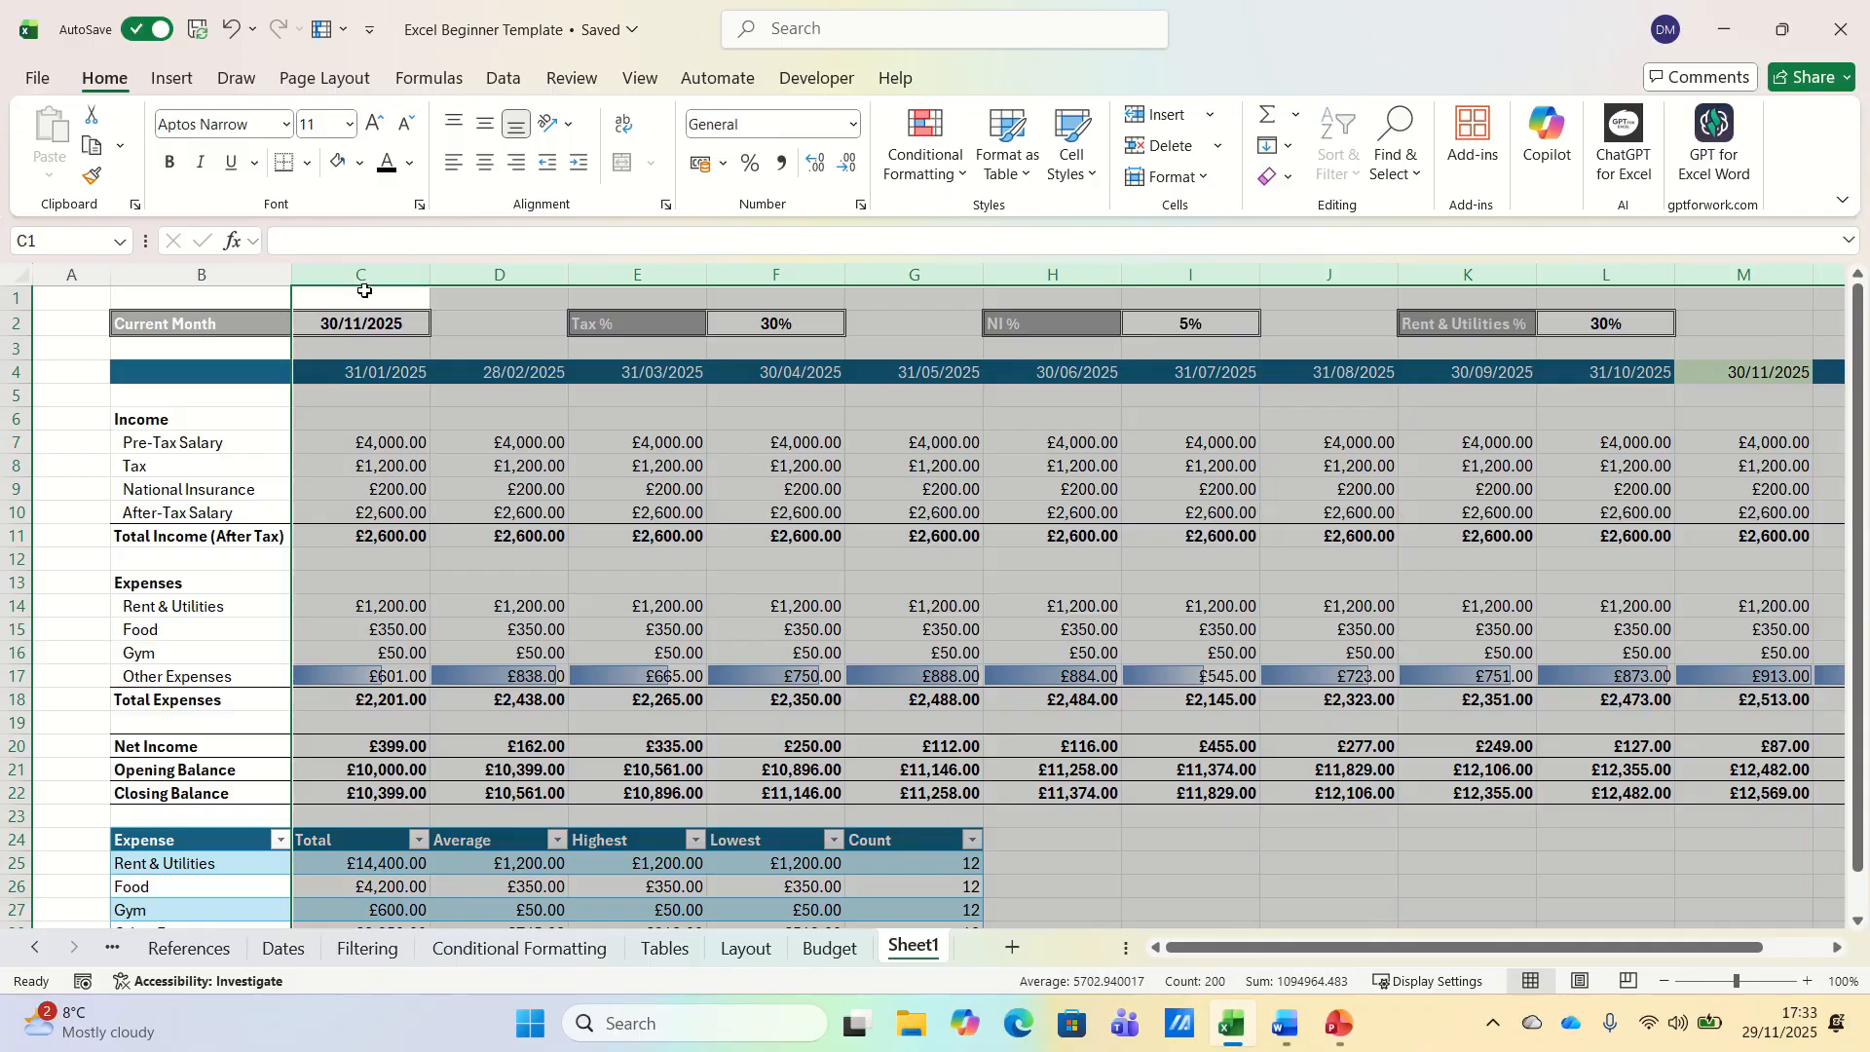
pyautogui.click(485, 162)
pyautogui.click(460, 697)
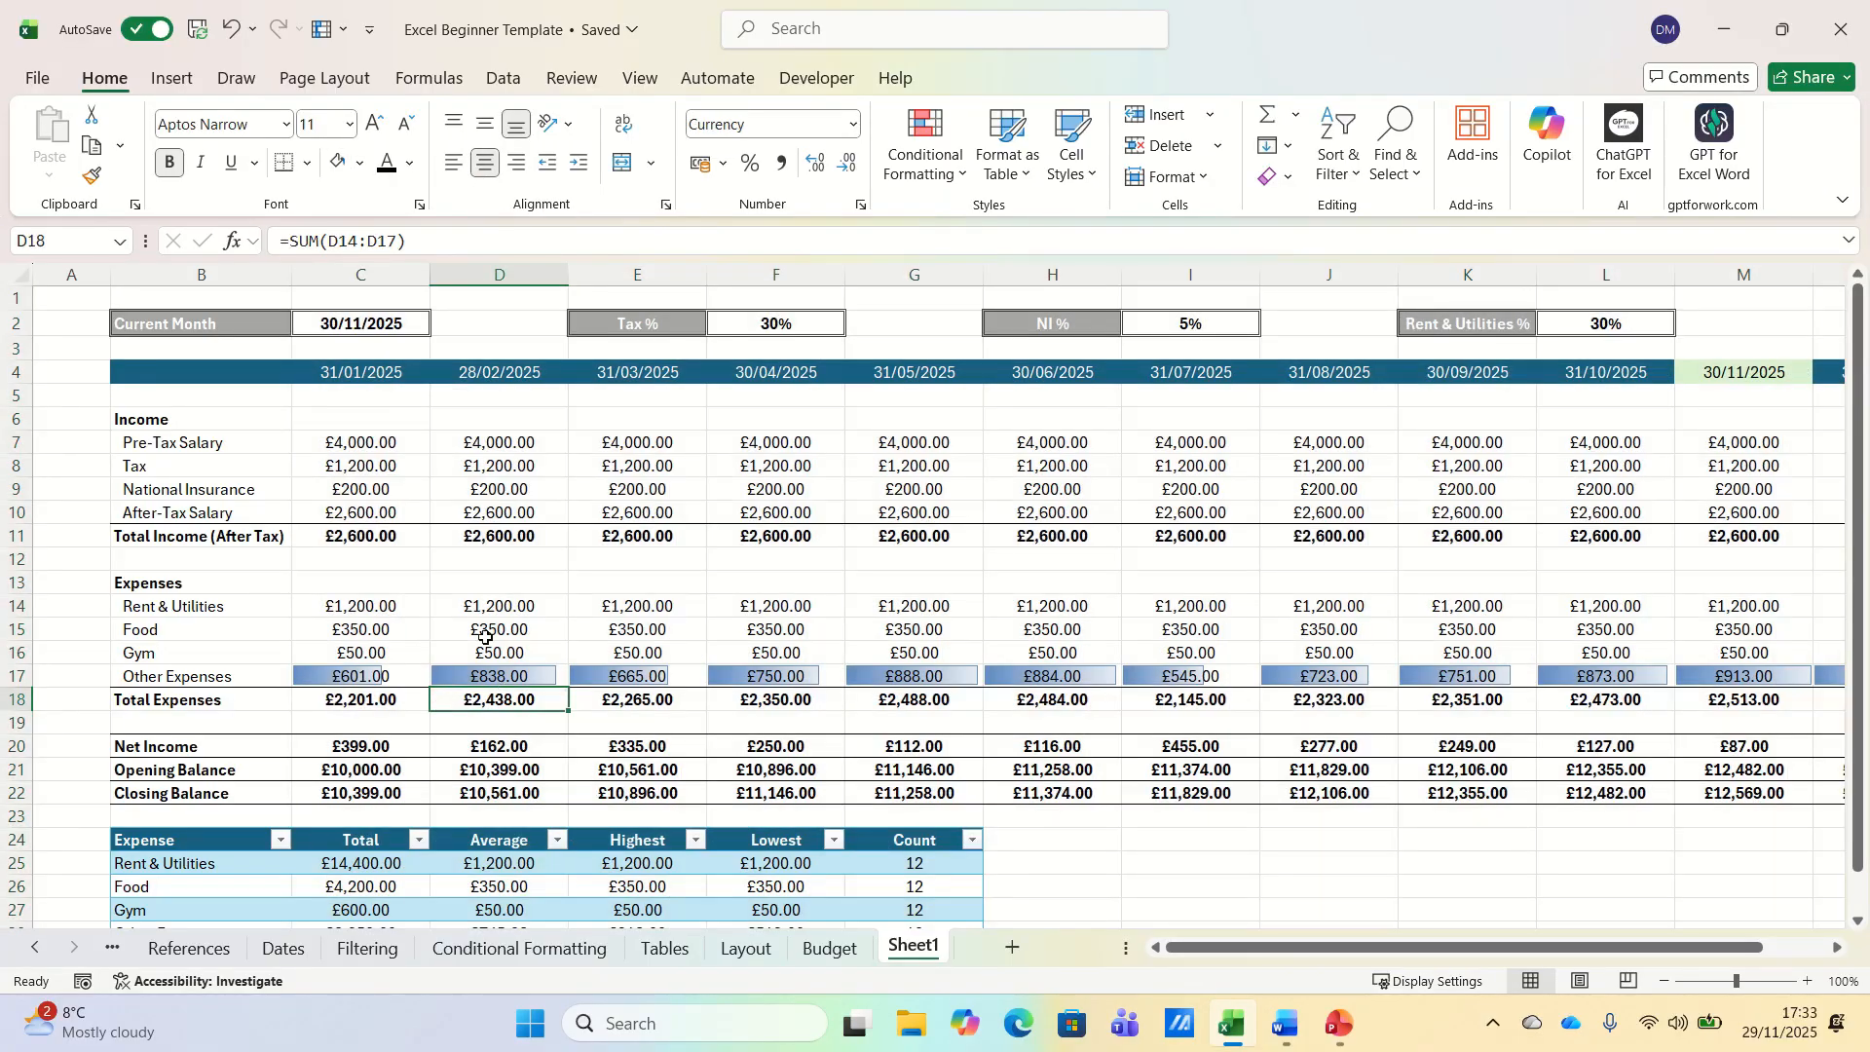
# - Hide the gridlines on the budget sheet
pyautogui.click(55, 397)
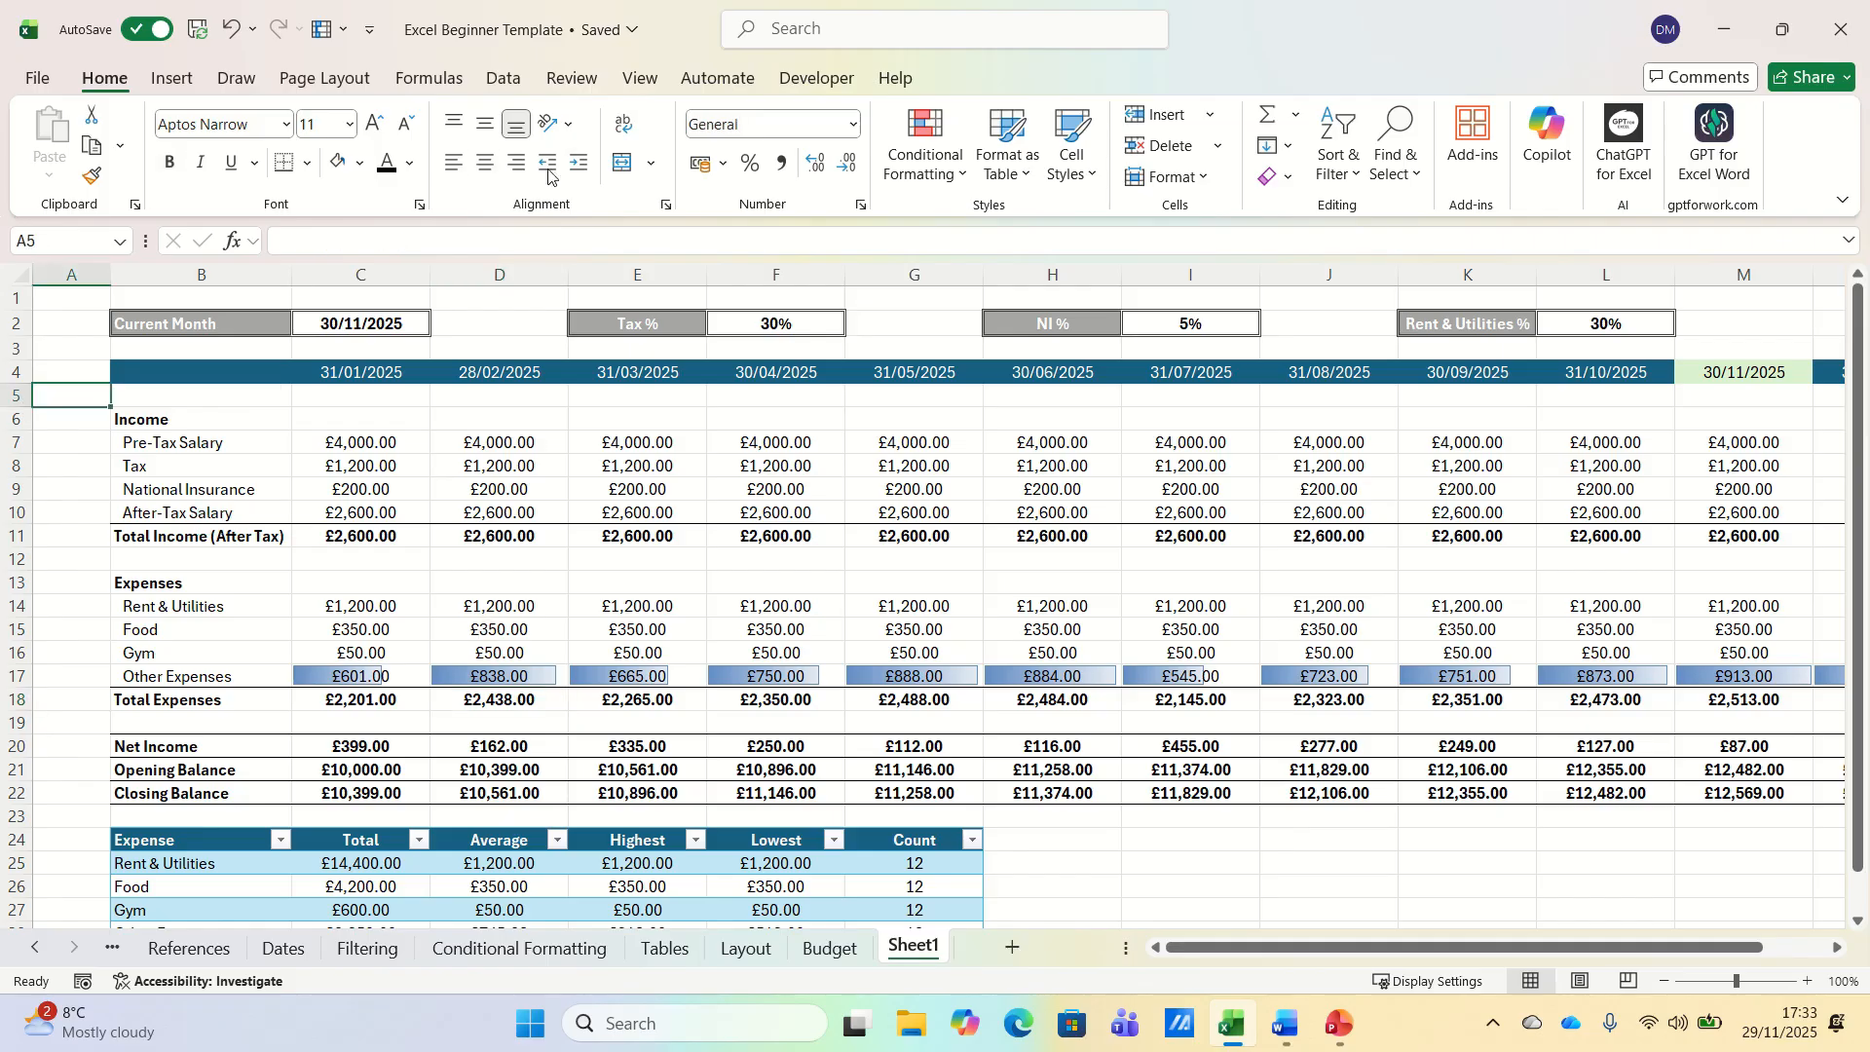
pyautogui.click(638, 80)
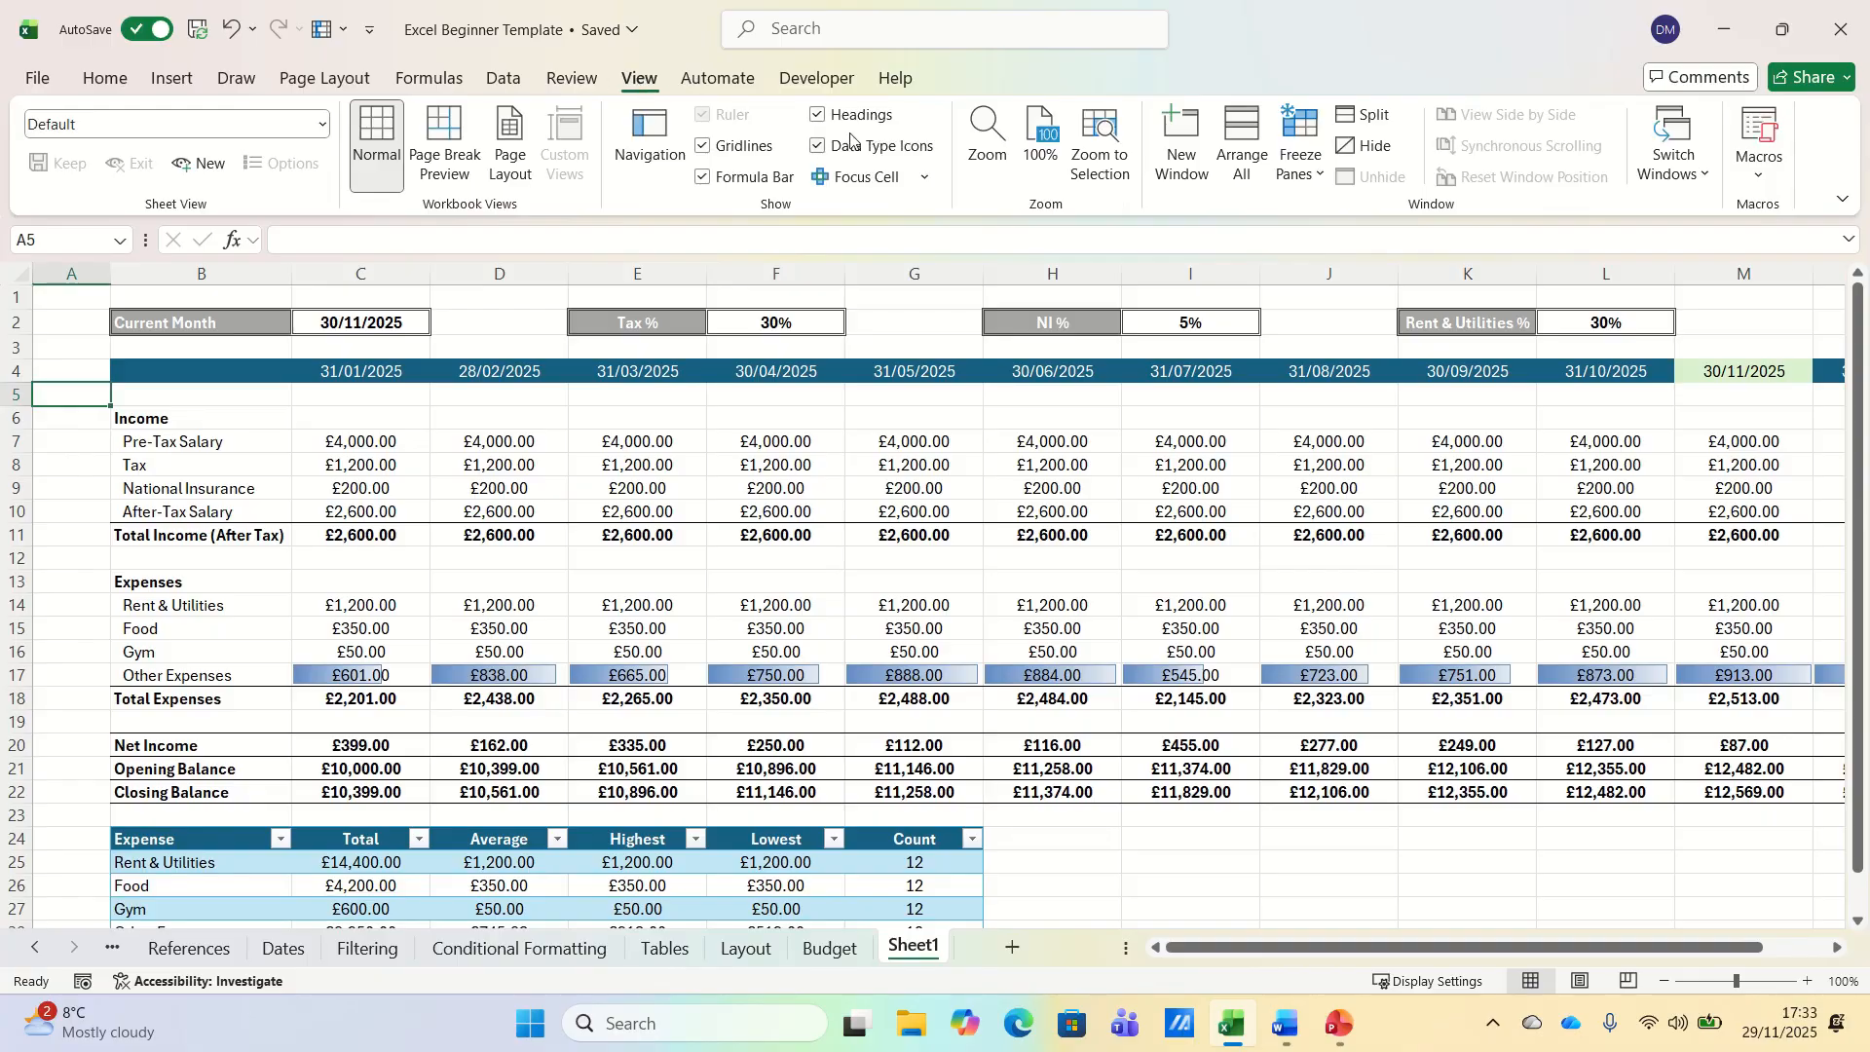
pyautogui.click(704, 146)
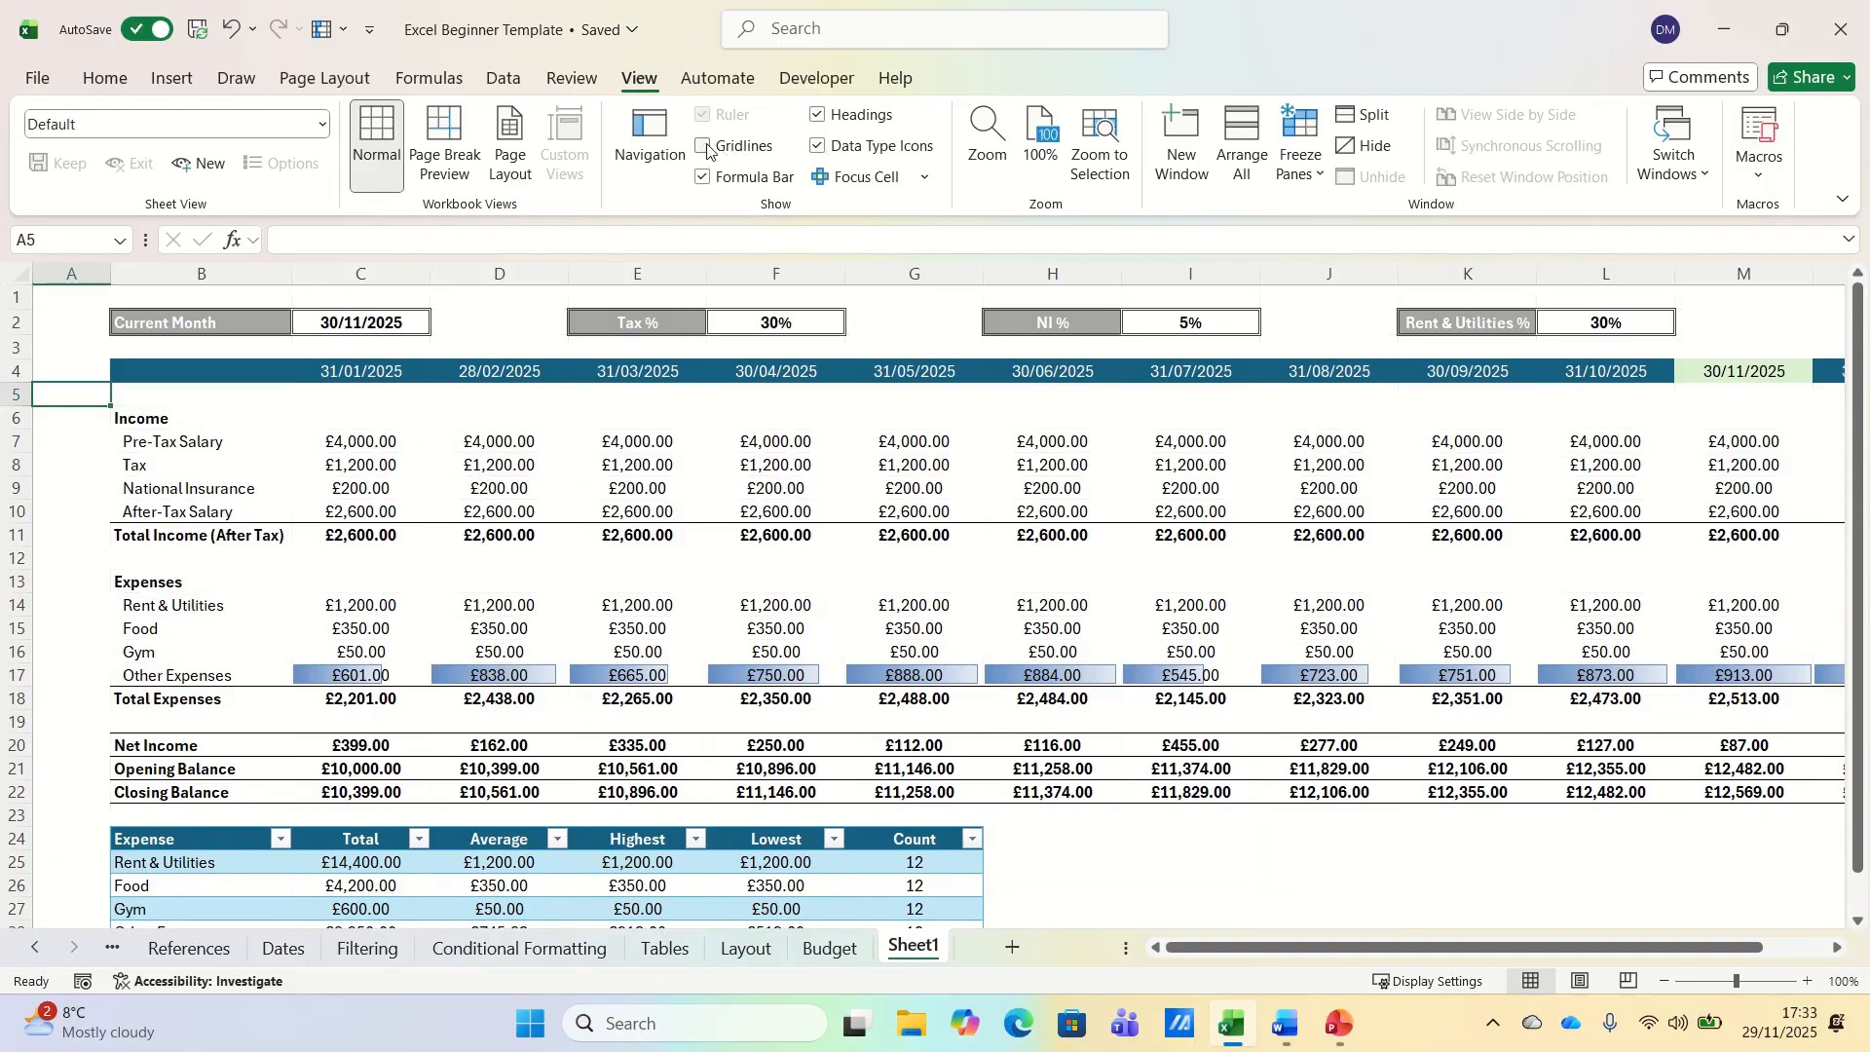
# - Apply the custom date format mmm-yy to the month headings in C4:N4
pyautogui.click(348, 459)
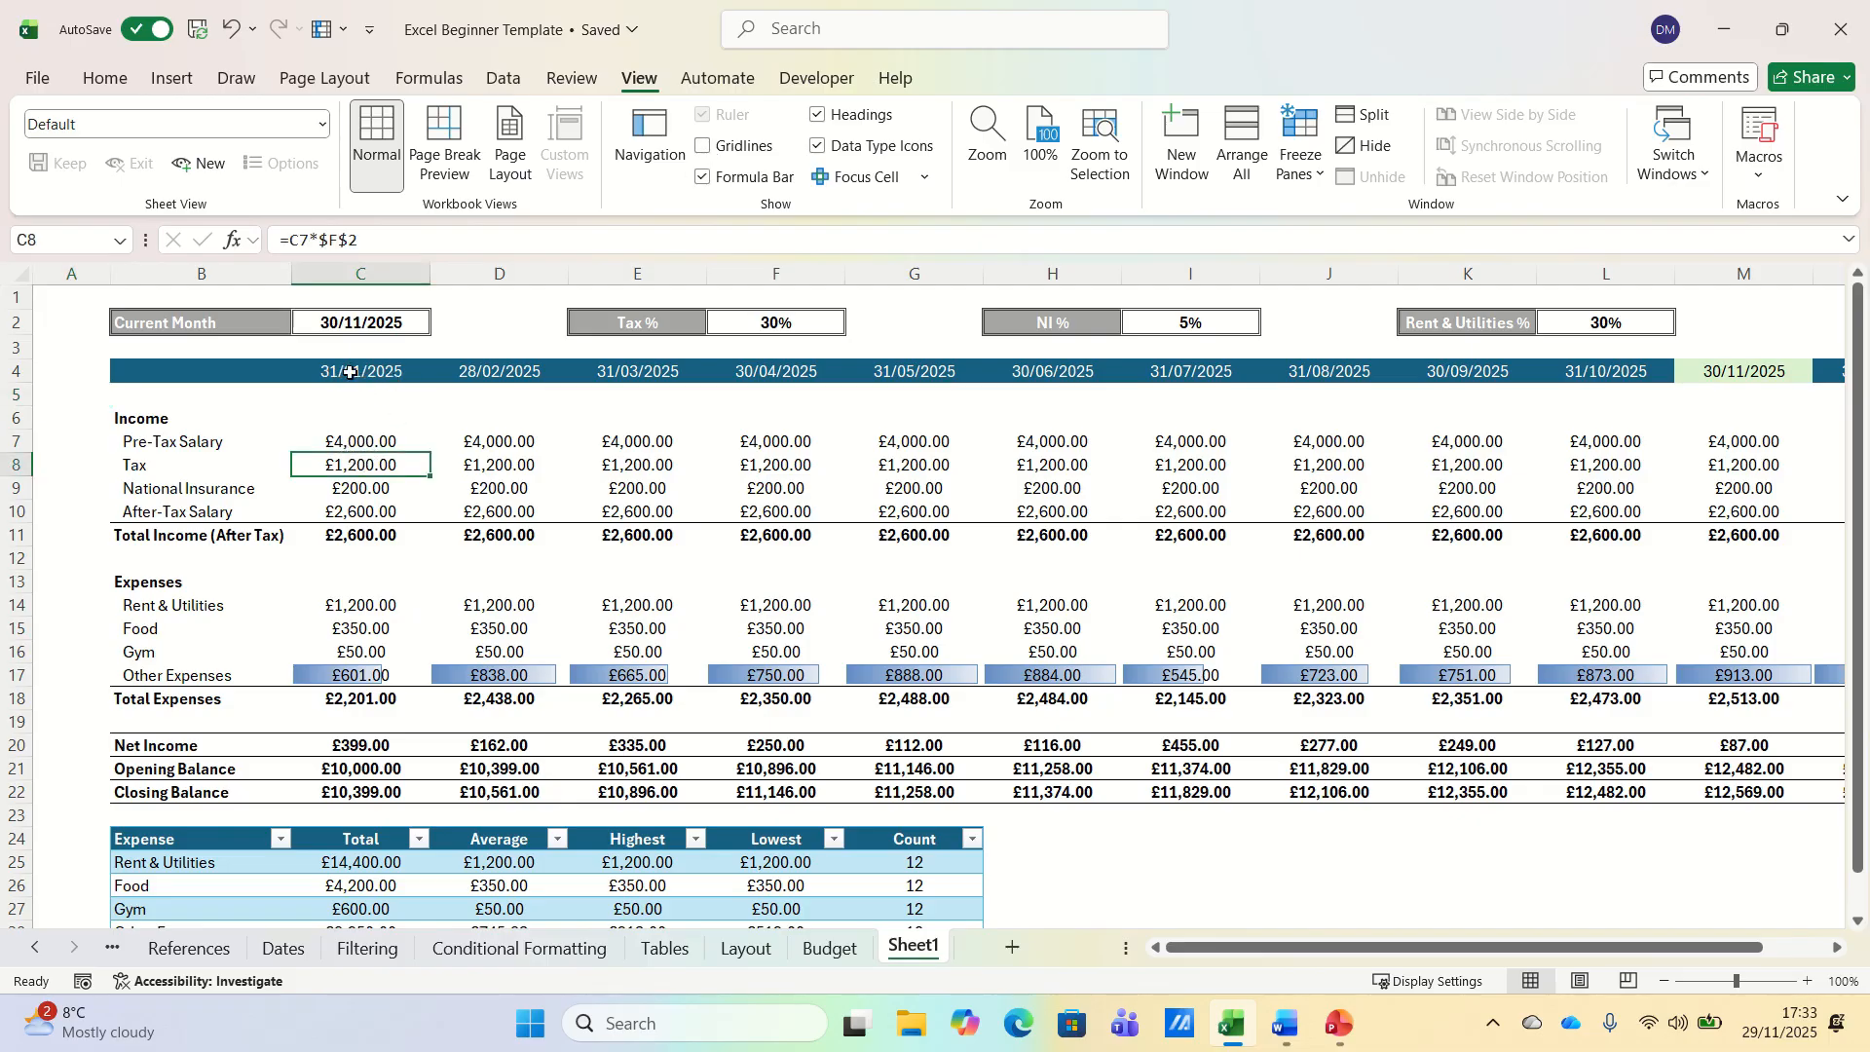
pyautogui.click(393, 373)
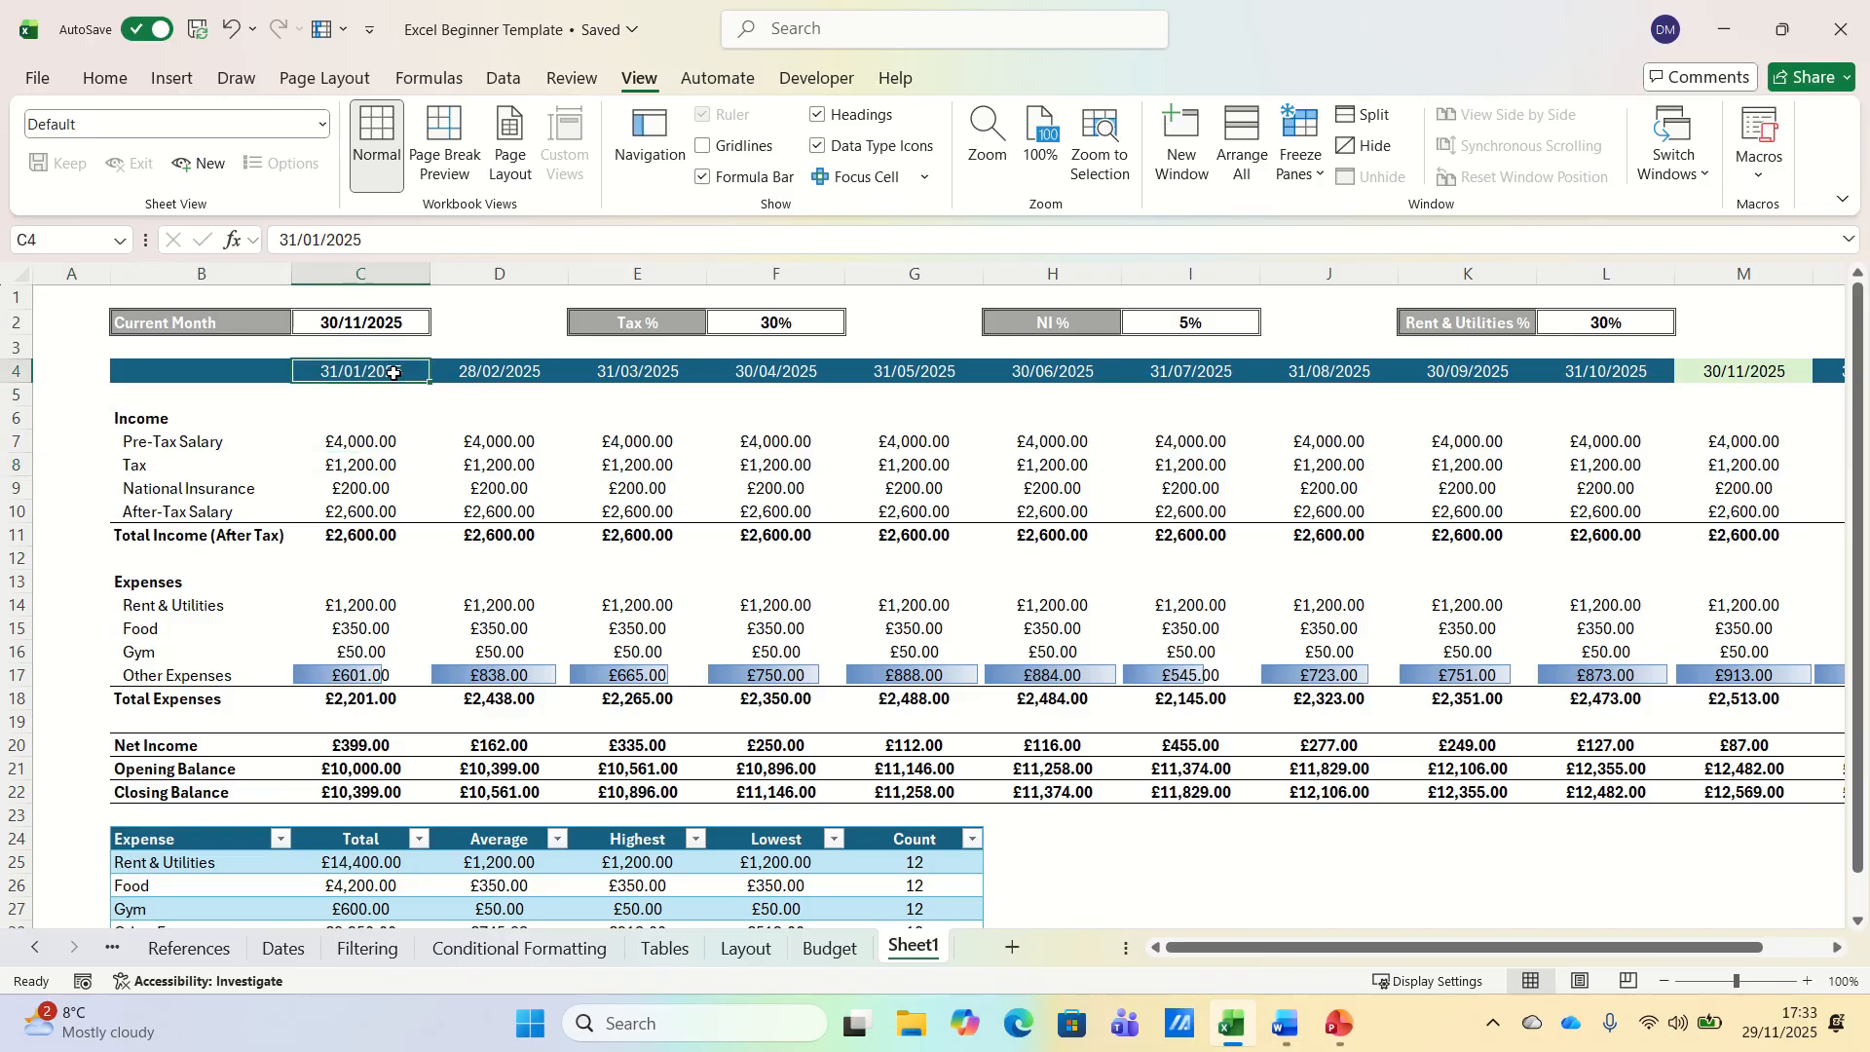
pyautogui.hotkey('ctrl', 'shift', 'Right')
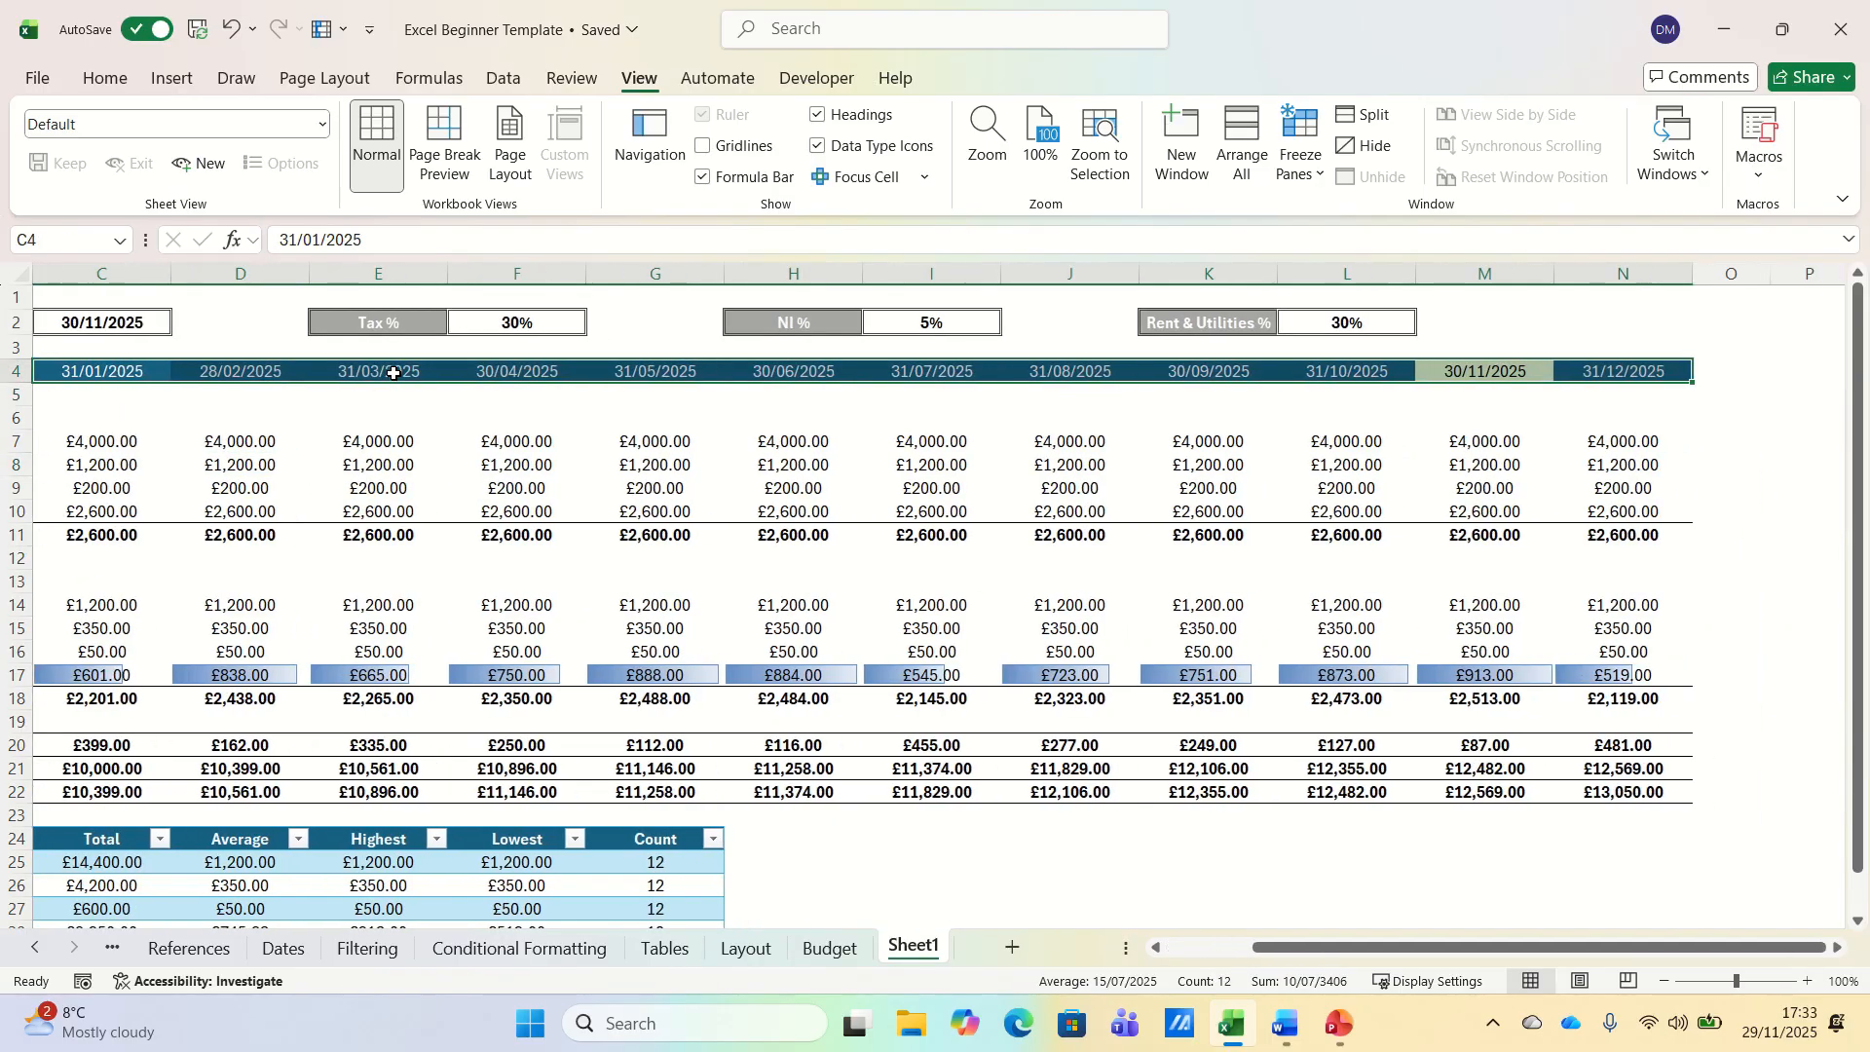
pyautogui.rightClick(118, 374)
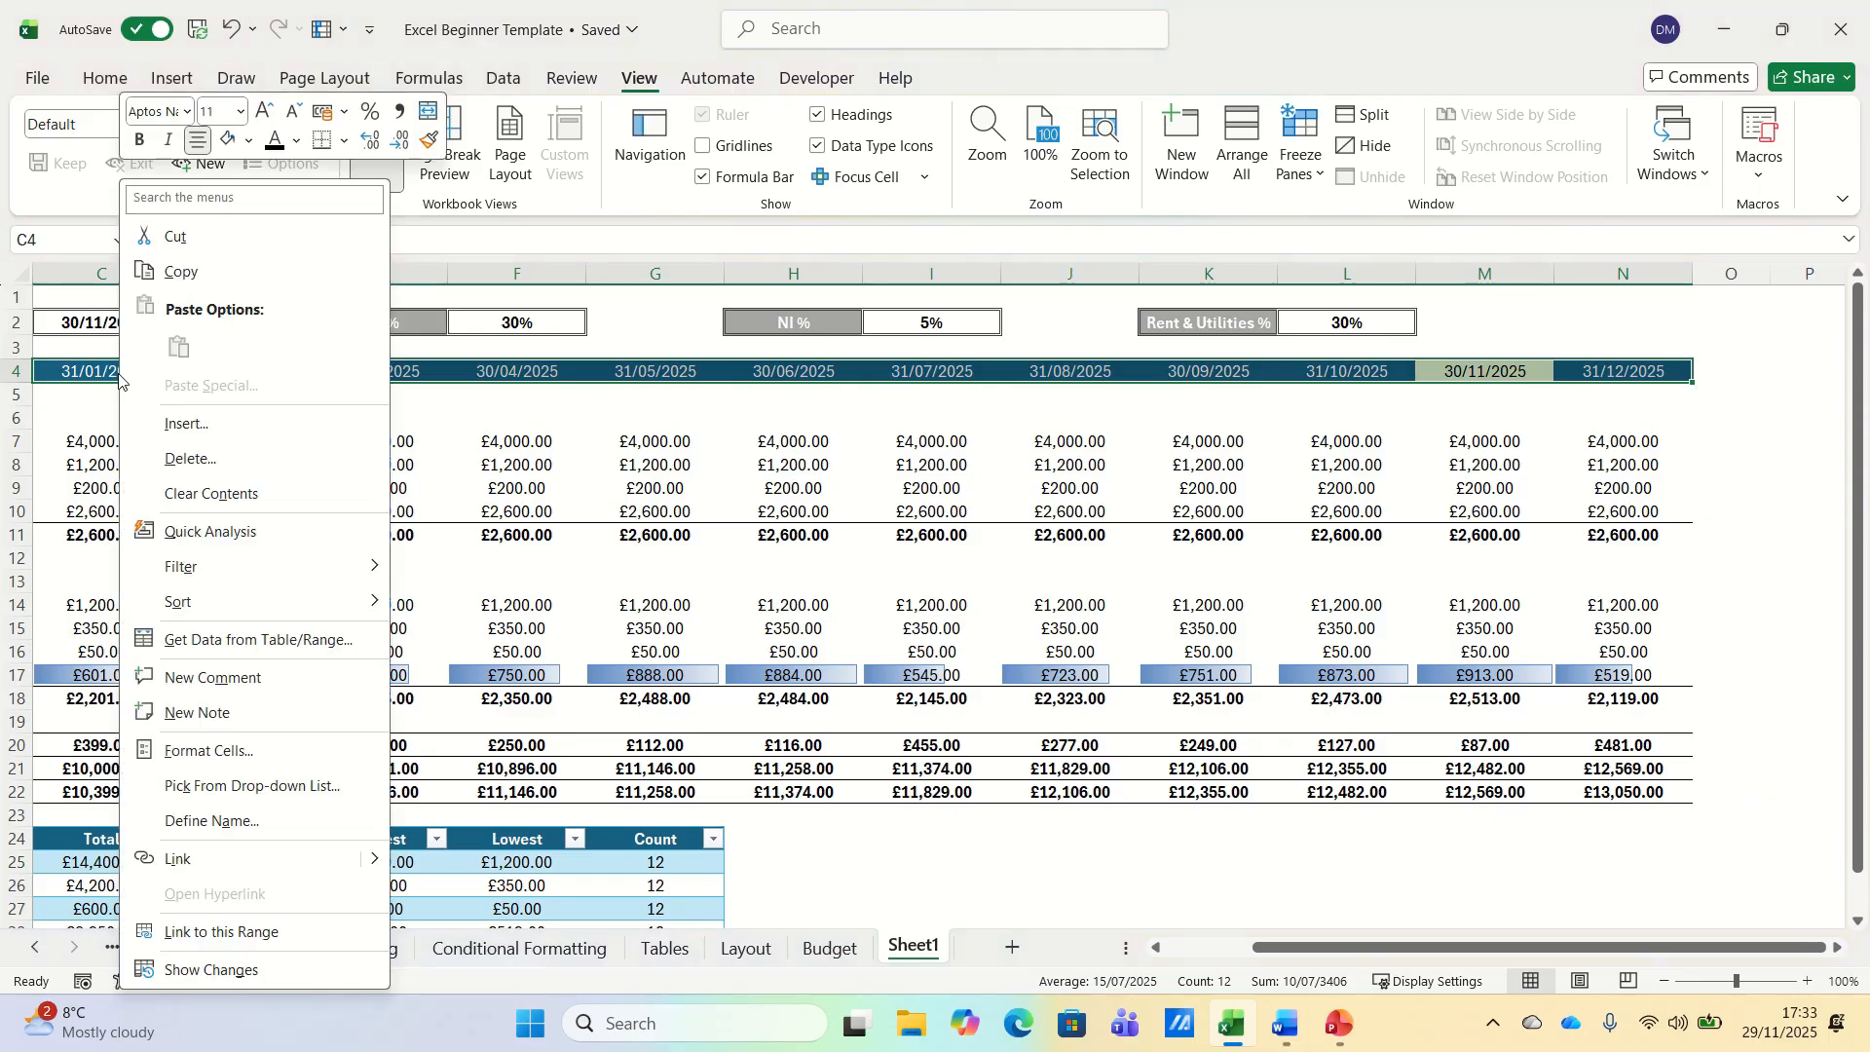
pyautogui.click(228, 759)
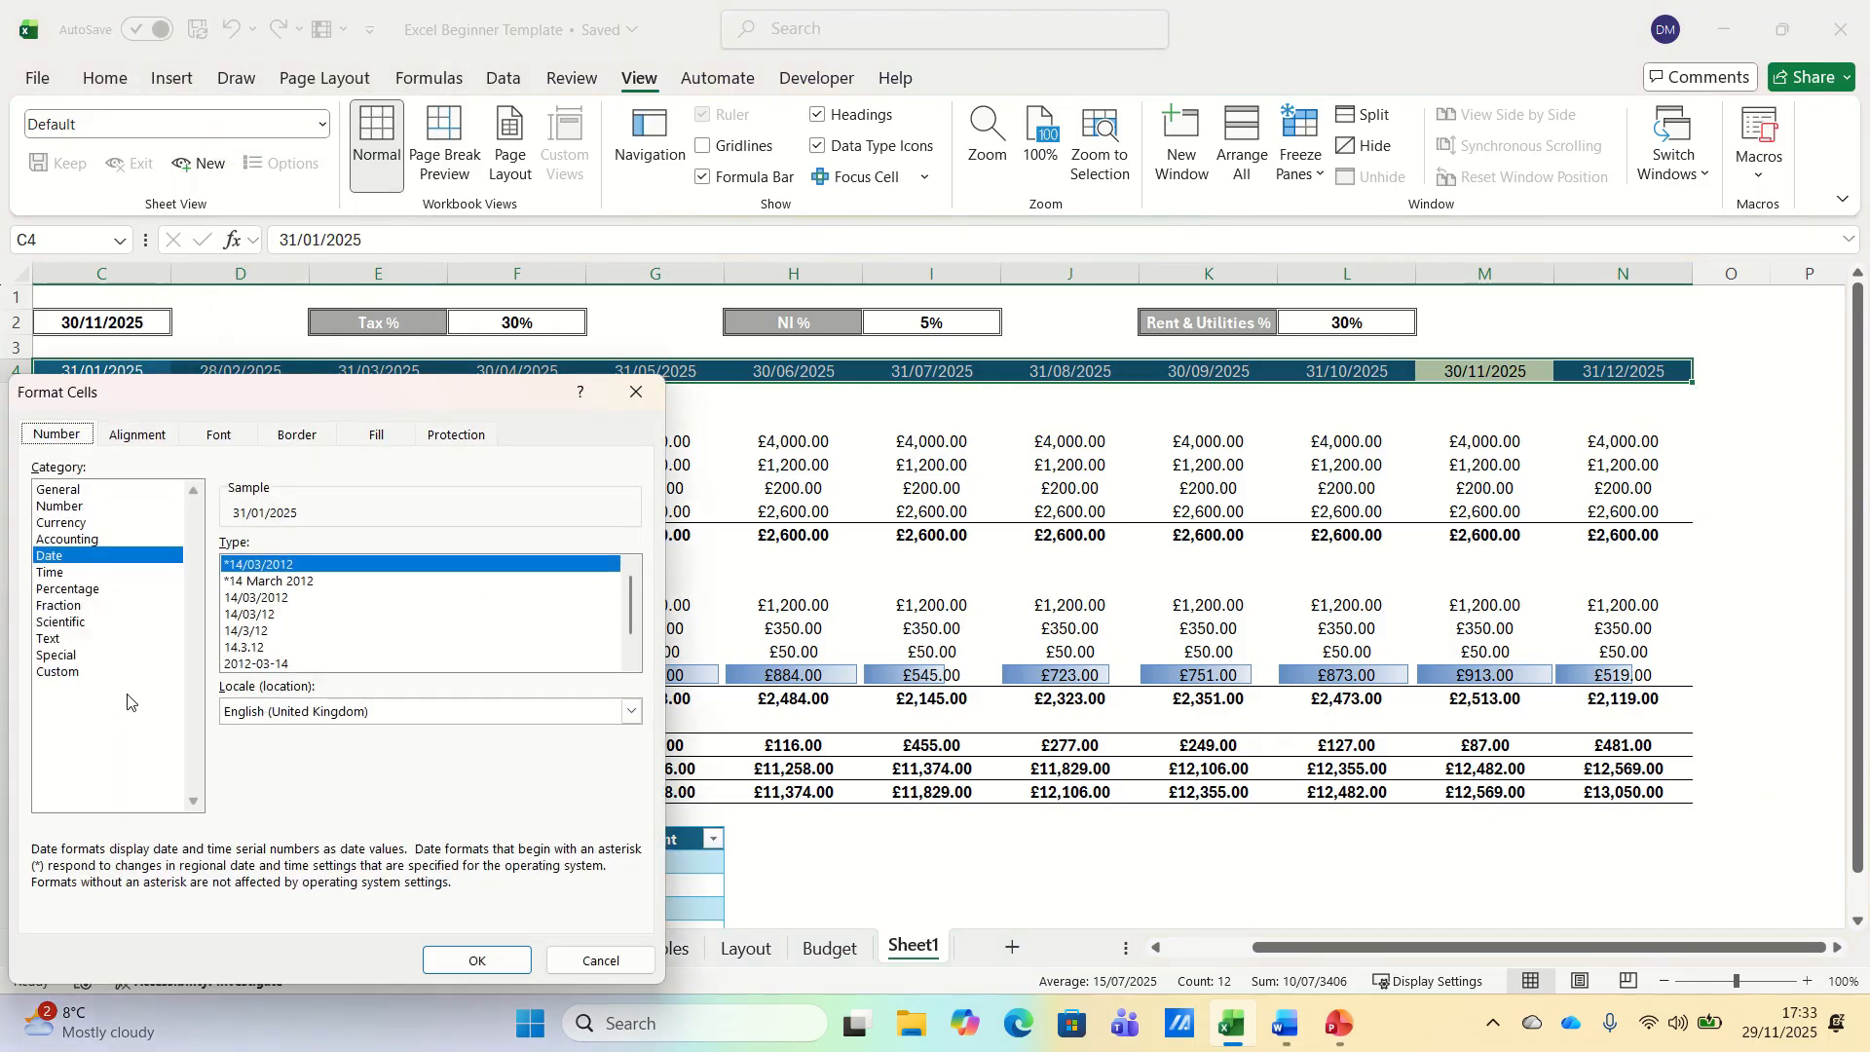
pyautogui.click(55, 672)
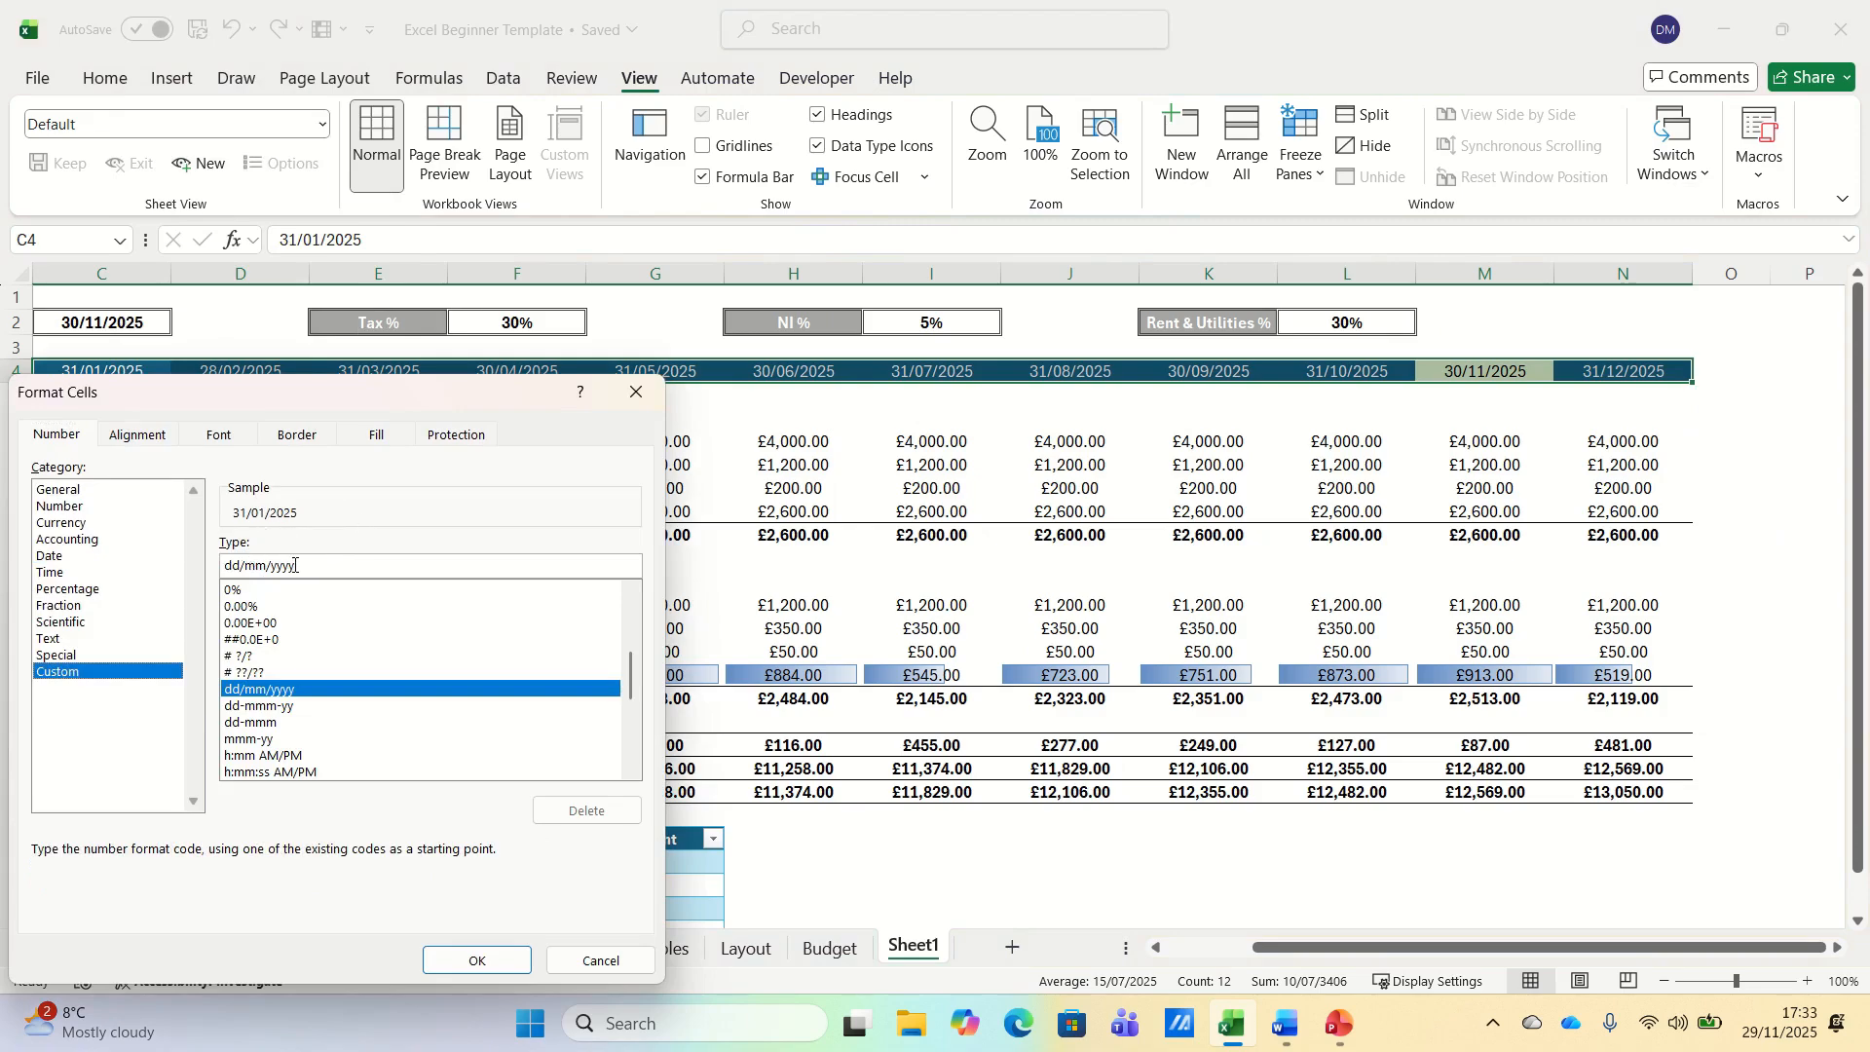
pyautogui.moveTo(297, 566); pyautogui.dragTo(189, 572)
pyautogui.write('mm')
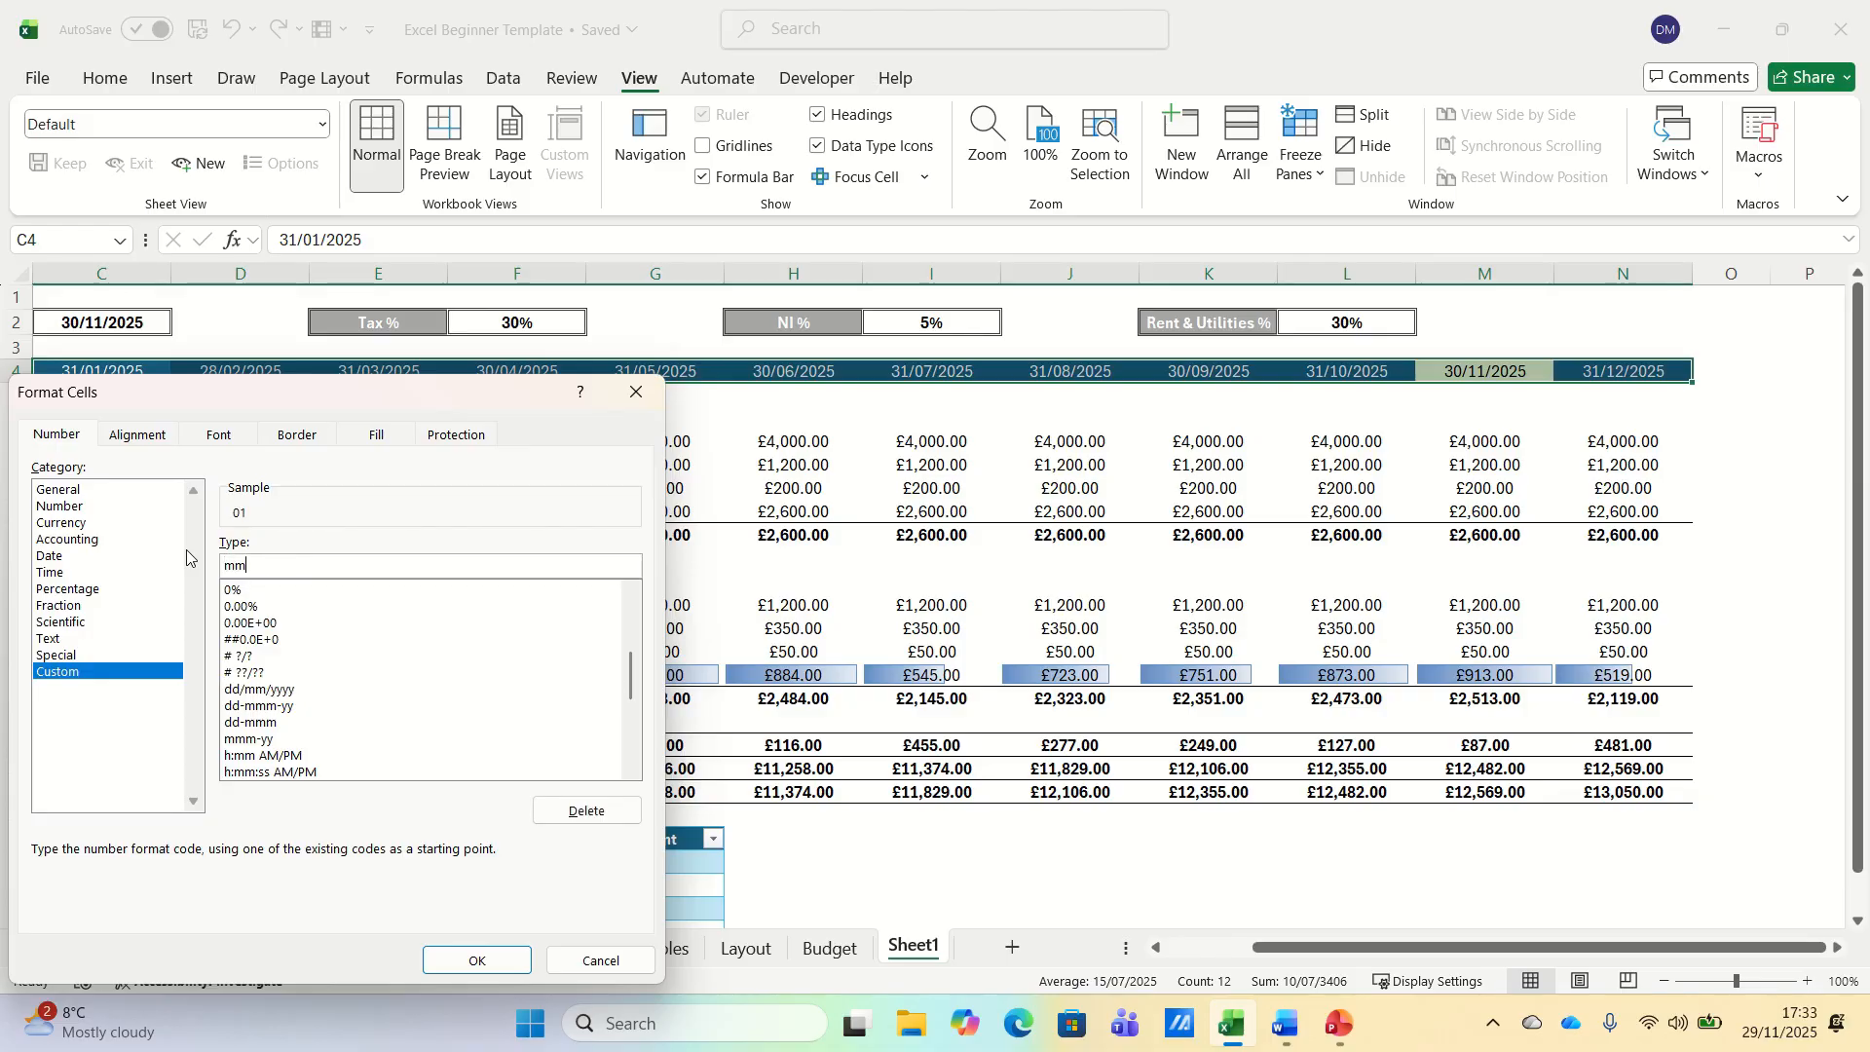
pyautogui.write('m-yy')
pyautogui.press('Return')
pyautogui.press('Home')
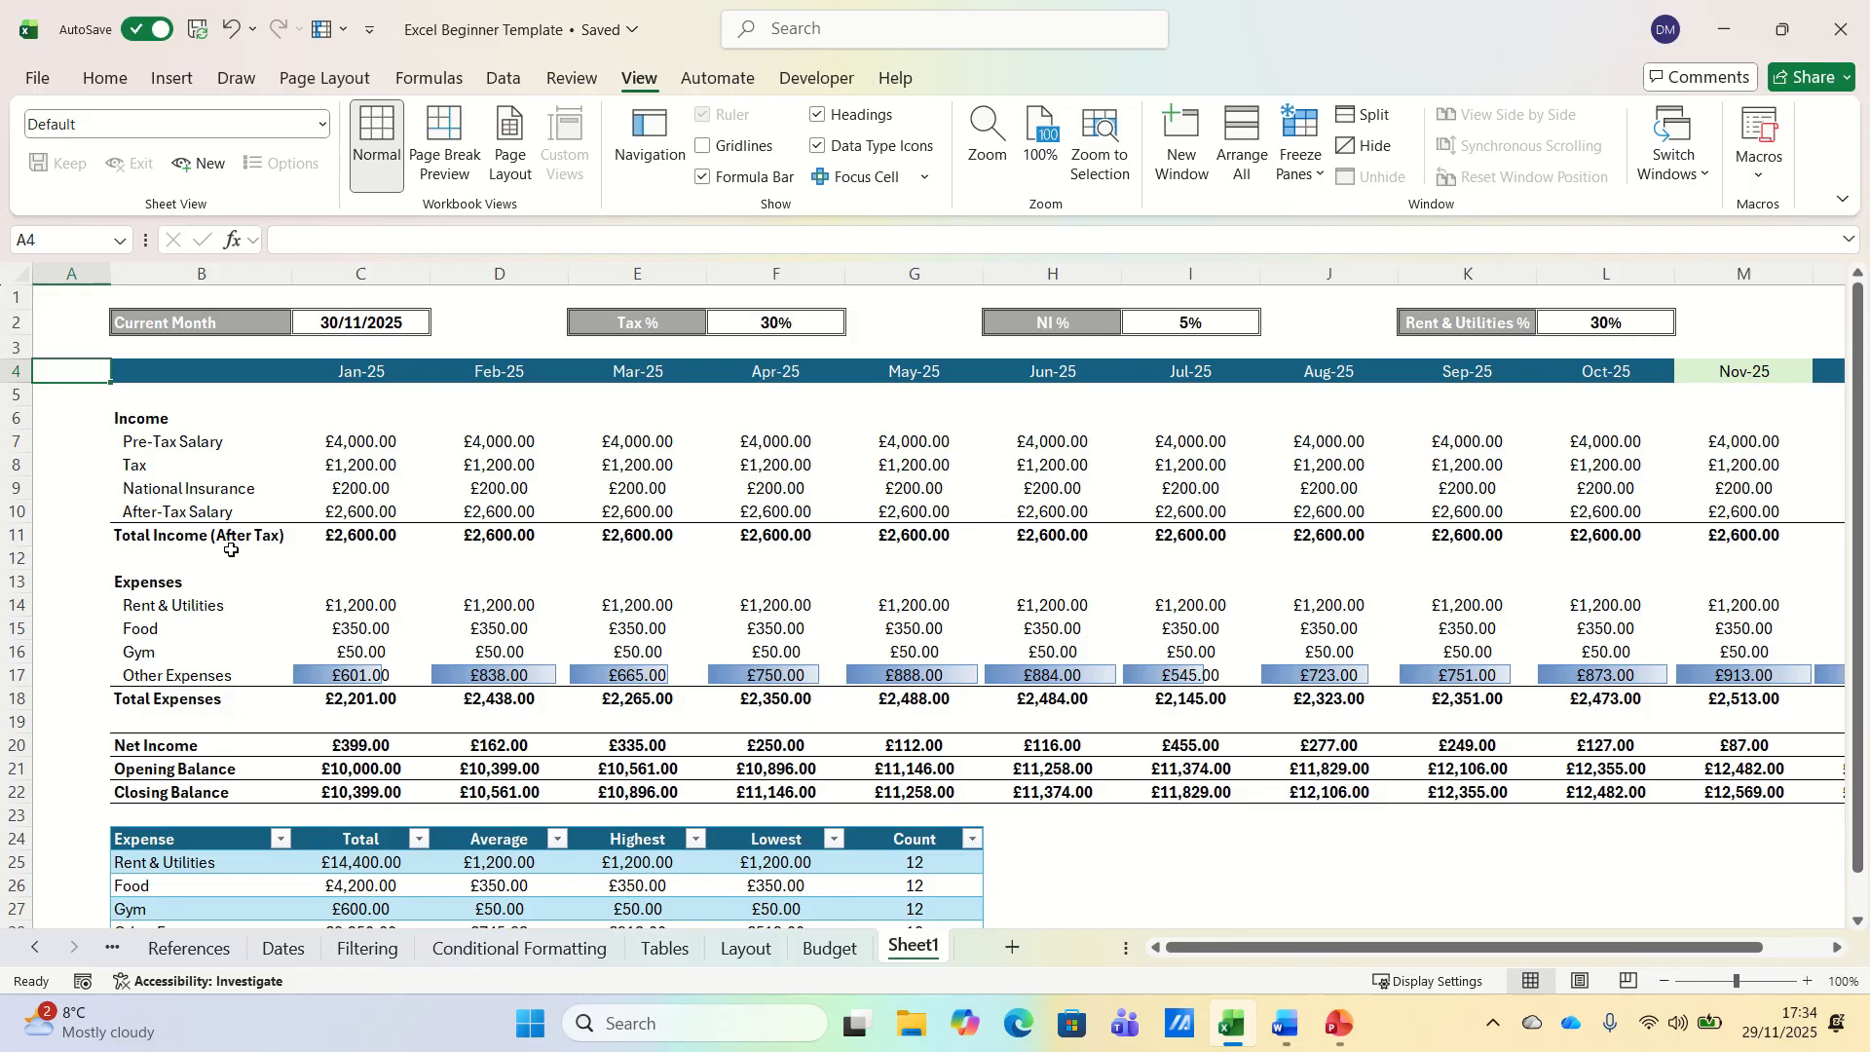
# - Freeze panes at C5 to keep rows 1–4 and columns A–B in view, and leave A1 selected
pyautogui.click(391, 399)
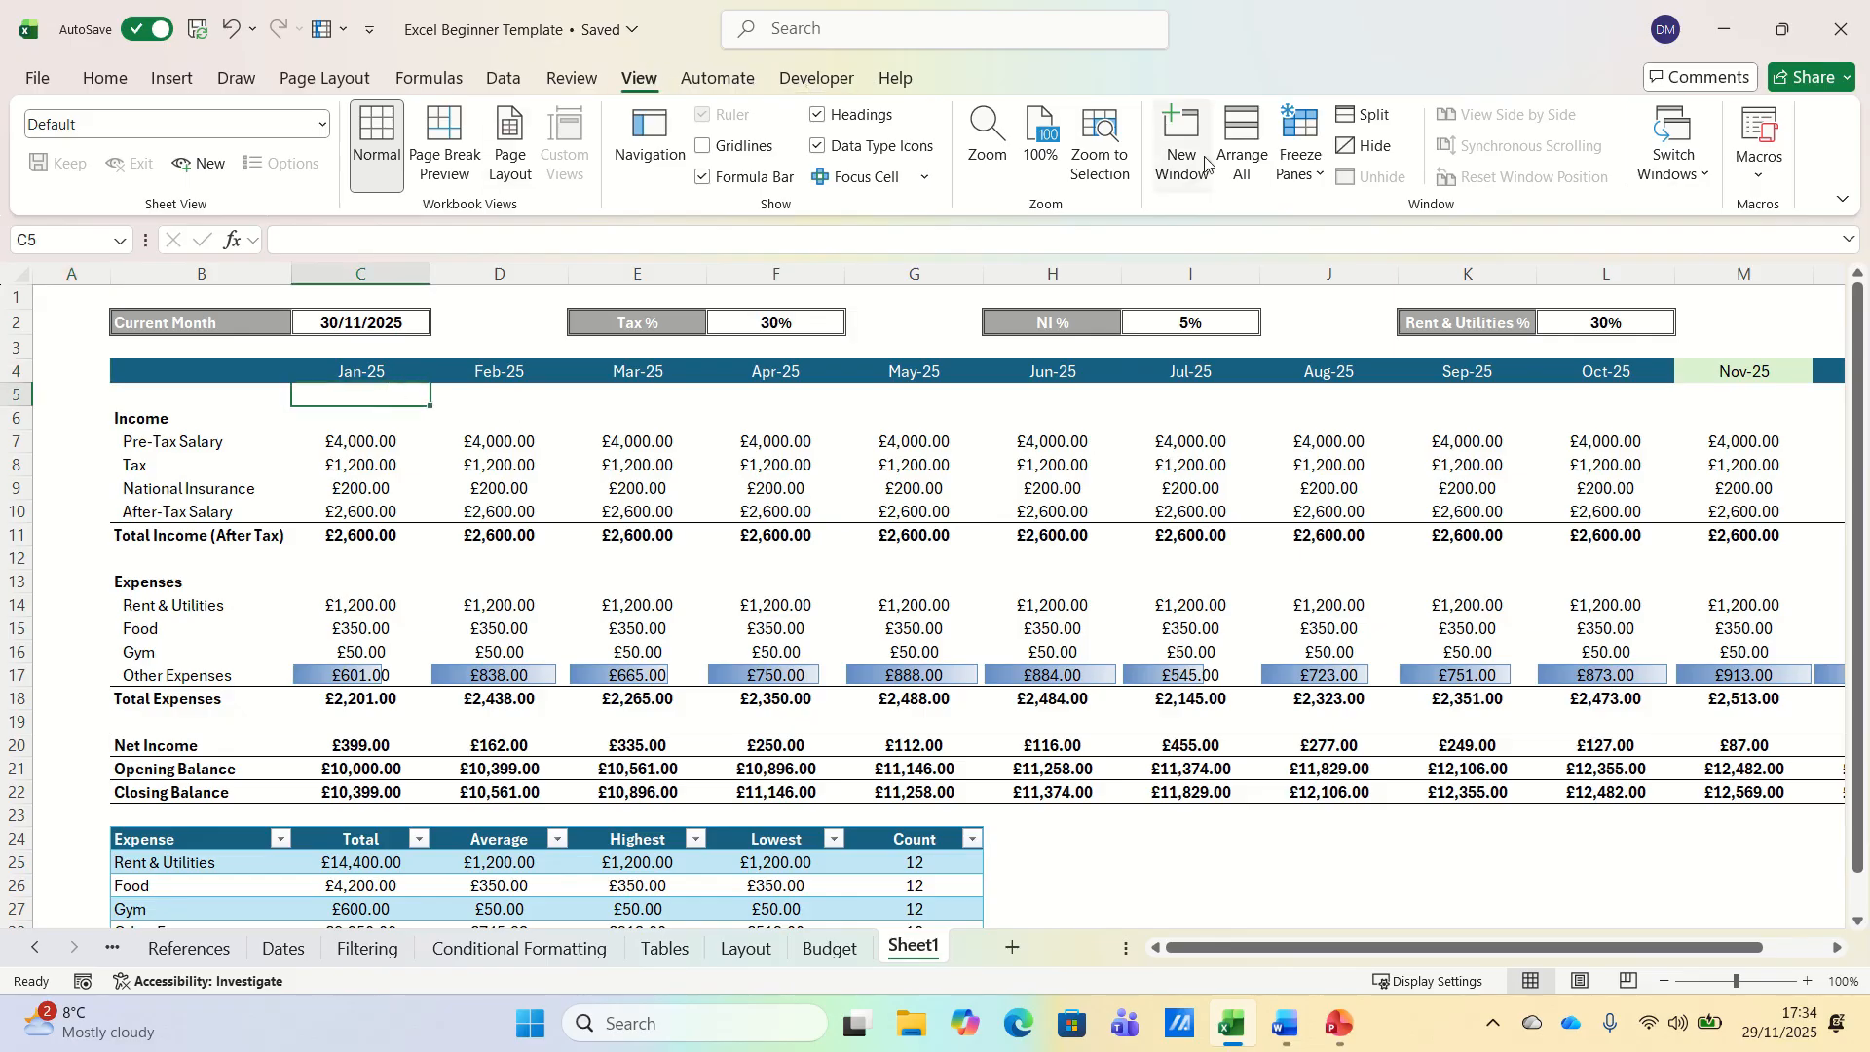
pyautogui.click(1305, 167)
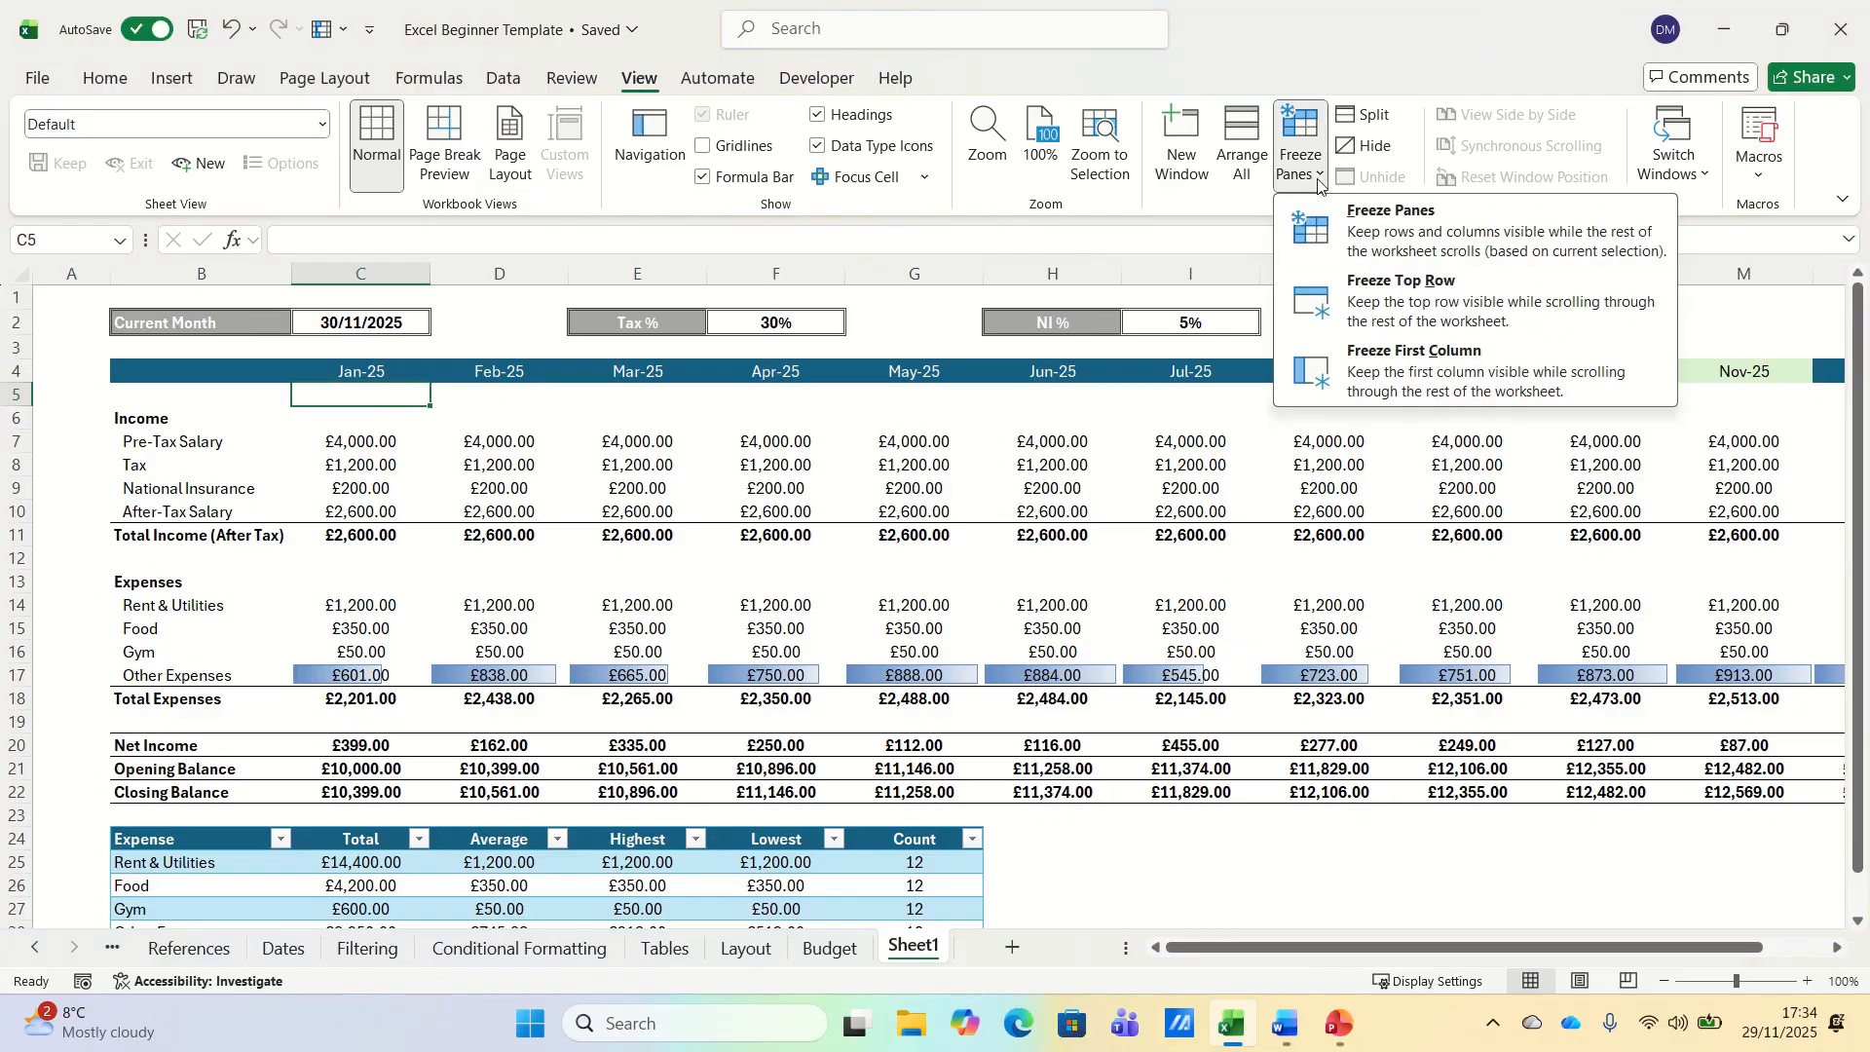
pyautogui.click(1403, 241)
pyautogui.moveTo(1194, 952); pyautogui.dragTo(1276, 952)
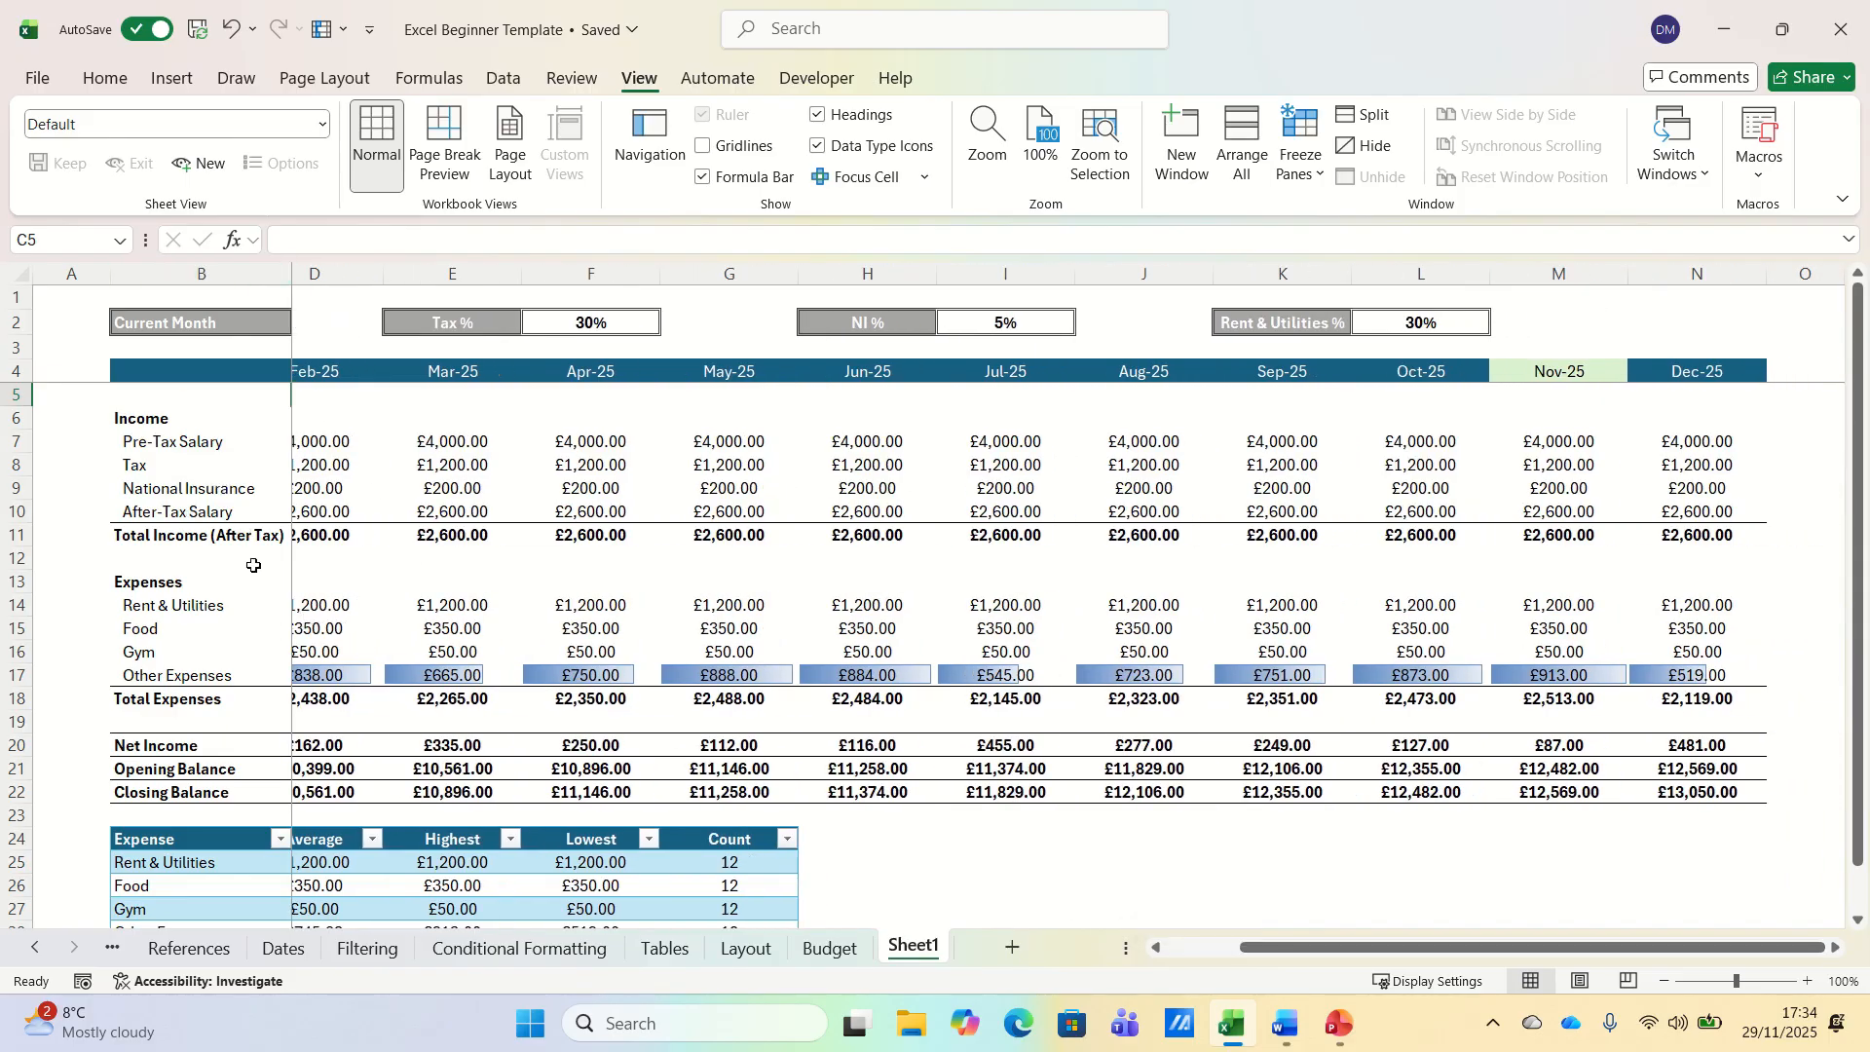
pyautogui.moveTo(1268, 952); pyautogui.dragTo(1183, 952)
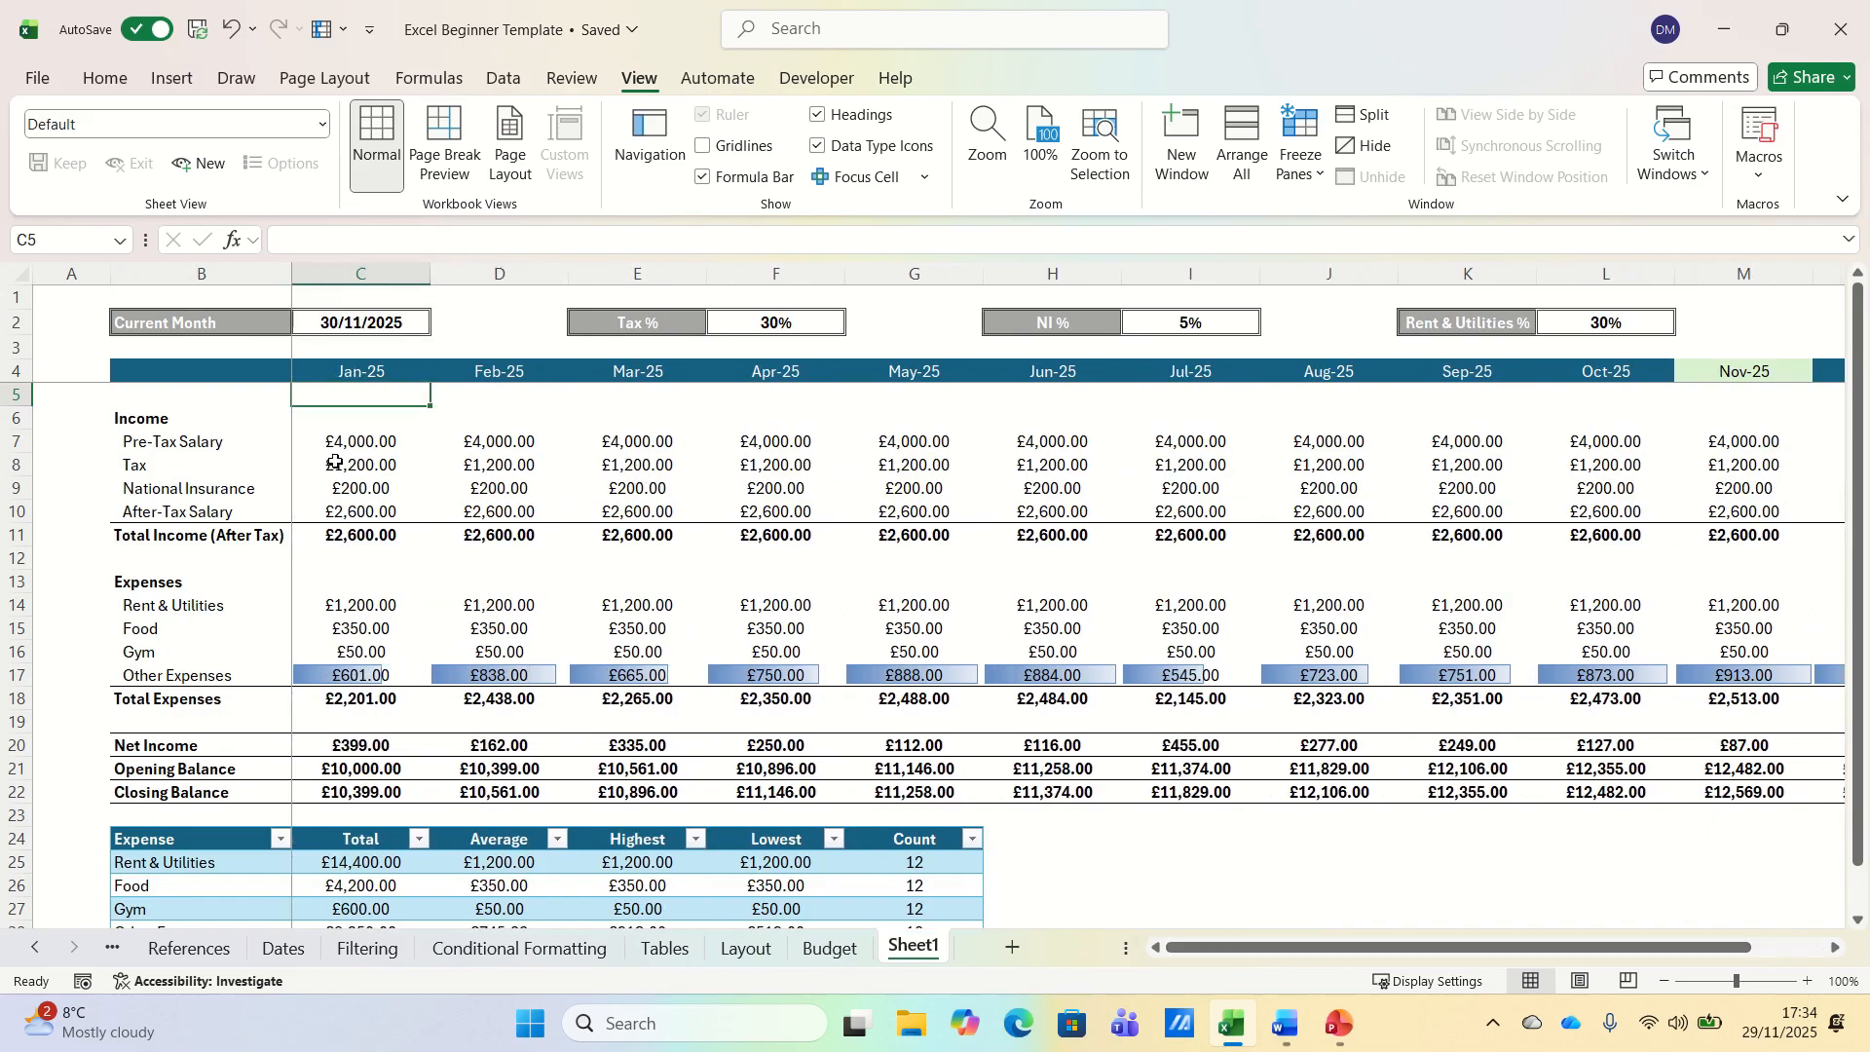
pyautogui.click(71, 297)
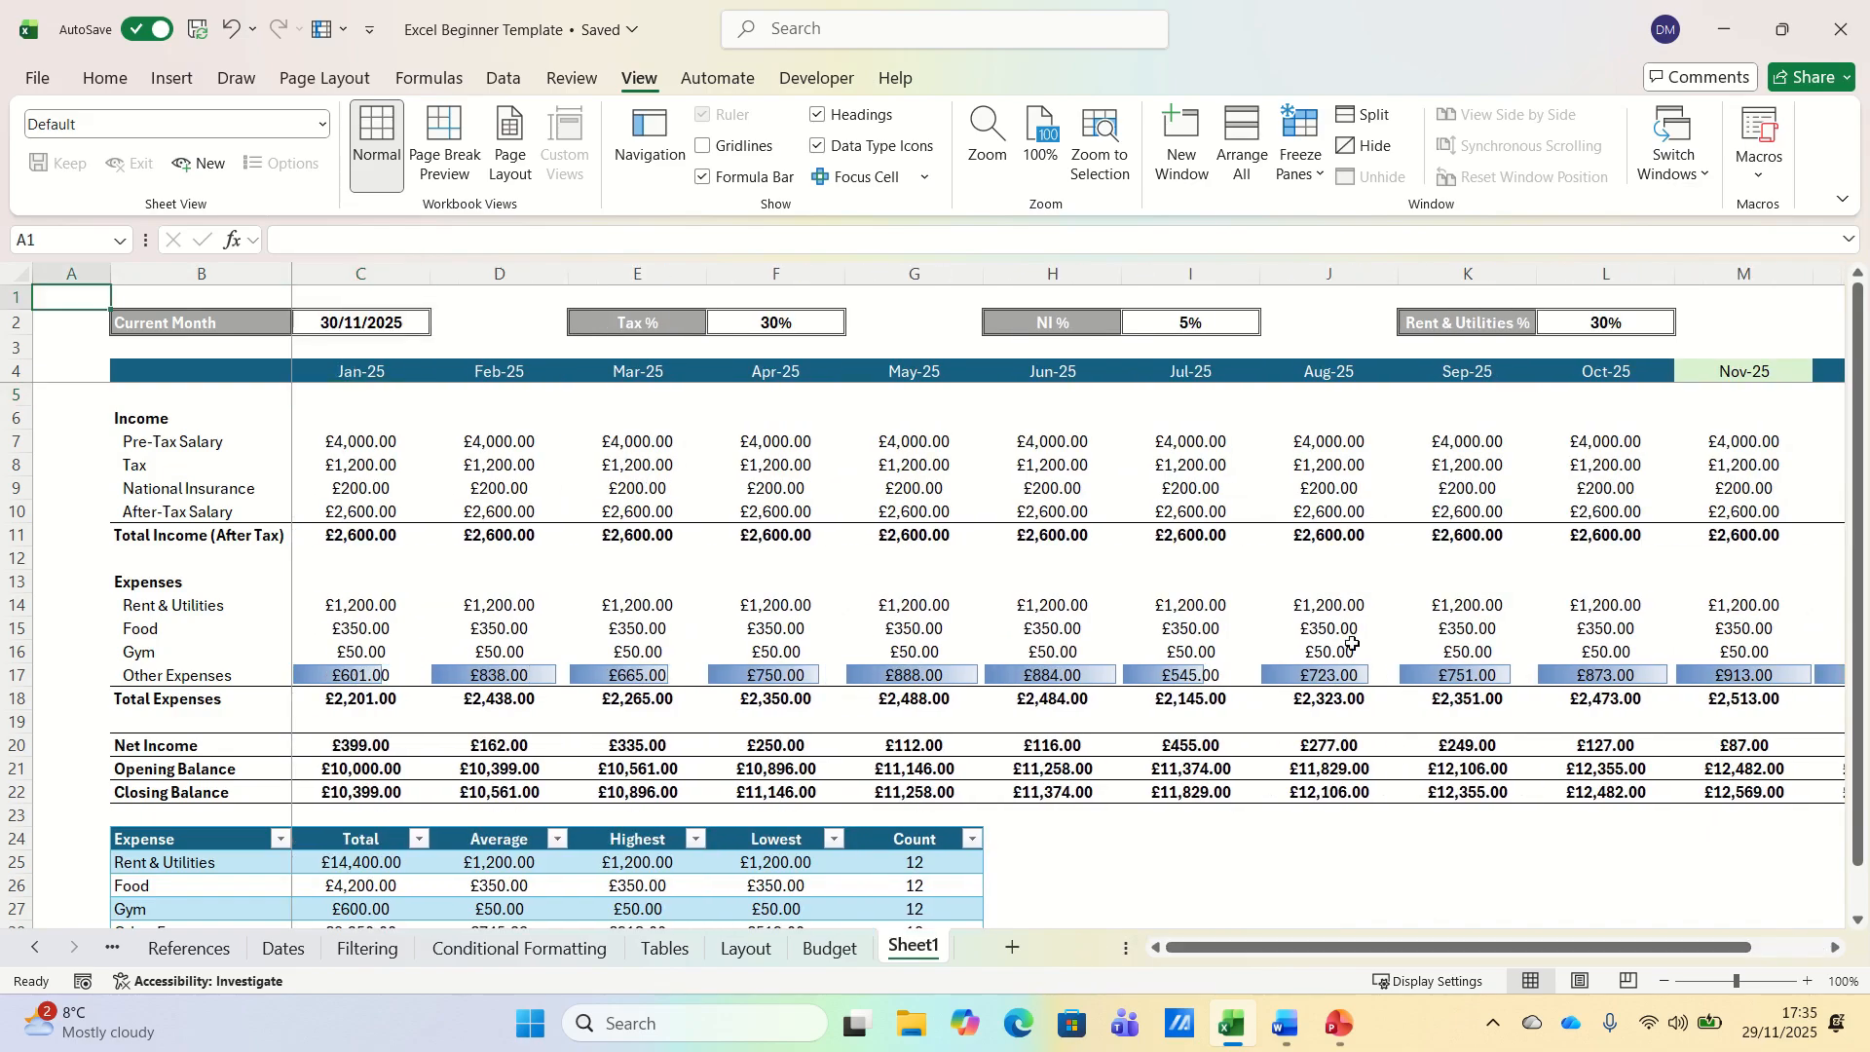